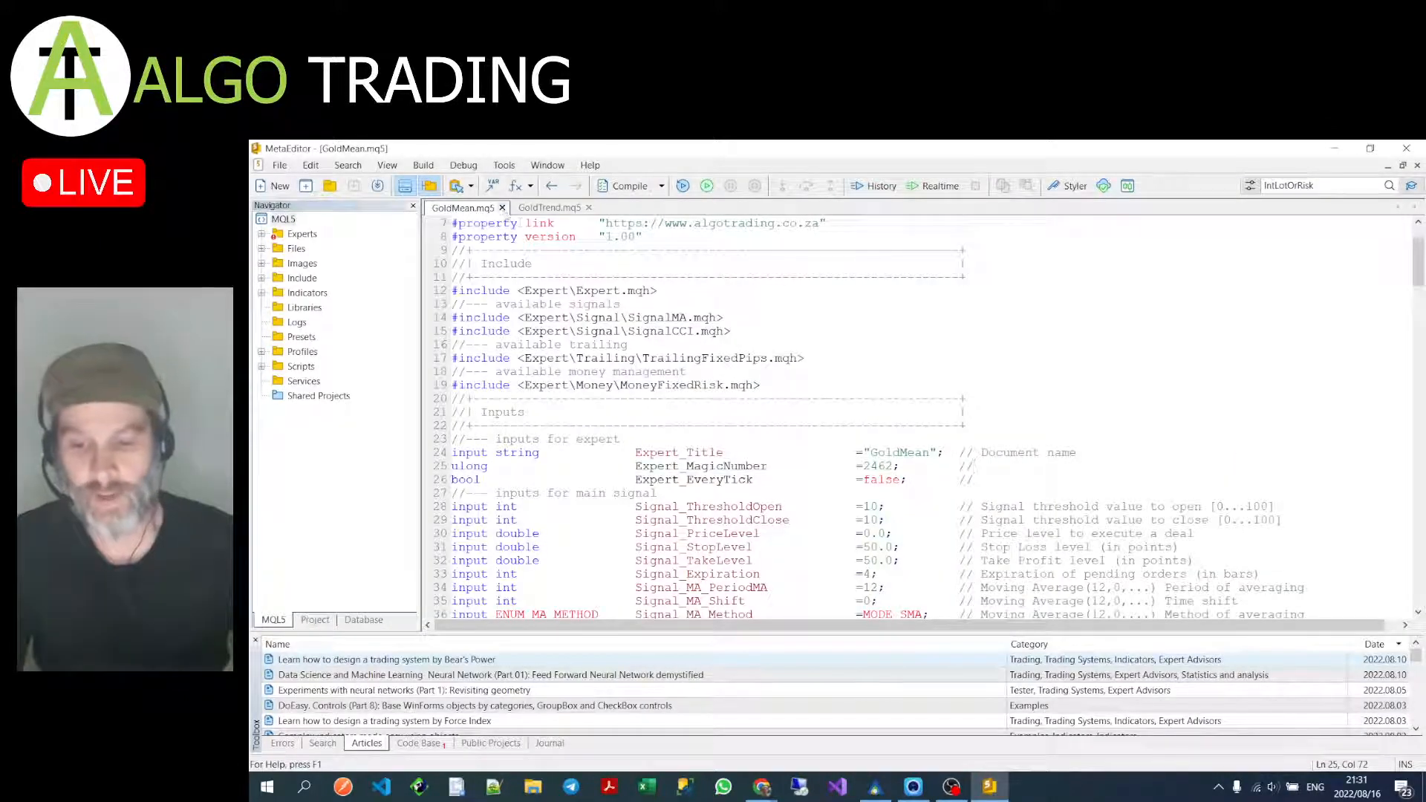
Step: Close the GoldMean.mq5 and GoldTrend.mq5 files and expand the NoCoding folder under Experts
{"action": "left_click", "coordinate": [502, 208]}
{"action": "left_click", "coordinate": [502, 209]}
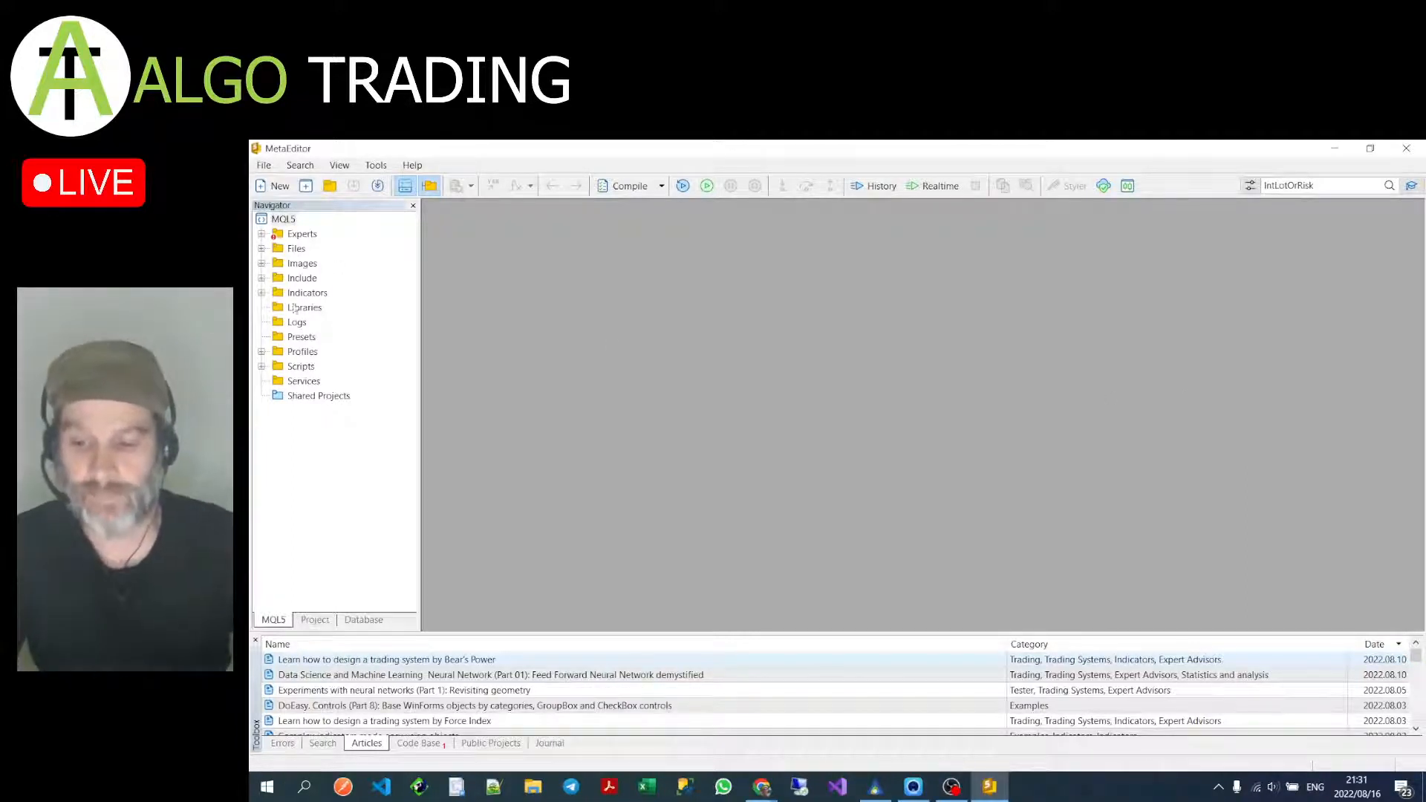
{"action": "left_click", "coordinate": [263, 235]}
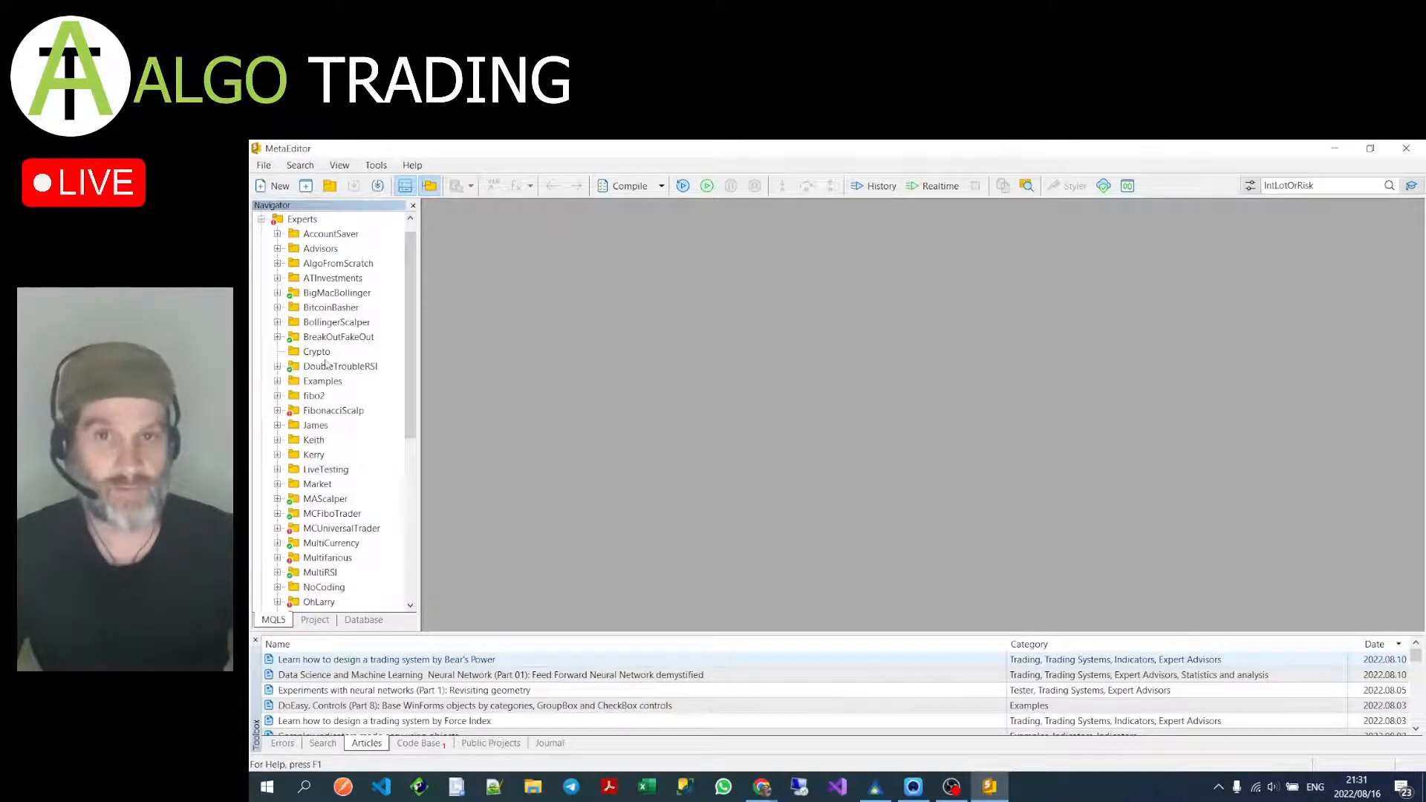
{"action": "left_click_drag", "start_coordinate": [410, 393], "coordinate": [410, 446]}
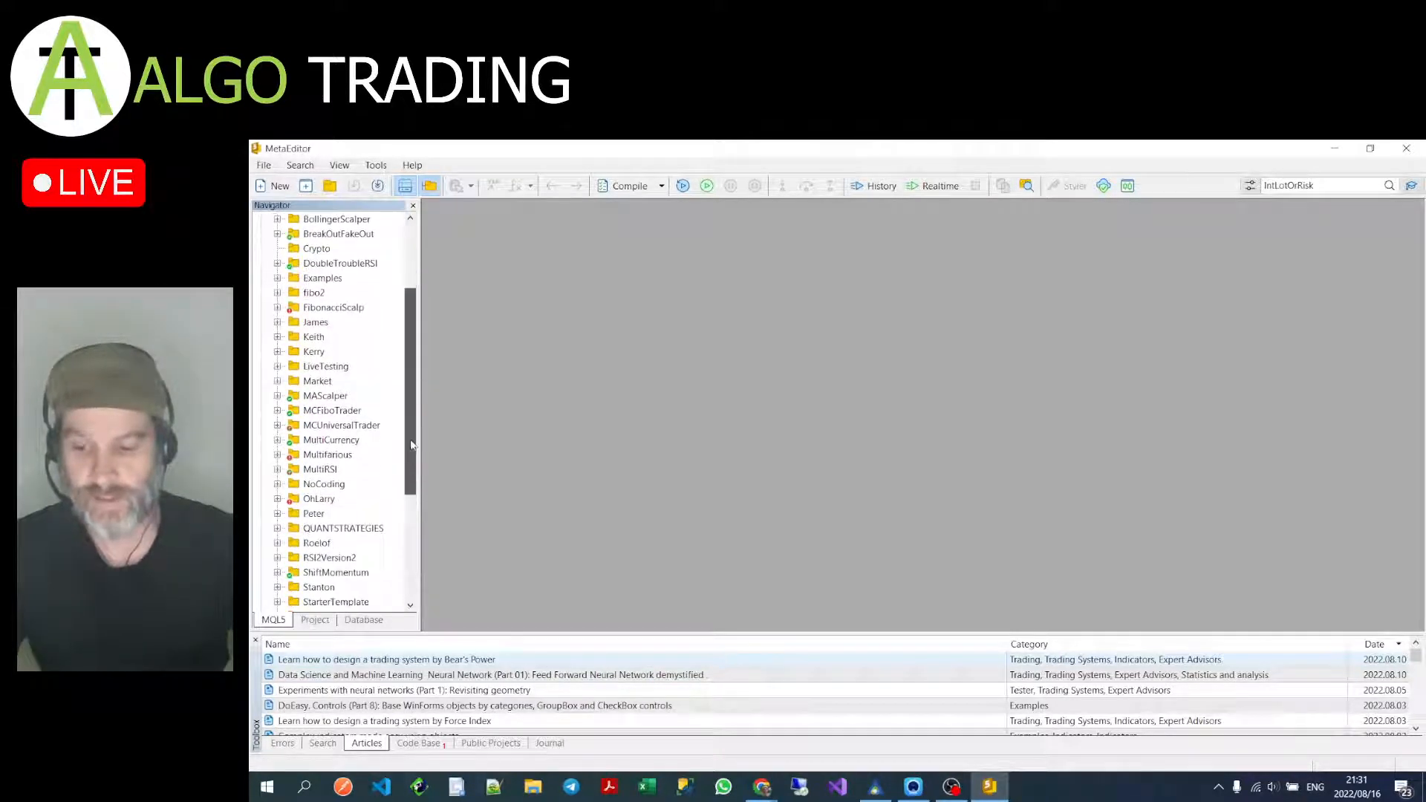
{"action": "left_click", "coordinate": [277, 484]}
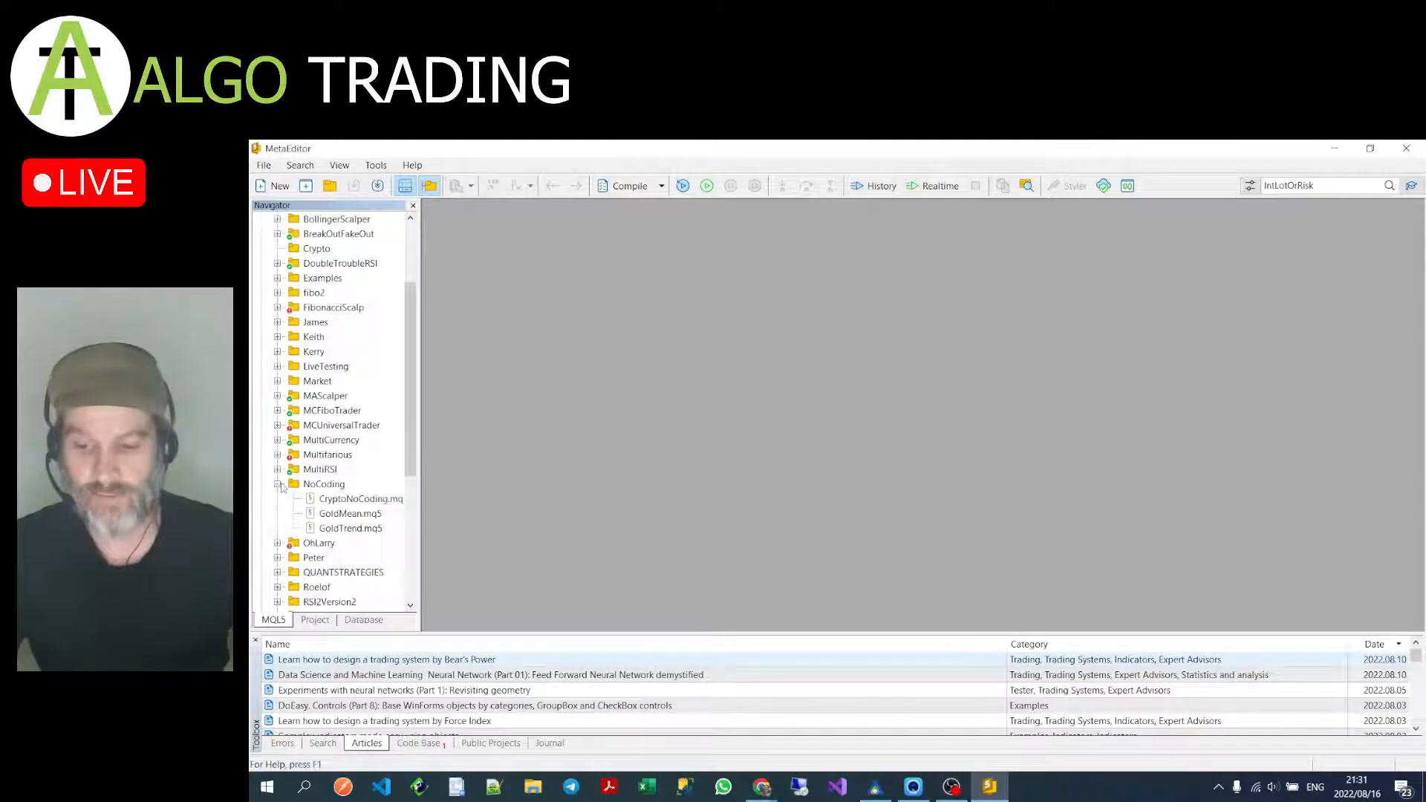
{"action": "left_click", "coordinate": [324, 485]}
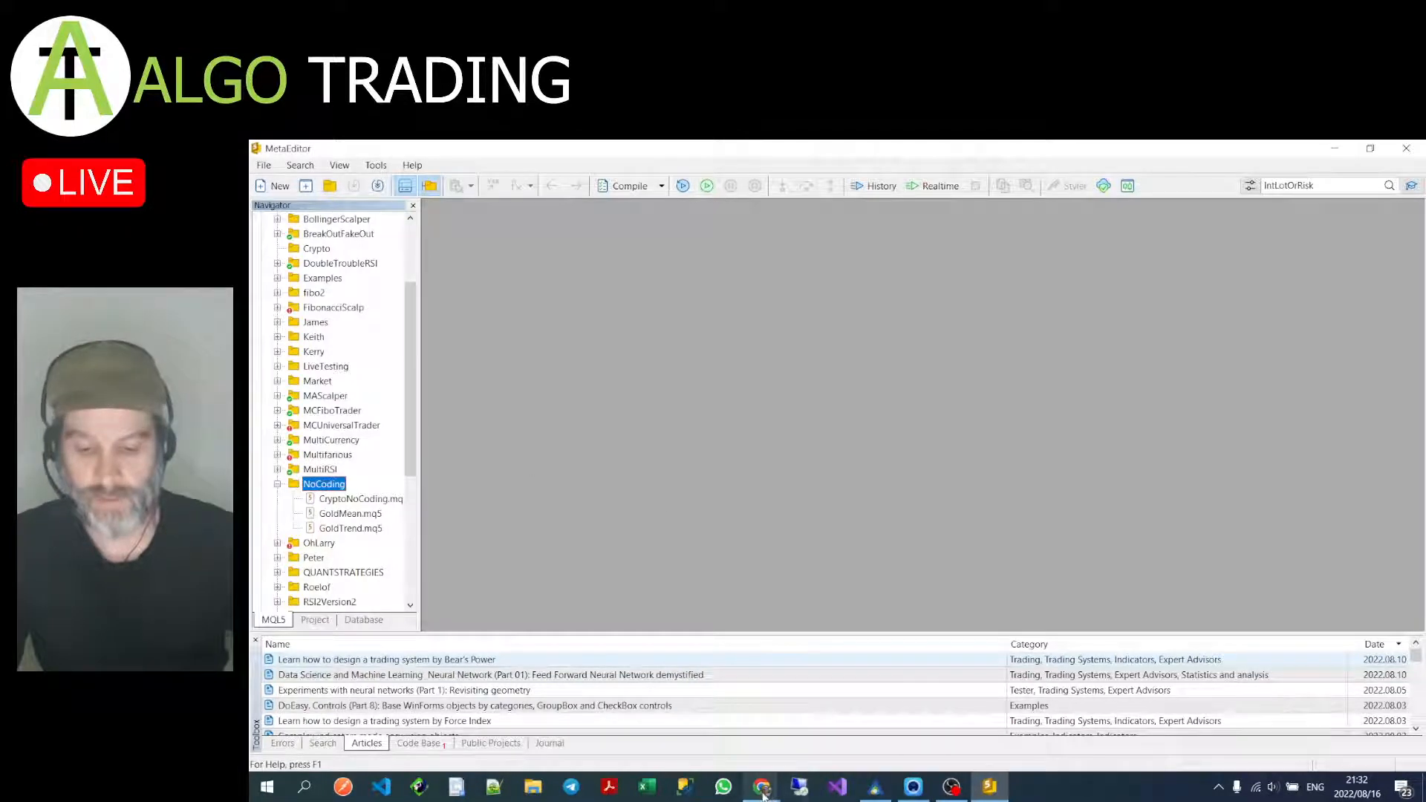
{"action": "mouse_move", "coordinate": [763, 793]}
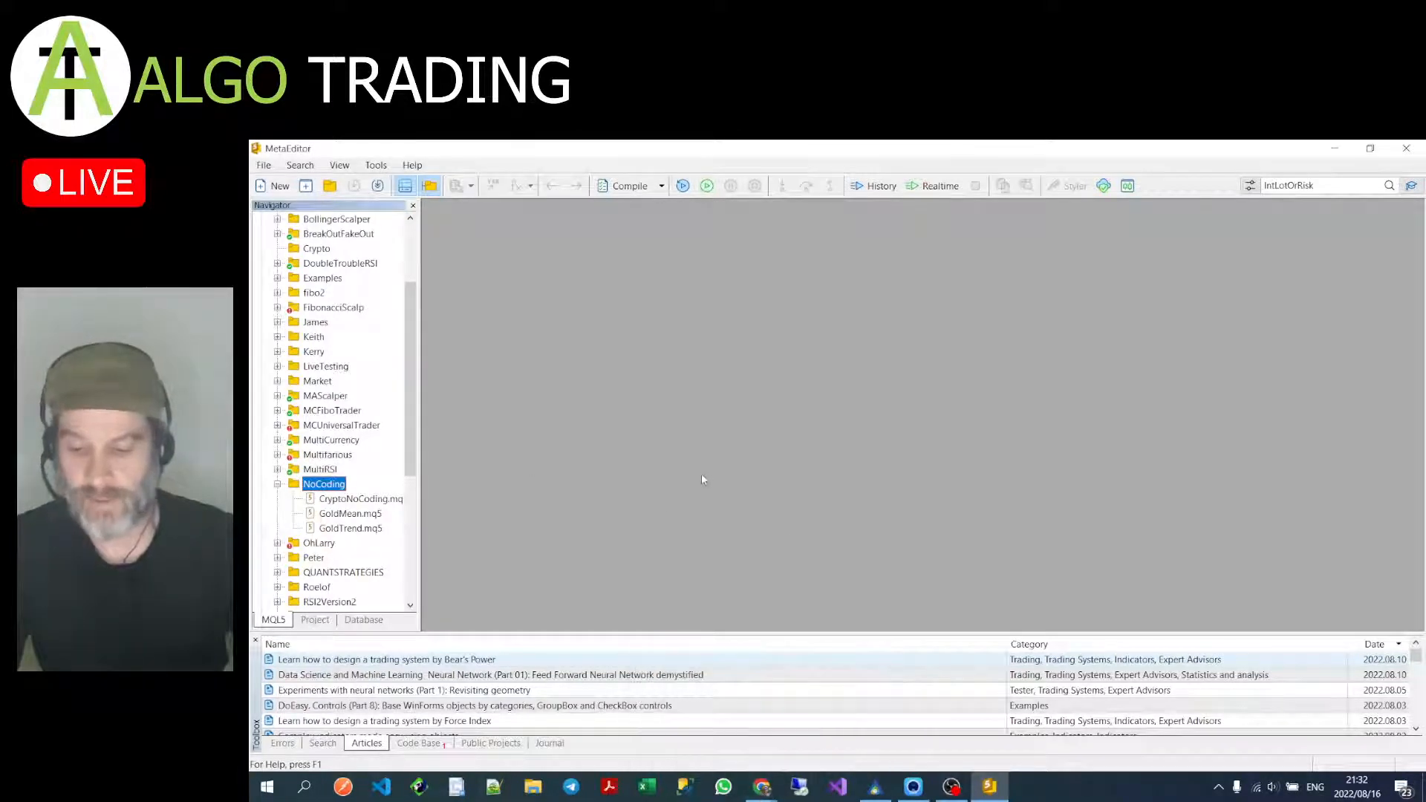
Step: Start a new generated Expert Advisor in the NoCoding folder and name it DaxRSI, keeping the default parameters
{"action": "right_click", "coordinate": [321, 491]}
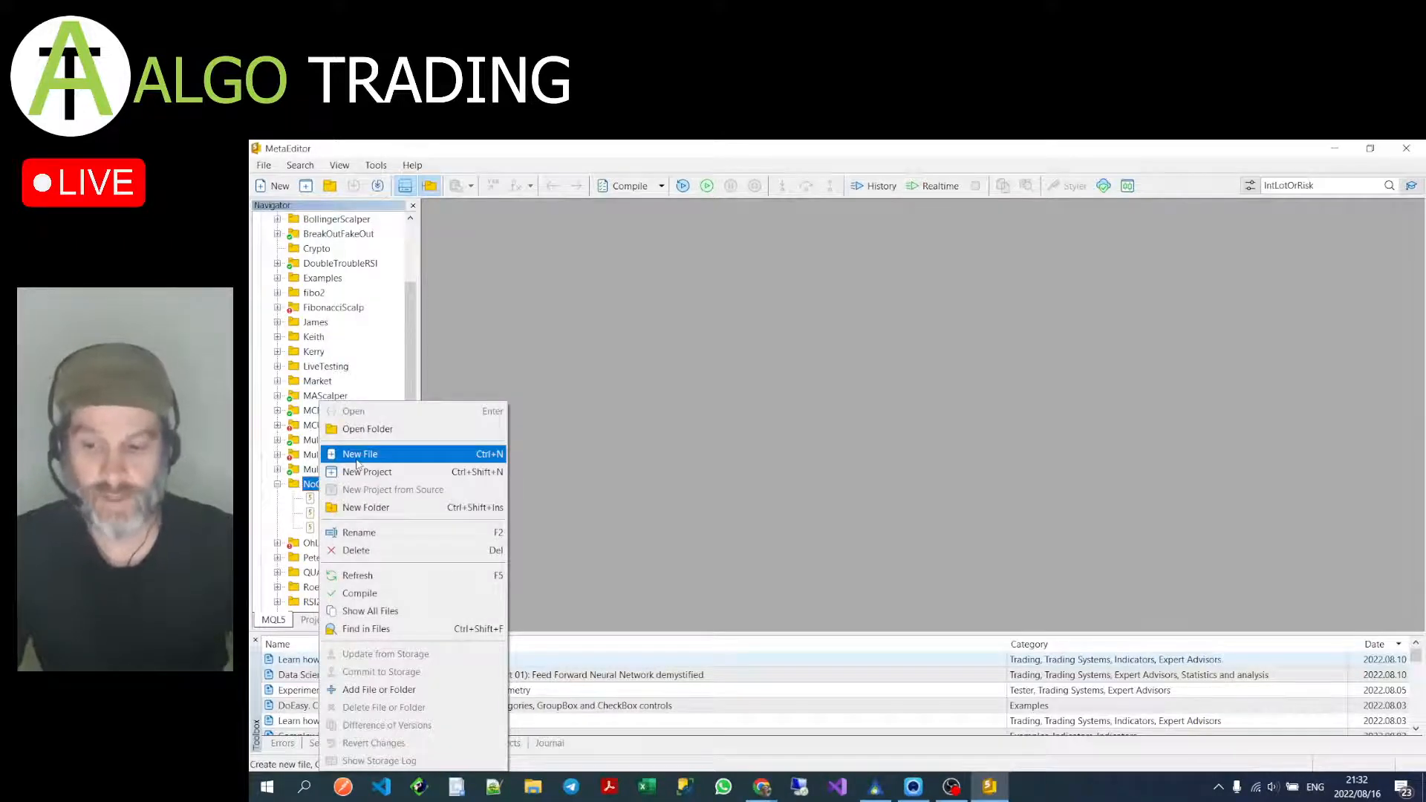
{"action": "left_click", "coordinate": [357, 456]}
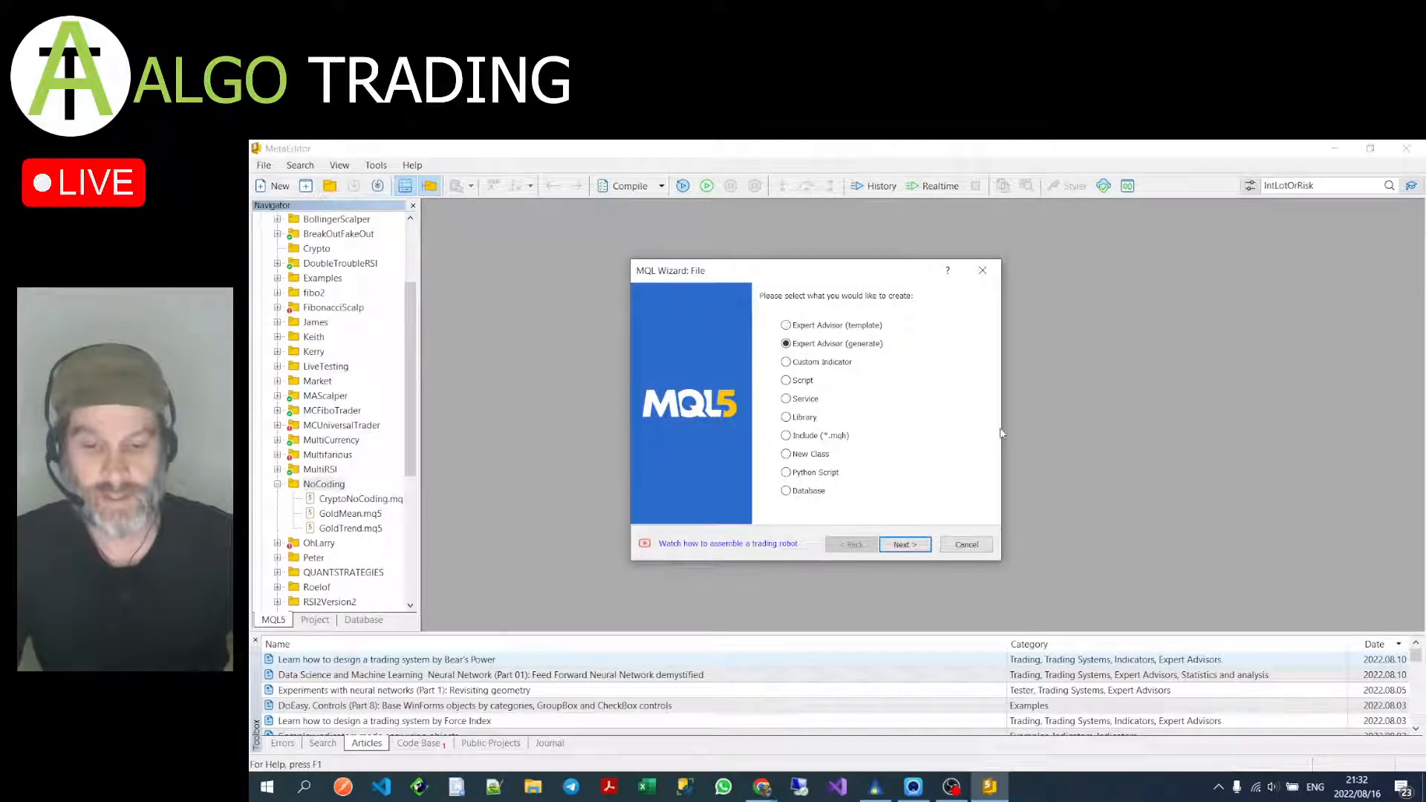
{"action": "left_click", "coordinate": [905, 544]}
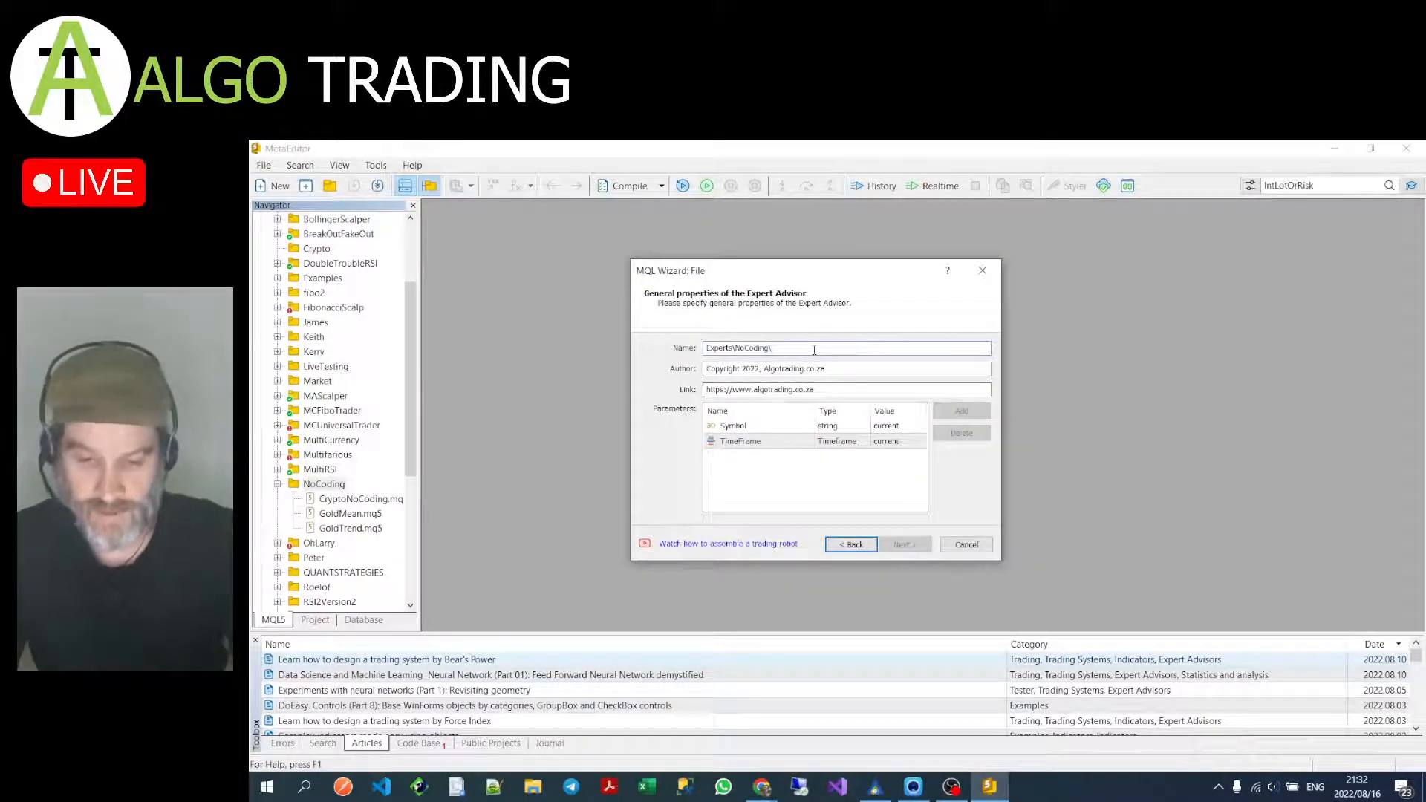
{"action": "type", "text": "RSI"}
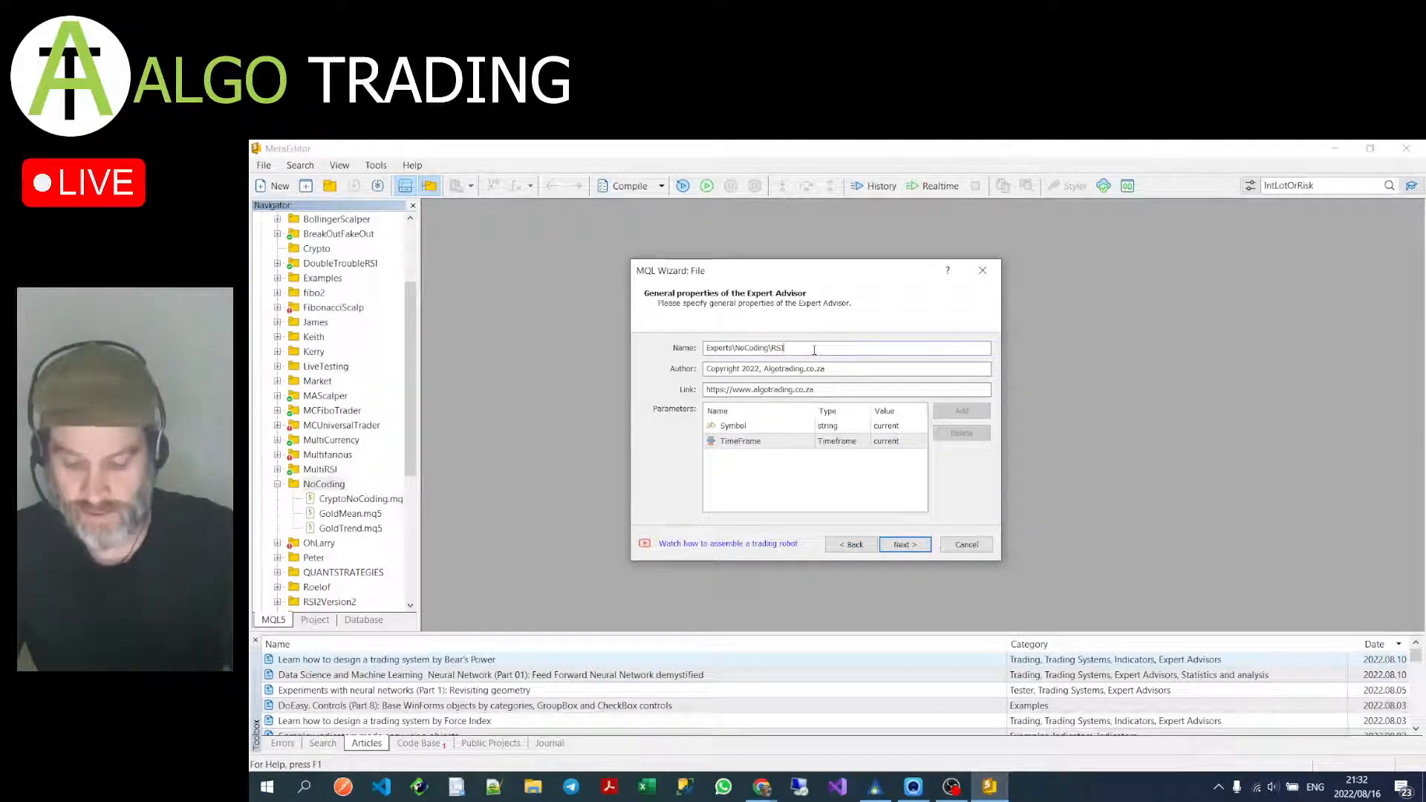
{"action": "key", "text": "BackSpace"}
{"action": "key", "text": "BackSpace"}
{"action": "key", "text": "BackSpace"}
{"action": "type", "text": "Dax"}
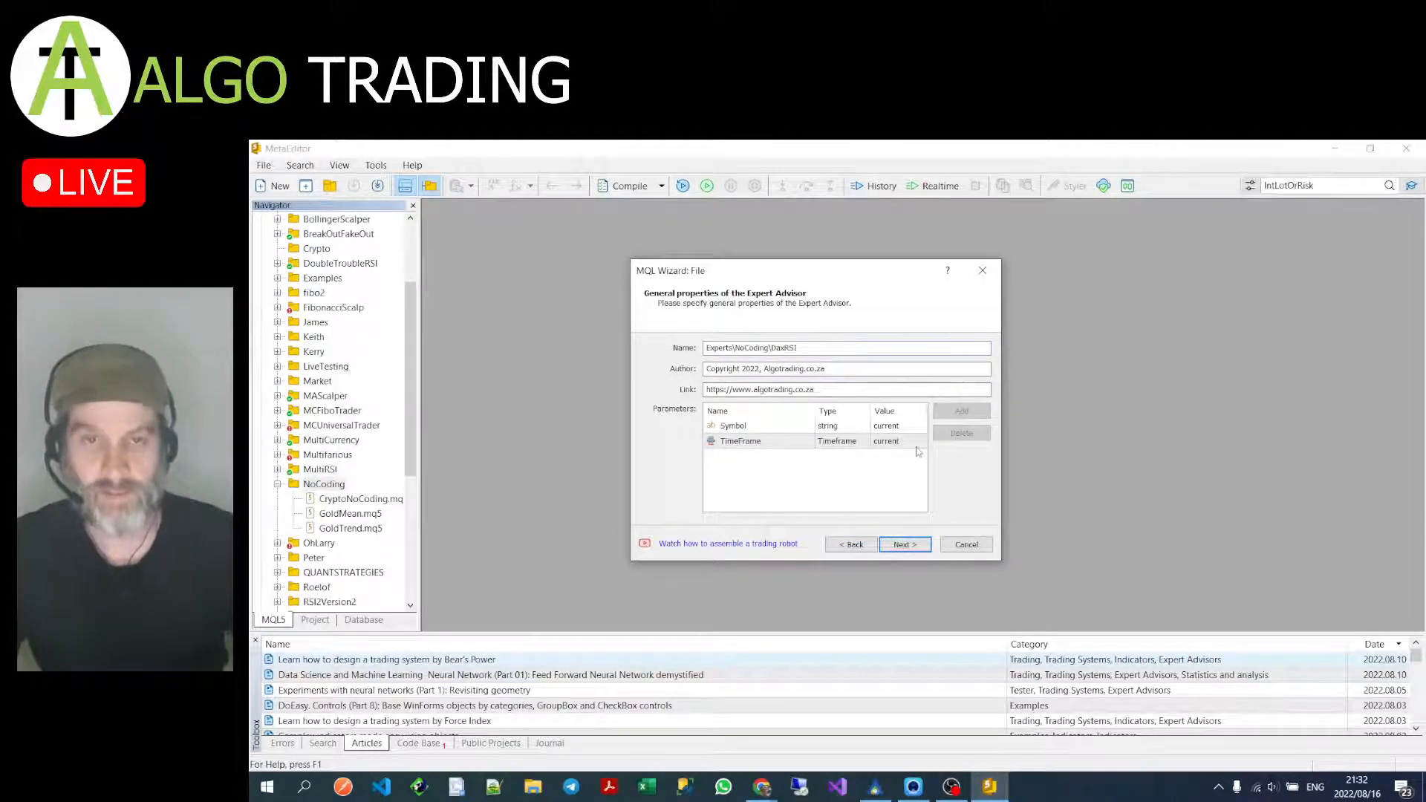
{"action": "left_click", "coordinate": [912, 546]}
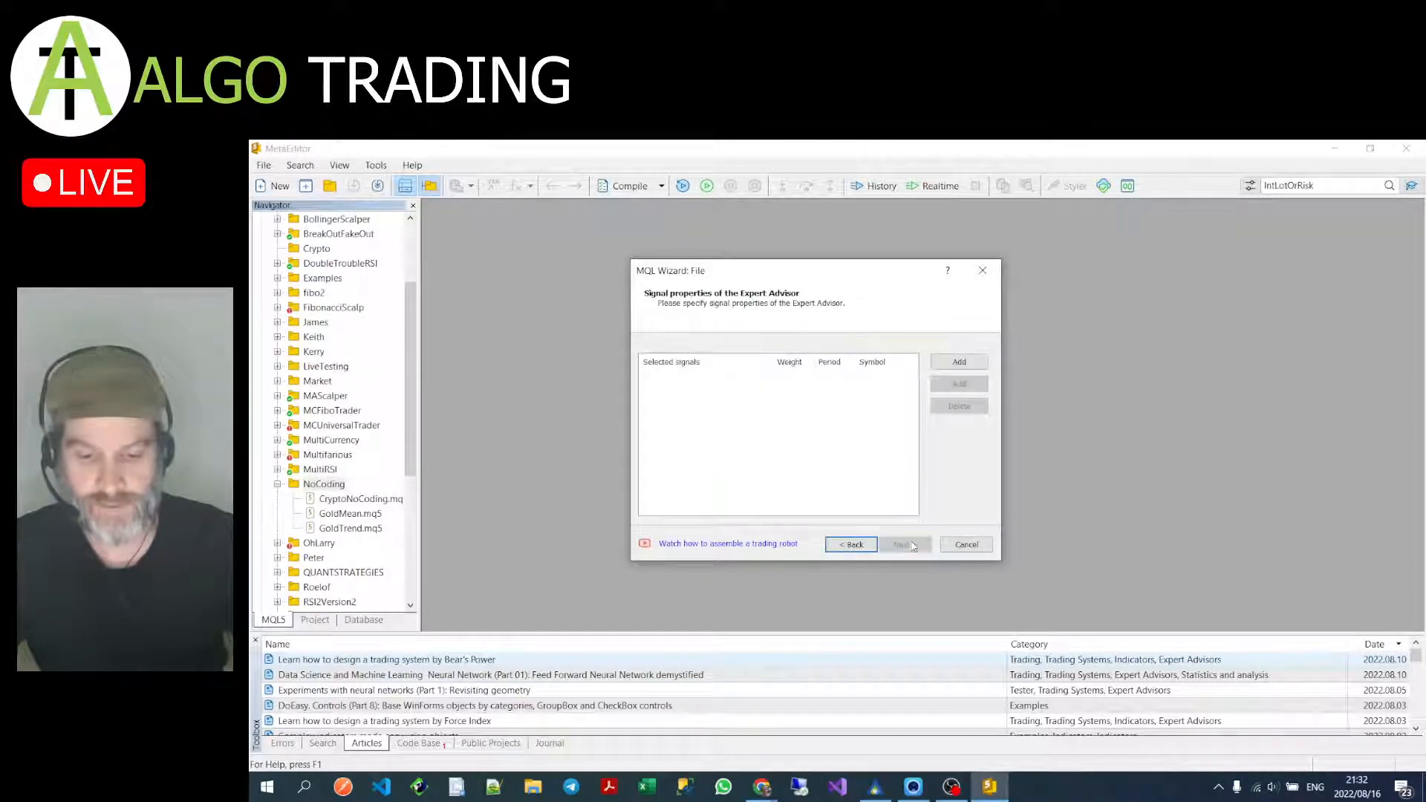
Step: Add the 'Moving Average' indicator signal to the Expert Advisor with its default parameters
{"action": "left_click", "coordinate": [959, 363]}
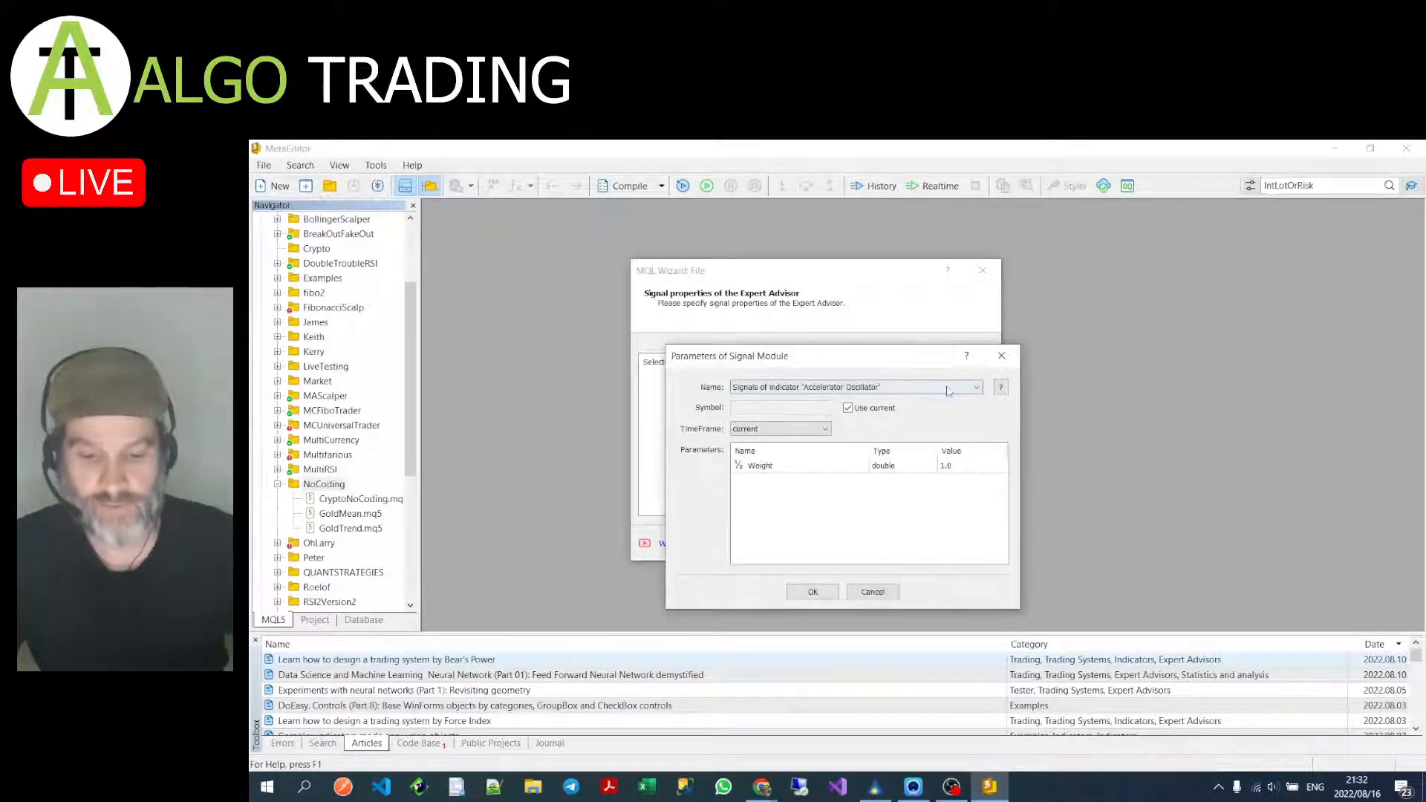
{"action": "left_click", "coordinate": [948, 389]}
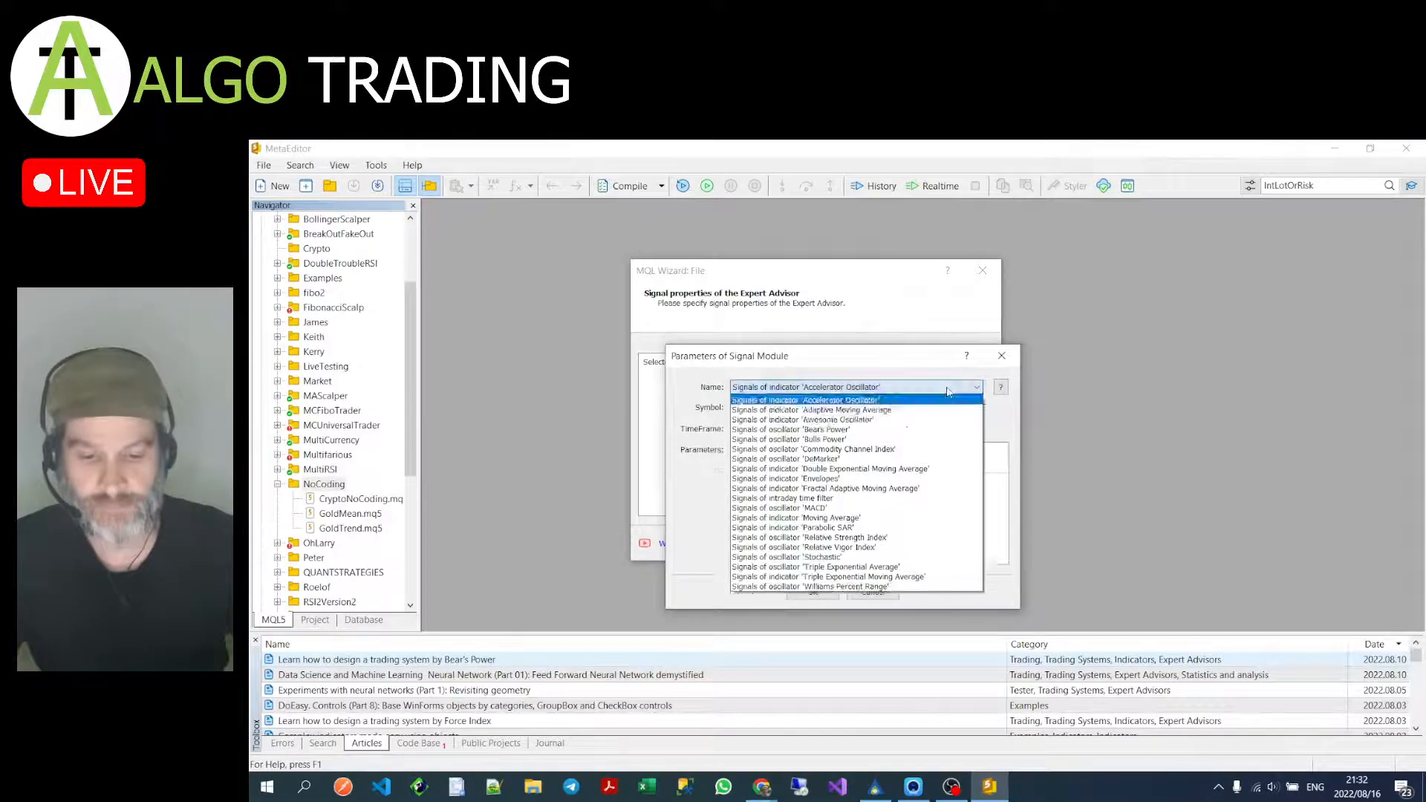
{"action": "left_click", "coordinate": [907, 518]}
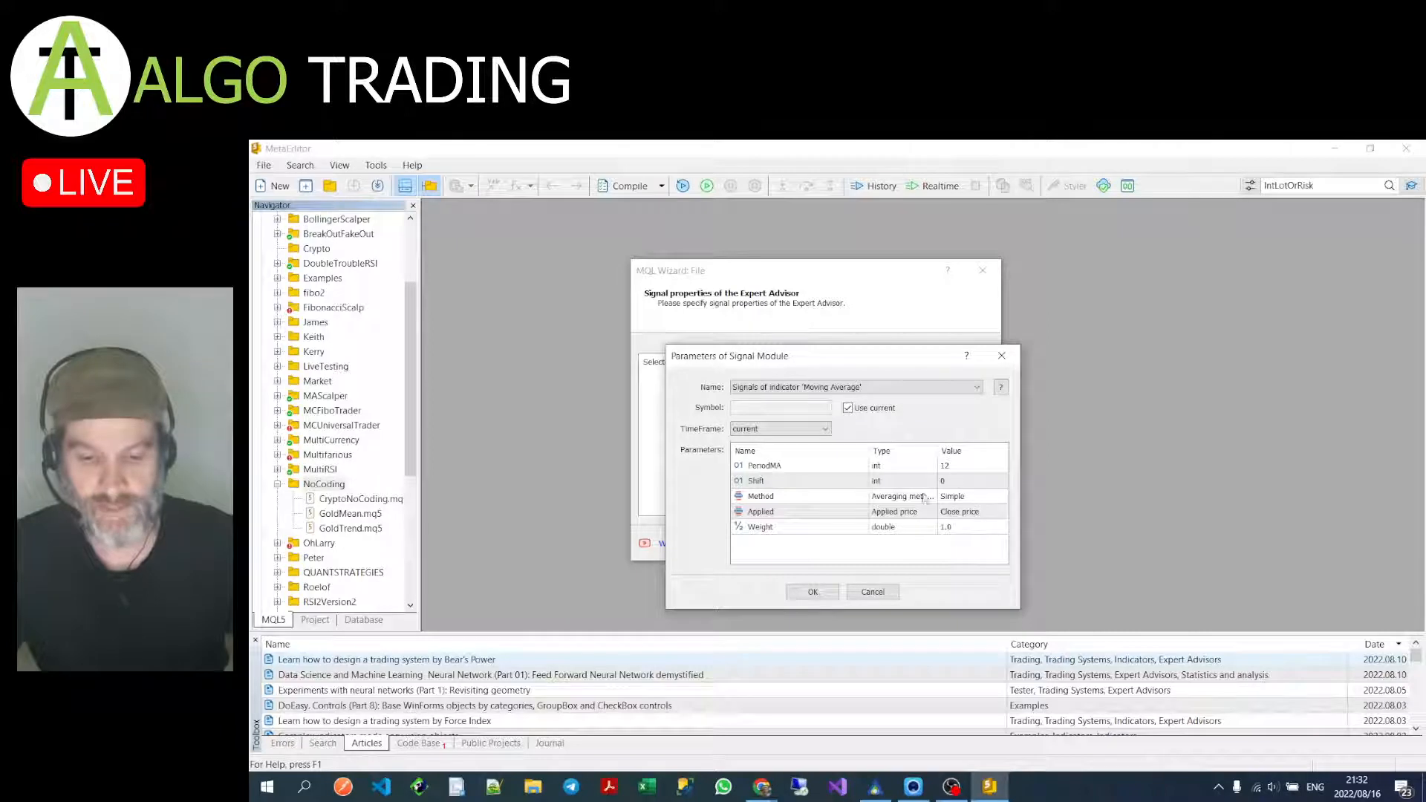
{"action": "left_click", "coordinate": [827, 595]}
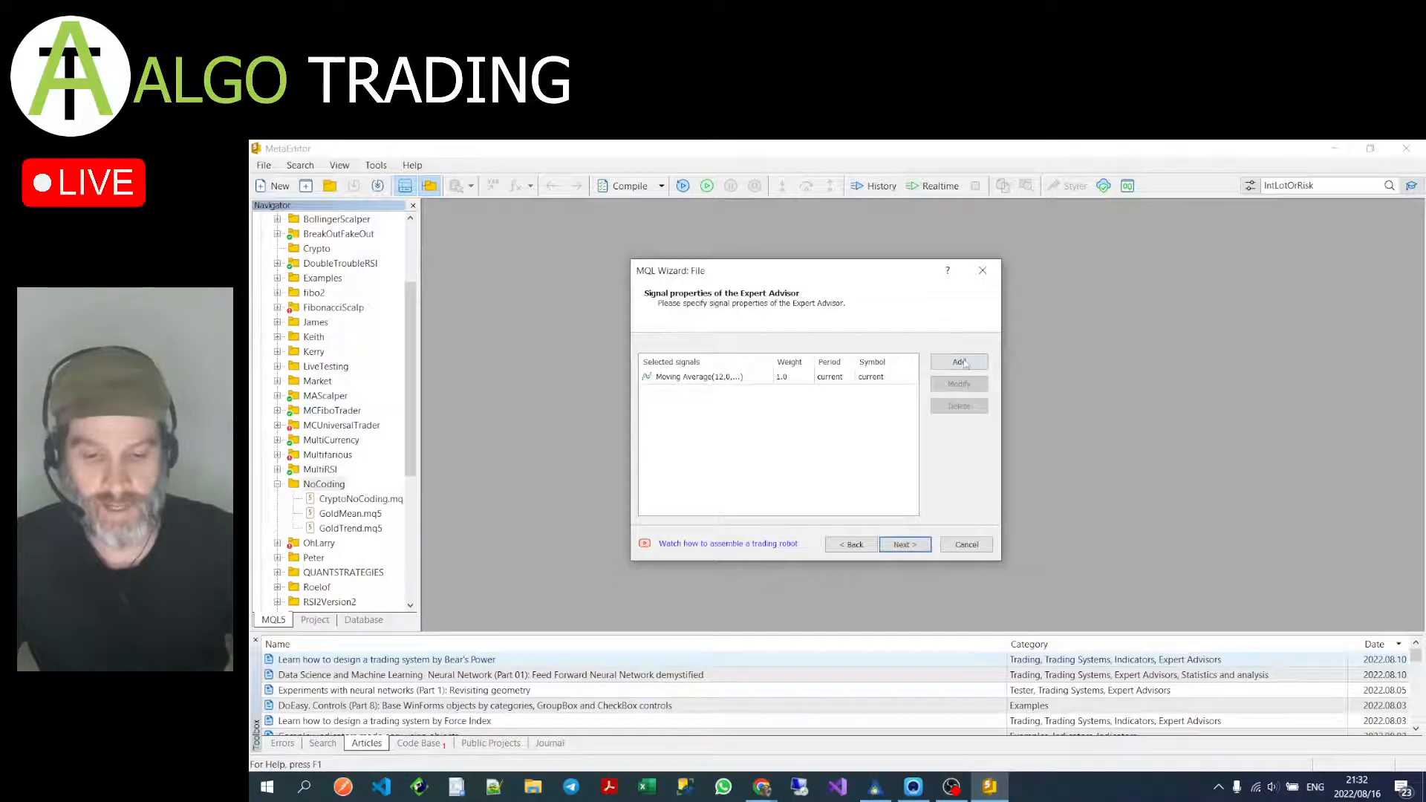
Step: Add the 'Relative Strength Index' oscillator signal with its default parameters and accept the signal list
{"action": "left_click", "coordinate": [959, 362]}
{"action": "left_click", "coordinate": [892, 387]}
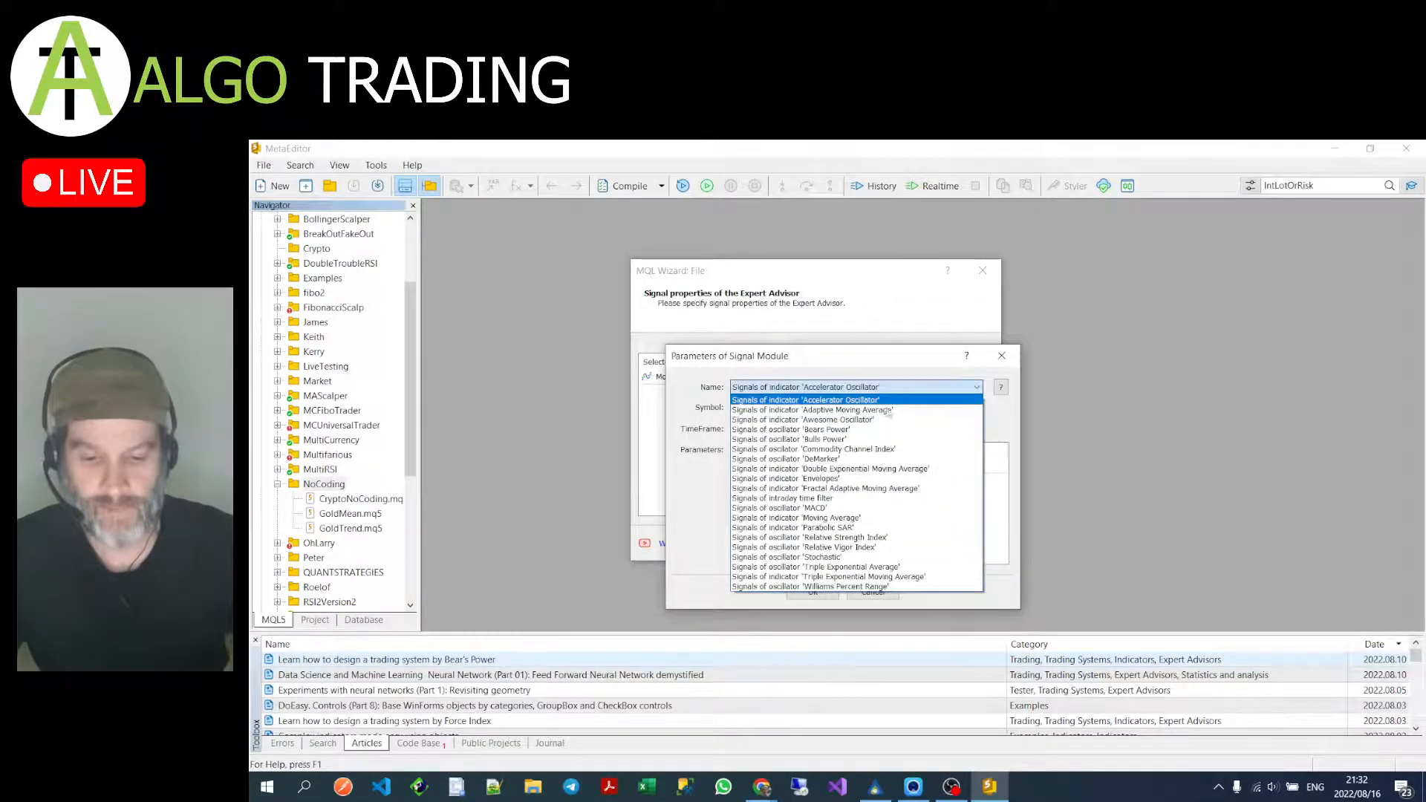
{"action": "left_click", "coordinate": [865, 538]}
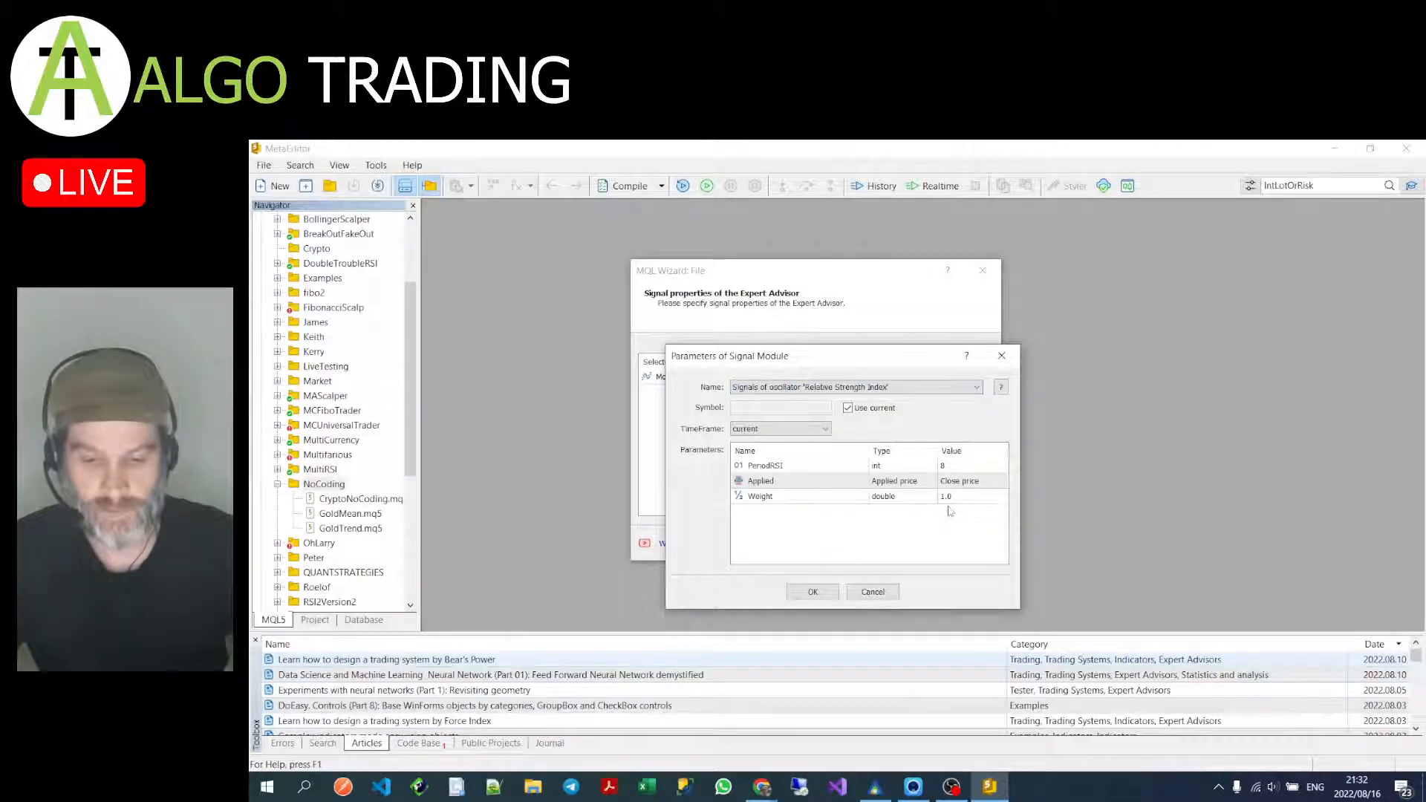
{"action": "left_click", "coordinate": [826, 593]}
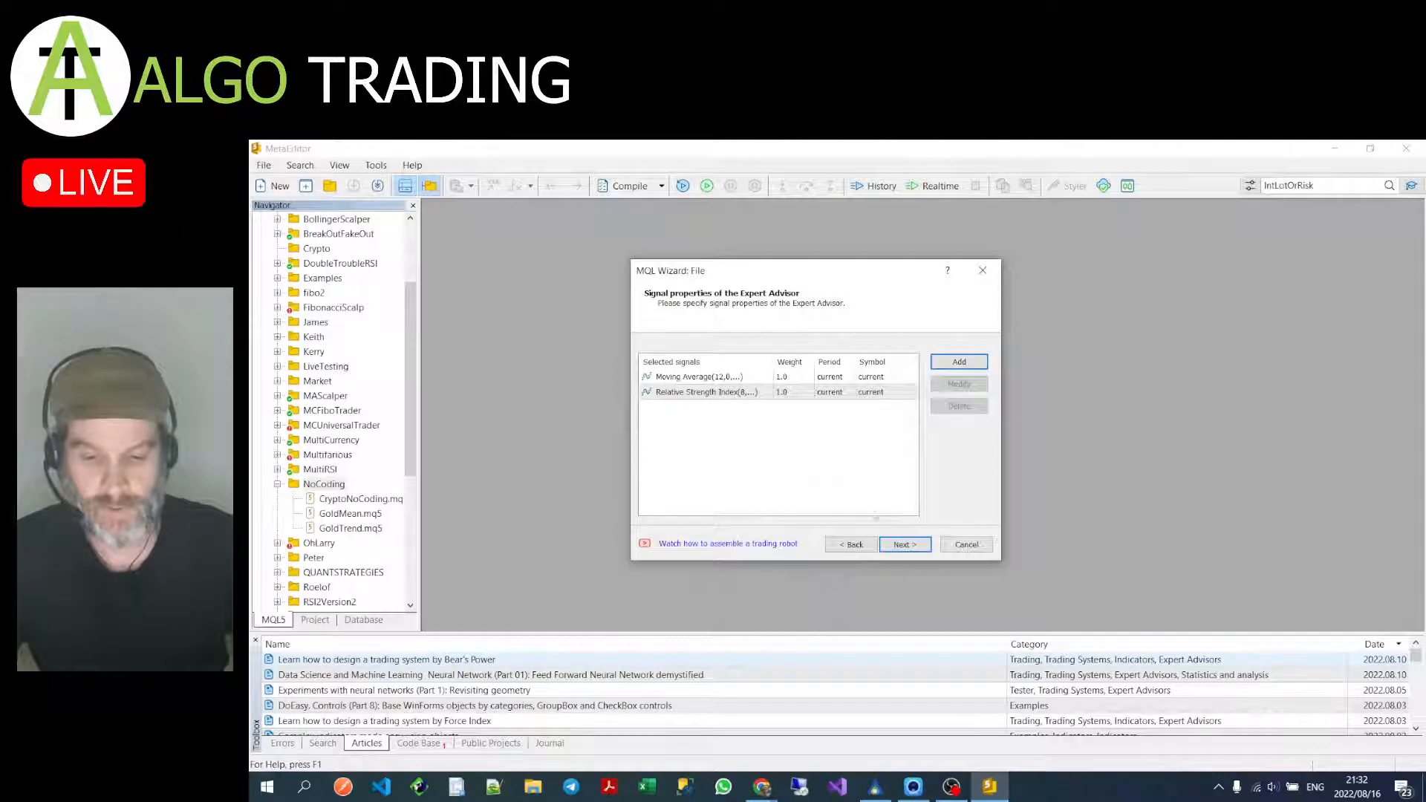
{"action": "left_click", "coordinate": [906, 543]}
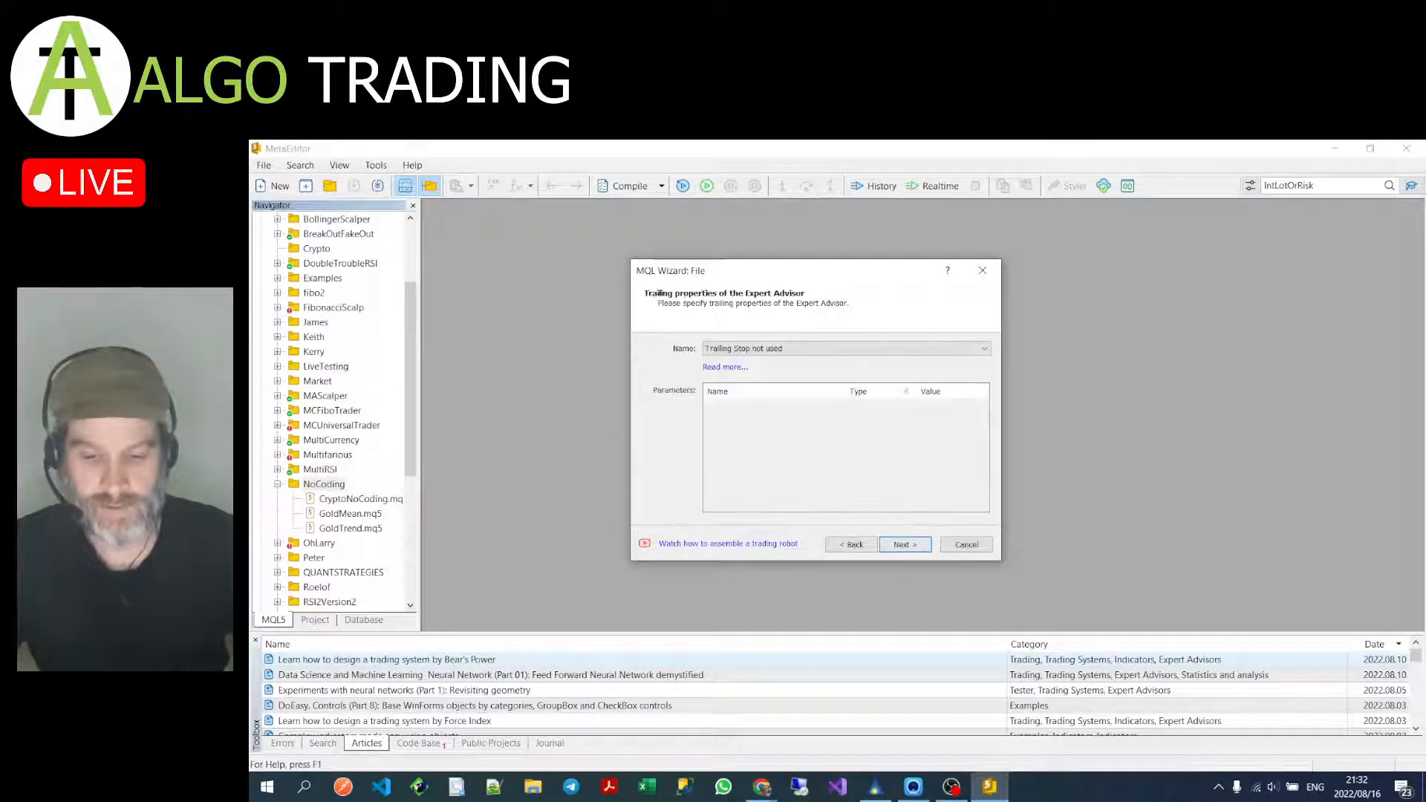
Step: Set the trailing method to 'Trailing Stop based on fixed Stop Level' and keep its default levels
{"action": "left_click", "coordinate": [864, 349]}
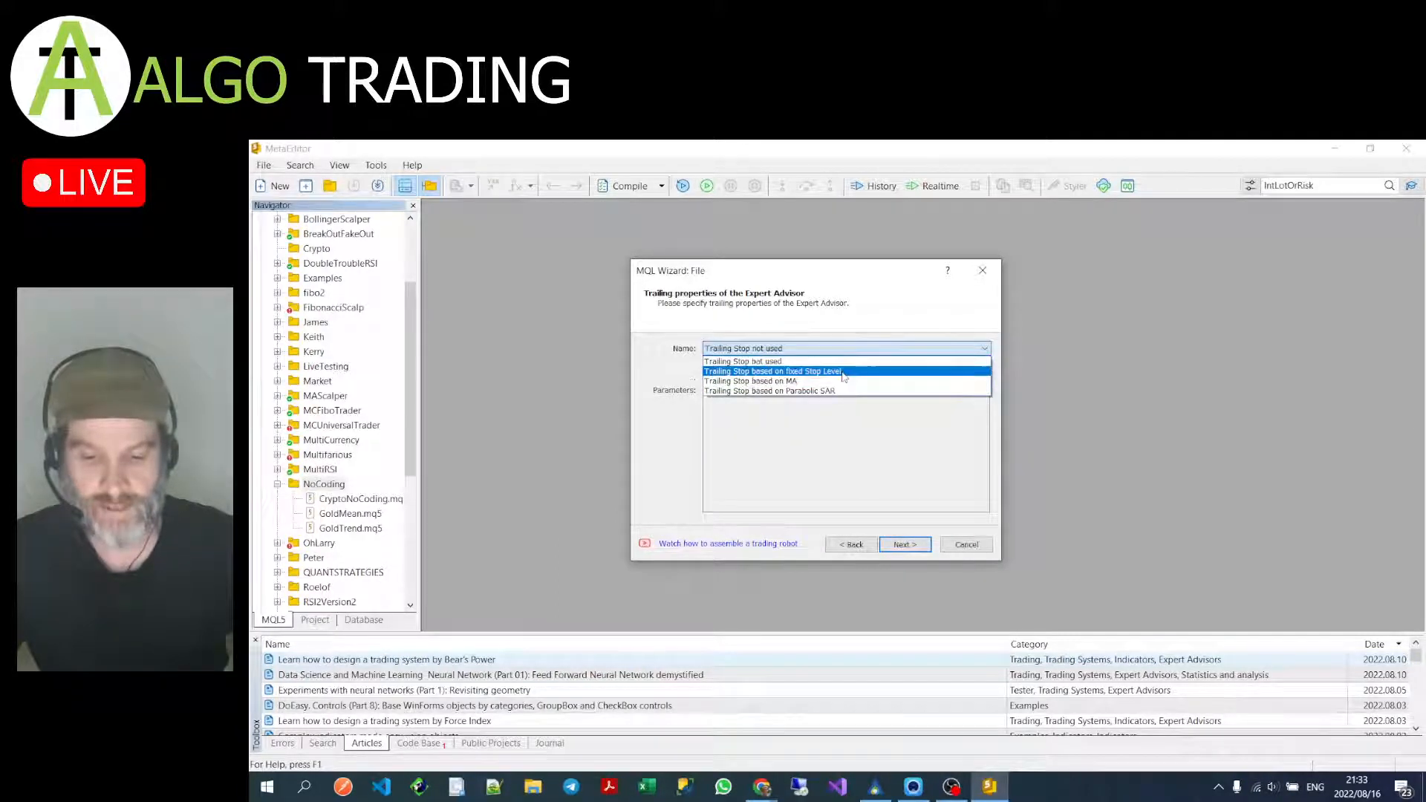
{"action": "left_click", "coordinate": [847, 372]}
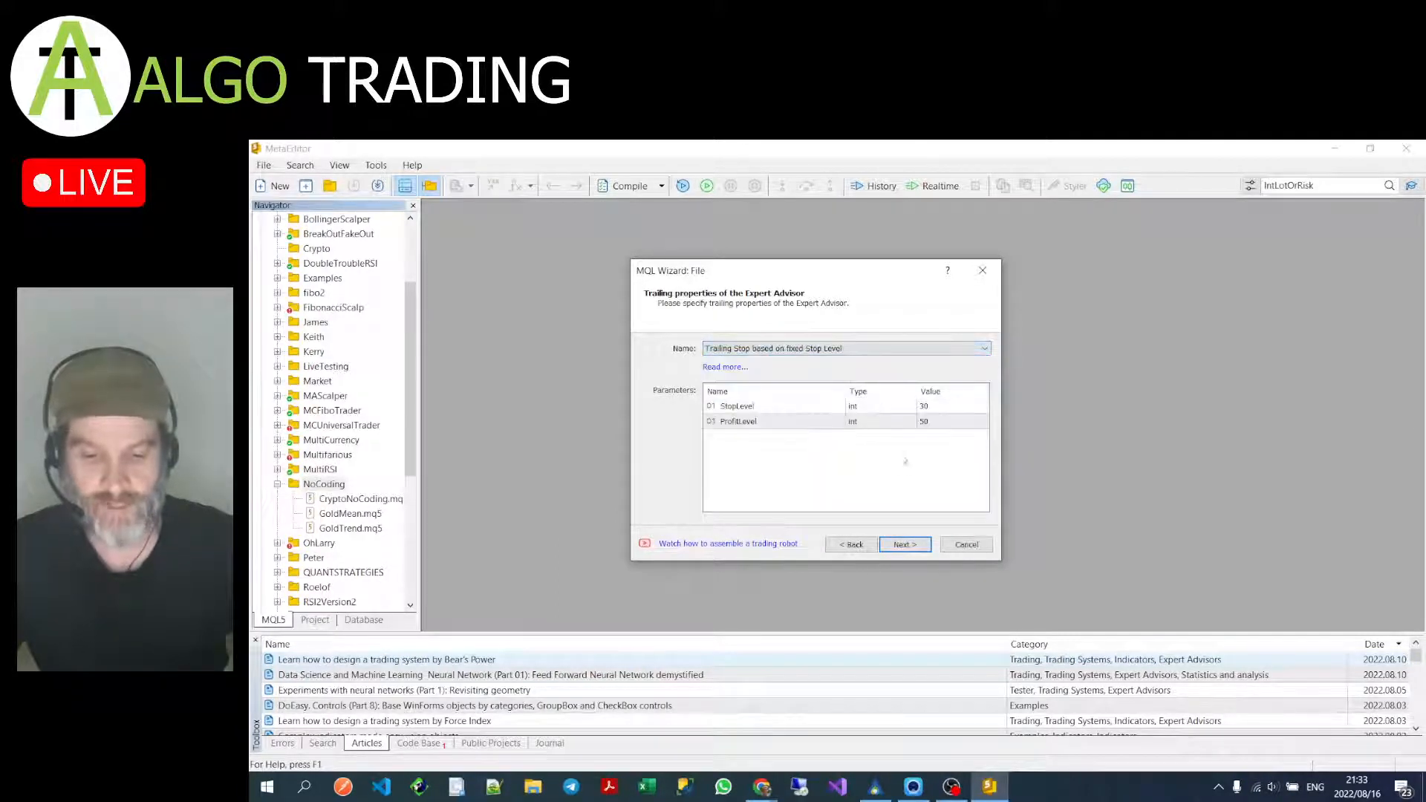
{"action": "left_click", "coordinate": [902, 549]}
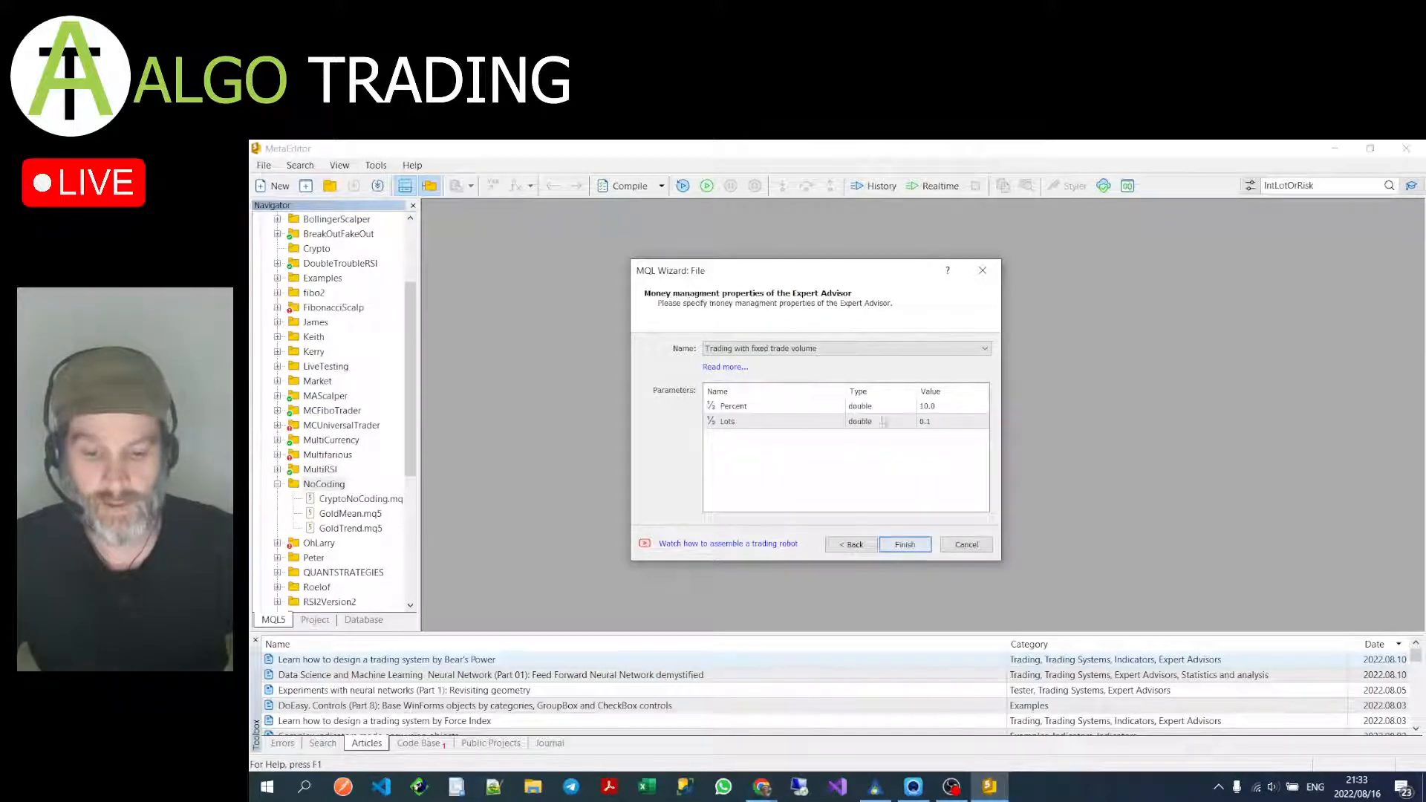
{"action": "left_click", "coordinate": [847, 544]}
{"action": "left_click", "coordinate": [869, 348]}
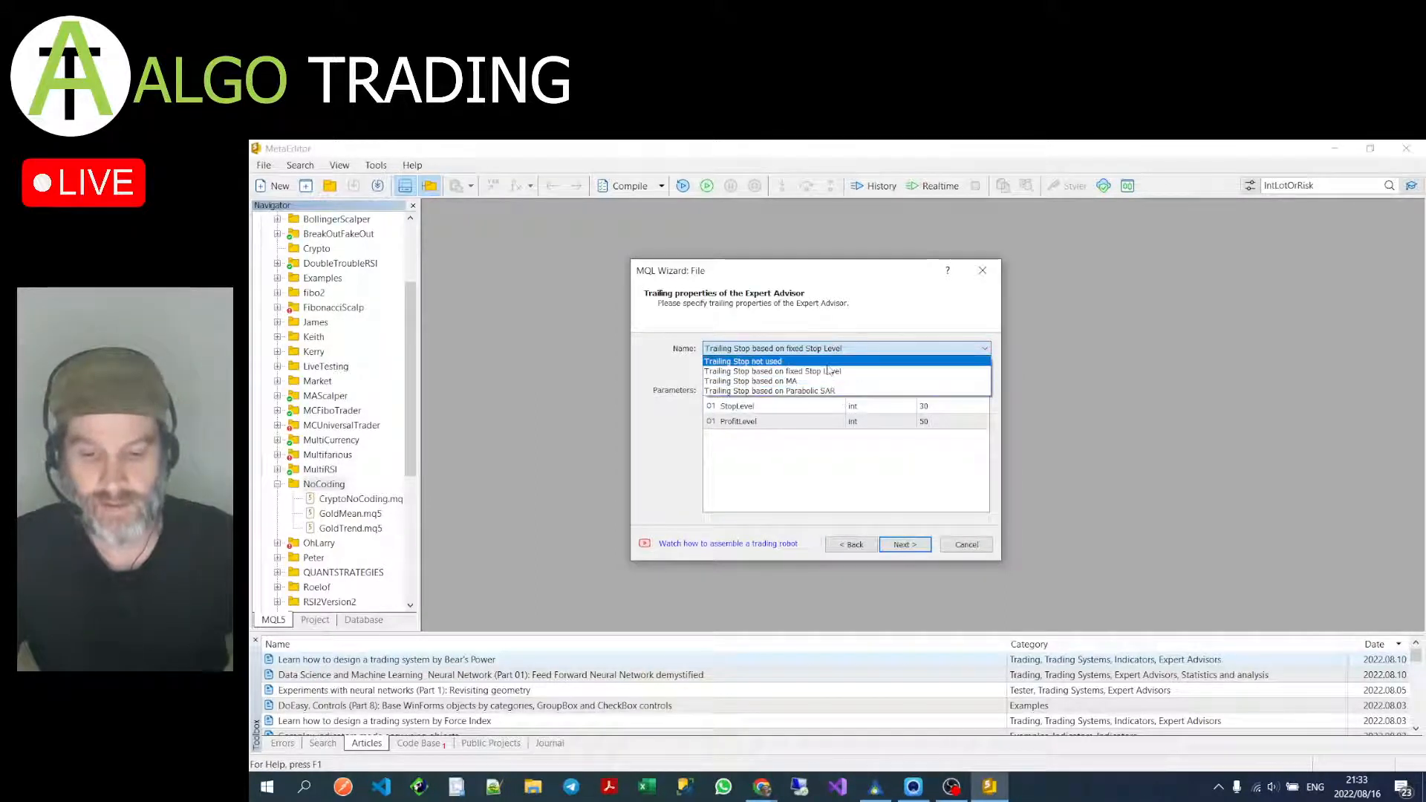
{"action": "left_click", "coordinate": [869, 371]}
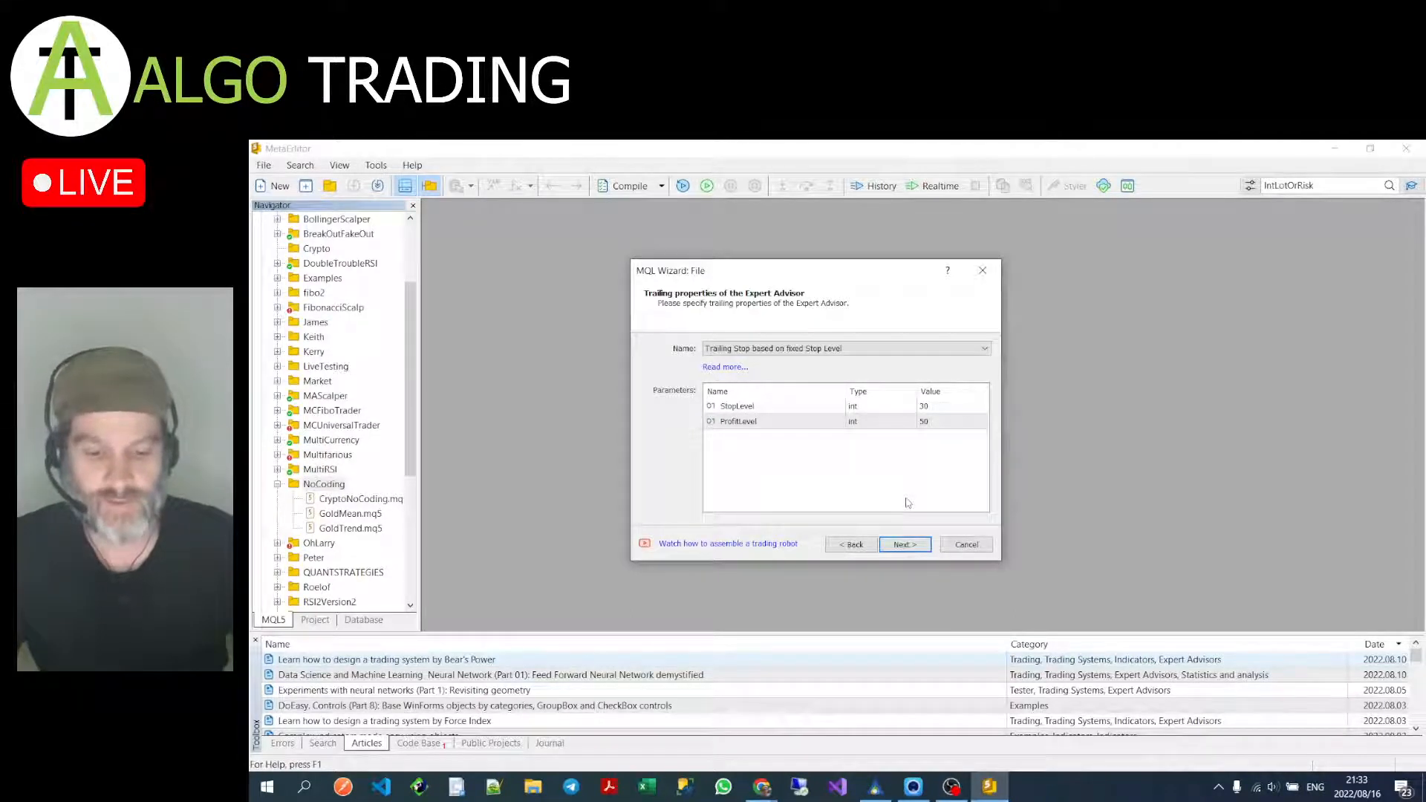
{"action": "left_click", "coordinate": [904, 545]}
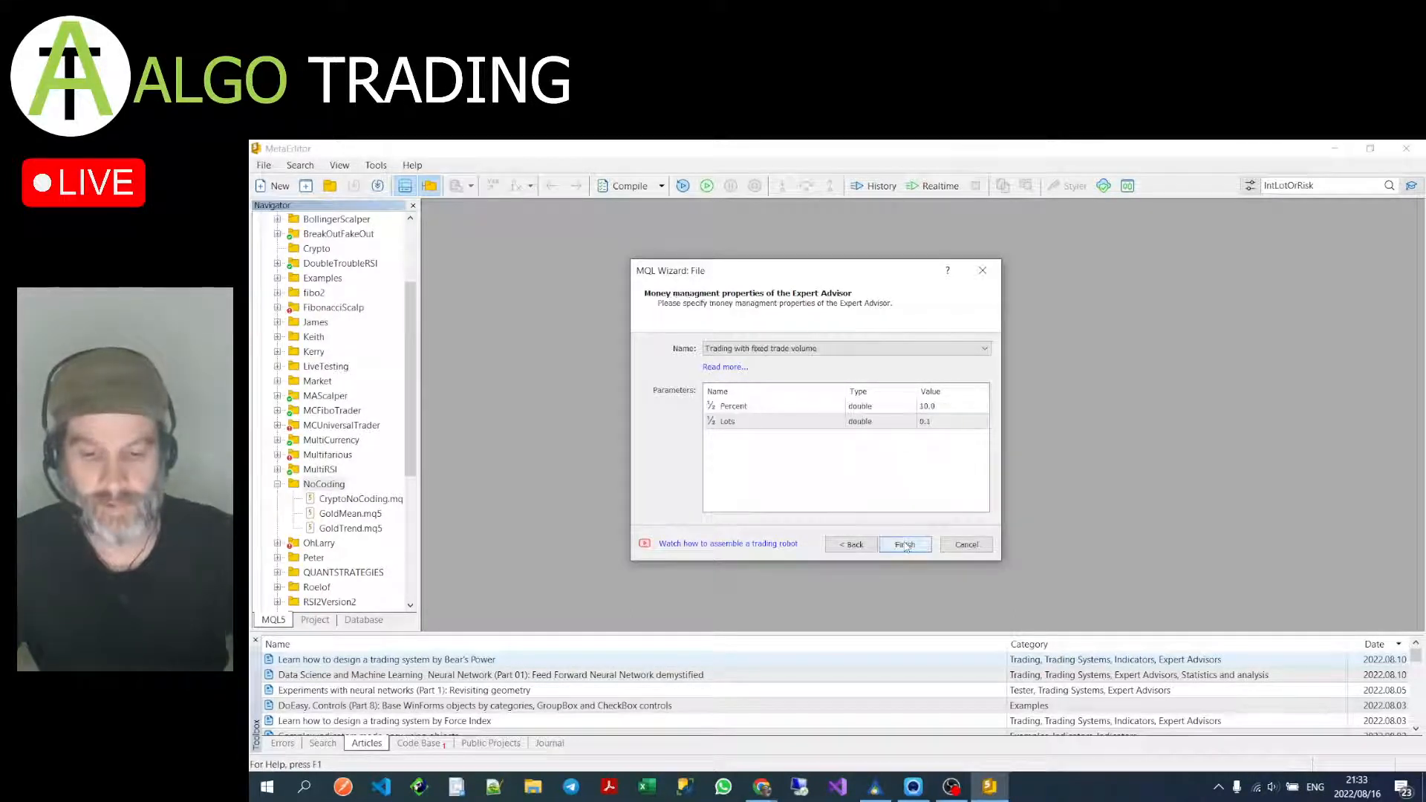
Step: Set money management to 'Trading with fixed risk' and generate the Expert Advisor's code
{"action": "left_click", "coordinate": [894, 350]}
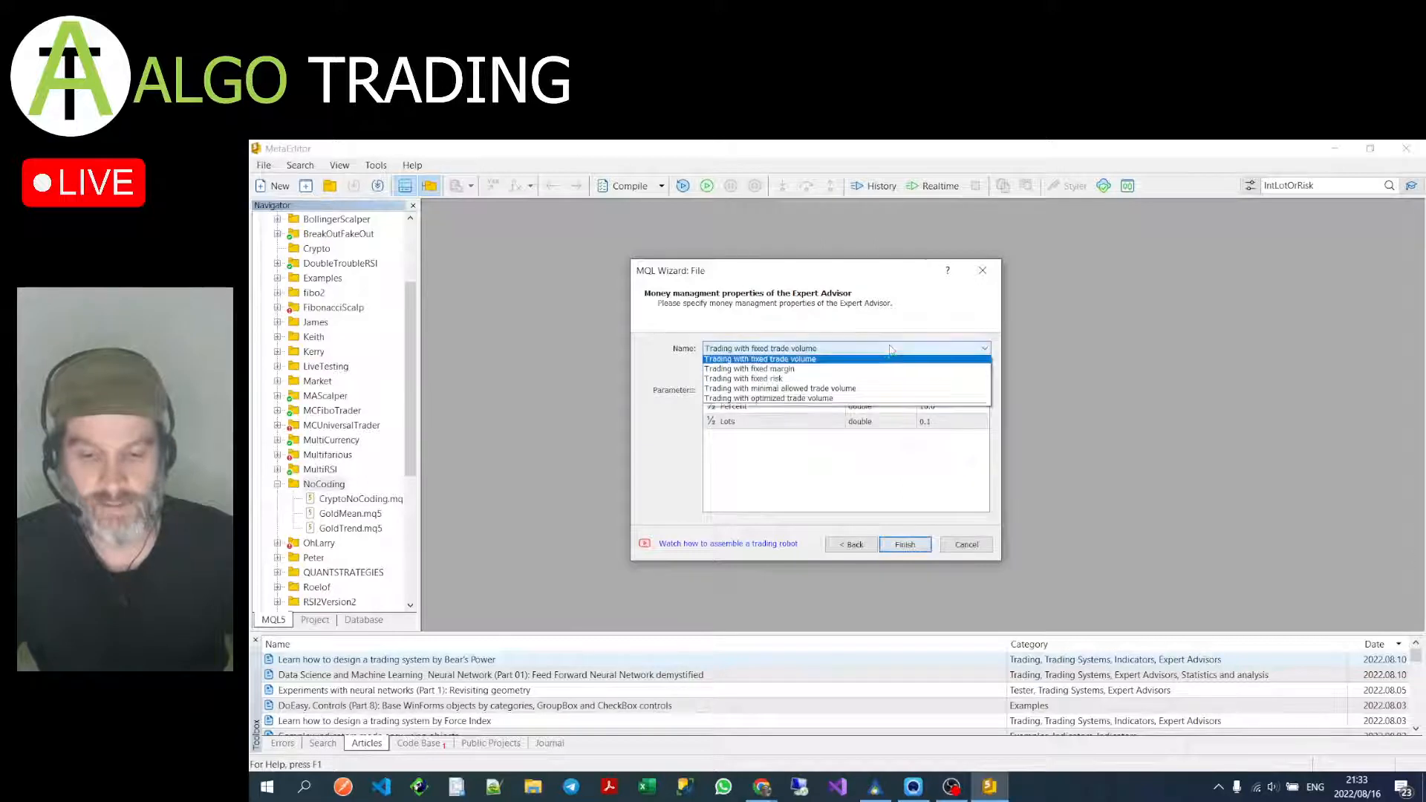
{"action": "left_click", "coordinate": [878, 385]}
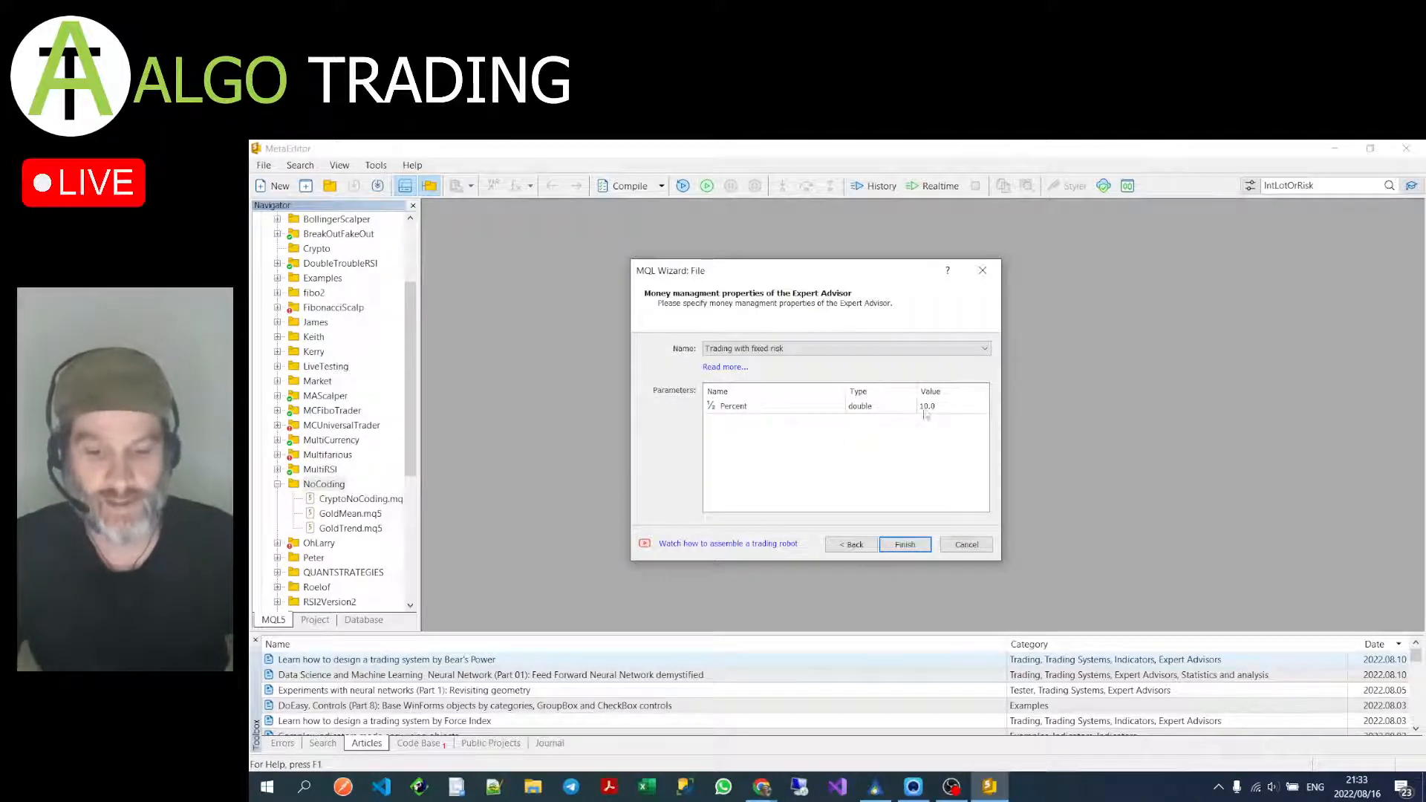
{"action": "left_click", "coordinate": [906, 545]}
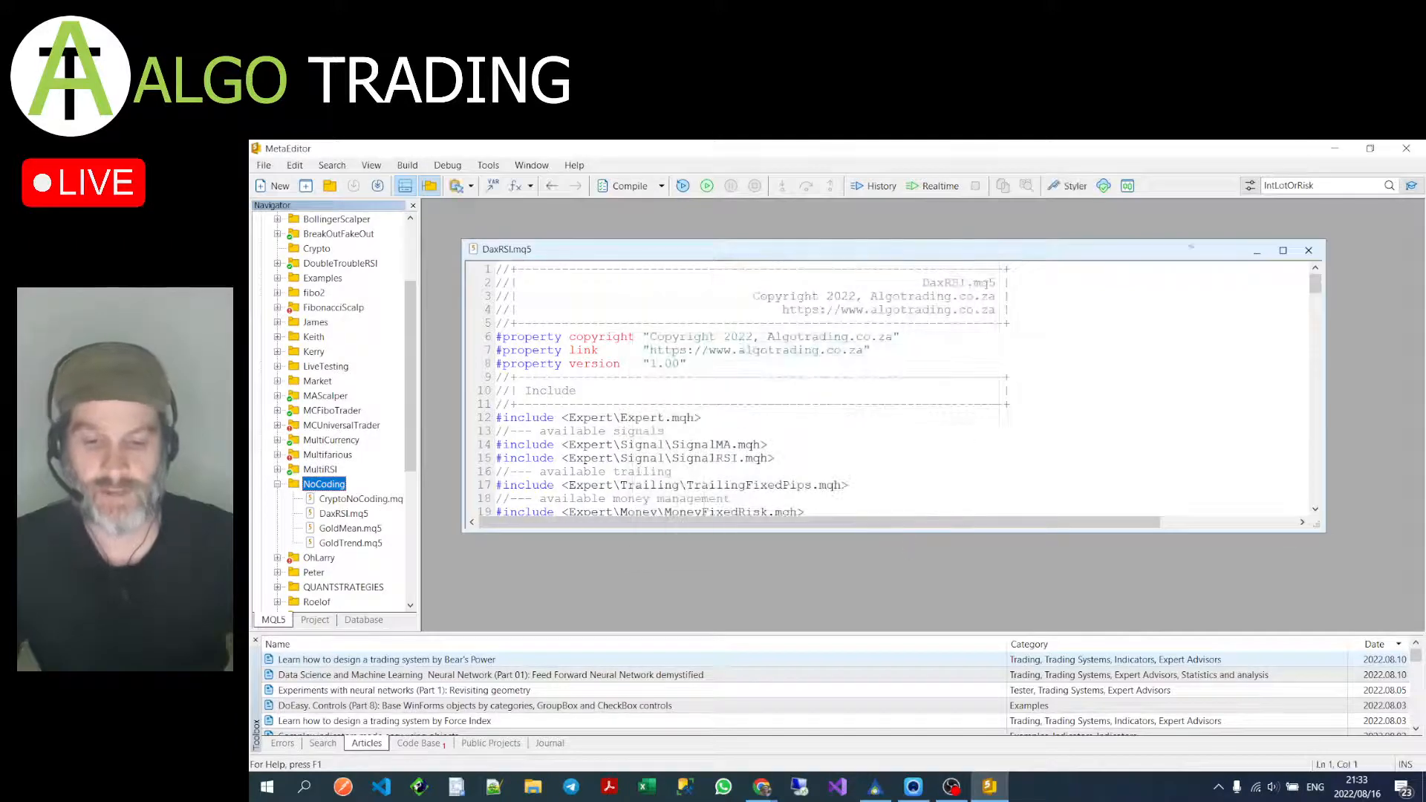
Step: Maximize the DaxRSI.mq5 code window and compile the Expert Advisor
{"action": "left_click", "coordinate": [1283, 250]}
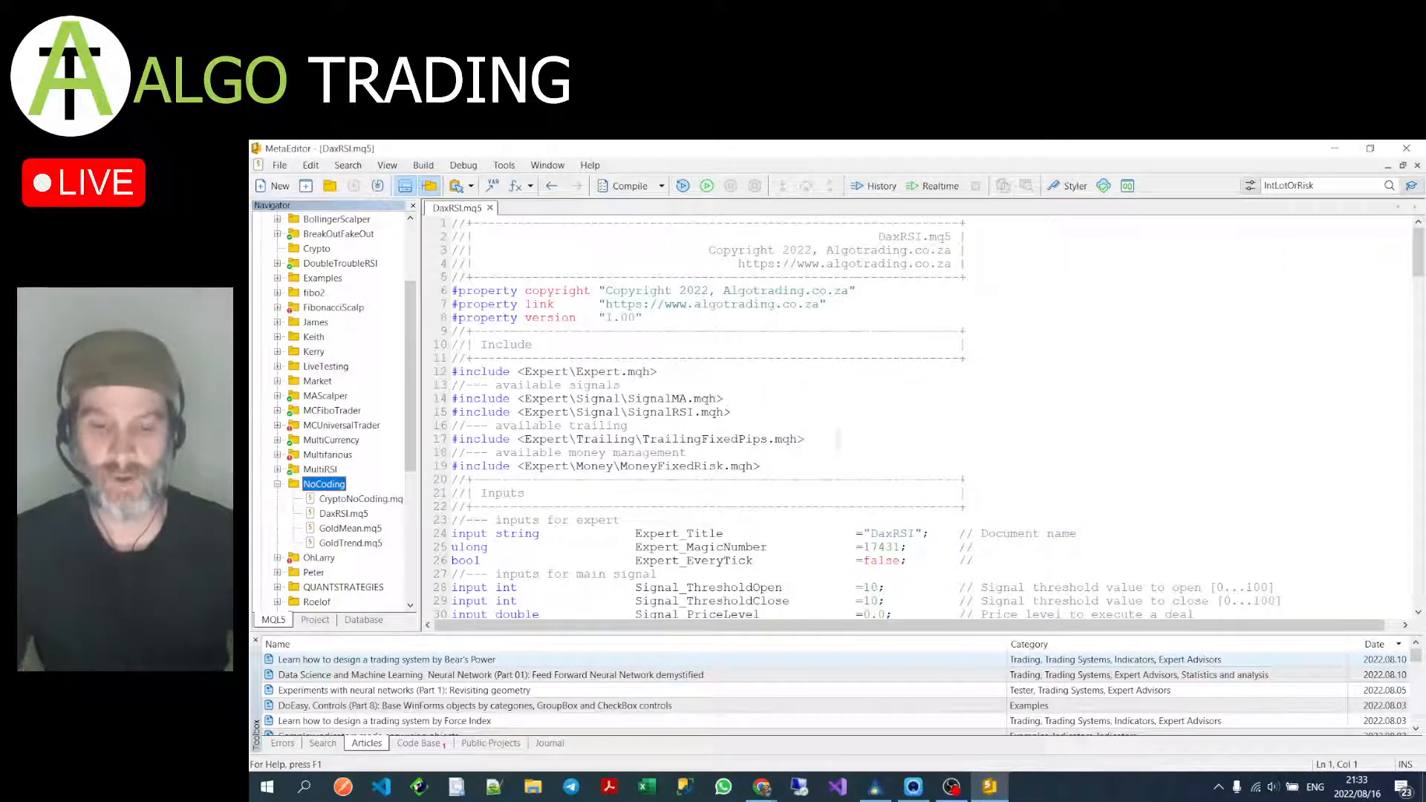
{"action": "left_click", "coordinate": [626, 187]}
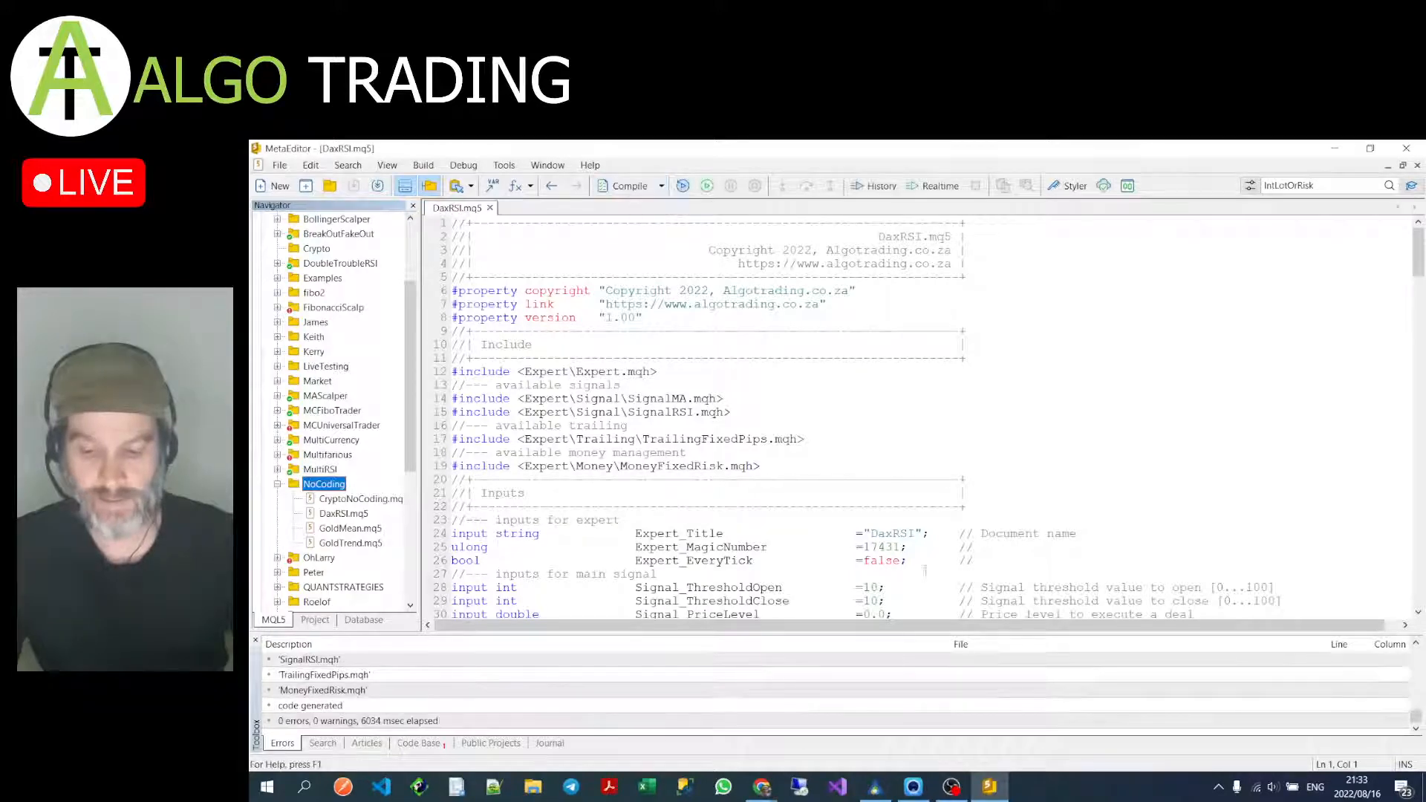
Step: Check the YouTube live chat window in Chrome for messages and minimize it
{"action": "left_click", "coordinate": [762, 787]}
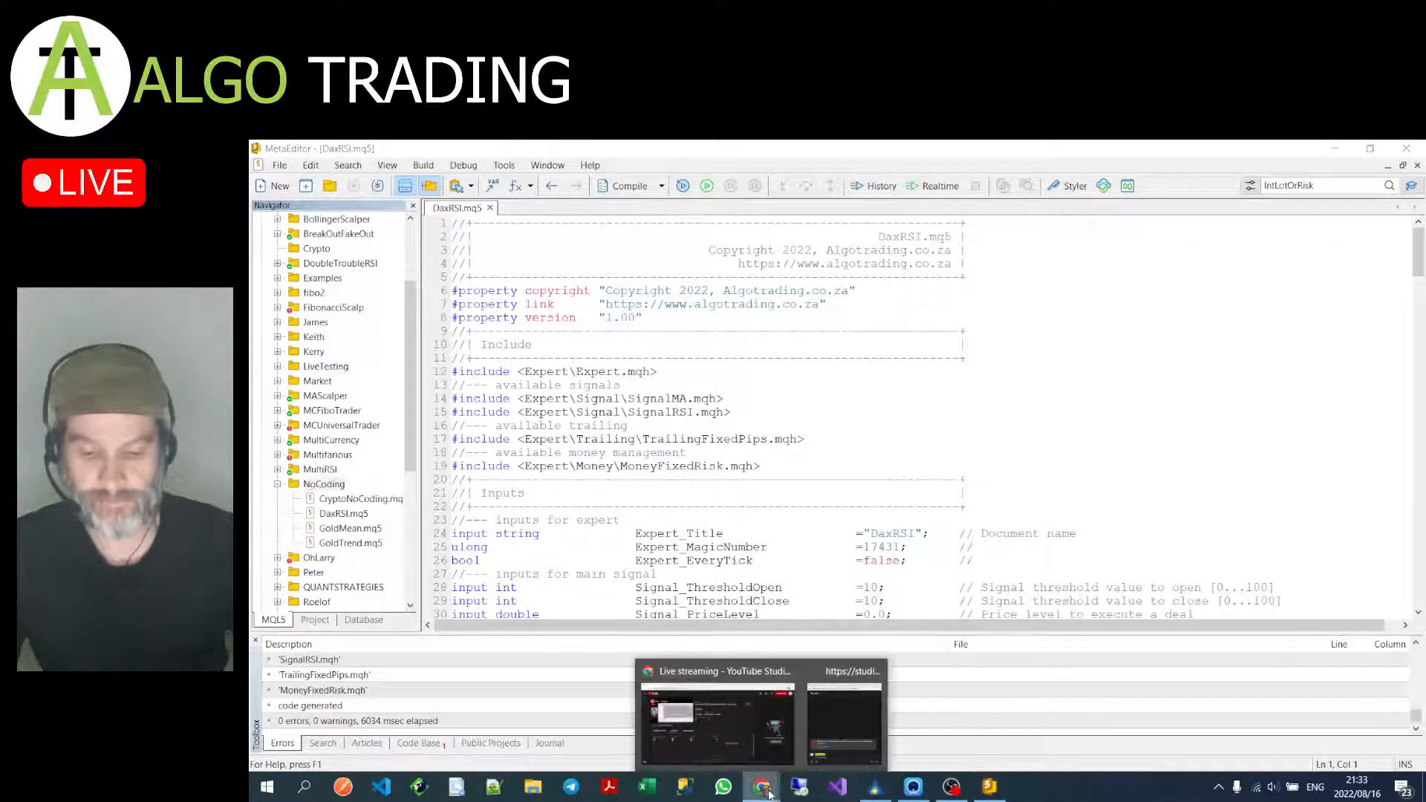
{"action": "left_click", "coordinate": [823, 740]}
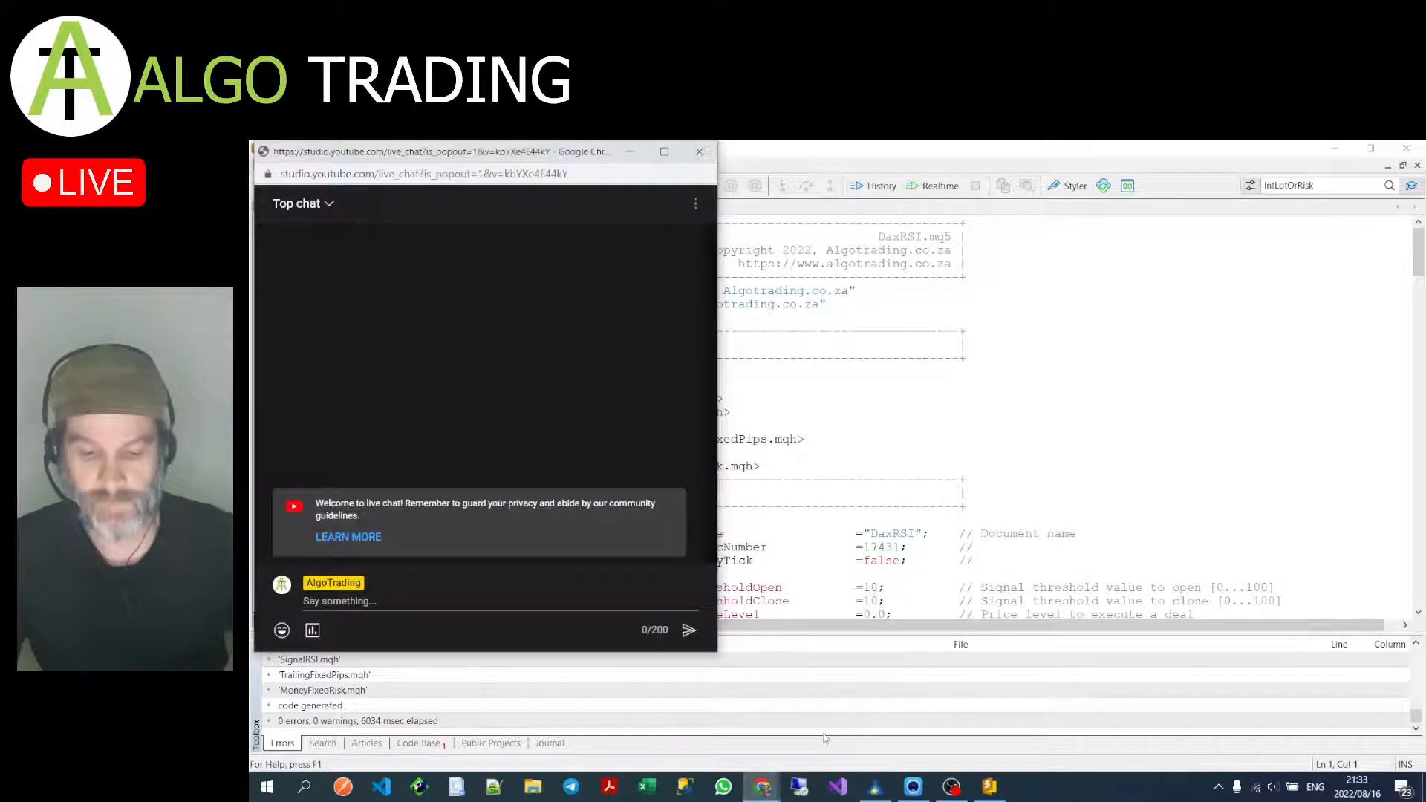
{"action": "left_click", "coordinate": [635, 152]}
Step: Switch to the MetaTrader 5 terminal
{"action": "mouse_move", "coordinate": [874, 792]}
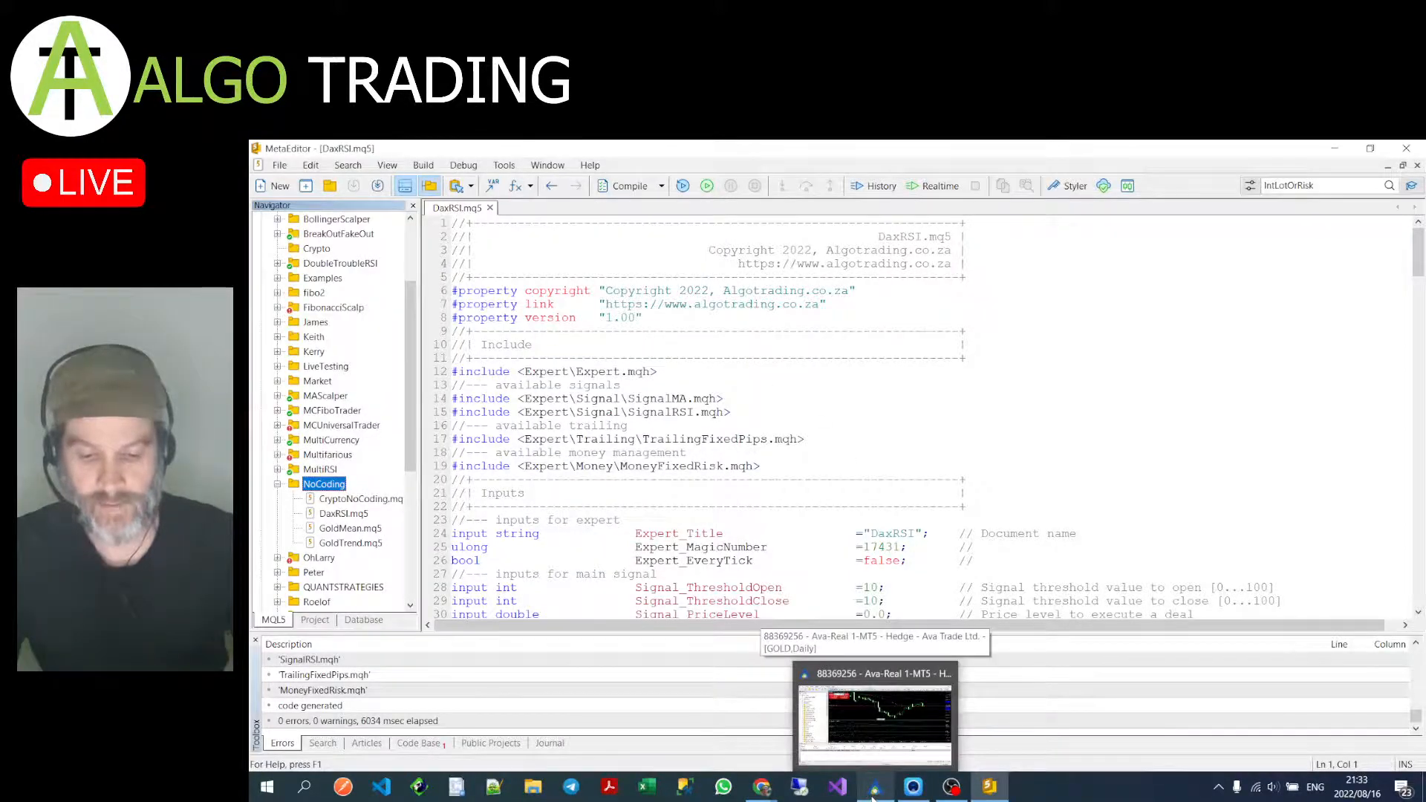
{"action": "left_click", "coordinate": [875, 790]}
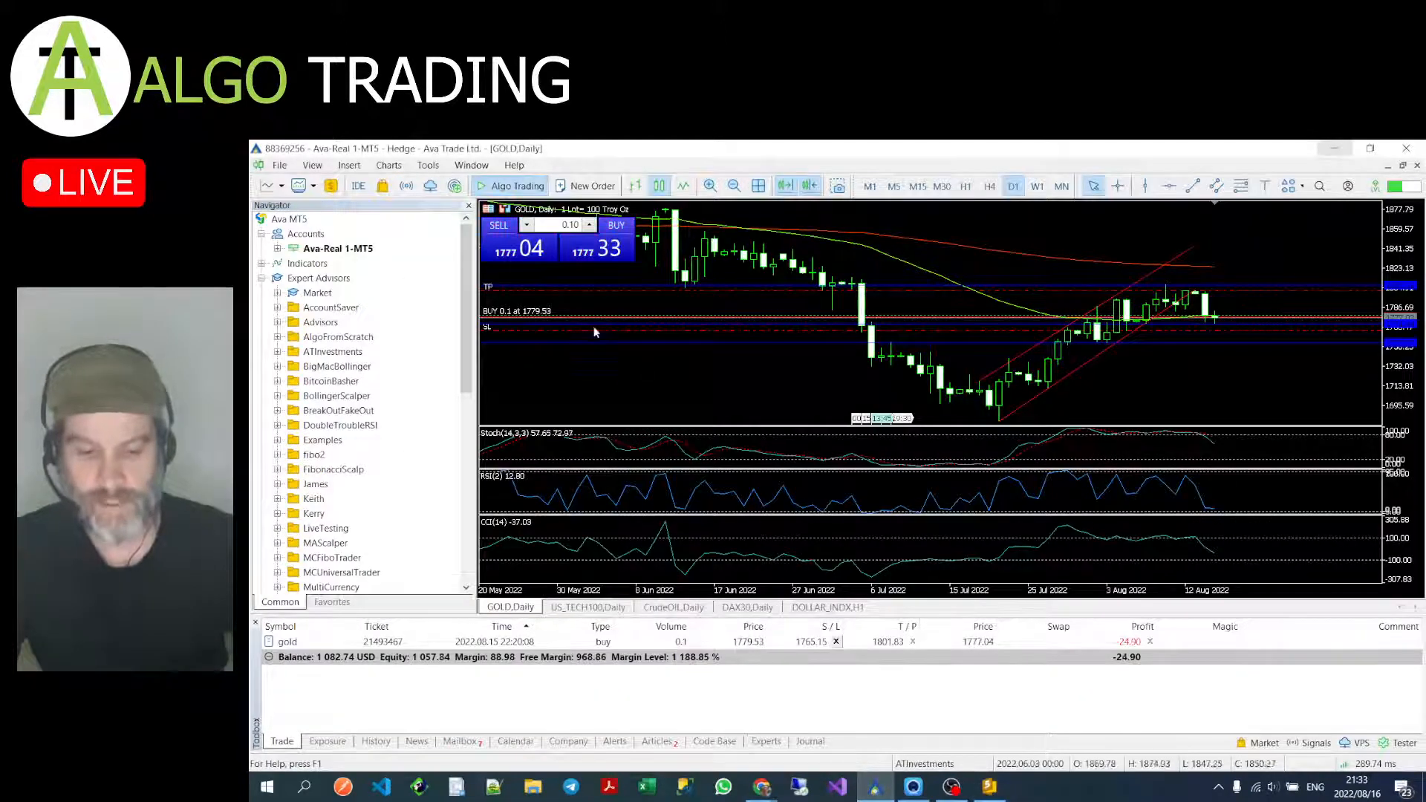
Step: Close the Toolbox and load the DaxRSI Expert Advisor from the NoCoding folder into the Strategy Tester
{"action": "scroll", "coordinate": [405, 557], "scroll_direction": "down", "scroll_amount": 2}
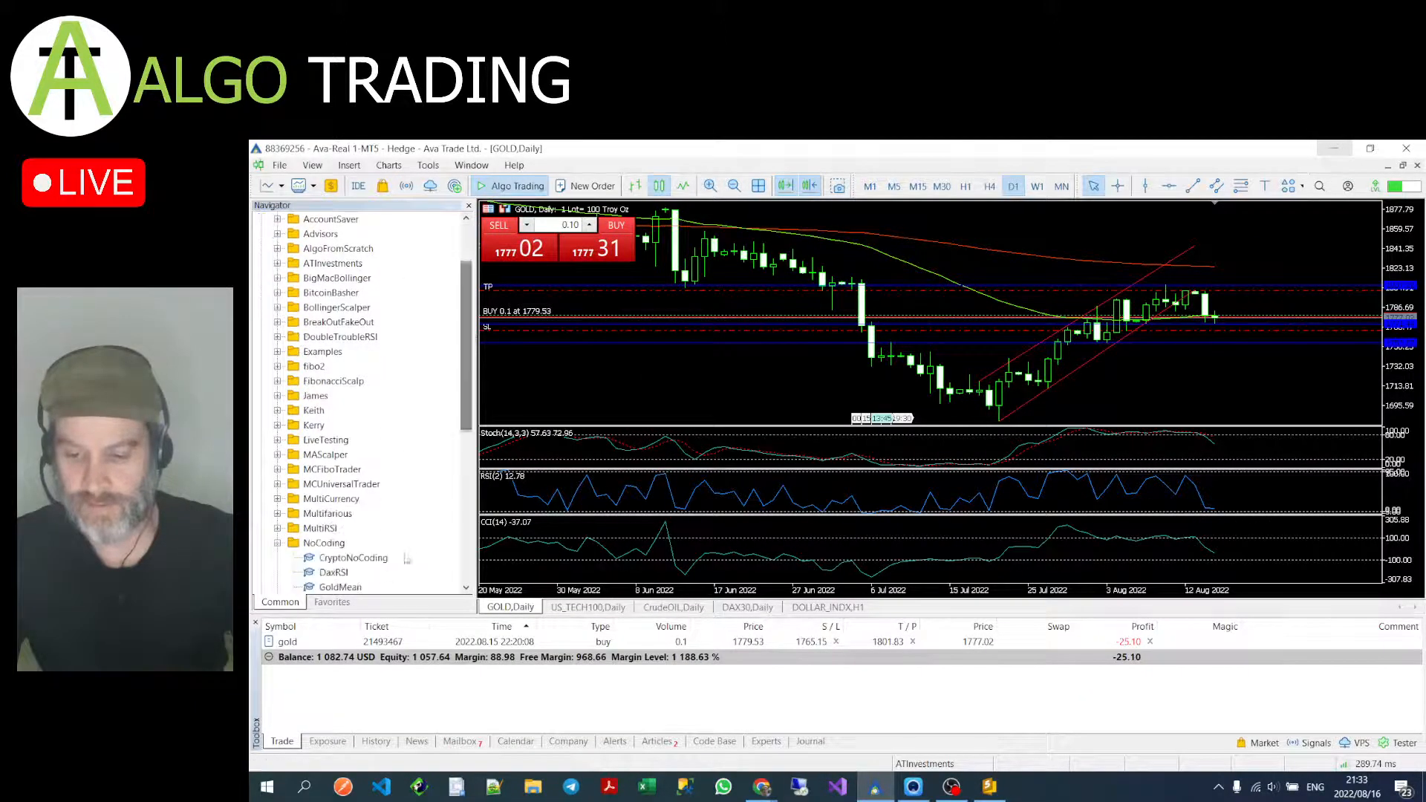
{"action": "left_click", "coordinate": [256, 625]}
{"action": "left_click_drag", "start_coordinate": [467, 388], "coordinate": [468, 482]}
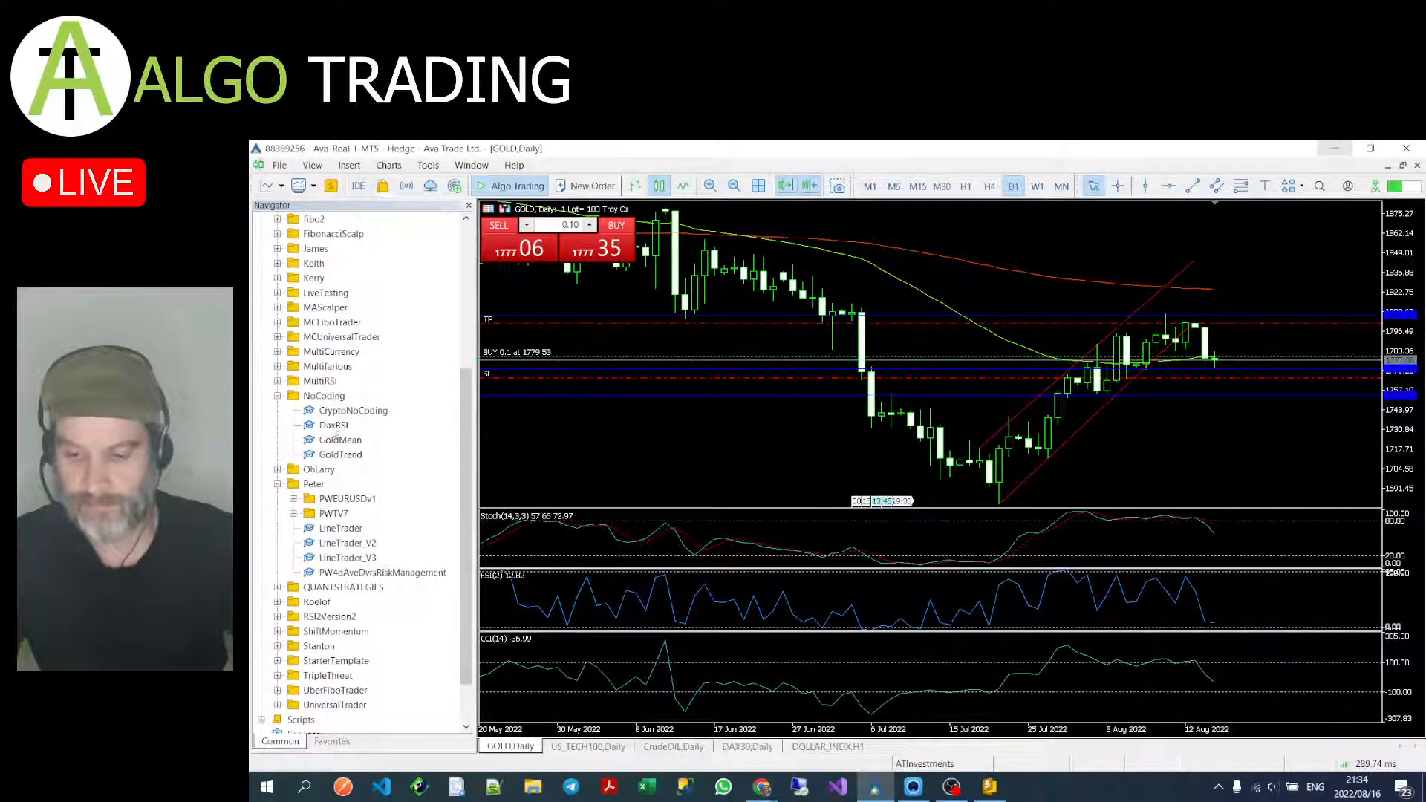
{"action": "right_click", "coordinate": [333, 426]}
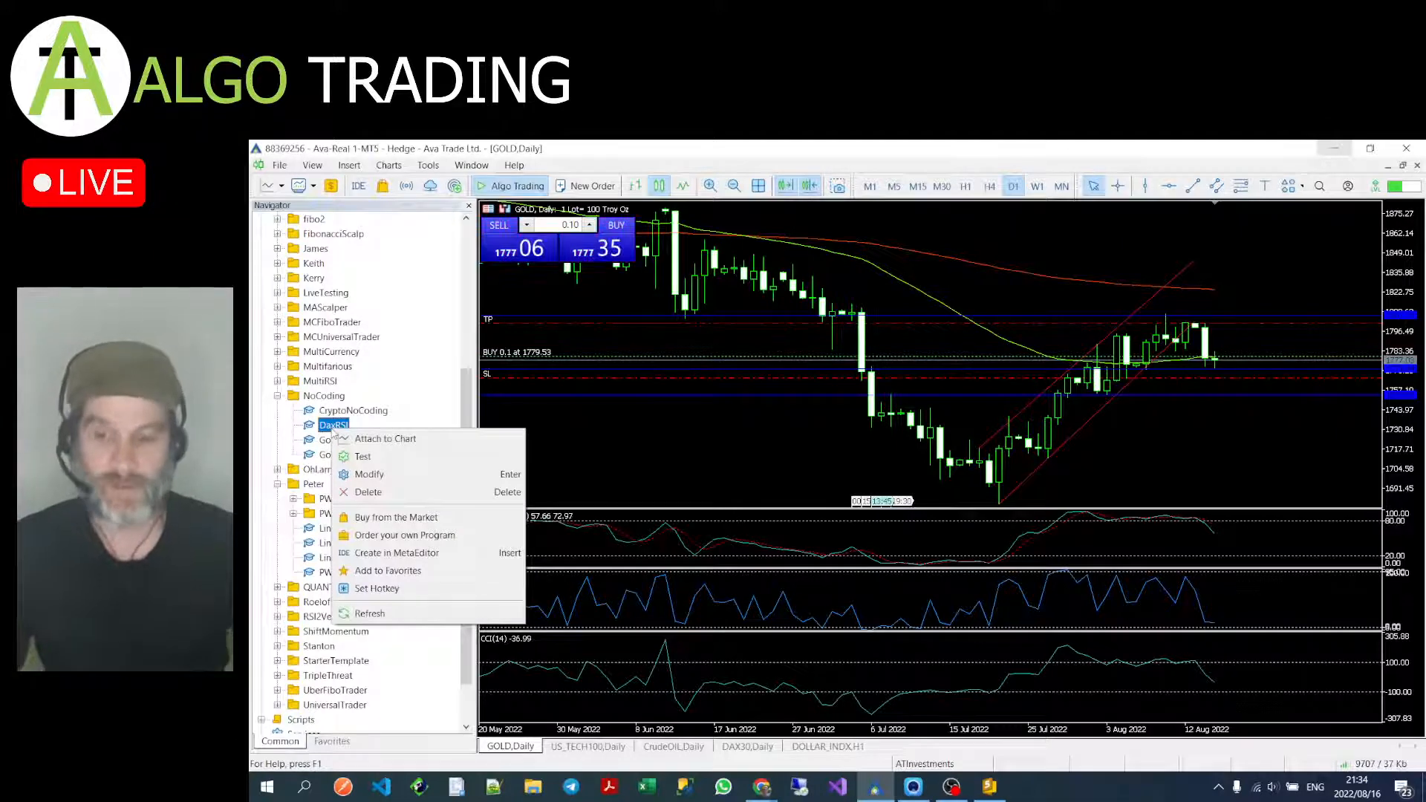
{"action": "left_click", "coordinate": [321, 398]}
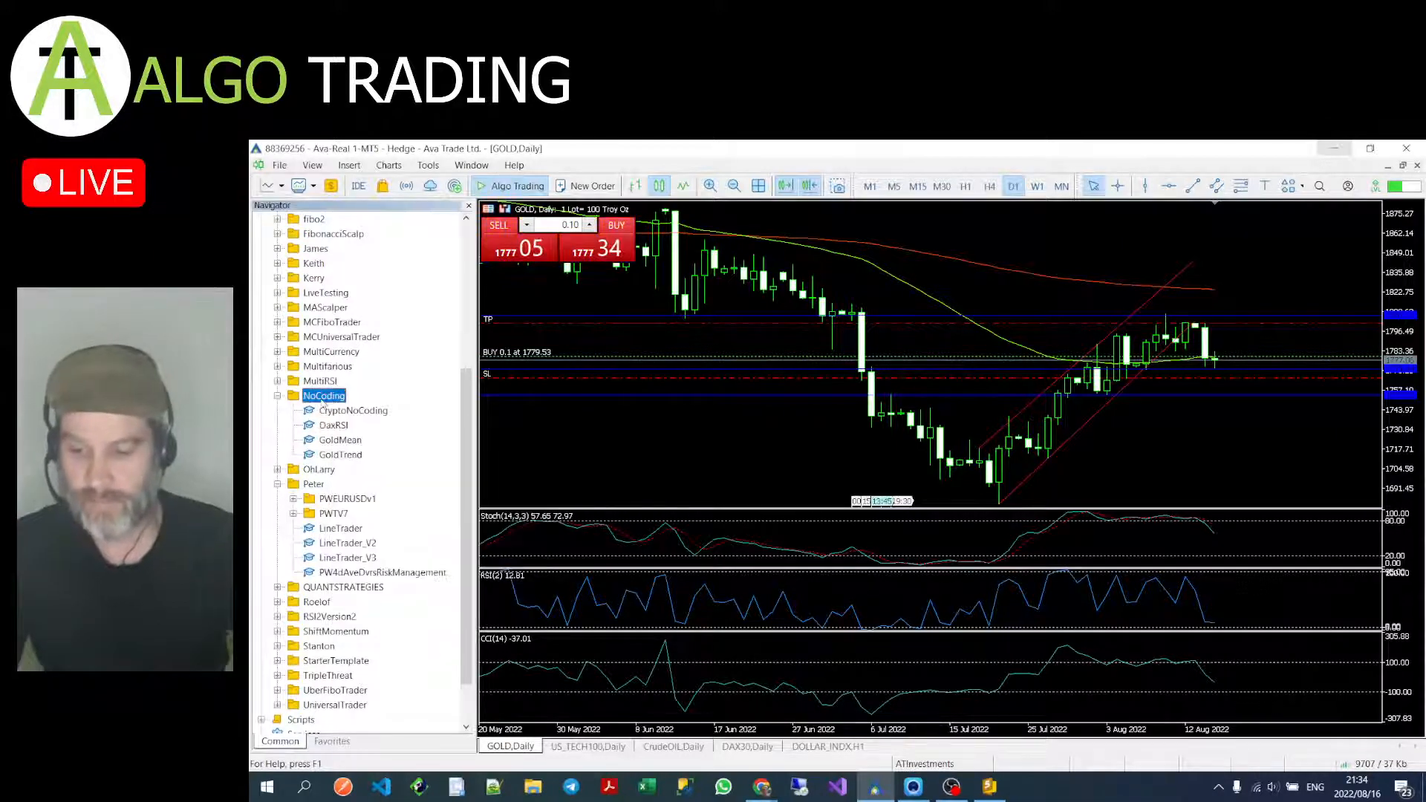
{"action": "right_click", "coordinate": [327, 401]}
{"action": "left_click", "coordinate": [321, 425]}
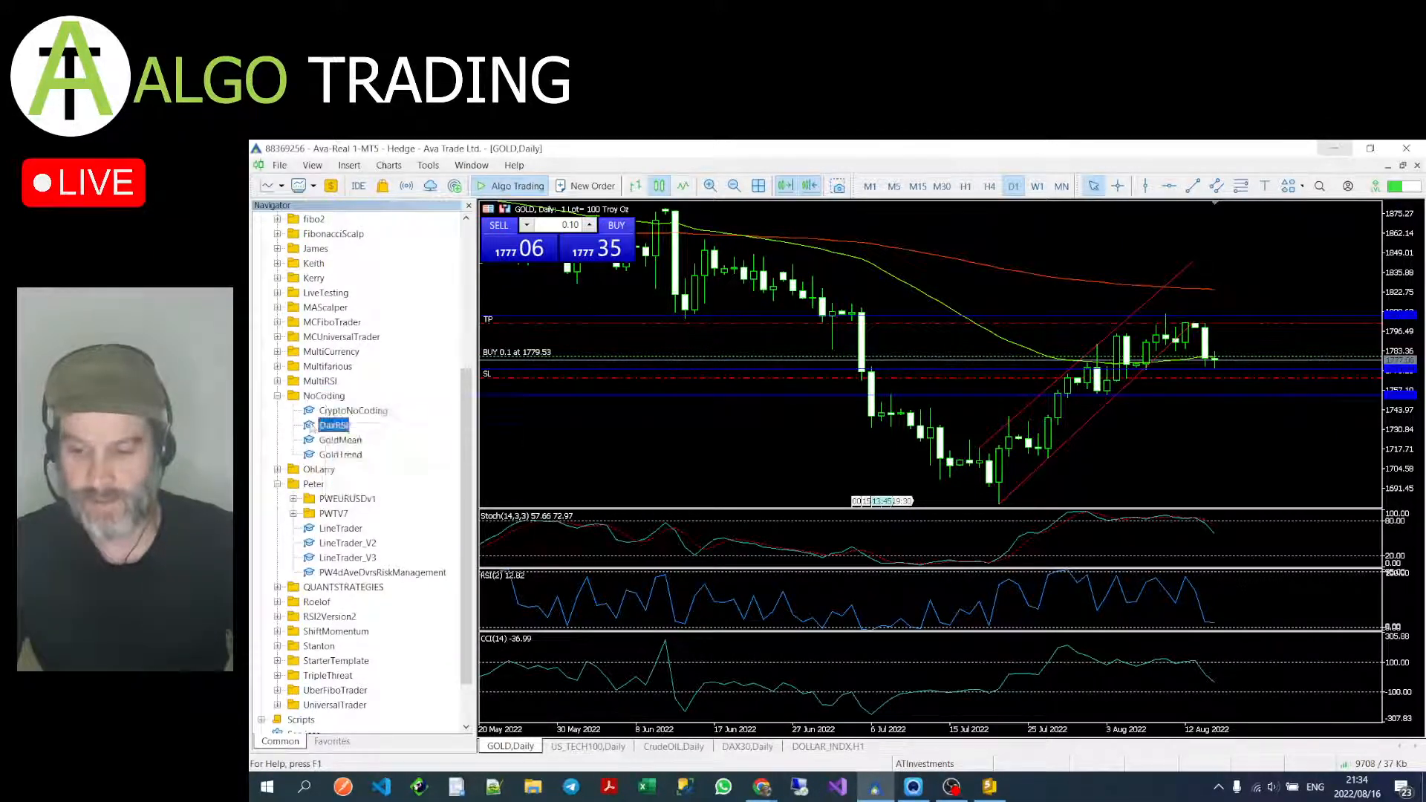
{"action": "right_click", "coordinate": [321, 425]}
{"action": "left_click", "coordinate": [364, 453]}
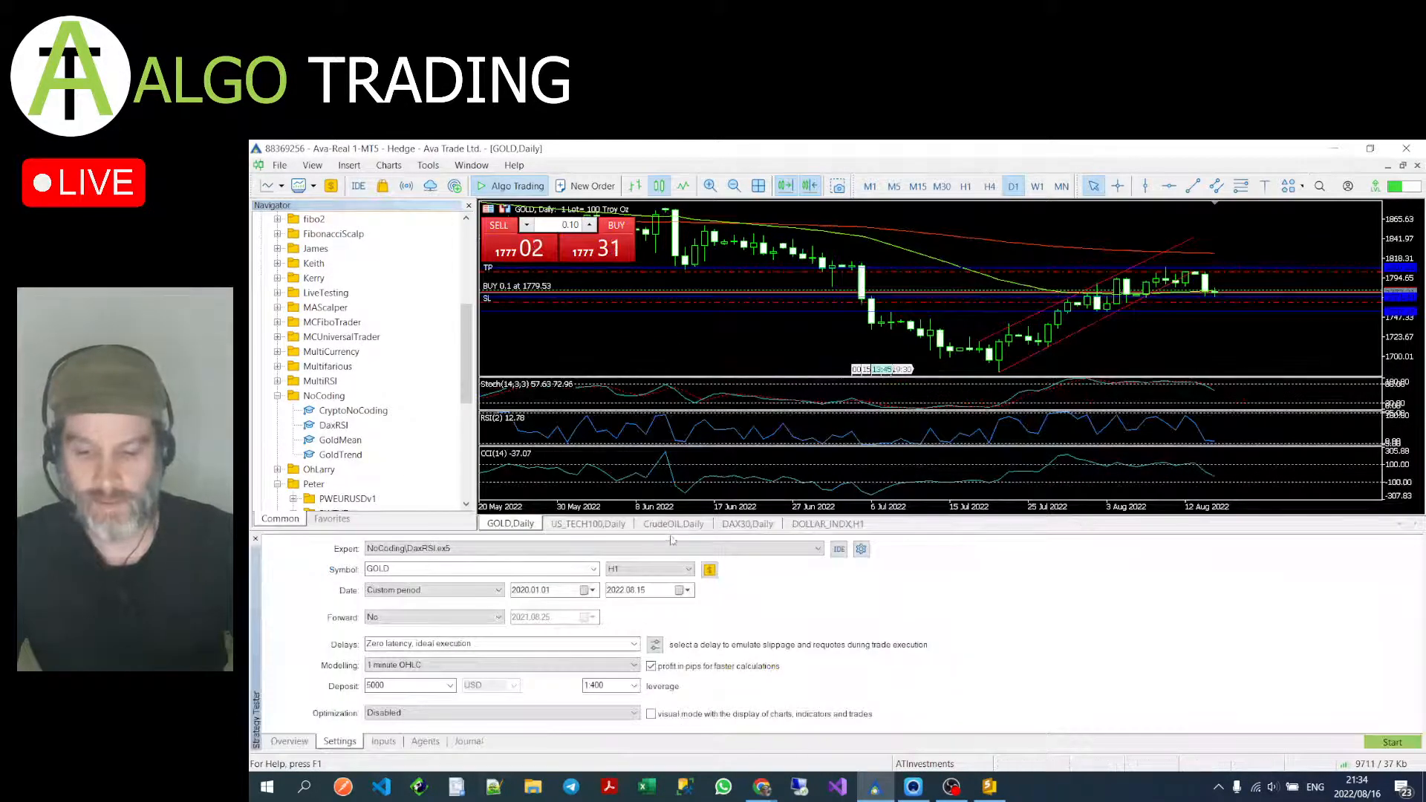
Step: Enlarge the Strategy Tester and set the test symbol to DAX30 from CFD-Indices, keeping the H1 timeframe
{"action": "left_click_drag", "start_coordinate": [671, 537], "coordinate": [674, 473]}
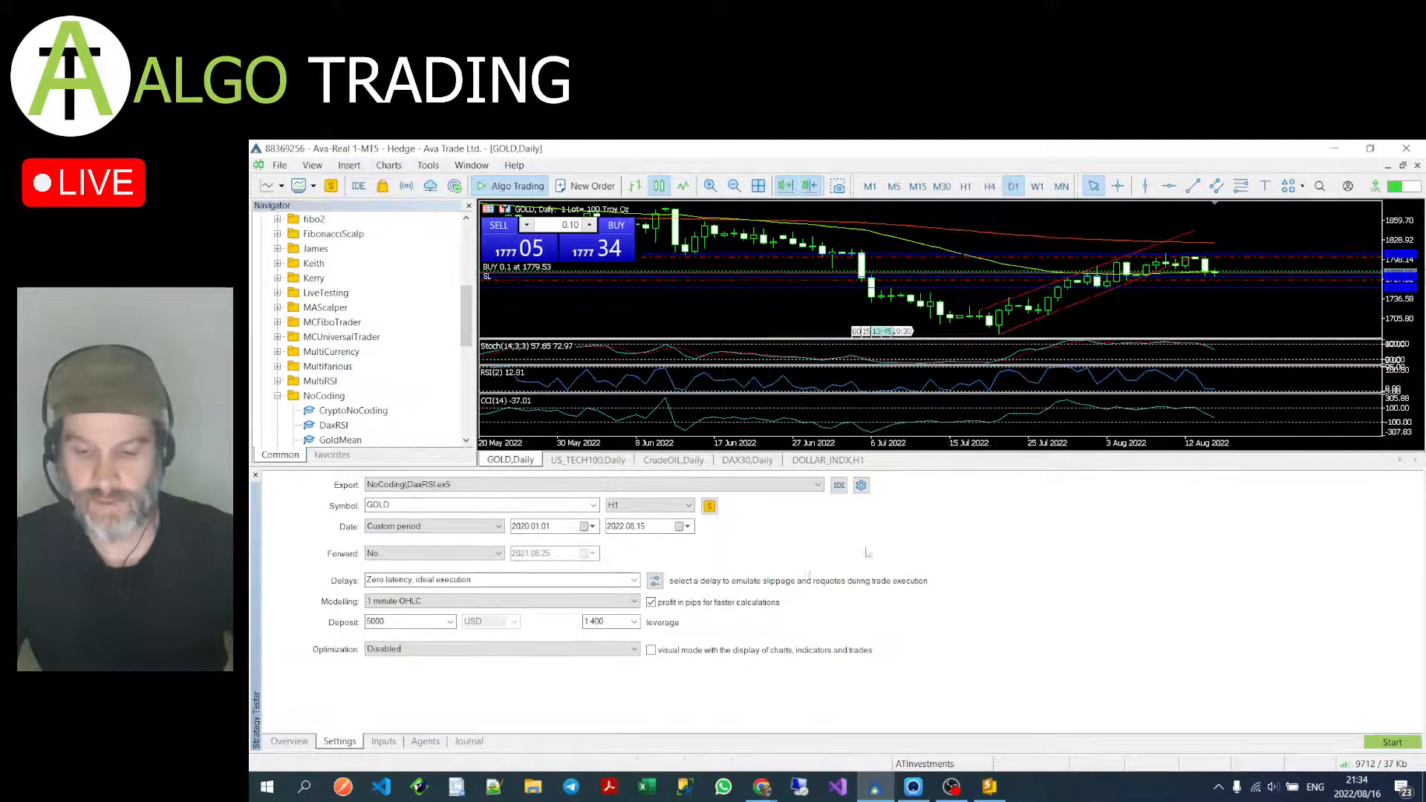
{"action": "left_click", "coordinate": [595, 505]}
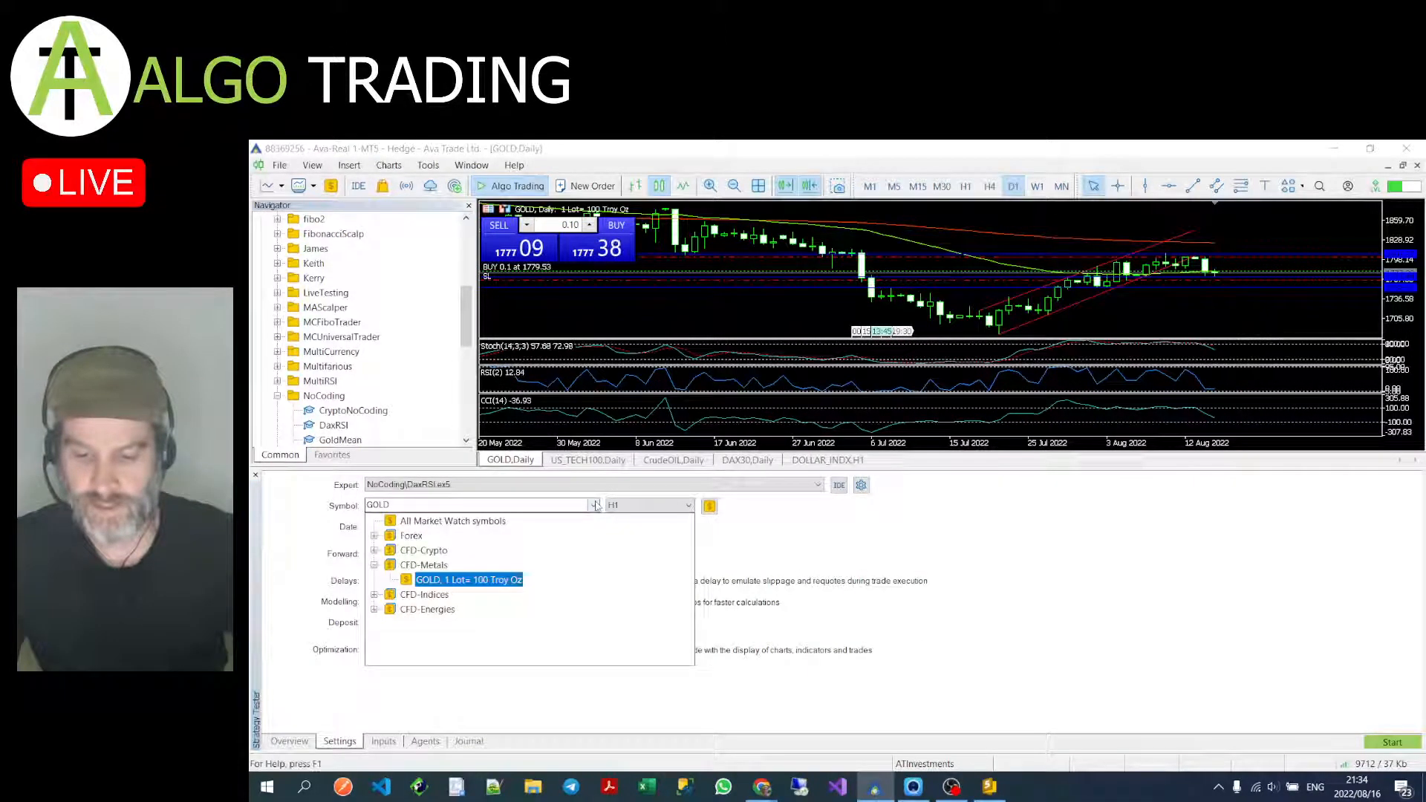
{"action": "left_click", "coordinate": [375, 594]}
{"action": "left_click", "coordinate": [462, 640]}
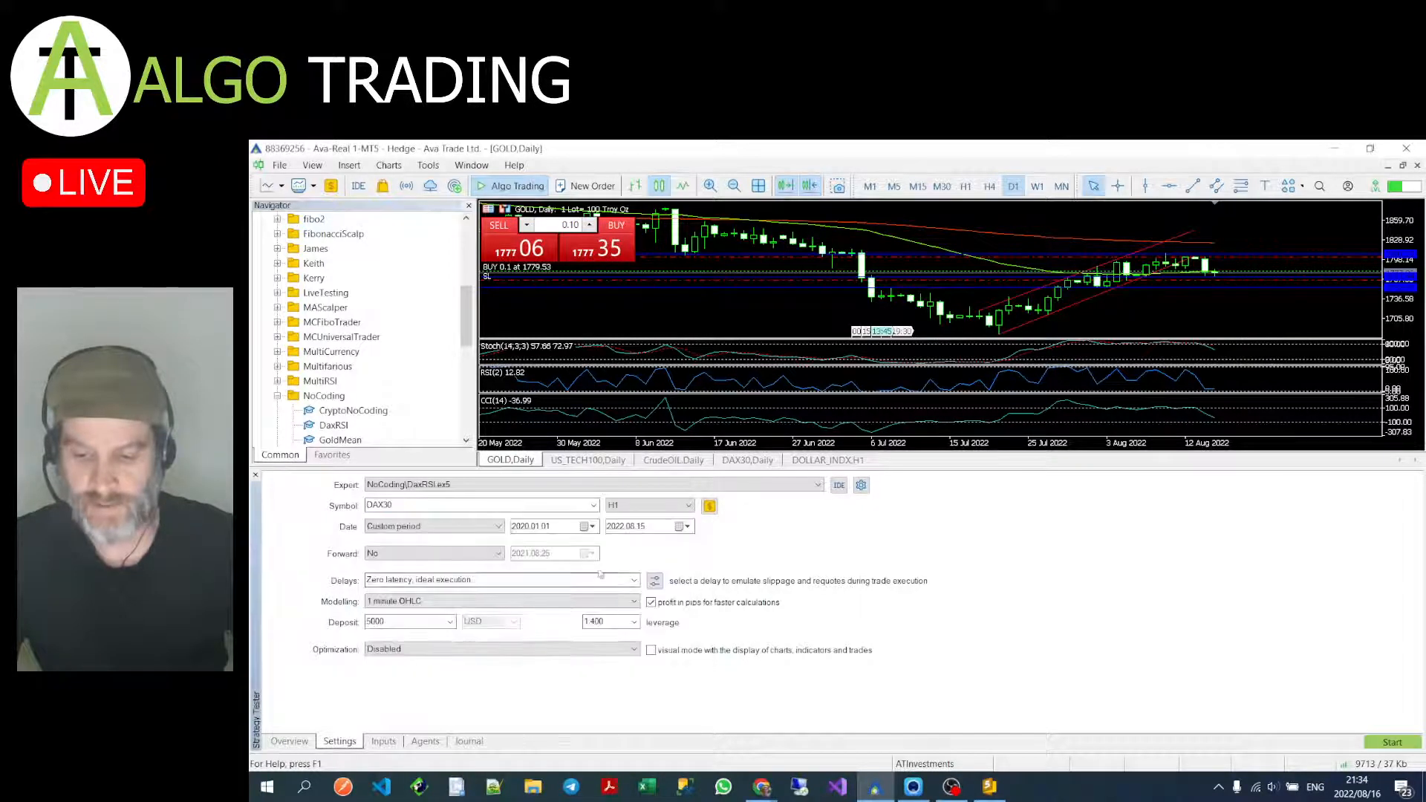
{"action": "left_click", "coordinate": [644, 506]}
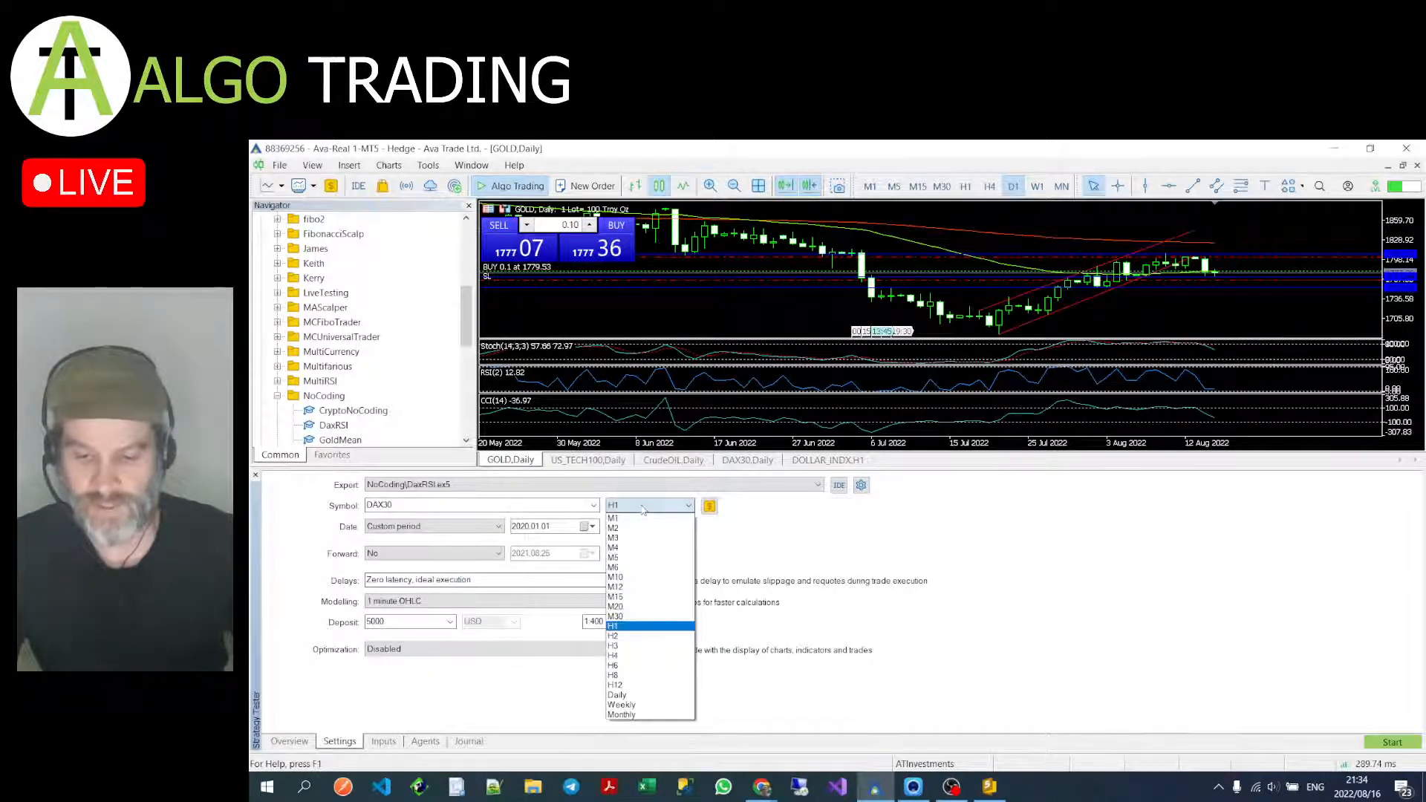
{"action": "left_click", "coordinate": [644, 510]}
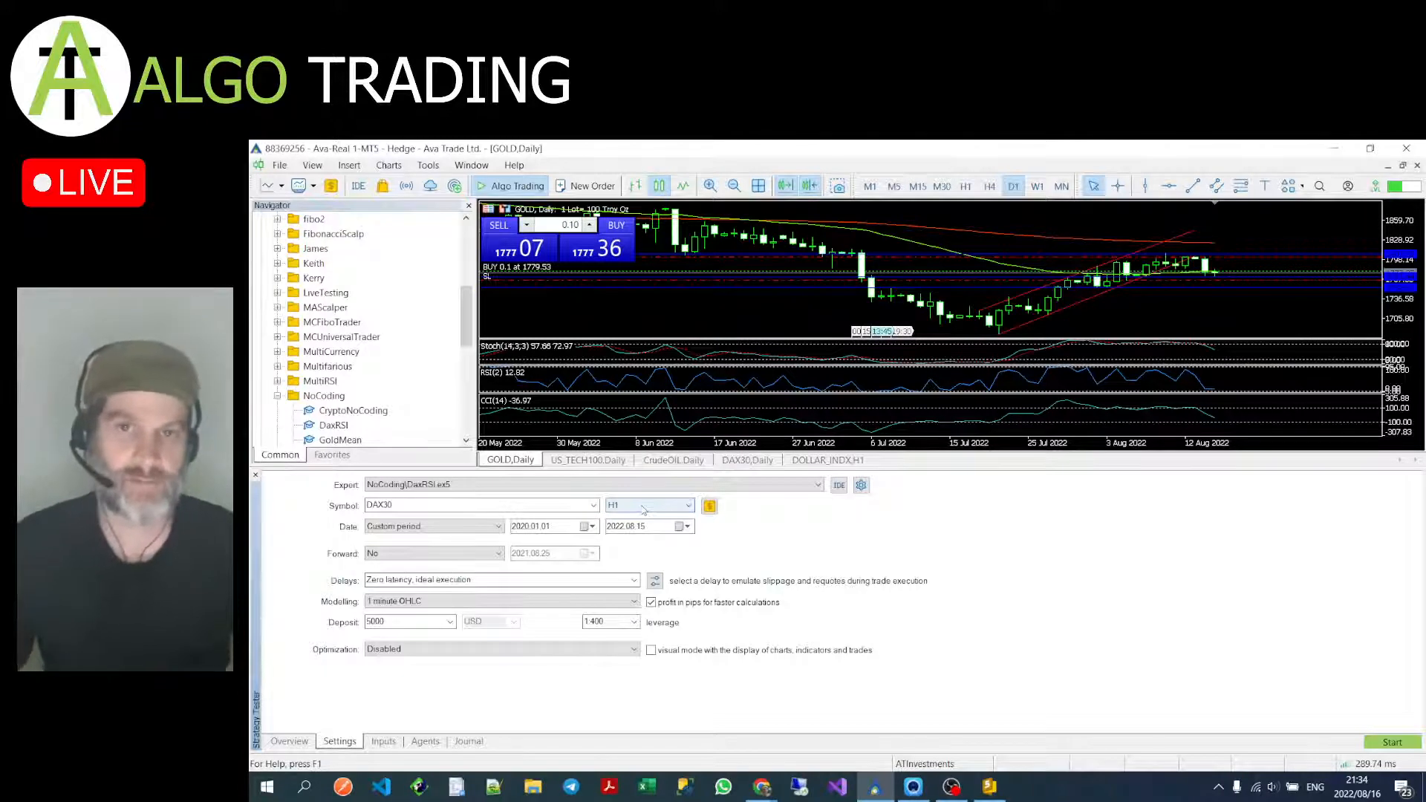
Step: Set the custom test period's end date to 2022.08.16 and the optimization mode to Fast genetic based algorithm
{"action": "left_click", "coordinate": [499, 527]}
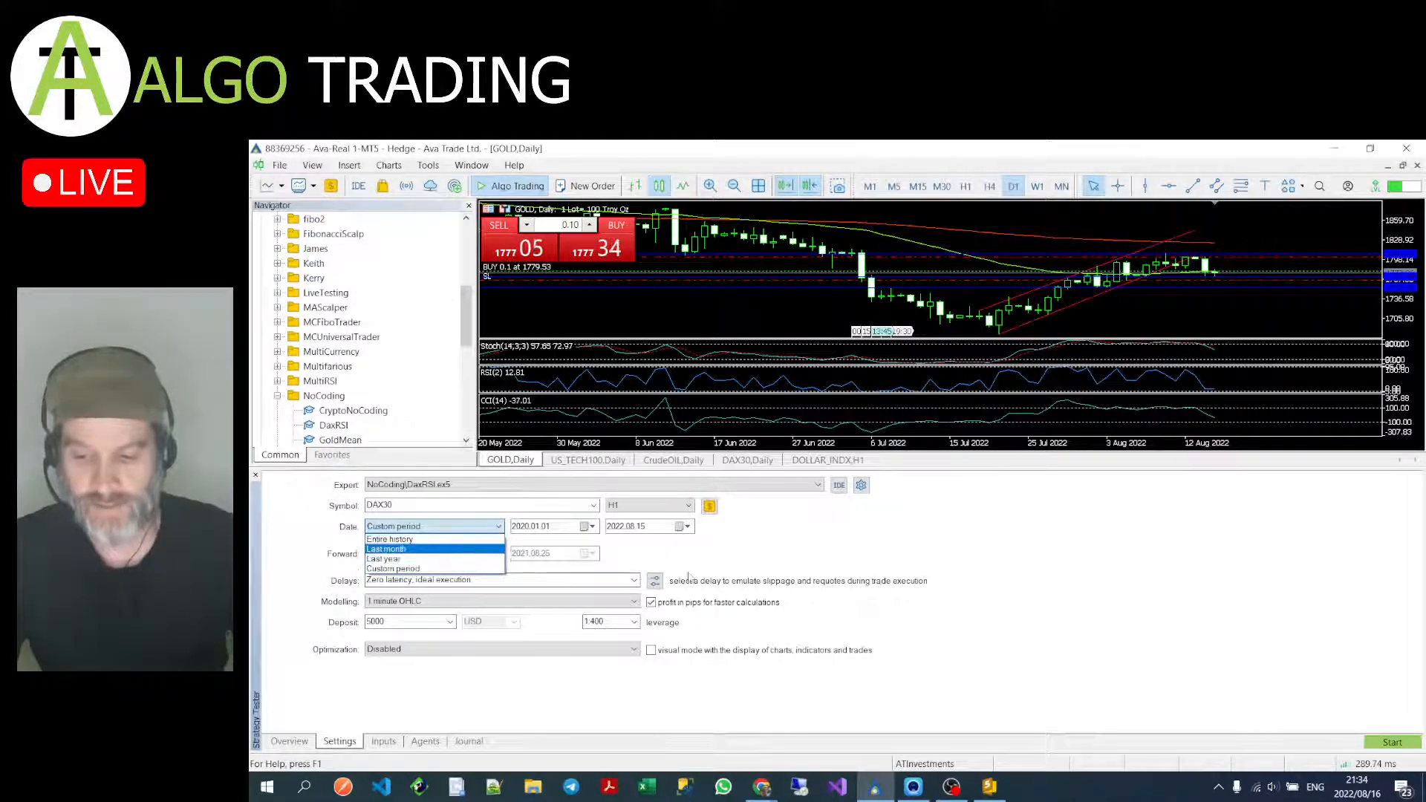
{"action": "left_click", "coordinate": [587, 568]}
{"action": "left_click", "coordinate": [686, 527]}
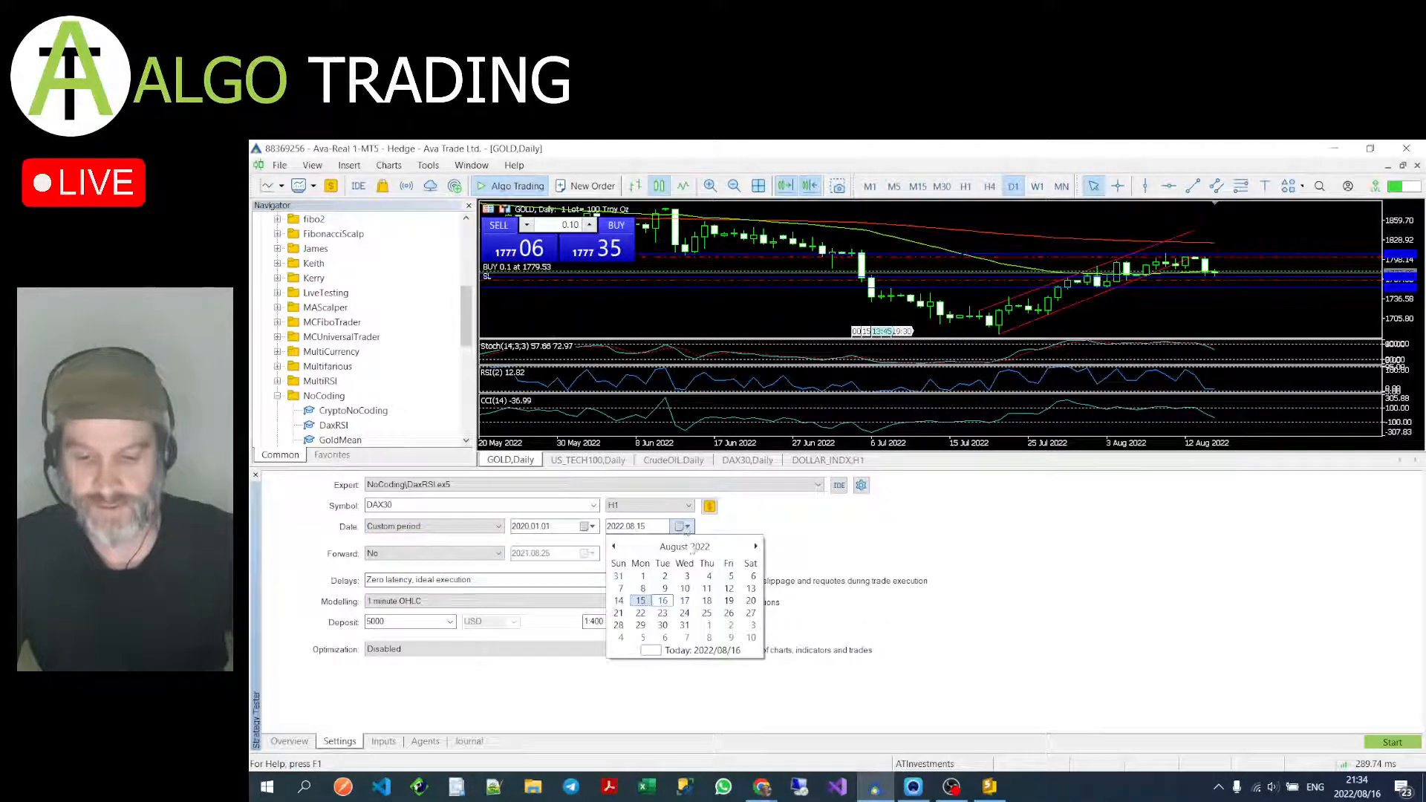
{"action": "left_click", "coordinate": [700, 652]}
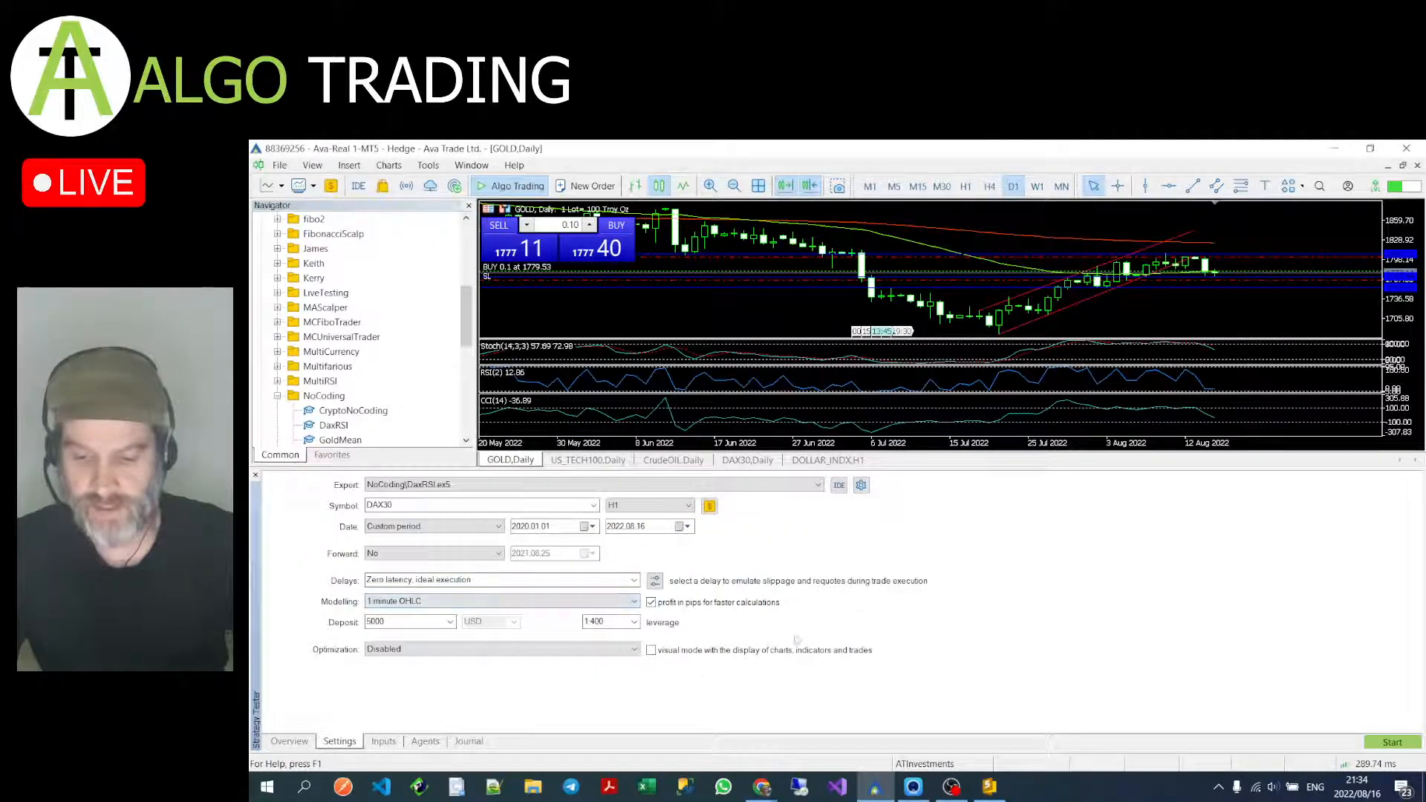
{"action": "left_click", "coordinate": [580, 650]}
{"action": "left_click", "coordinate": [550, 682]}
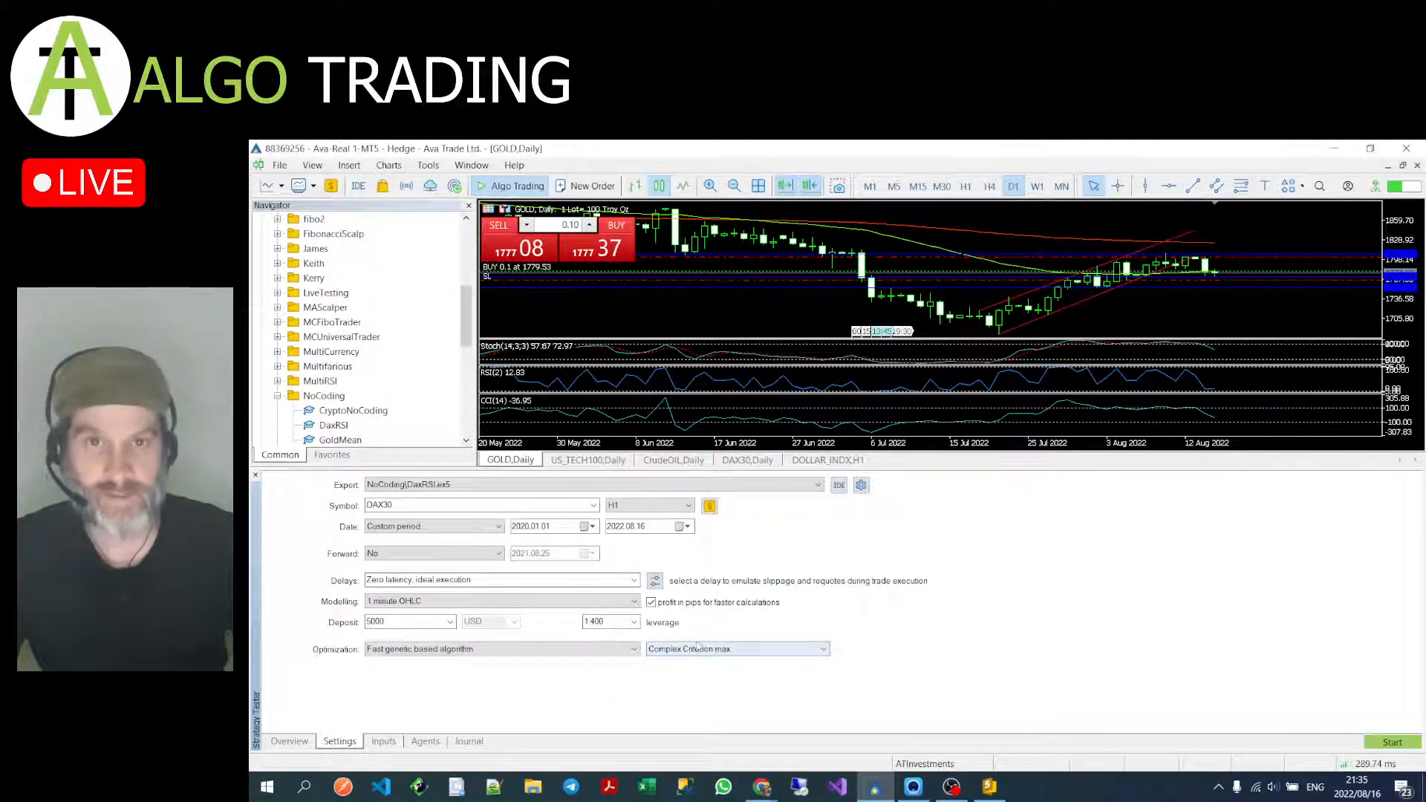
Step: Include the signal threshold values to open and close in the optimization inputs, each with a start value of 0
{"action": "left_click", "coordinate": [388, 742]}
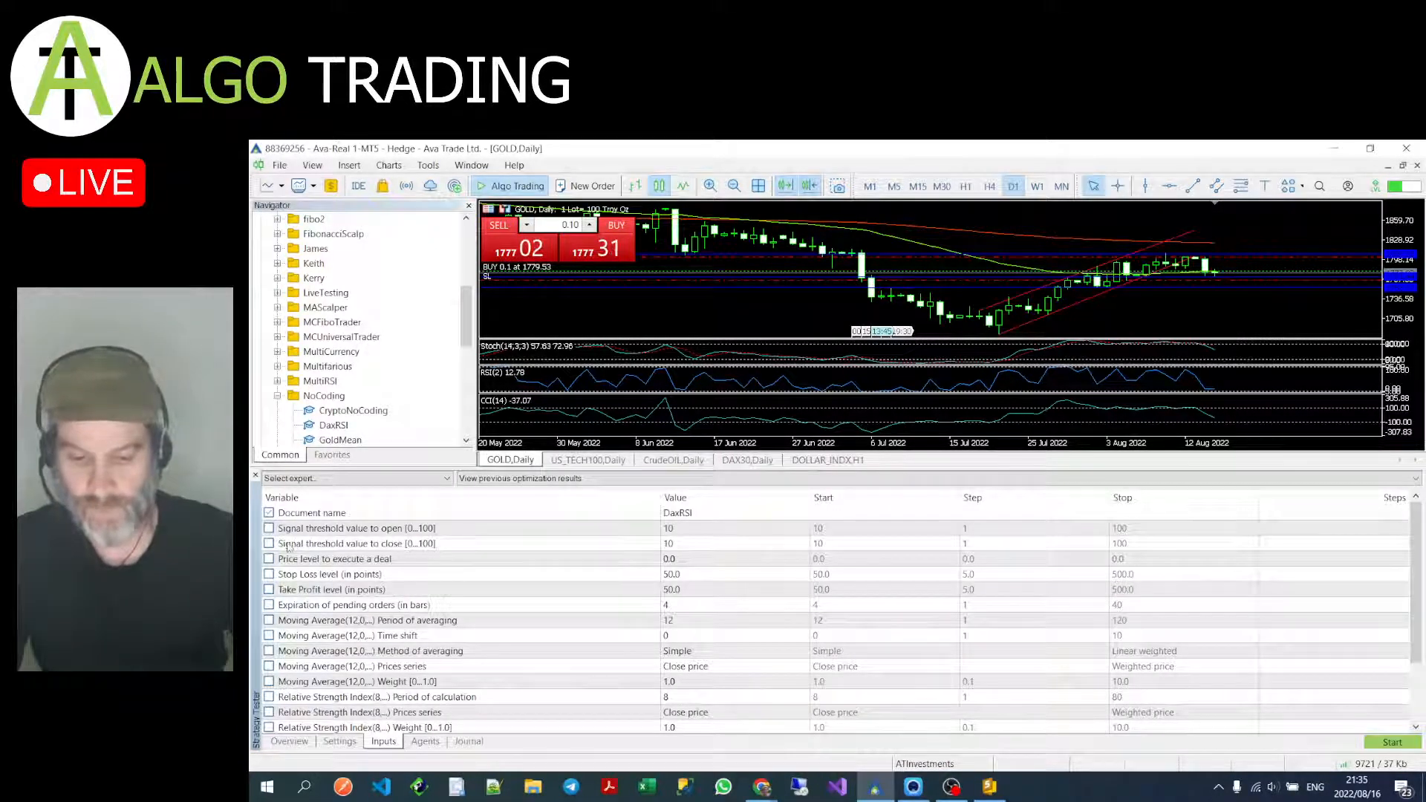
{"action": "left_click", "coordinate": [269, 529]}
{"action": "left_click", "coordinate": [269, 544]}
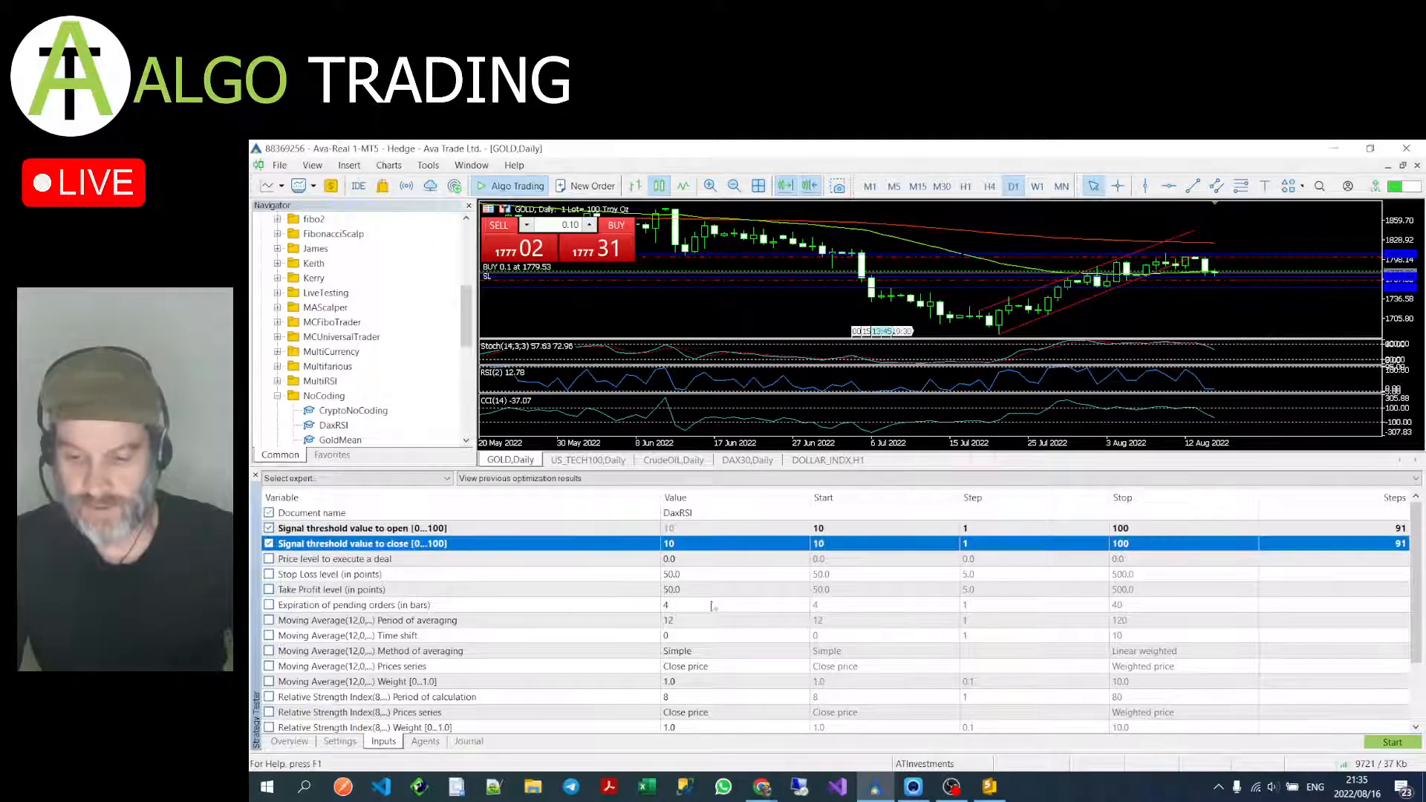
{"action": "double_click", "coordinate": [836, 529]}
{"action": "type", "text": "0"}
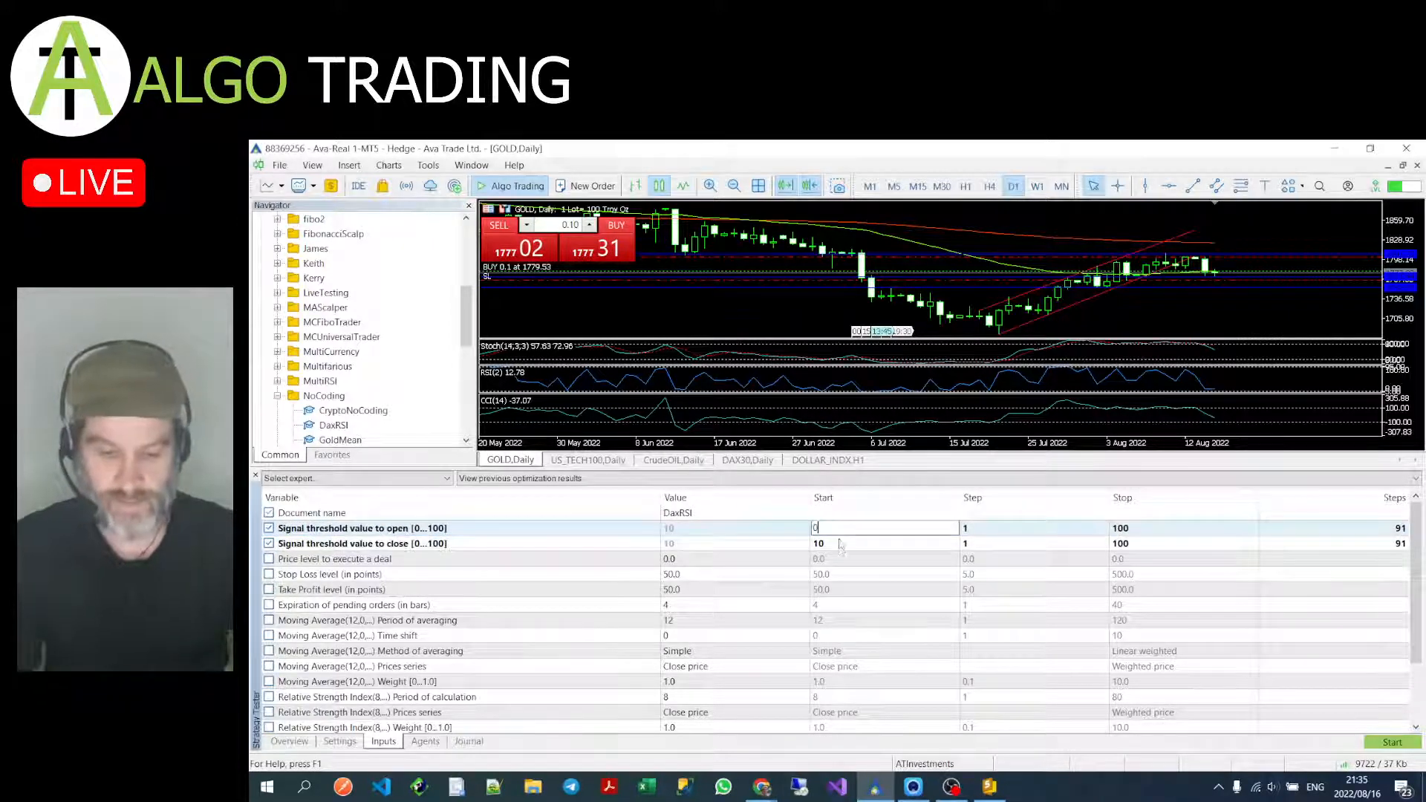
{"action": "left_click", "coordinate": [840, 543]}
{"action": "double_click", "coordinate": [840, 543]}
{"action": "type", "text": "0"}
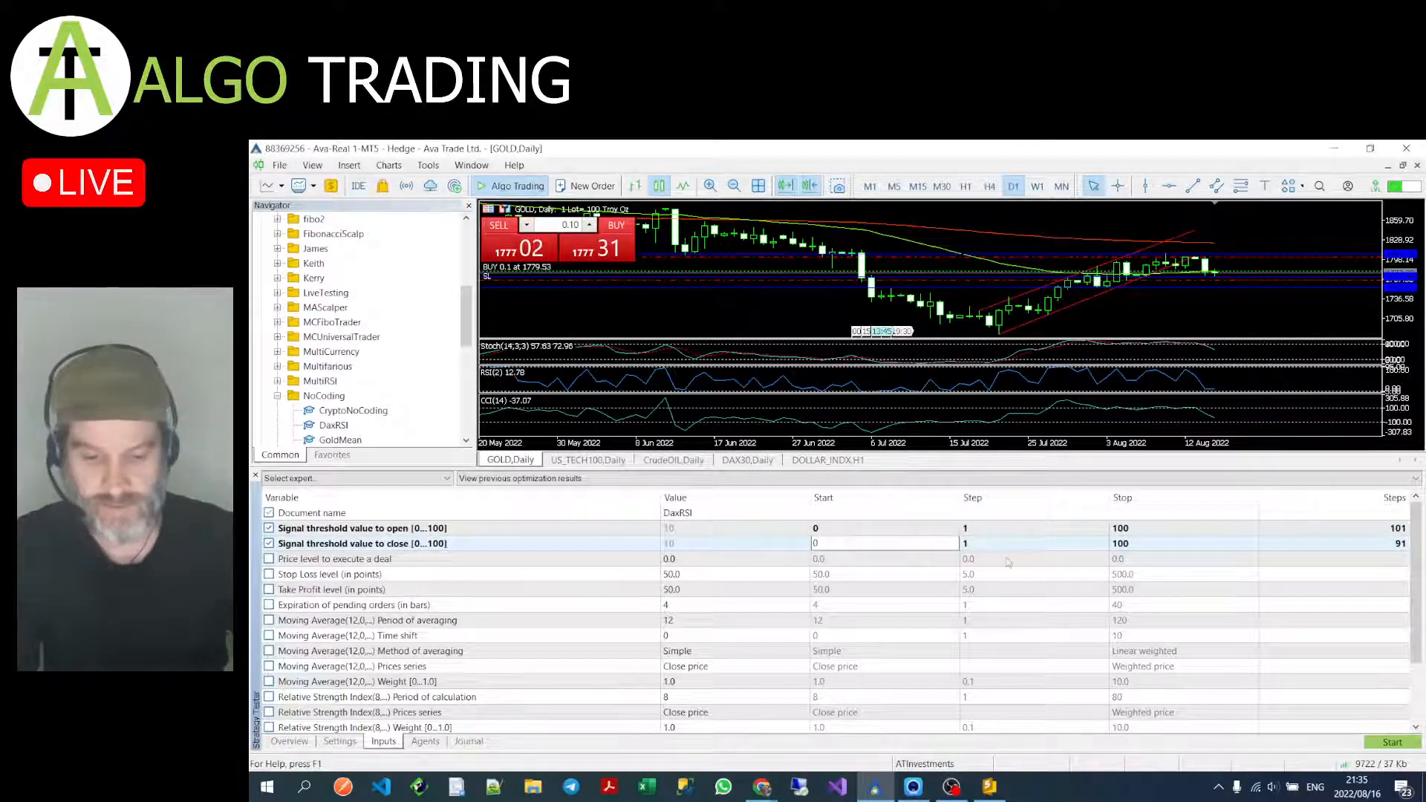
Step: Set the step of both signal thresholds to 10 and include the Stop Loss level in the optimization
{"action": "double_click", "coordinate": [1001, 529]}
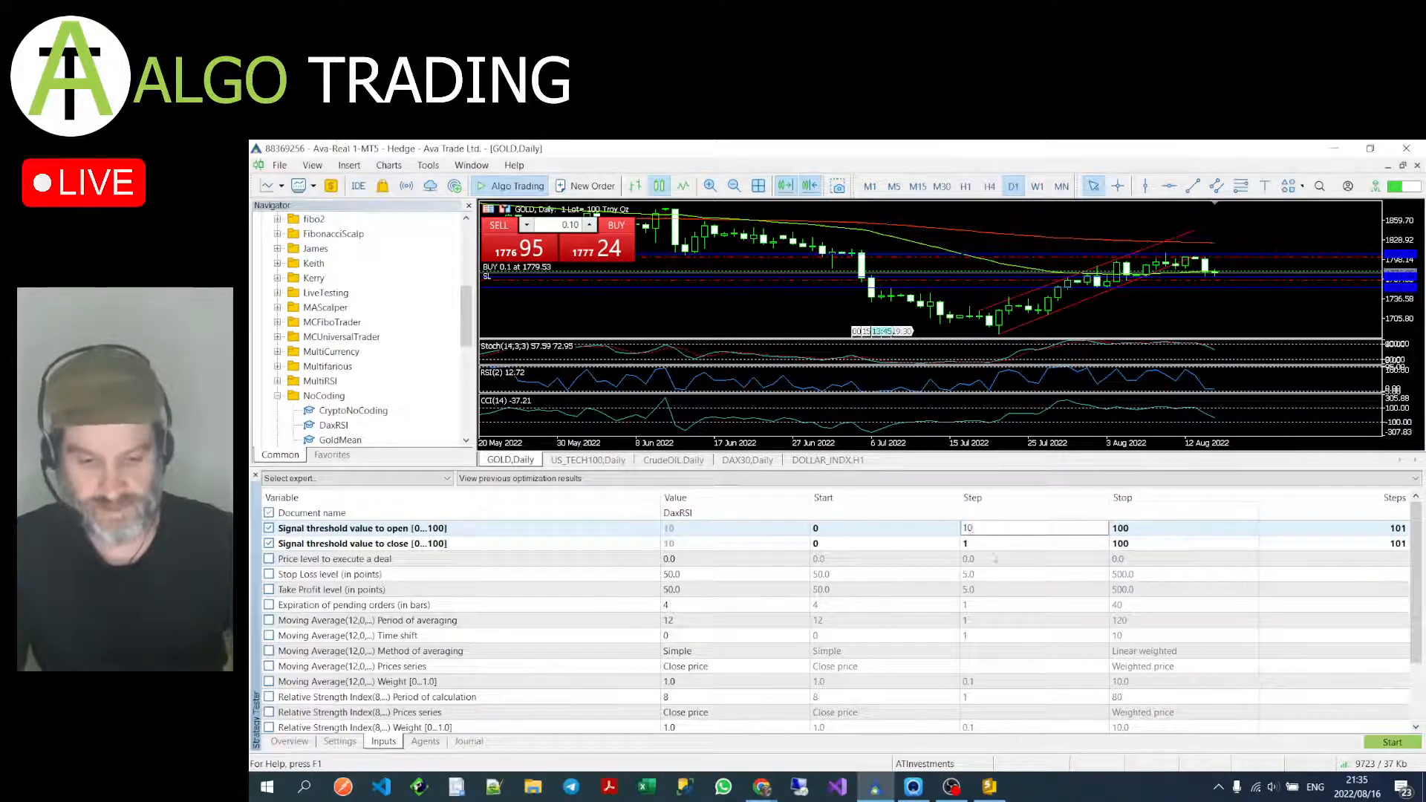
{"action": "type", "text": "10"}
{"action": "double_click", "coordinate": [992, 543]}
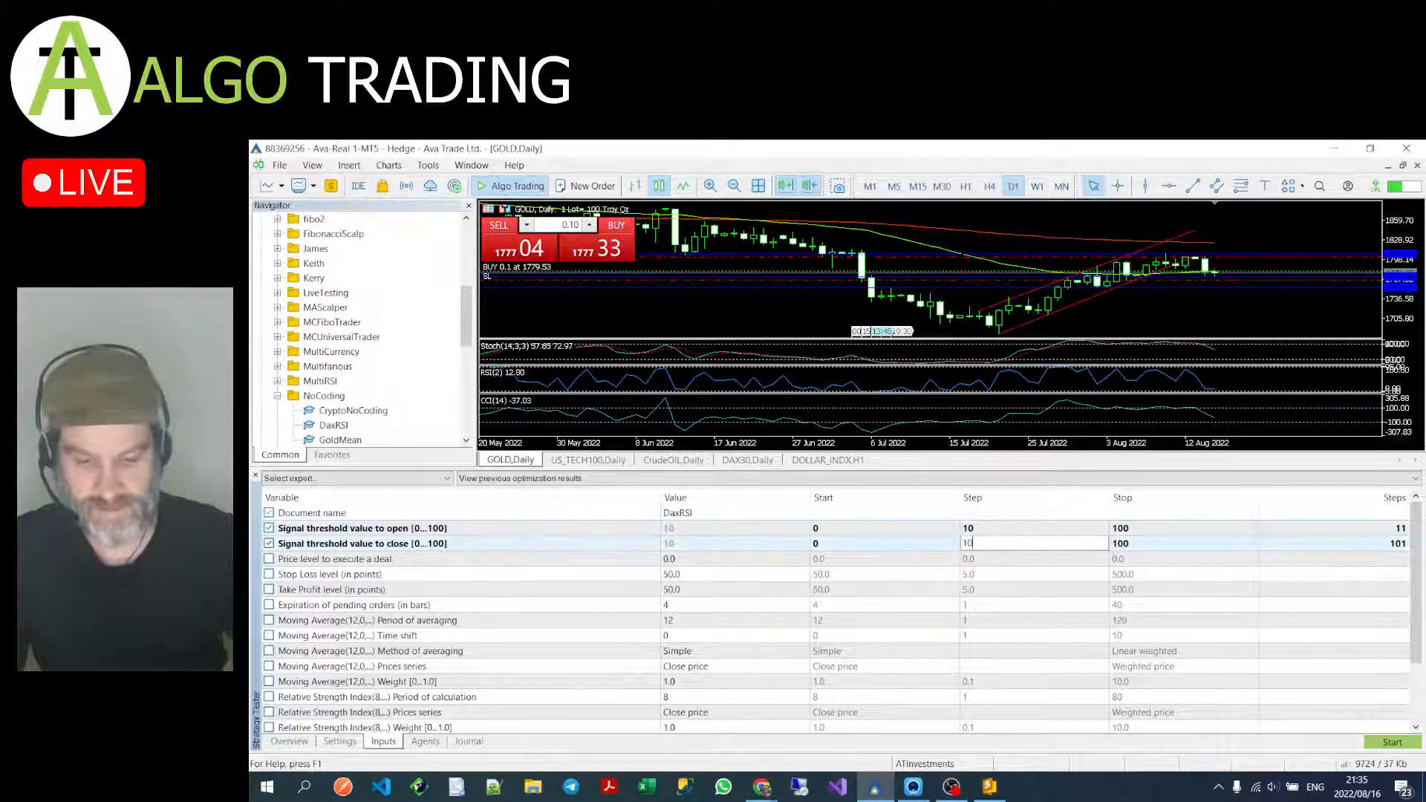
{"action": "left_click", "coordinate": [1005, 575]}
{"action": "scroll", "coordinate": [1005, 586], "scroll_direction": "down", "scroll_amount": 1}
{"action": "scroll", "coordinate": [831, 582], "scroll_direction": "up", "scroll_amount": 1}
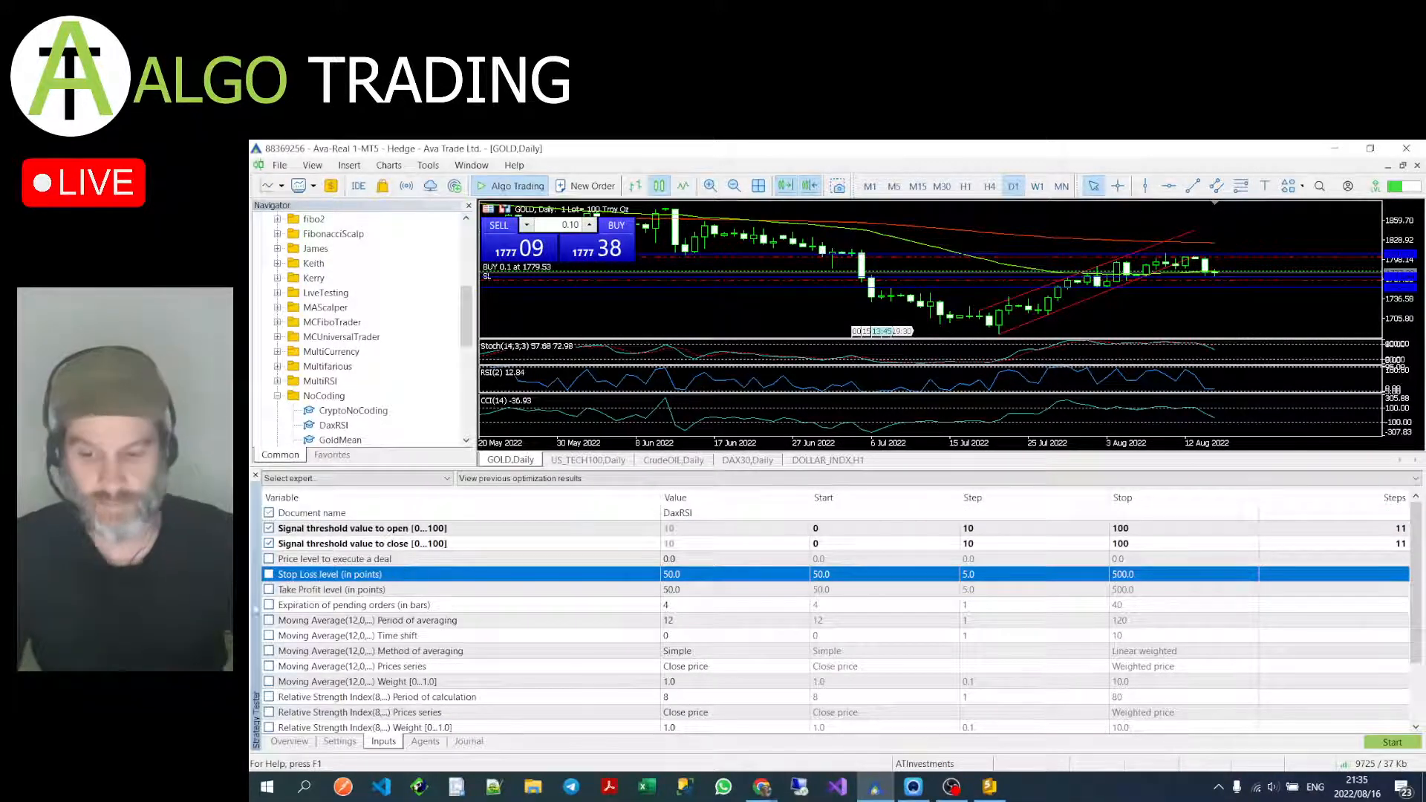
{"action": "left_click", "coordinate": [269, 575]}
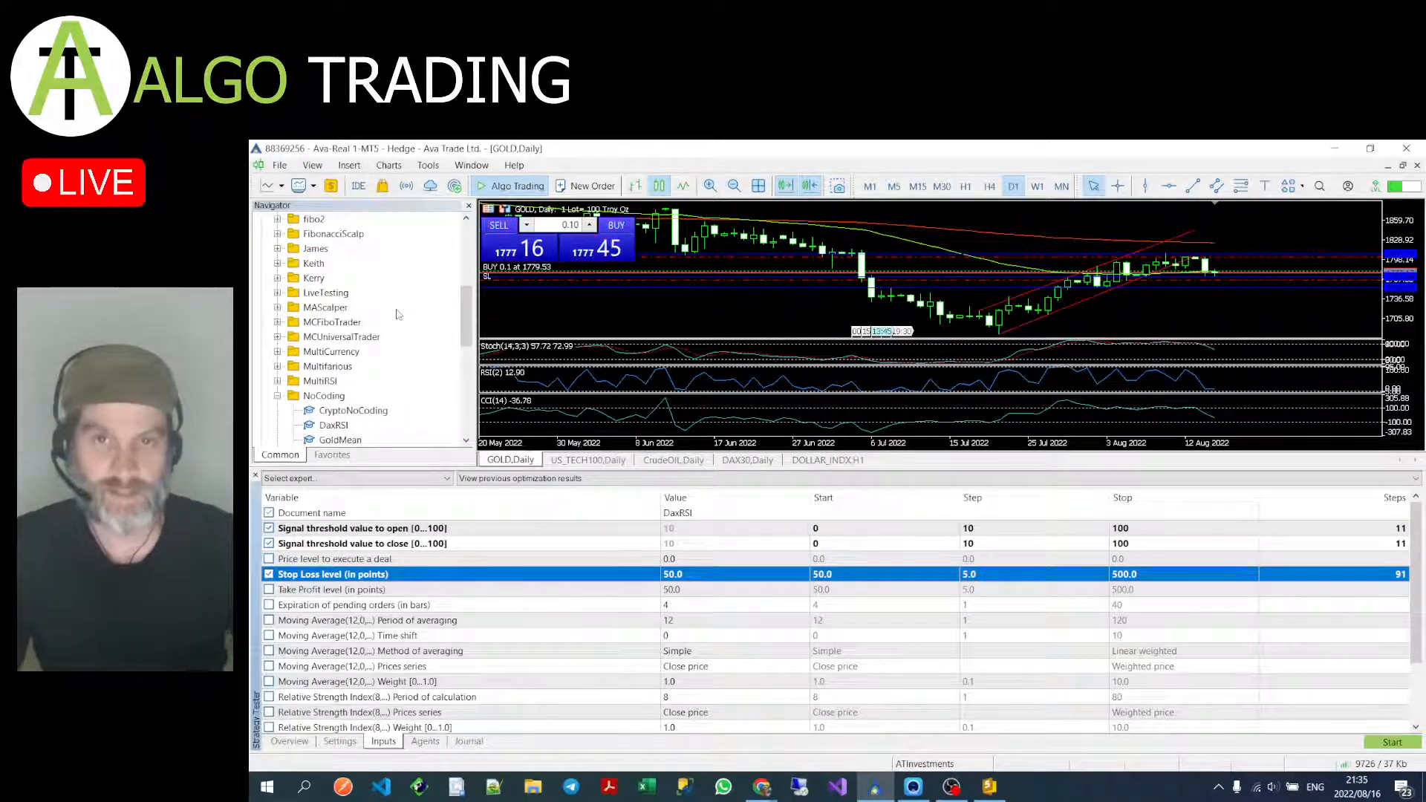
Step: Check the DAX30 stops level in the CFD-Indices symbol specification and close the Symbols window
{"action": "left_click", "coordinate": [332, 186]}
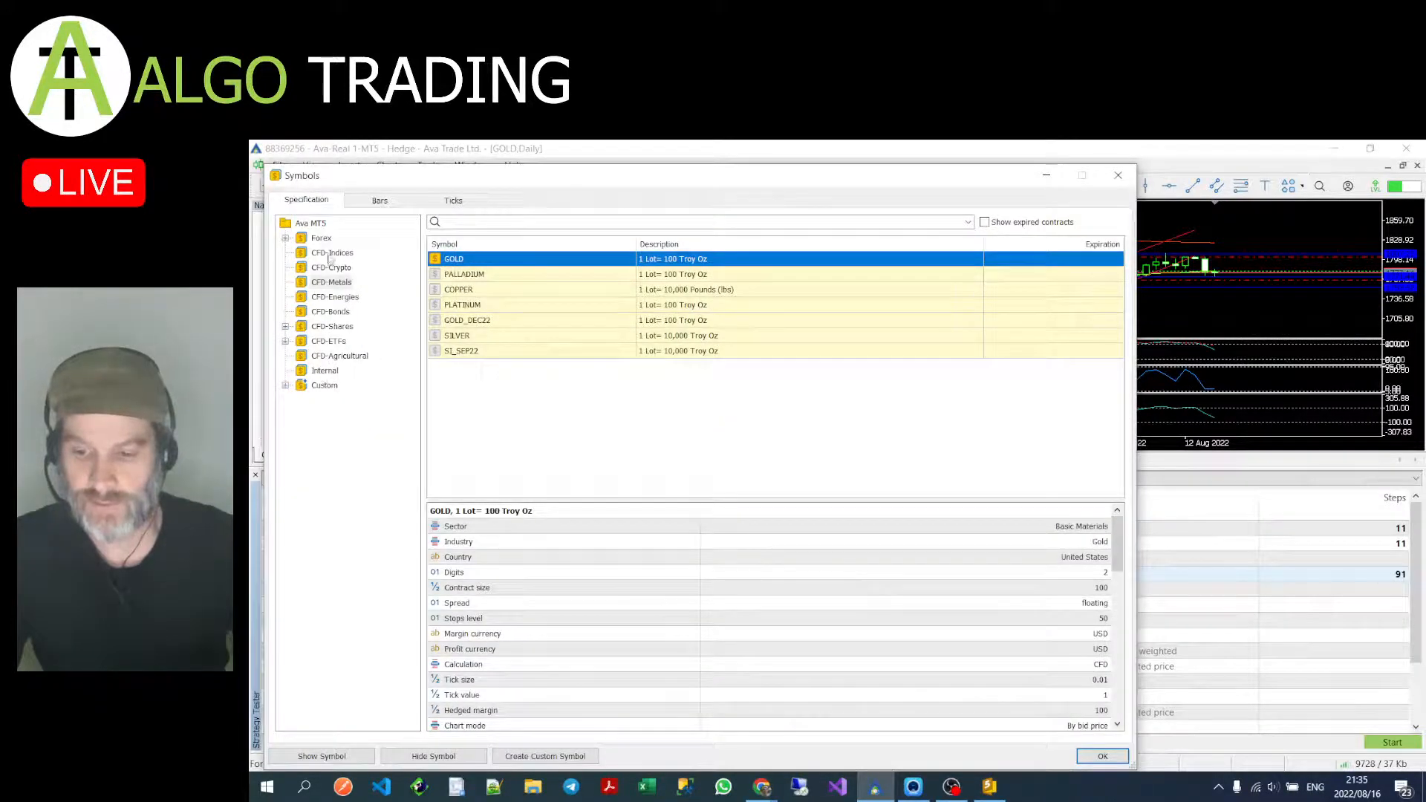
{"action": "left_click", "coordinate": [329, 255]}
{"action": "left_click", "coordinate": [470, 382]}
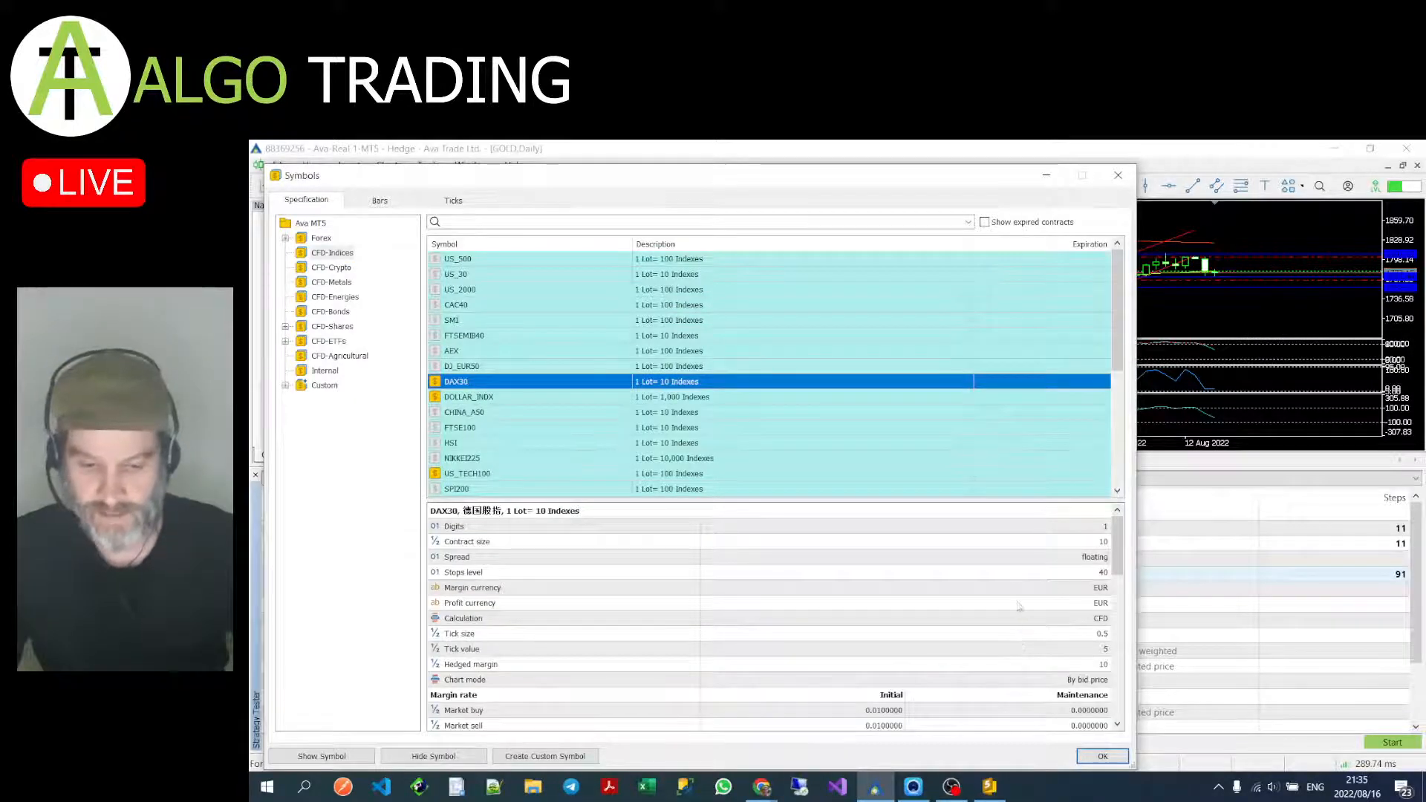
{"action": "left_click", "coordinate": [1070, 573]}
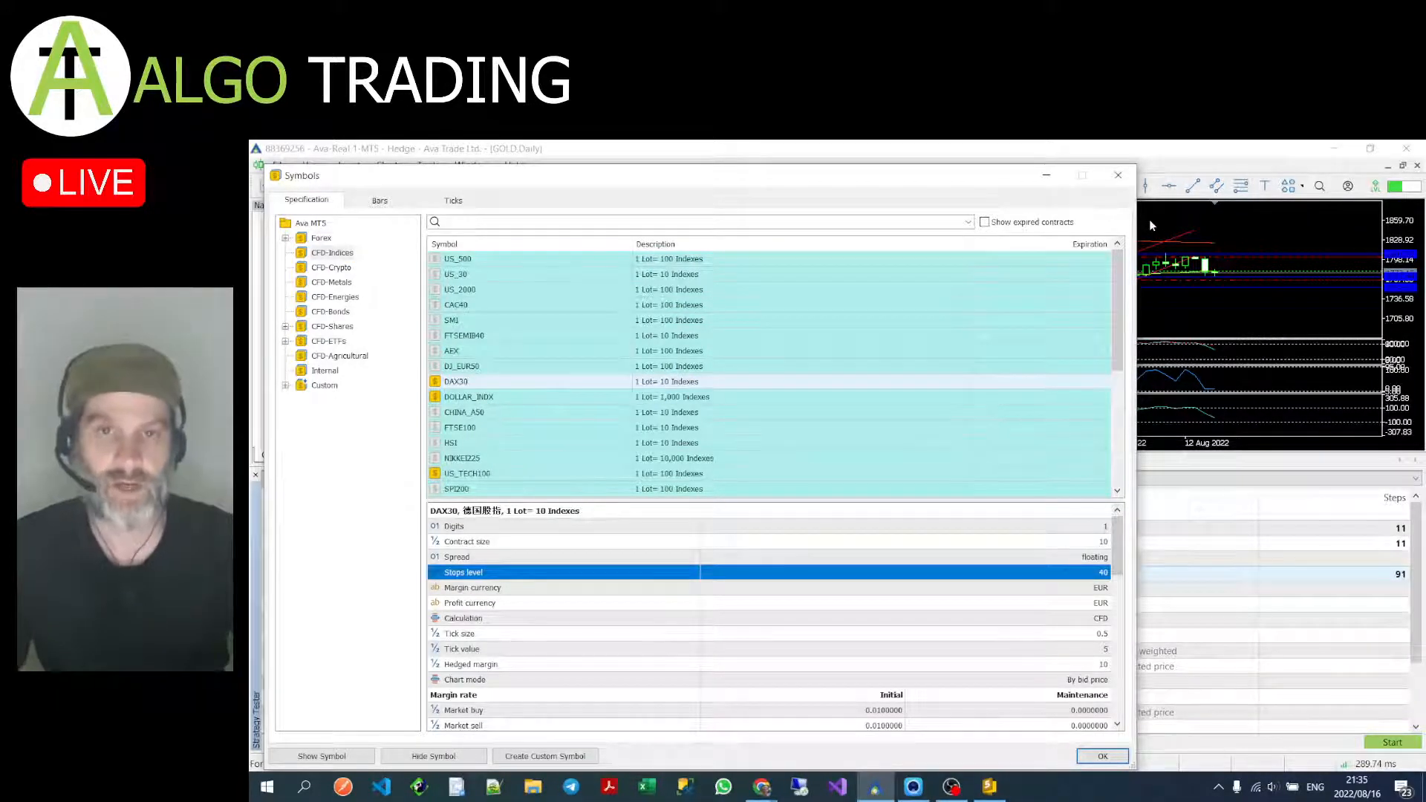
{"action": "left_click", "coordinate": [1126, 182]}
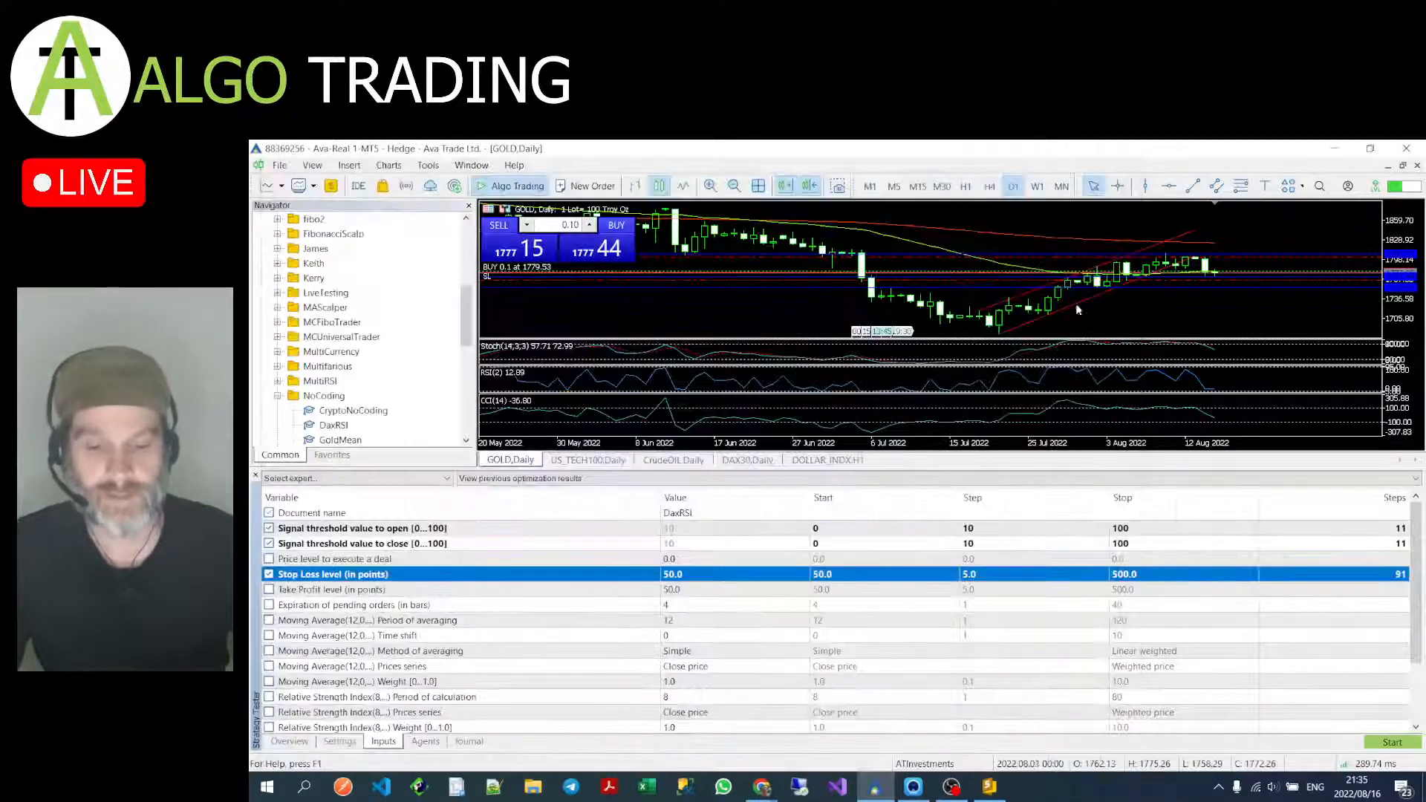
Step: Set the Stop Loss start value to 0 and include the Take Profit level in the optimization with start value 0
{"action": "left_click", "coordinate": [855, 575]}
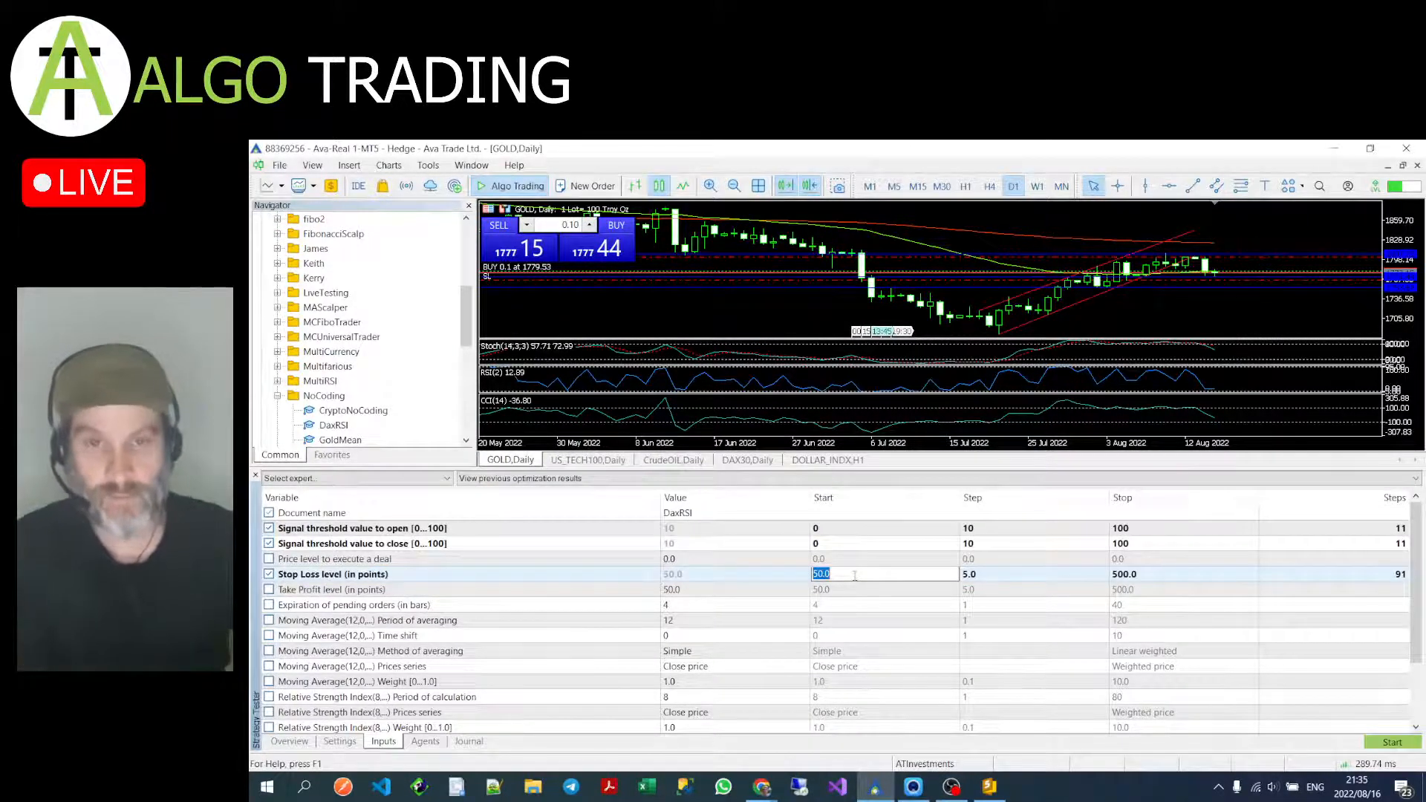
{"action": "type", "text": "0"}
{"action": "left_click", "coordinate": [851, 593]}
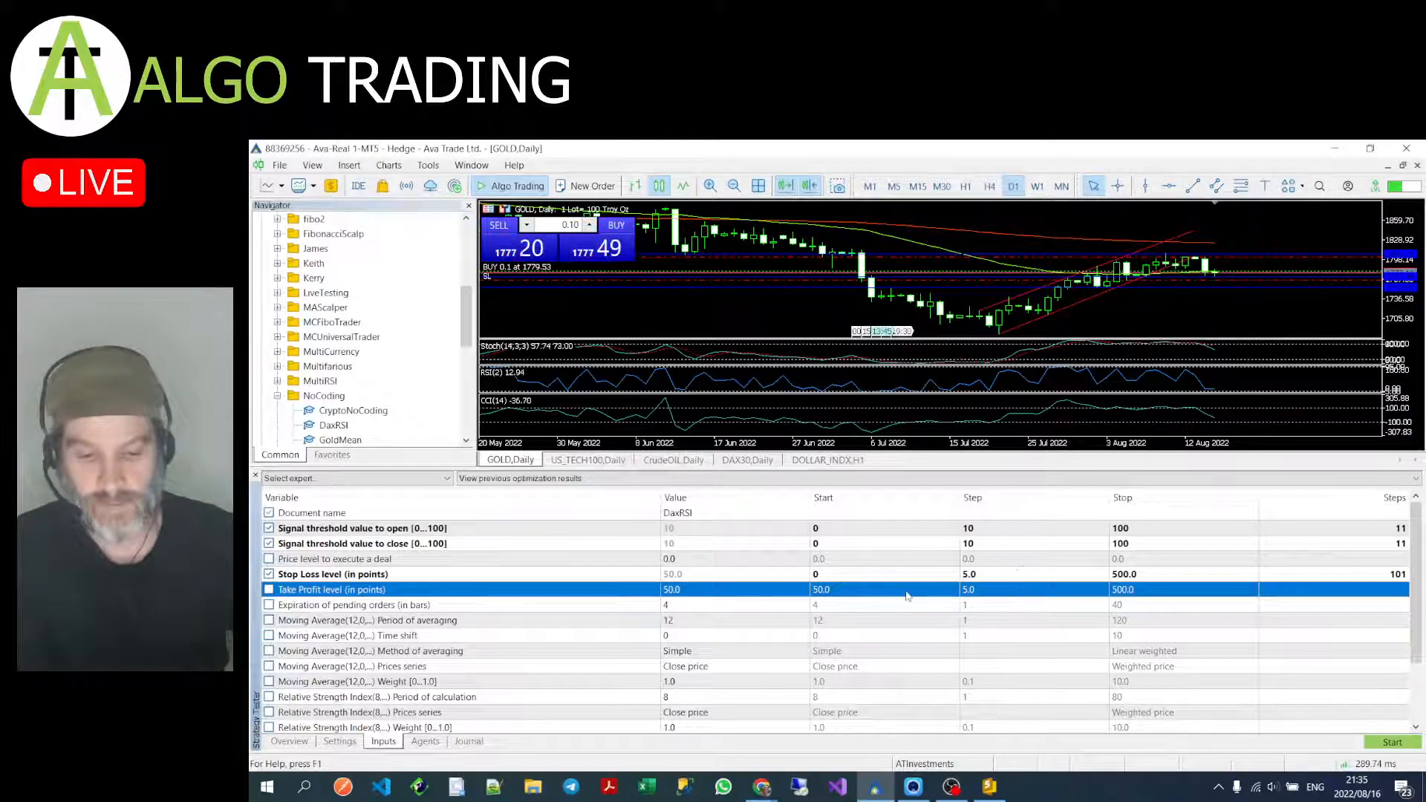
{"action": "left_click", "coordinate": [270, 590]}
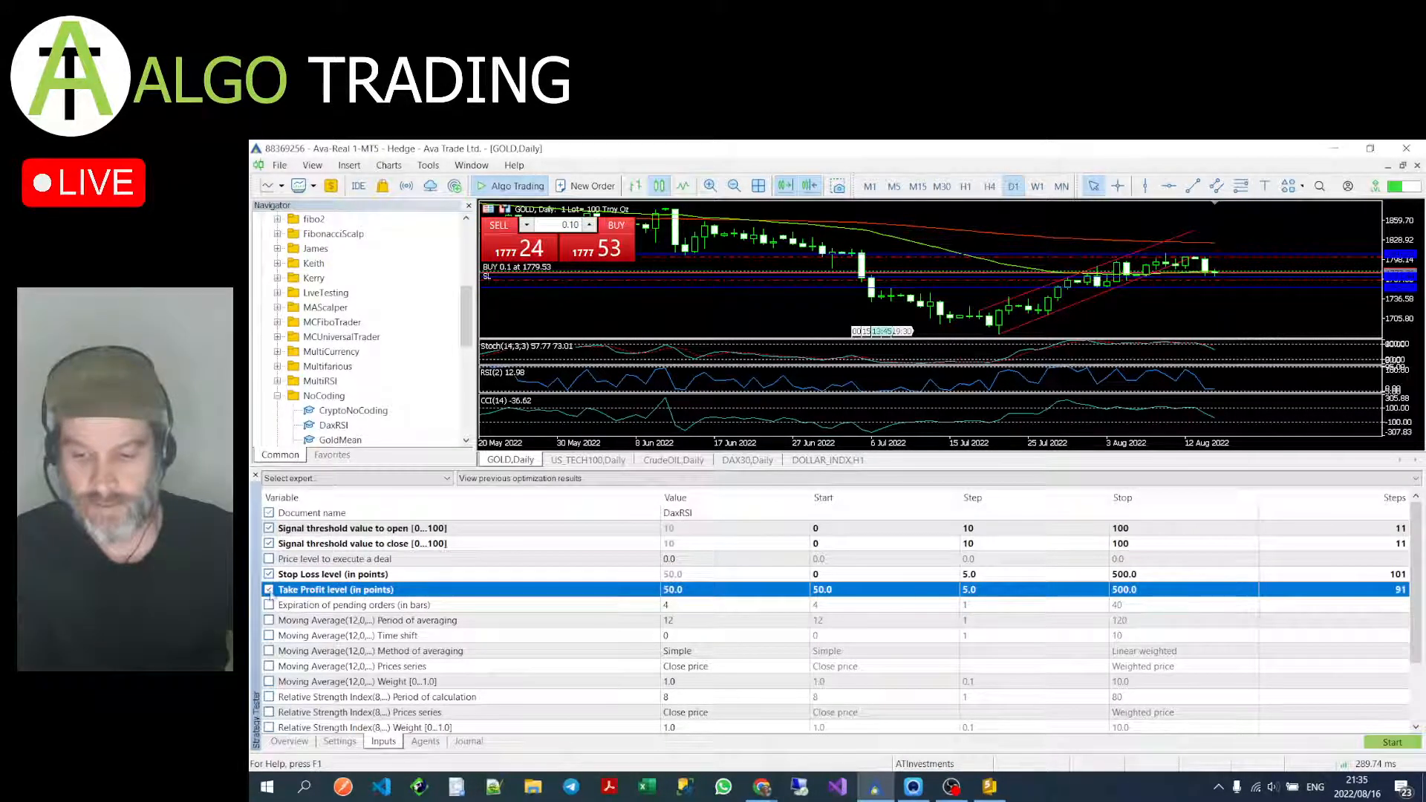
{"action": "left_click", "coordinate": [866, 590]}
{"action": "type", "text": "0"}
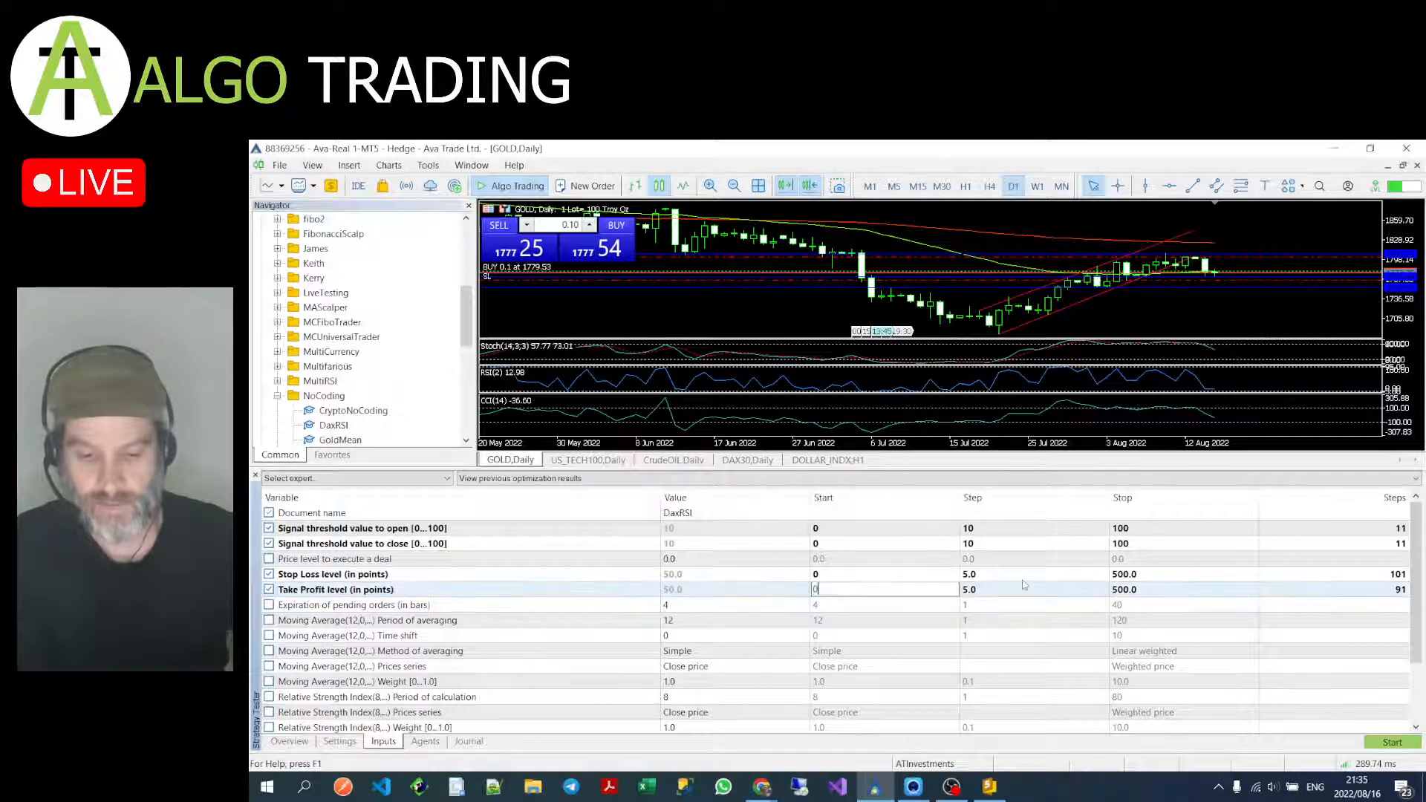
Step: Set the optimization step of both the Stop Loss and Take Profit levels to 40
{"action": "left_click", "coordinate": [1020, 576]}
{"action": "type", "text": "40"}
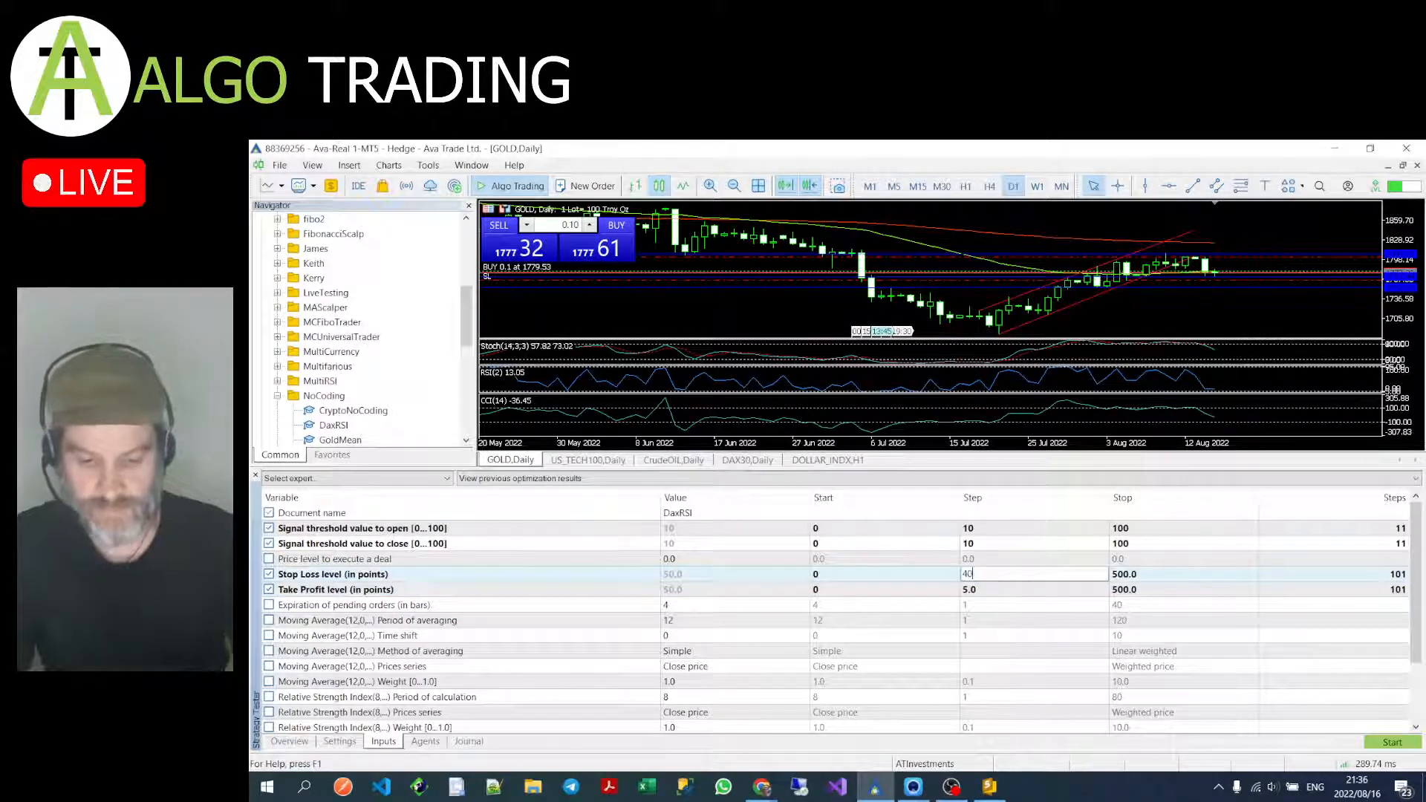
{"action": "left_click", "coordinate": [1013, 591]}
{"action": "type", "text": "40"}
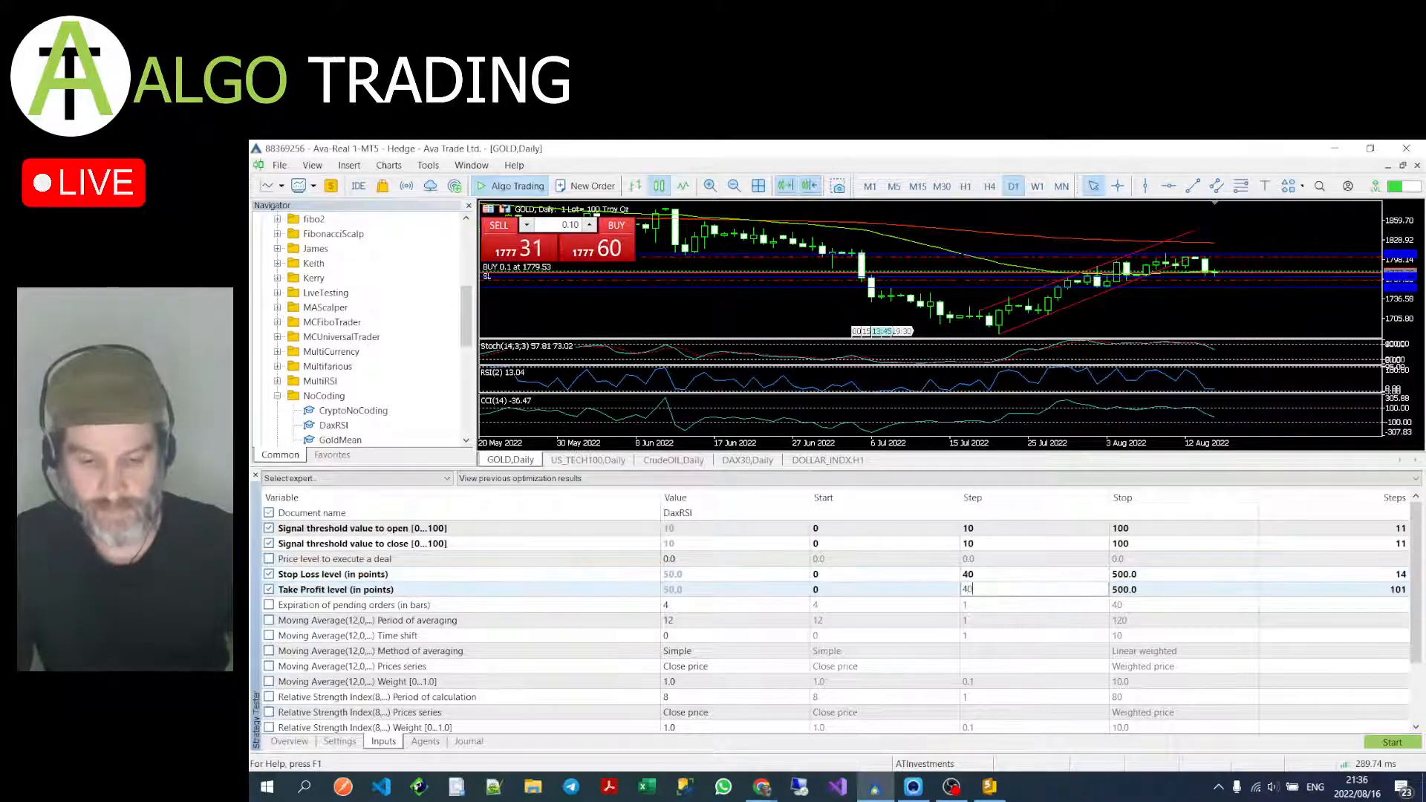
Step: Set the optimization stop value of both the Stop Loss and Take Profit levels to 4000
{"action": "left_click", "coordinate": [1164, 576]}
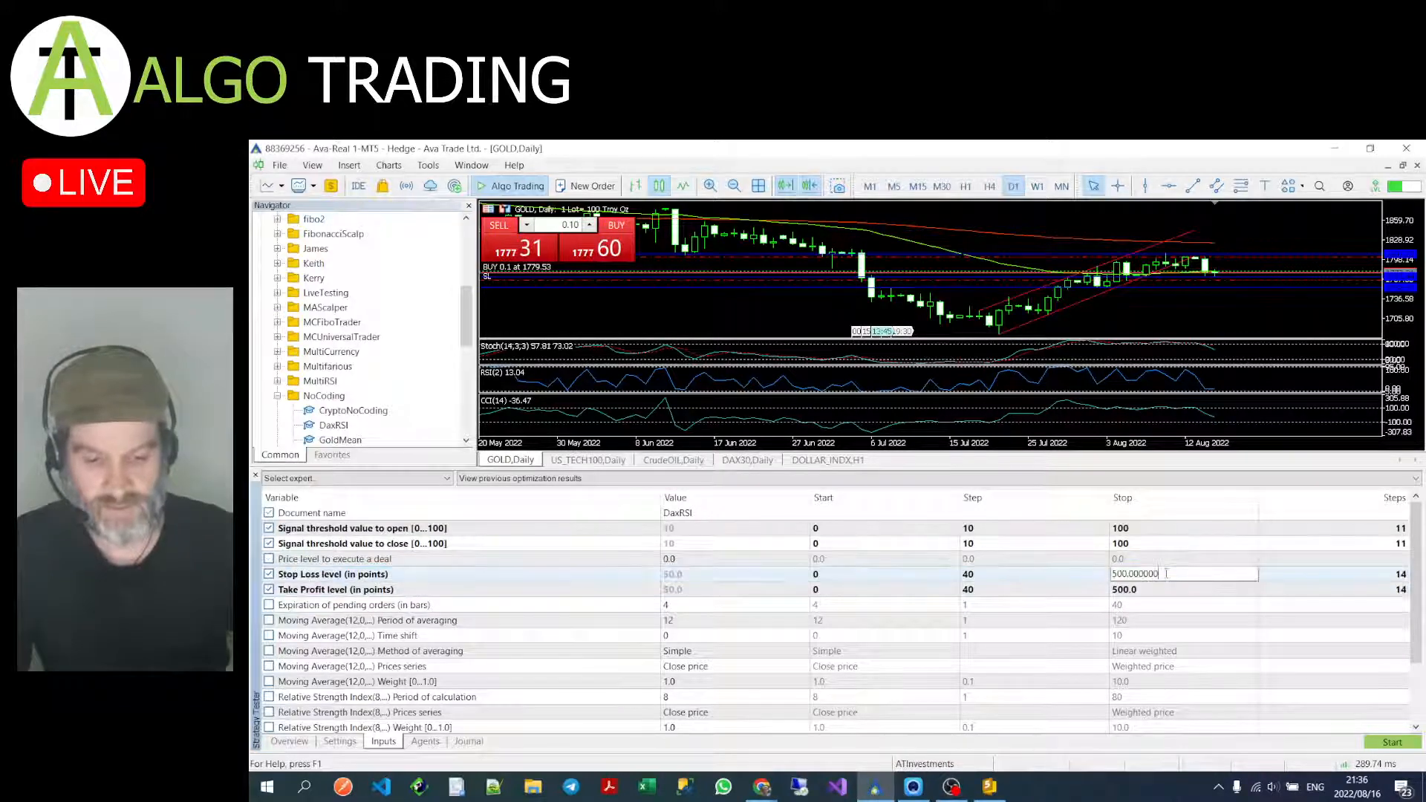
{"action": "type", "text": "40"}
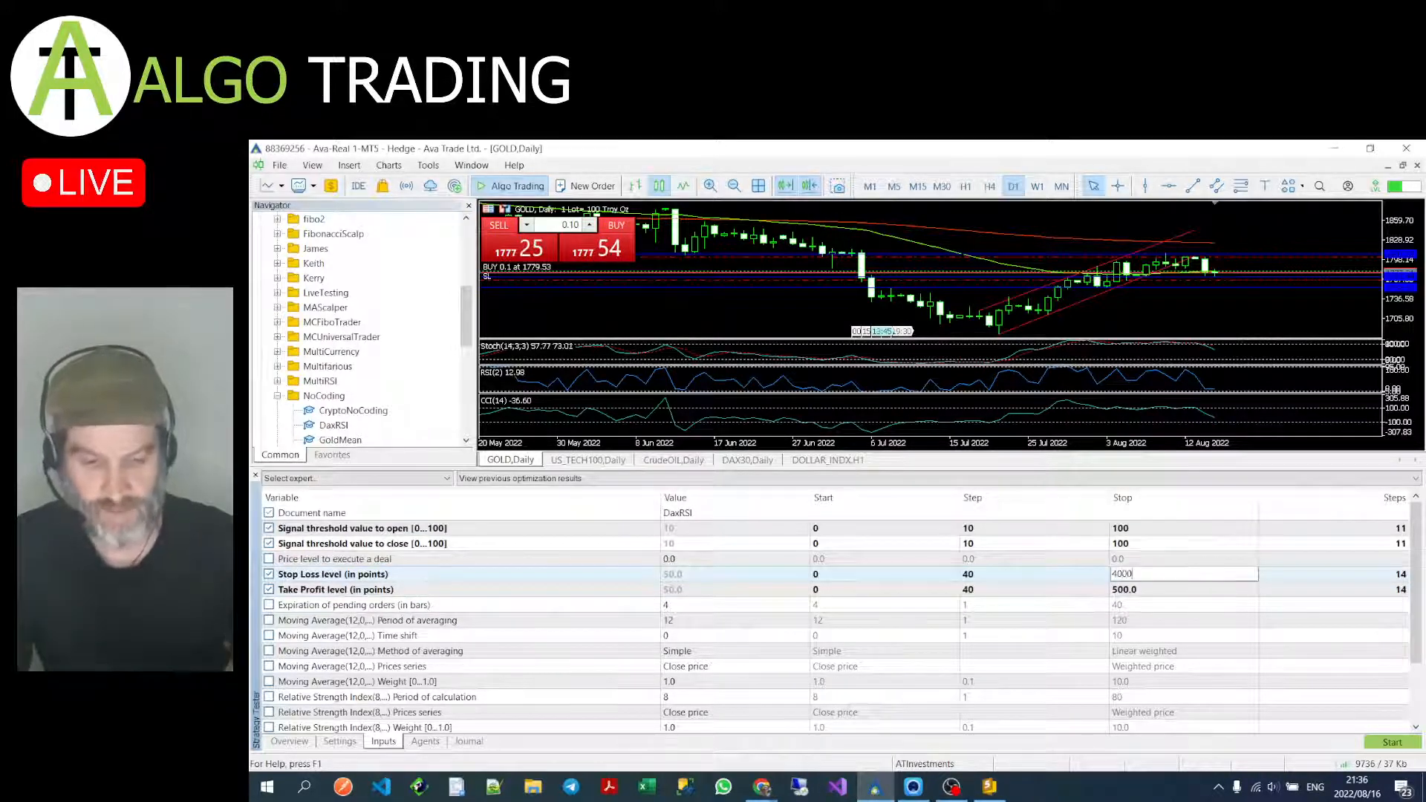
{"action": "double_click", "coordinate": [1162, 592]}
{"action": "type", "text": "4"}
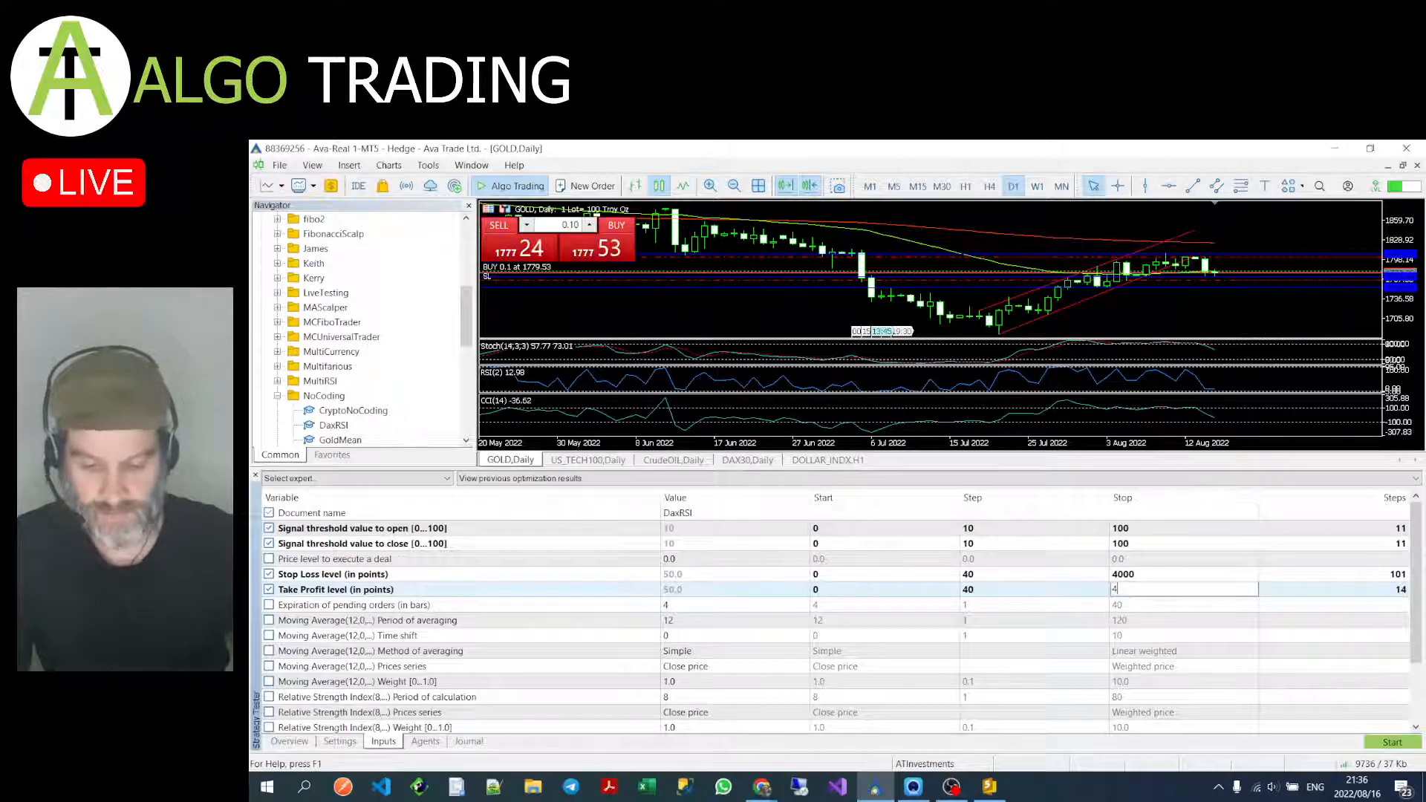
{"action": "type", "text": "000"}
{"action": "left_click", "coordinate": [1161, 608]}
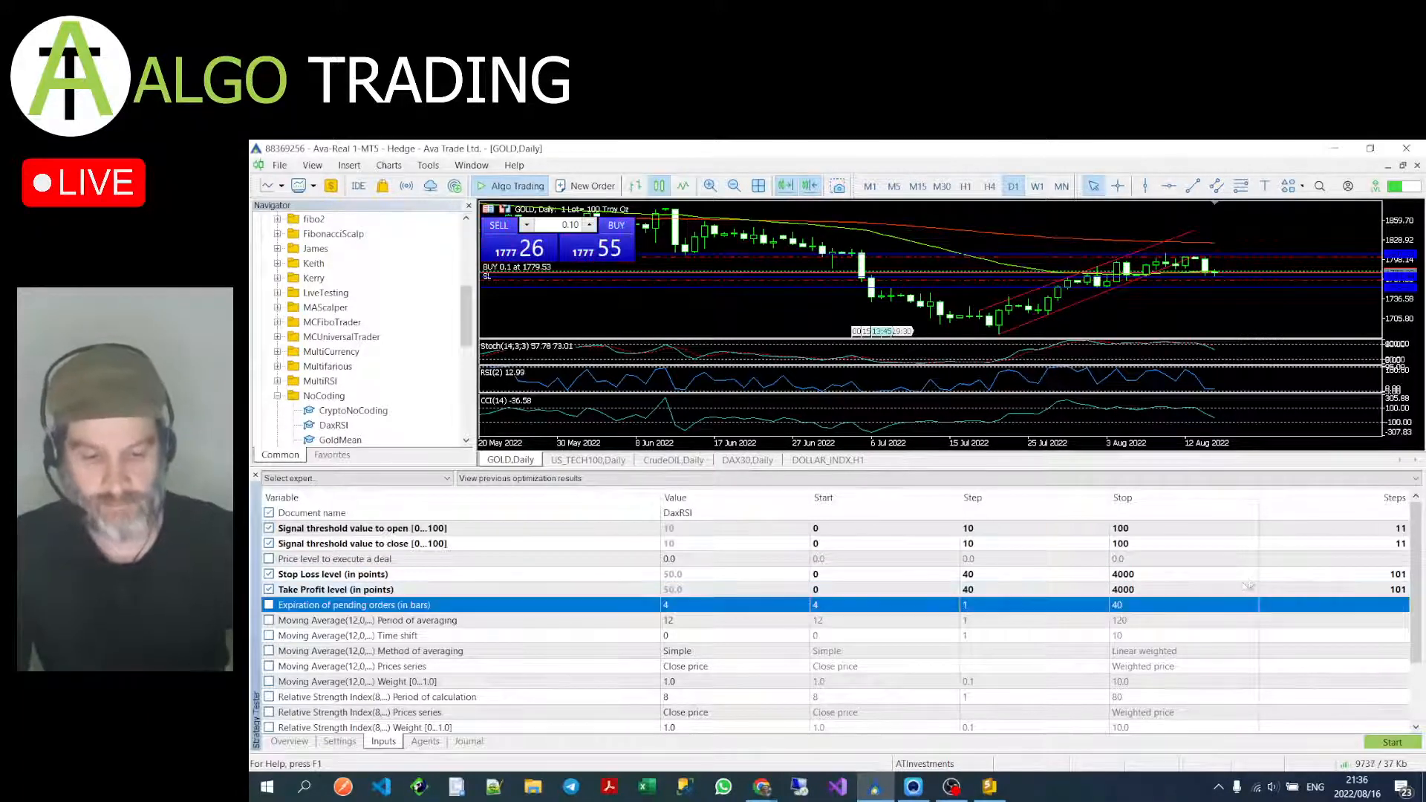
Step: Include the Moving Average period of averaging in the optimization with start 5, step 5 and stop 300
{"action": "scroll", "coordinate": [1251, 586], "scroll_direction": "down", "scroll_amount": 1}
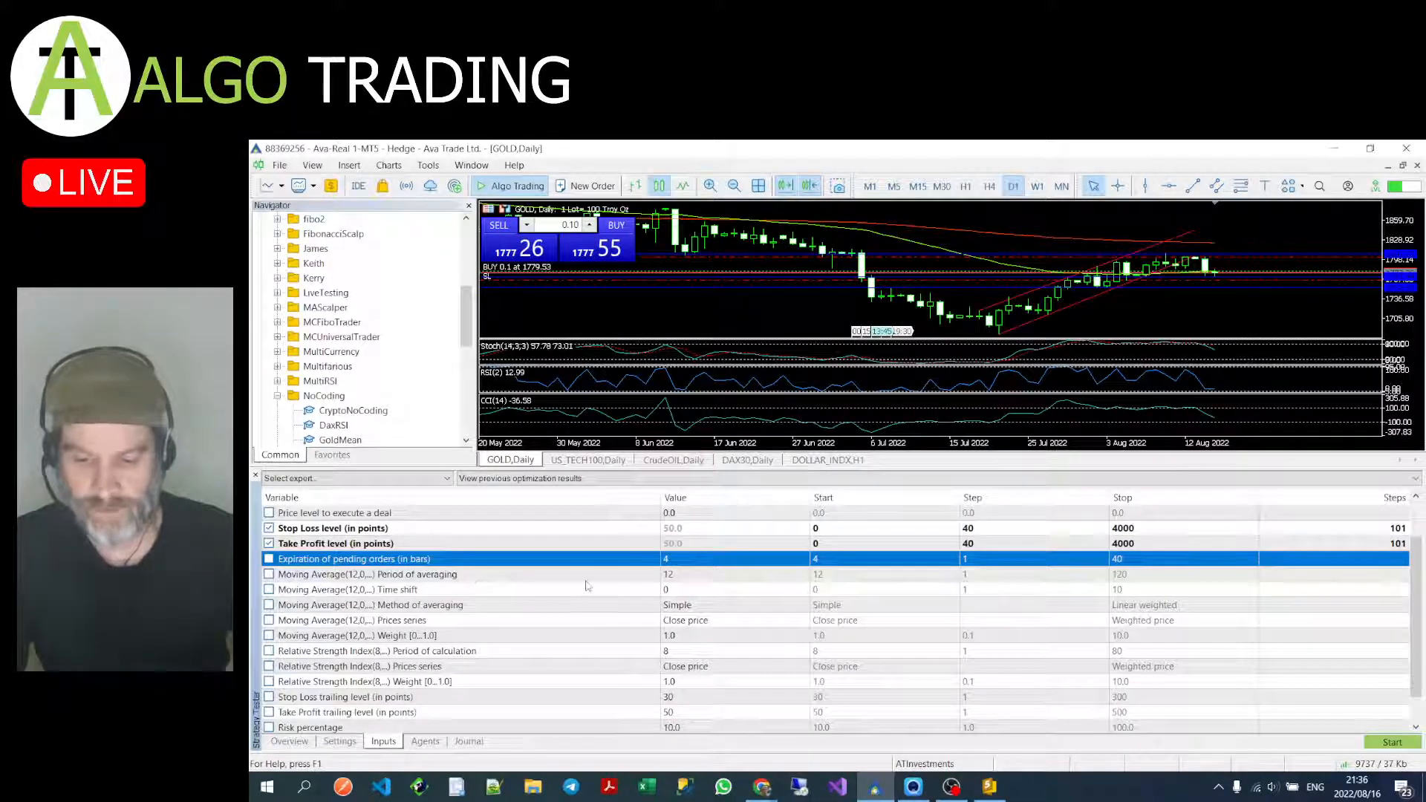
{"action": "left_click", "coordinate": [269, 574]}
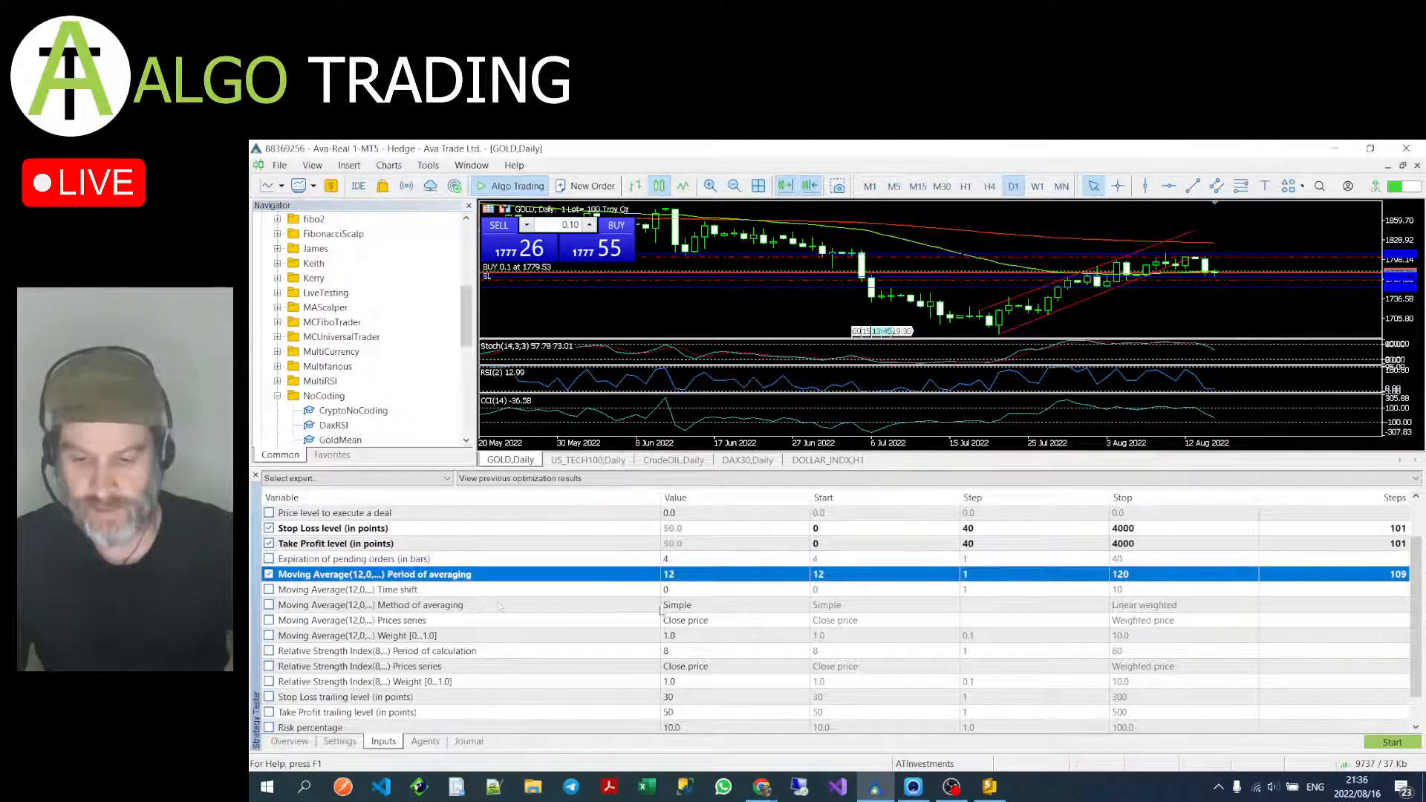
{"action": "left_click", "coordinate": [872, 577]}
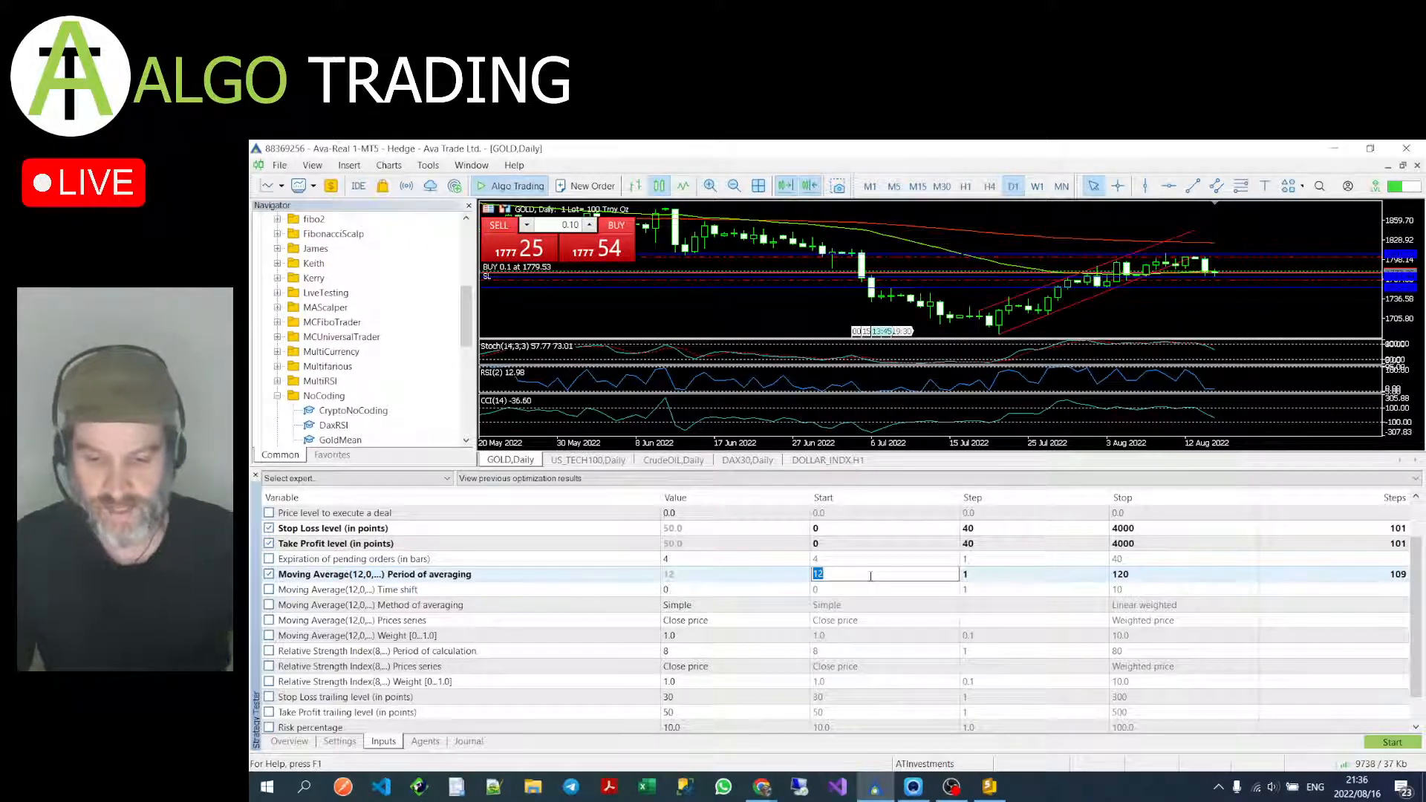
{"action": "type", "text": "5"}
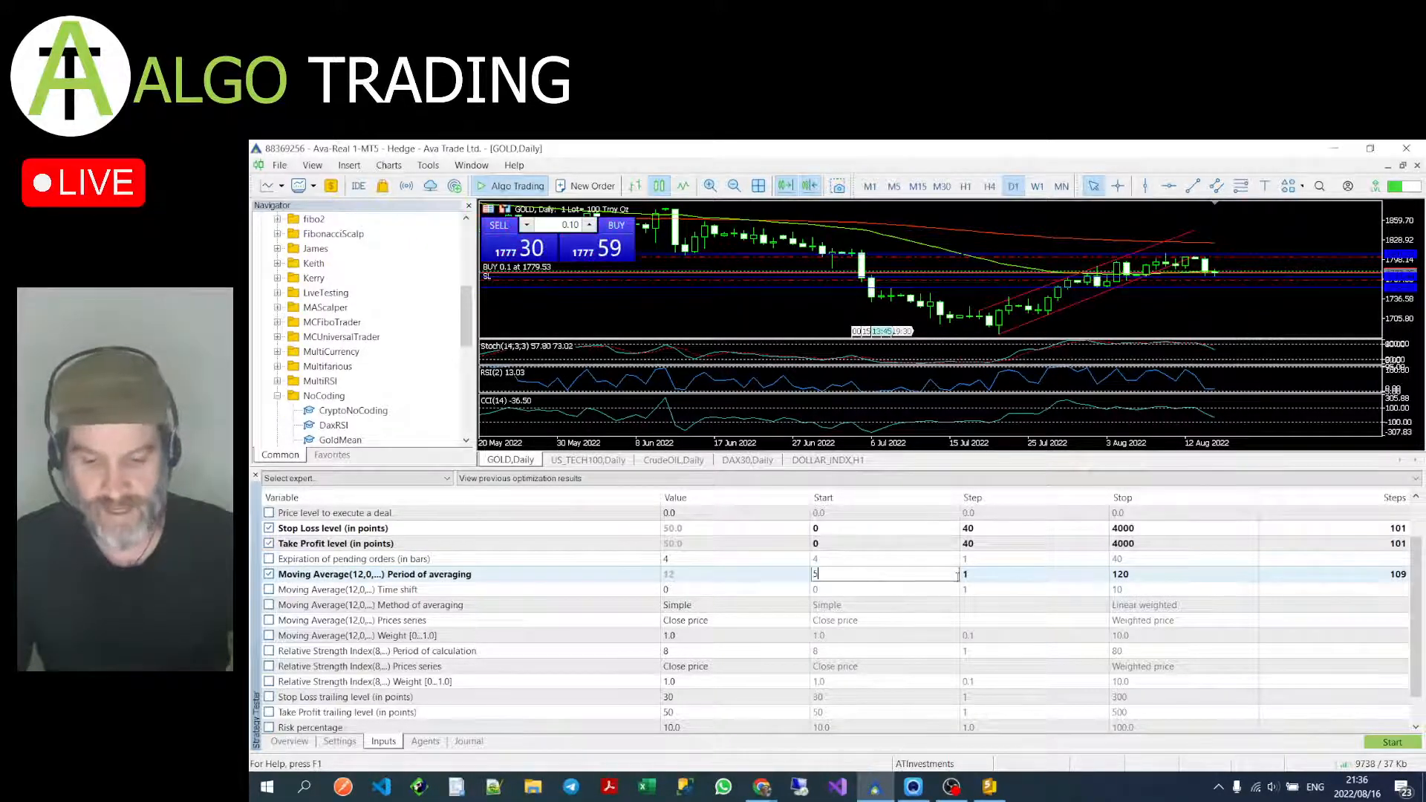
{"action": "left_click", "coordinate": [996, 580]}
{"action": "type", "text": "5"}
{"action": "left_click", "coordinate": [1193, 579]}
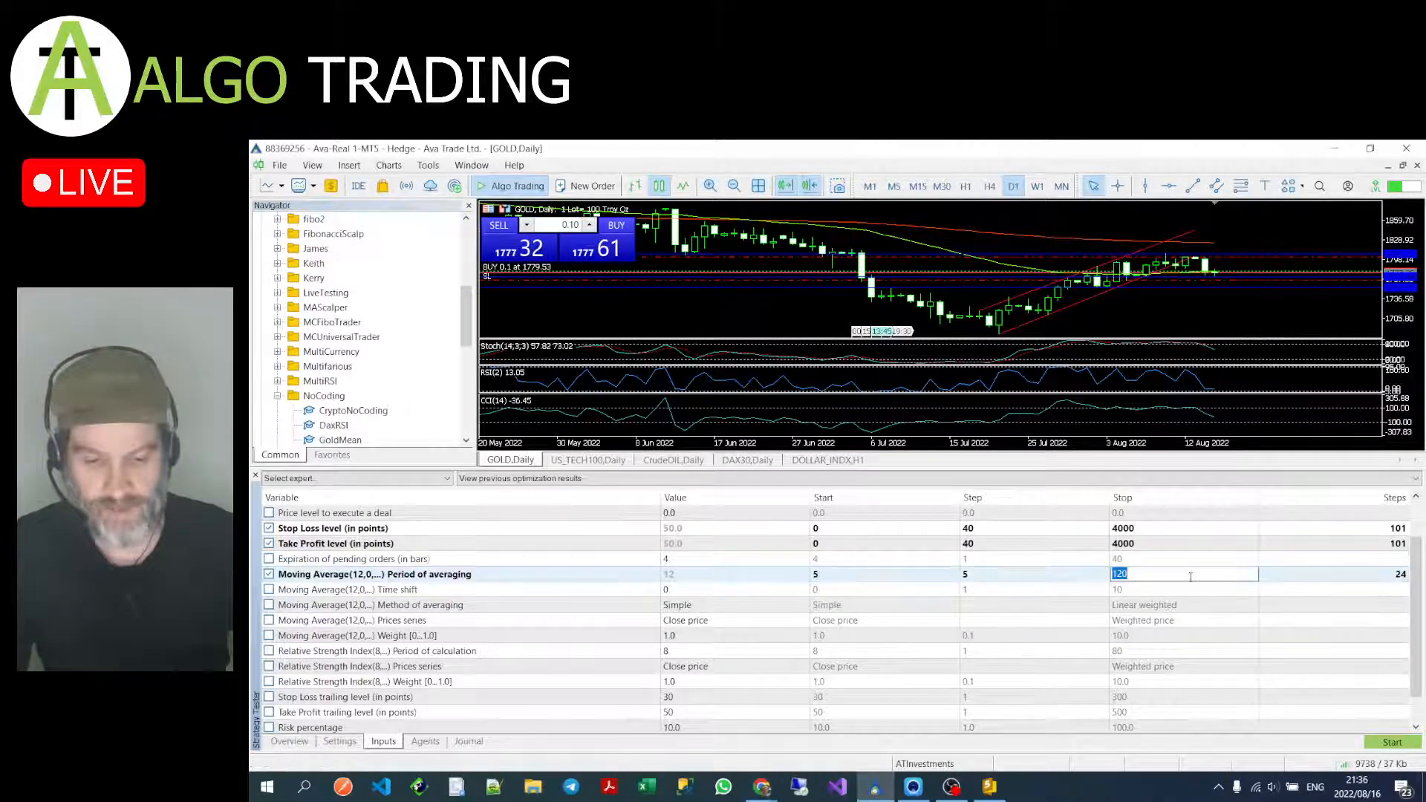
{"action": "type", "text": "2"}
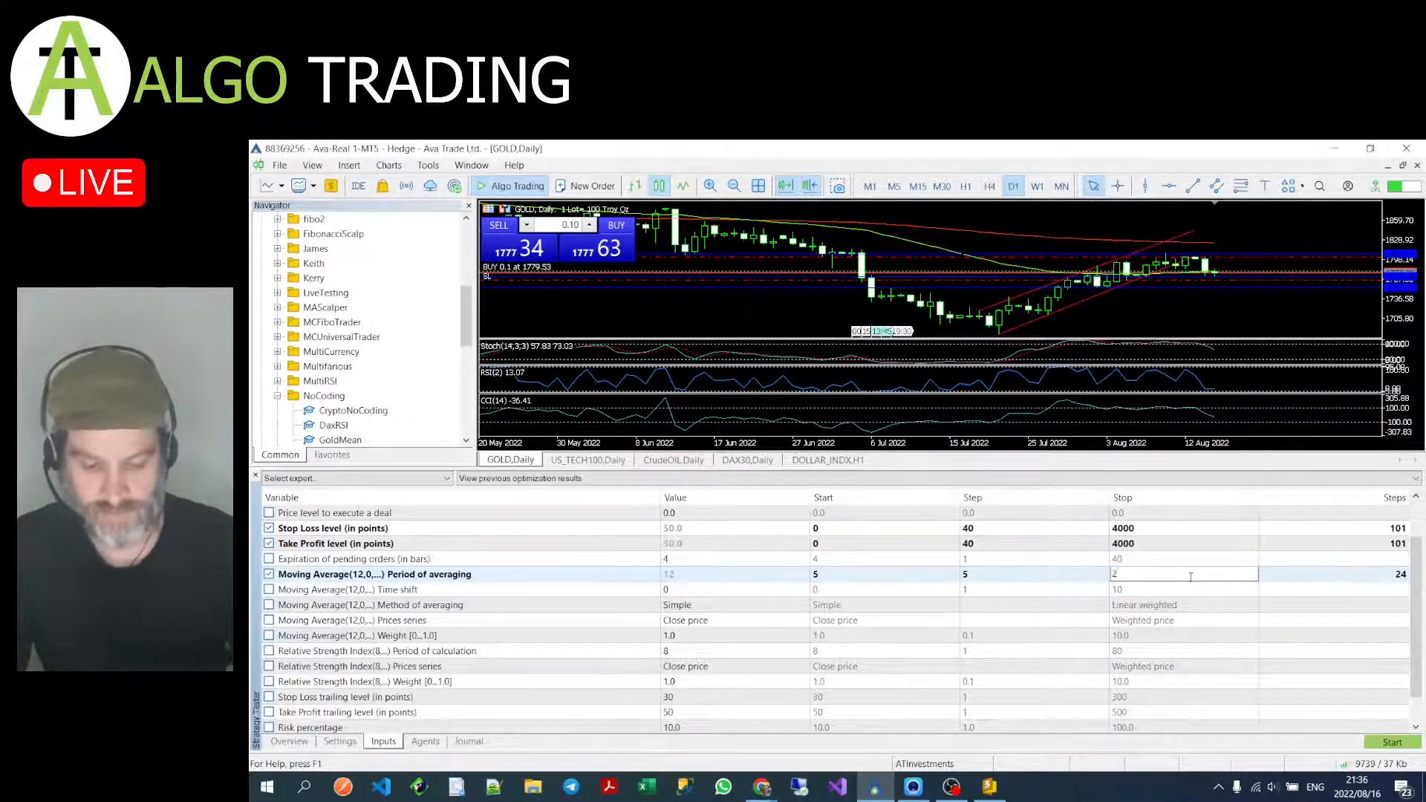
{"action": "type", "text": "00"}
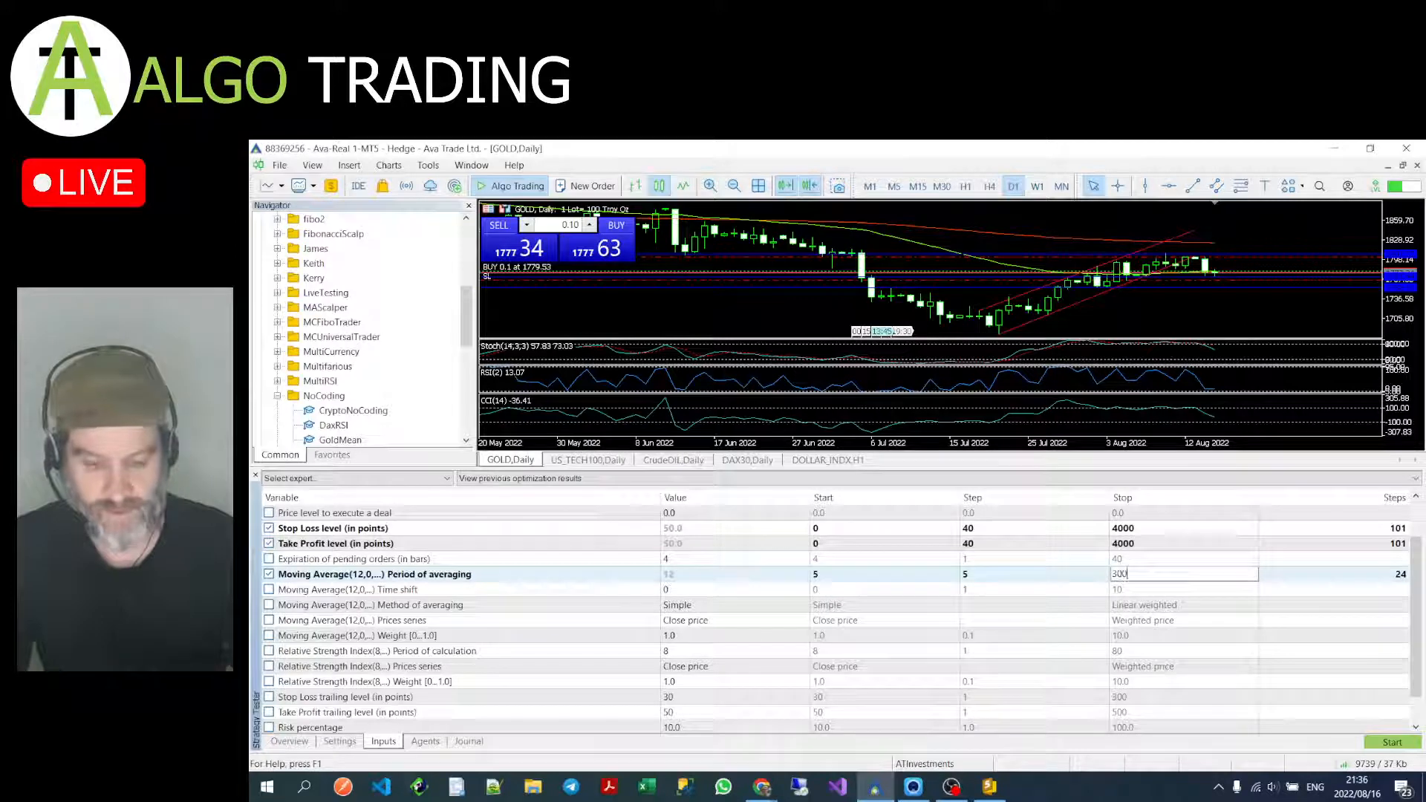
{"action": "left_click", "coordinate": [1207, 624]}
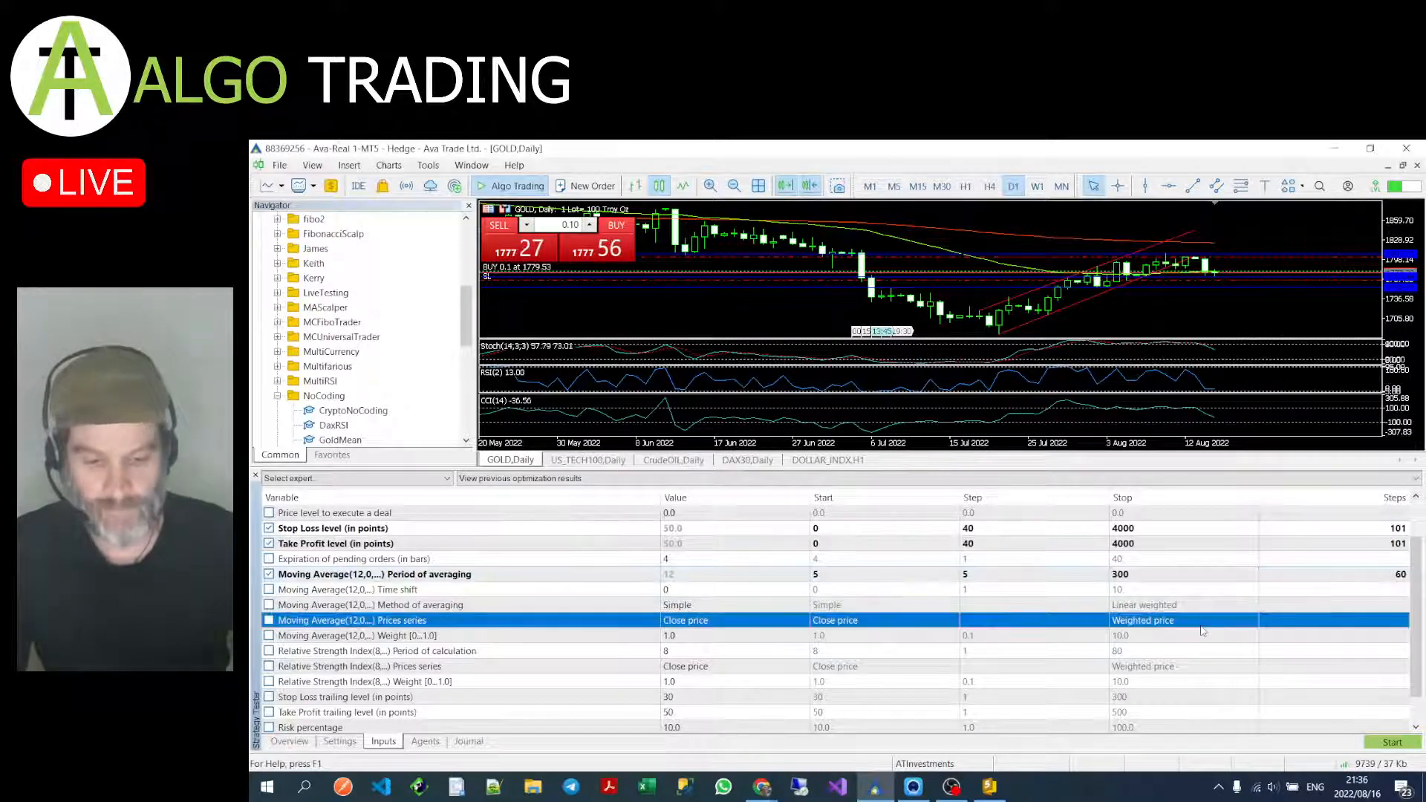
Step: Change the Moving Average method of averaging to Exponential
{"action": "scroll", "coordinate": [1207, 627], "scroll_direction": "down", "scroll_amount": 1}
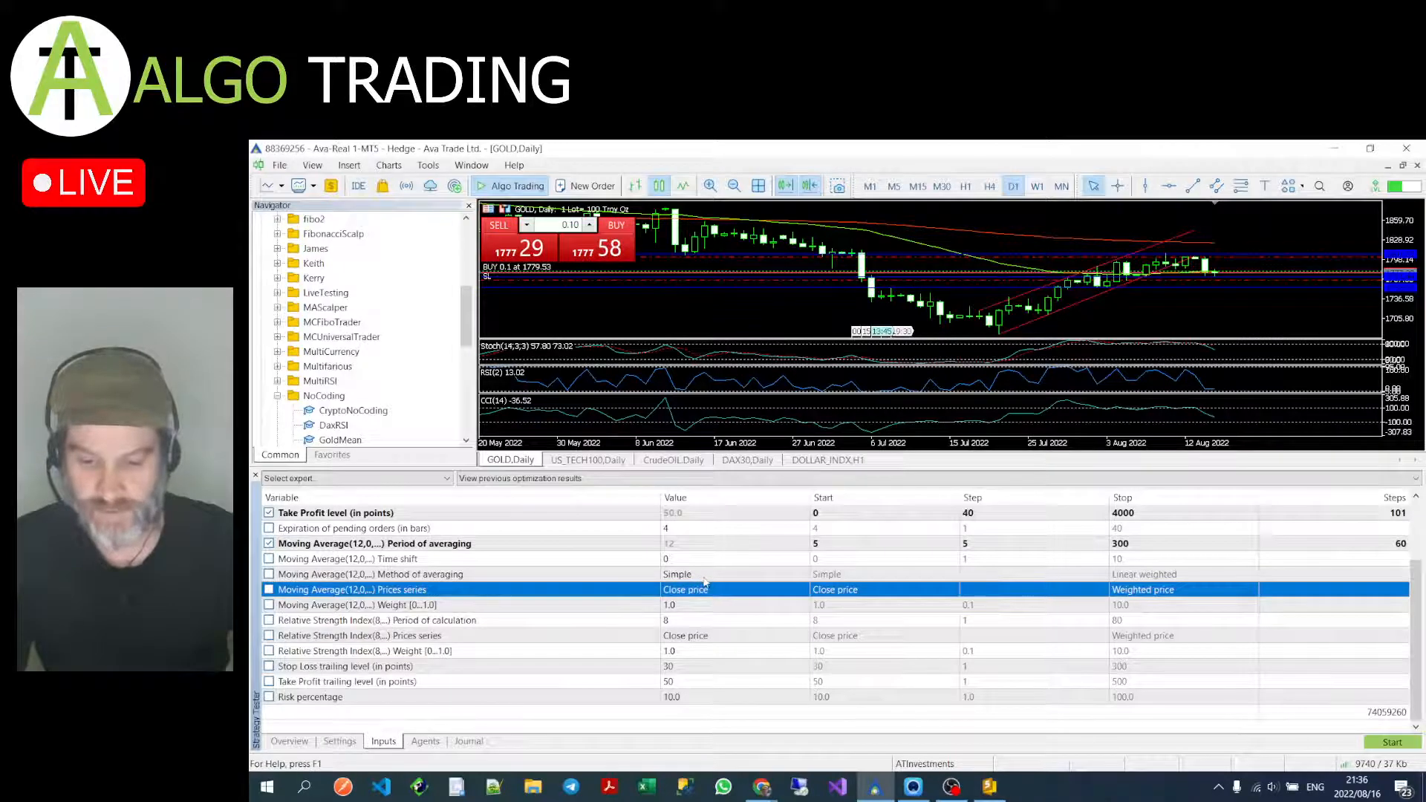
{"action": "left_click", "coordinate": [706, 583]}
{"action": "left_click", "coordinate": [706, 584]}
{"action": "left_click", "coordinate": [706, 576]}
{"action": "left_click", "coordinate": [705, 598]}
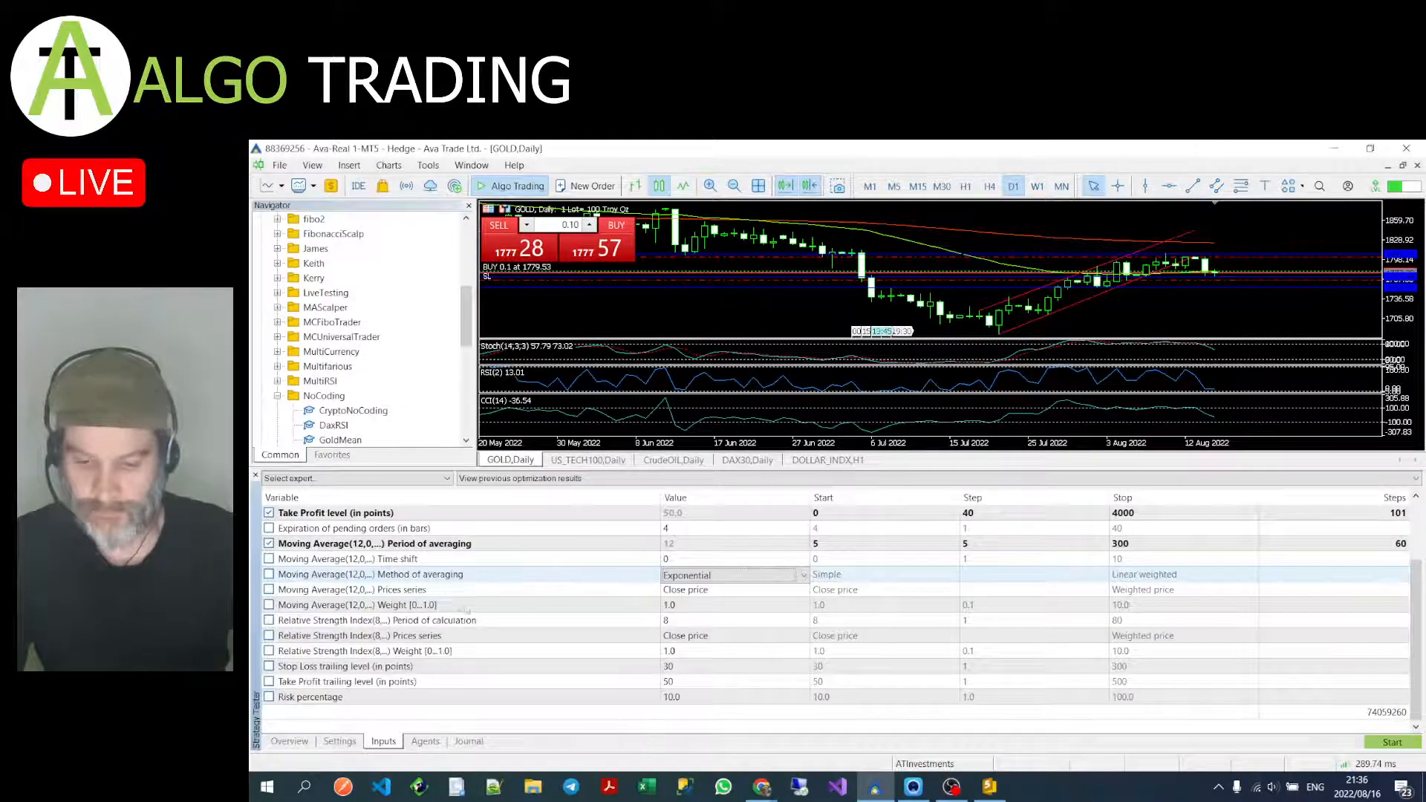
Step: Include the Moving Average weight in the optimization with start value 0 and stop value 1
{"action": "left_click", "coordinate": [716, 606]}
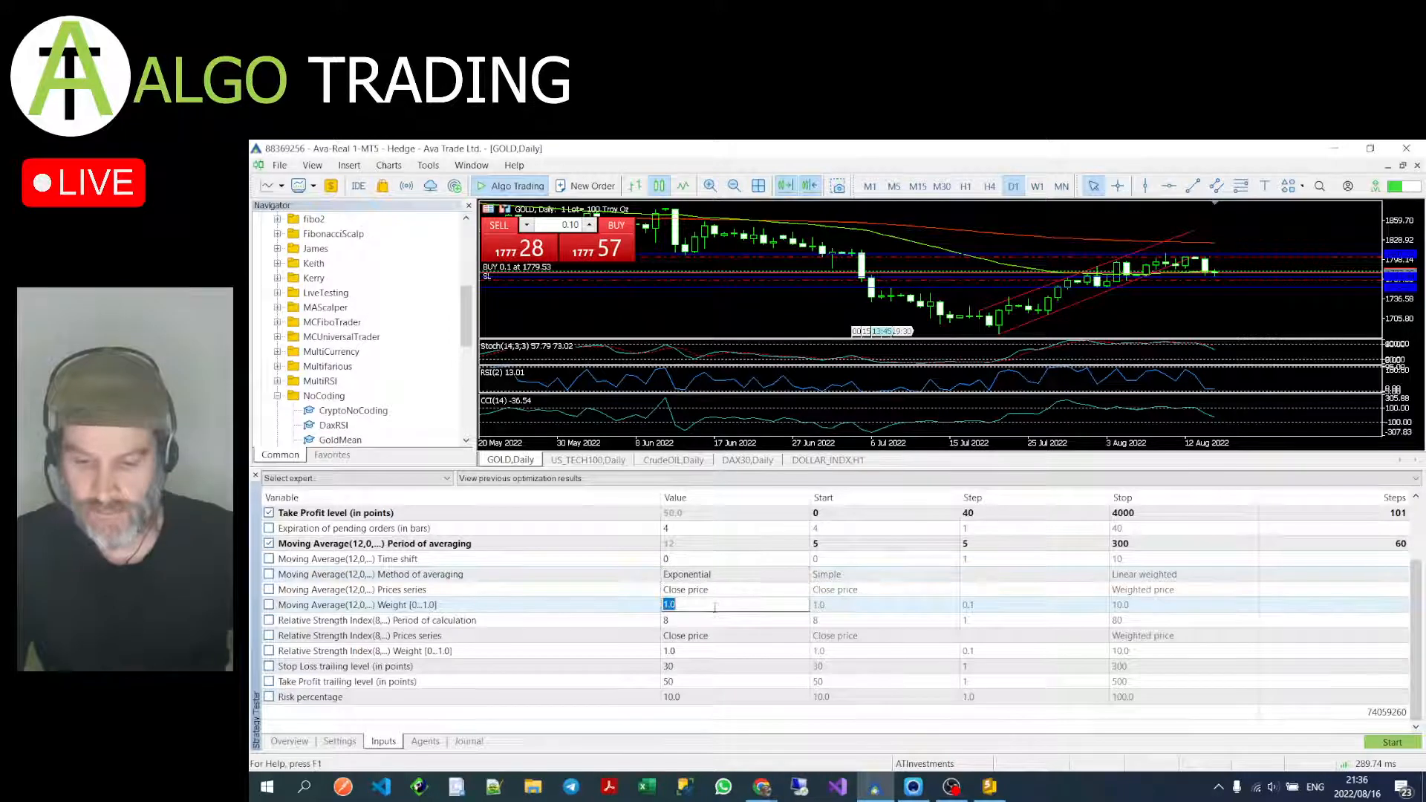
{"action": "left_click", "coordinate": [843, 608]}
{"action": "key", "text": "space"}
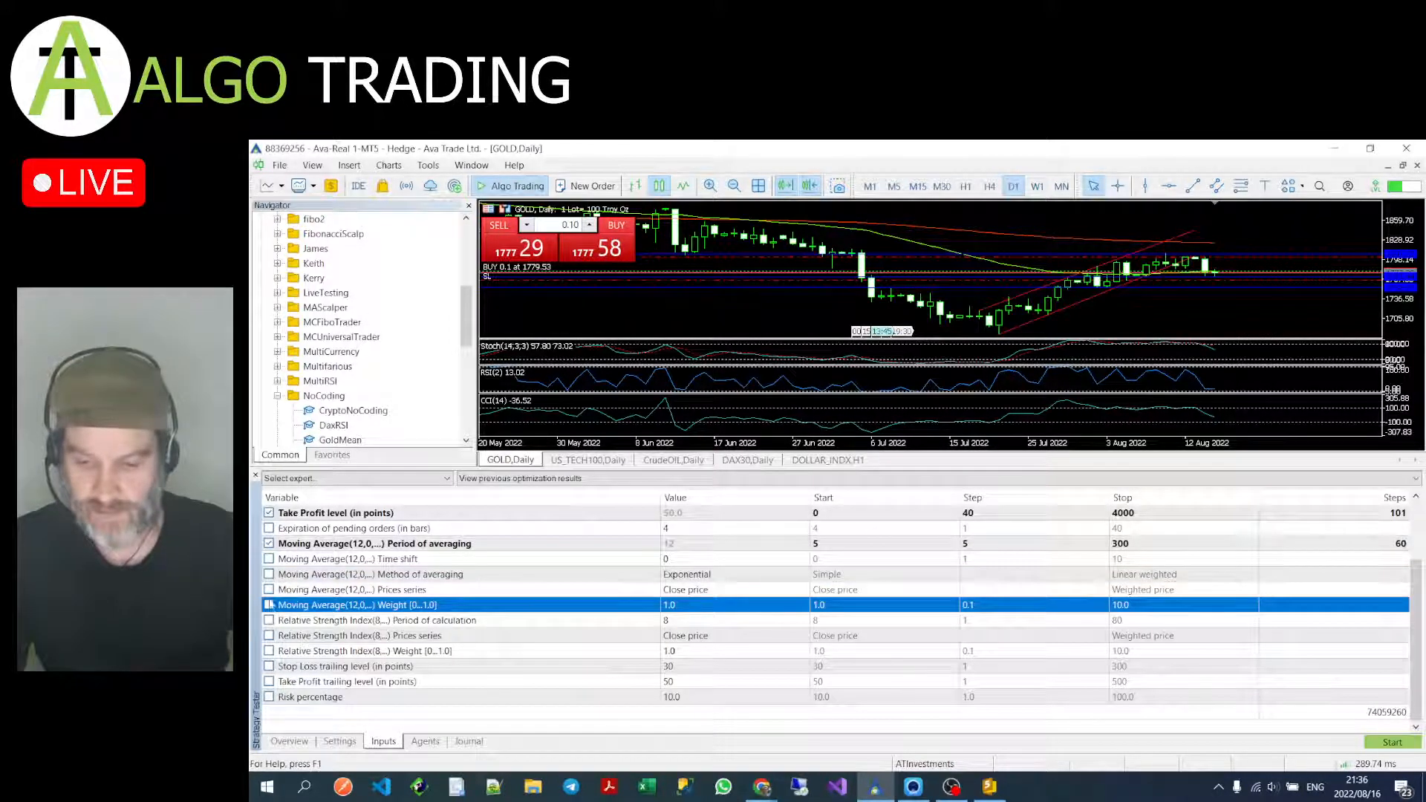
{"action": "left_click", "coordinate": [917, 605]}
{"action": "type", "text": "0"}
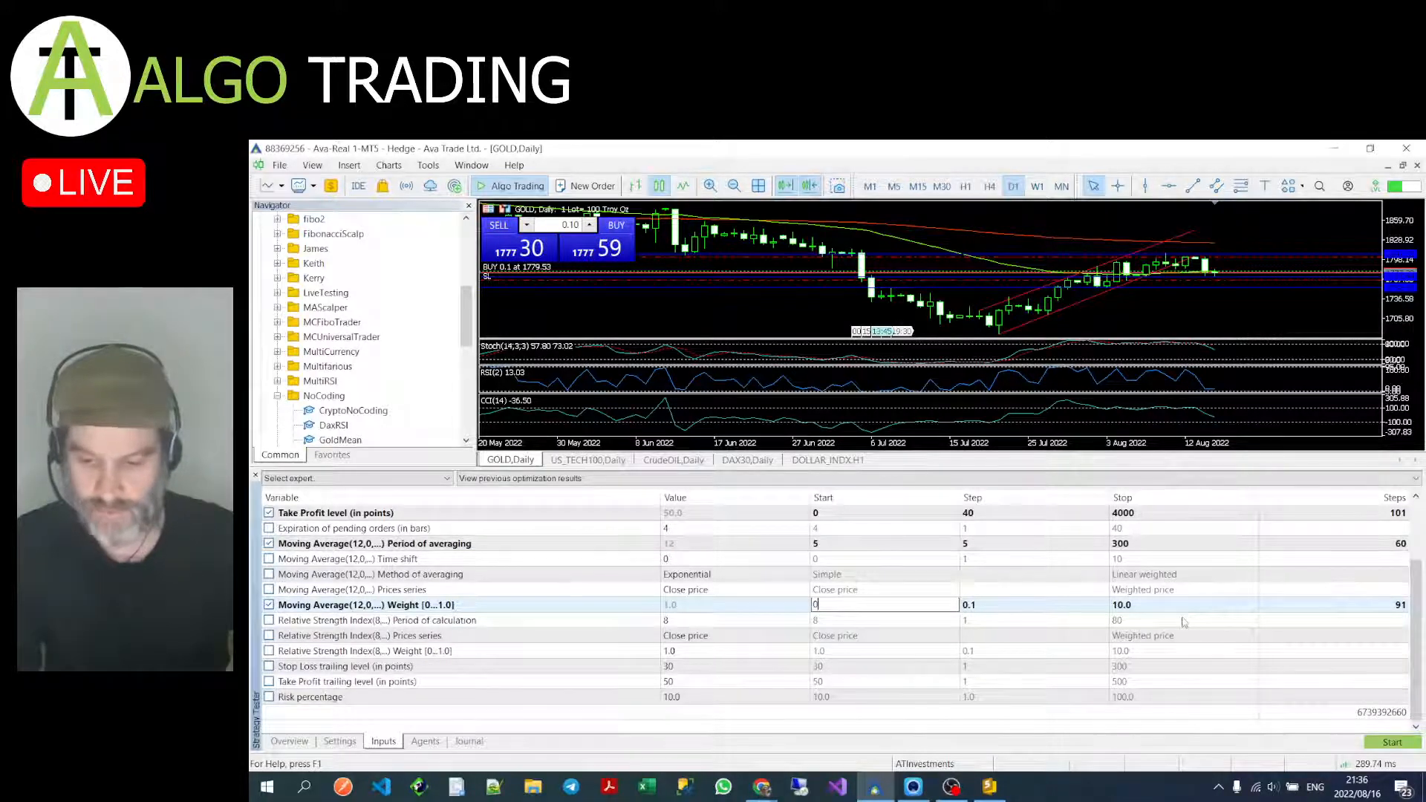
{"action": "key", "text": "Down"}
{"action": "left_click", "coordinate": [1164, 605]}
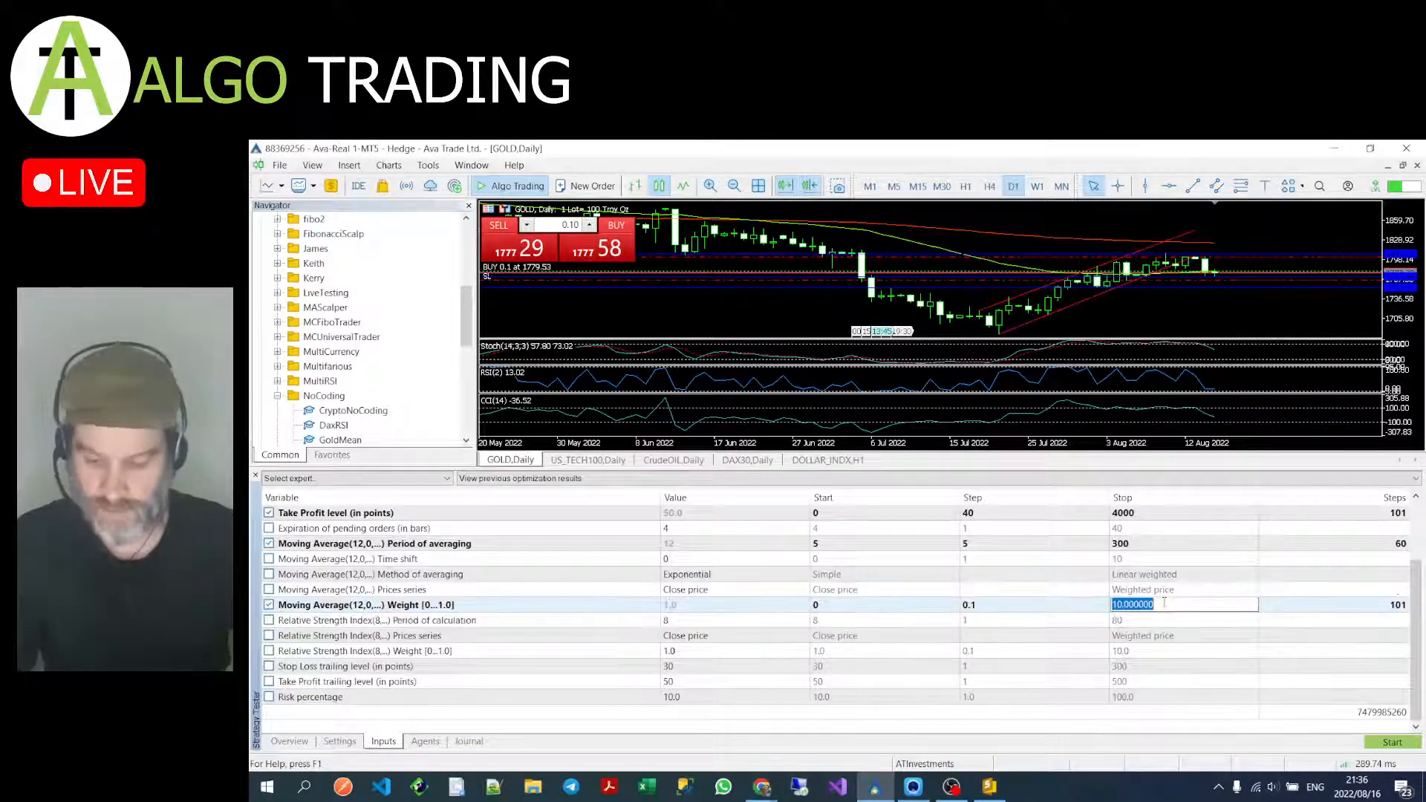
{"action": "type", "text": "1"}
{"action": "key", "text": "Down"}
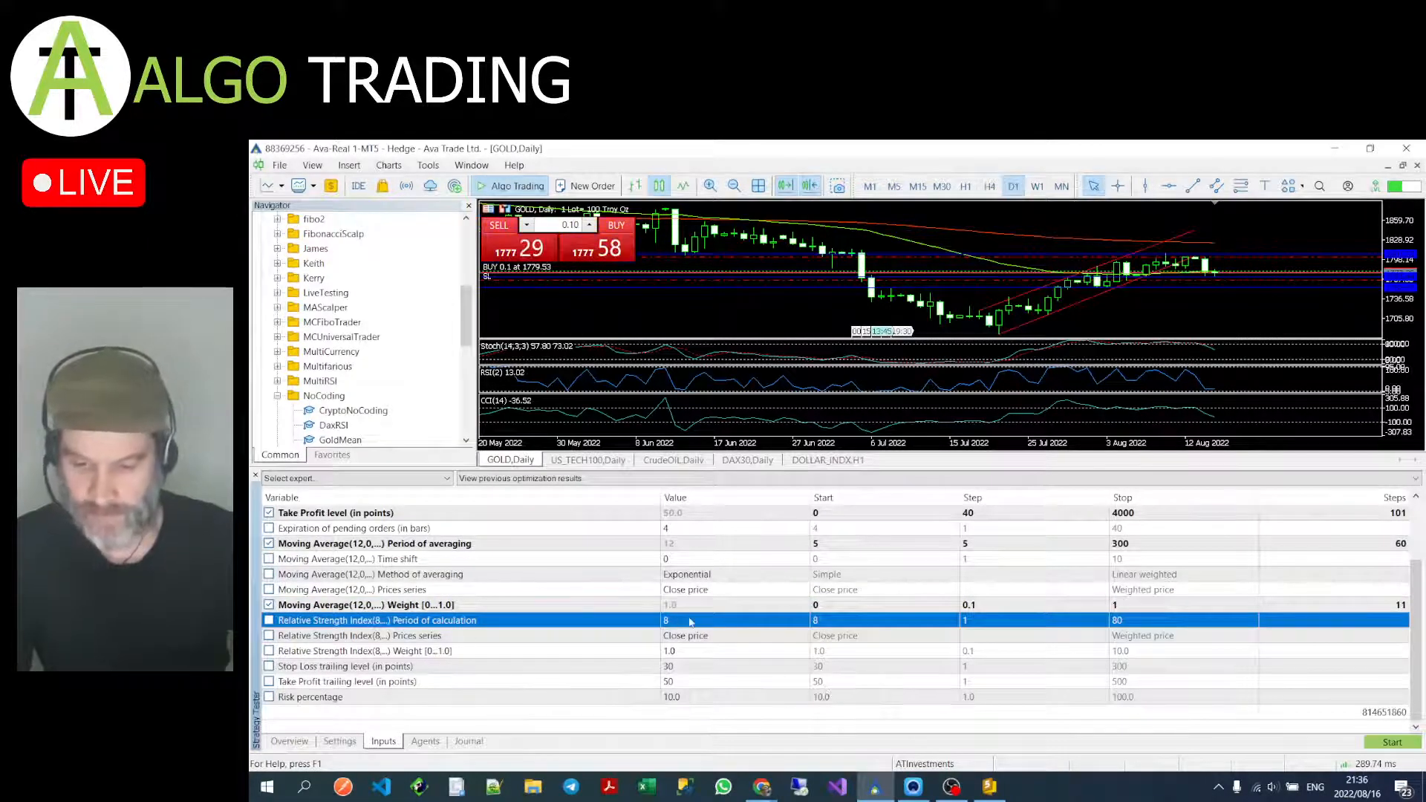
Step: Include the Relative Strength Index period of calculation in the optimization with start value 2 and stop value 20
{"action": "left_click", "coordinate": [270, 622]}
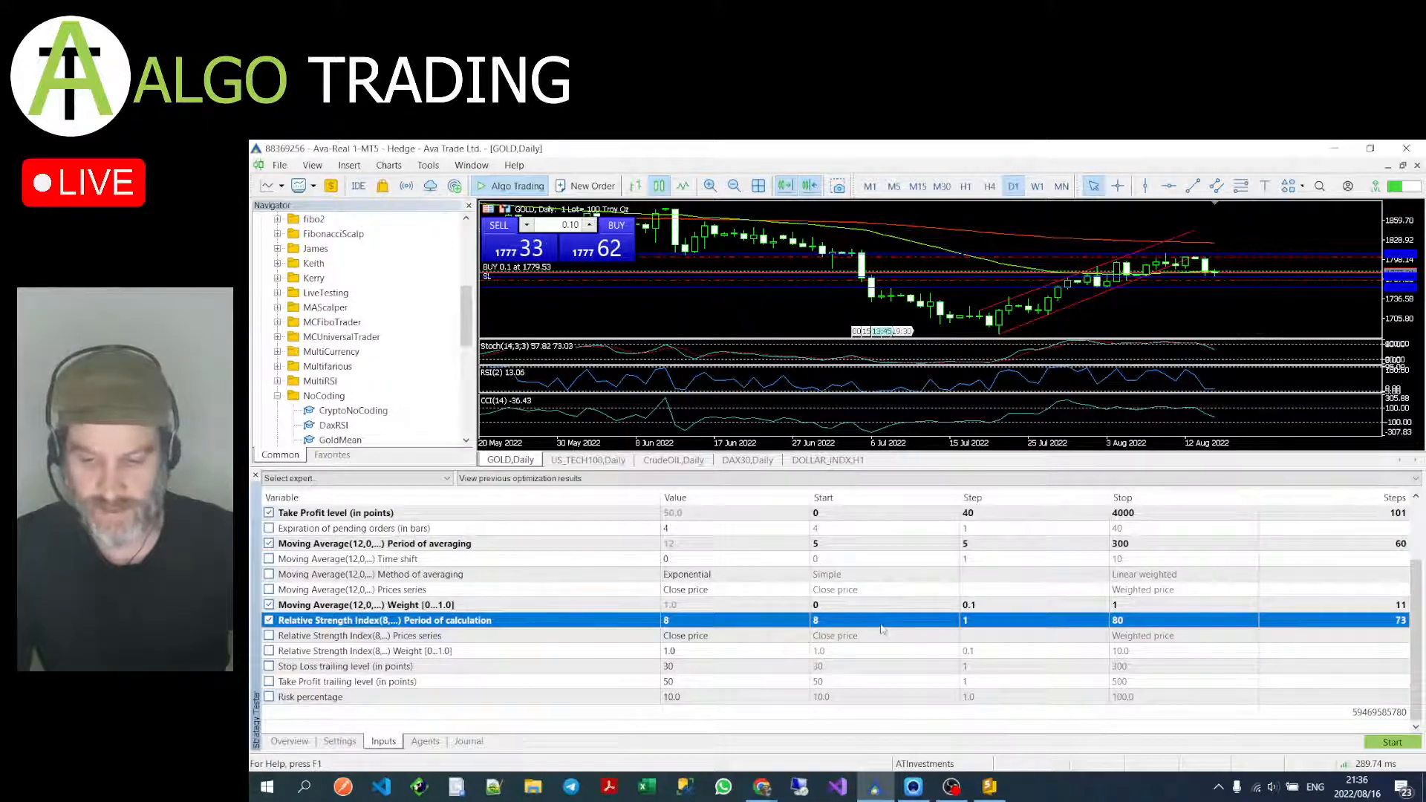
{"action": "left_click", "coordinate": [882, 624]}
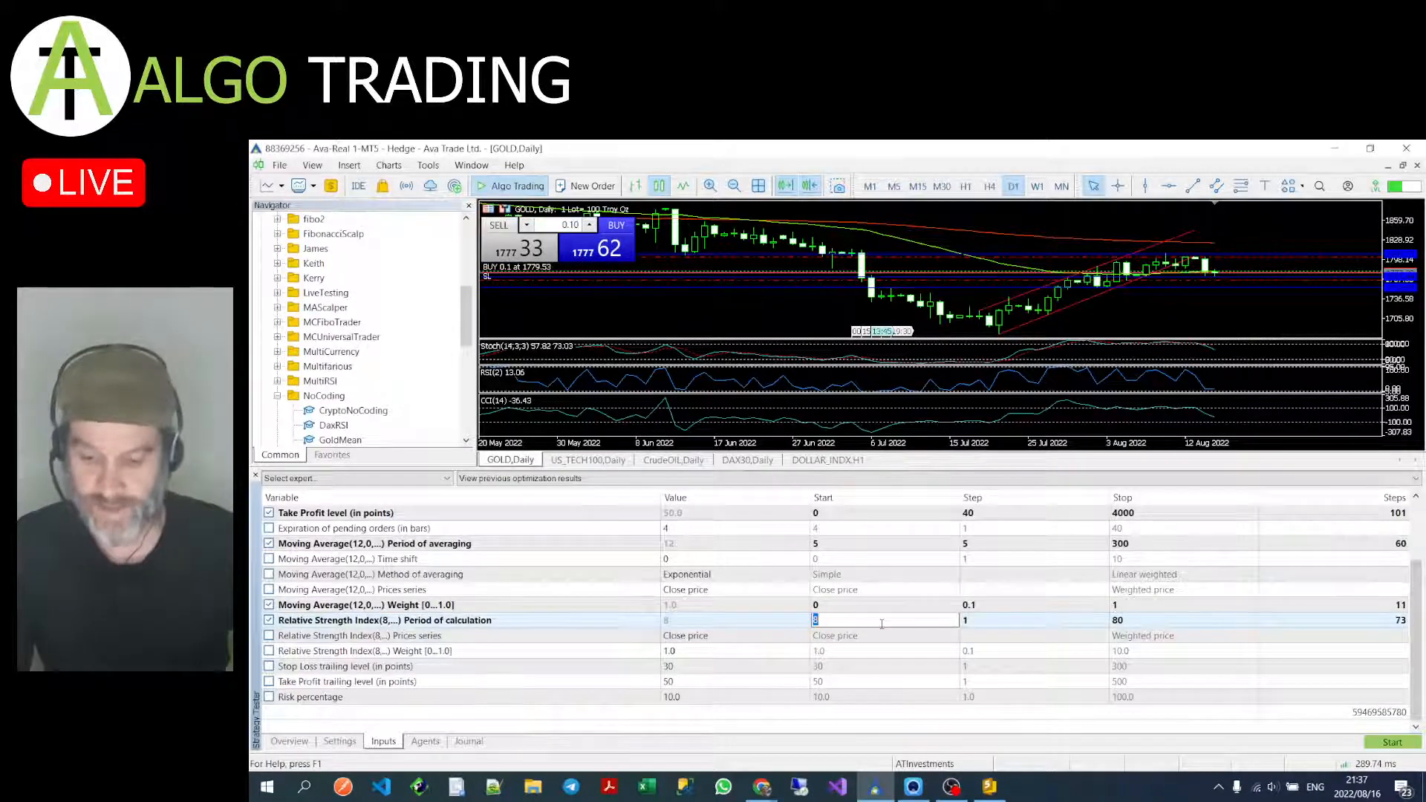
{"action": "left_click", "coordinate": [1015, 623]}
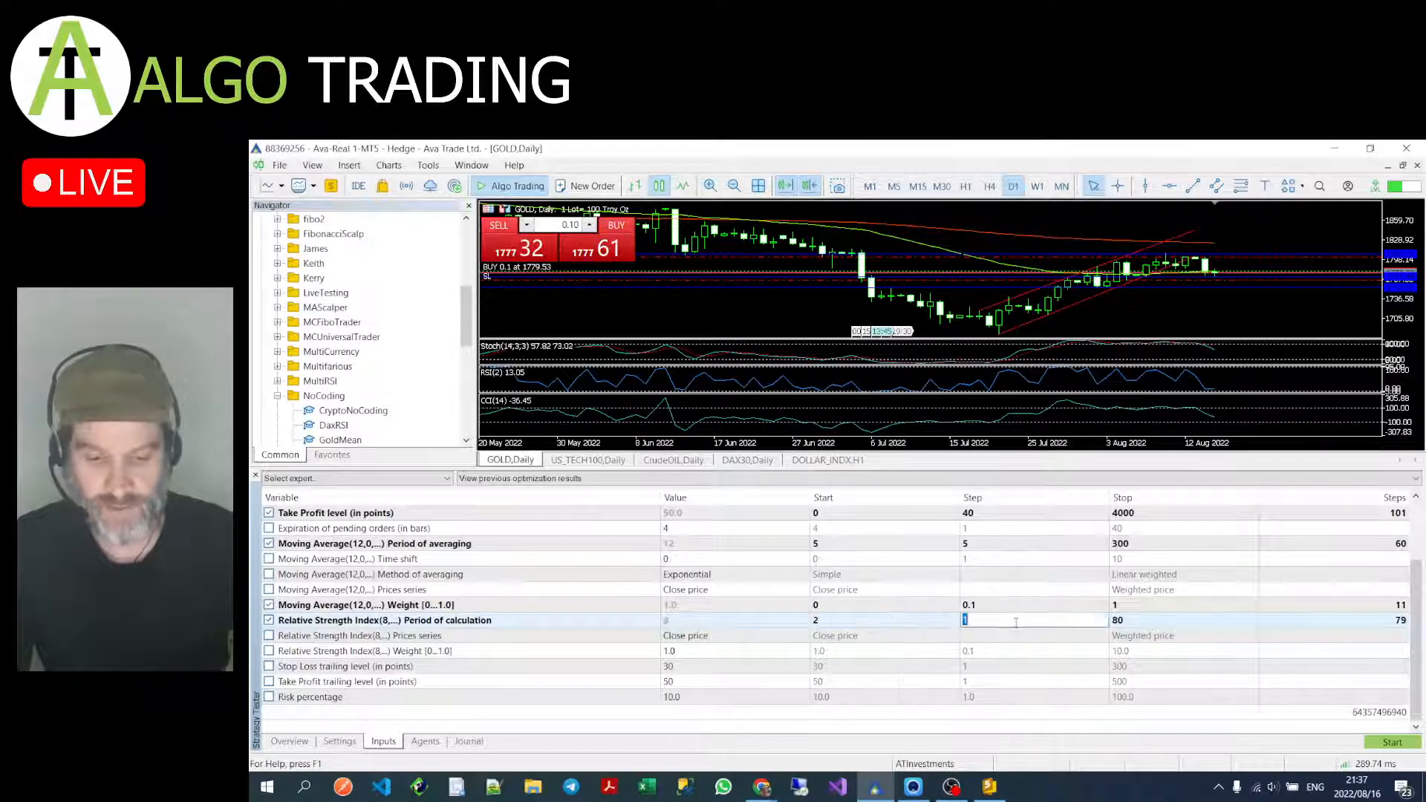
{"action": "left_click", "coordinate": [1118, 621]}
{"action": "type", "text": "2"}
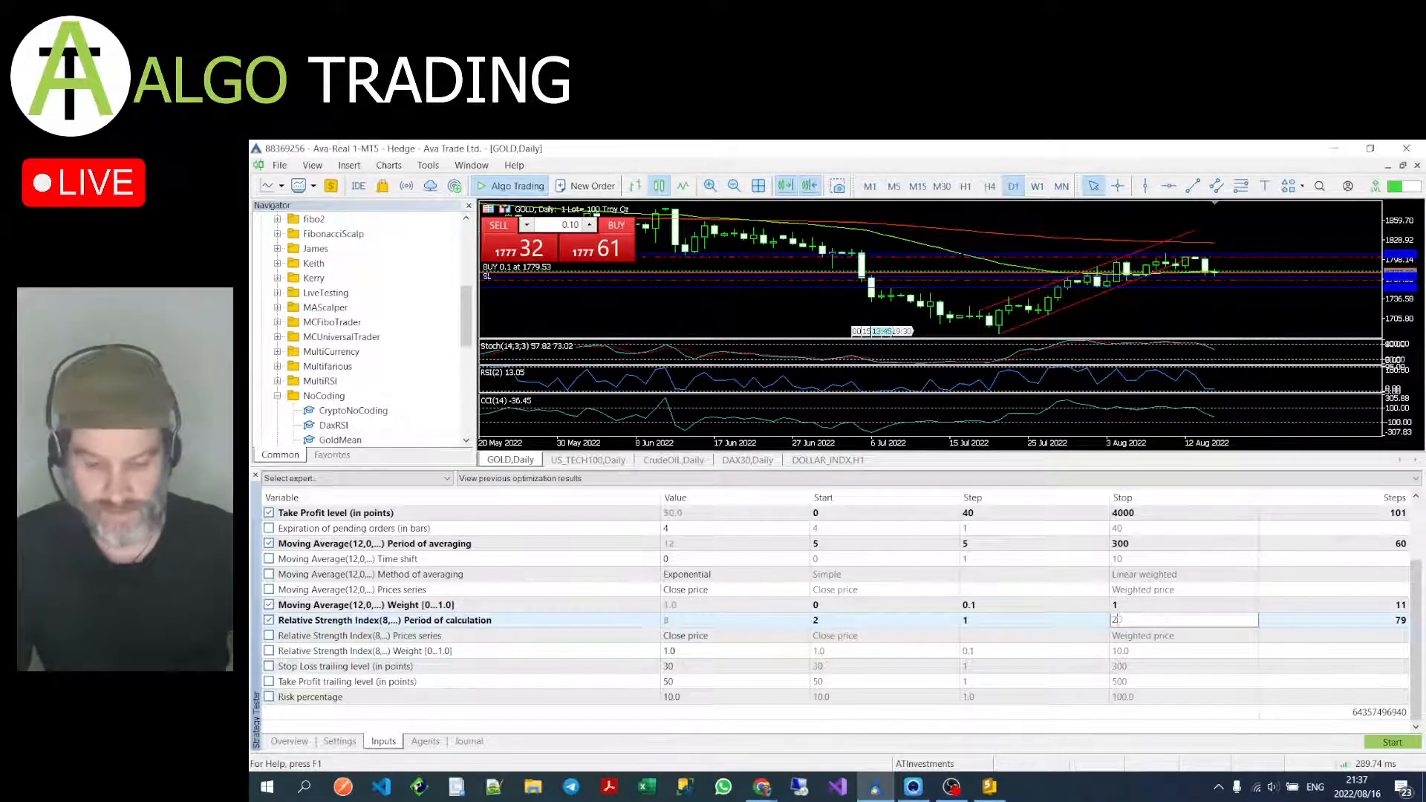
{"action": "left_click", "coordinate": [1064, 652]}
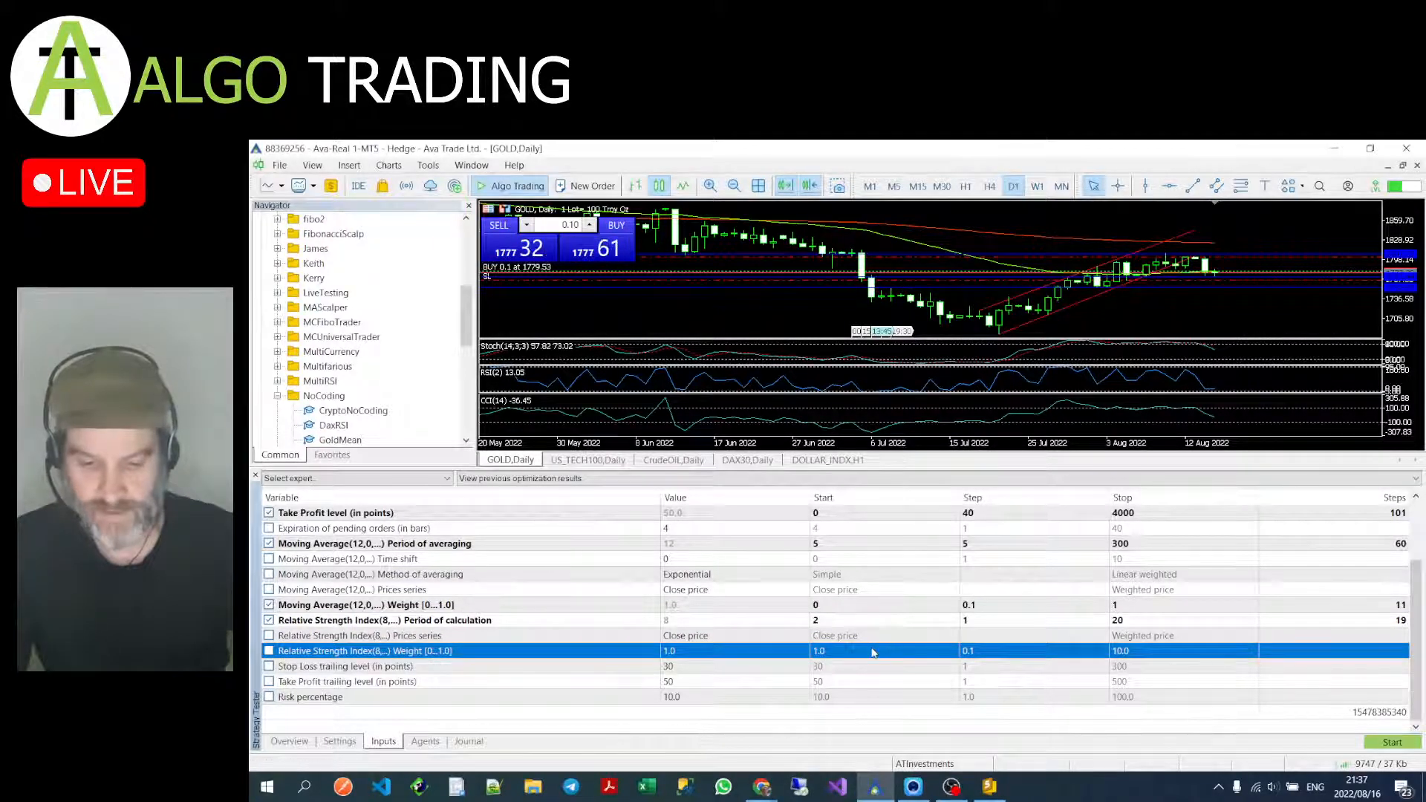
Step: Include the Relative Strength Index weight in the optimization with start value 0 and stop value 1
{"action": "left_click", "coordinate": [268, 652]}
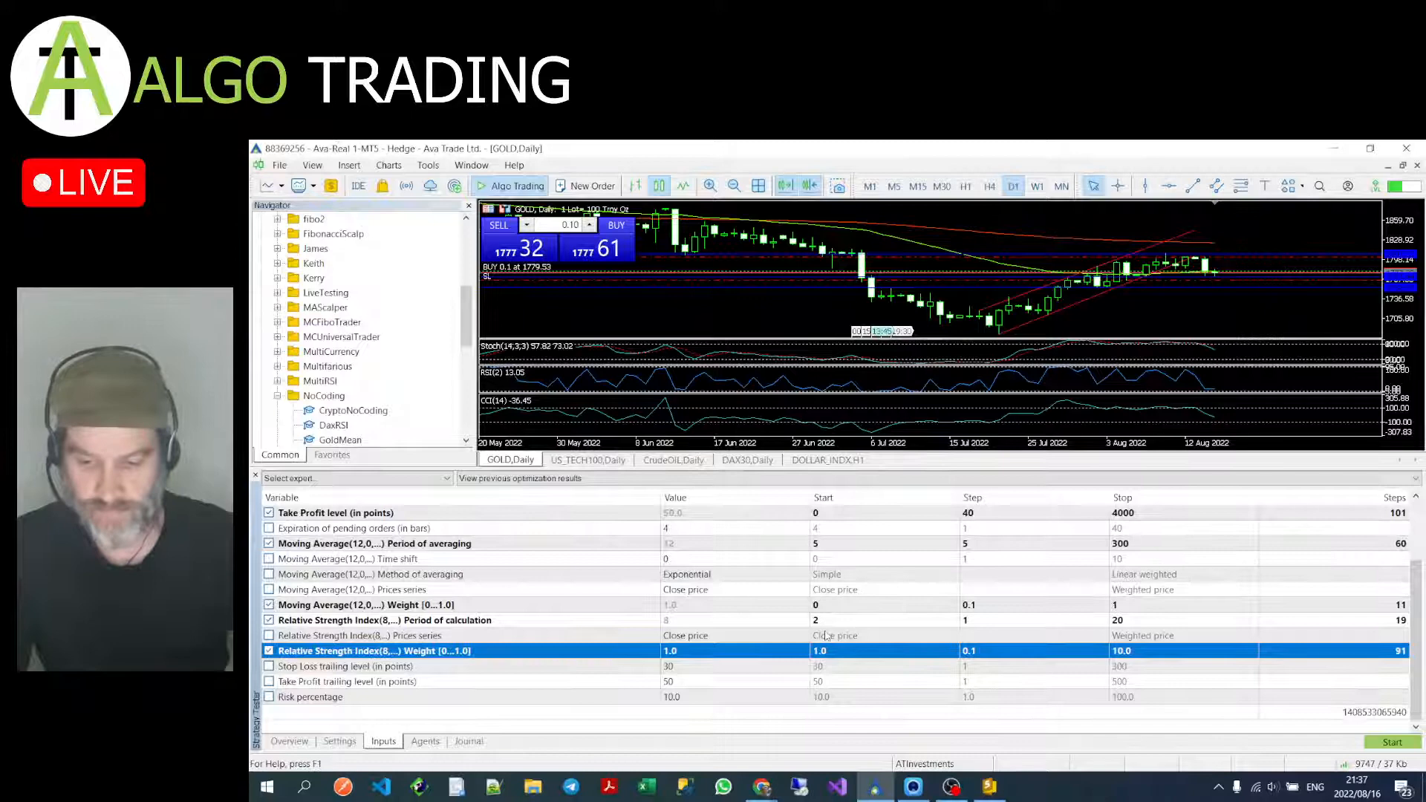
{"action": "left_click", "coordinate": [860, 650]}
{"action": "type", "text": "0"}
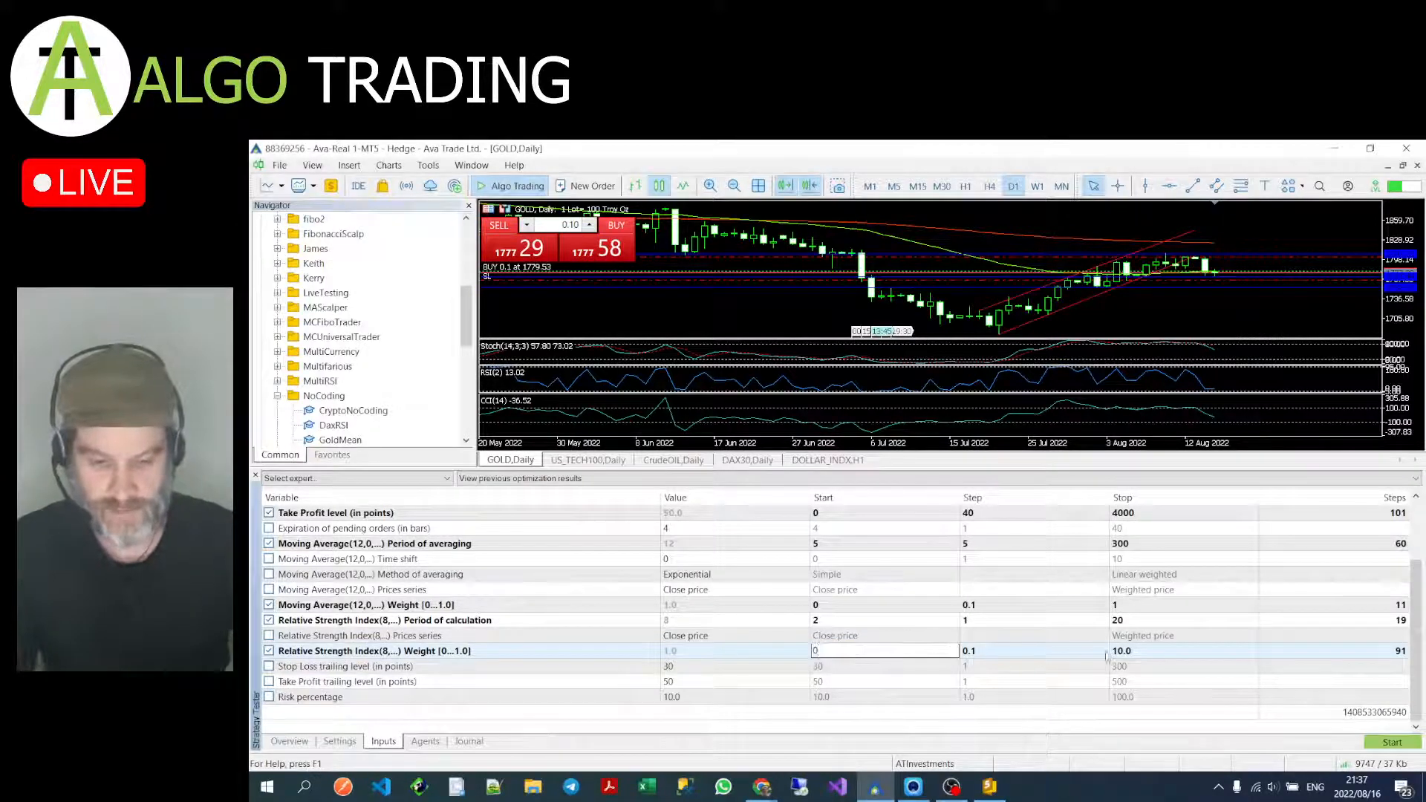
{"action": "key", "text": "Return"}
{"action": "left_click", "coordinate": [1156, 654]}
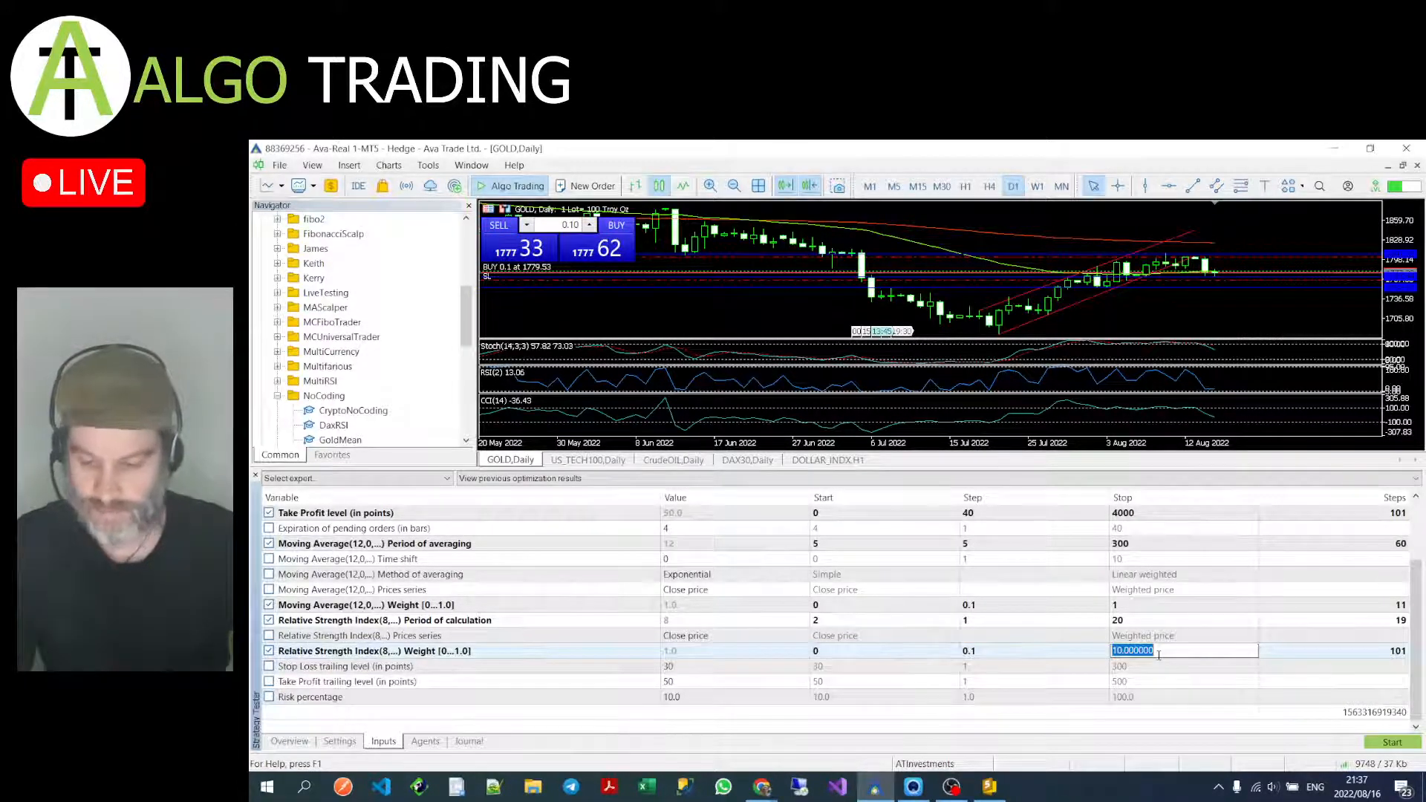
{"action": "type", "text": "1"}
{"action": "left_click", "coordinate": [1014, 669]}
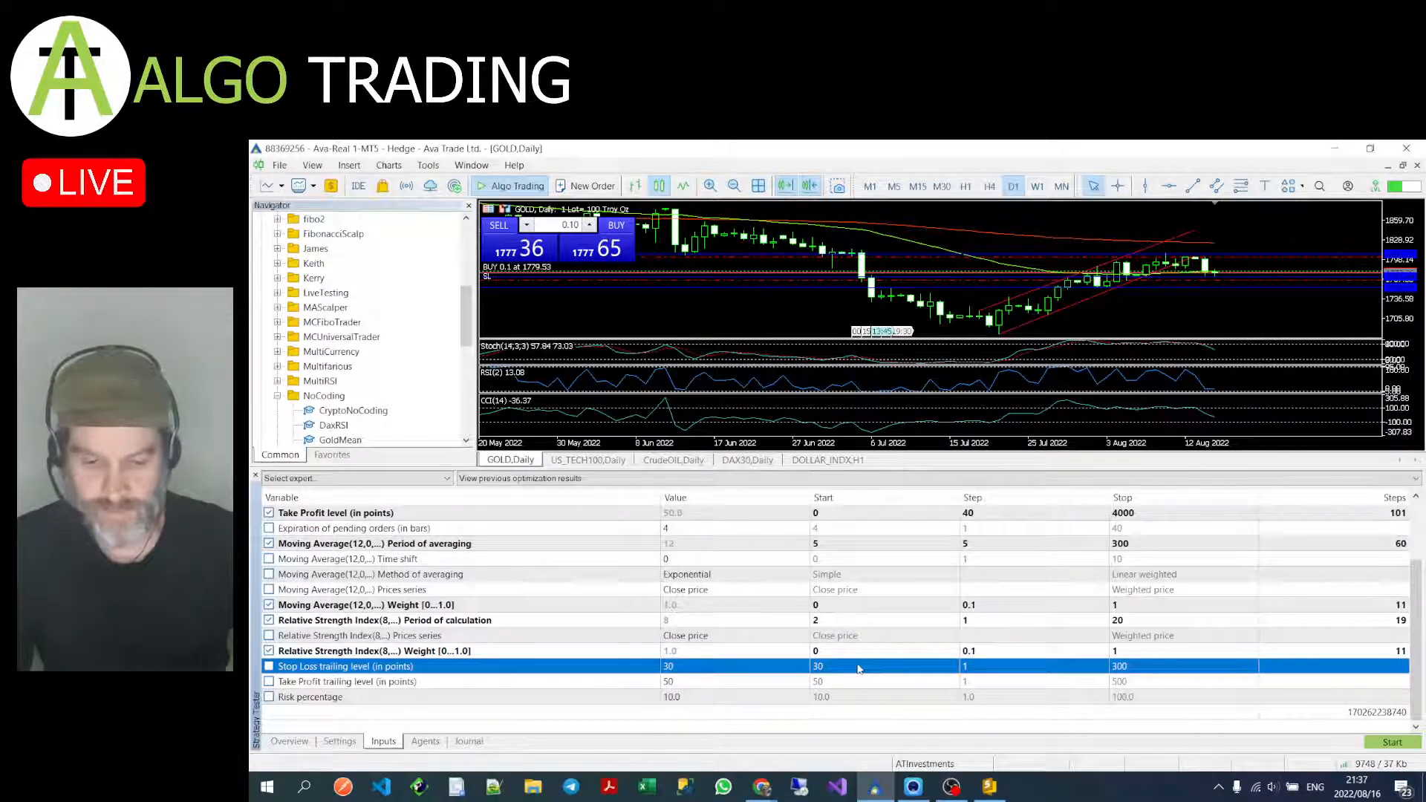
Step: Include both trailing levels in the optimization and set the Stop Loss trailing level to start 0, step 40 and stop 4000
{"action": "left_click", "coordinate": [269, 666]}
{"action": "left_click", "coordinate": [269, 681]}
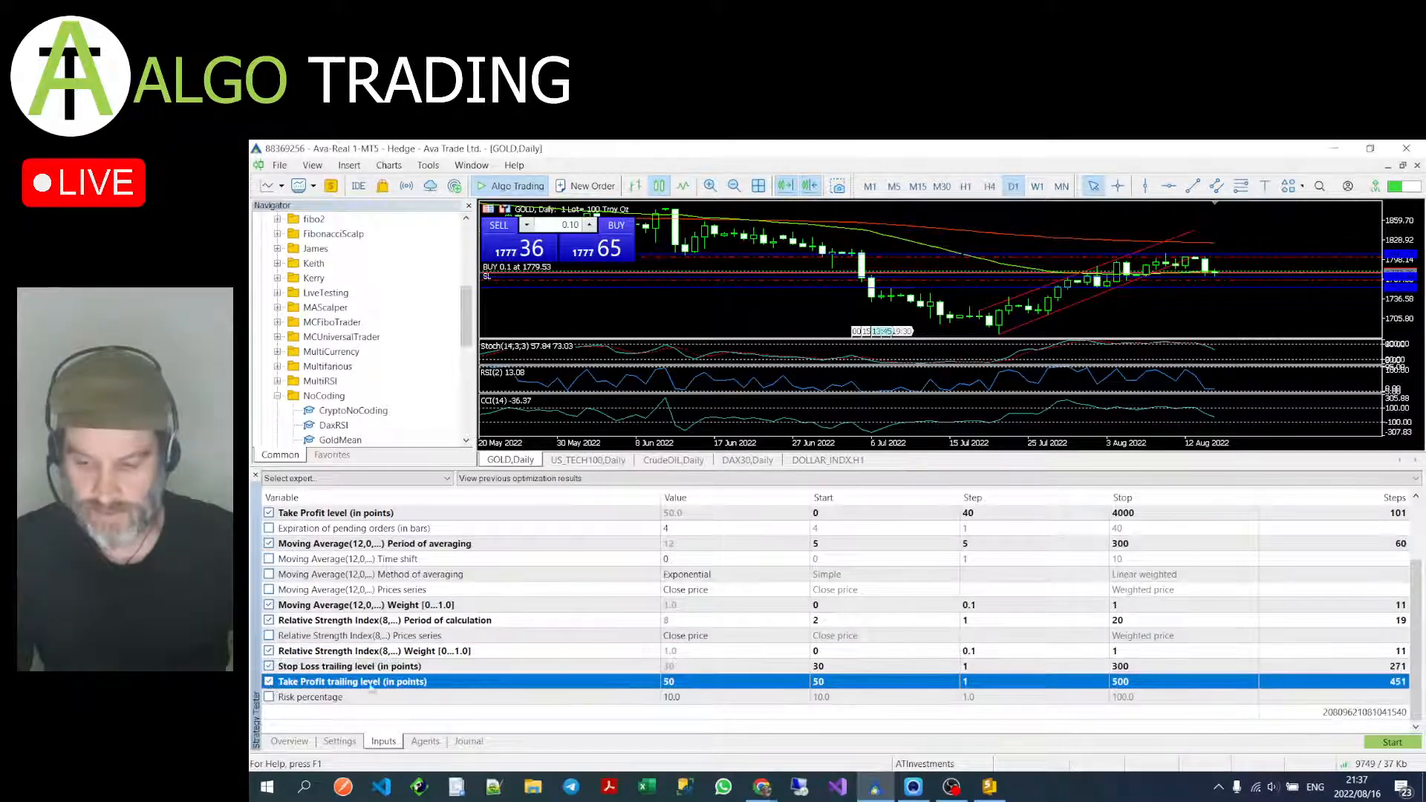
{"action": "left_click", "coordinate": [845, 666]}
{"action": "type", "text": "0"}
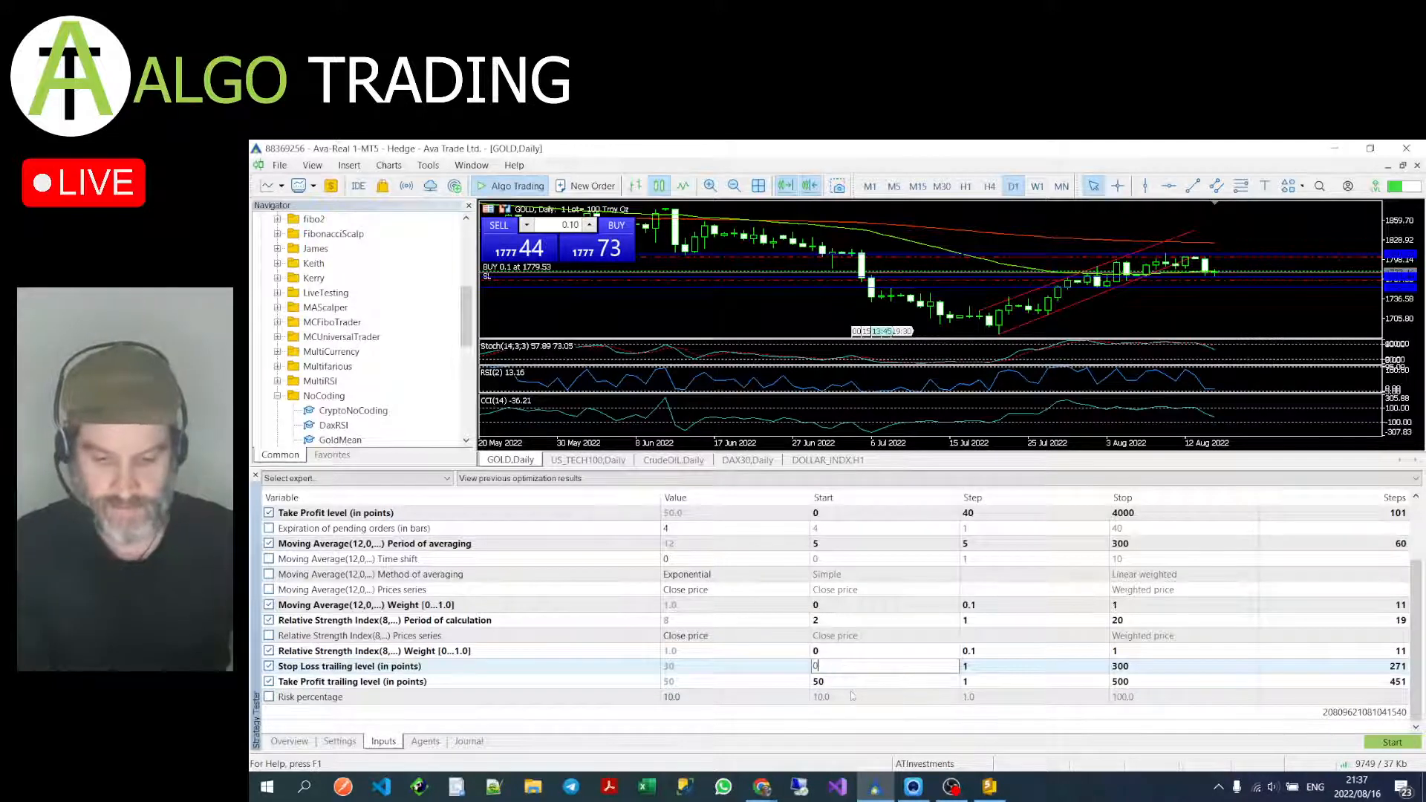
{"action": "left_click", "coordinate": [1025, 666]}
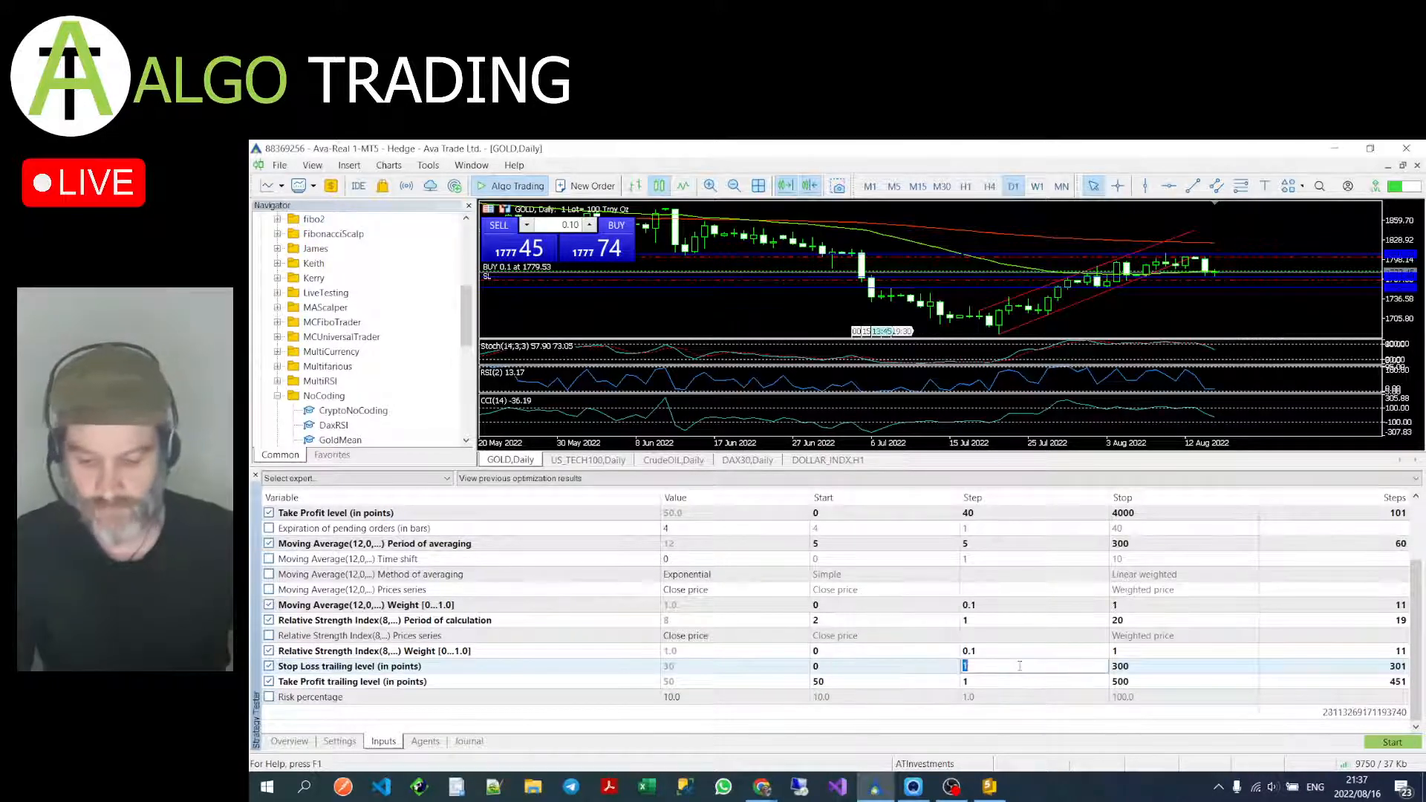
{"action": "type", "text": "40"}
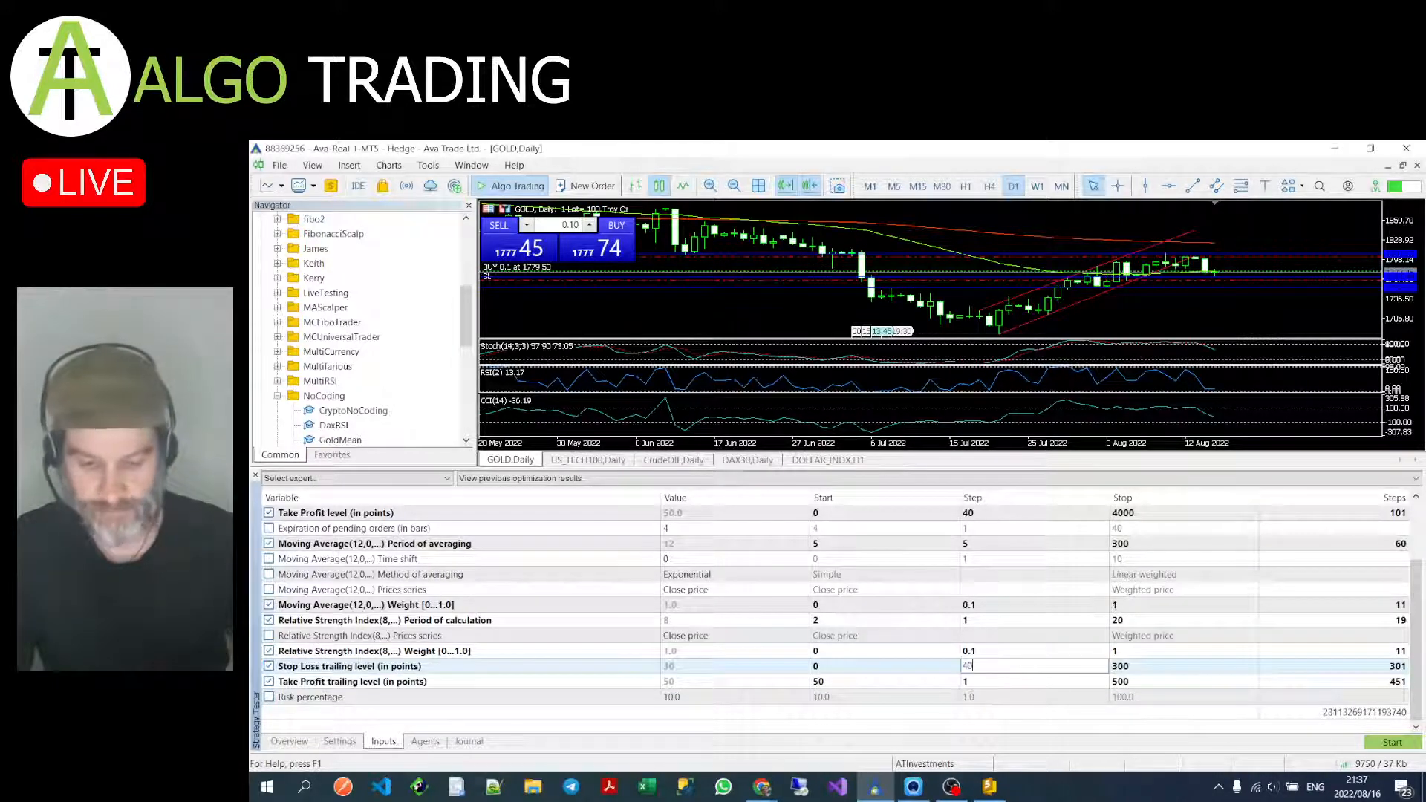
{"action": "left_click", "coordinate": [1145, 668]}
{"action": "type", "text": "4000"}
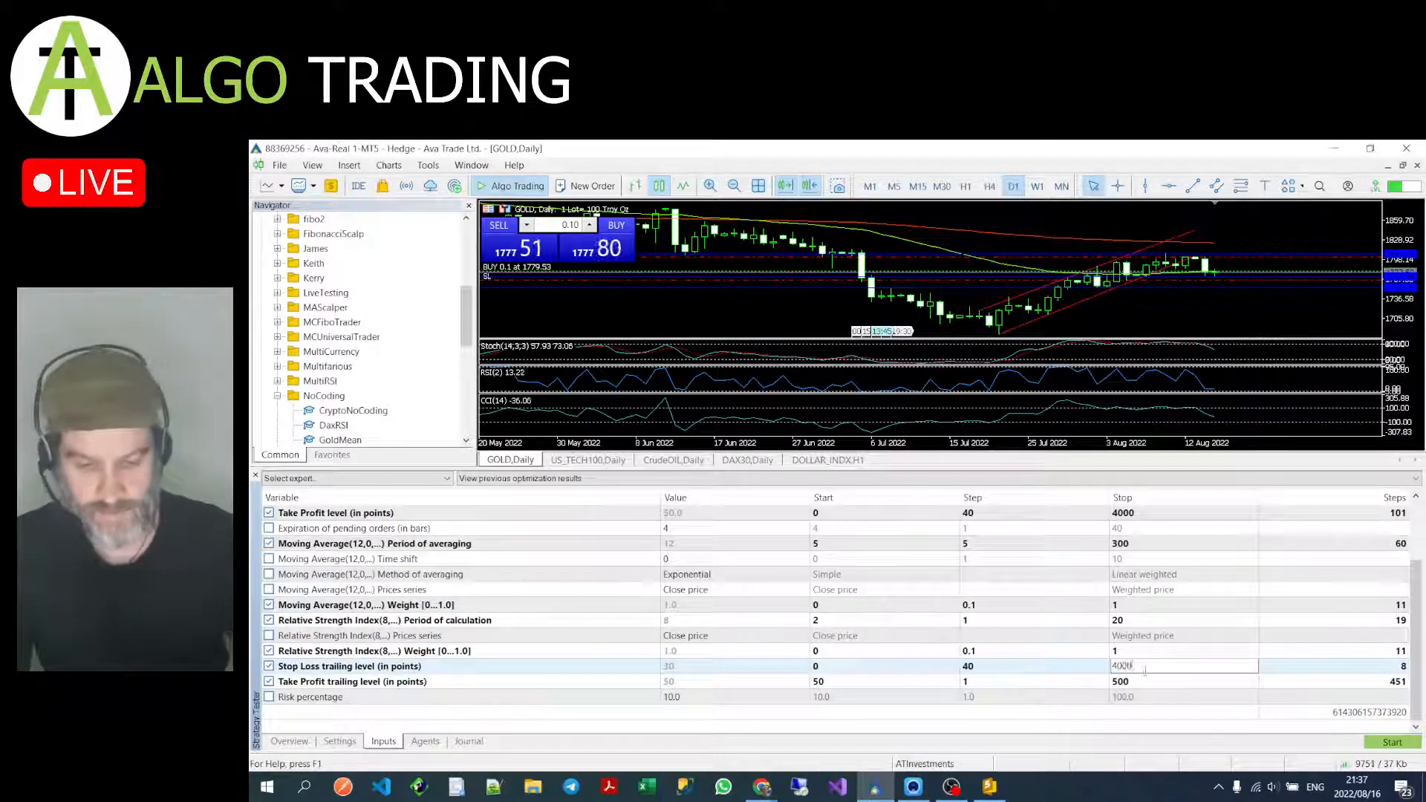
Step: Set the Take Profit trailing level's optimization range to start 0, step 40 and stop 4000
{"action": "left_click", "coordinate": [1064, 682]}
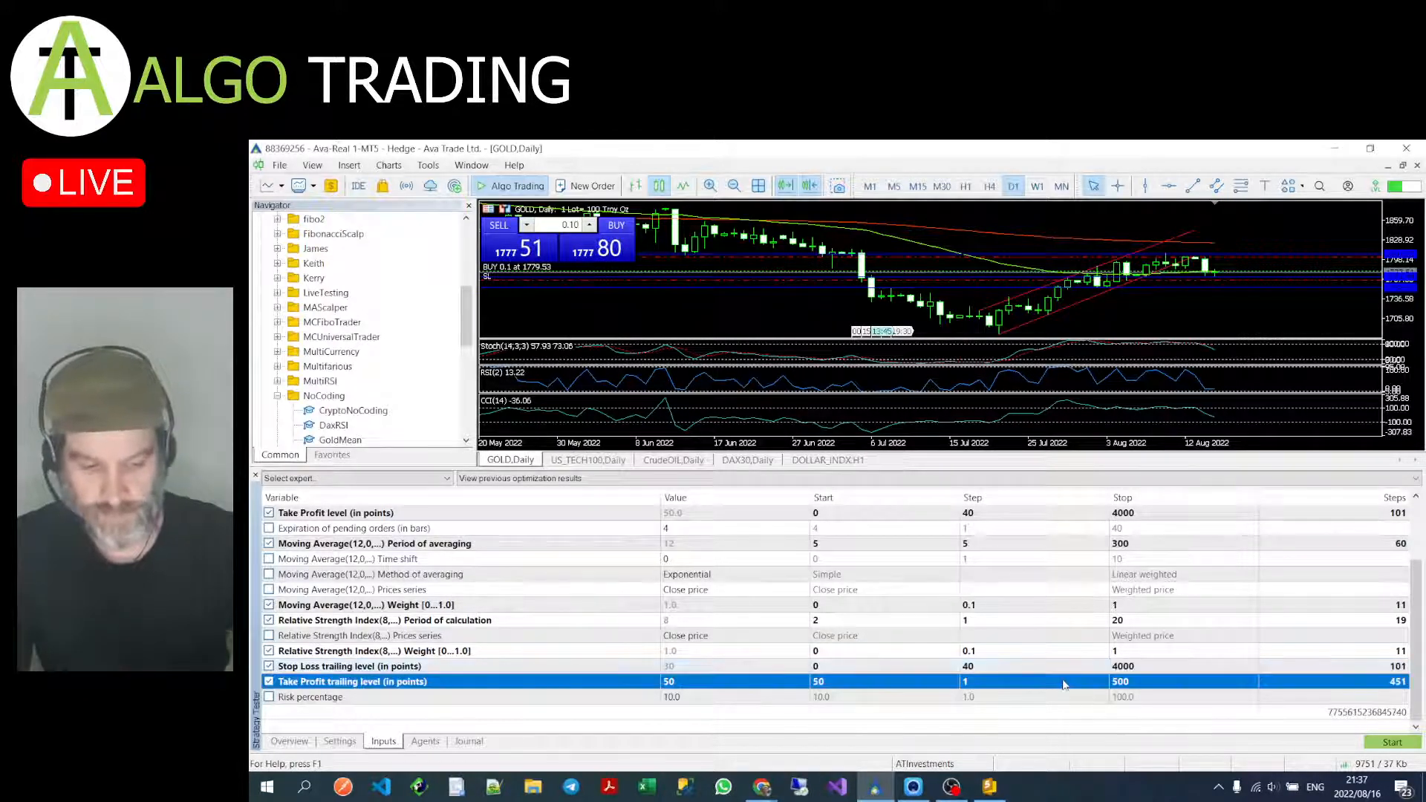
{"action": "left_click", "coordinate": [857, 689]}
{"action": "type", "text": "0"}
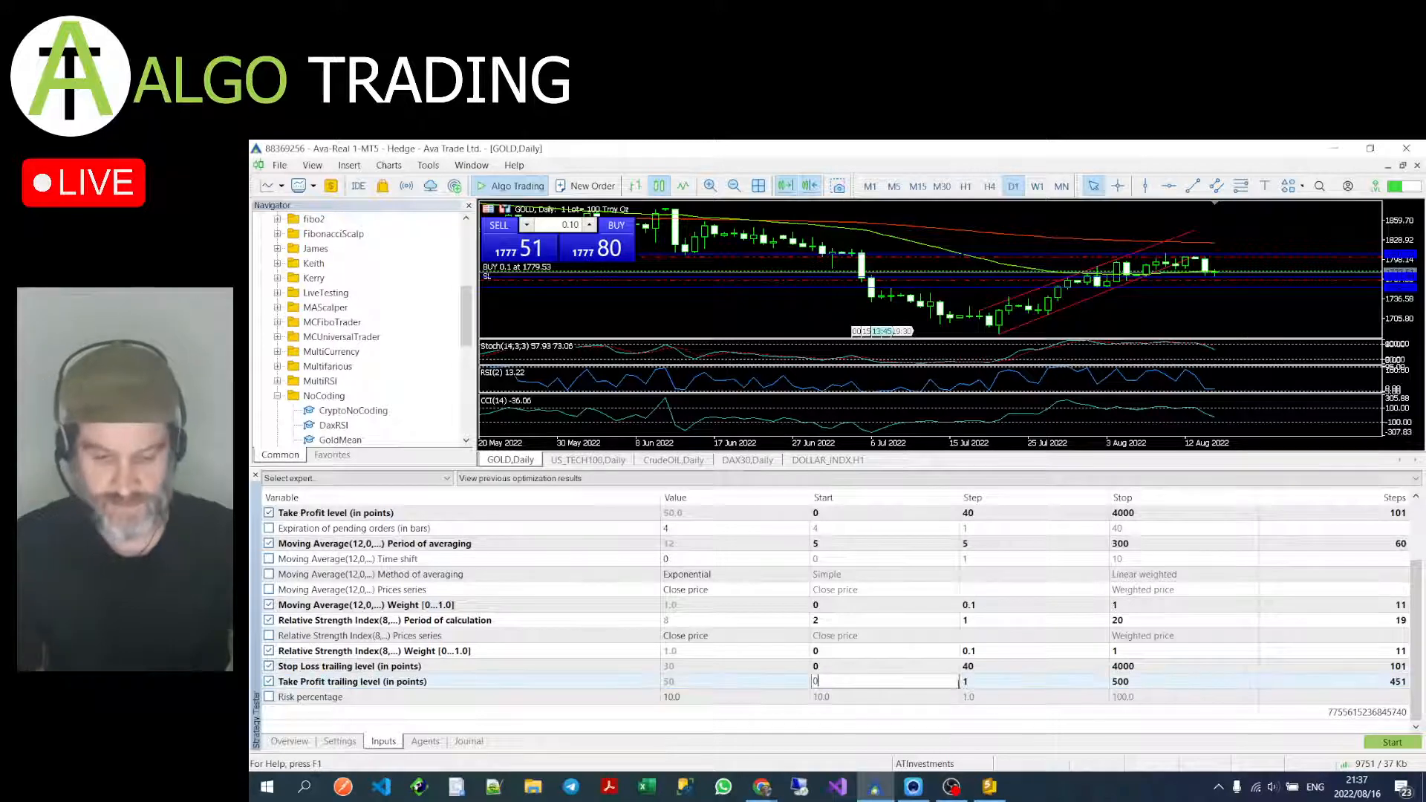
{"action": "left_click", "coordinate": [990, 684]}
{"action": "type", "text": "40"}
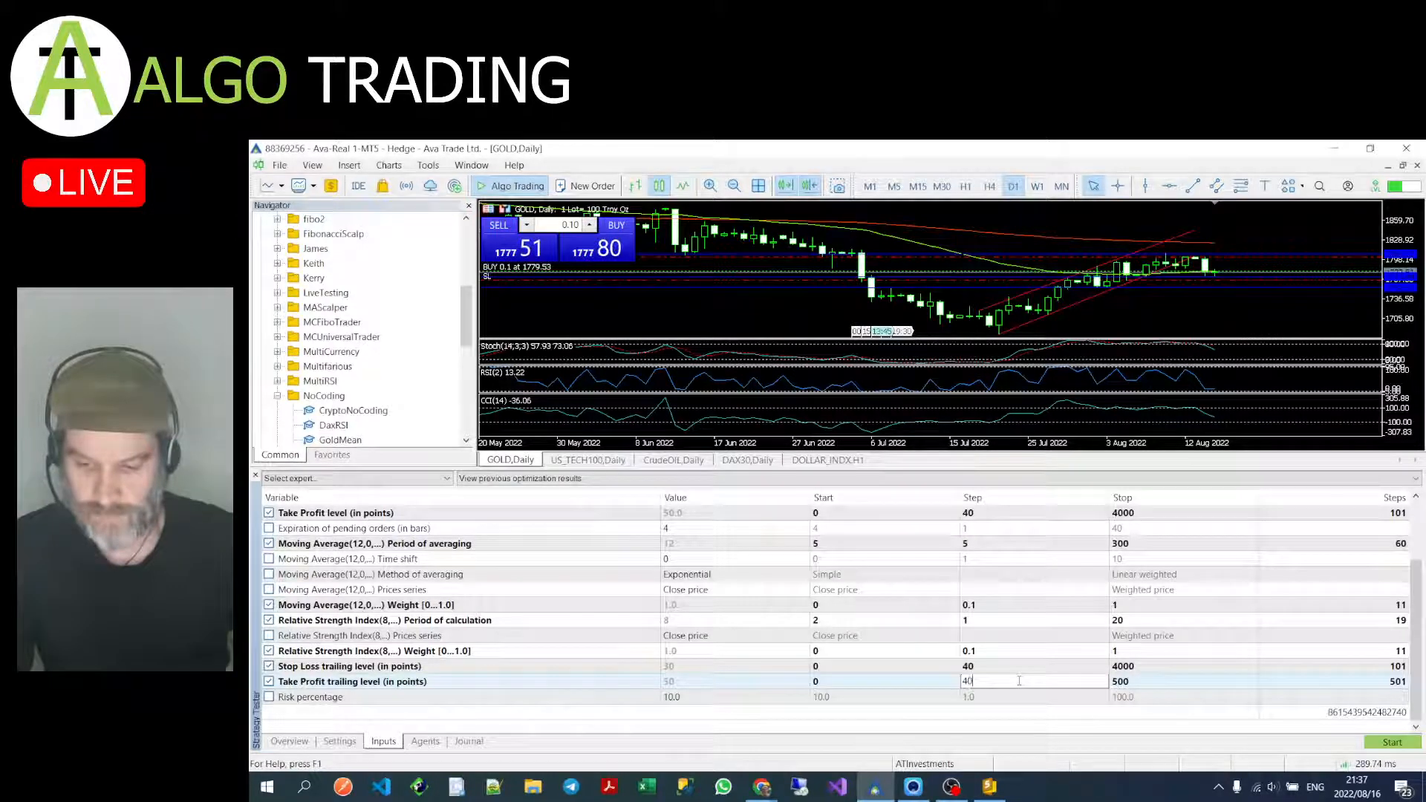
{"action": "left_click", "coordinate": [1141, 683]}
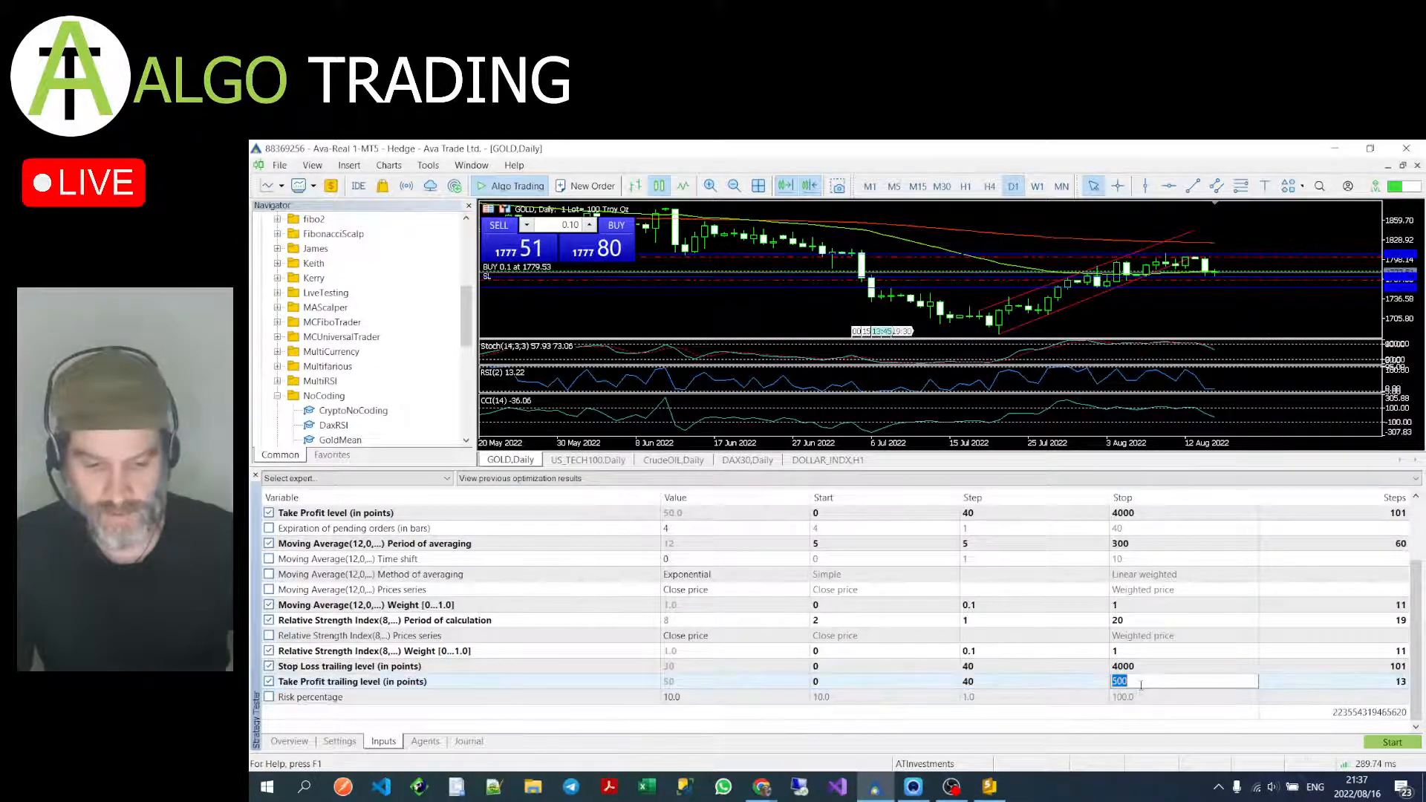
{"action": "type", "text": "400"}
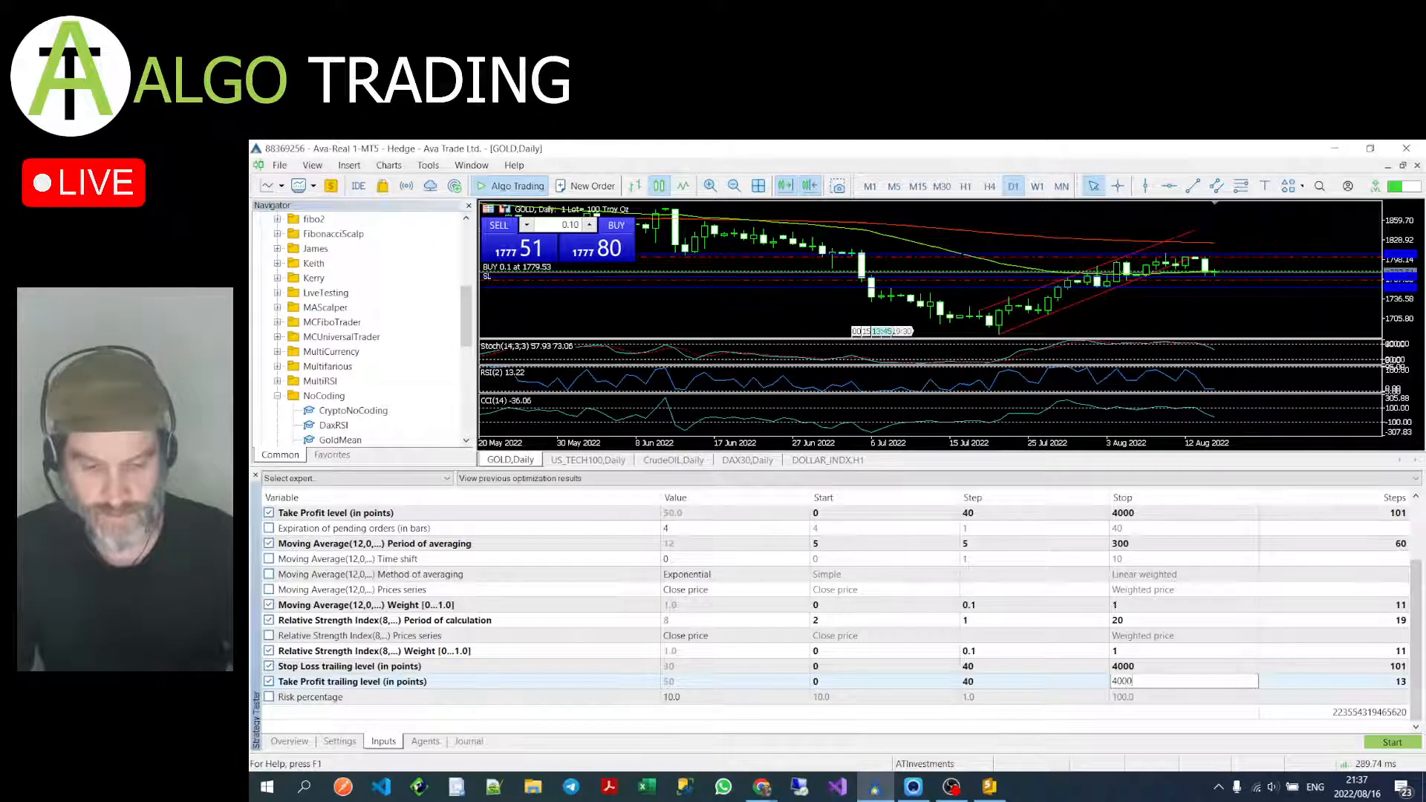
{"action": "type", "text": "0"}
{"action": "left_click", "coordinate": [1091, 713]}
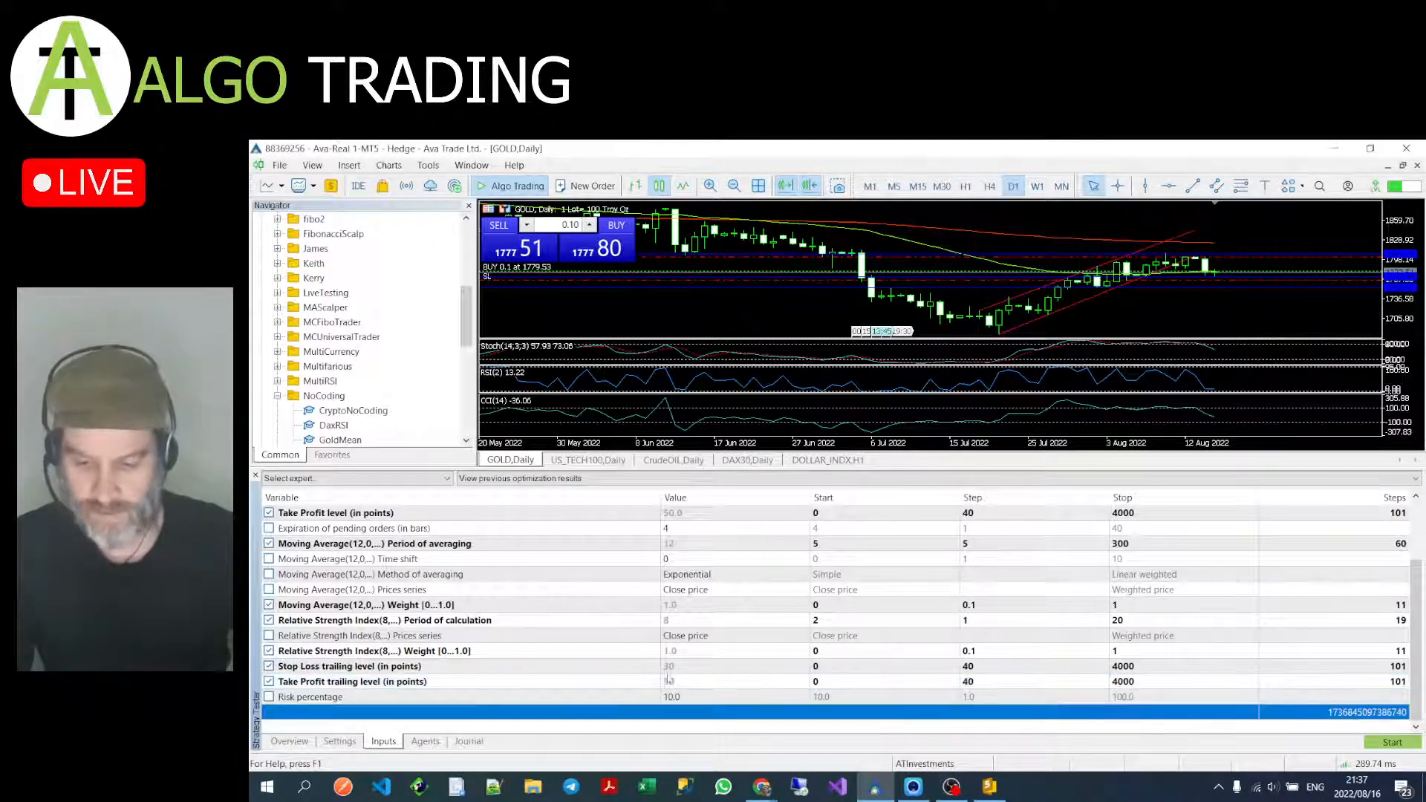
Step: Include the Risk percentage in the optimization with start value 1, step 1 and stop value 5
{"action": "left_click", "coordinate": [269, 697]}
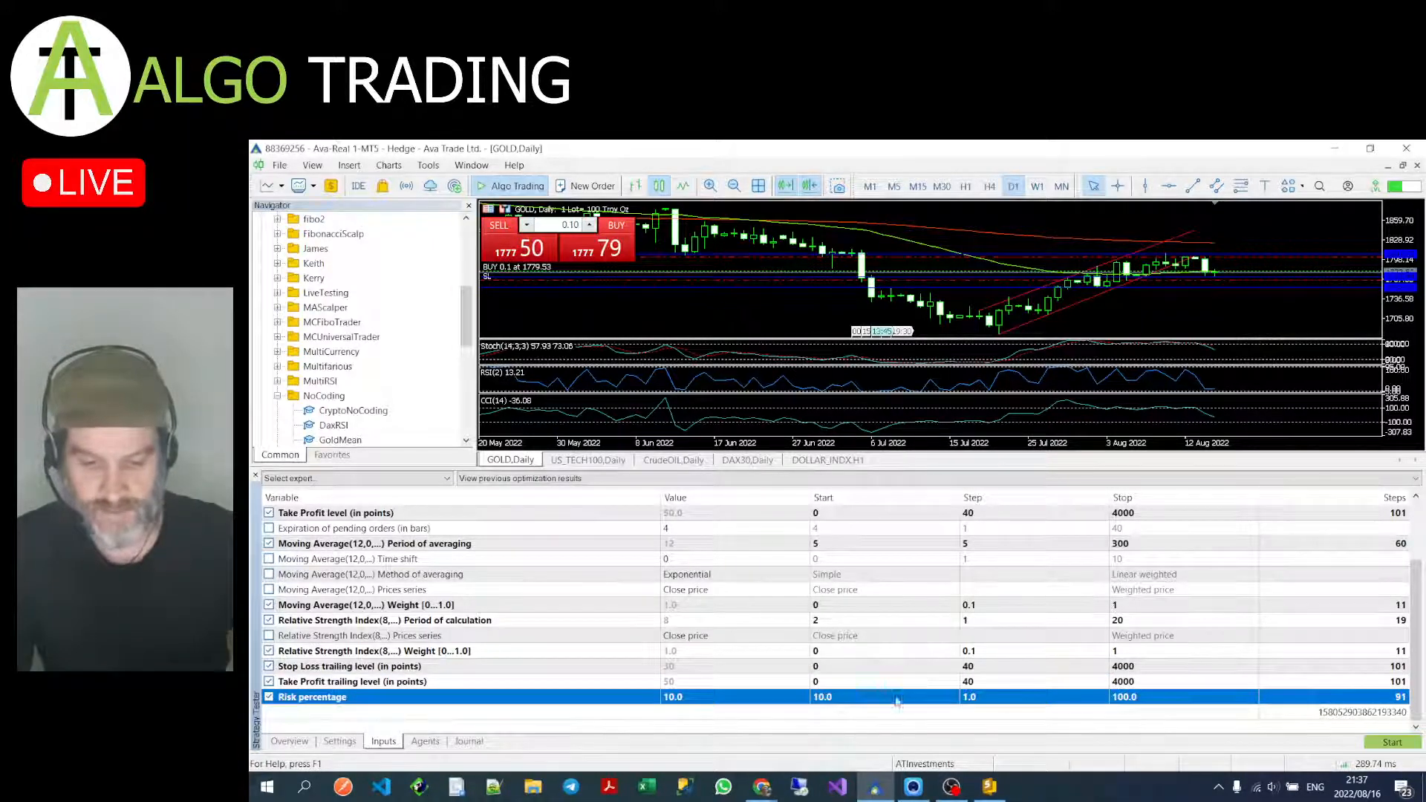
{"action": "left_click", "coordinate": [897, 701]}
{"action": "type", "text": "1"}
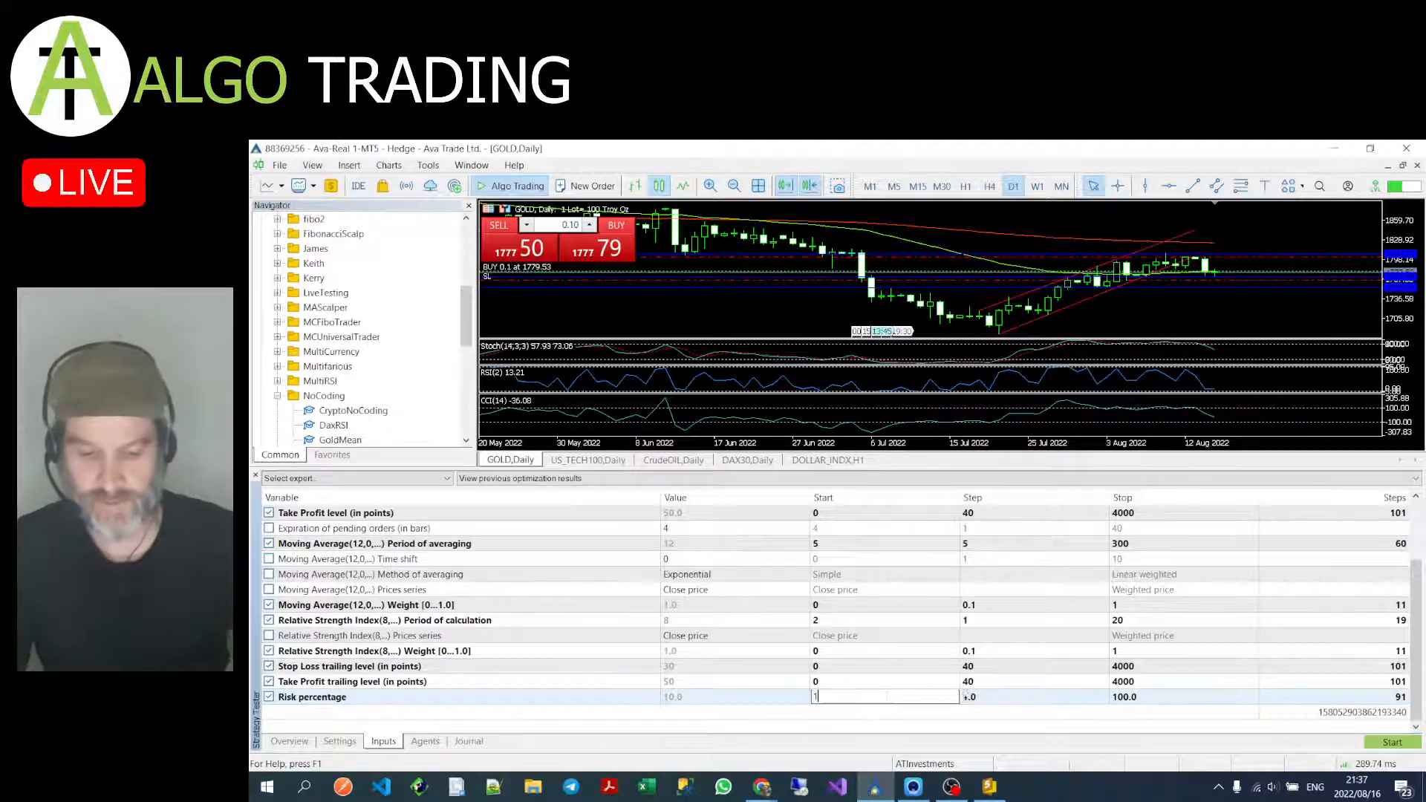
{"action": "left_click", "coordinate": [1018, 709]}
{"action": "double_click", "coordinate": [1018, 699]}
{"action": "type", "text": "1"}
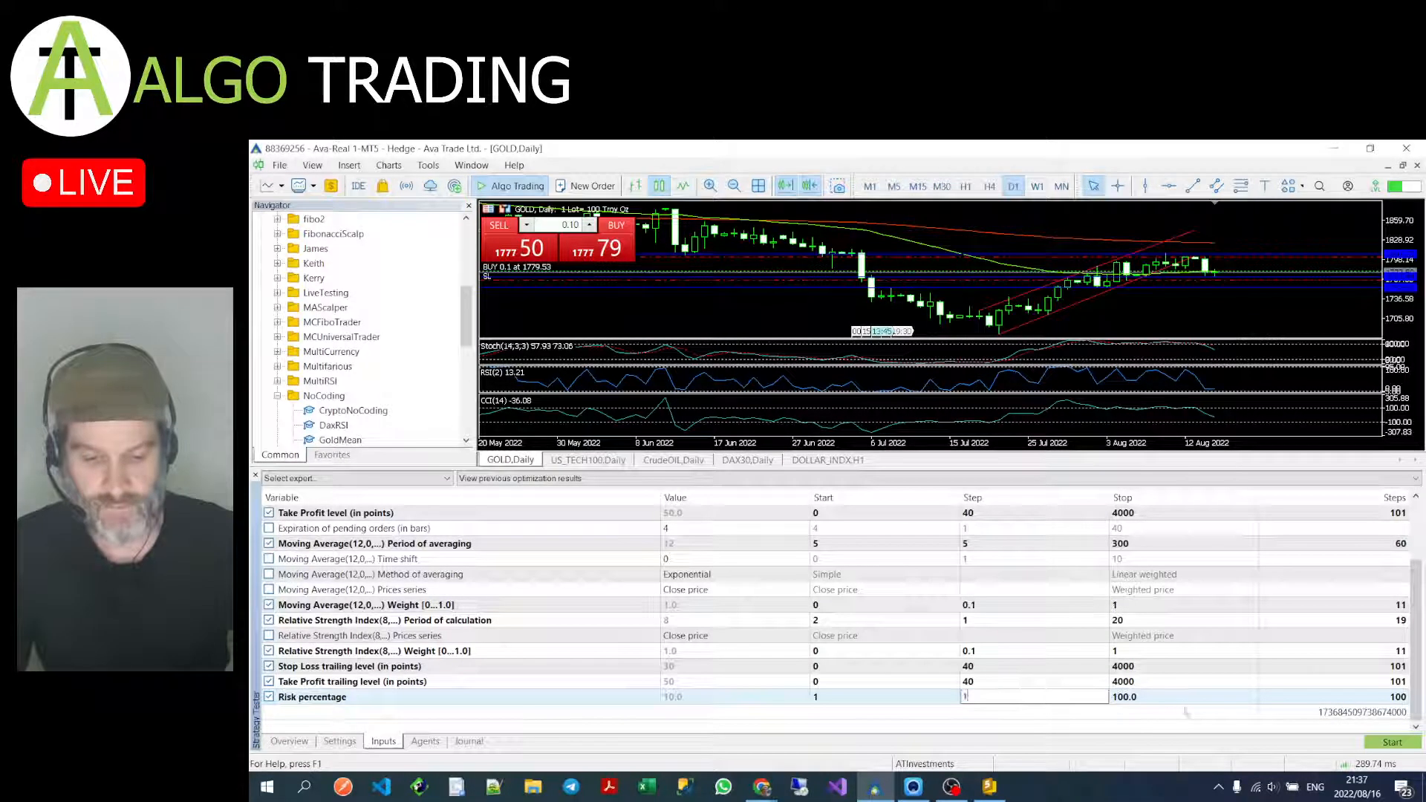
{"action": "double_click", "coordinate": [1184, 698]}
{"action": "type", "text": "5"}
{"action": "left_click", "coordinate": [1063, 712]}
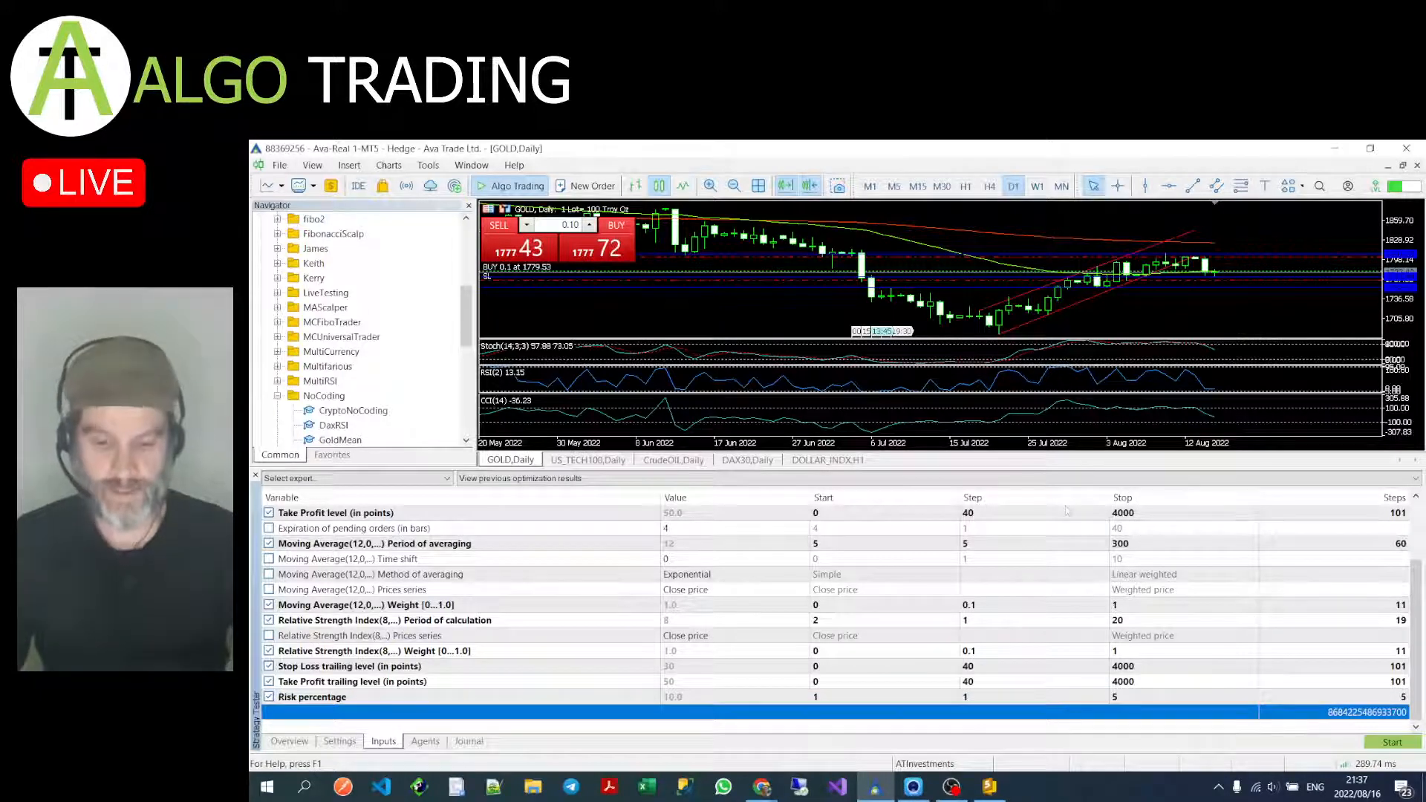
{"action": "scroll", "coordinate": [1074, 621], "scroll_direction": "up", "scroll_amount": 2}
{"action": "scroll", "coordinate": [1074, 621], "scroll_direction": "down", "scroll_amount": 2}
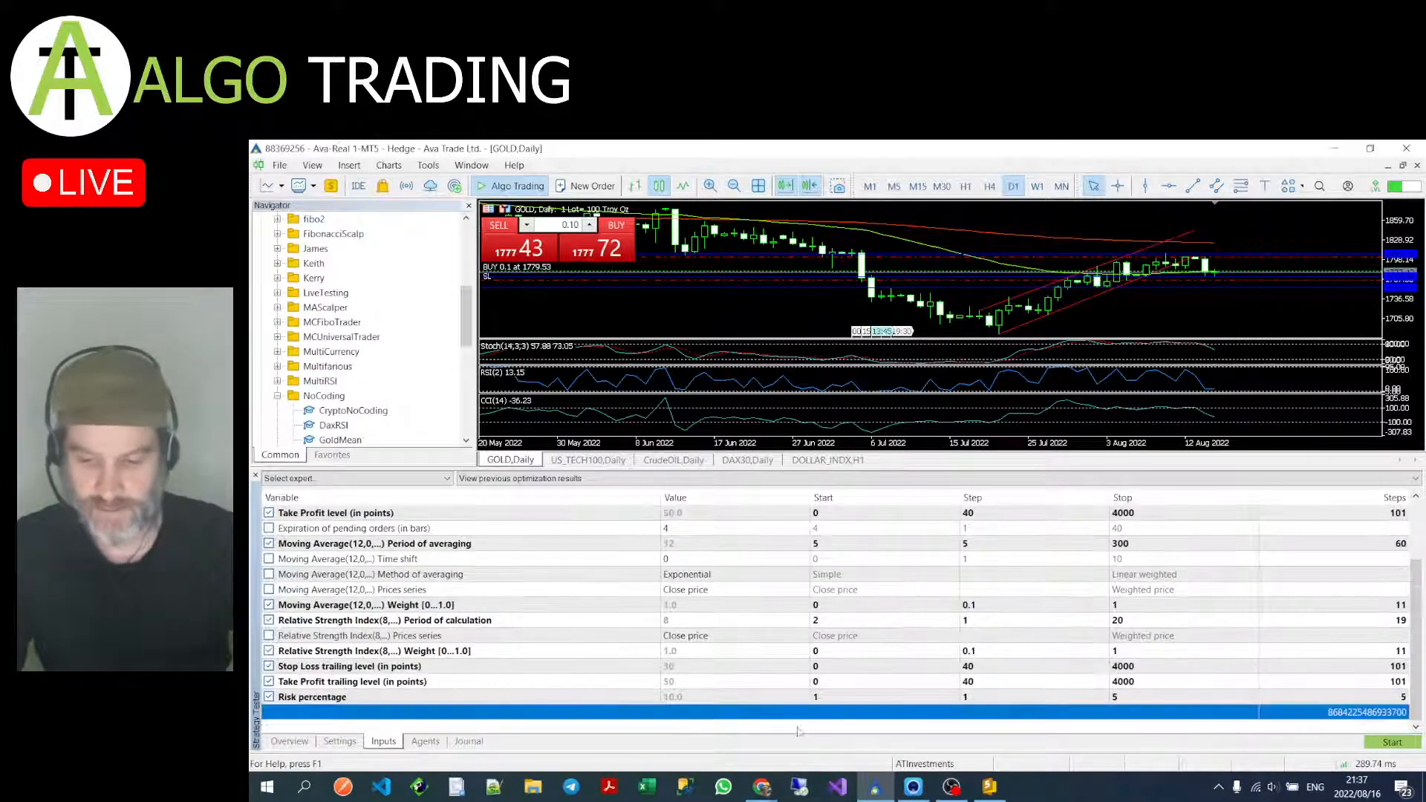
Step: Check the available MQL5 Cloud Network agents and the MQL5 account balance for paying for them
{"action": "left_click", "coordinate": [426, 741]}
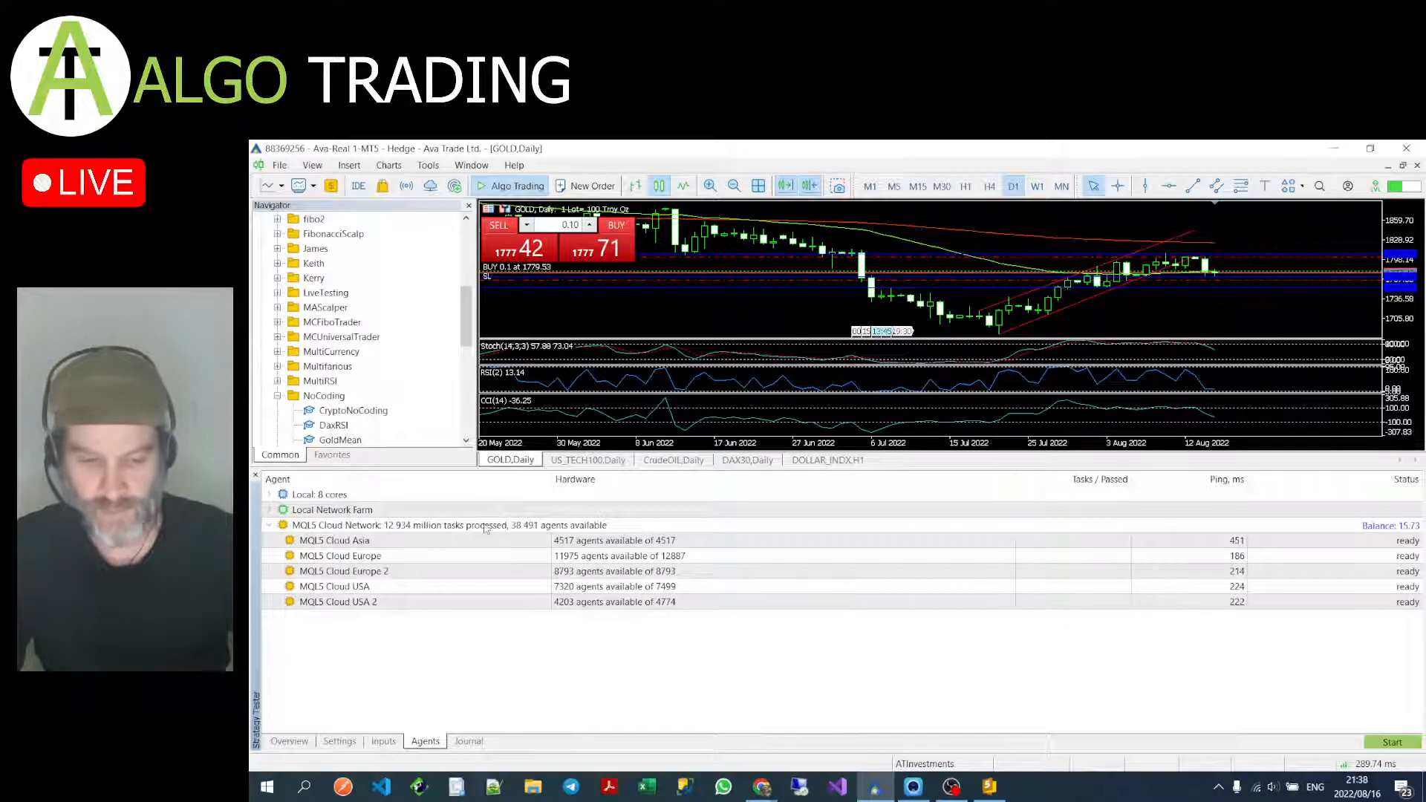
{"action": "left_click", "coordinate": [484, 526]}
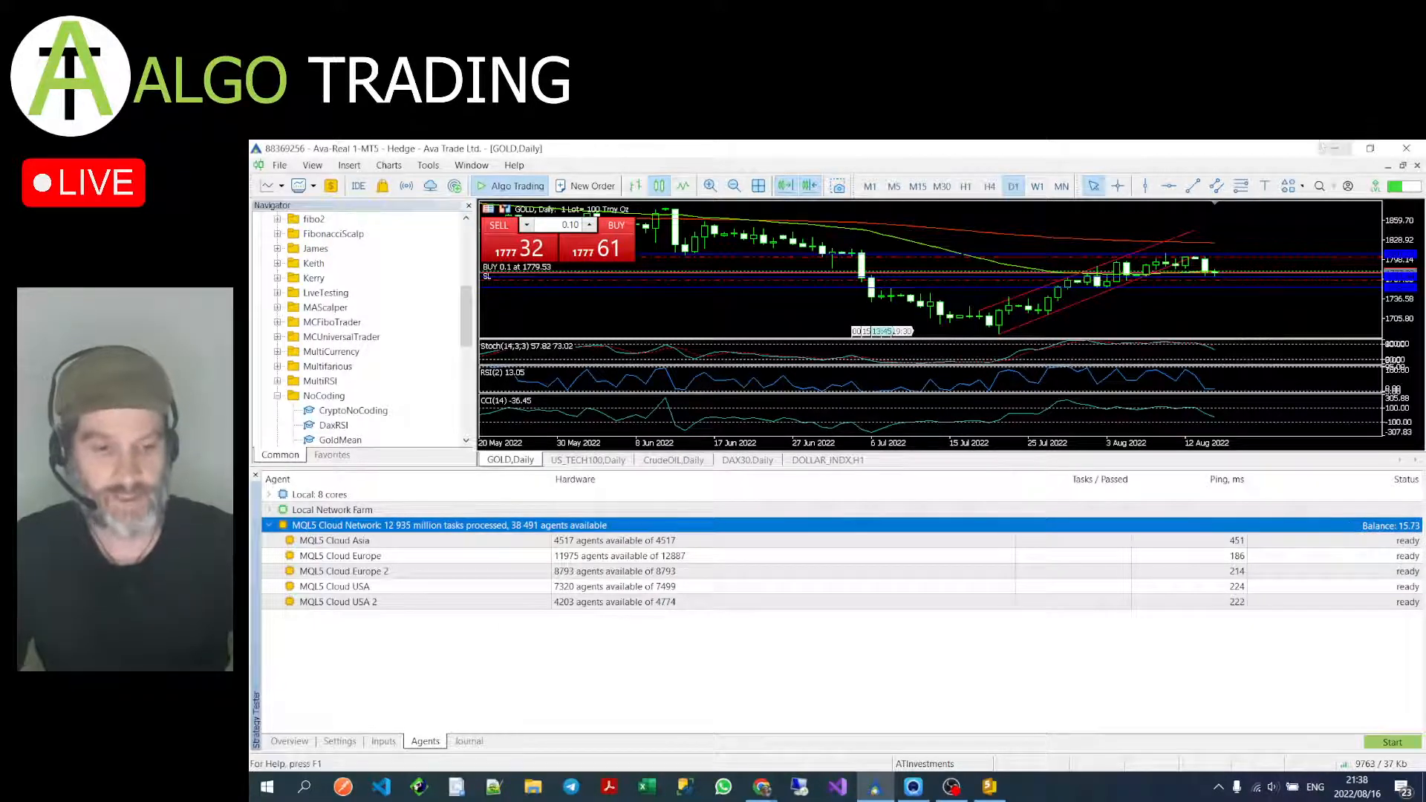
{"action": "left_click", "coordinate": [1348, 187]}
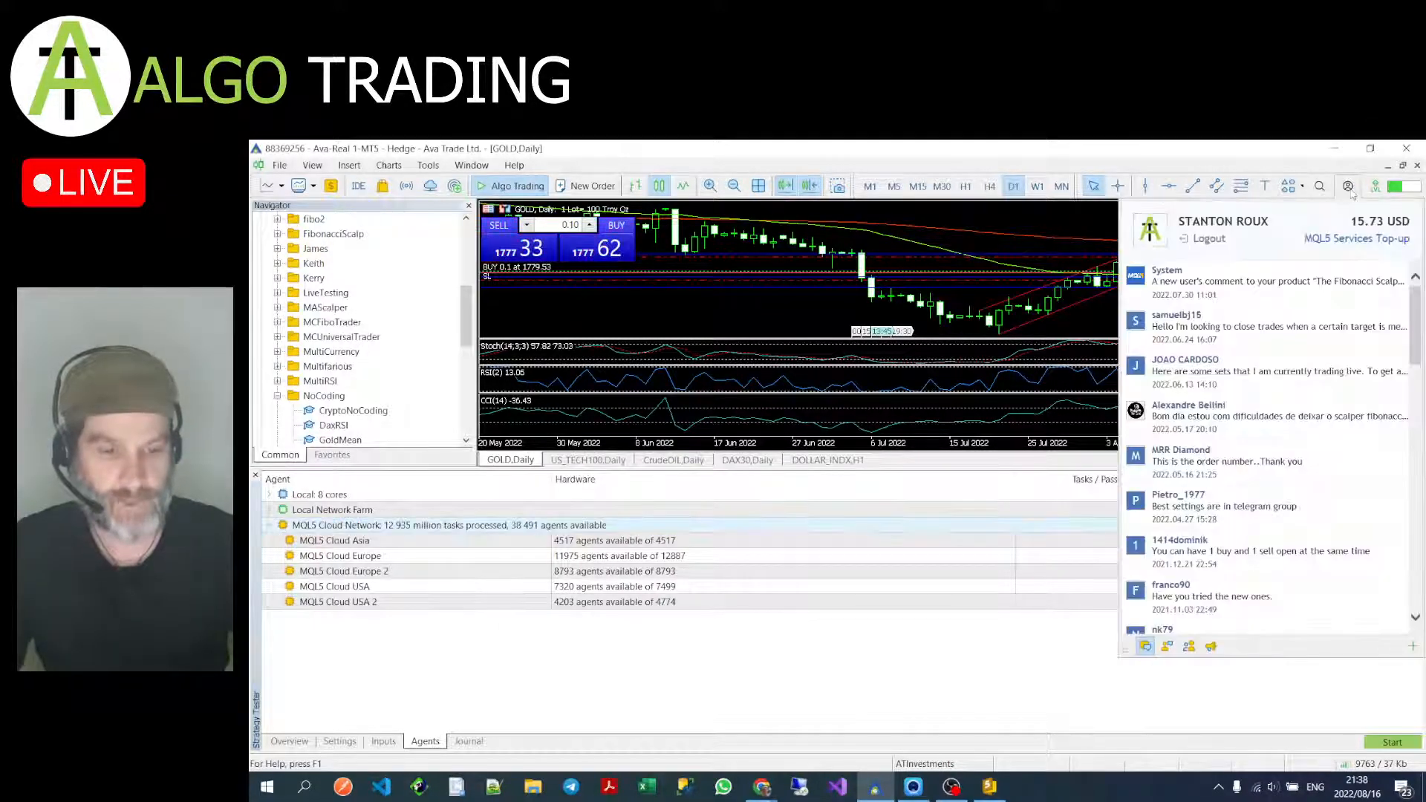
{"action": "left_click", "coordinate": [1022, 647]}
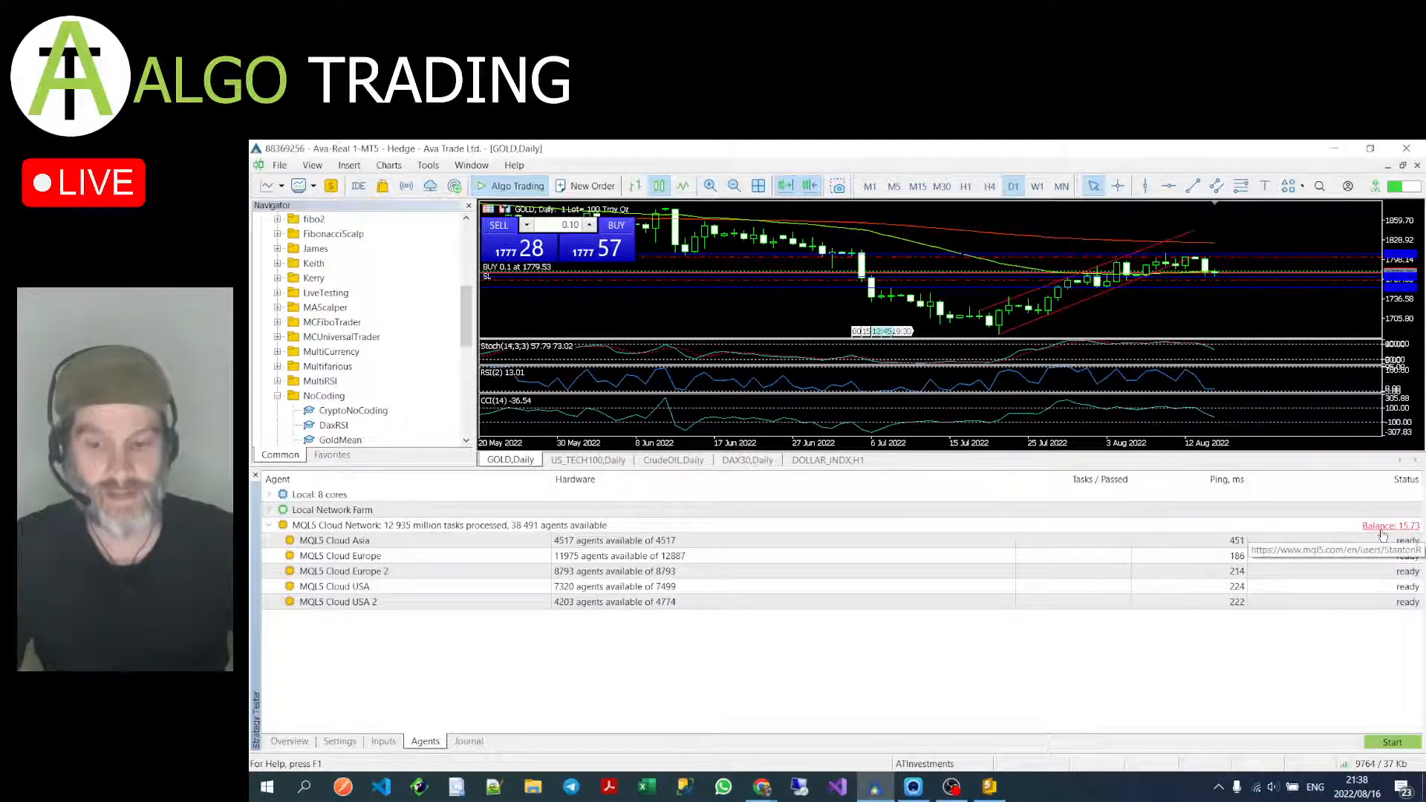
Step: Review the optimization modes in the tester settings and keep the fast genetic based algorithm selected
{"action": "left_click", "coordinate": [339, 741]}
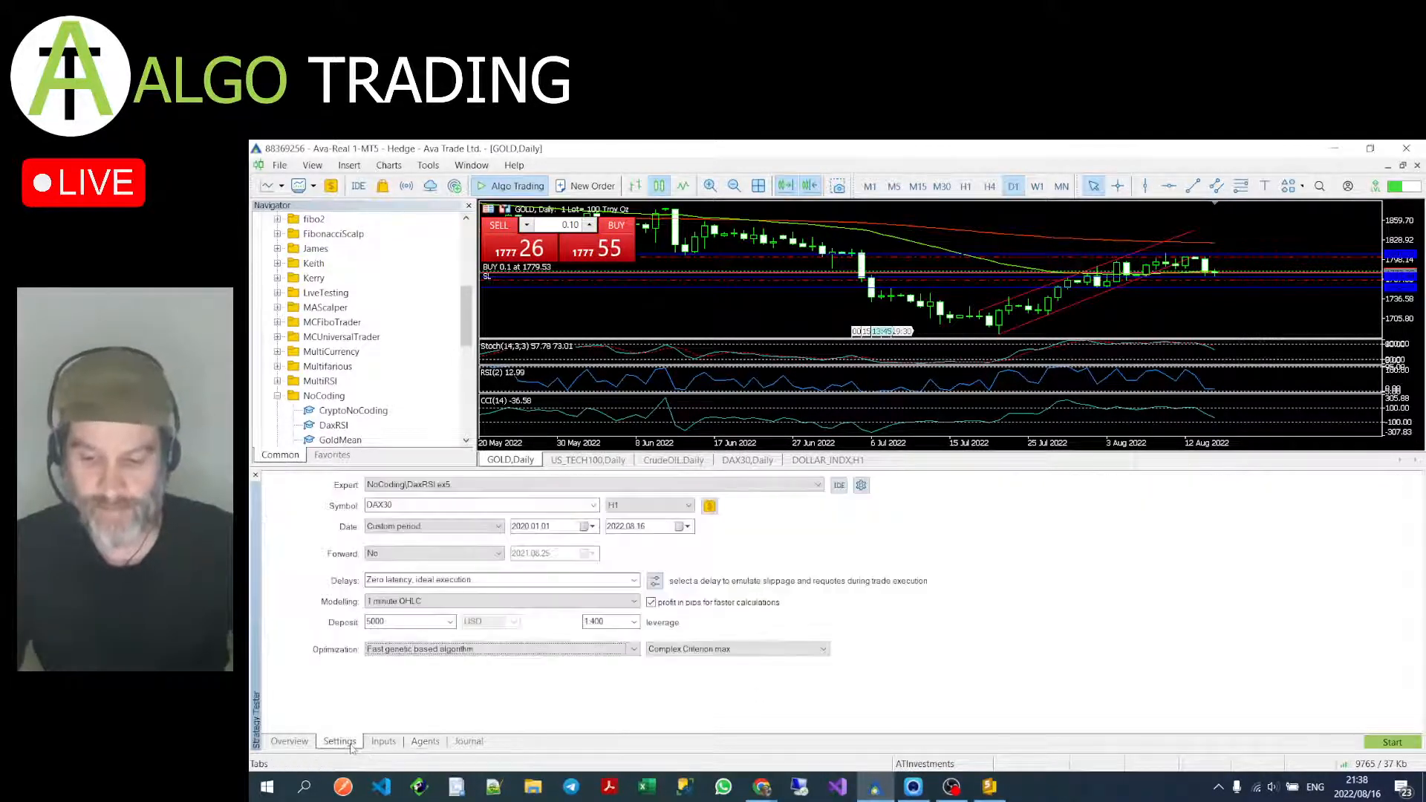
{"action": "left_click", "coordinate": [512, 653]}
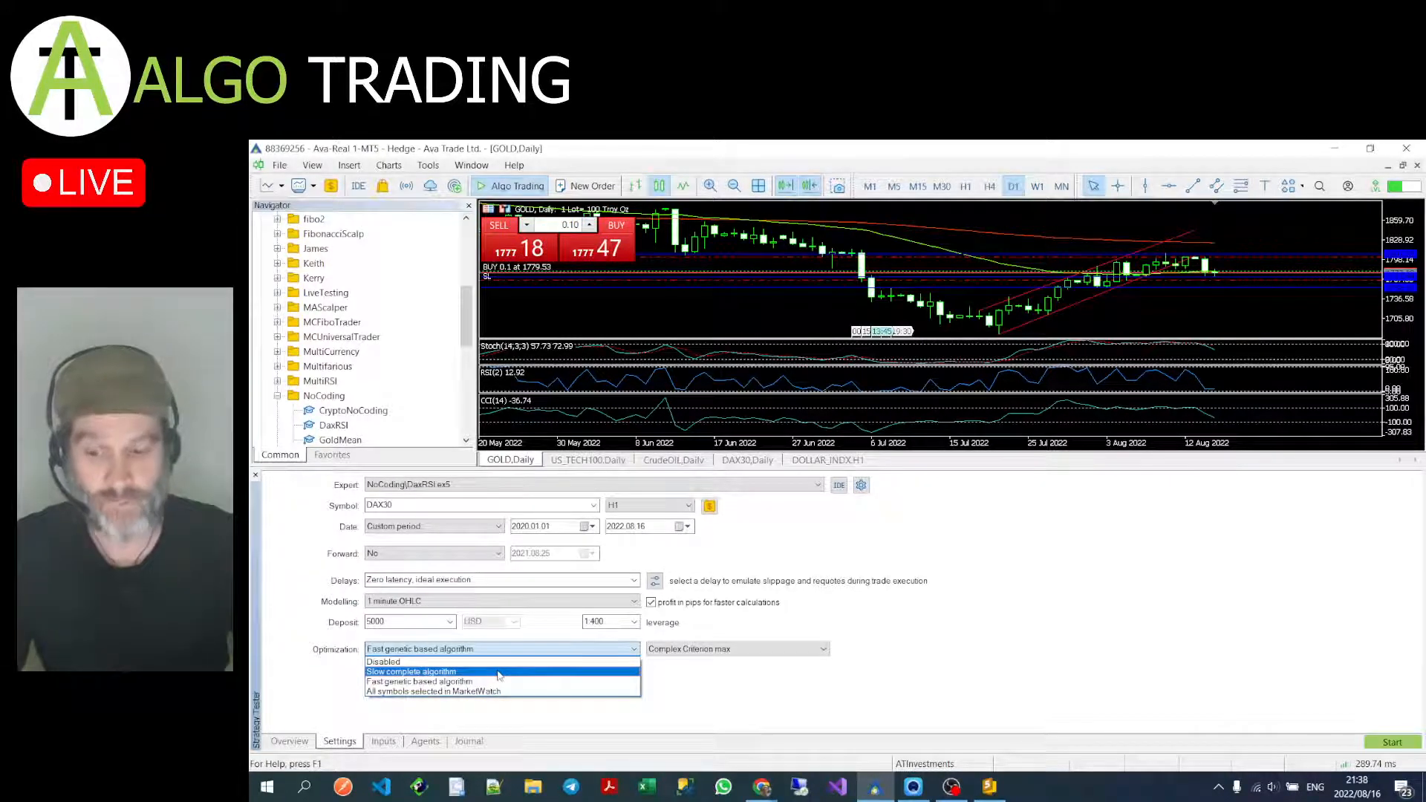
{"action": "left_click", "coordinate": [490, 681]}
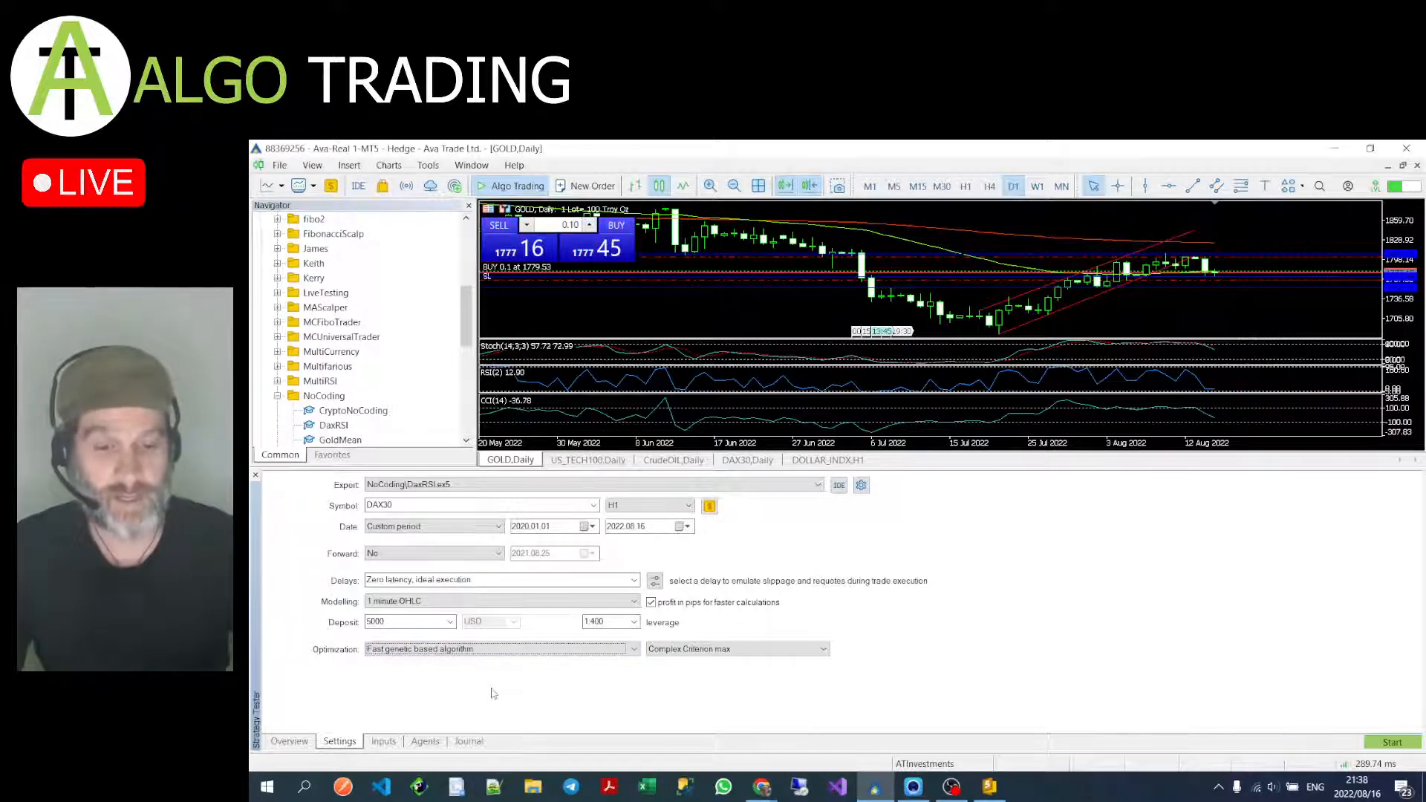
{"action": "left_click", "coordinate": [466, 653]}
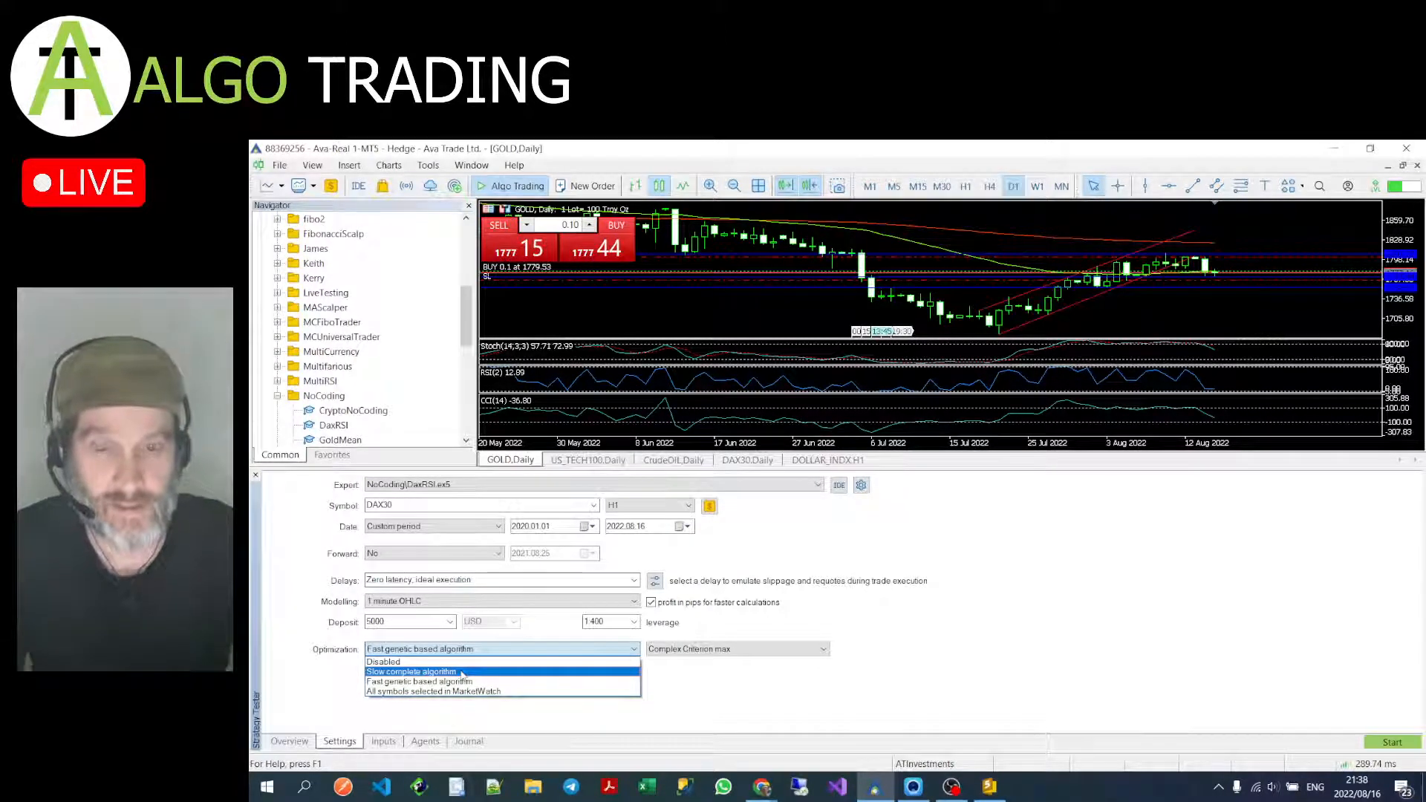
{"action": "left_click", "coordinate": [520, 681]}
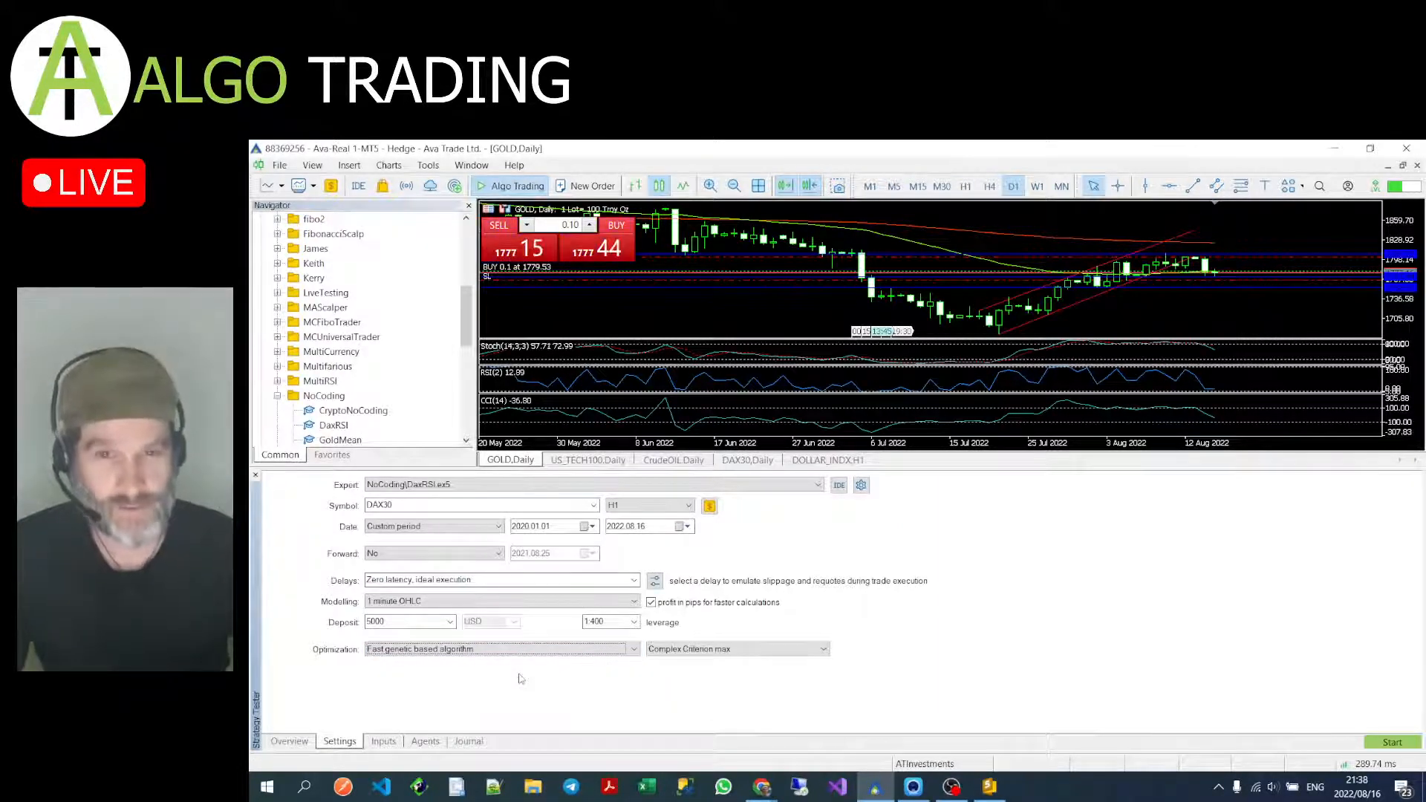
{"action": "left_click", "coordinate": [512, 650]}
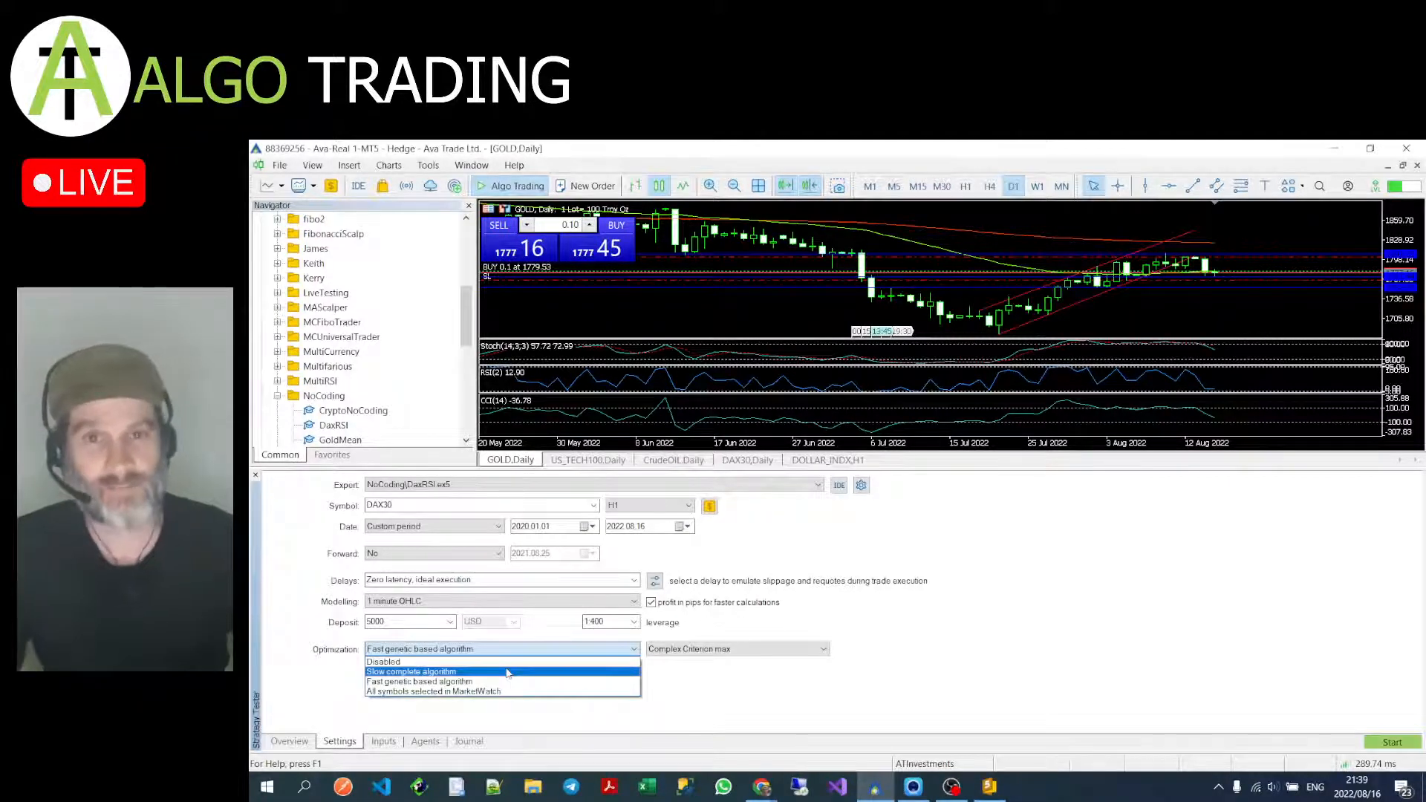
{"action": "left_click", "coordinate": [459, 683]}
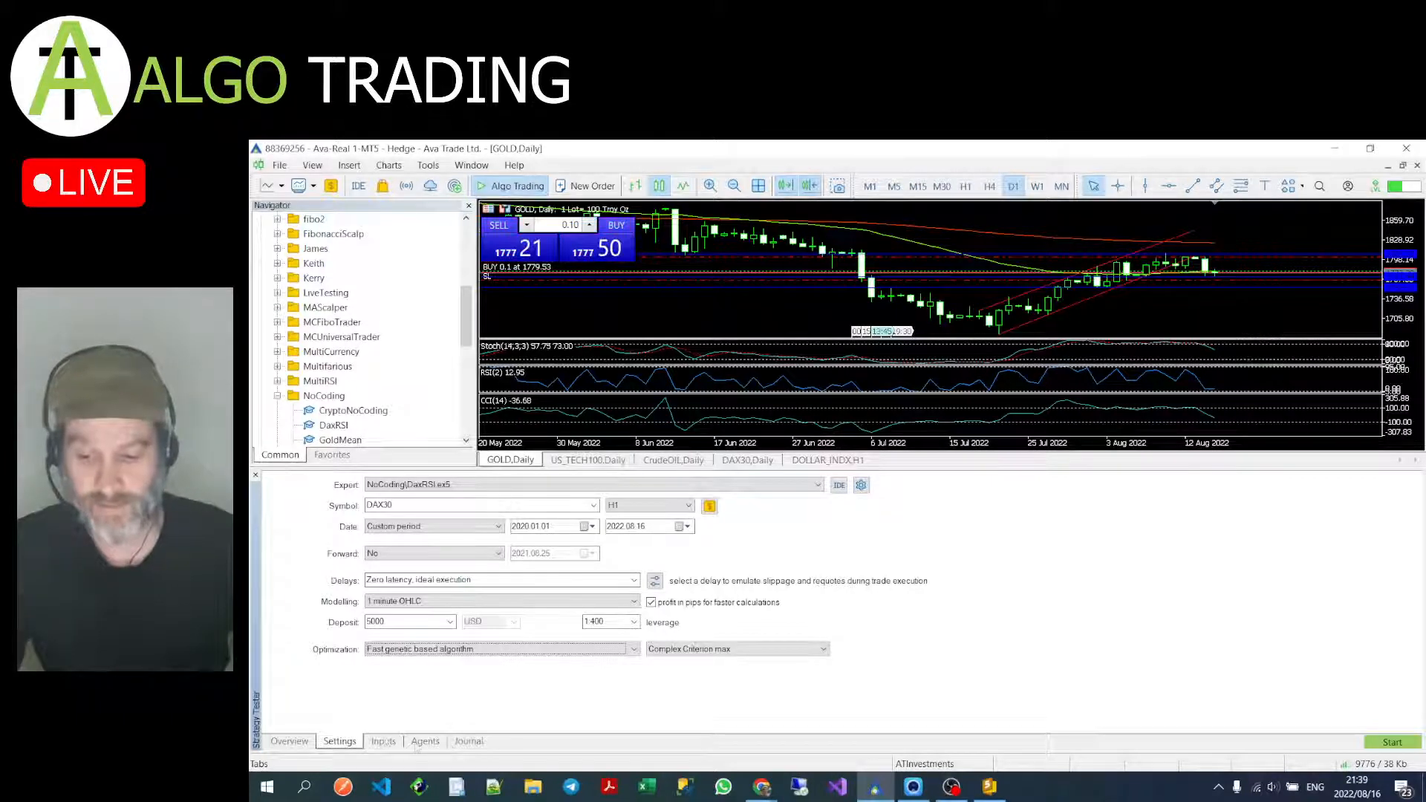
Step: Recheck the tester inputs and settings and start the DaxRSI optimization on DAX30 H1
{"action": "left_click", "coordinate": [425, 742]}
{"action": "left_click", "coordinate": [385, 742]}
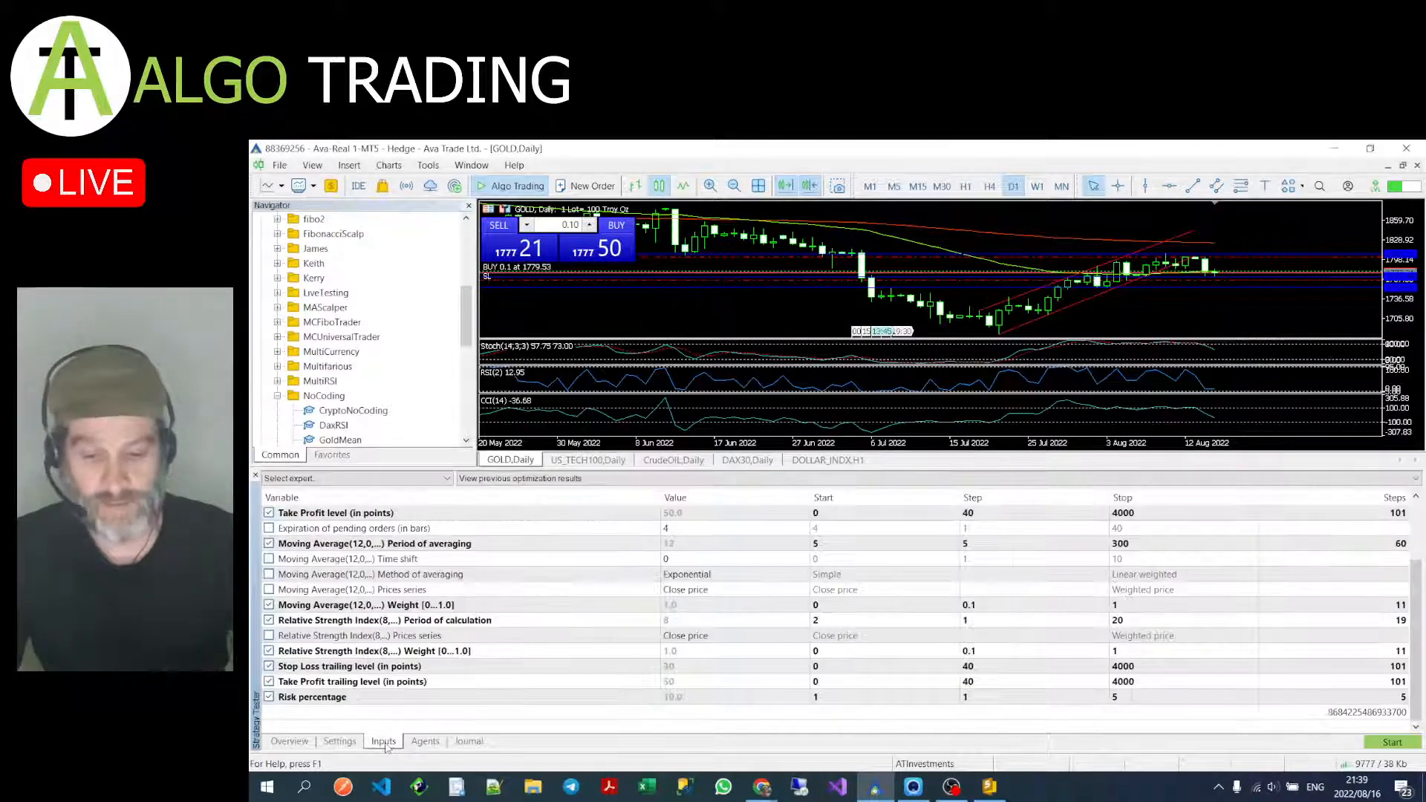
{"action": "left_click", "coordinate": [340, 742]}
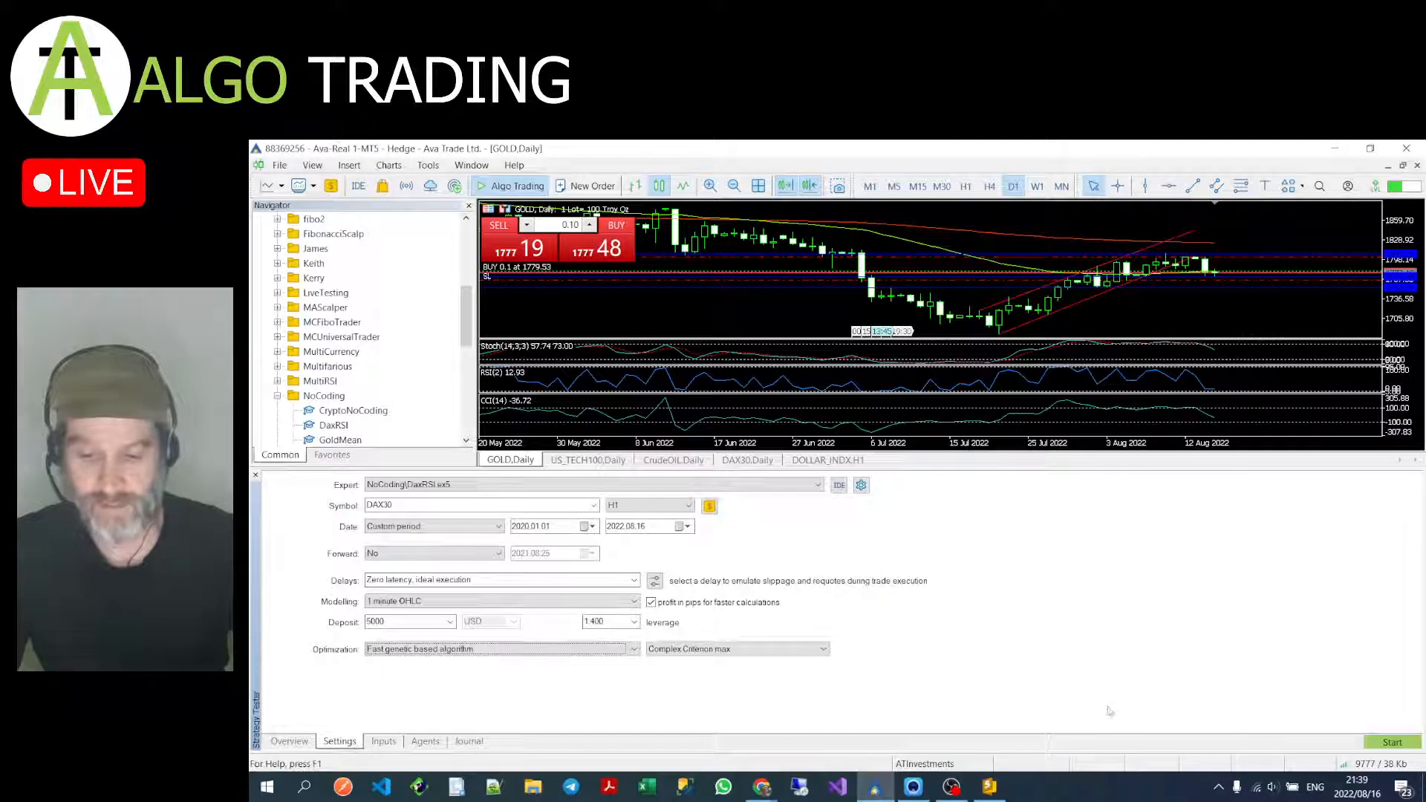
{"action": "left_click", "coordinate": [1393, 742]}
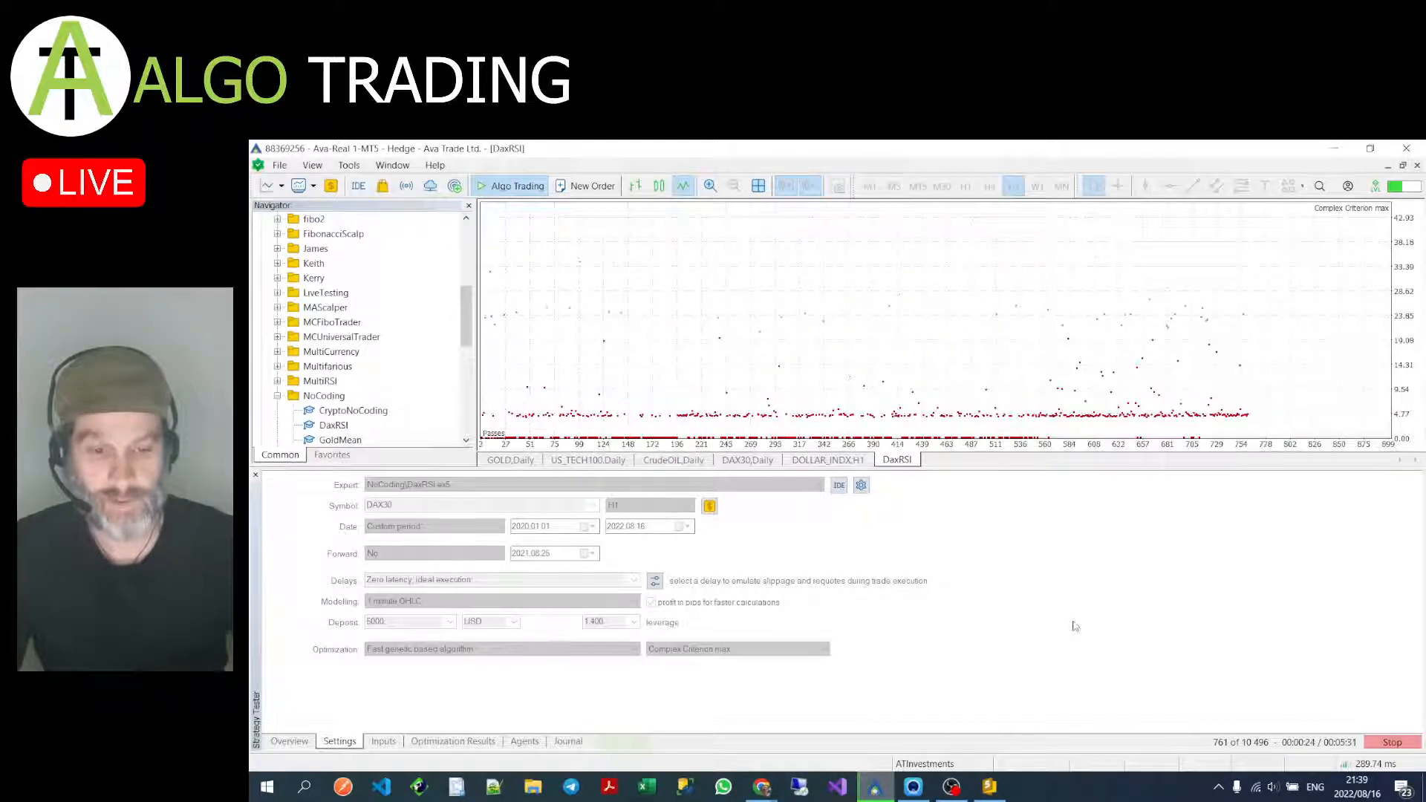
Step: Monitor the running optimization by examining the cloud agents' task progress and the incoming optimization results
{"action": "left_click", "coordinate": [528, 743]}
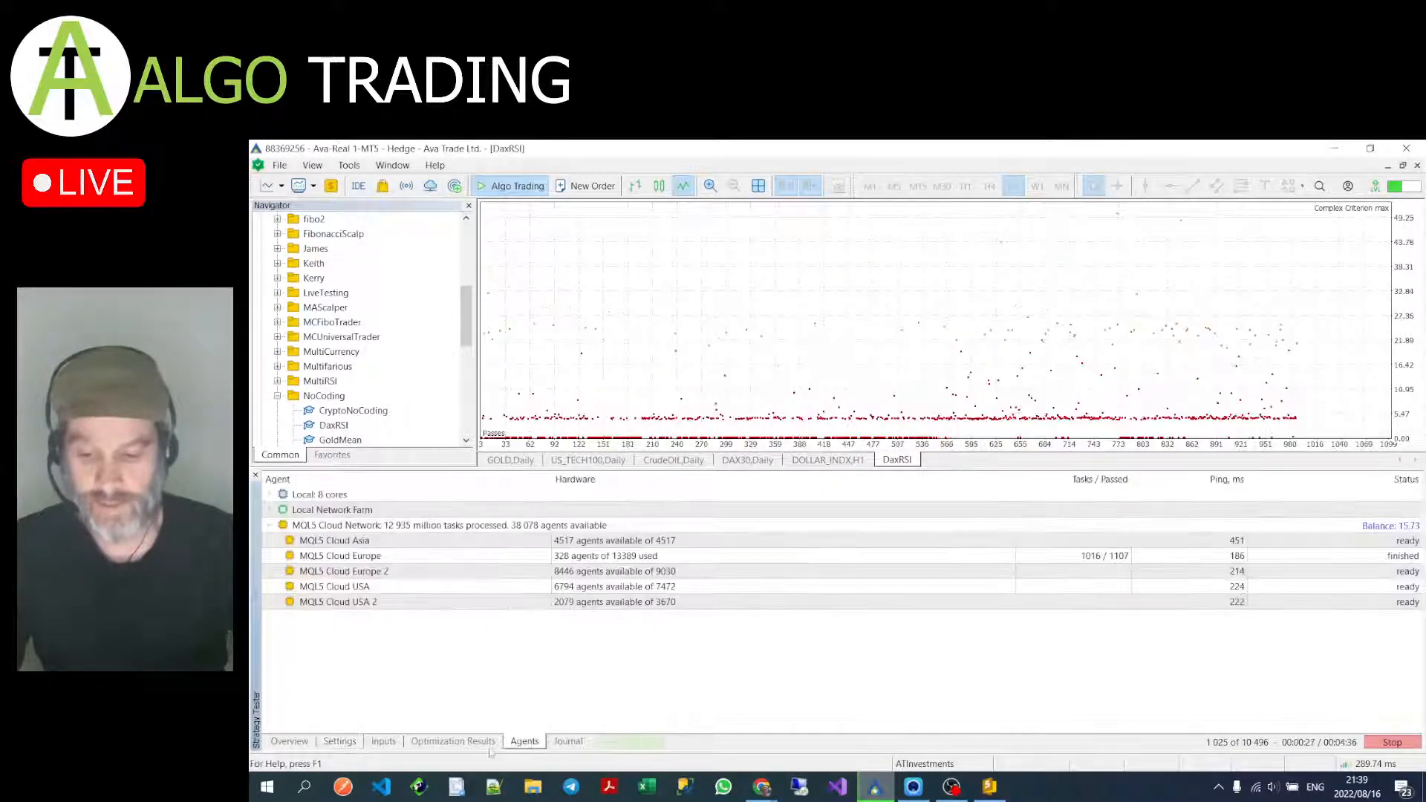
{"action": "left_click", "coordinate": [453, 742]}
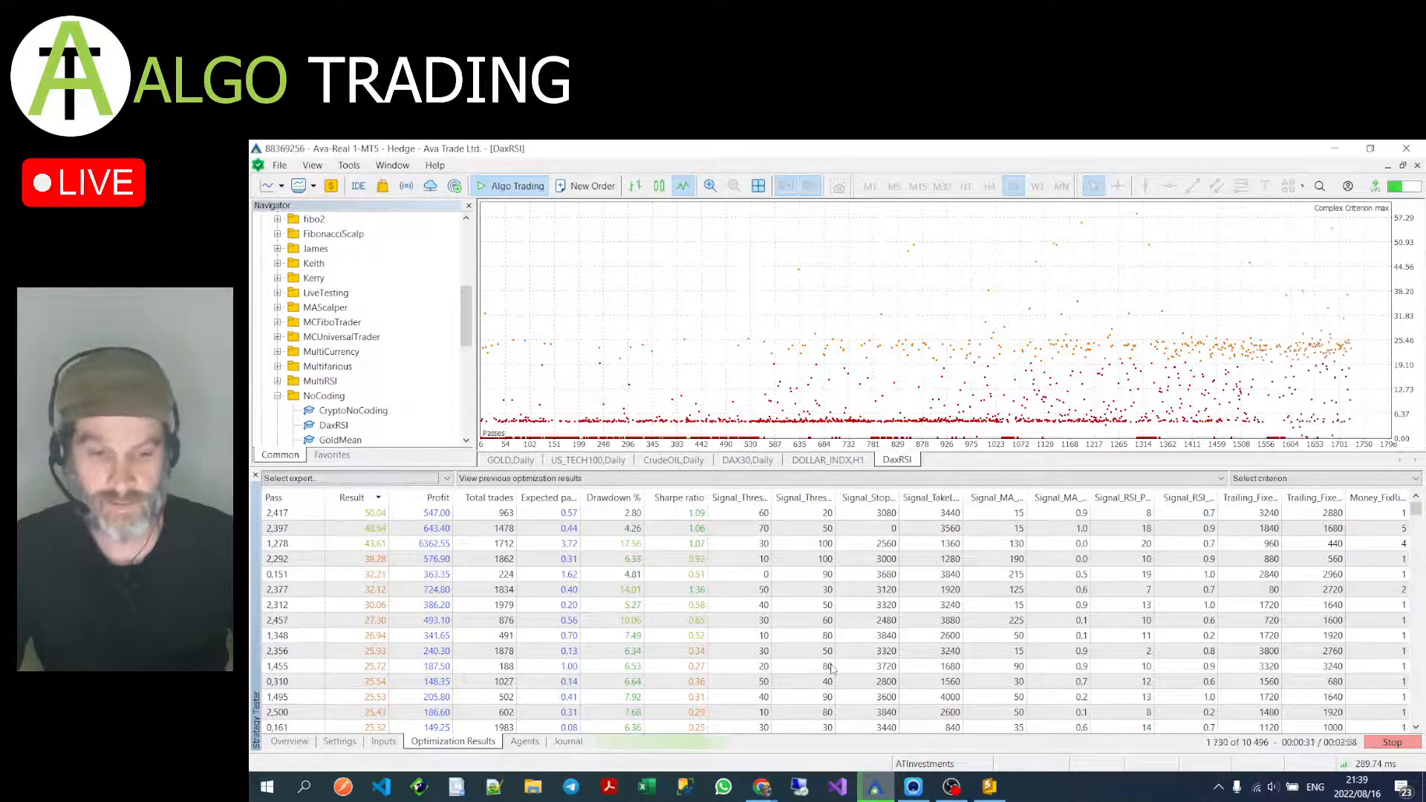
{"action": "left_click", "coordinate": [529, 743]}
{"action": "left_click", "coordinate": [481, 743]}
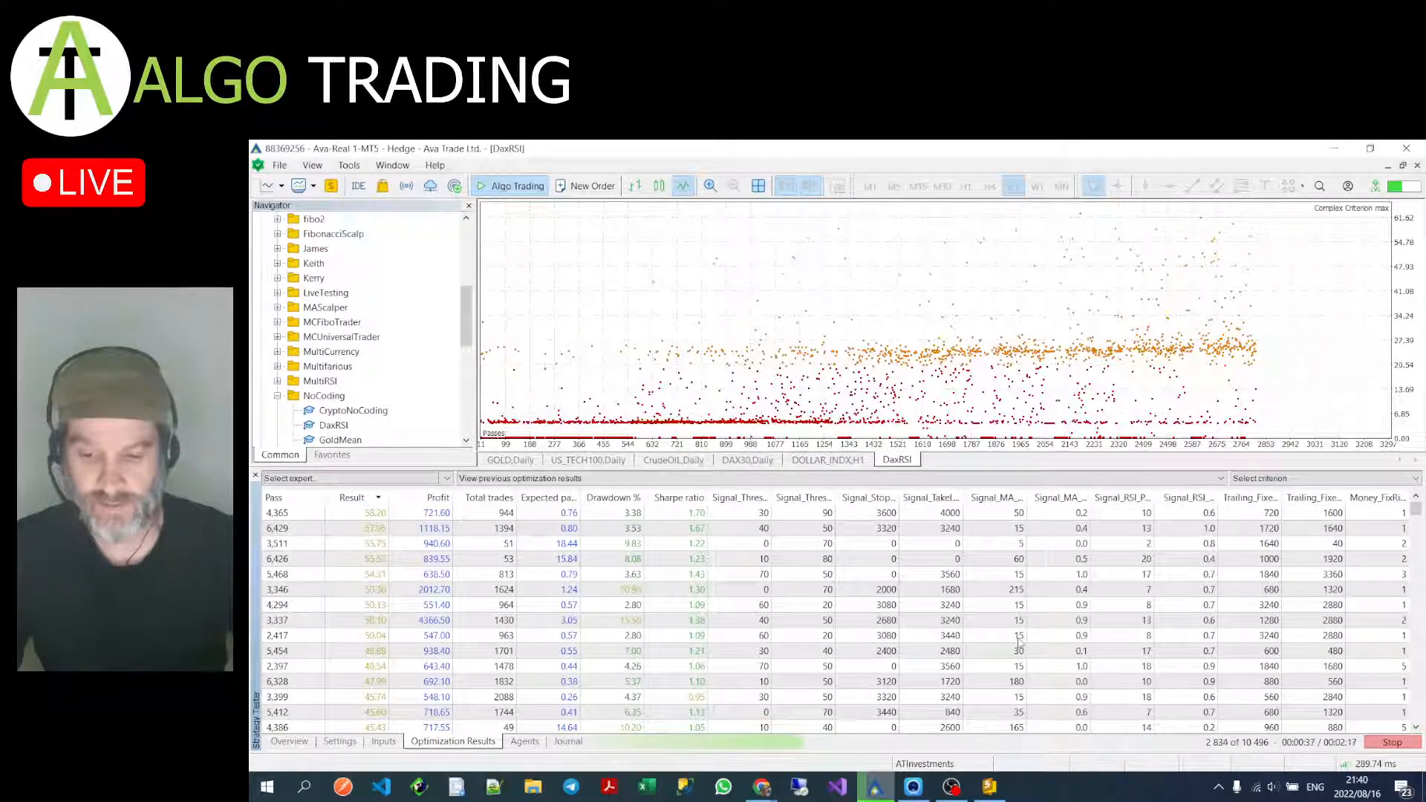
{"action": "left_click", "coordinate": [524, 741]}
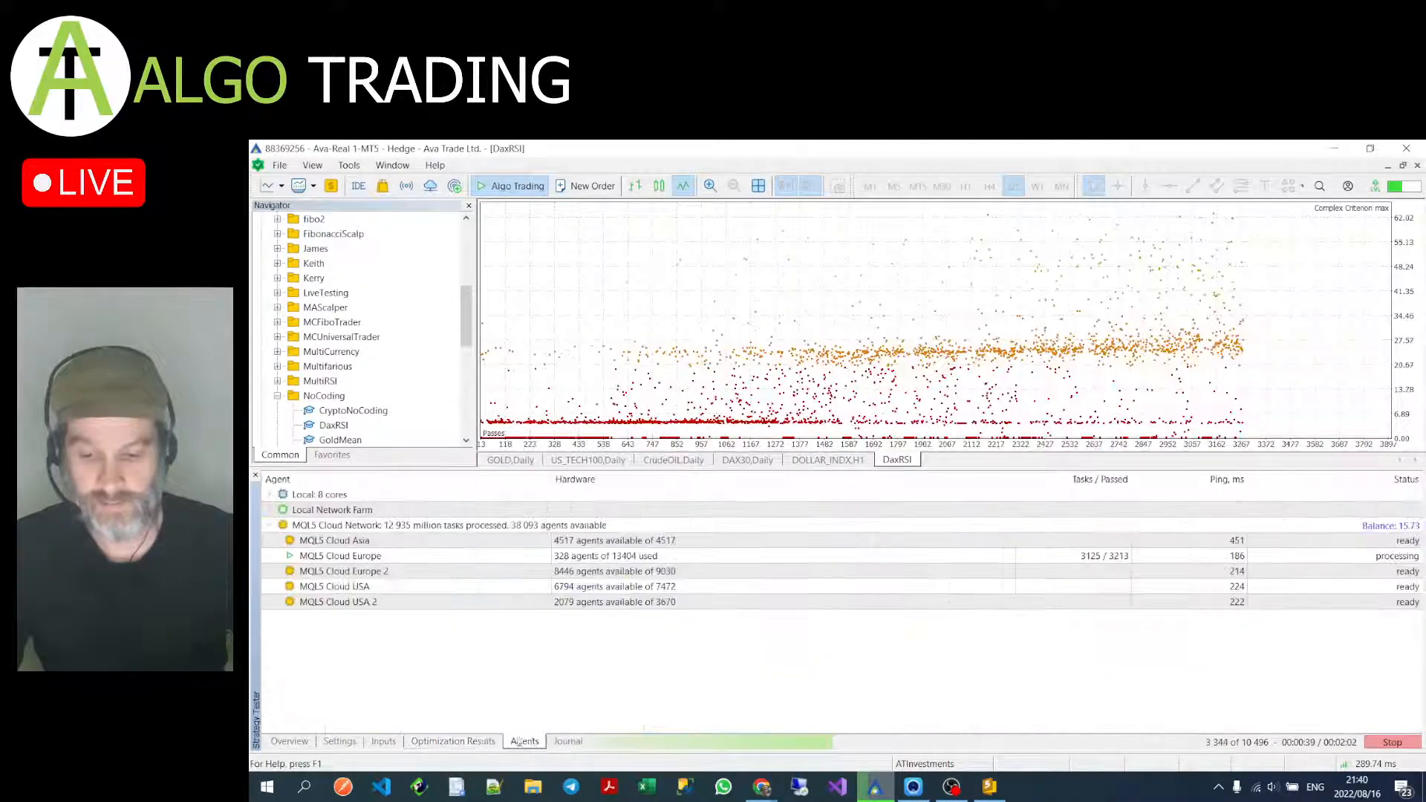
{"action": "left_click", "coordinate": [482, 741]}
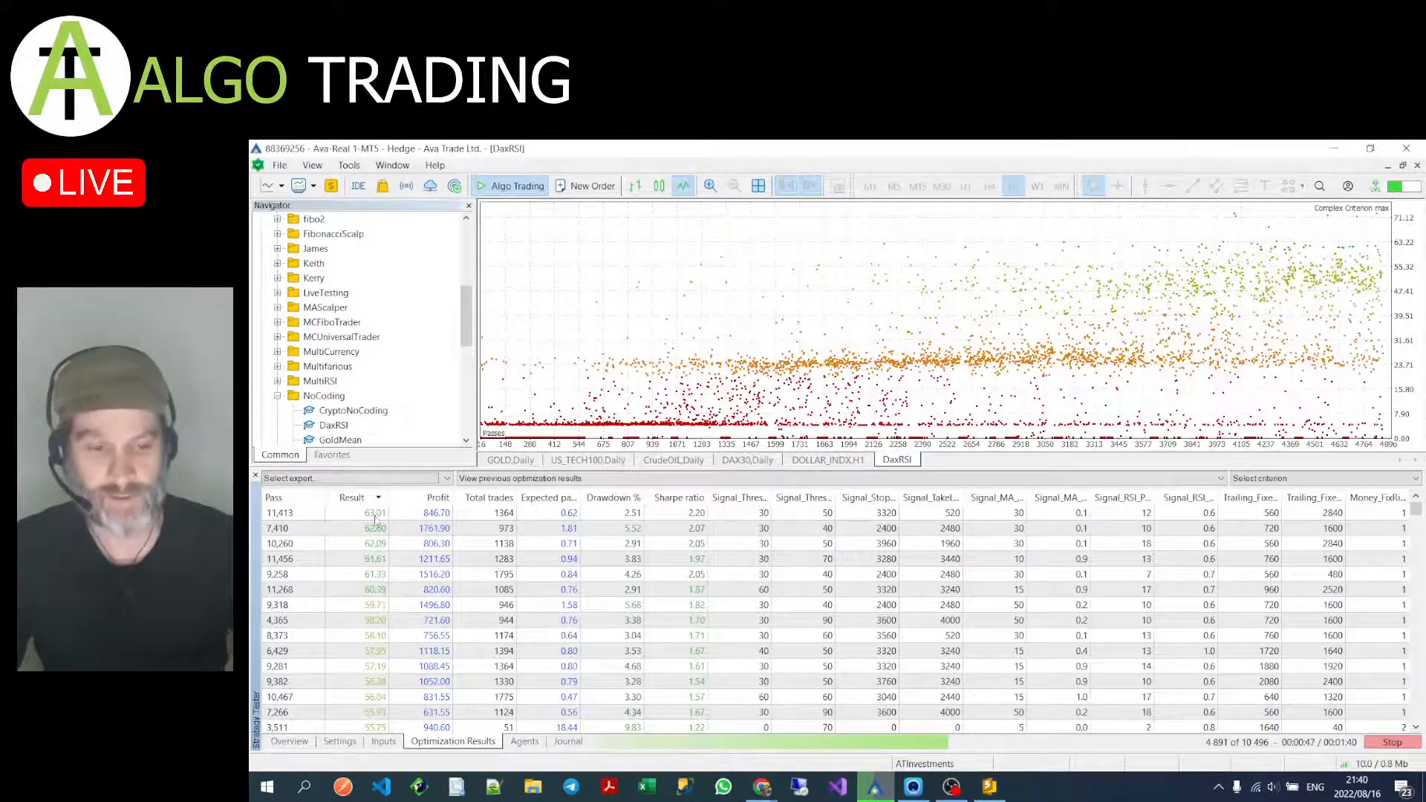
{"action": "left_click", "coordinate": [525, 741]}
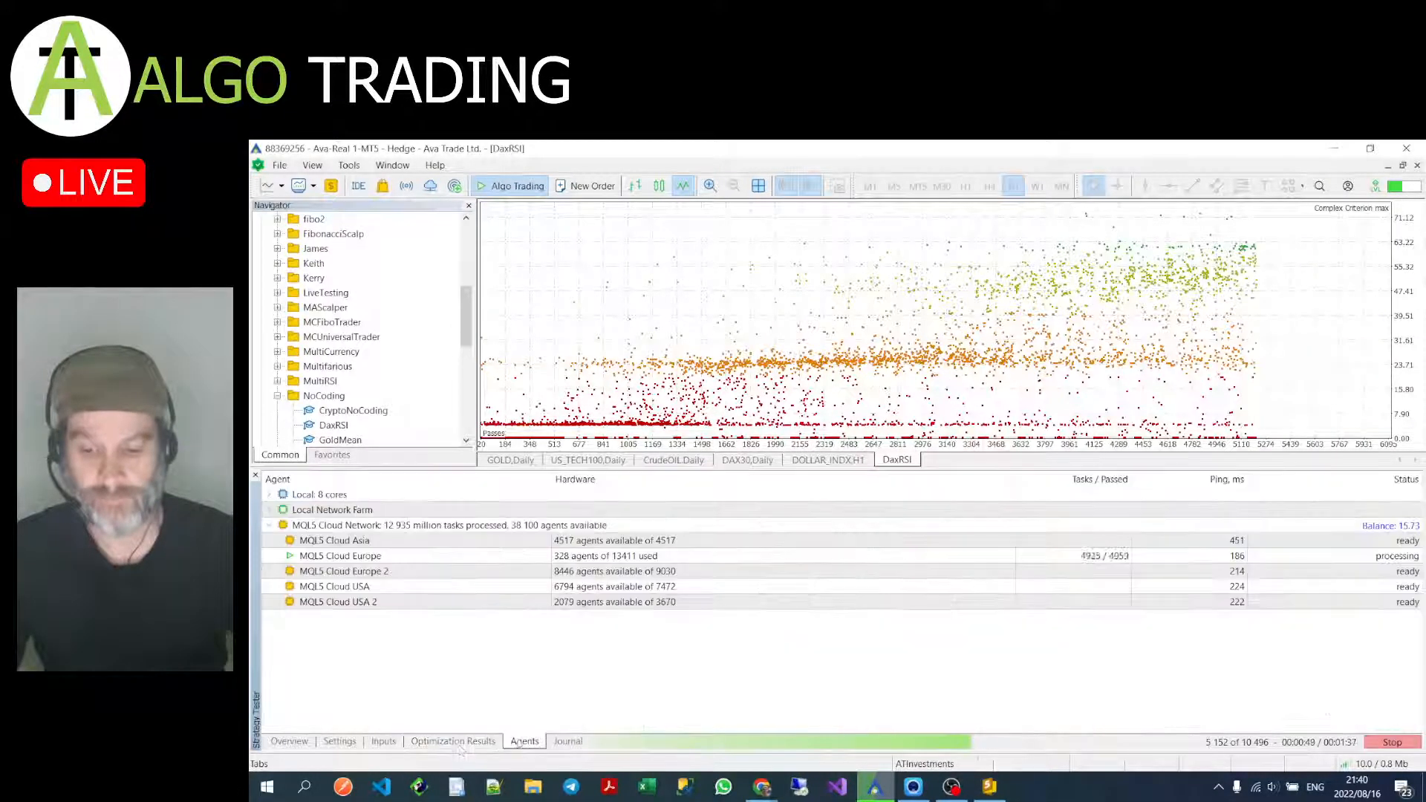
{"action": "left_click", "coordinate": [455, 742]}
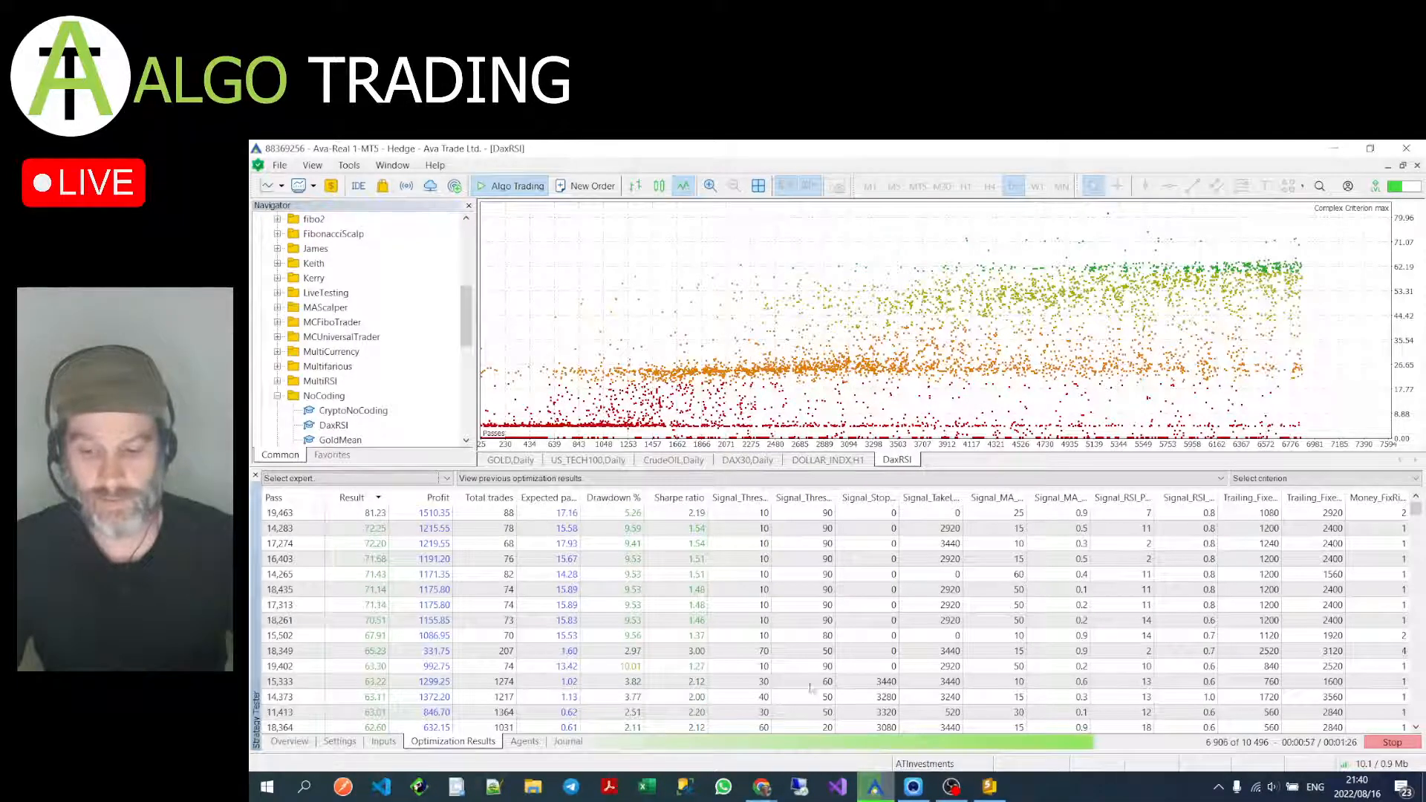
{"action": "left_click", "coordinate": [525, 741]}
{"action": "left_click", "coordinate": [453, 742]}
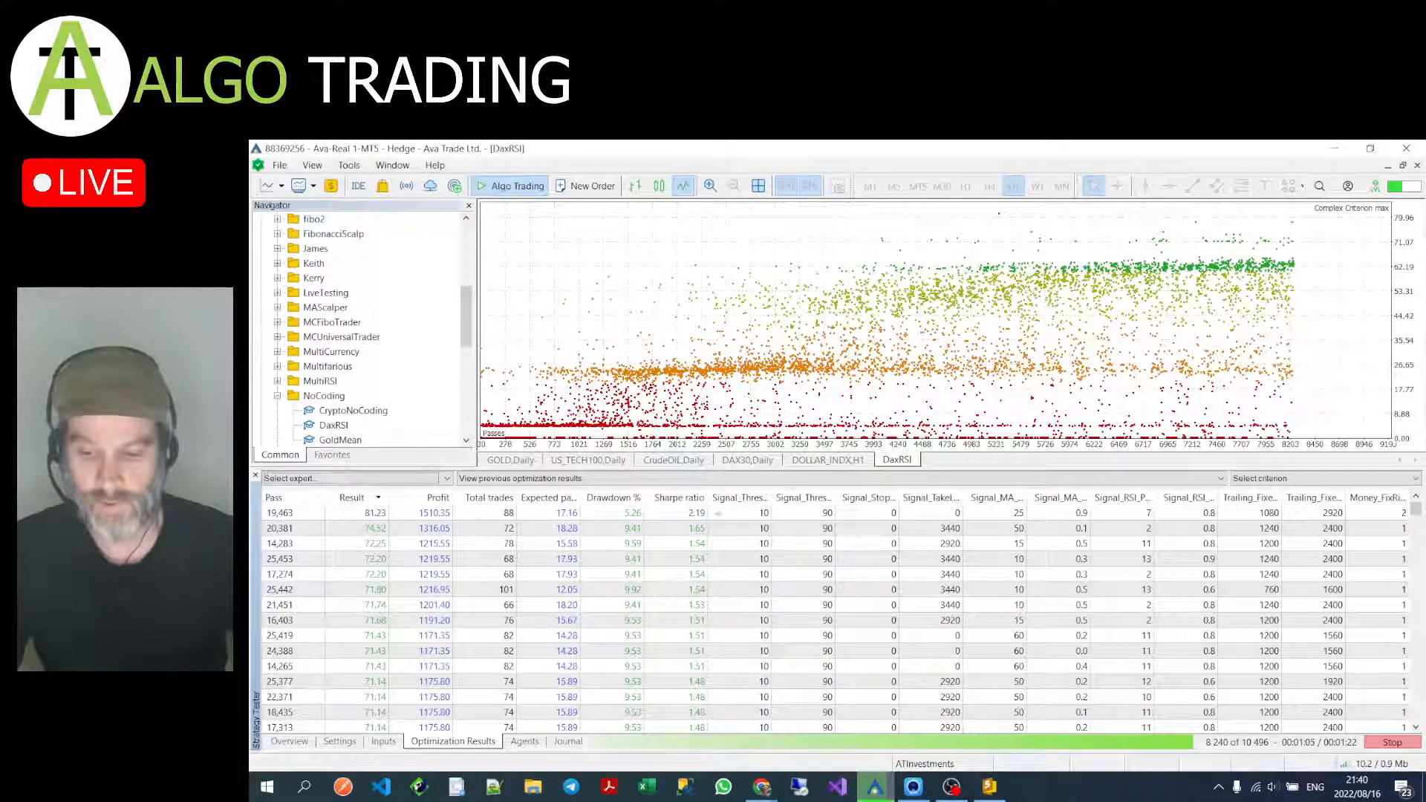
Step: Sort the optimization results by highest profit and examine the drawdown and Sharpe ratio of the leading passes
{"action": "left_click", "coordinate": [437, 498]}
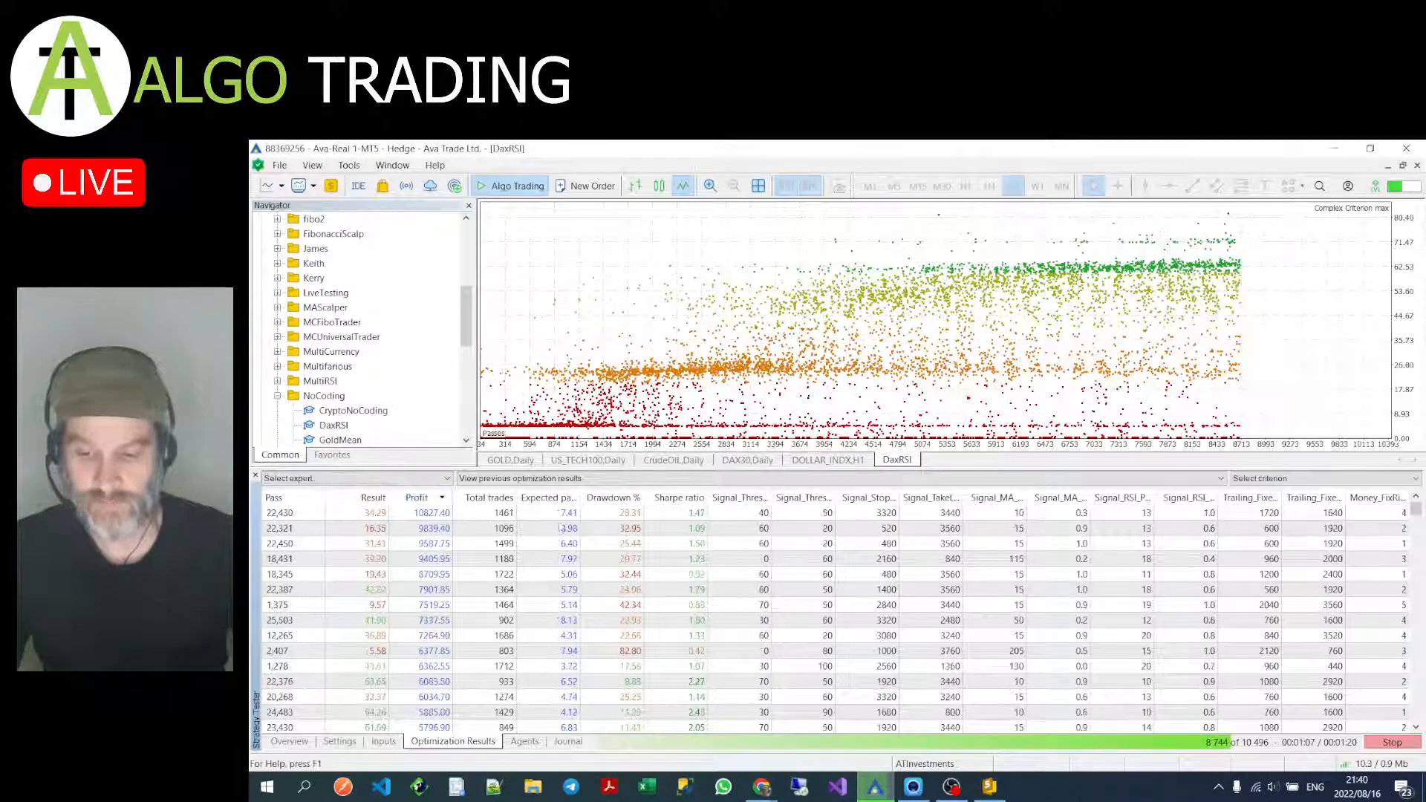
{"action": "scroll", "coordinate": [583, 545], "scroll_direction": "down", "scroll_amount": 10}
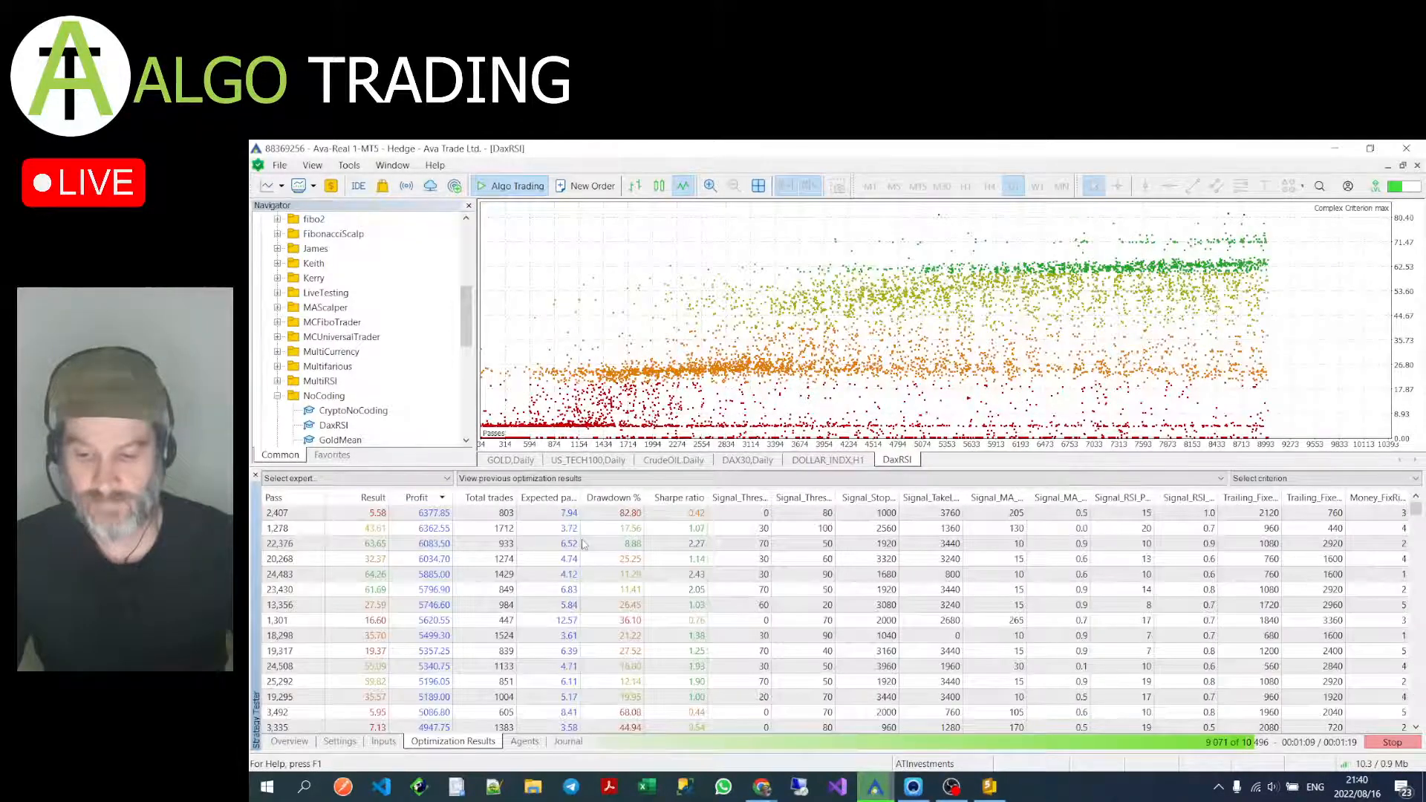
Step: Sort the optimization results by the highest result and check the agents' progress on the remaining passes
{"action": "left_click", "coordinate": [364, 498]}
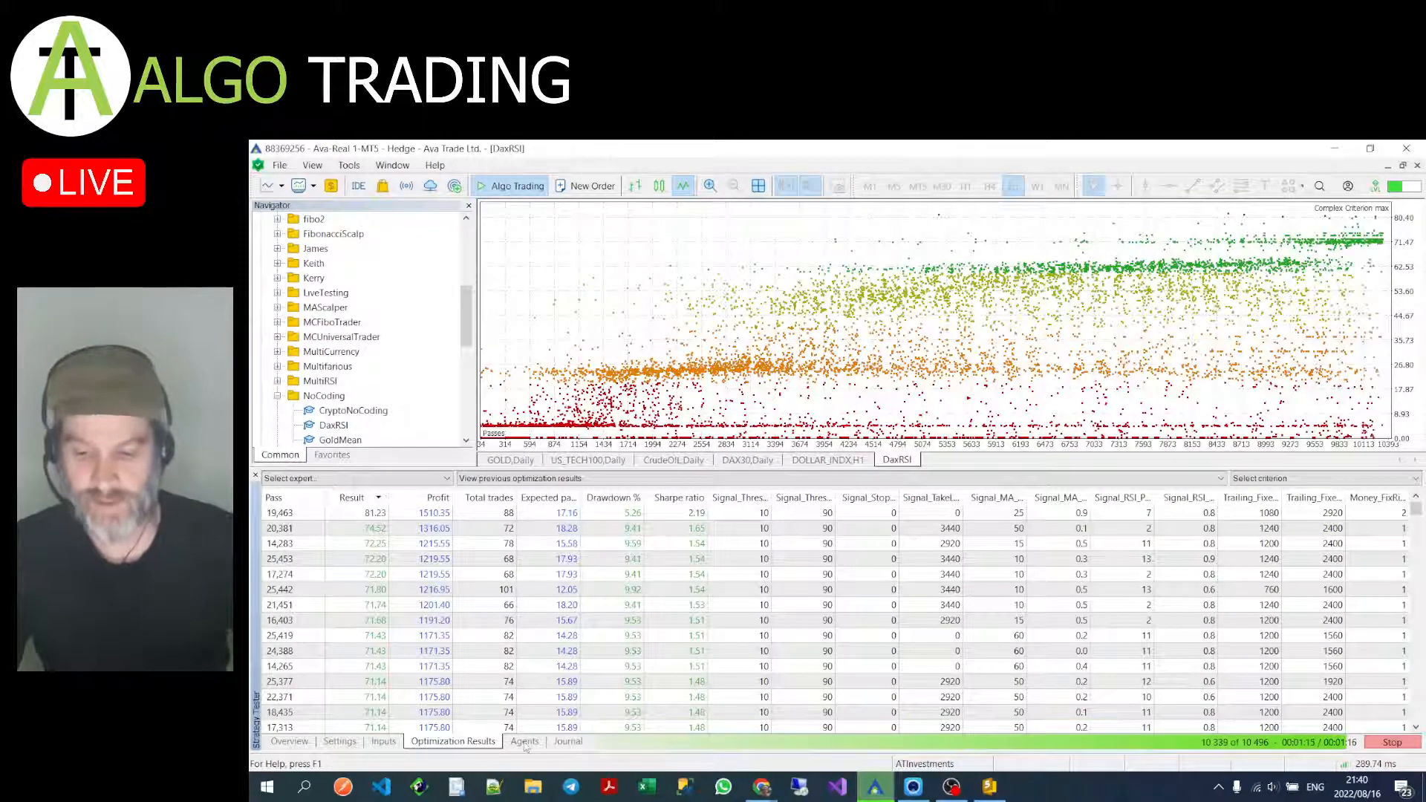
{"action": "left_click", "coordinate": [524, 742]}
{"action": "left_click", "coordinate": [487, 743]}
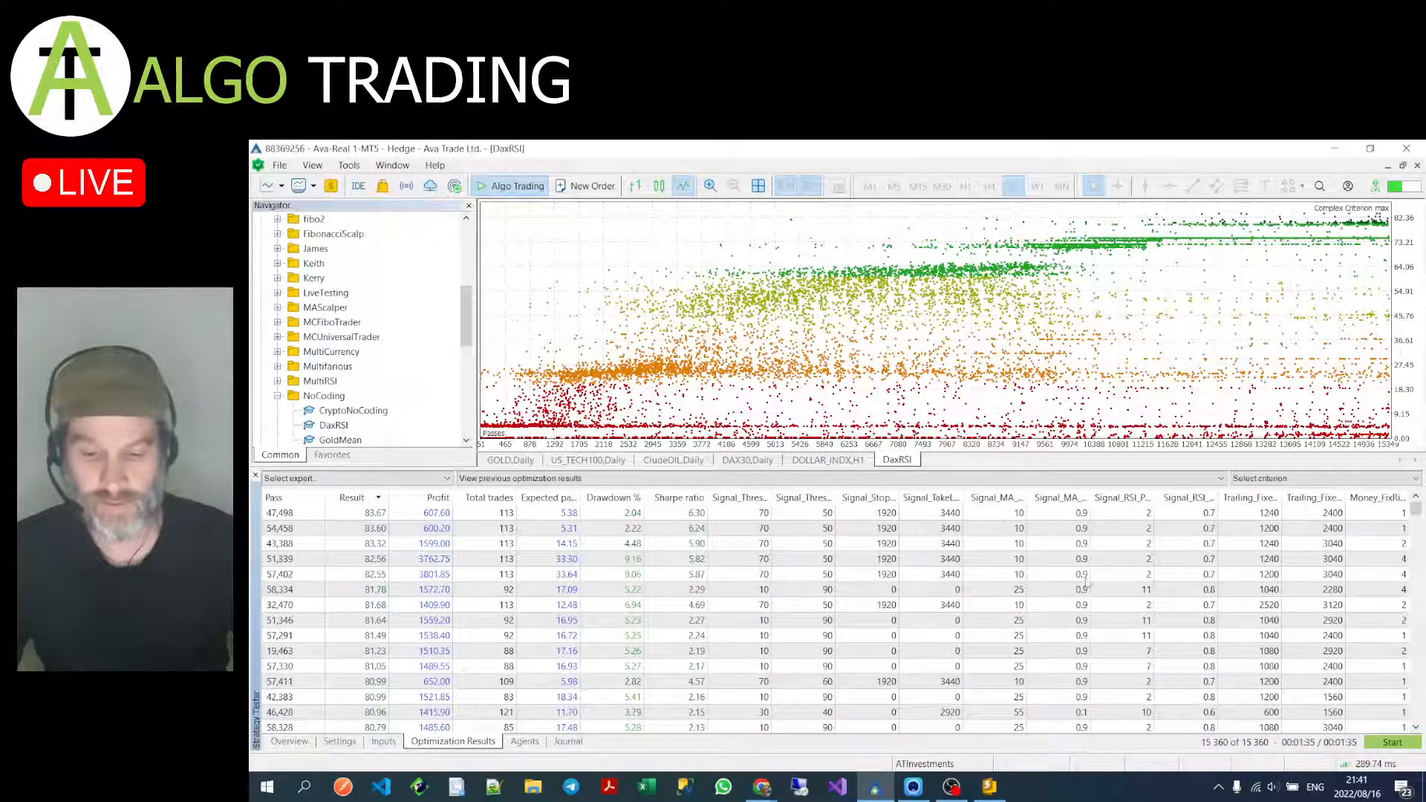
Step: Run a single backtest of pass 51,339 and examine its balance graph and backtest statistics
{"action": "left_click", "coordinate": [465, 561]}
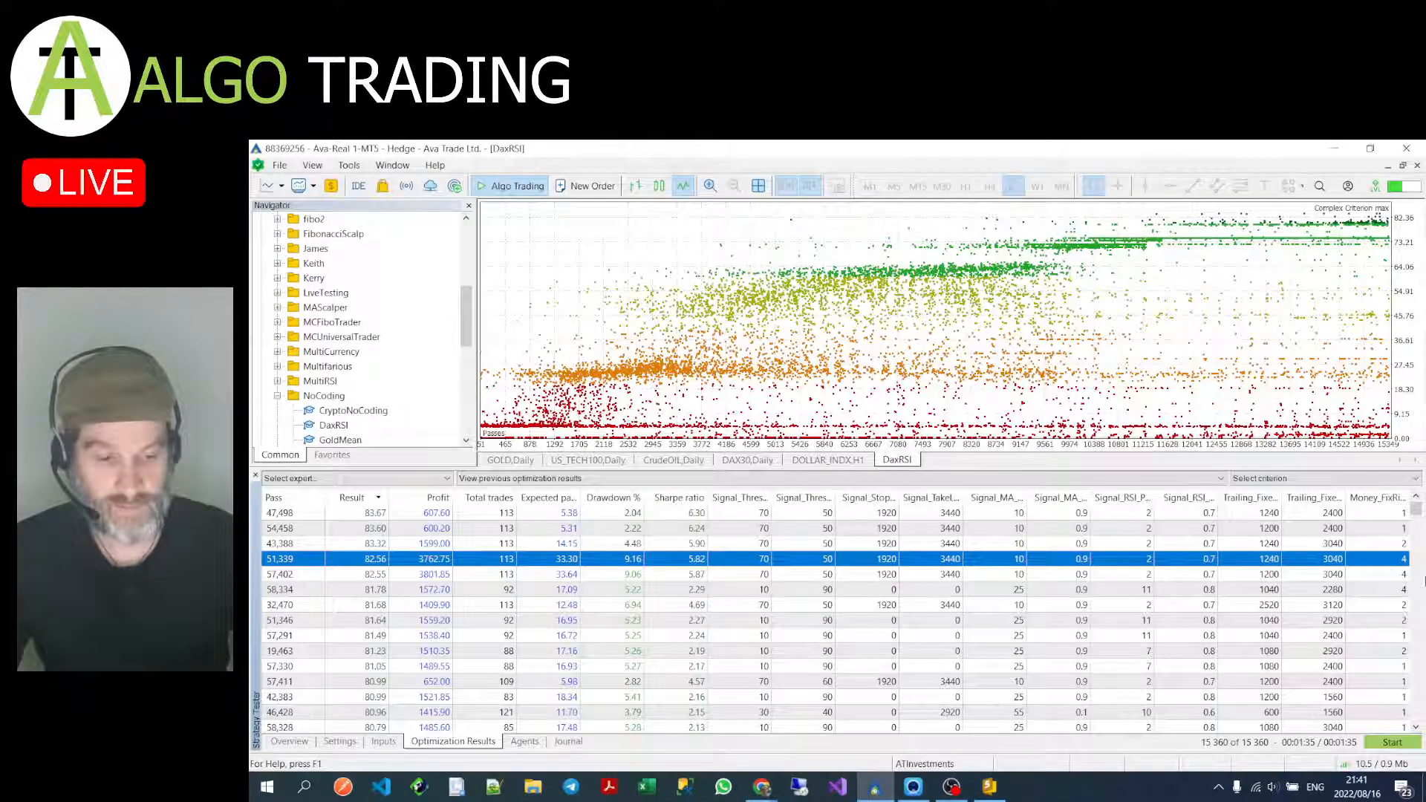
{"action": "double_click", "coordinate": [386, 563]}
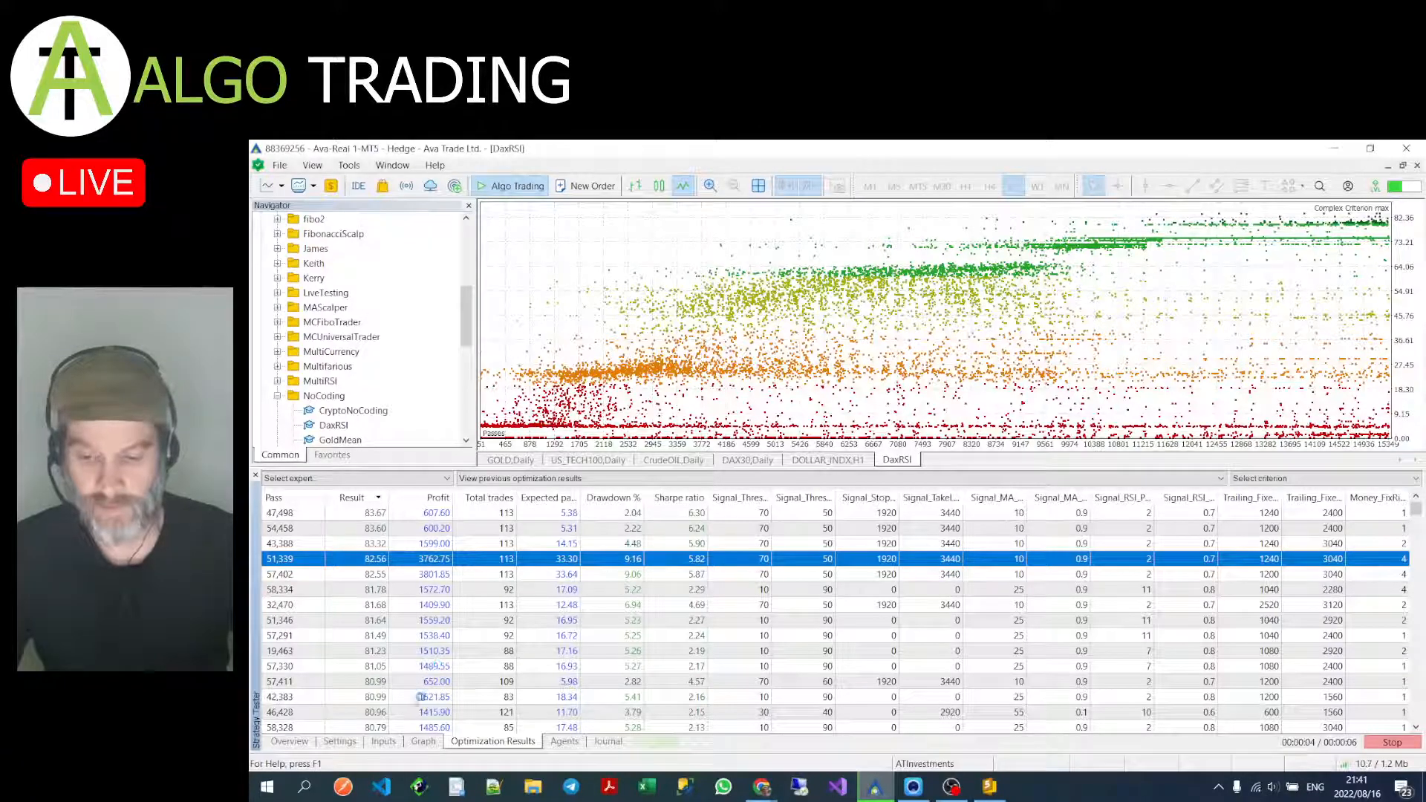
{"action": "left_click", "coordinate": [471, 741]}
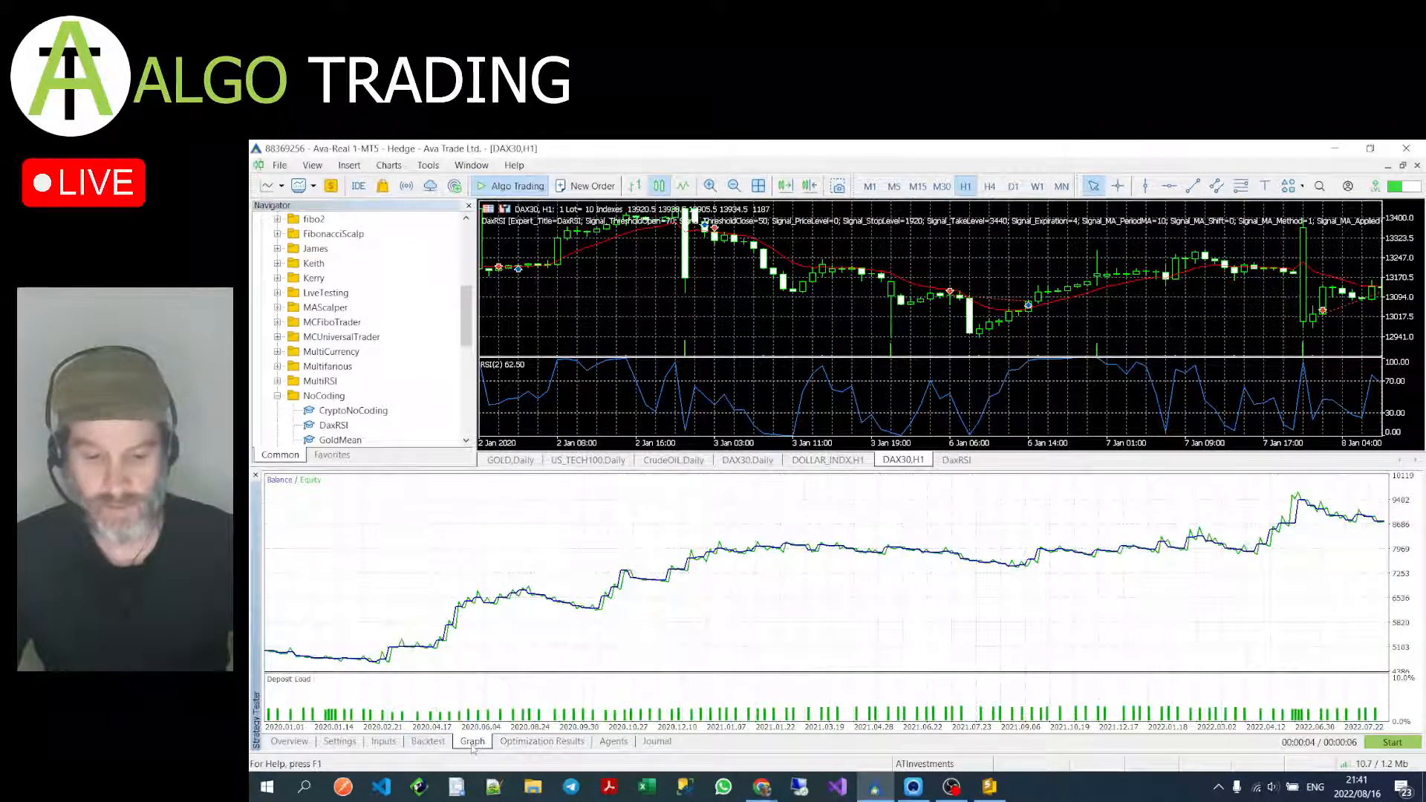
{"action": "left_click", "coordinate": [433, 742]}
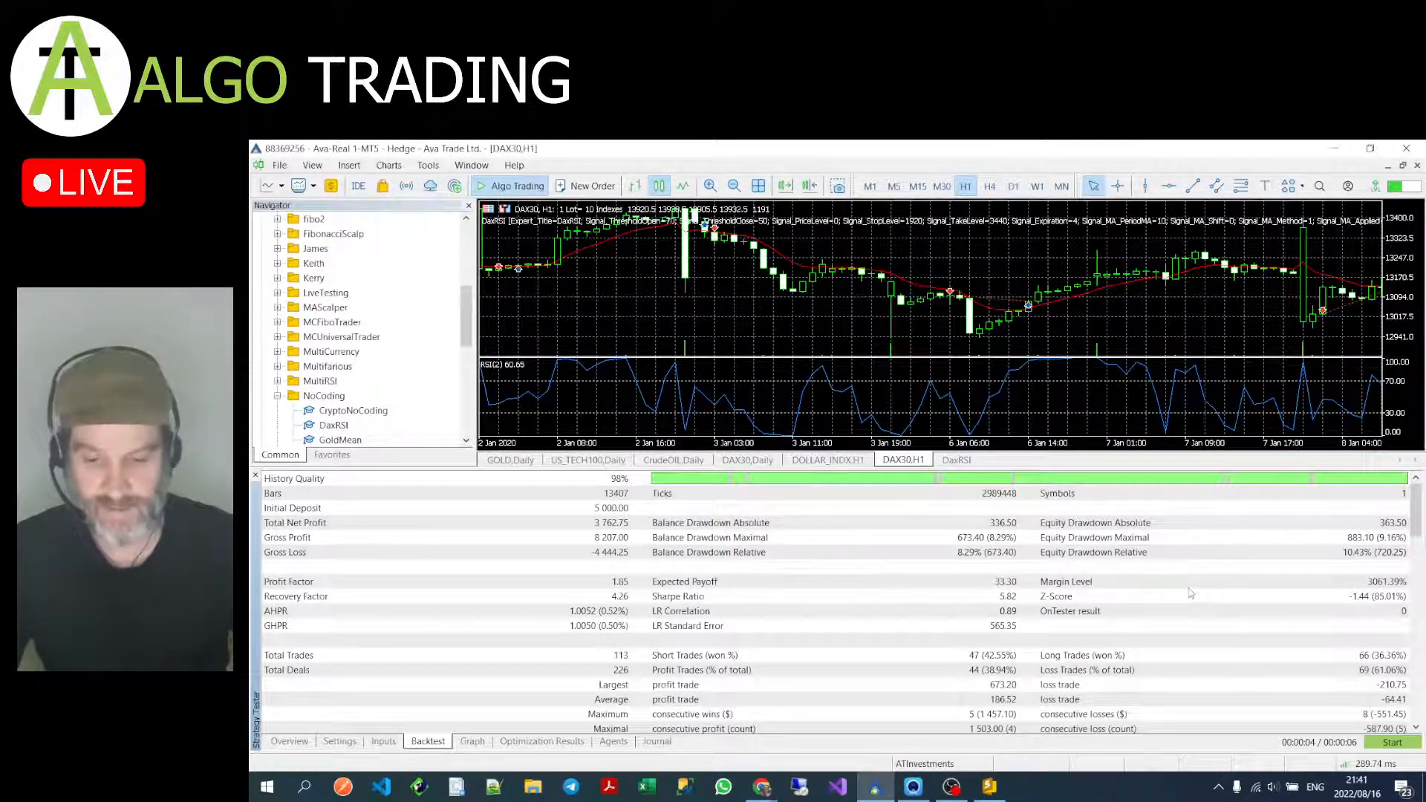
{"action": "scroll", "coordinate": [1191, 593], "scroll_direction": "down", "scroll_amount": 1}
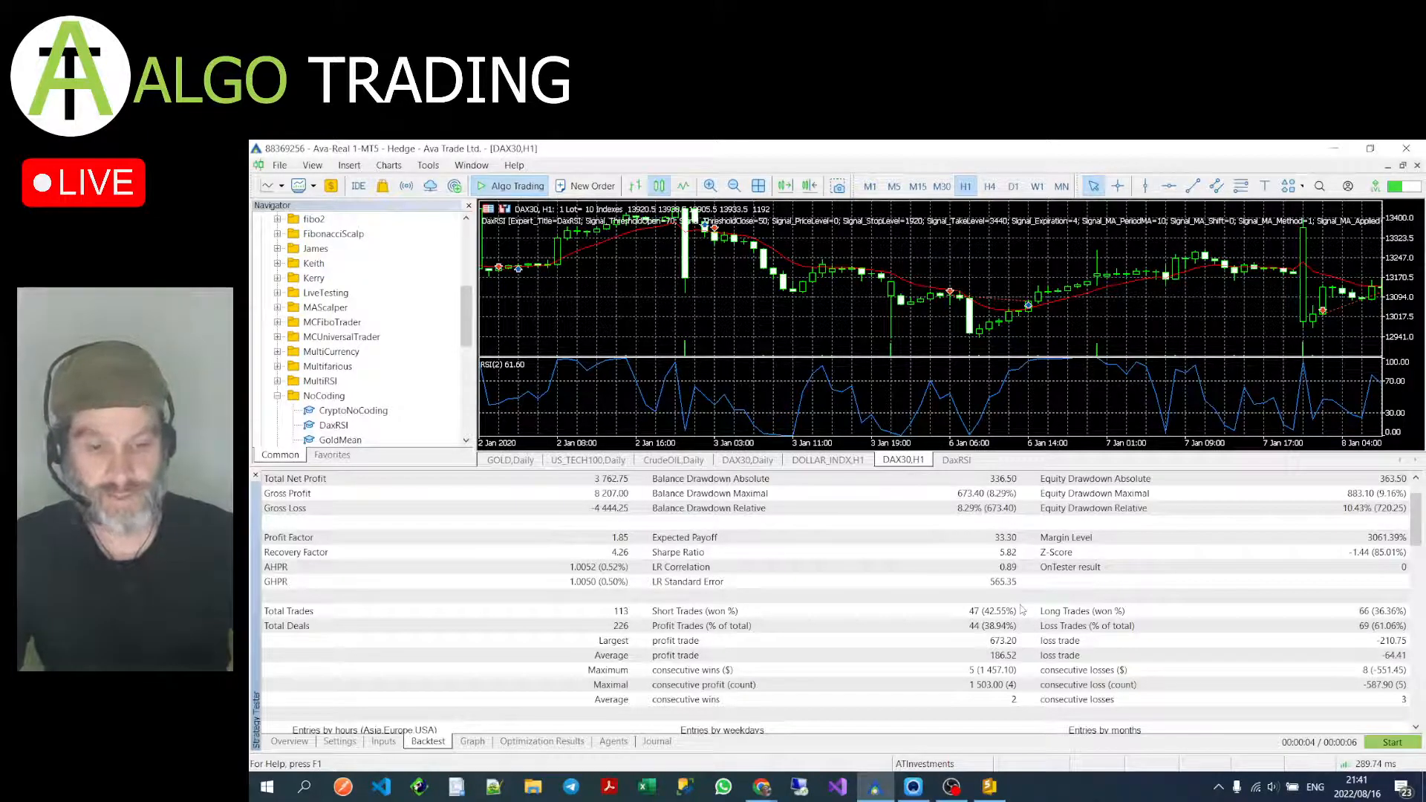
Step: Set the DAX30 tester timeframe to Daily with the fast genetic based algorithm and start the DaxRSI optimization
{"action": "left_click", "coordinate": [385, 743]}
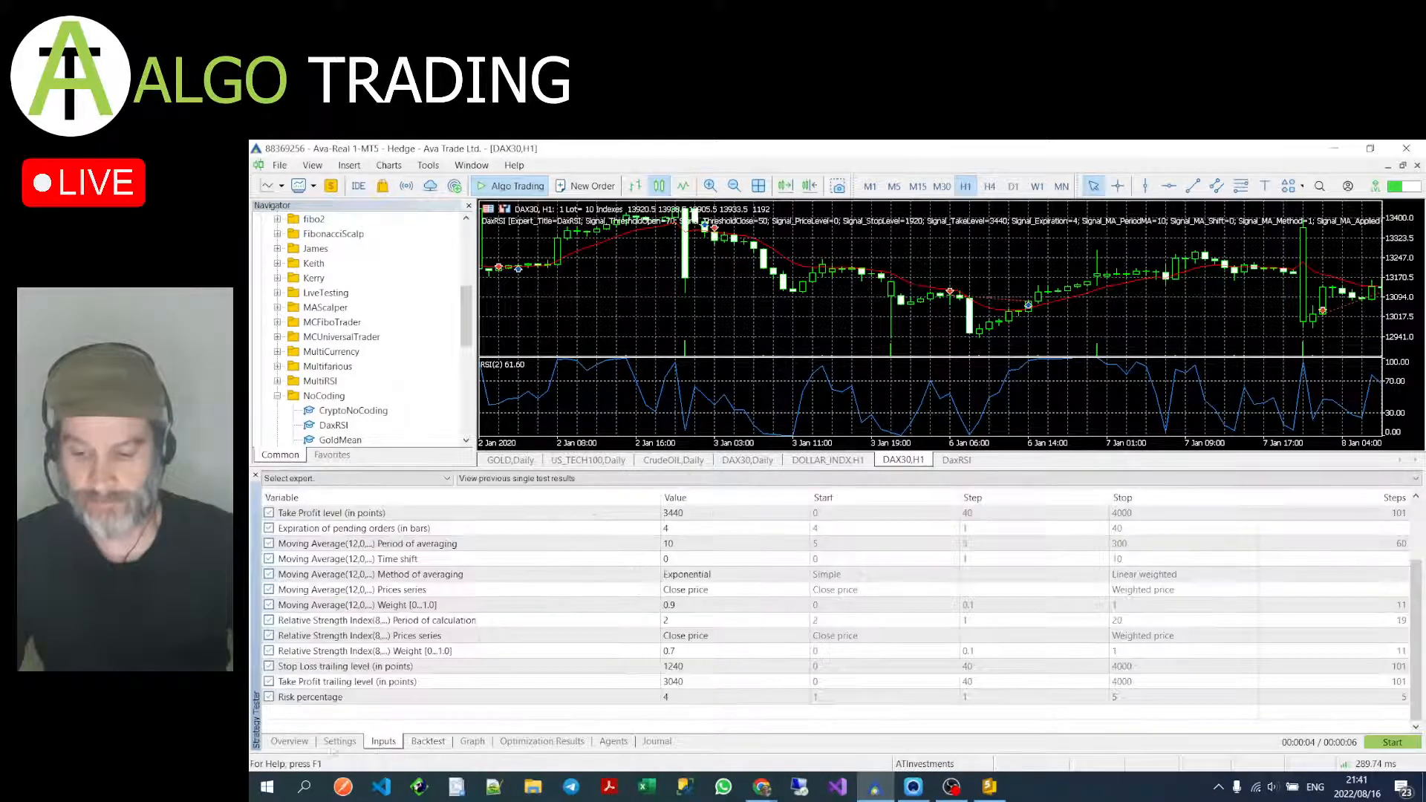
{"action": "left_click", "coordinate": [336, 742]}
{"action": "left_click", "coordinate": [665, 507]}
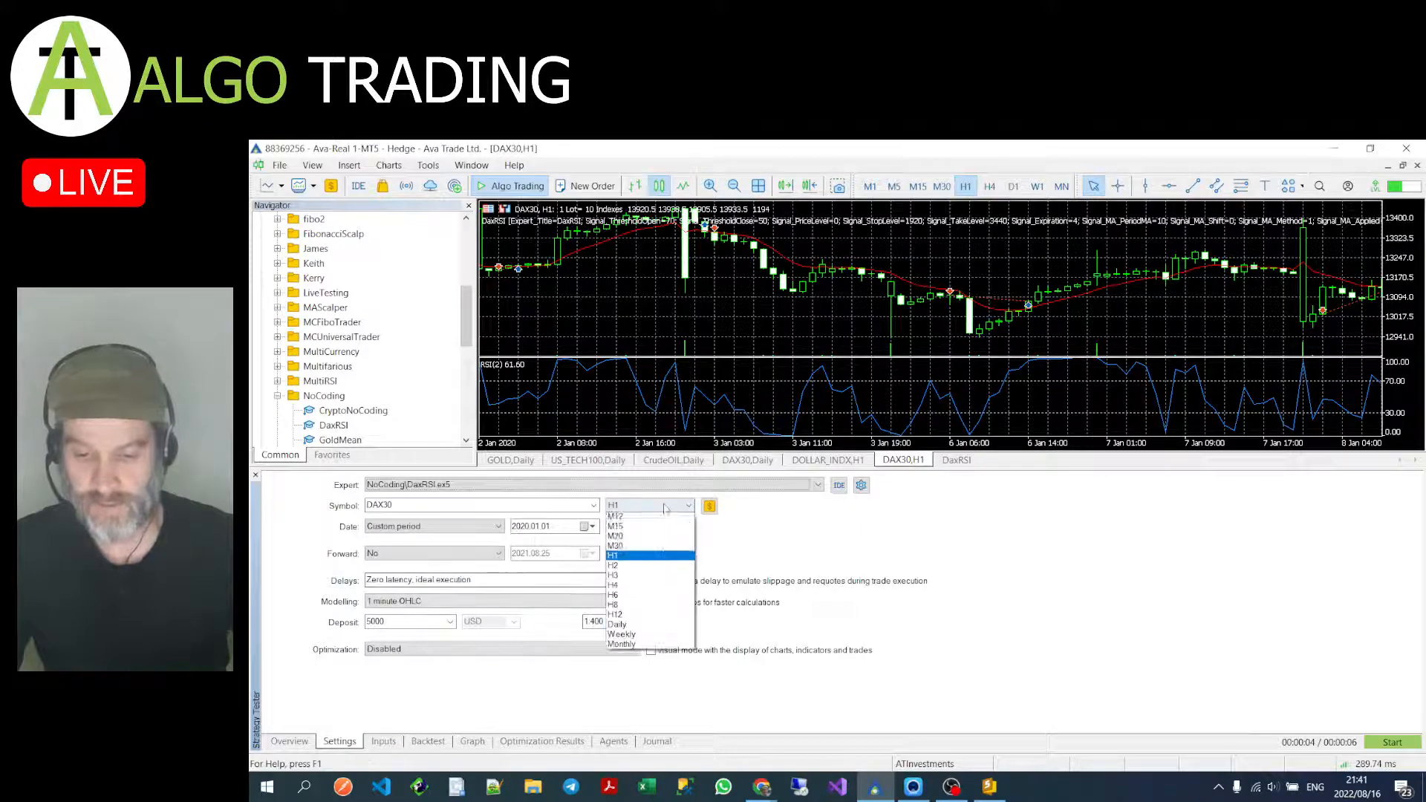
{"action": "left_click", "coordinate": [651, 695]}
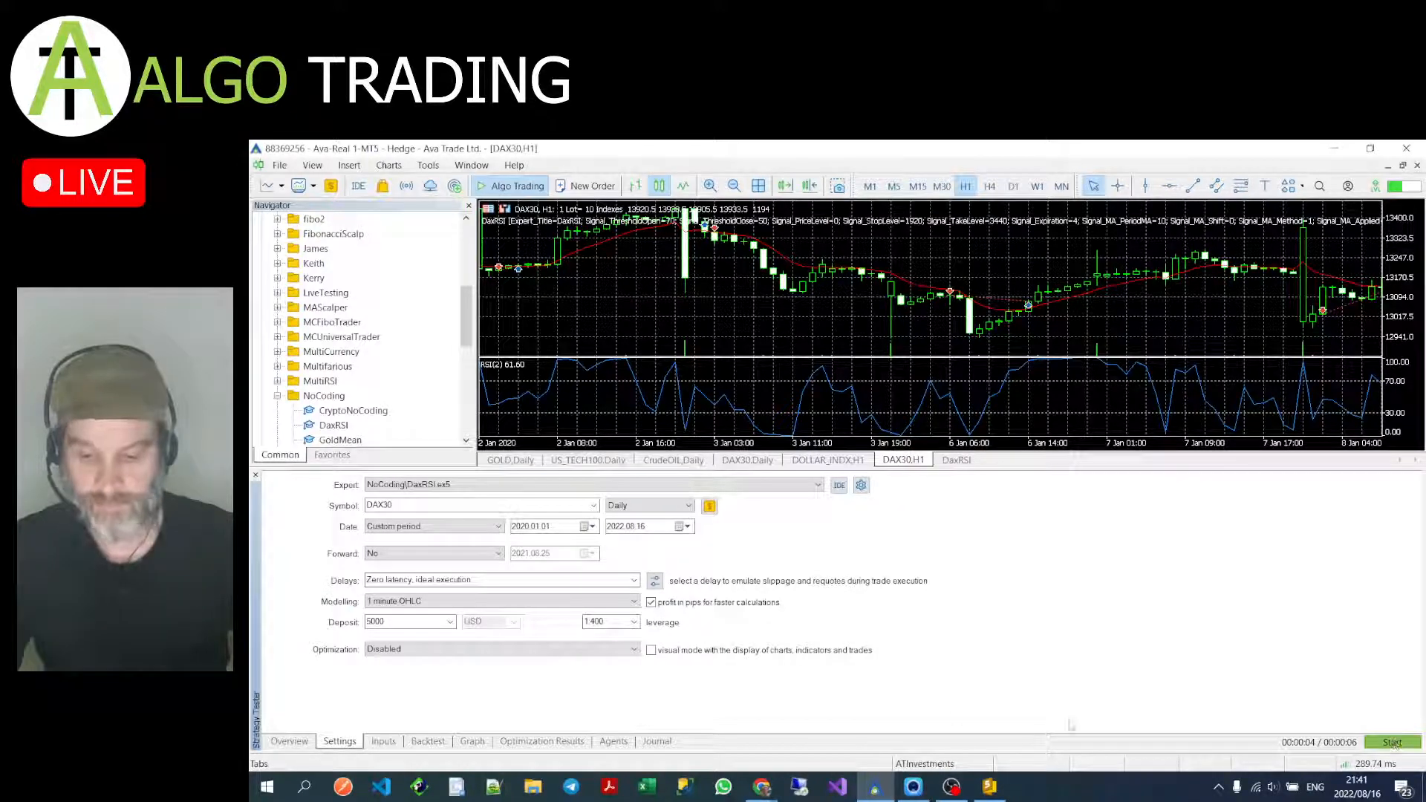
{"action": "left_click", "coordinate": [636, 651]}
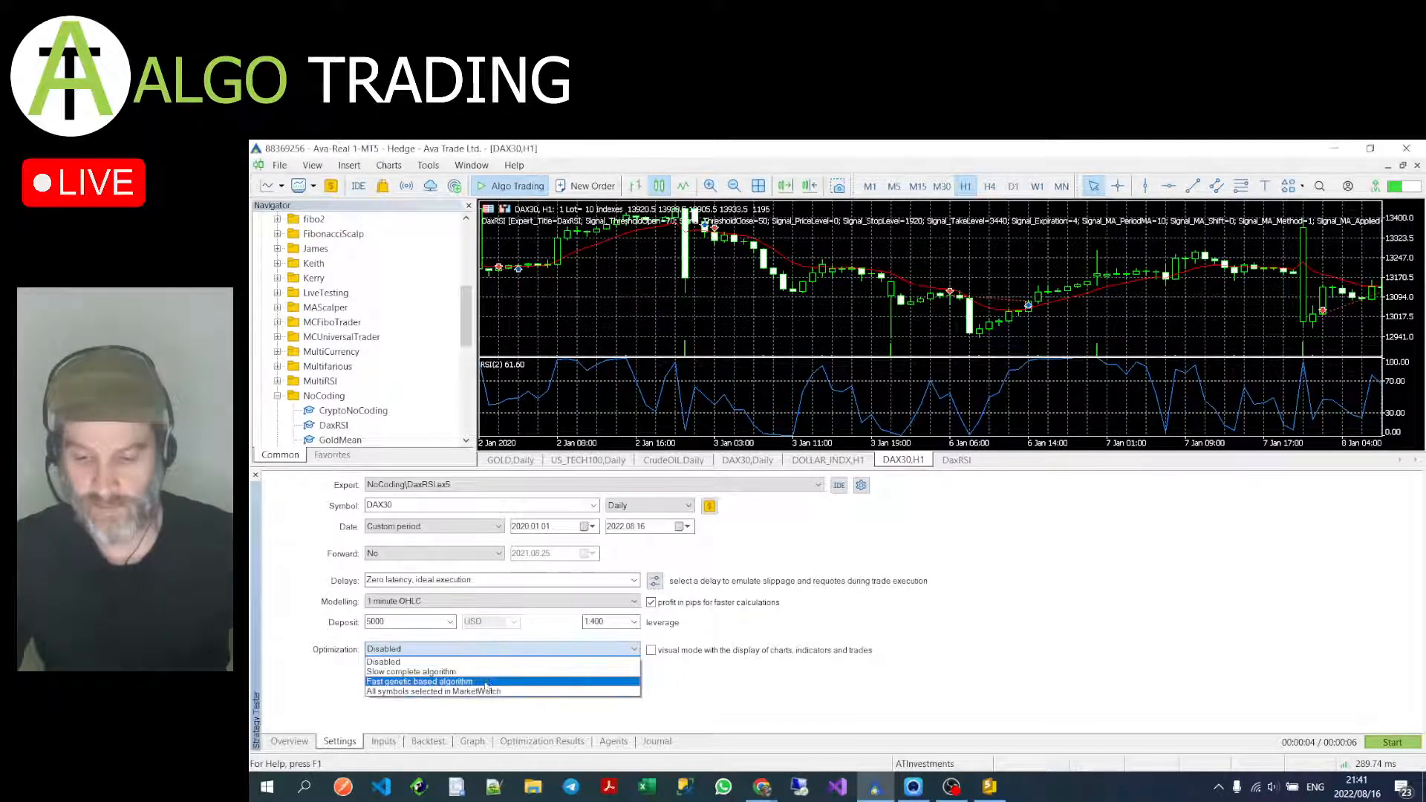
{"action": "left_click", "coordinate": [488, 685]}
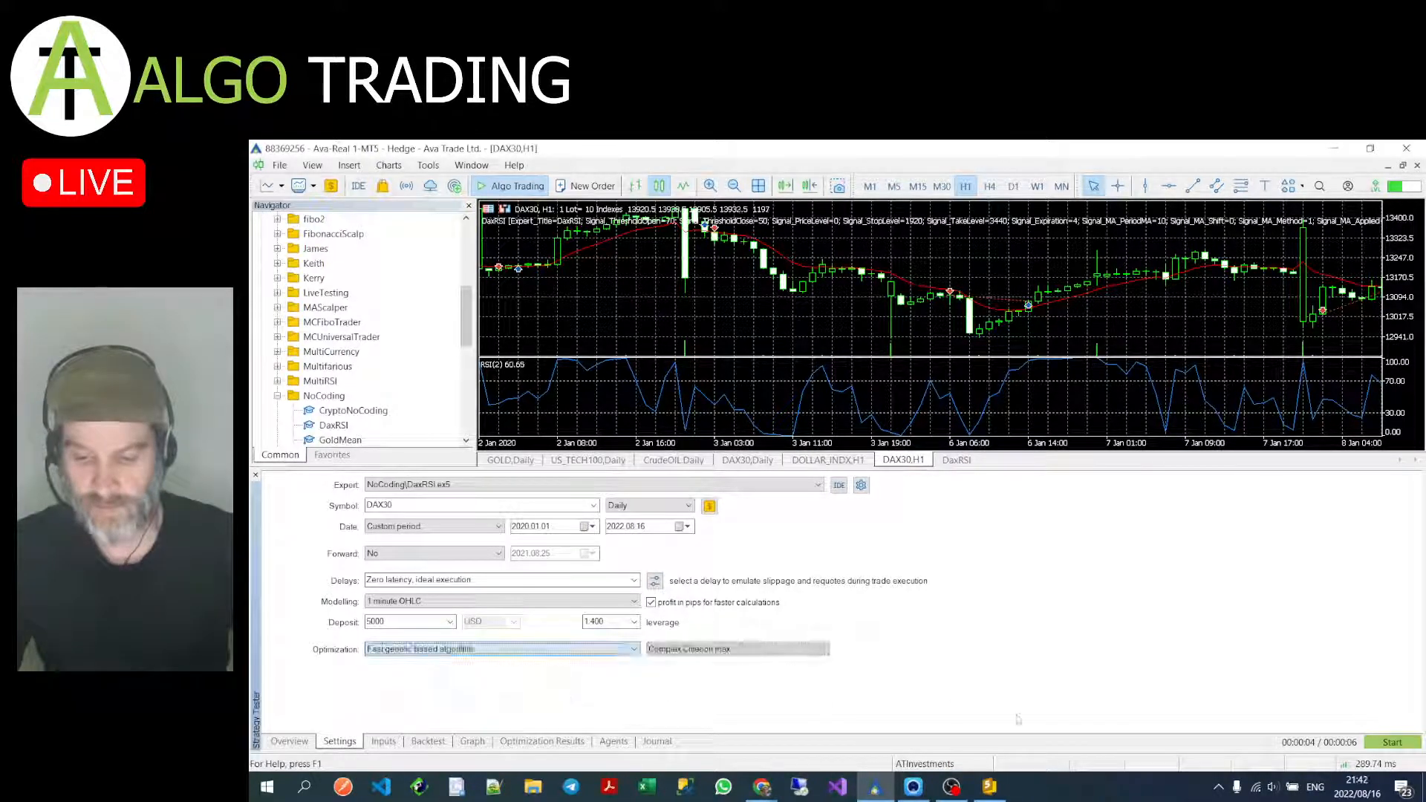
{"action": "left_click", "coordinate": [1394, 743]}
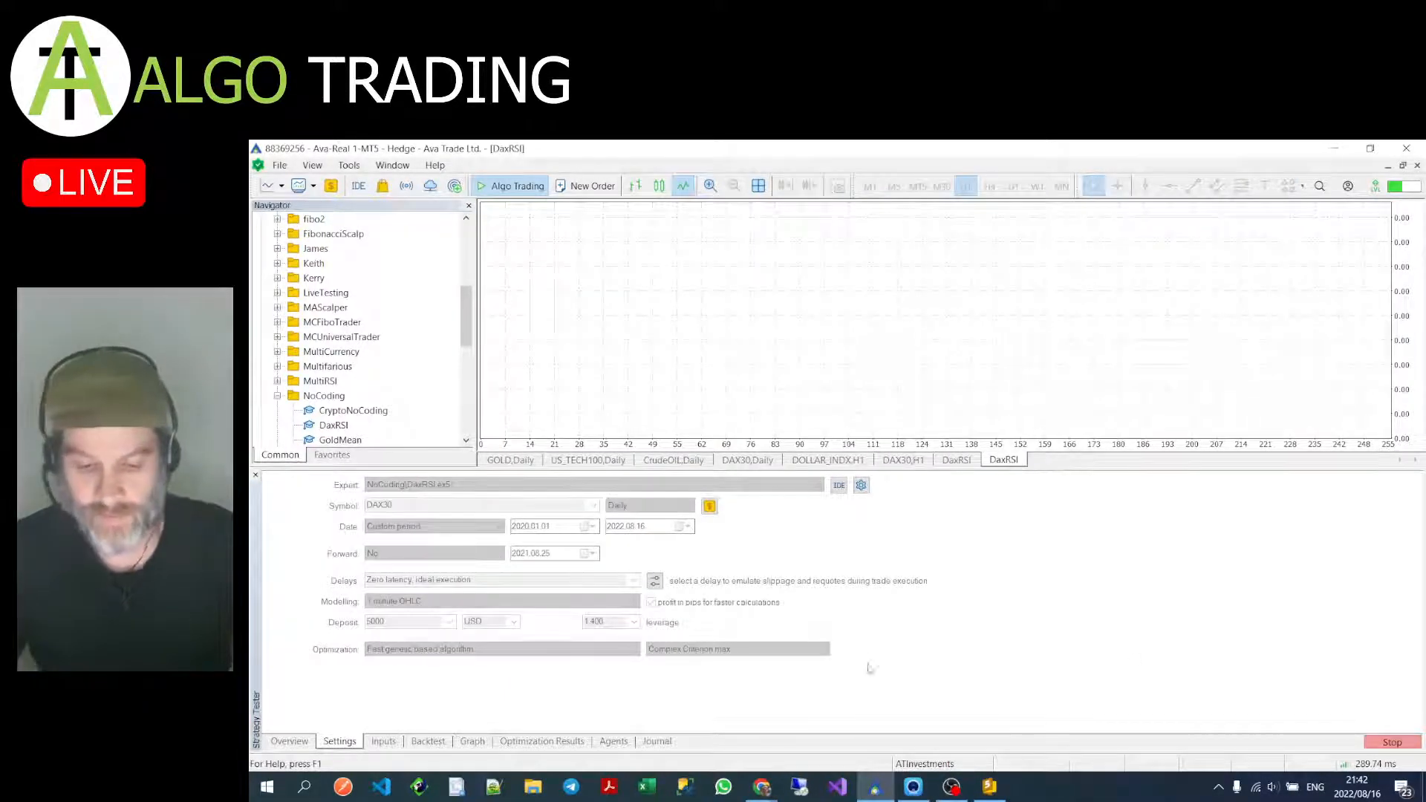
Step: Switch to MetaEditor and begin a generated Expert Advisor named DaxCCI in the NoCoding folder
{"action": "left_click", "coordinate": [987, 789]}
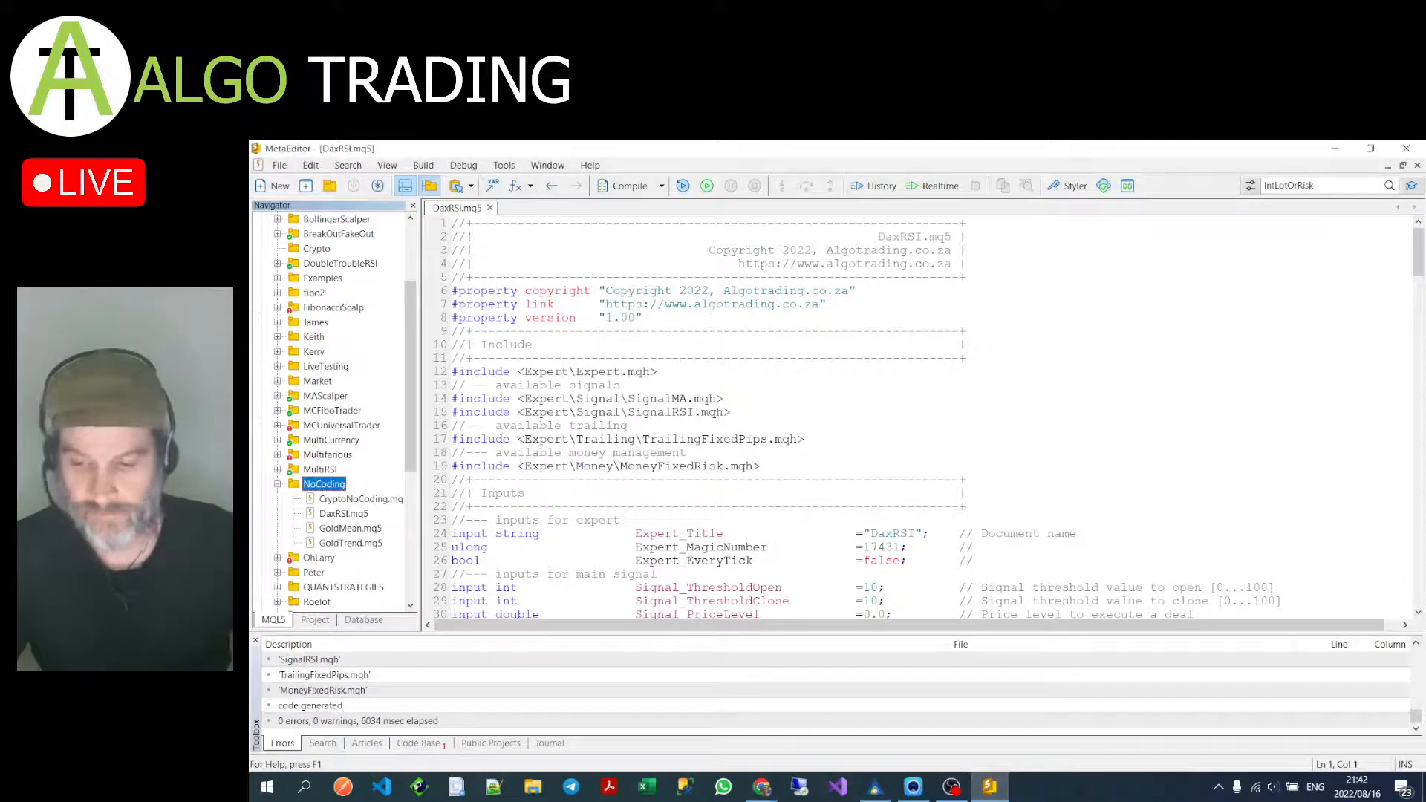
{"action": "right_click", "coordinate": [335, 486]}
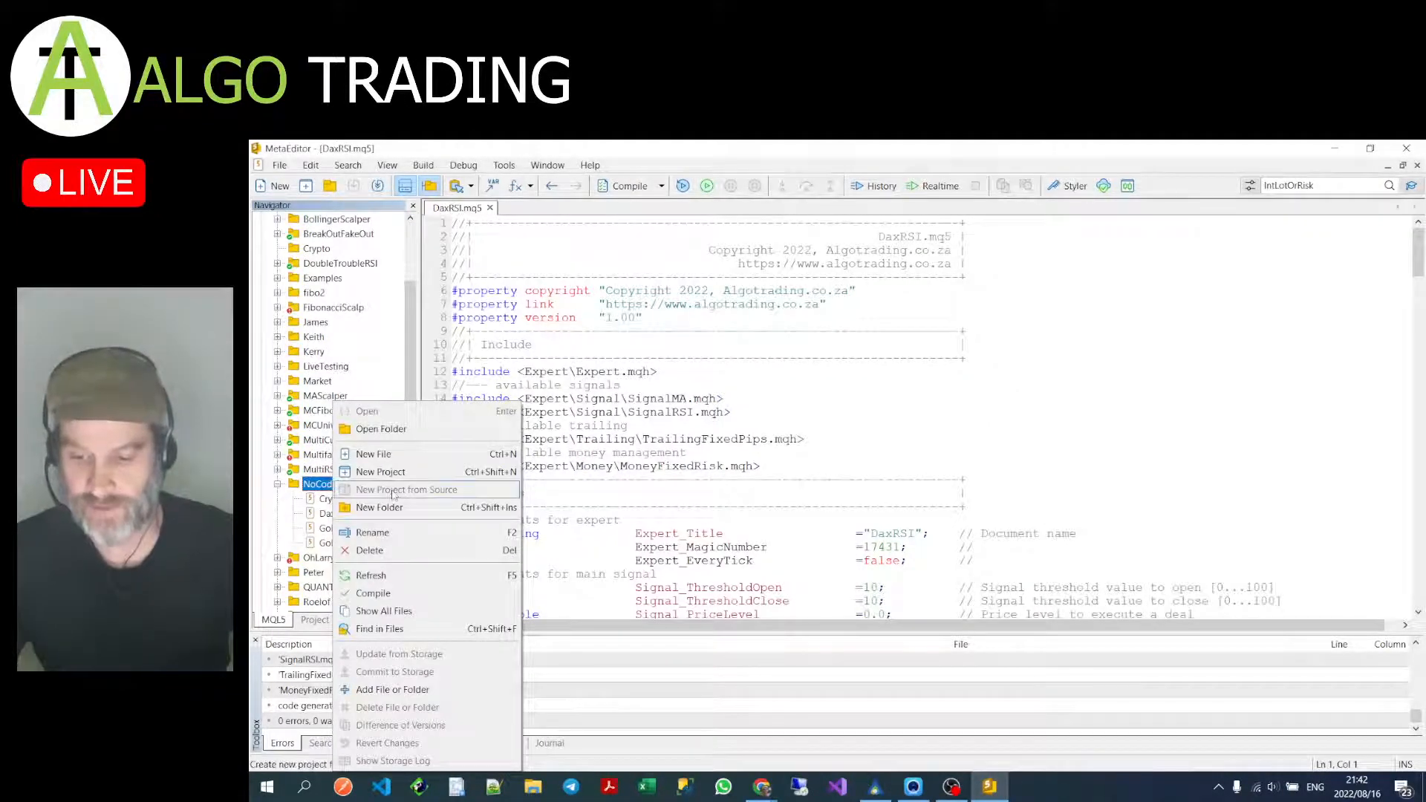
{"action": "left_click", "coordinate": [411, 458]}
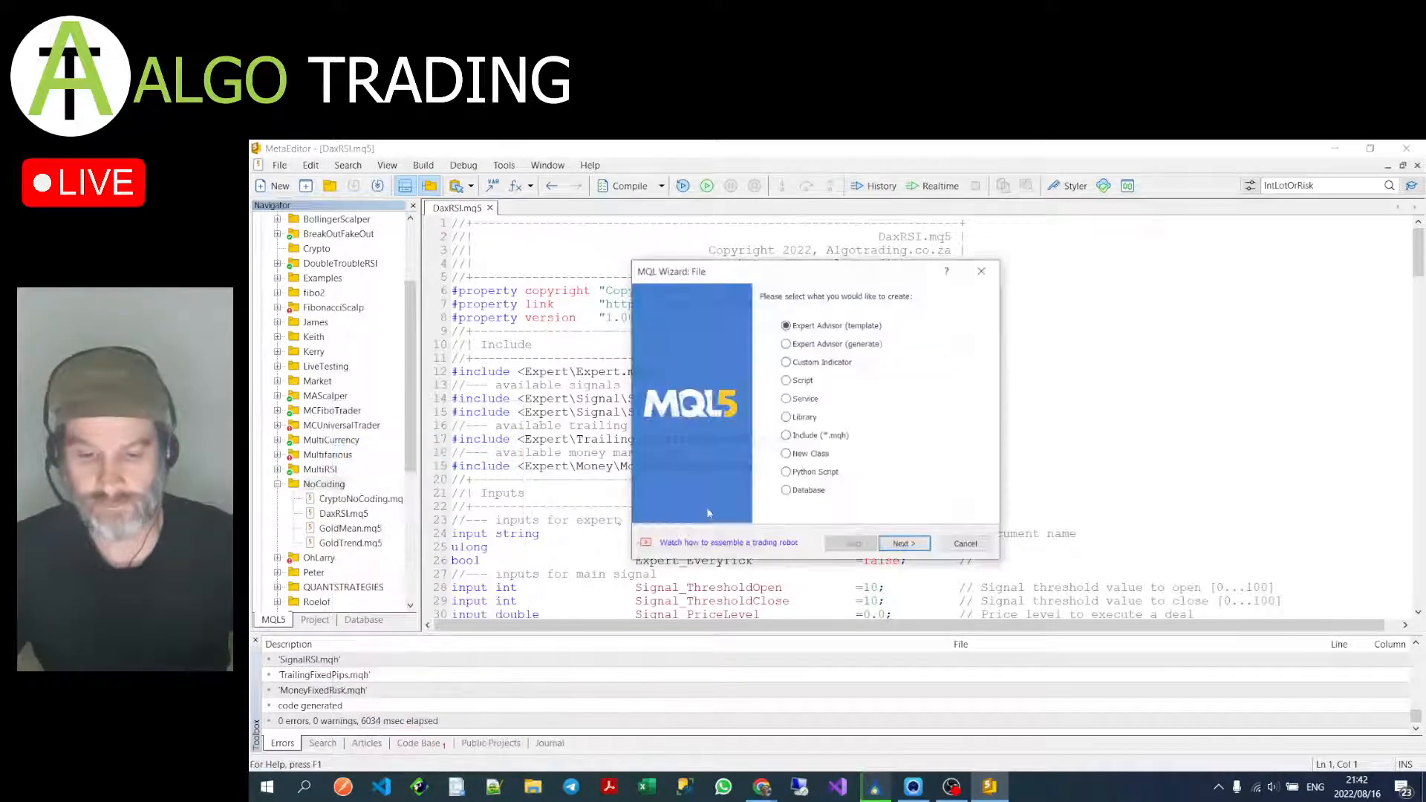
{"action": "left_click", "coordinate": [826, 344]}
{"action": "left_click", "coordinate": [922, 545]}
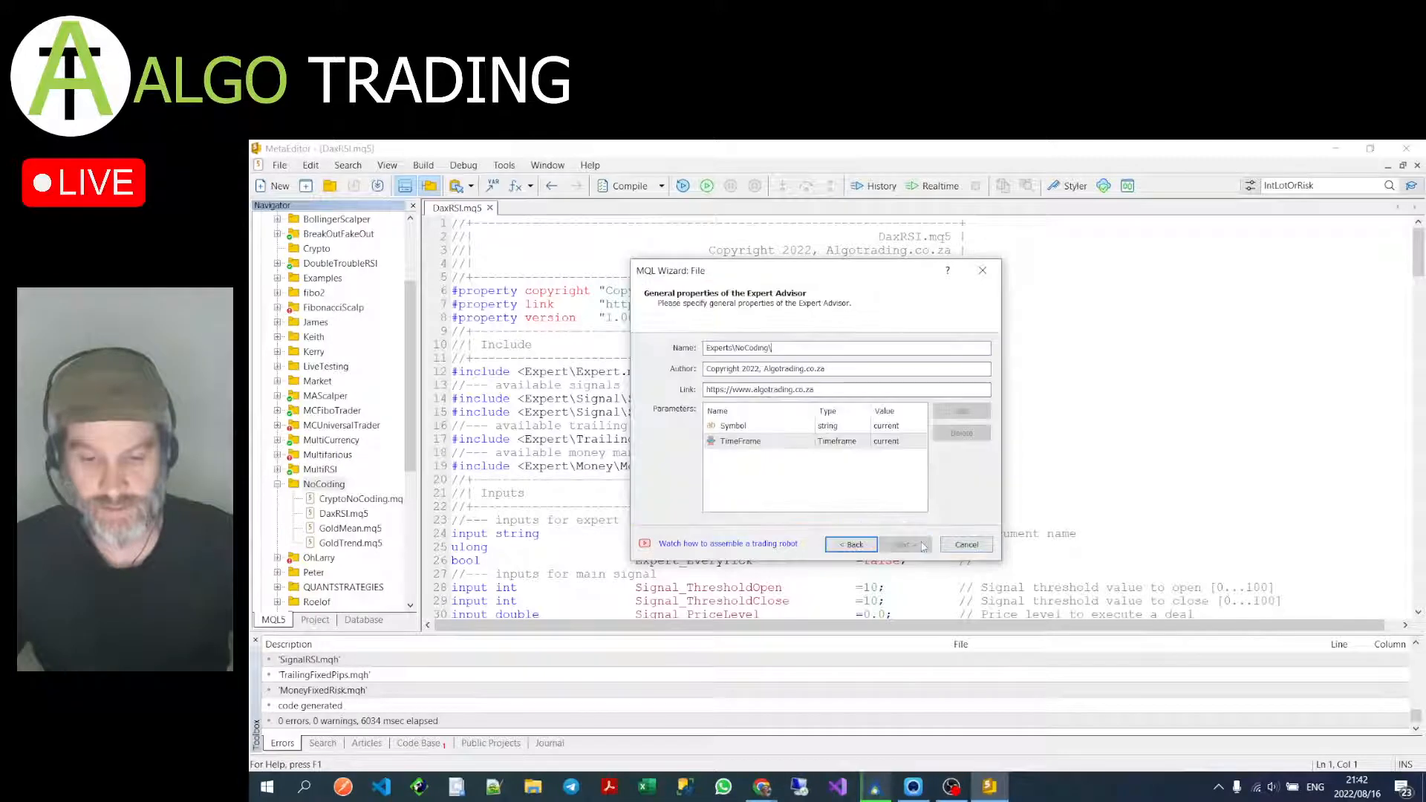
{"action": "left_click", "coordinate": [824, 346]}
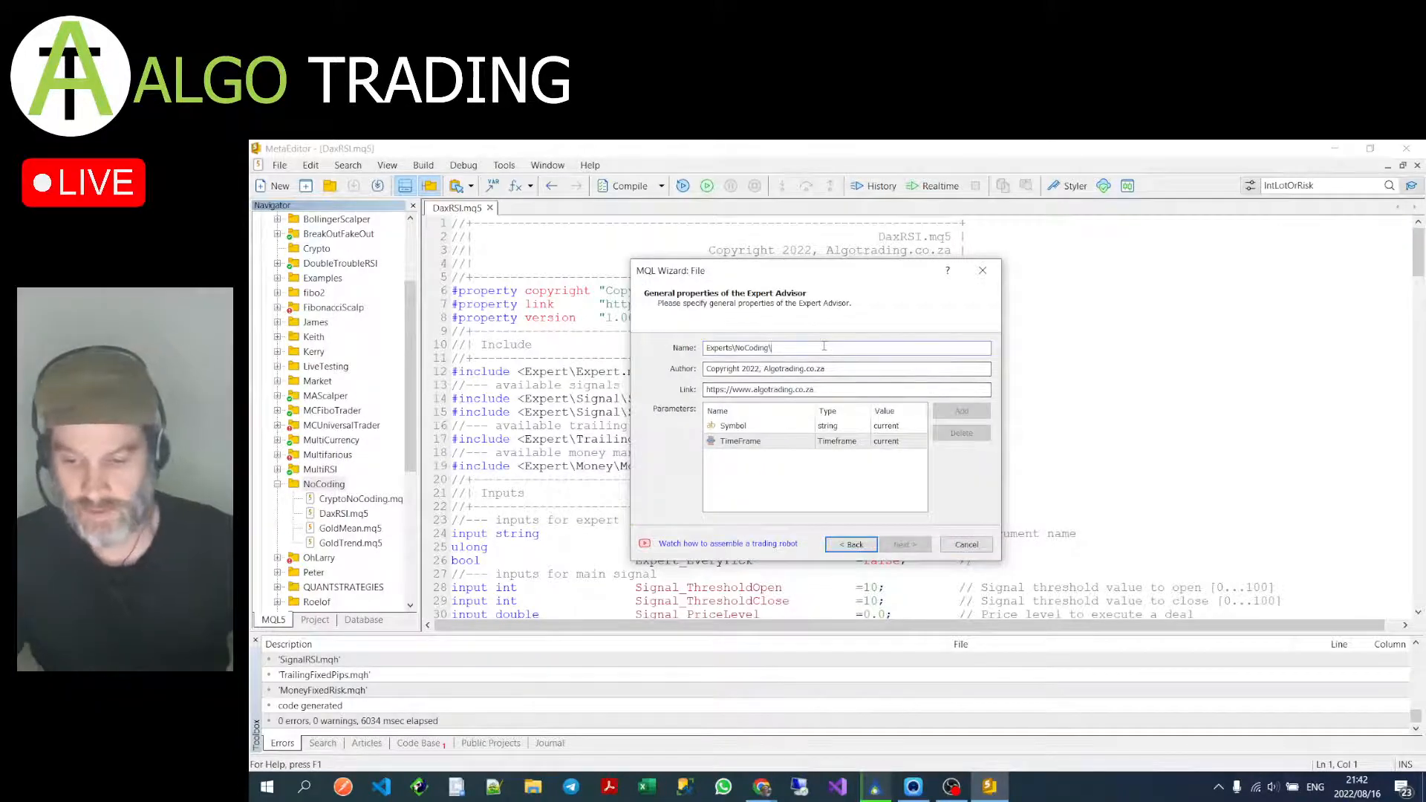
{"action": "type", "text": "DAA"}
{"action": "key", "text": "BackSpace"}
{"action": "key", "text": "BackSpace"}
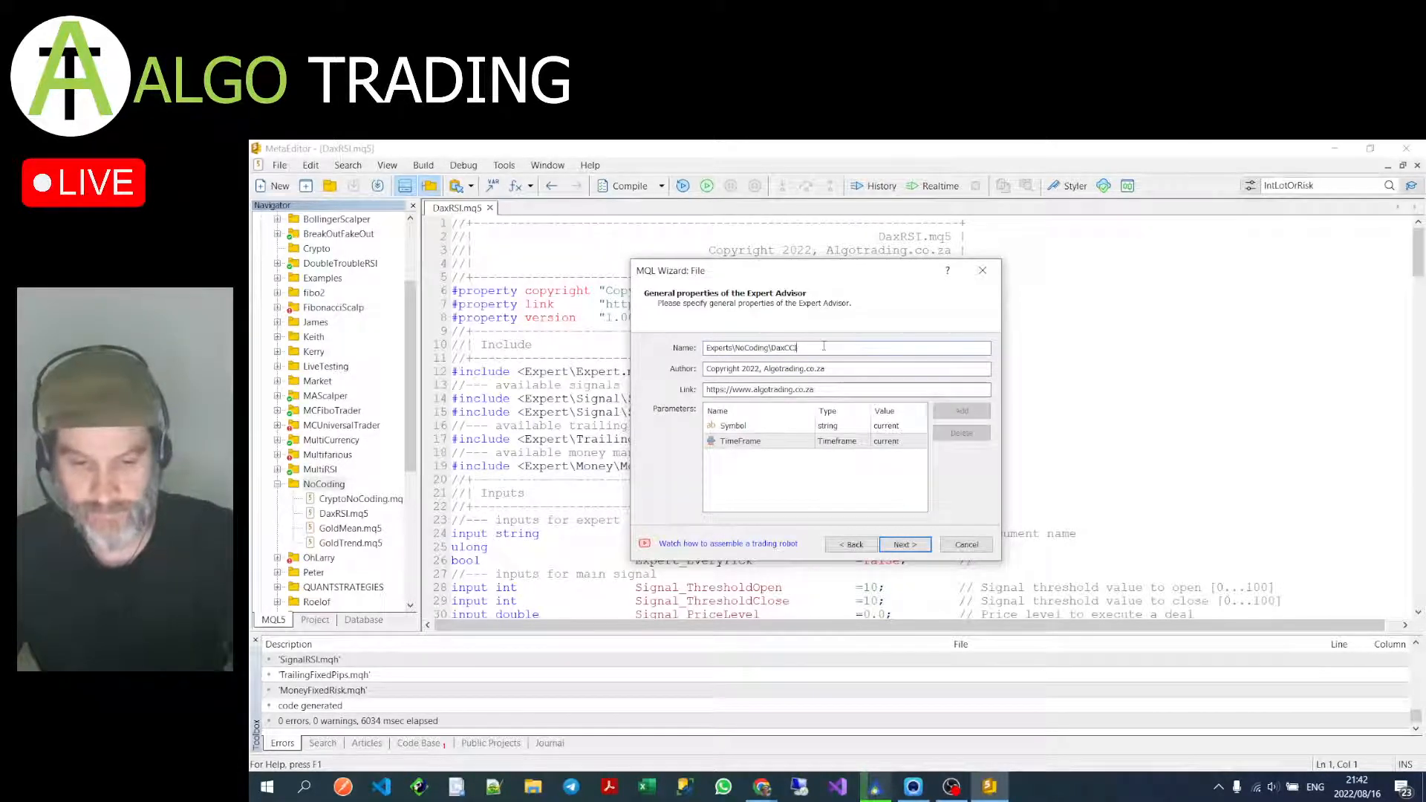
Step: Add the Moving Average indicator signal to the Expert Advisor with its default parameters
{"action": "left_click", "coordinate": [913, 550]}
{"action": "left_click", "coordinate": [959, 362]}
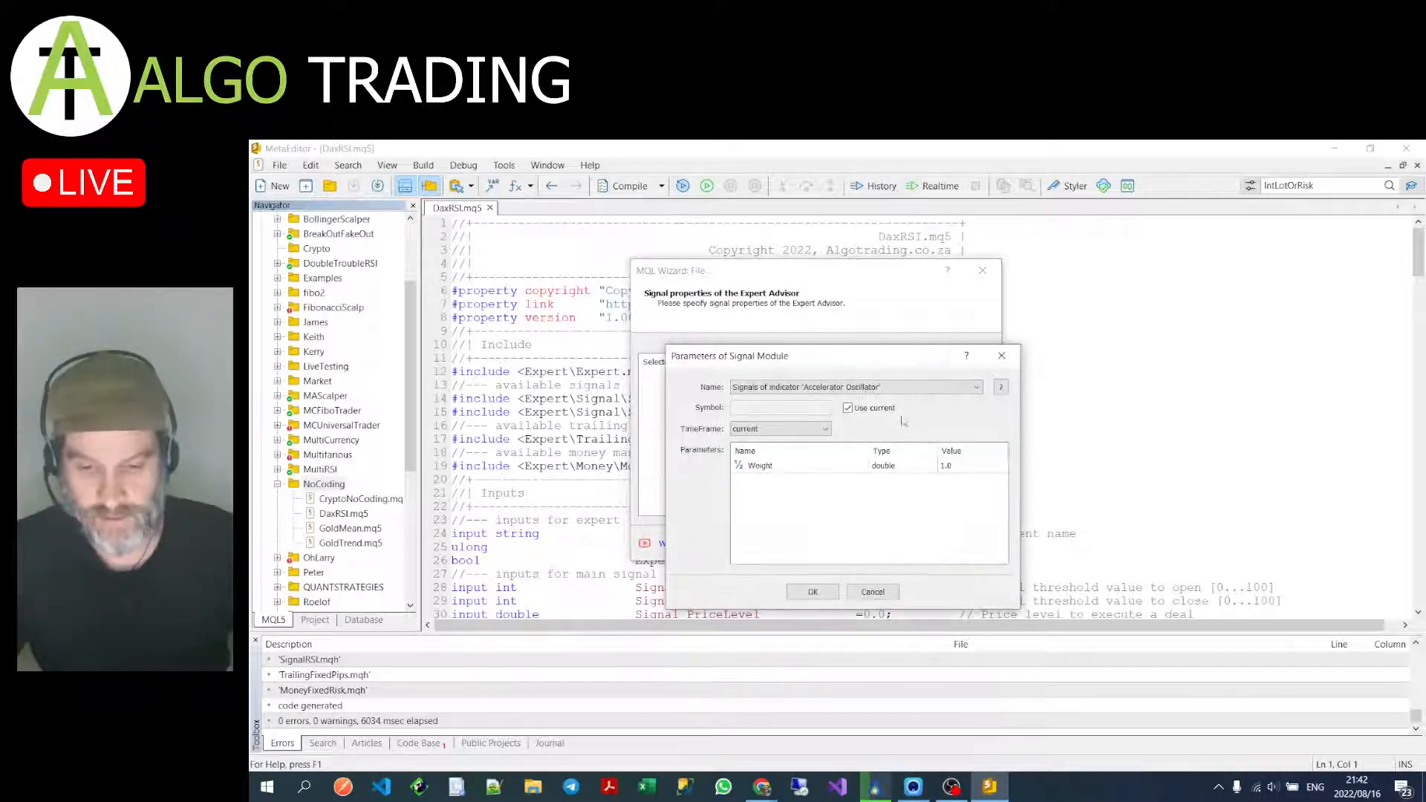
{"action": "left_click", "coordinate": [899, 387]}
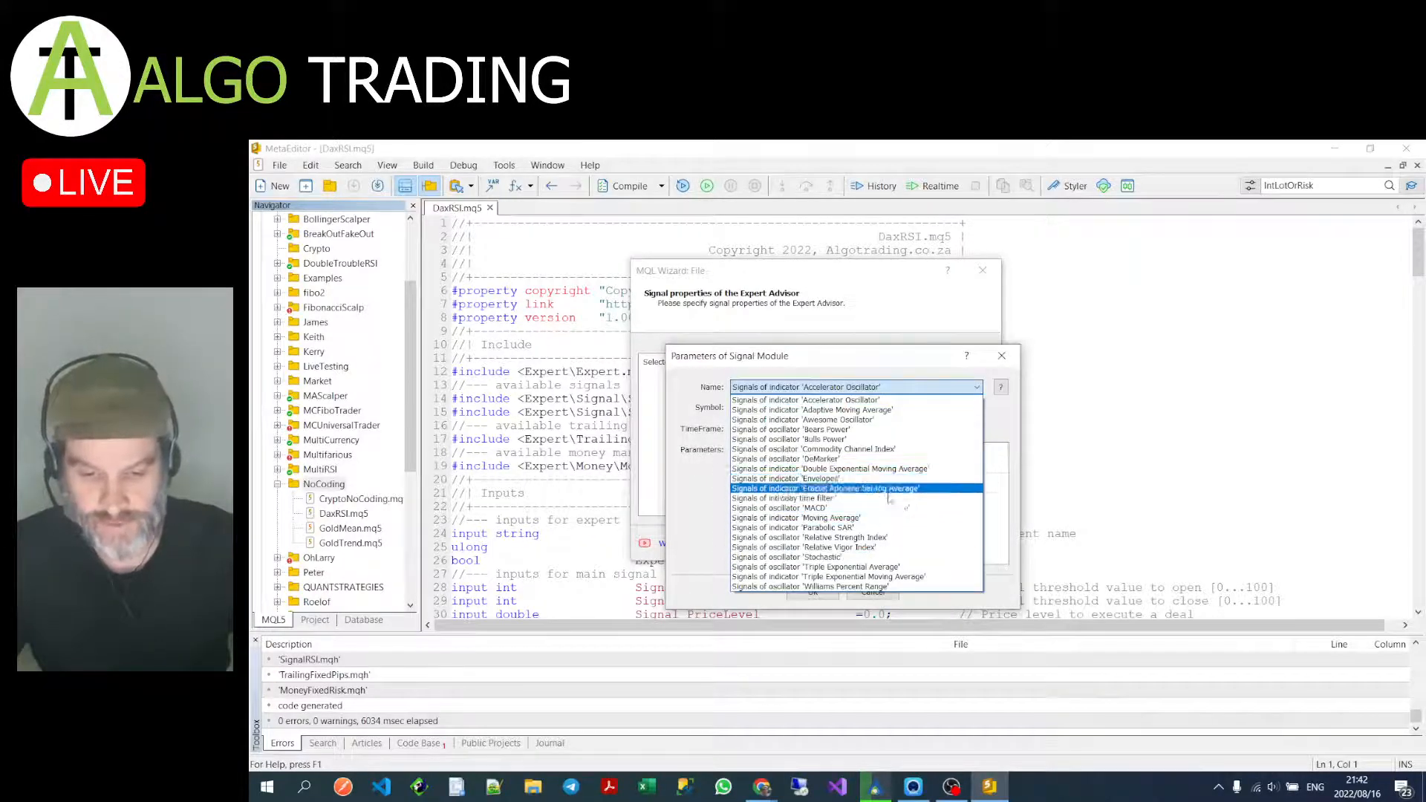
{"action": "left_click", "coordinate": [887, 519]}
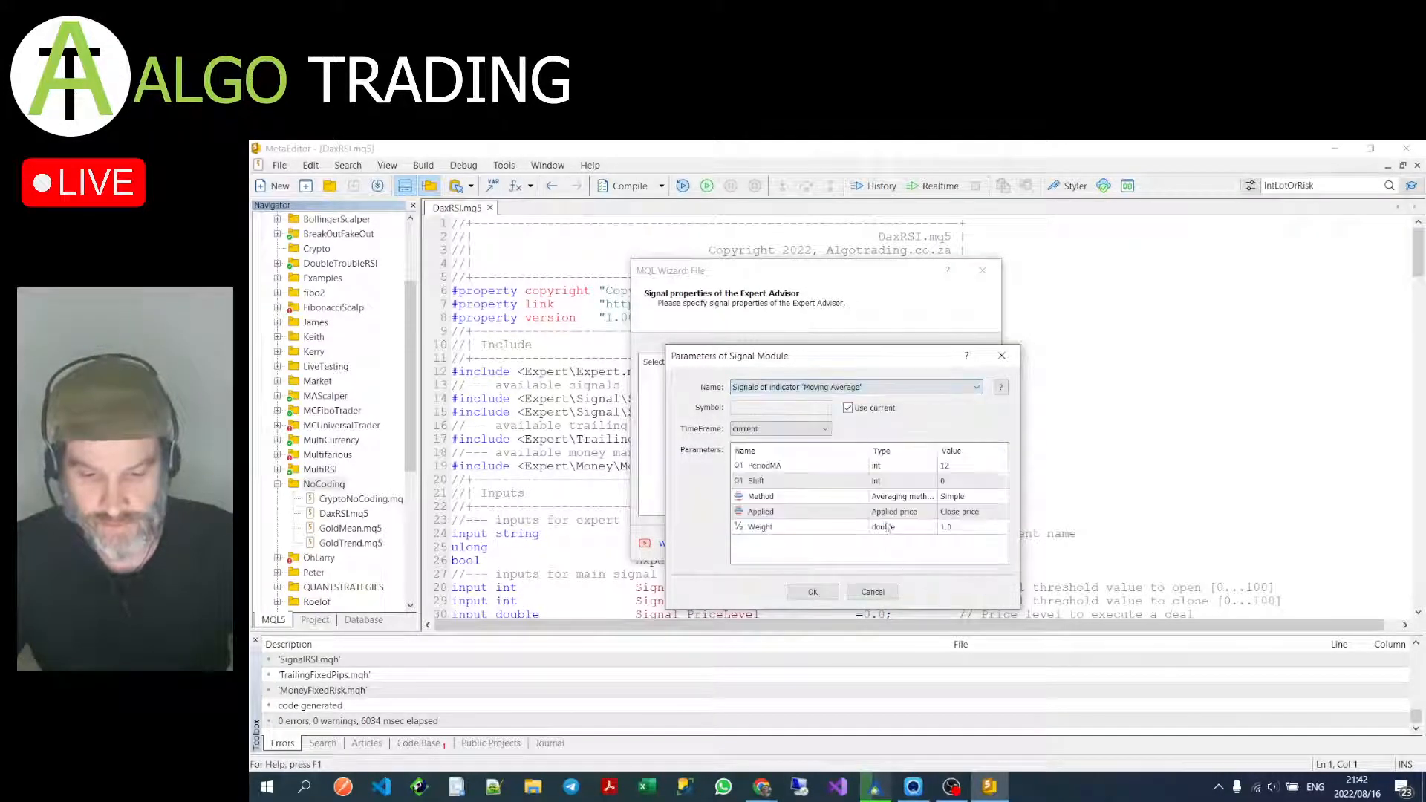
{"action": "left_click", "coordinate": [816, 592]}
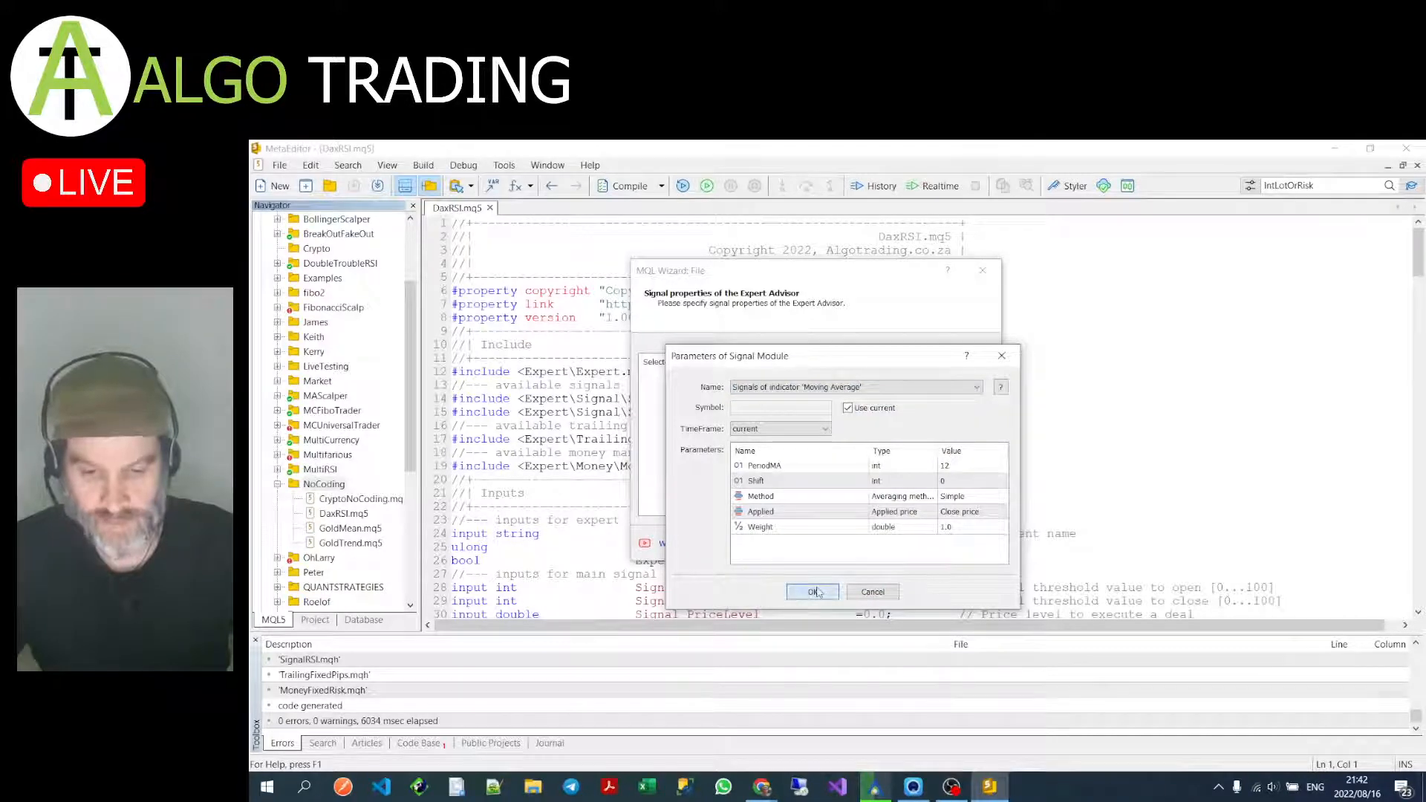
Step: Add the Commodity Channel Index oscillator signal with default parameters and proceed to the trailing properties
{"action": "left_click", "coordinate": [963, 364]}
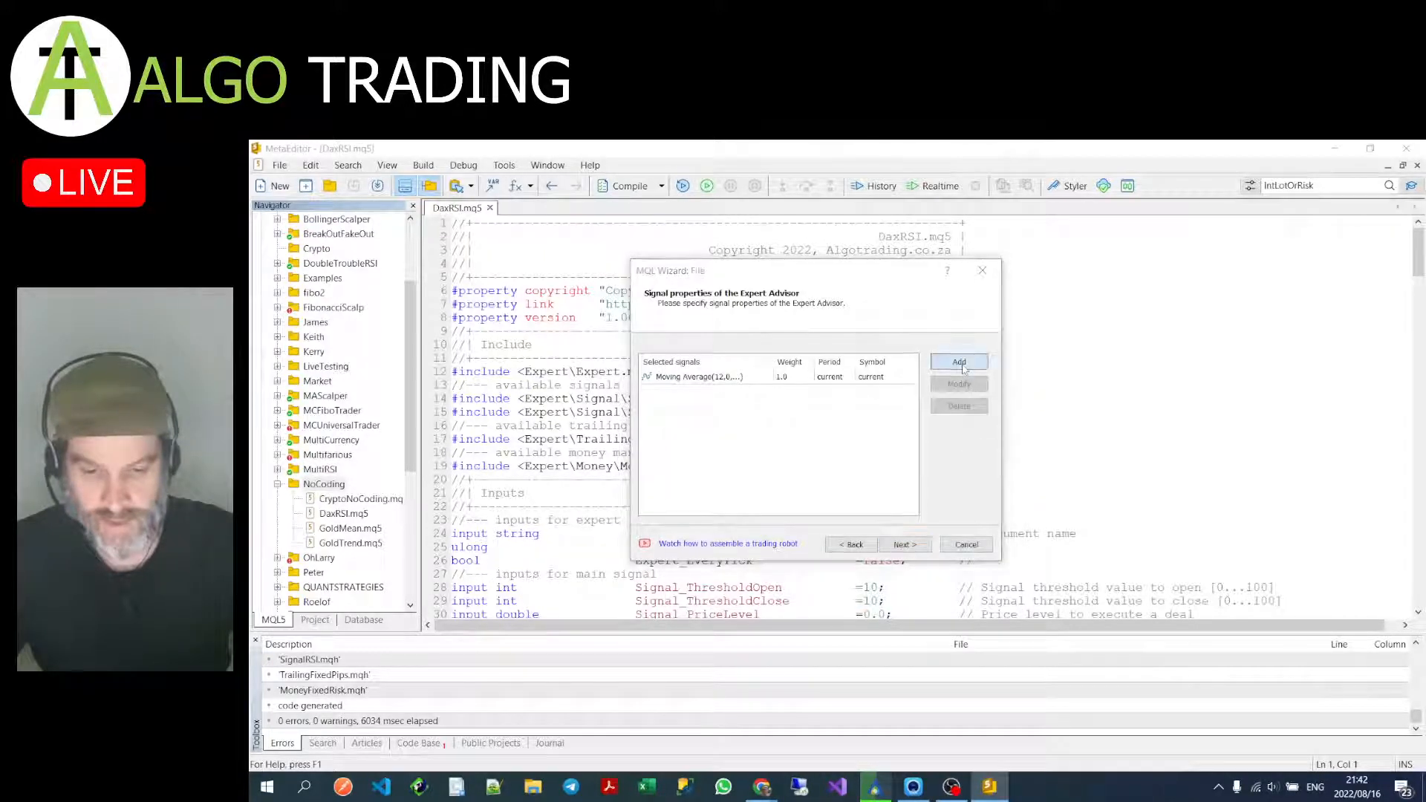
{"action": "left_click", "coordinate": [901, 388]}
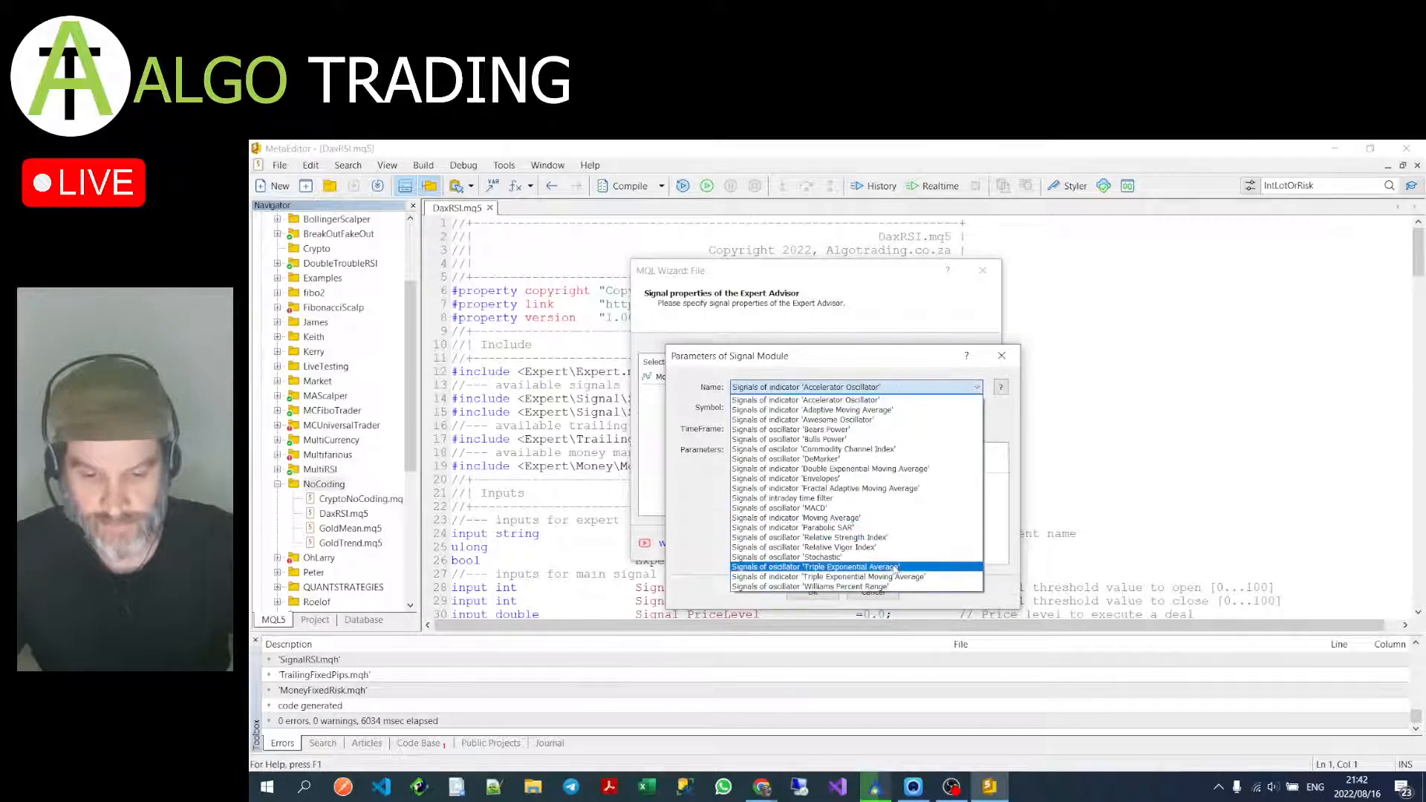
{"action": "left_click", "coordinate": [879, 450]}
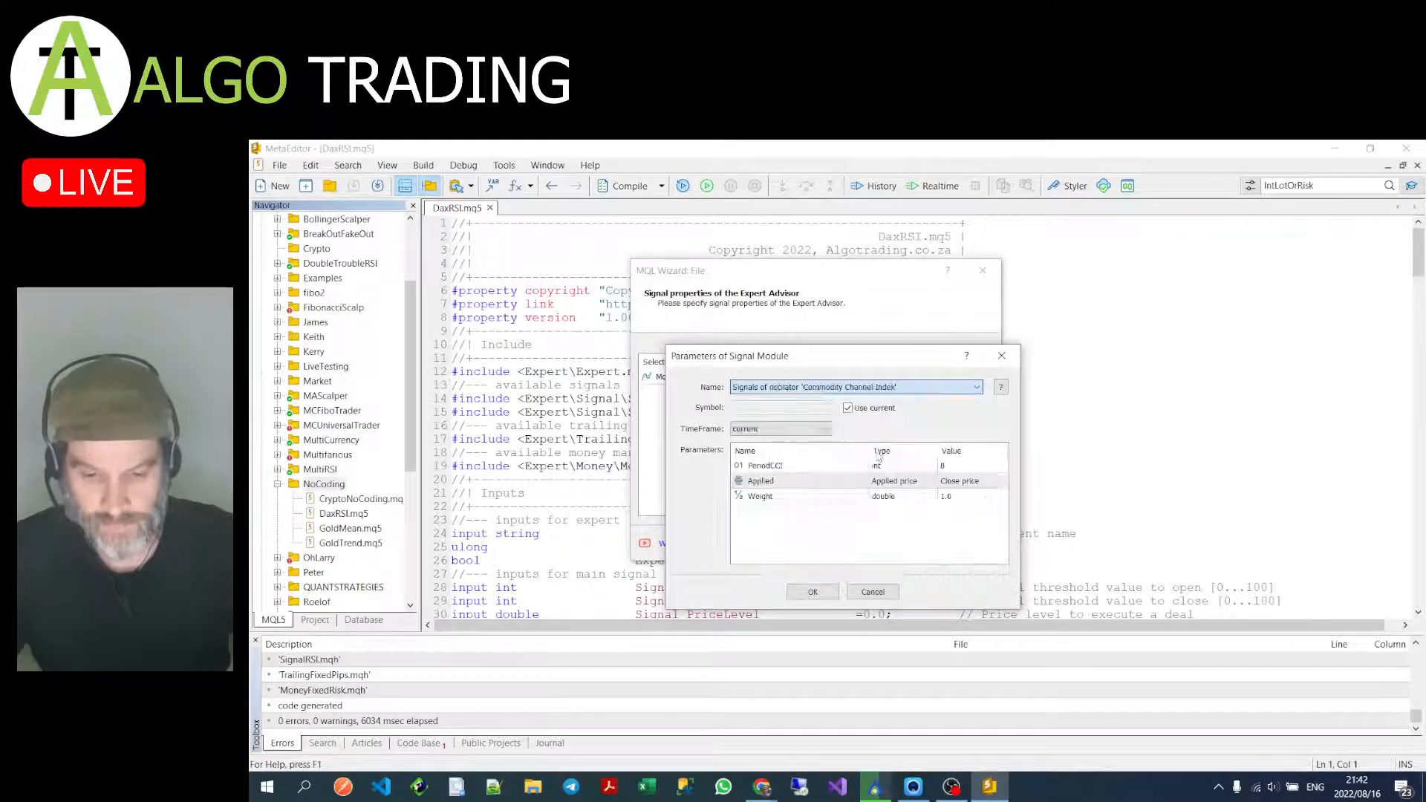
{"action": "left_click", "coordinate": [814, 592]}
{"action": "left_click", "coordinate": [907, 545]}
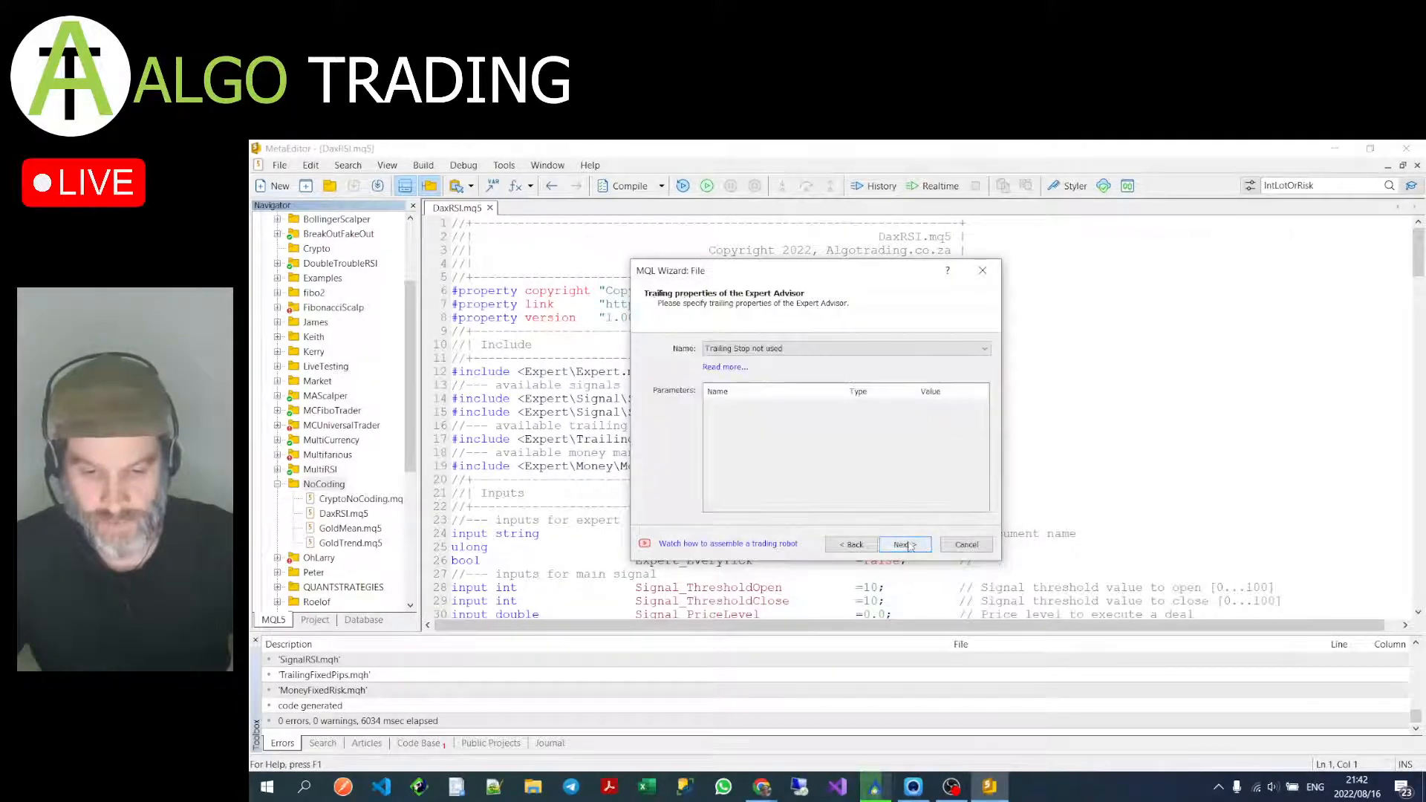
Step: Choose the trailing stop based on fixed stop level and money management trading with fixed risk
{"action": "left_click", "coordinate": [873, 349]}
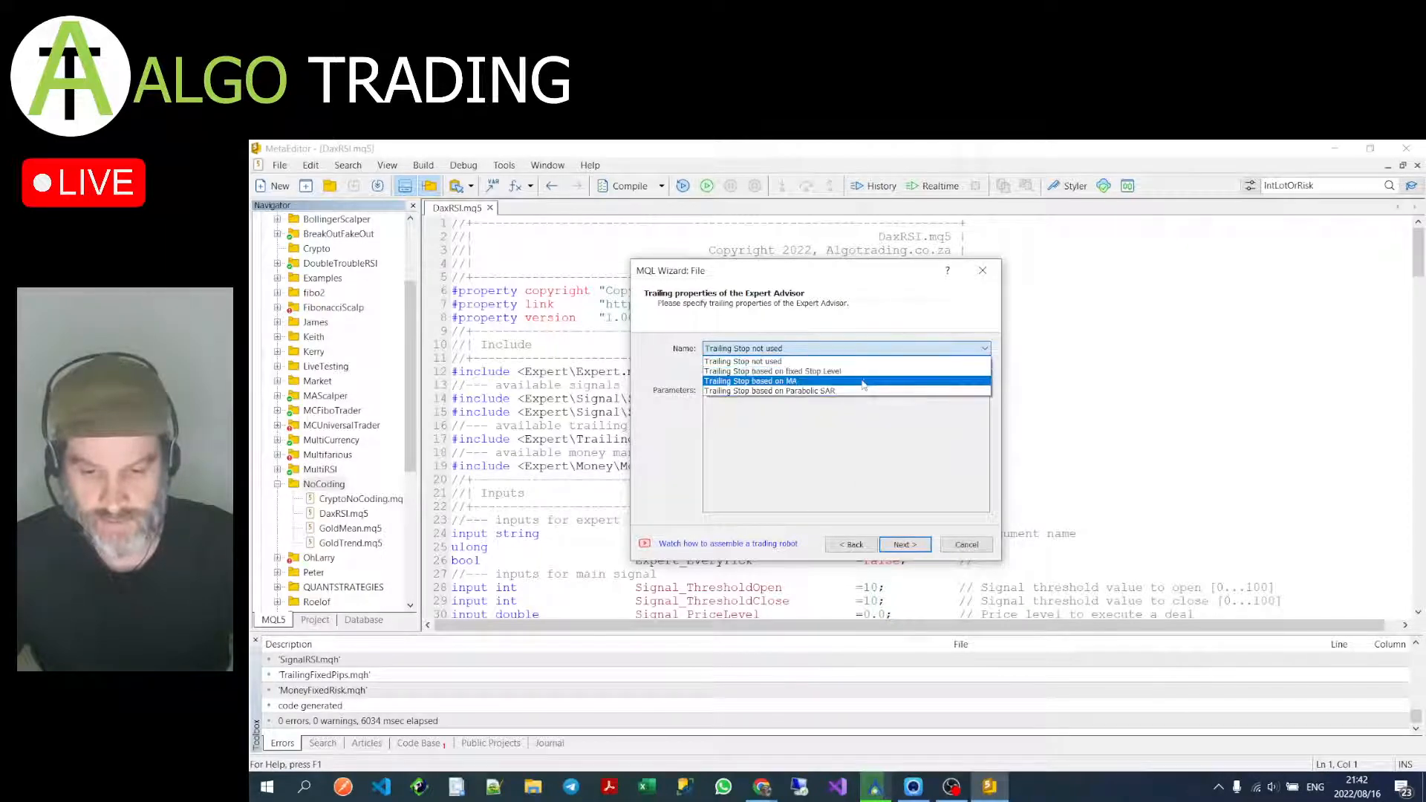
{"action": "left_click", "coordinate": [861, 371]}
{"action": "left_click", "coordinate": [906, 550]}
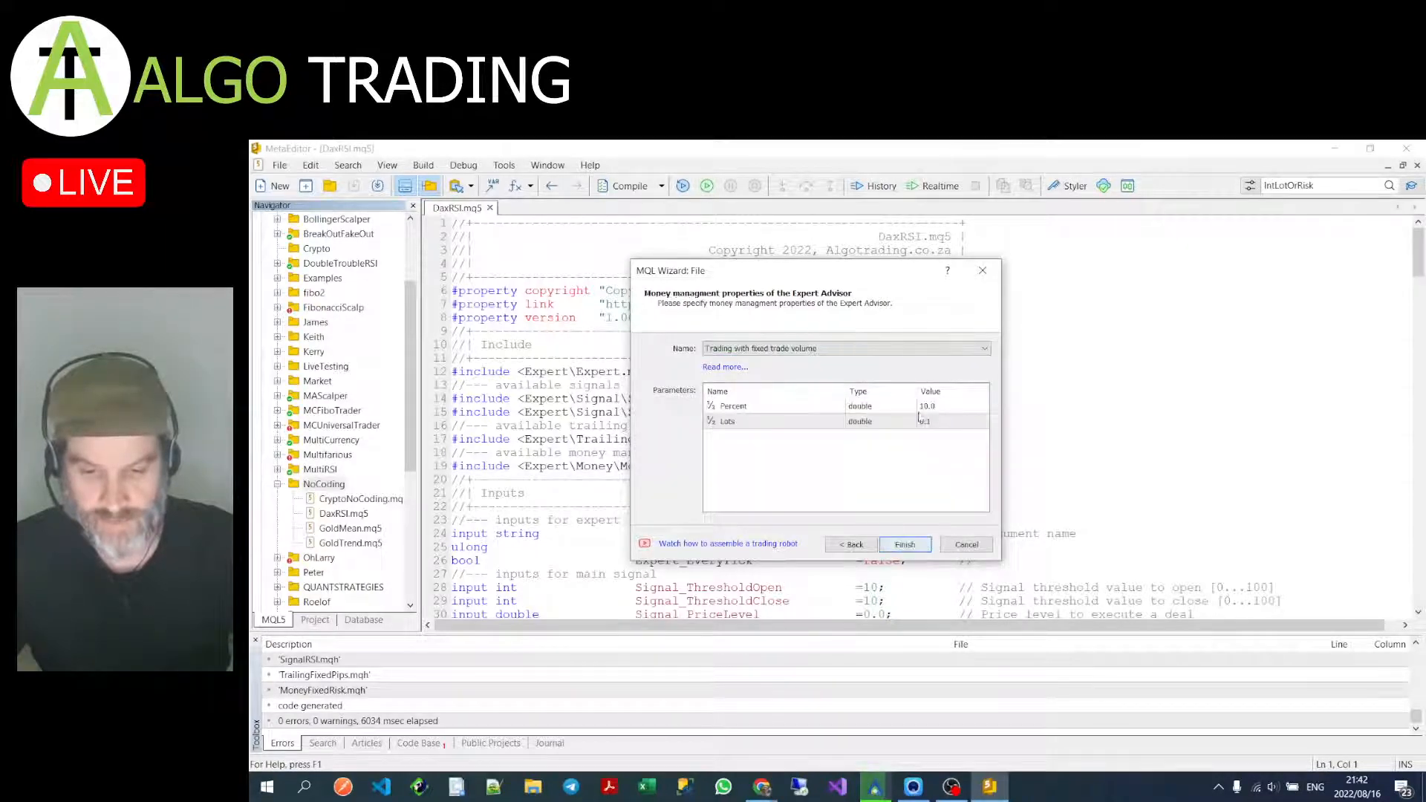
{"action": "left_click", "coordinate": [890, 350]}
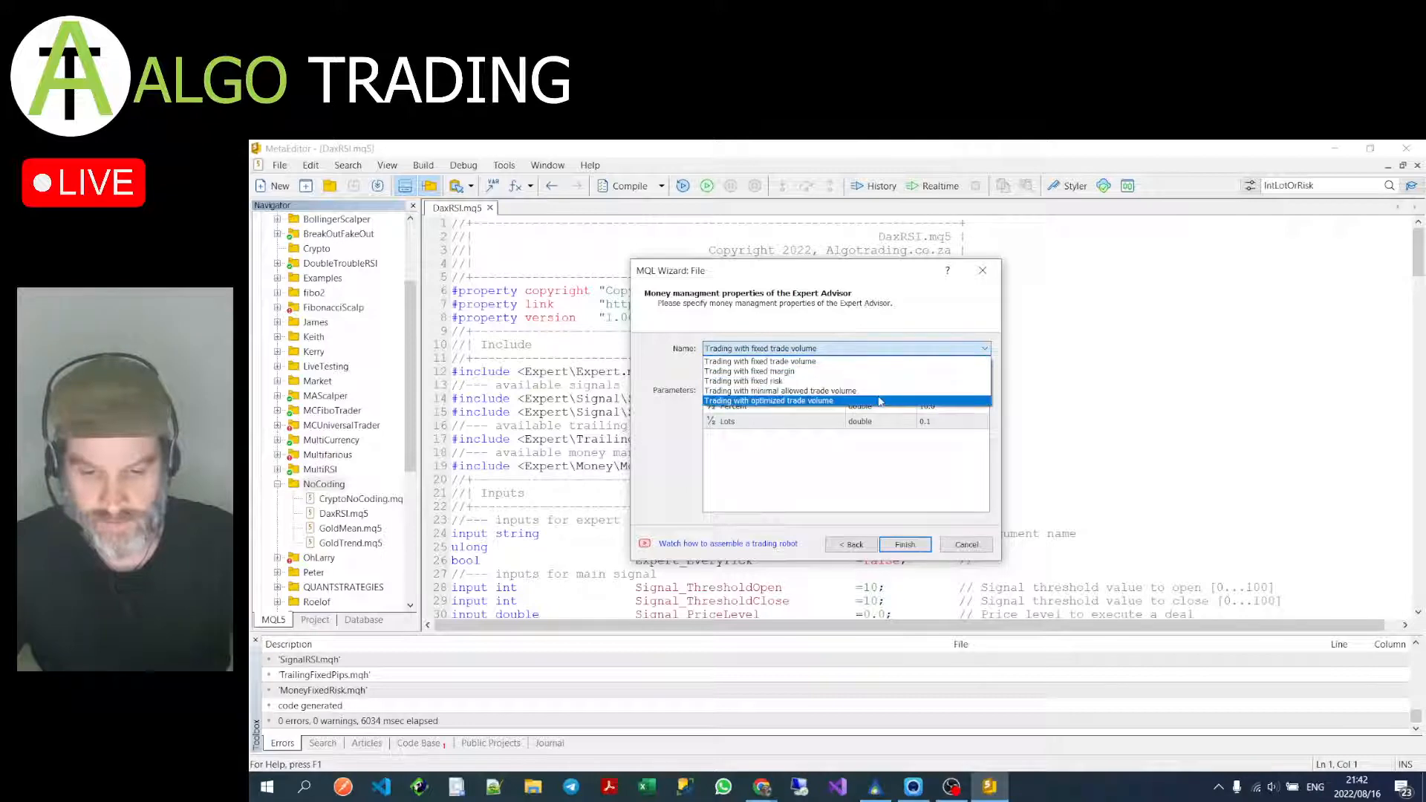
{"action": "left_click", "coordinate": [888, 381]}
Step: Finish generating the DaxCCI Expert Advisor and compile its source code
{"action": "left_click", "coordinate": [907, 545]}
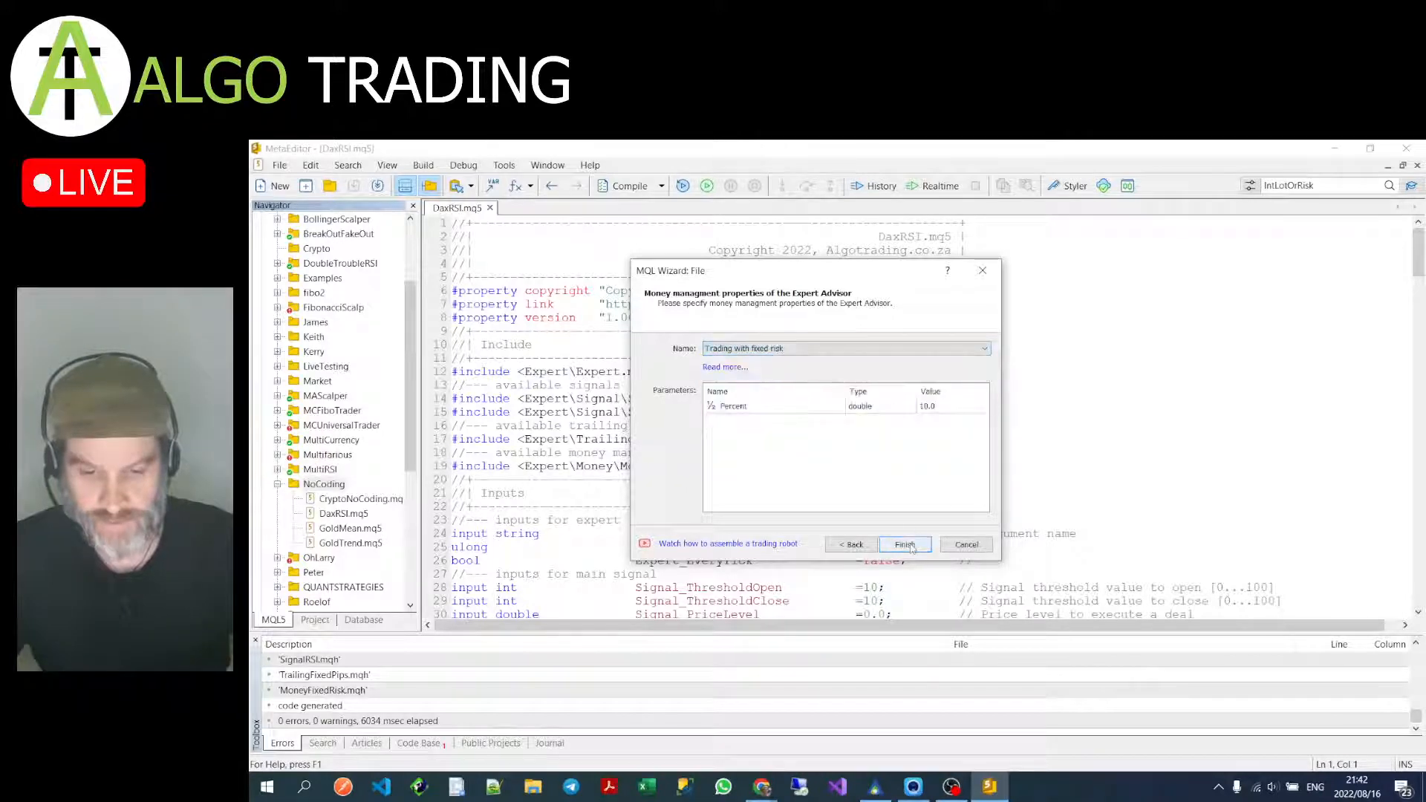
{"action": "left_click", "coordinate": [1174, 445]}
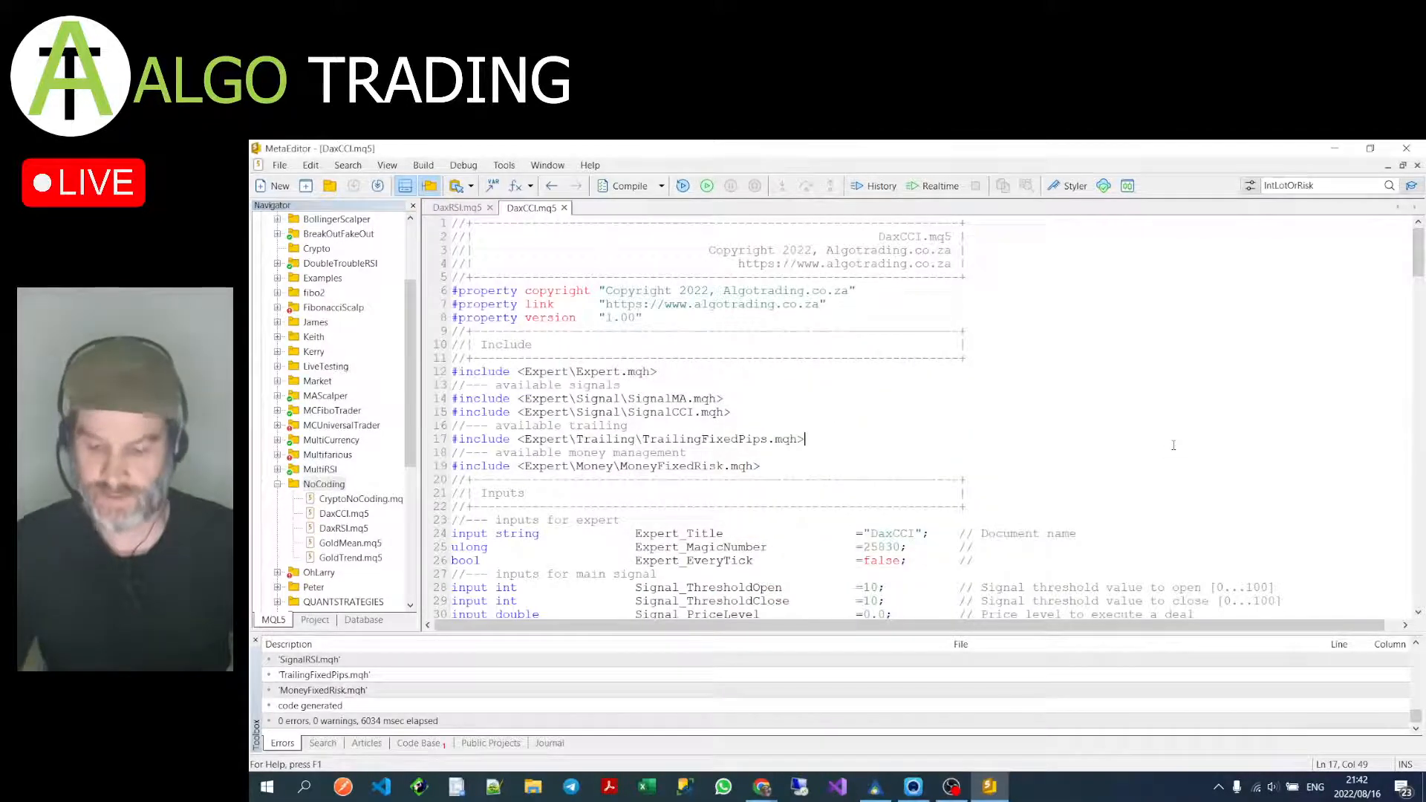
{"action": "key", "text": "F7"}
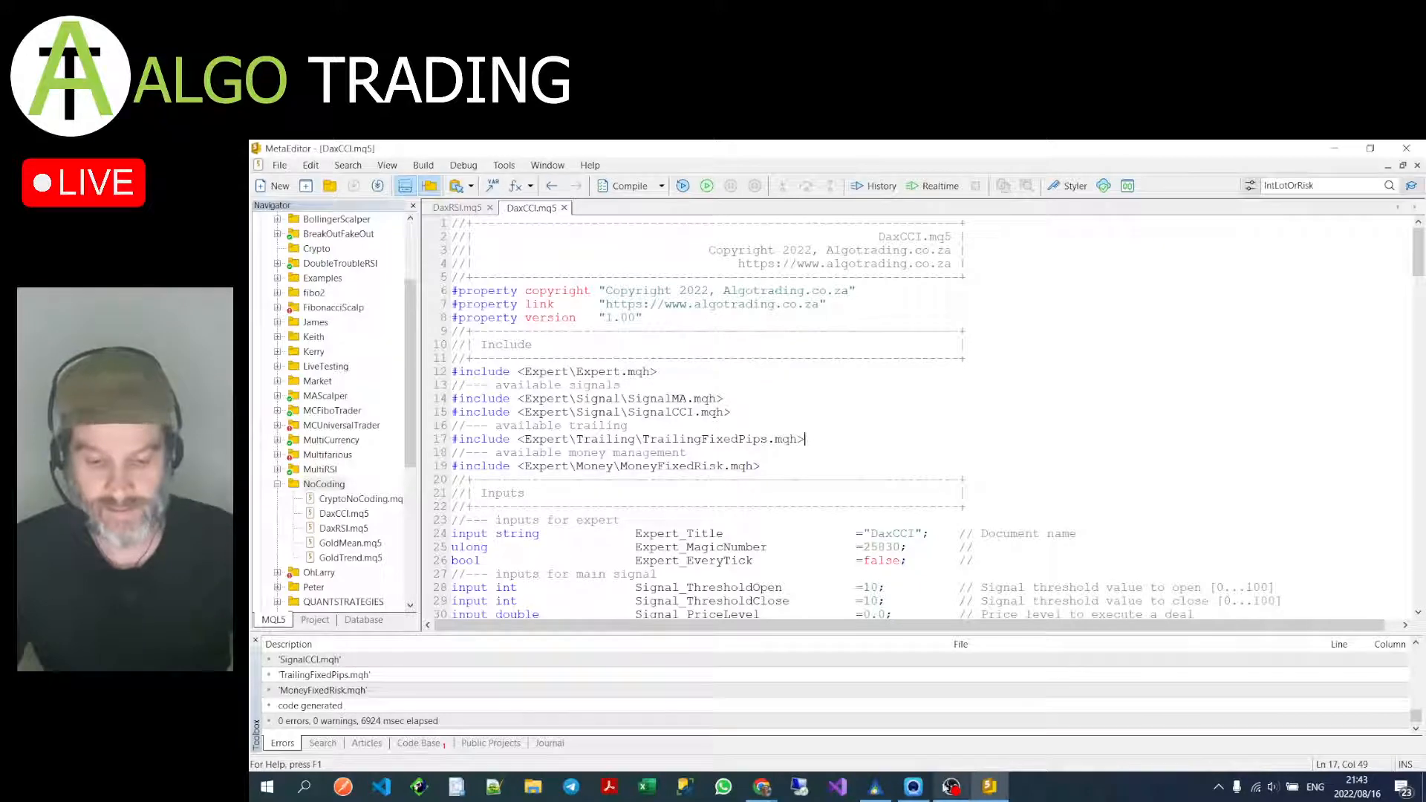
Step: Switch to MetaTrader 5 and sort the Daily DaxRSI optimization results by highest profit to examine the leading passes
{"action": "left_click", "coordinate": [880, 789]}
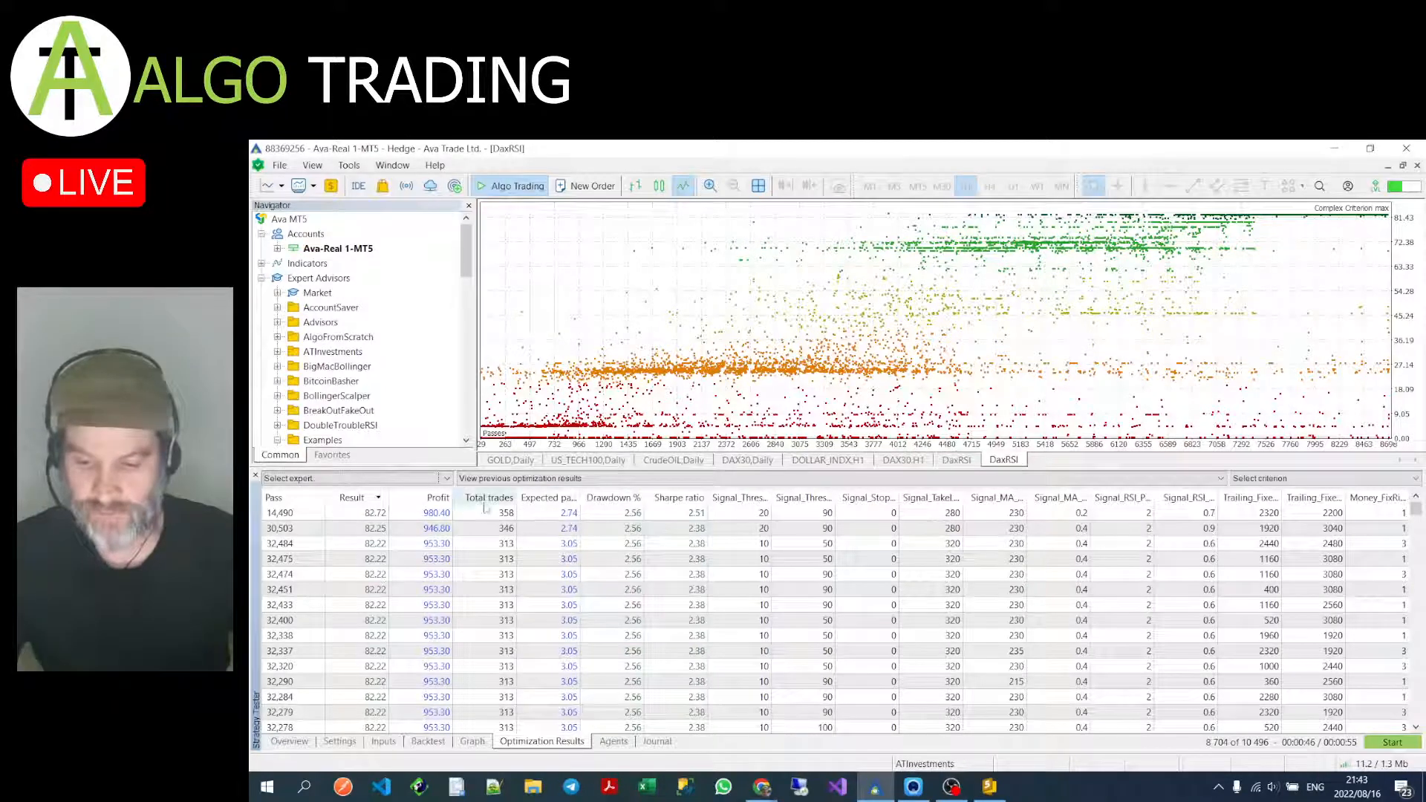
{"action": "left_click", "coordinate": [438, 498]}
{"action": "scroll", "coordinate": [581, 570], "scroll_direction": "down", "scroll_amount": 4}
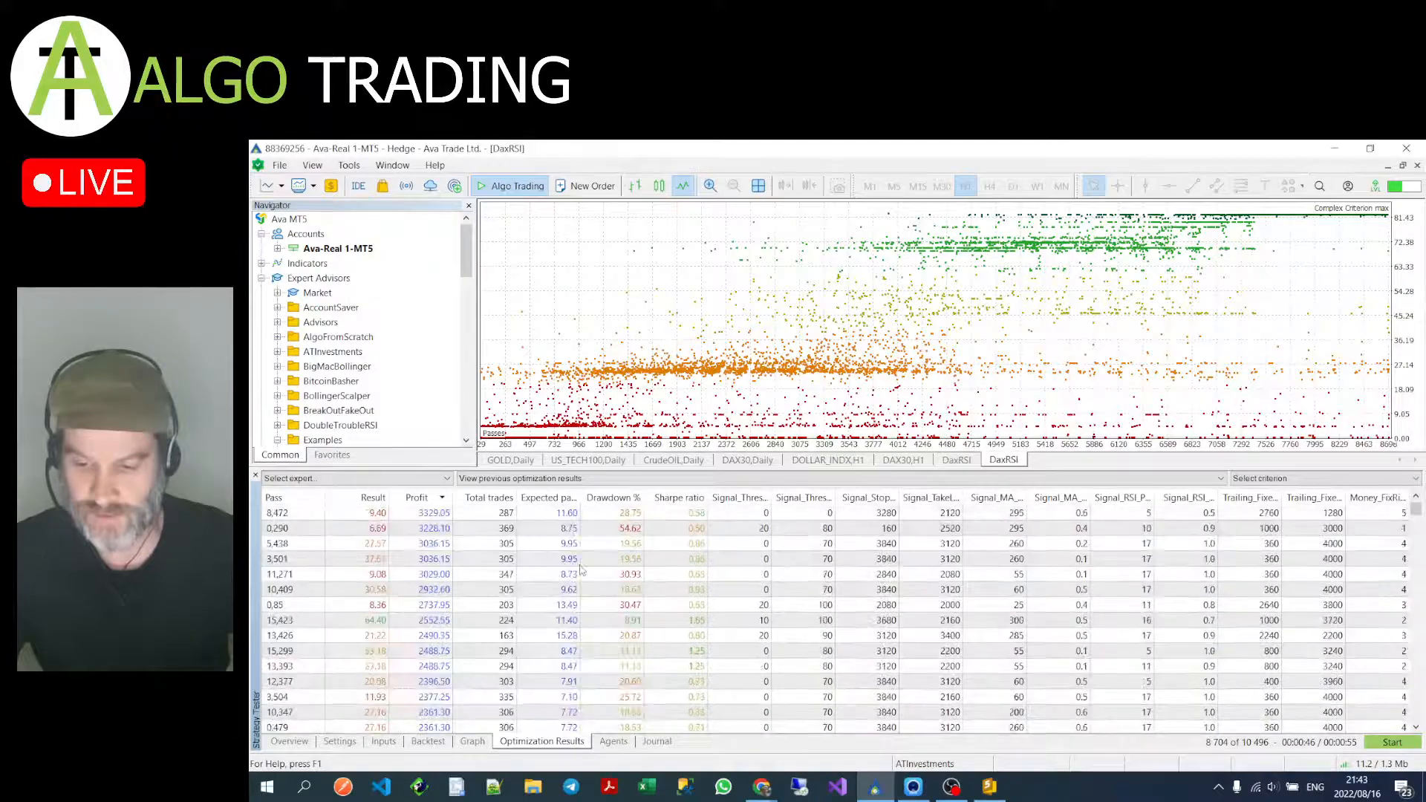
Step: Run a single test of optimization pass 32,345 and open its balance graph and backtest report
{"action": "scroll", "coordinate": [582, 569], "scroll_direction": "down", "scroll_amount": 15}
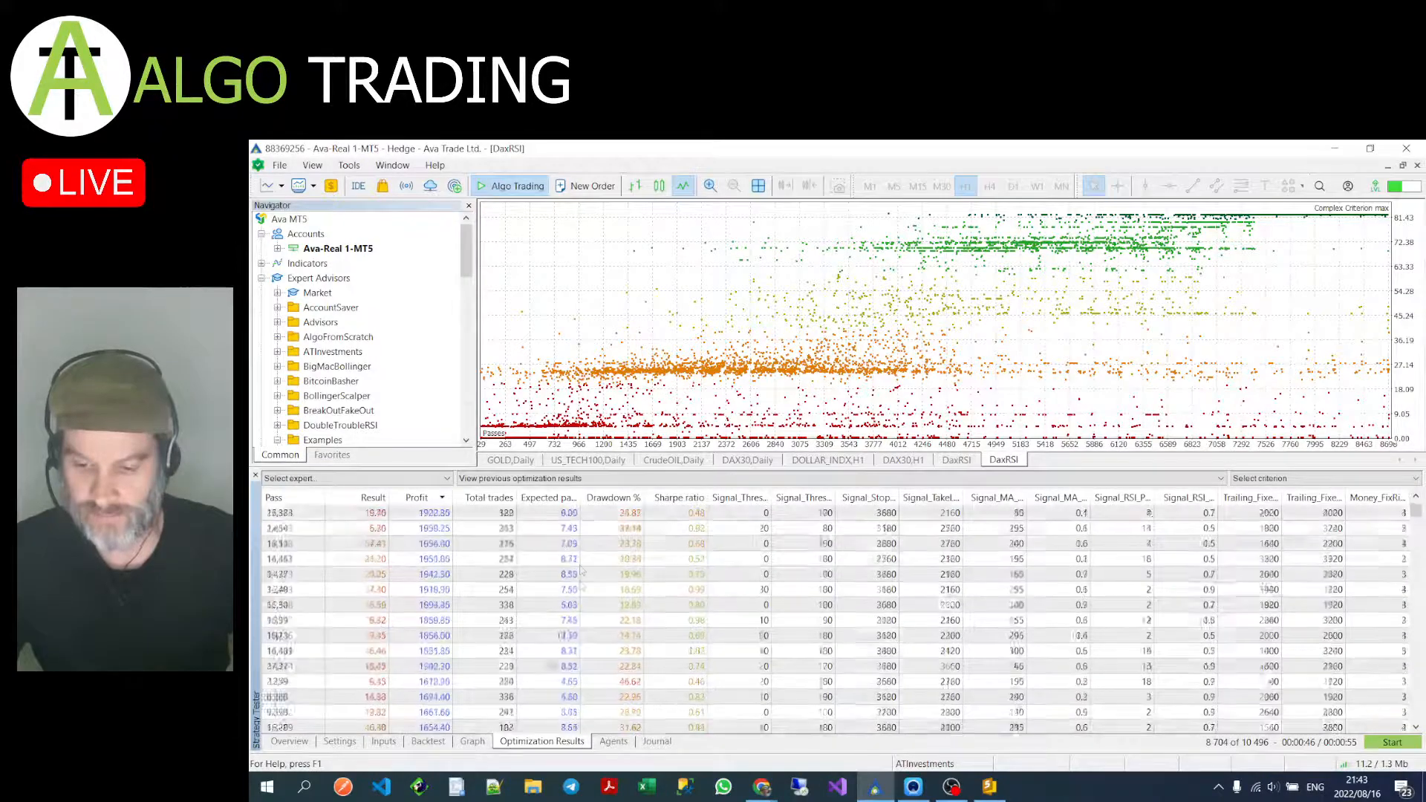
{"action": "scroll", "coordinate": [582, 570], "scroll_direction": "down", "scroll_amount": 10}
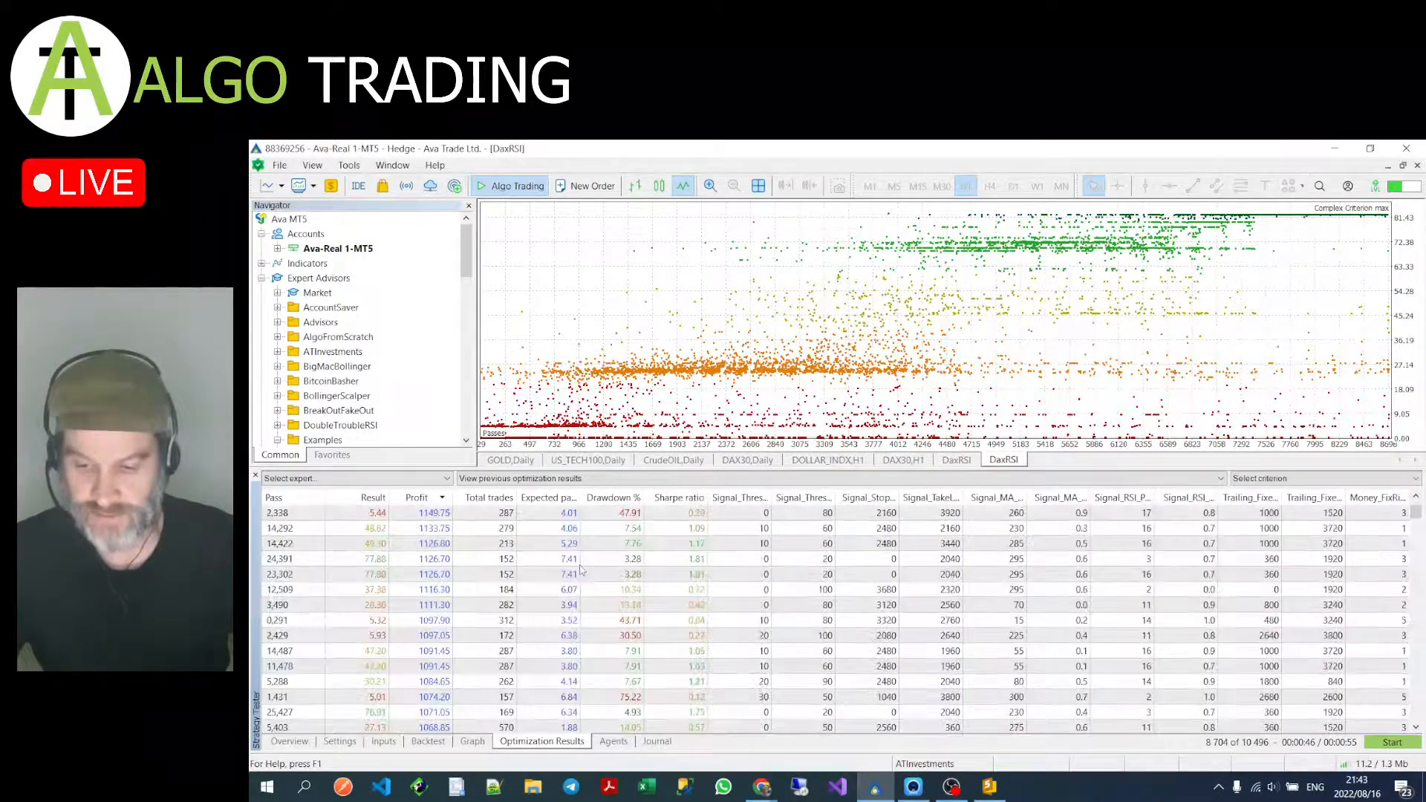
{"action": "scroll", "coordinate": [582, 570], "scroll_direction": "down", "scroll_amount": 5}
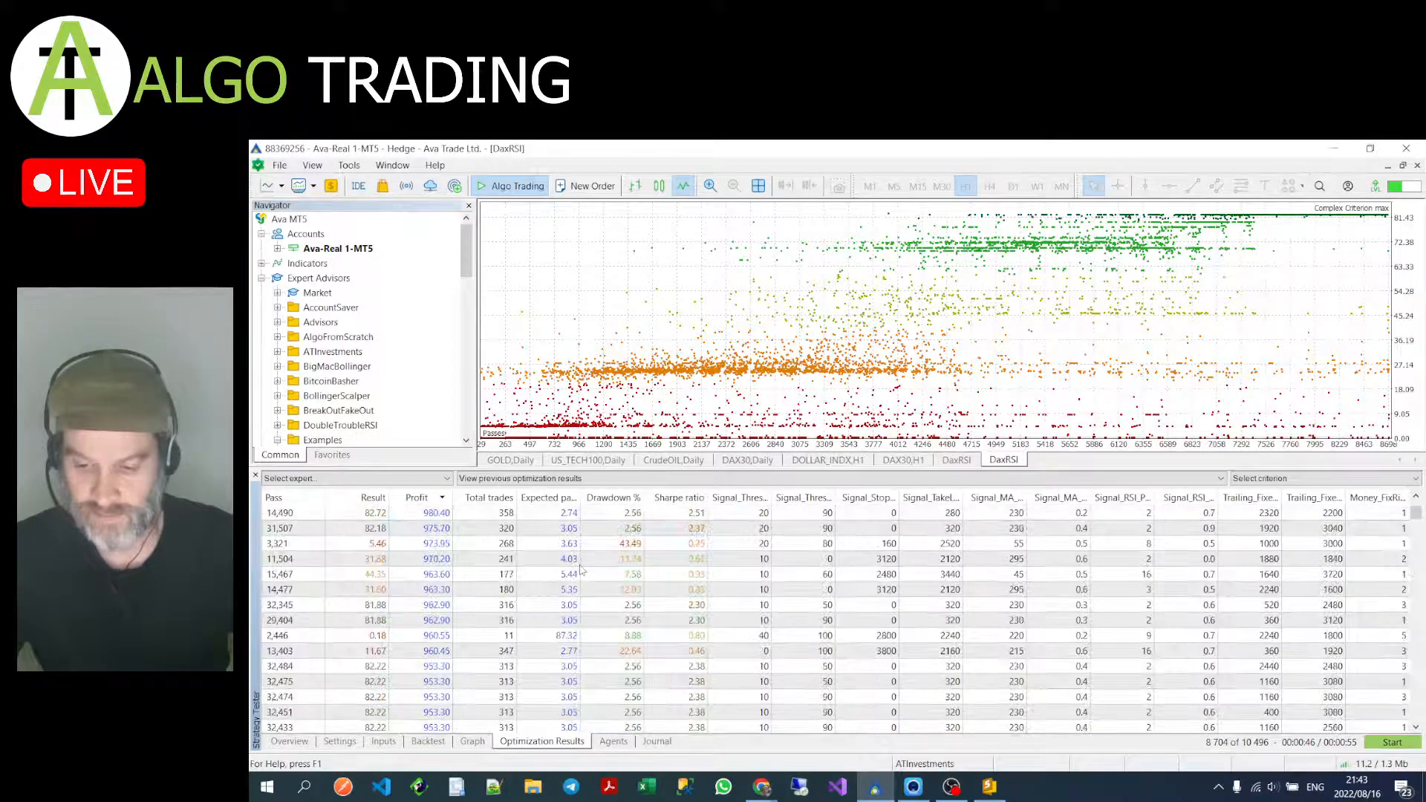
{"action": "scroll", "coordinate": [582, 570], "scroll_direction": "down", "scroll_amount": 1}
{"action": "scroll", "coordinate": [581, 570], "scroll_direction": "up", "scroll_amount": 1}
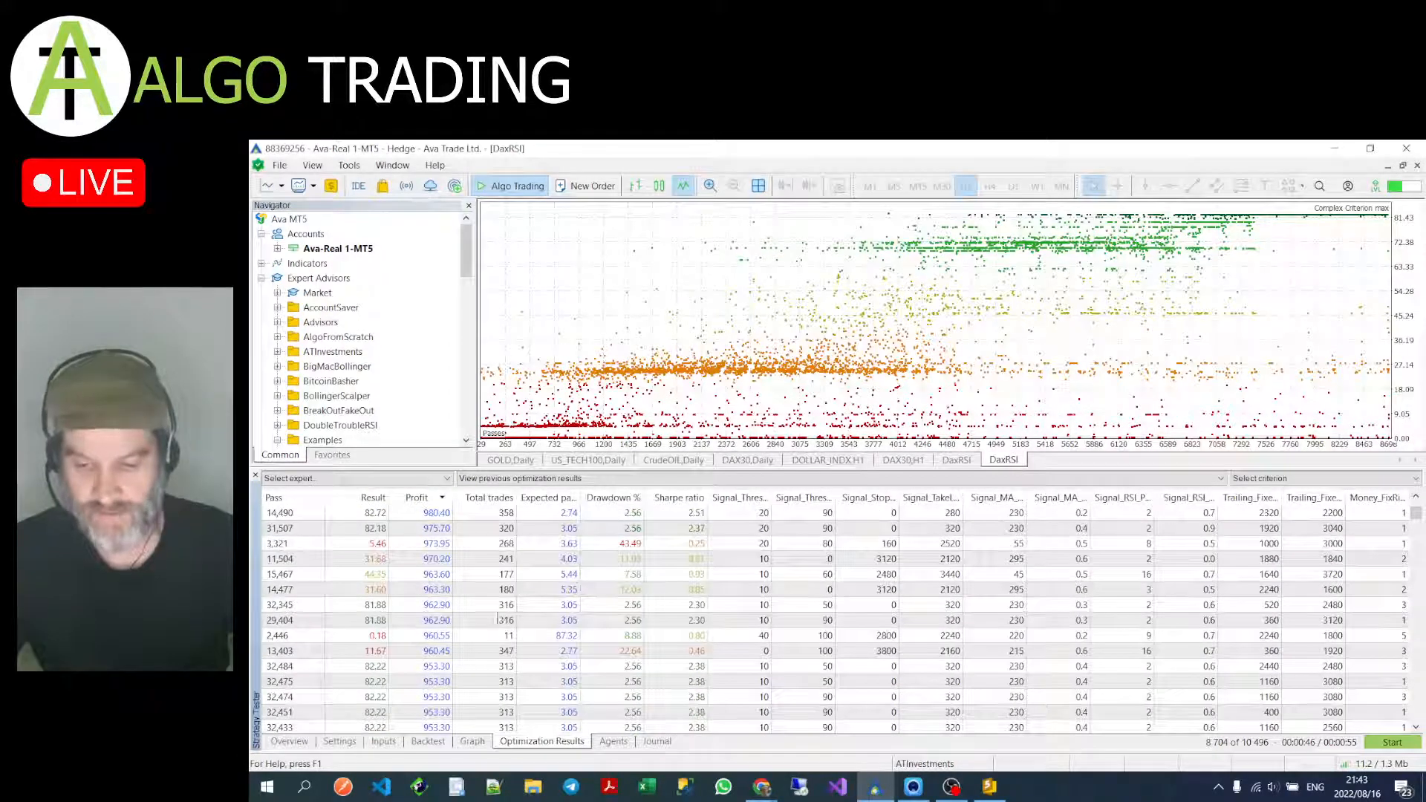
{"action": "double_click", "coordinate": [402, 607]}
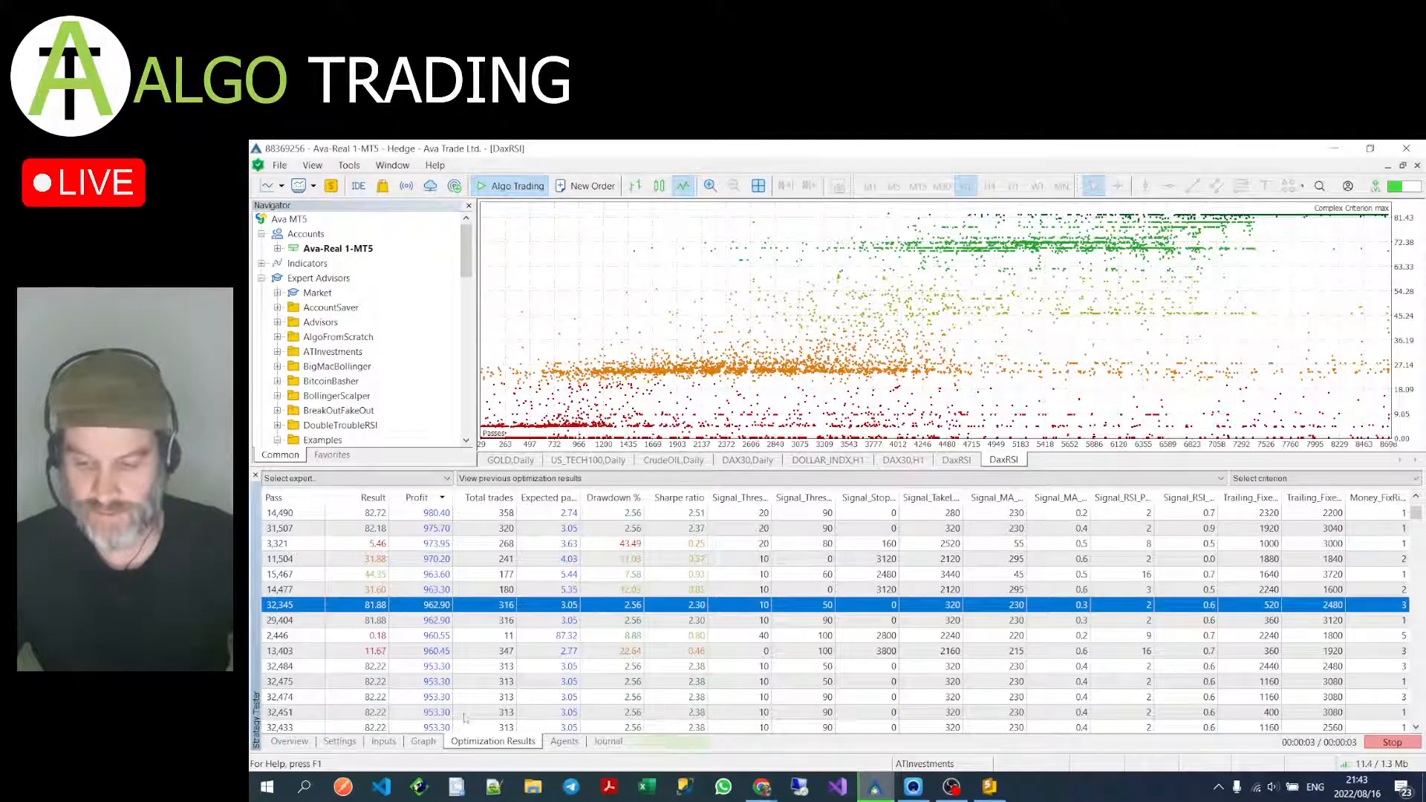
{"action": "left_click", "coordinate": [468, 742]}
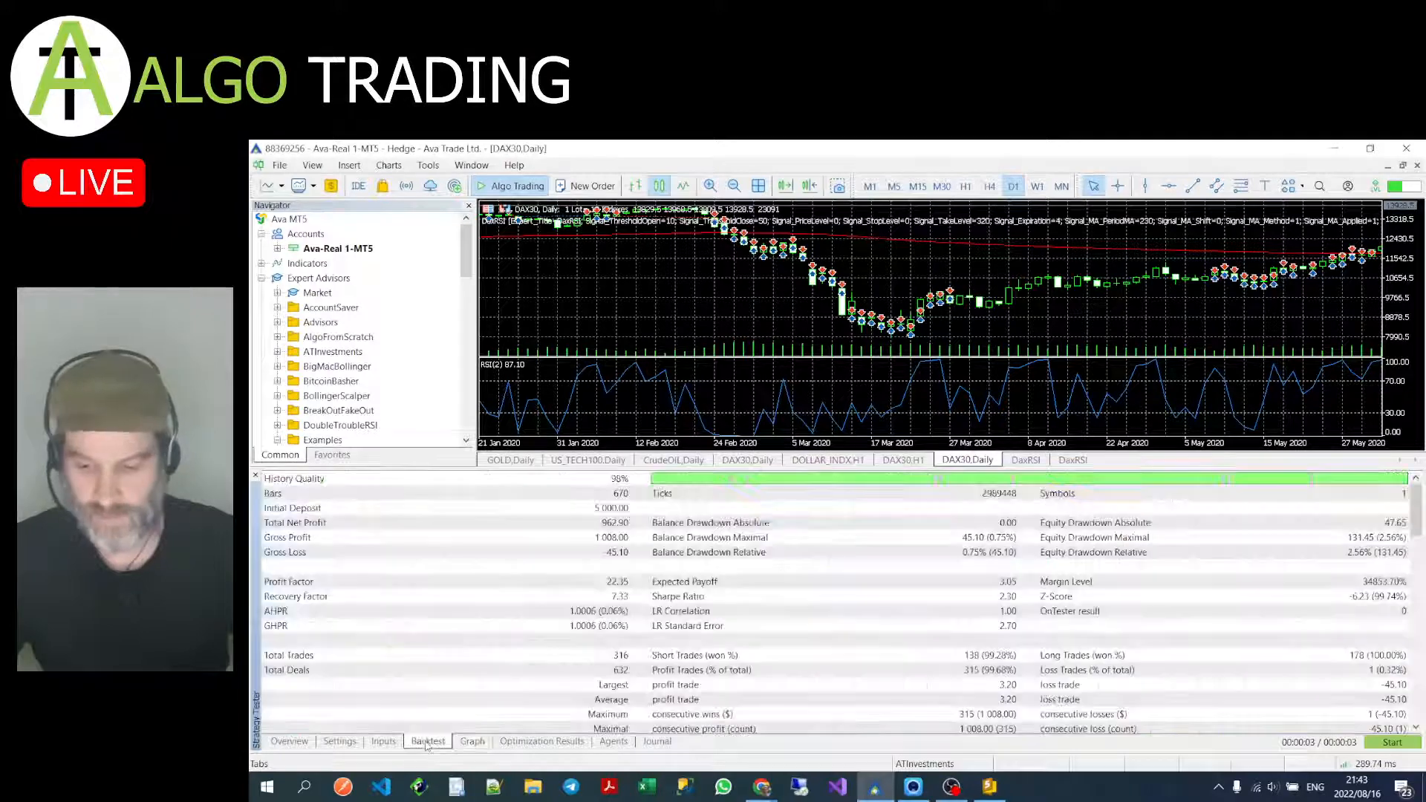
{"action": "left_click", "coordinate": [427, 742]}
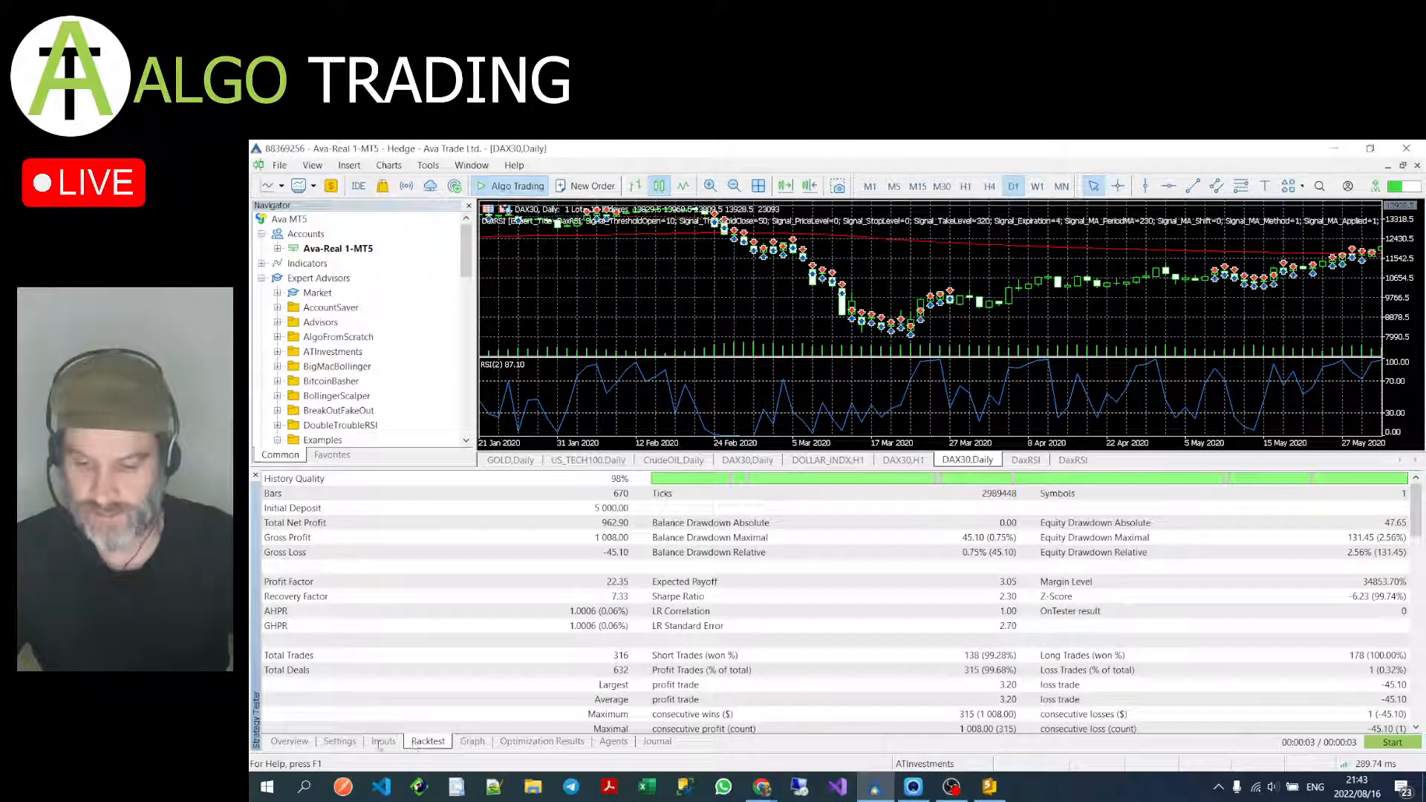
Step: Review the tested pass's inputs, covering signal thresholds, moving average and RSI settings, trailing levels and risk percentage
{"action": "left_click", "coordinate": [384, 742]}
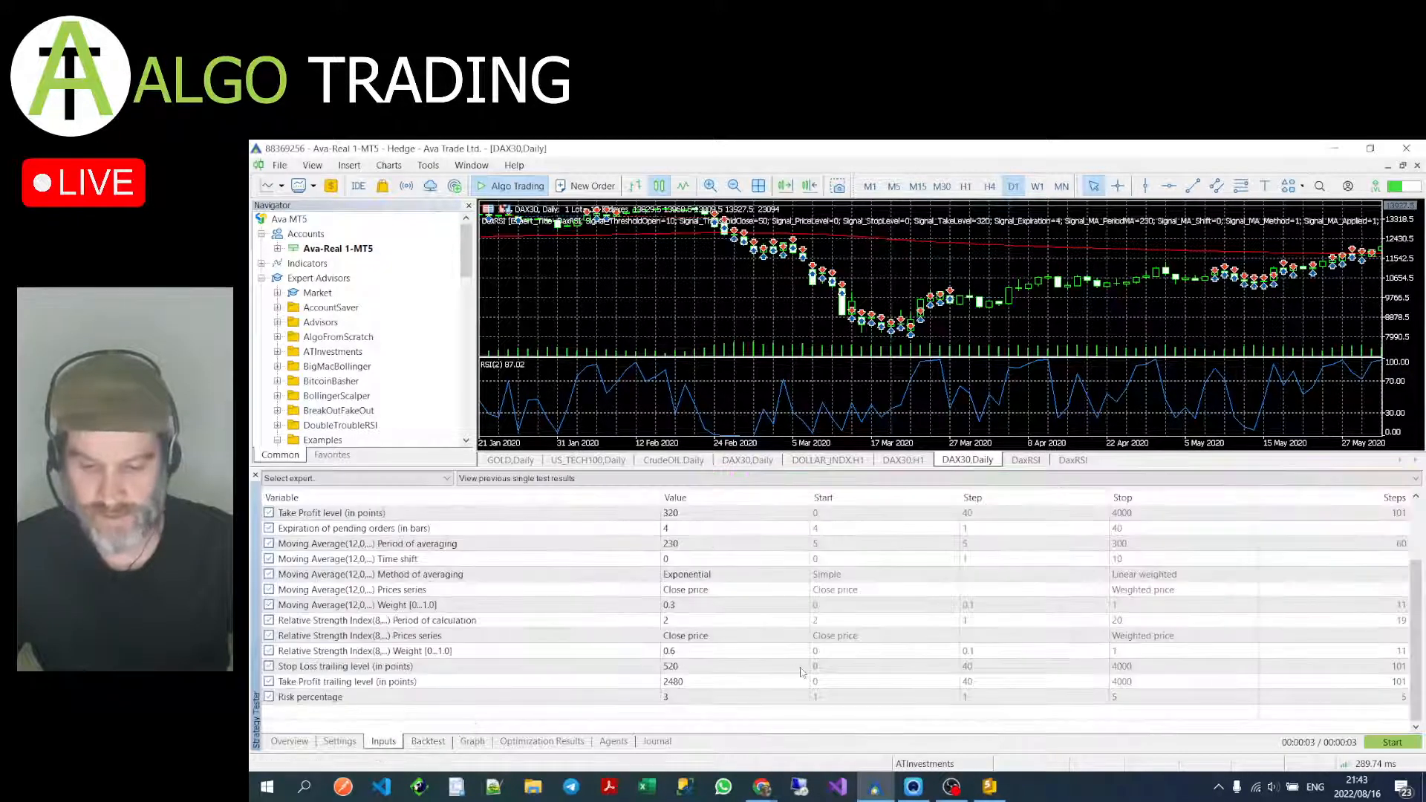
{"action": "scroll", "coordinate": [792, 668], "scroll_direction": "up", "scroll_amount": 2}
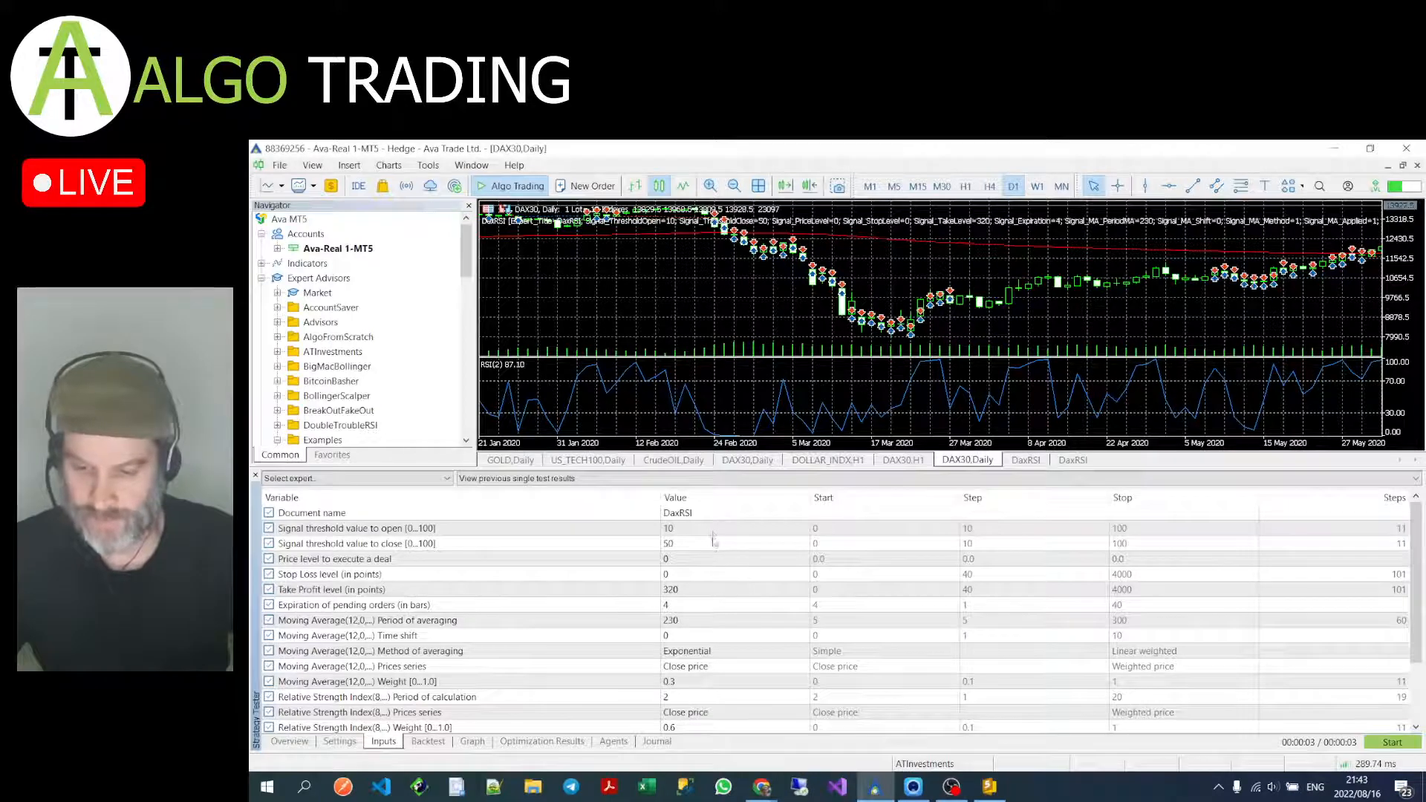
{"action": "scroll", "coordinate": [728, 565], "scroll_direction": "down", "scroll_amount": 1}
{"action": "left_click", "coordinate": [700, 579]}
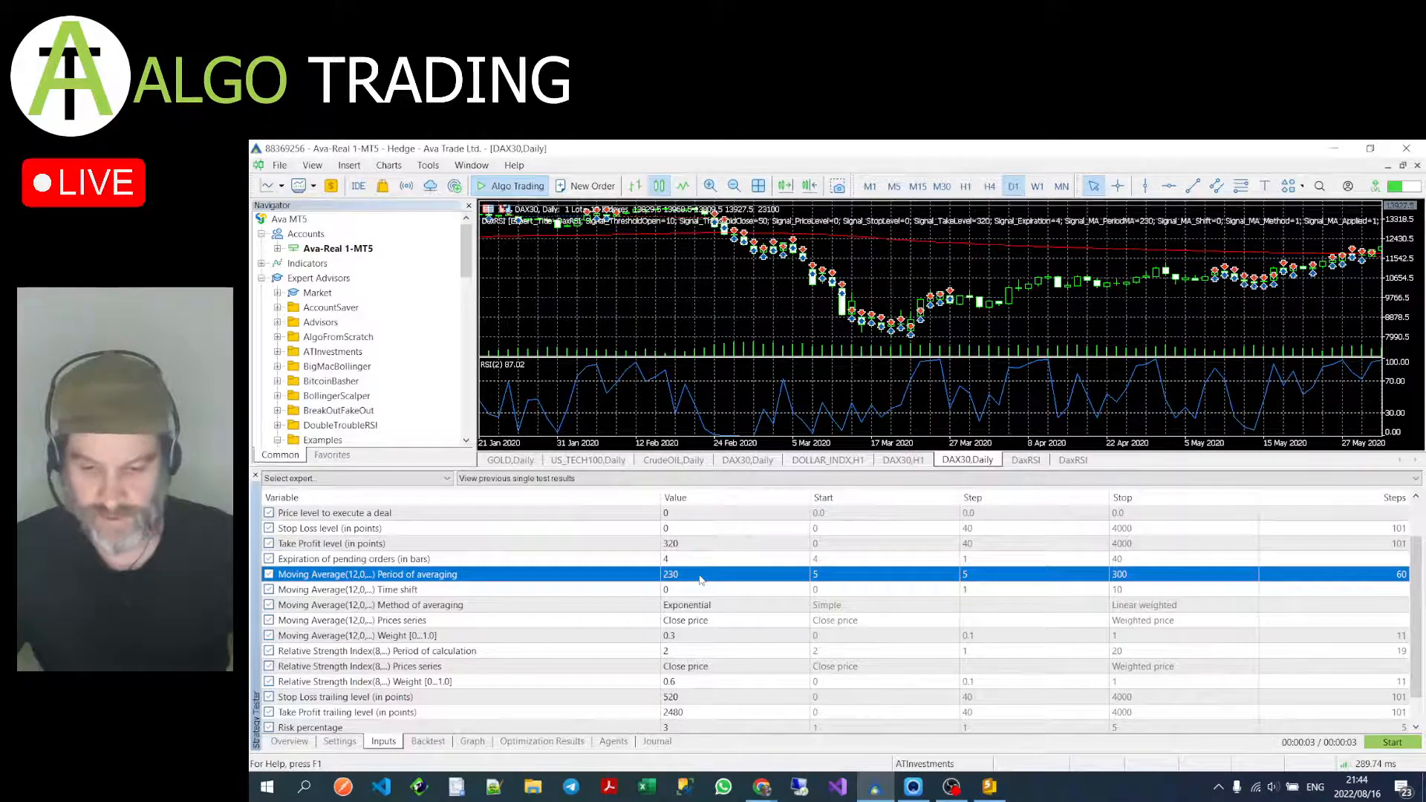
{"action": "left_click", "coordinate": [695, 638]}
{"action": "scroll", "coordinate": [747, 639], "scroll_direction": "down", "scroll_amount": 1}
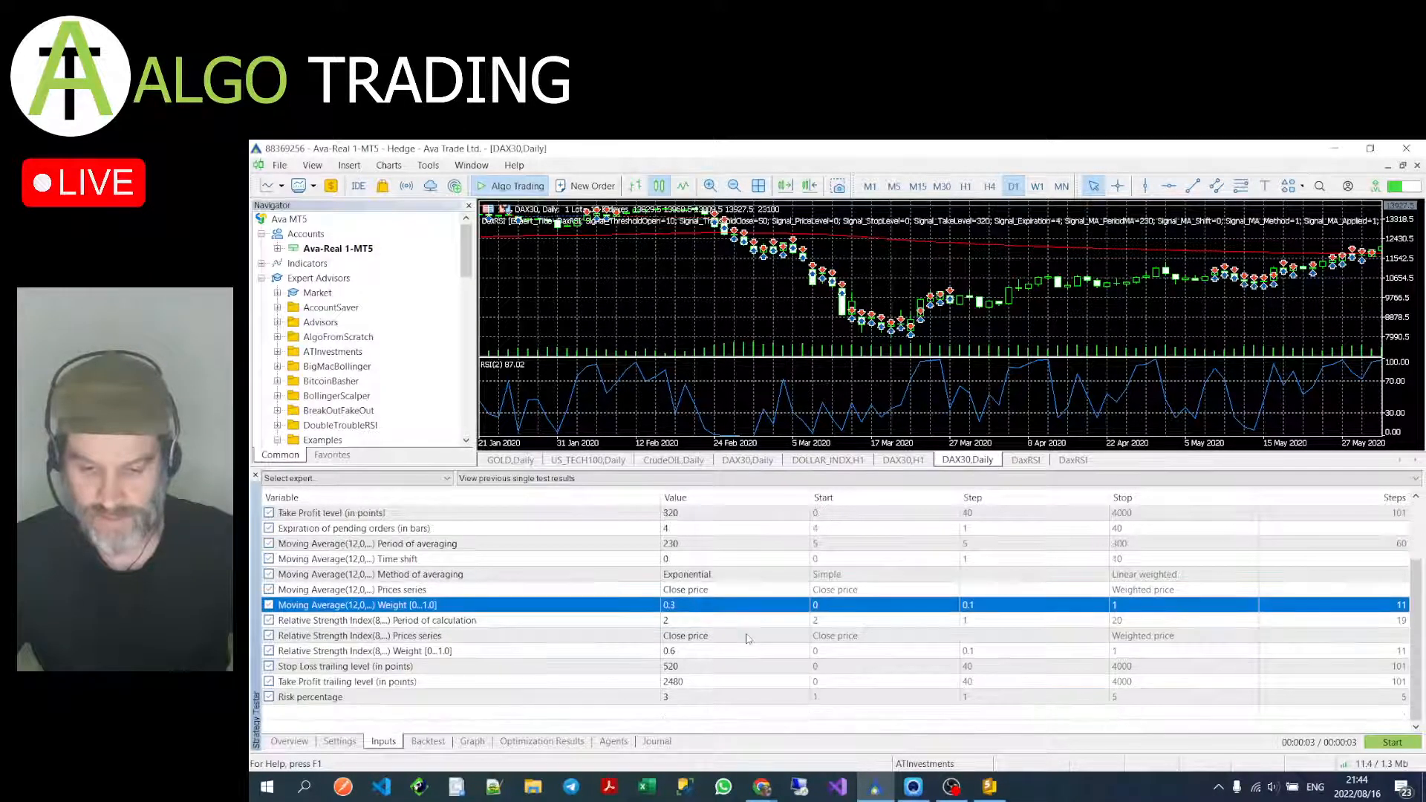
{"action": "left_click", "coordinate": [714, 657]}
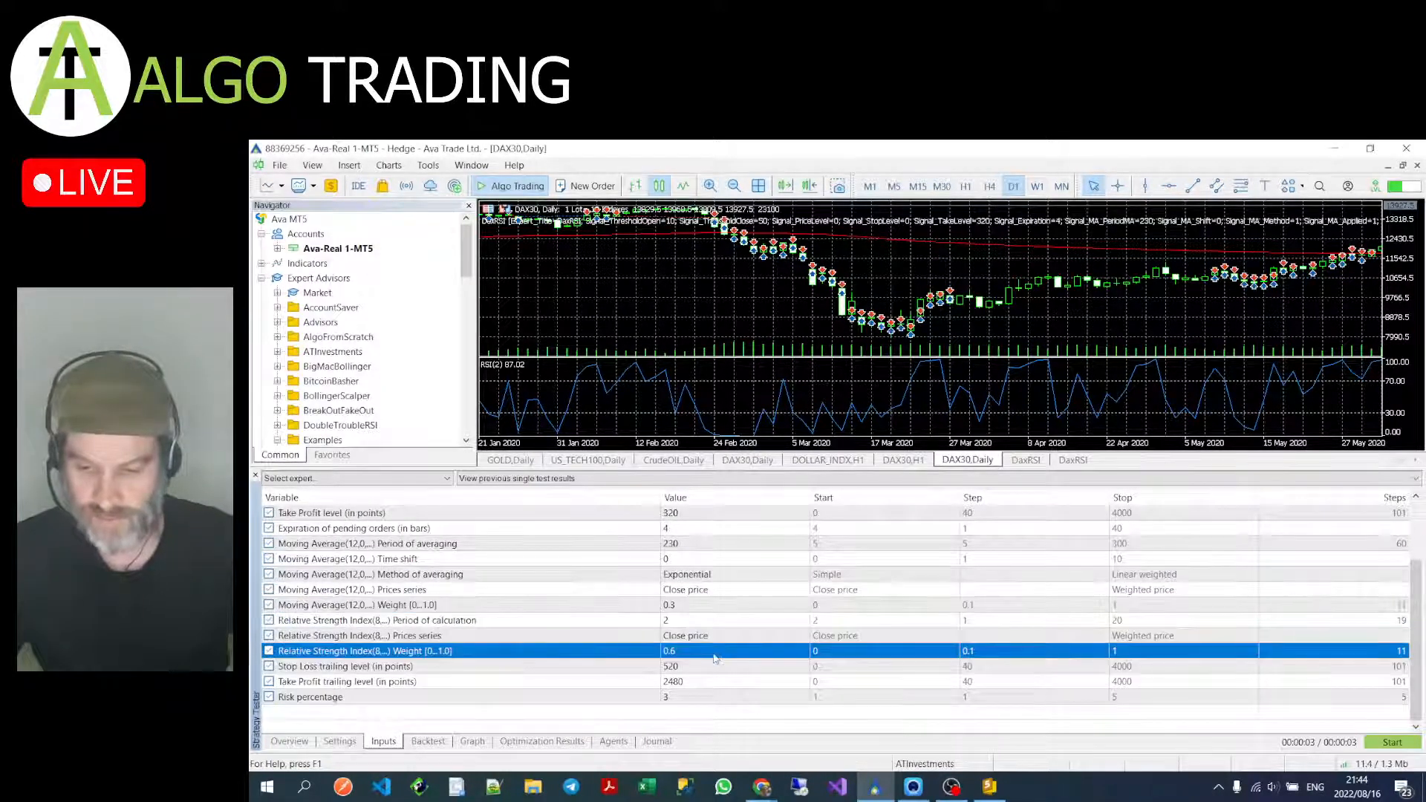
{"action": "left_click", "coordinate": [704, 623]}
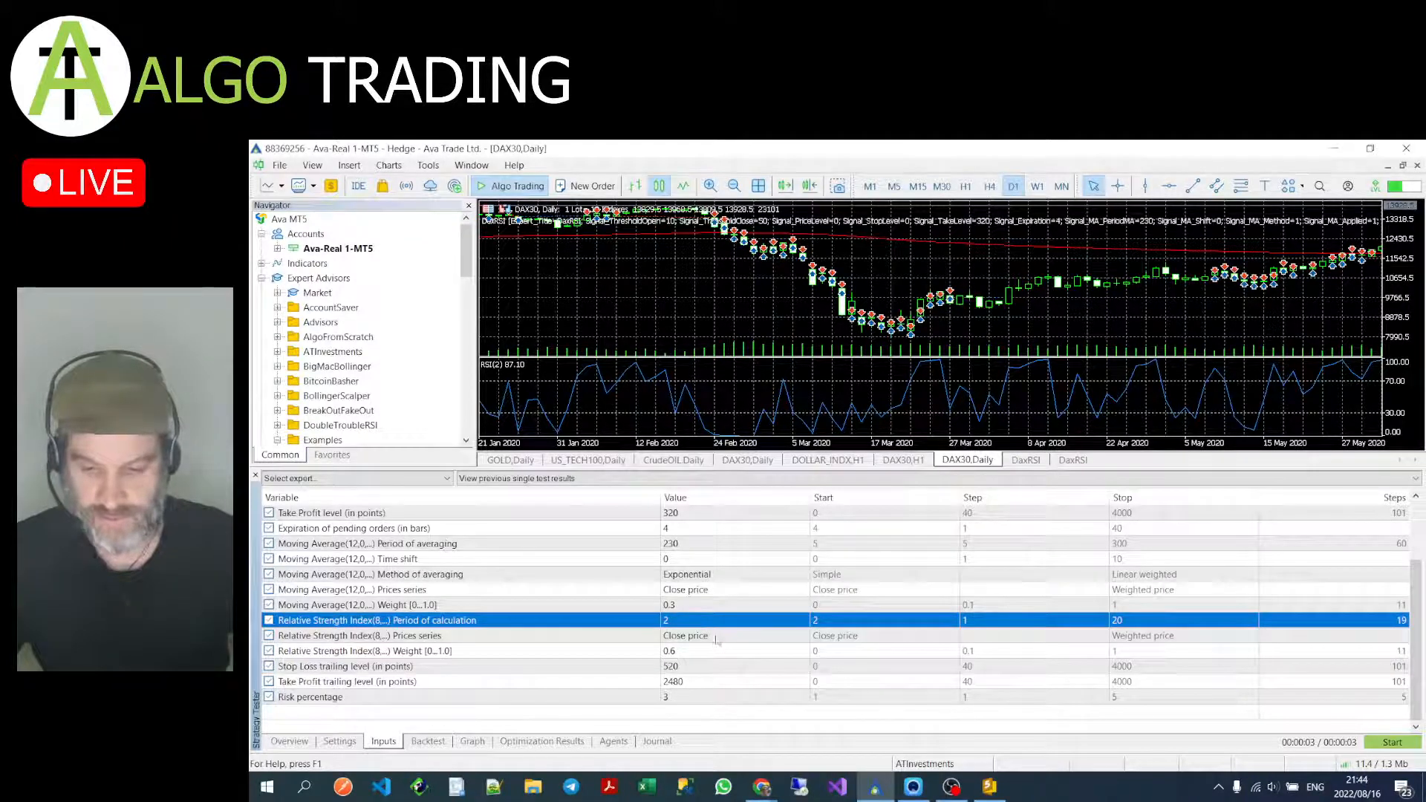
{"action": "left_click", "coordinate": [718, 636]}
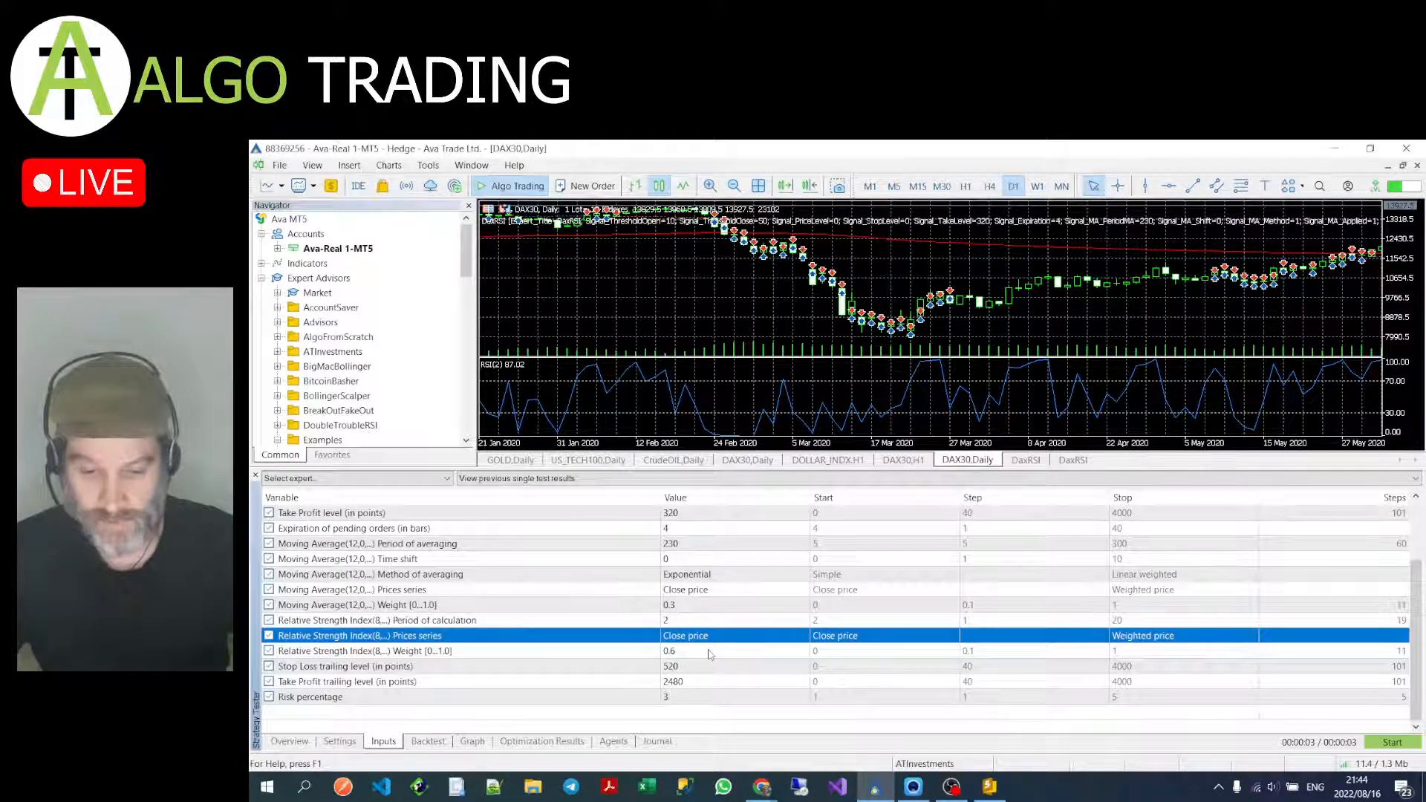
{"action": "left_click", "coordinate": [711, 653]}
{"action": "left_click", "coordinate": [714, 670]}
{"action": "left_click", "coordinate": [717, 684]}
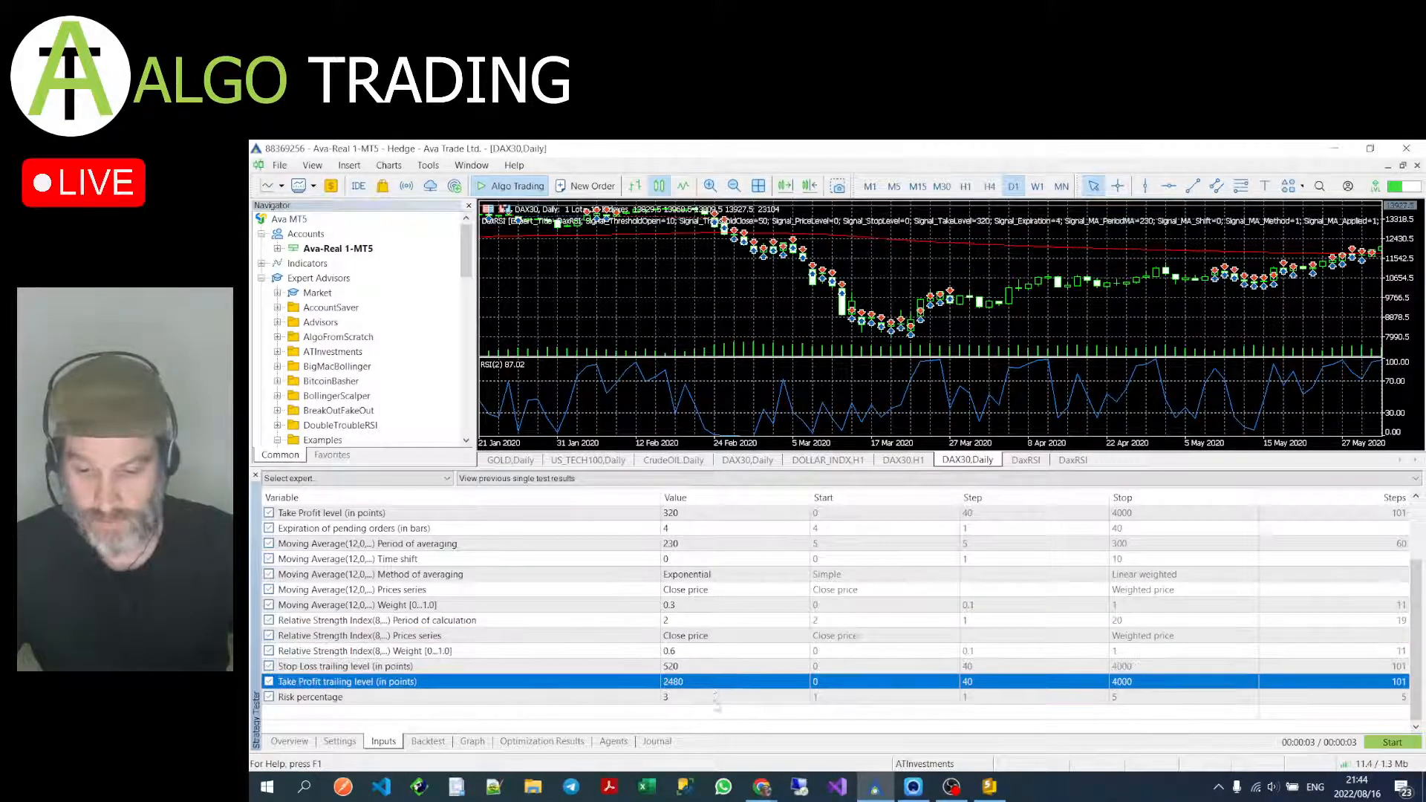
{"action": "left_click", "coordinate": [717, 698]}
Step: Check the tester settings alongside the single test's balance graph and backtest report
{"action": "left_click", "coordinate": [339, 741]}
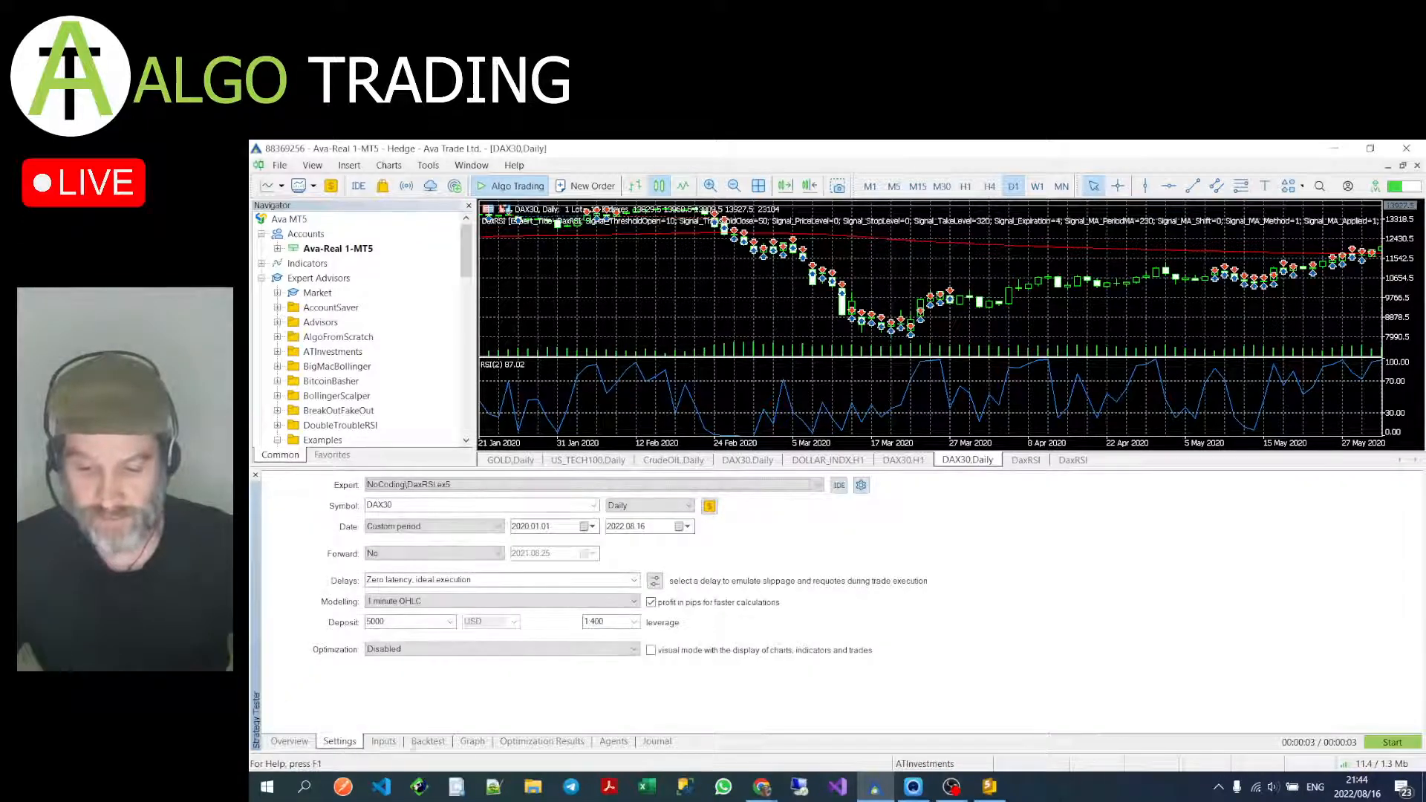
{"action": "left_click", "coordinate": [473, 741]}
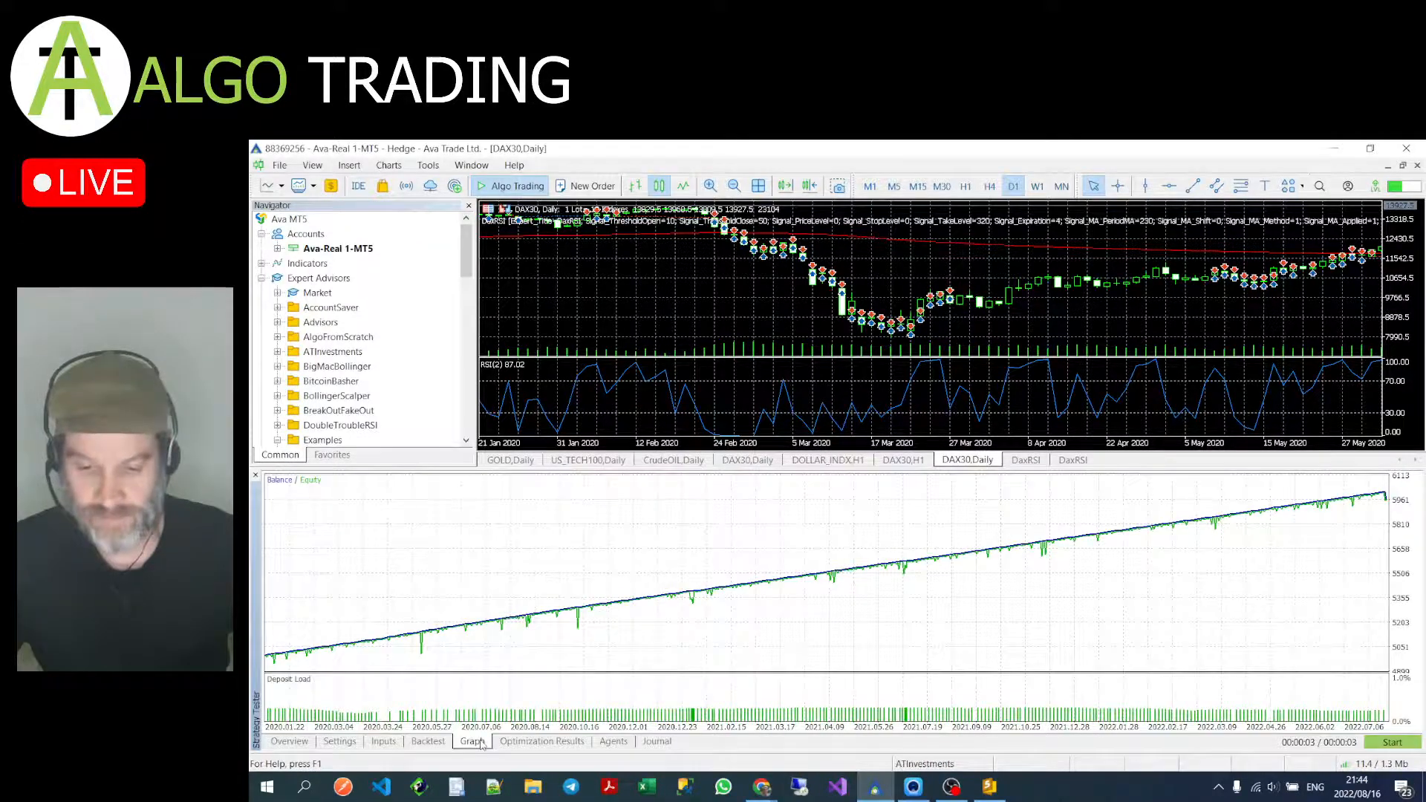
{"action": "left_click", "coordinate": [425, 743]}
{"action": "left_click", "coordinate": [383, 743]}
{"action": "left_click", "coordinate": [341, 743]}
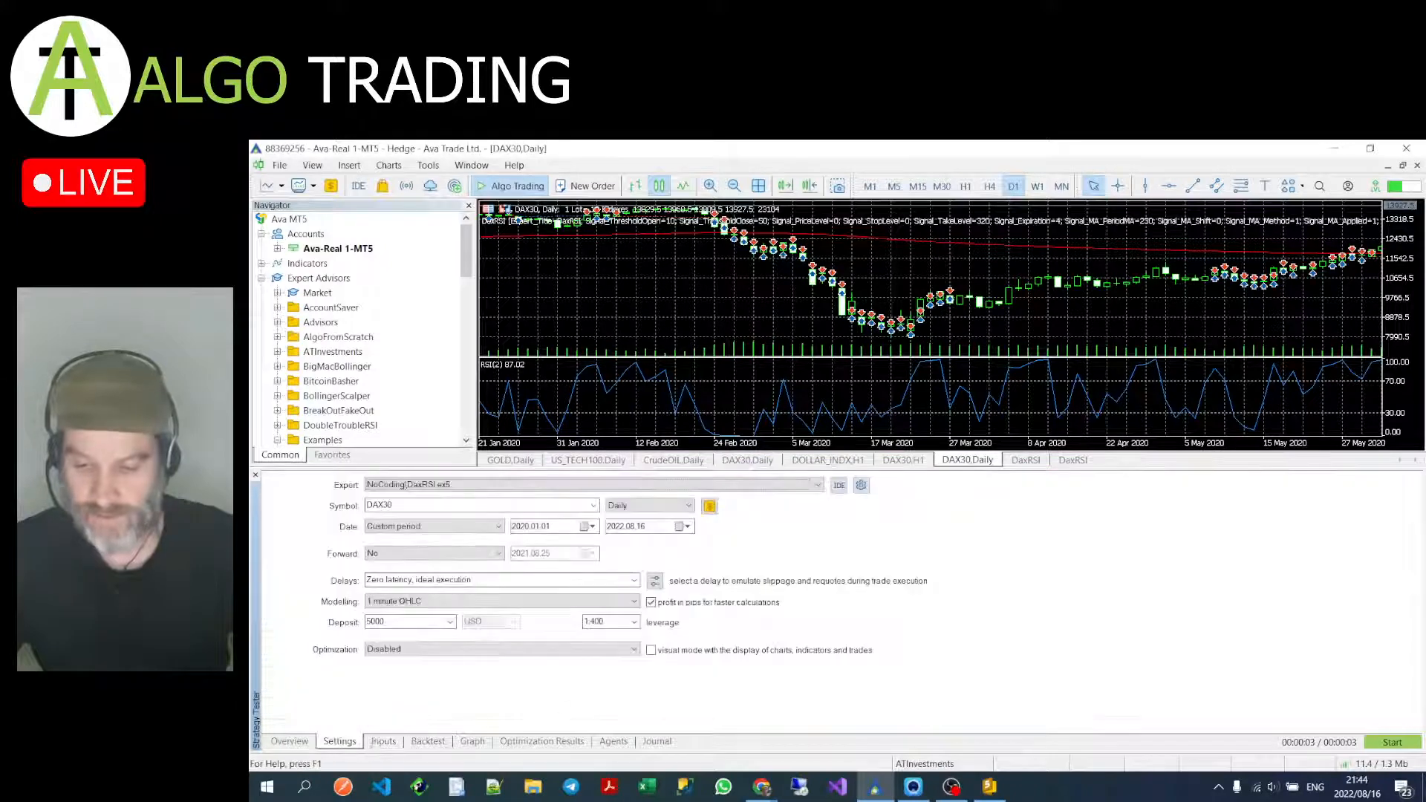
Step: Set the risk percentage input to 5 and rerun the single test
{"action": "left_click", "coordinate": [384, 742]}
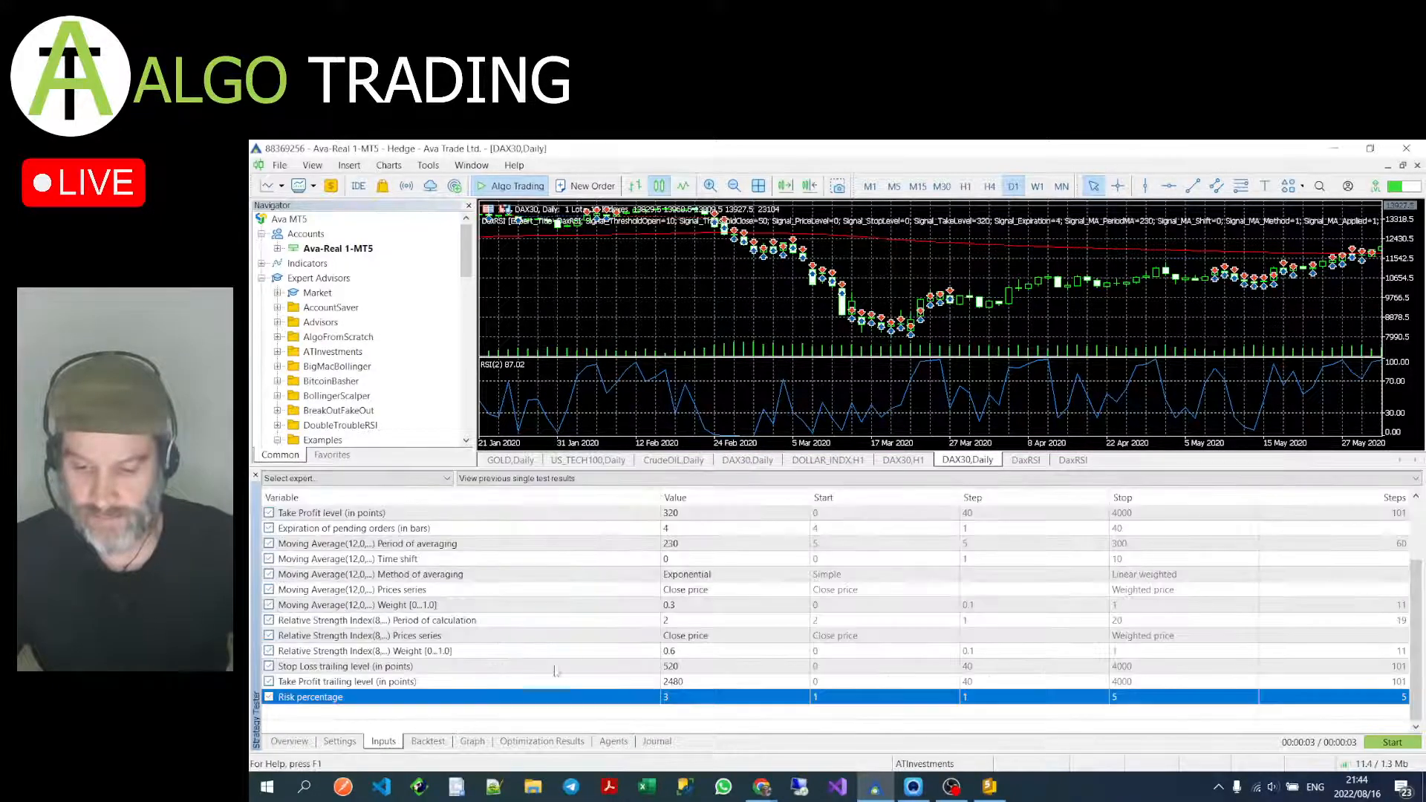
{"action": "double_click", "coordinate": [713, 693]}
{"action": "type", "text": "5"}
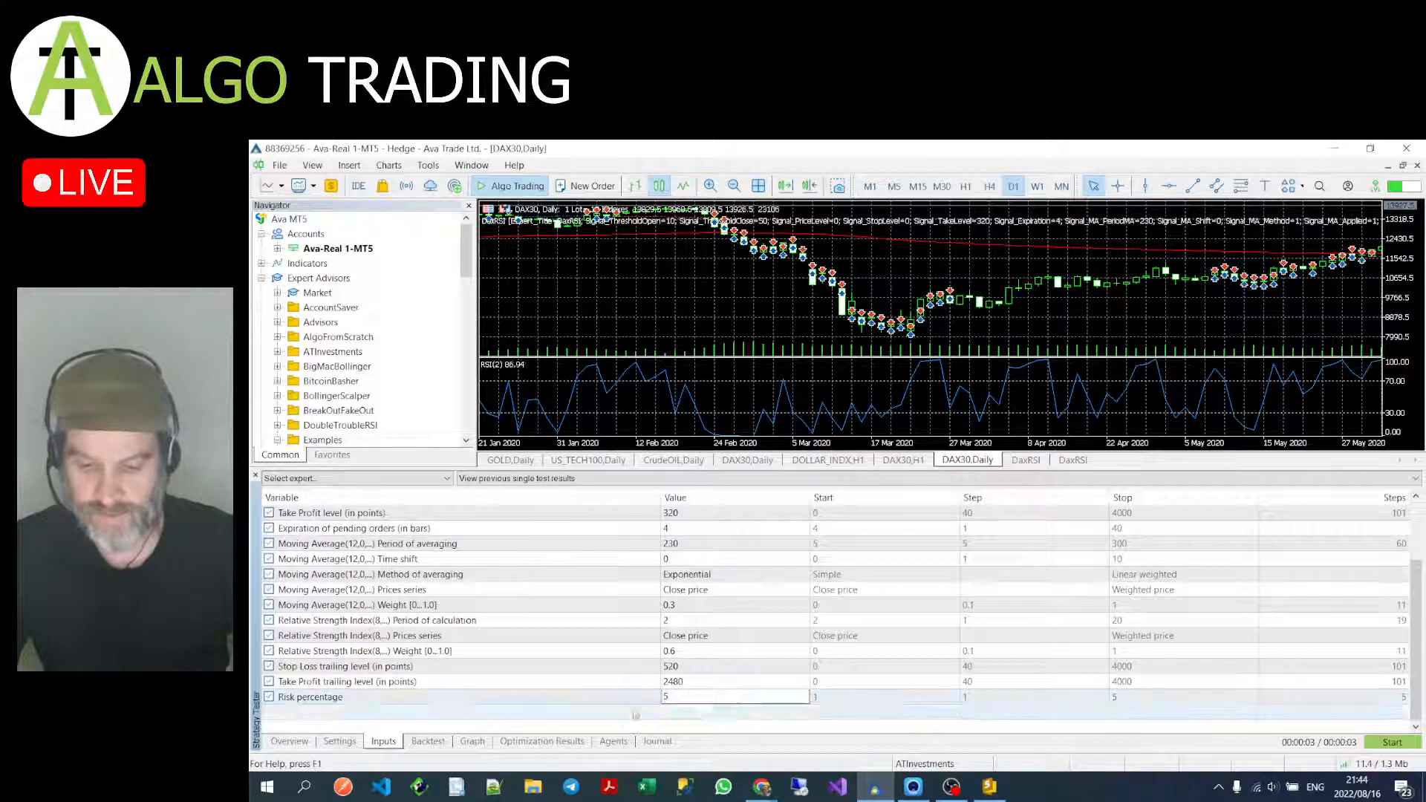
{"action": "key", "text": "Return"}
{"action": "left_click", "coordinate": [1393, 743]}
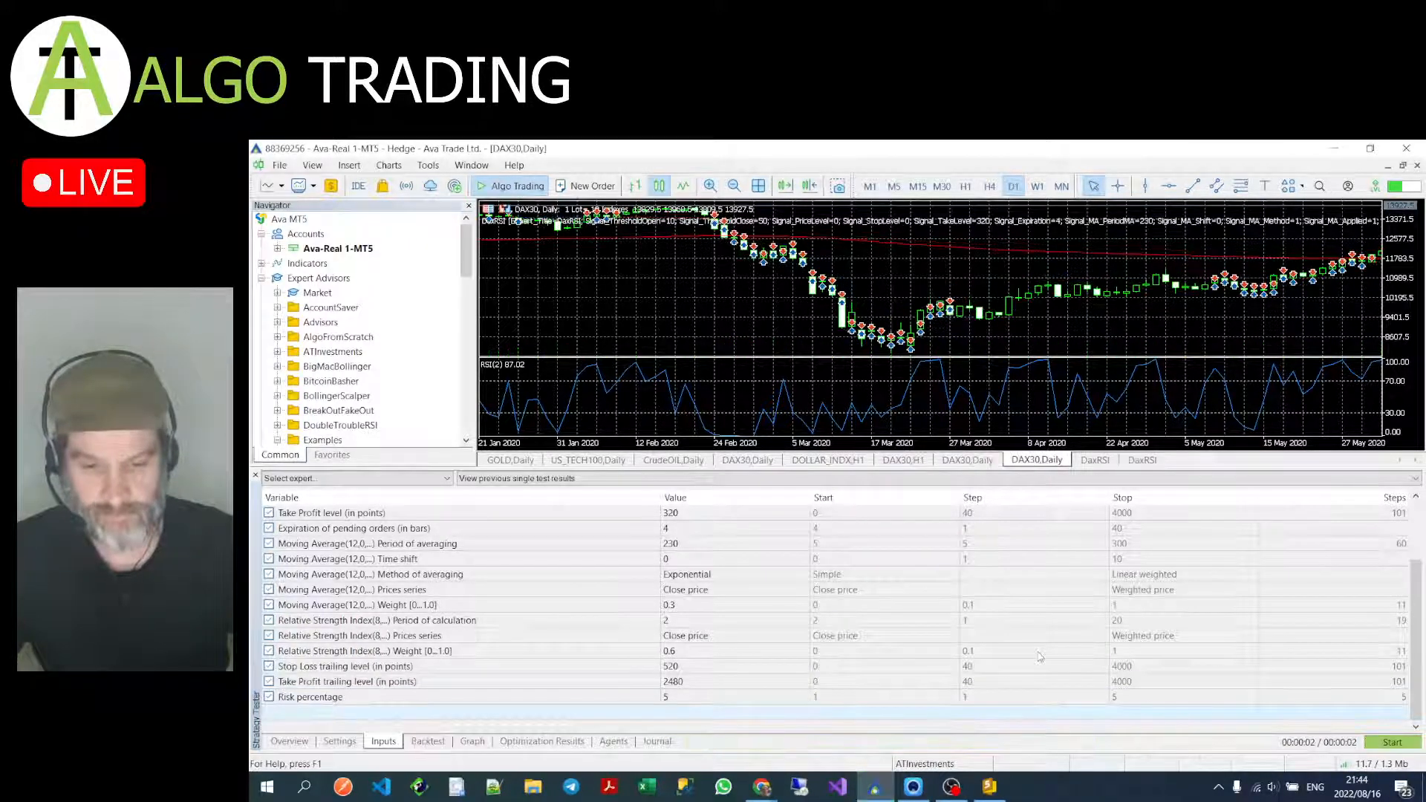
Step: Examine the rerun's balance graph and backtest report, including the profit and loss distribution charts by hour, weekday and month
{"action": "left_click", "coordinate": [470, 744]}
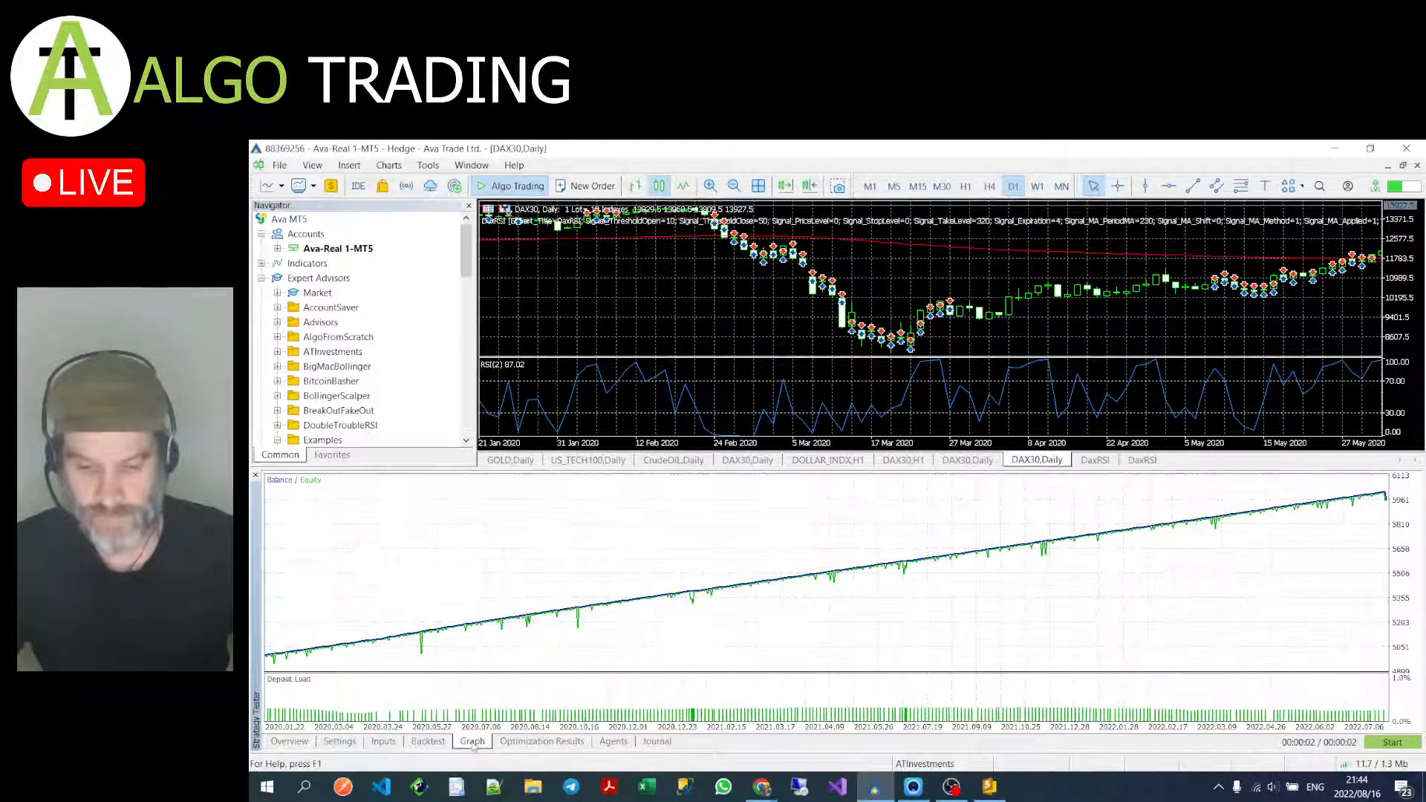
{"action": "left_click", "coordinate": [431, 742]}
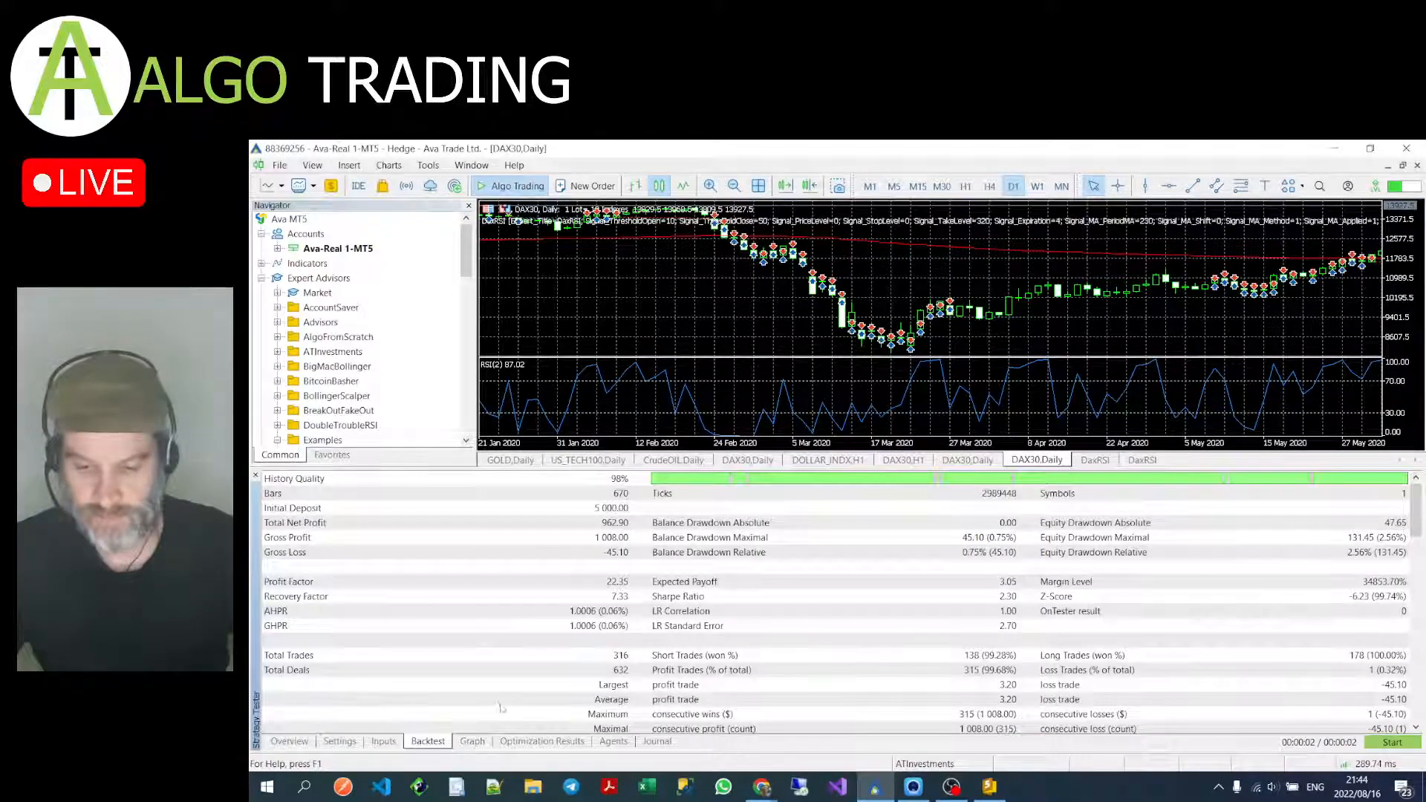
{"action": "scroll", "coordinate": [707, 671], "scroll_direction": "down", "scroll_amount": 3}
{"action": "scroll", "coordinate": [707, 670], "scroll_direction": "down", "scroll_amount": 5}
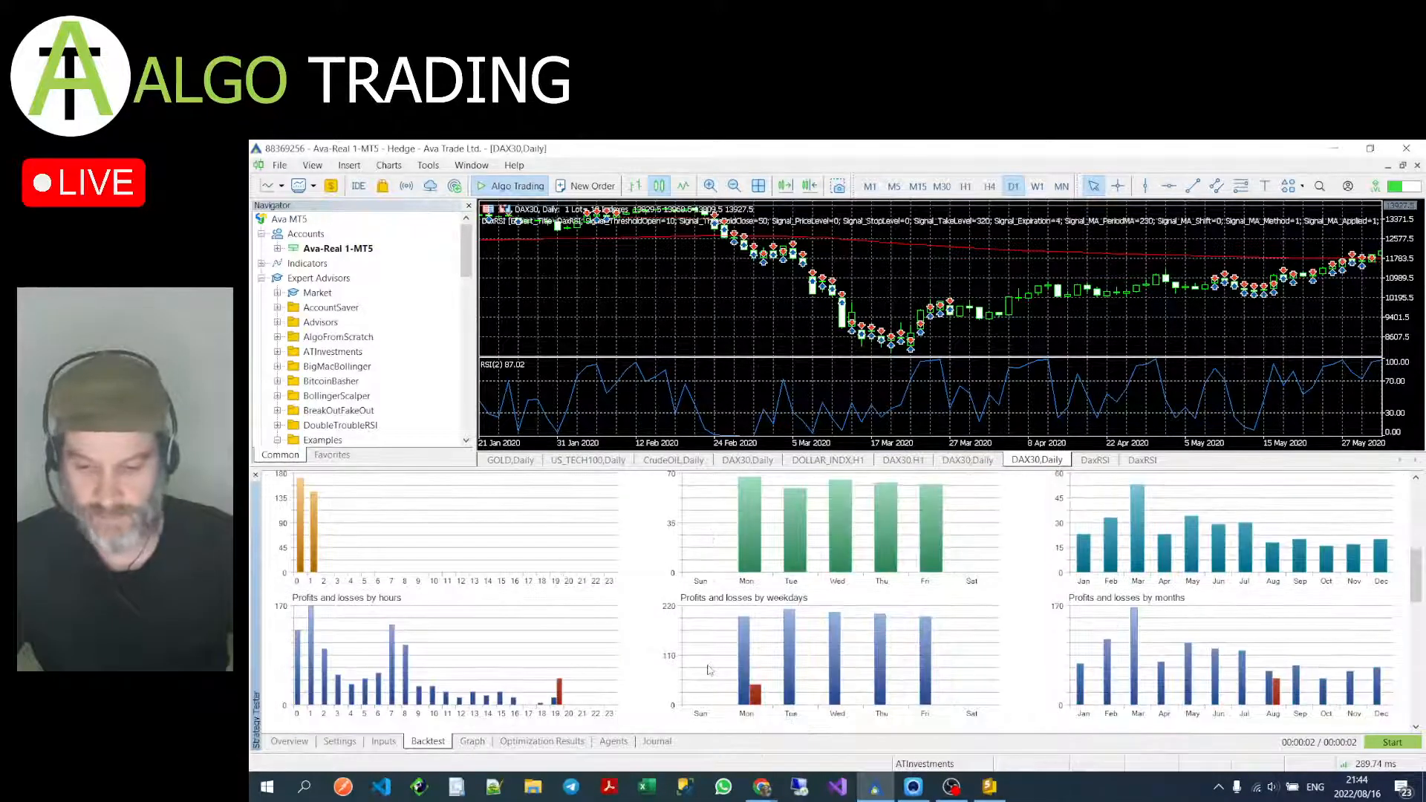
{"action": "scroll", "coordinate": [707, 670], "scroll_direction": "up", "scroll_amount": 8}
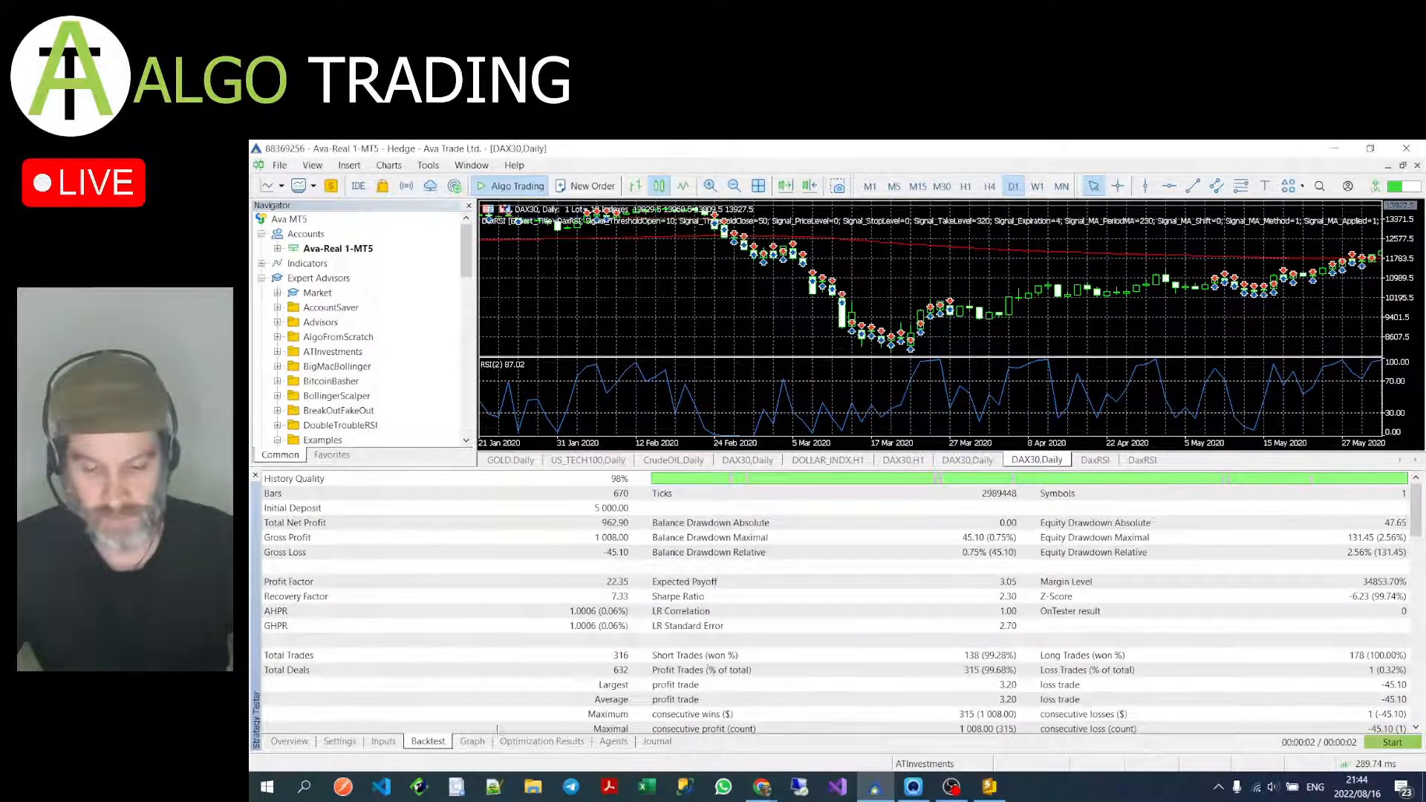
{"action": "left_click", "coordinate": [381, 744]}
{"action": "left_click", "coordinate": [471, 745]}
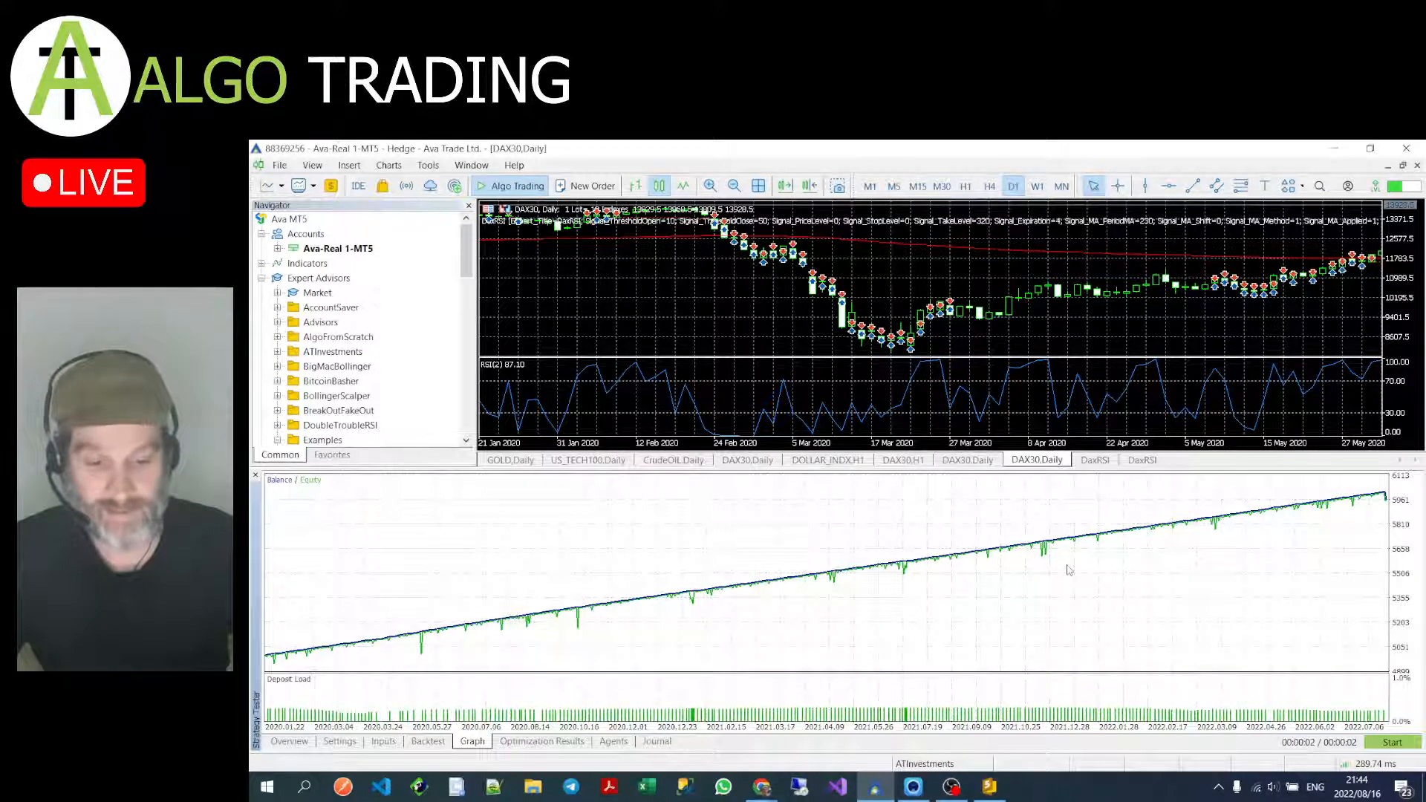
{"action": "left_click", "coordinate": [429, 742]}
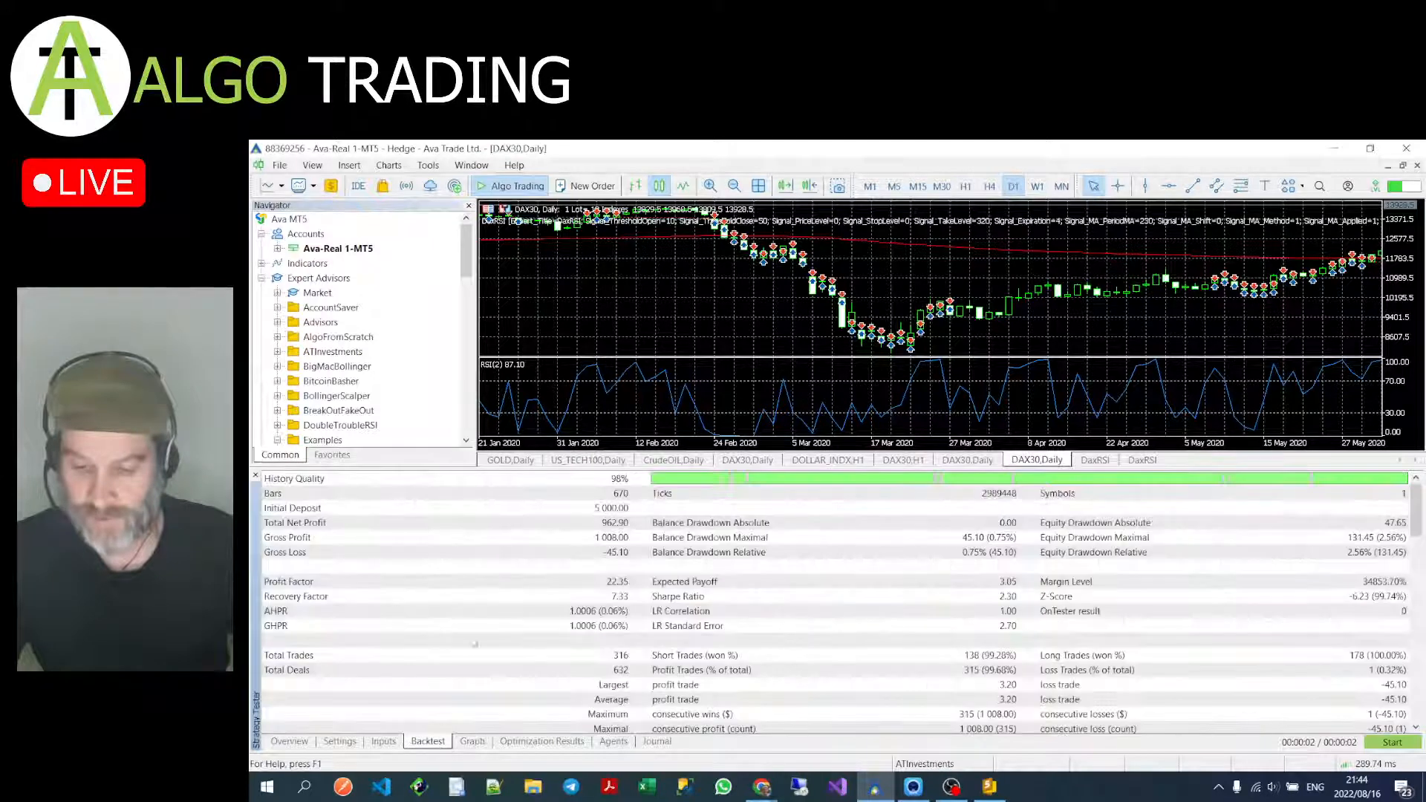
Step: Show the backtest's deals instead of the report and inspect the list from the last deals back to the first
{"action": "right_click", "coordinate": [500, 571]}
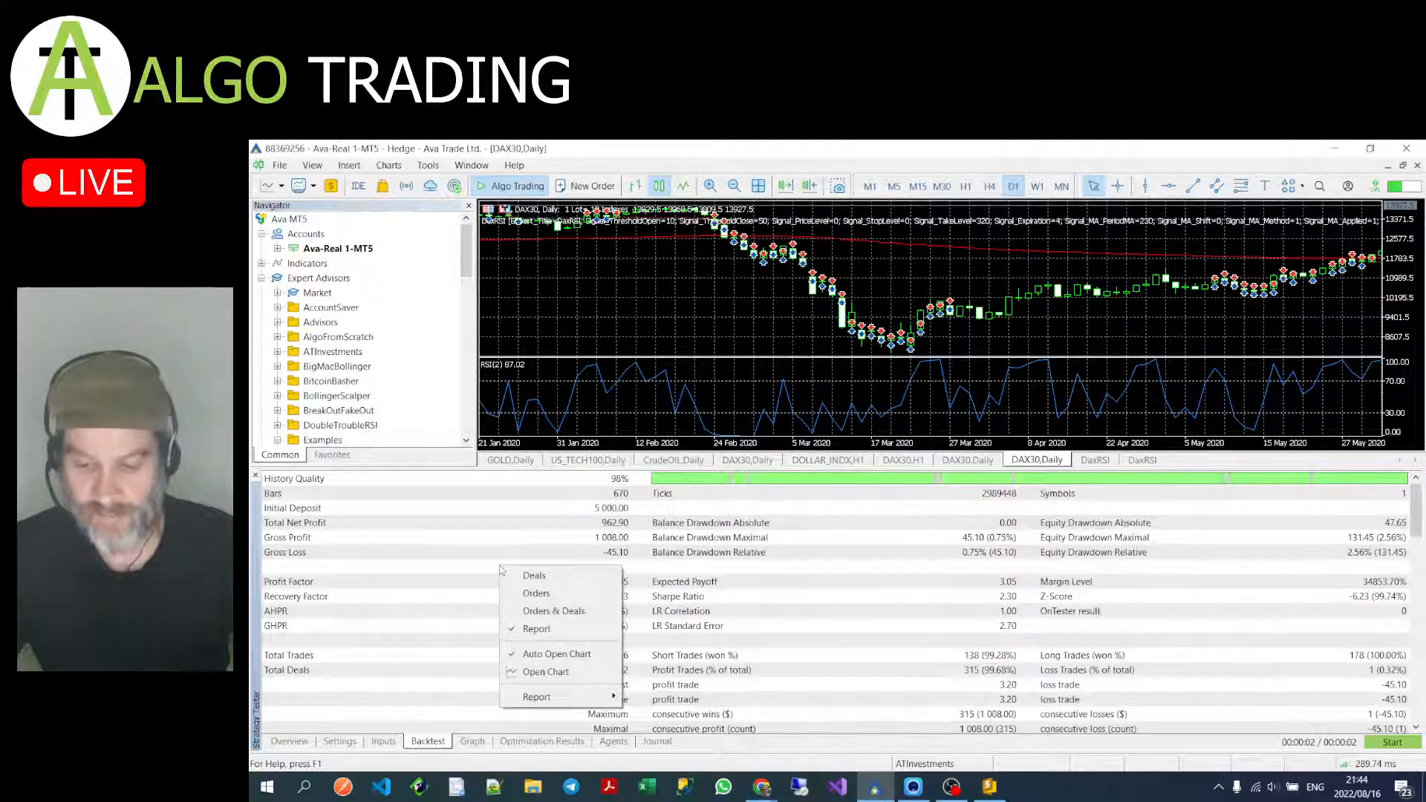
{"action": "left_click", "coordinate": [534, 576]}
{"action": "scroll", "coordinate": [1341, 615], "scroll_direction": "up", "scroll_amount": 4}
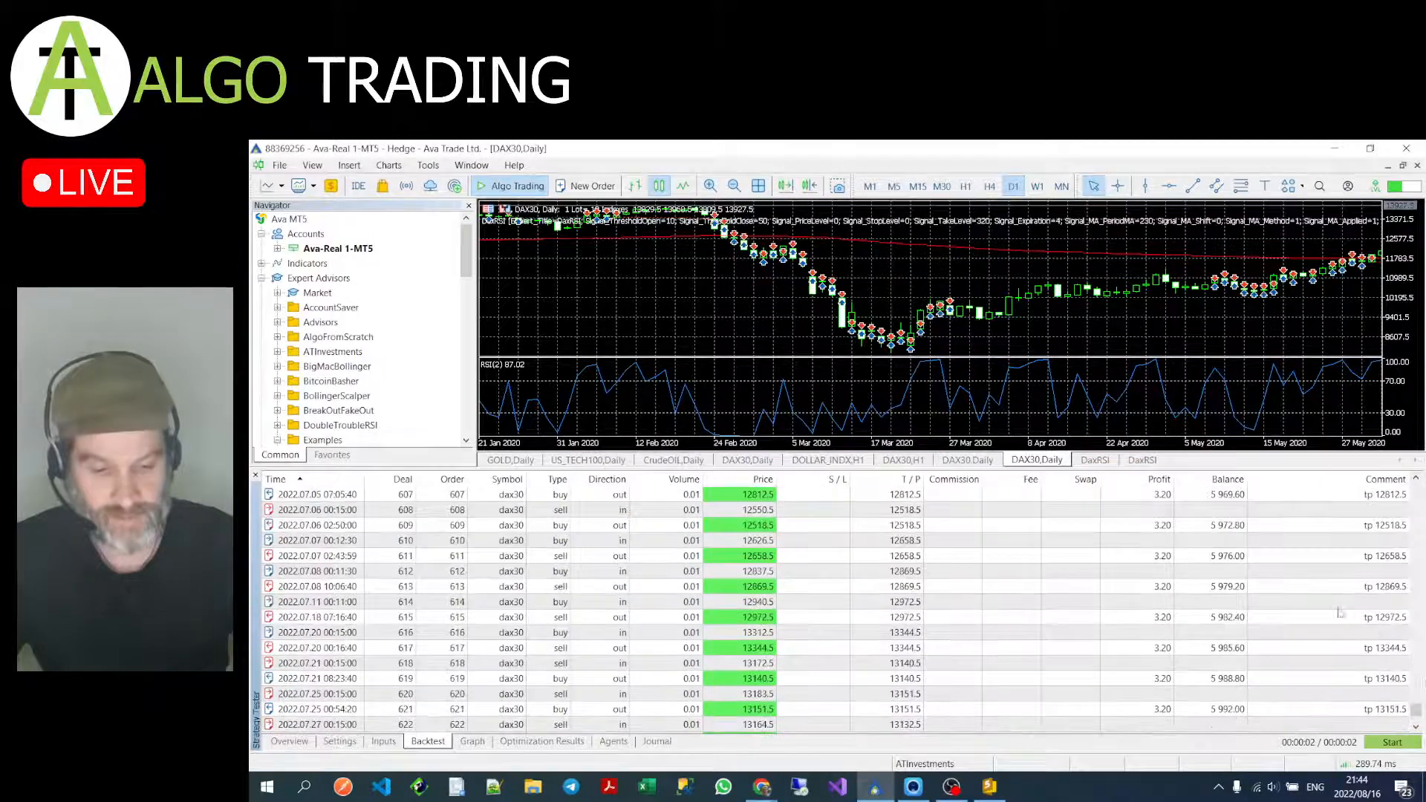
{"action": "left_click_drag", "start_coordinate": [1418, 702], "coordinate": [1417, 491]}
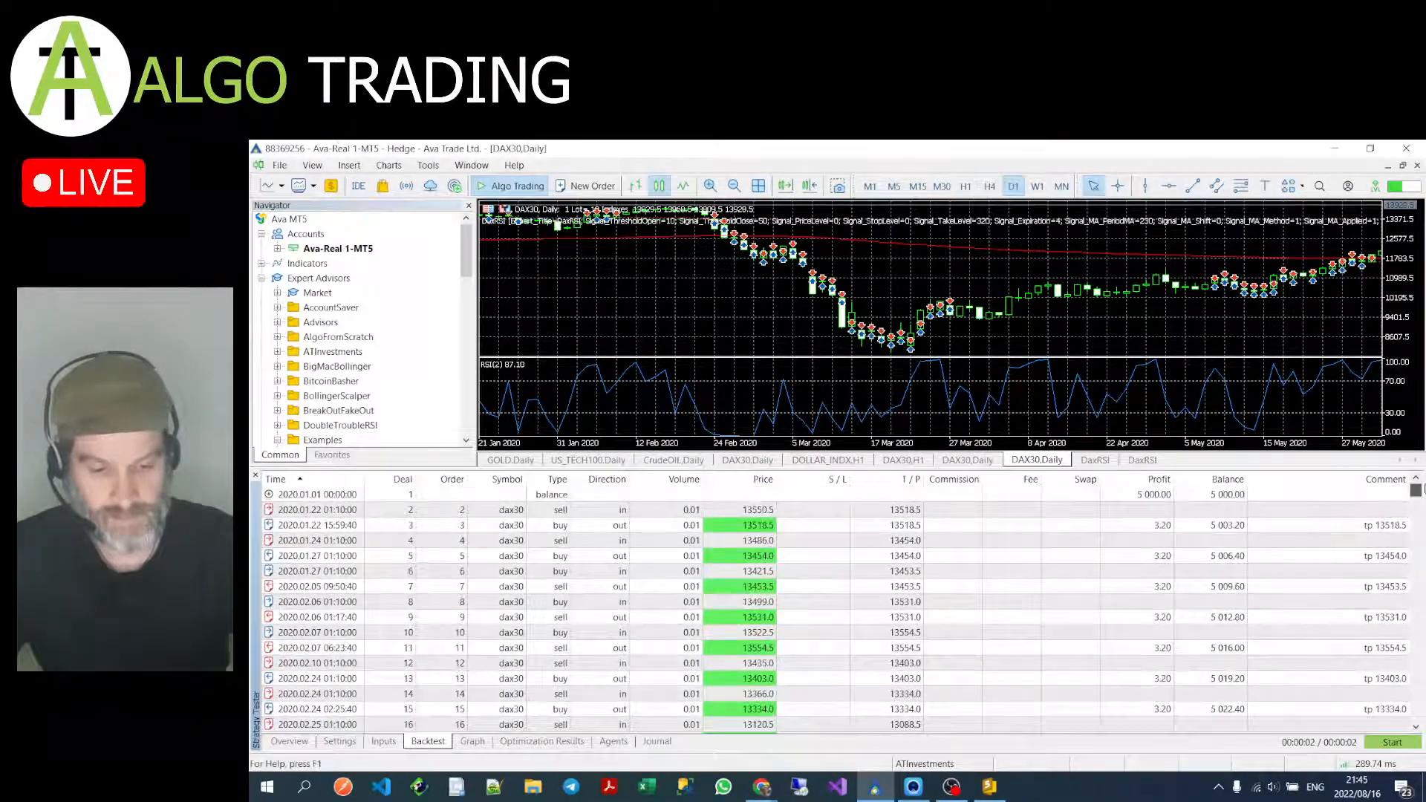
Step: Check the take profit level and the remaining strategy inputs used for the rerun
{"action": "left_click", "coordinate": [396, 740]}
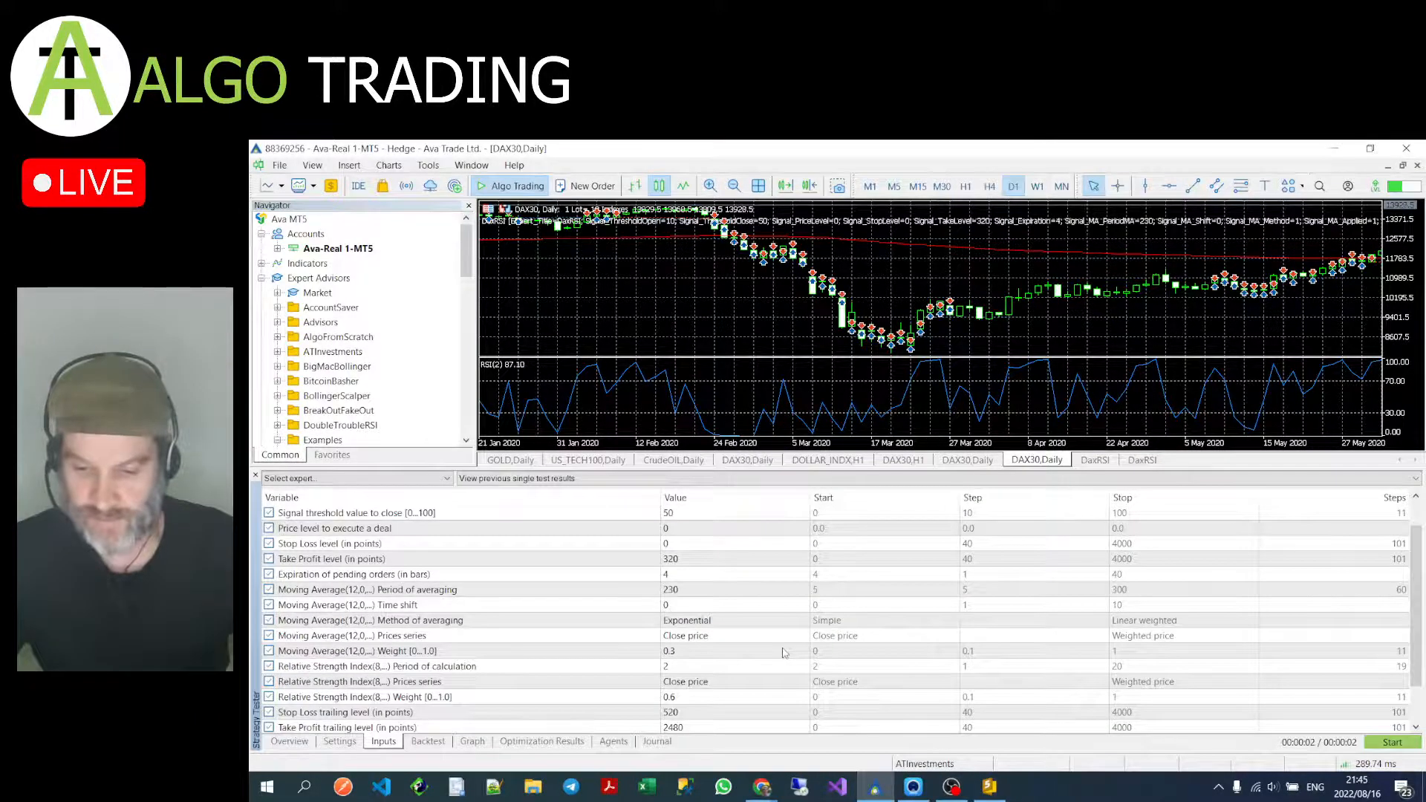
{"action": "left_click", "coordinate": [722, 566]}
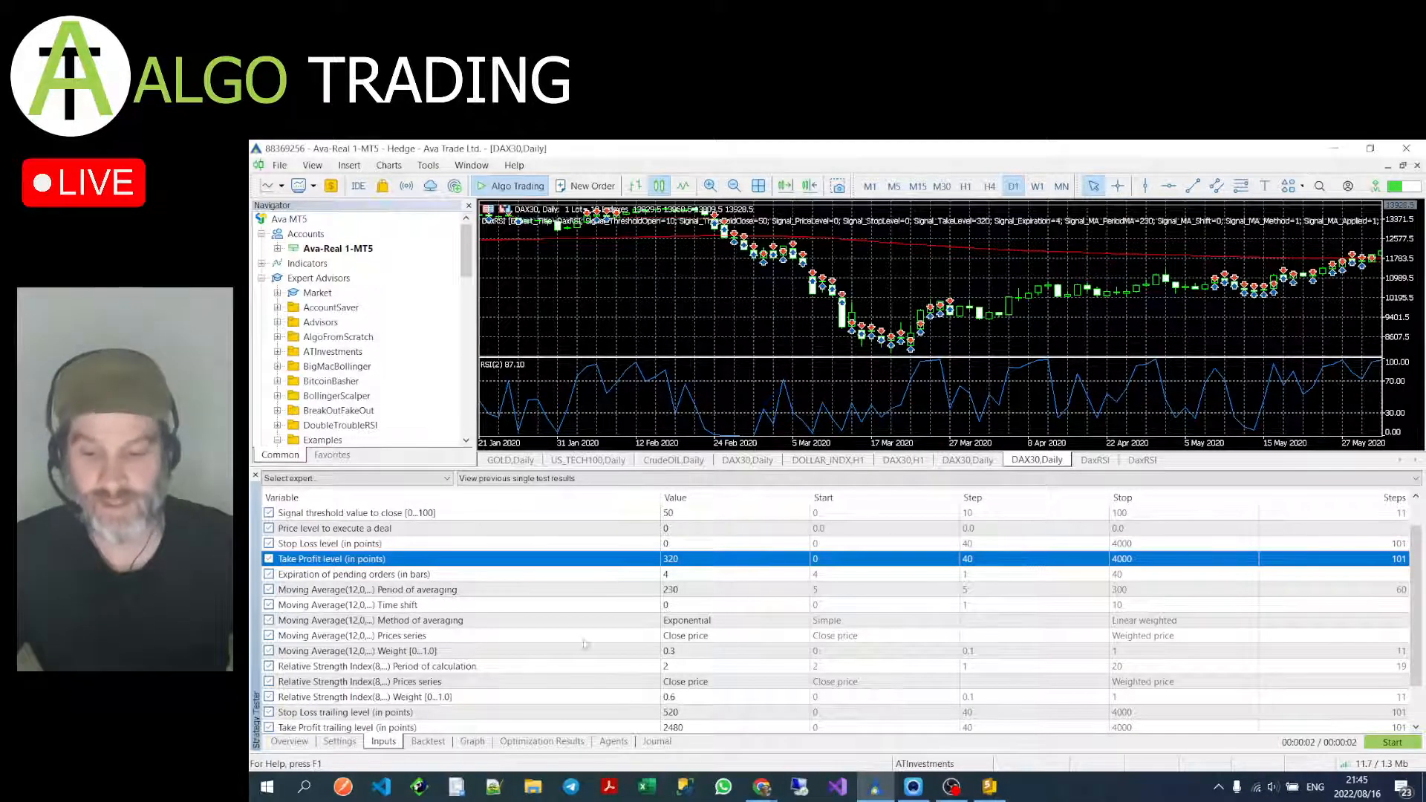
{"action": "scroll", "coordinate": [745, 637], "scroll_direction": "down", "scroll_amount": 1}
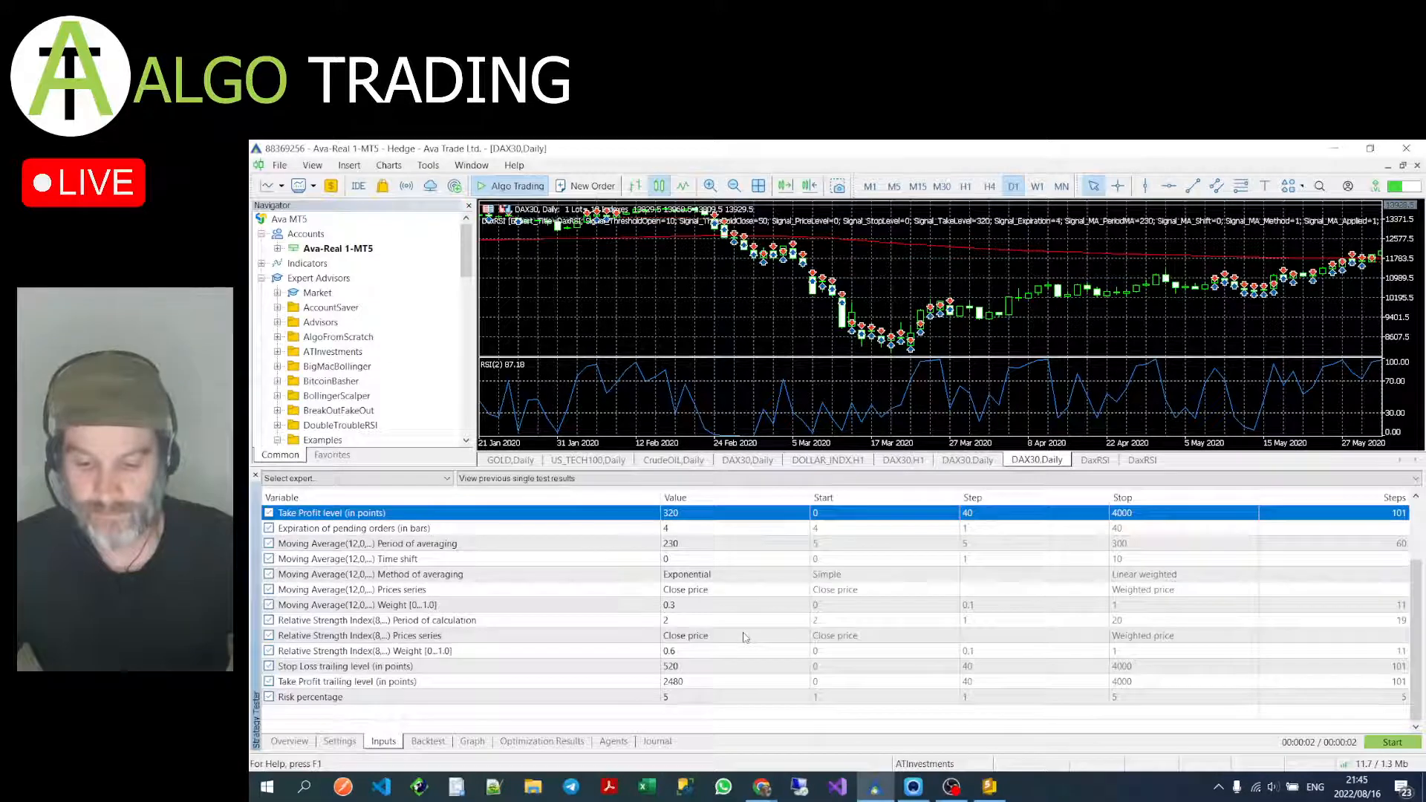
{"action": "scroll", "coordinate": [746, 636], "scroll_direction": "up", "scroll_amount": 2}
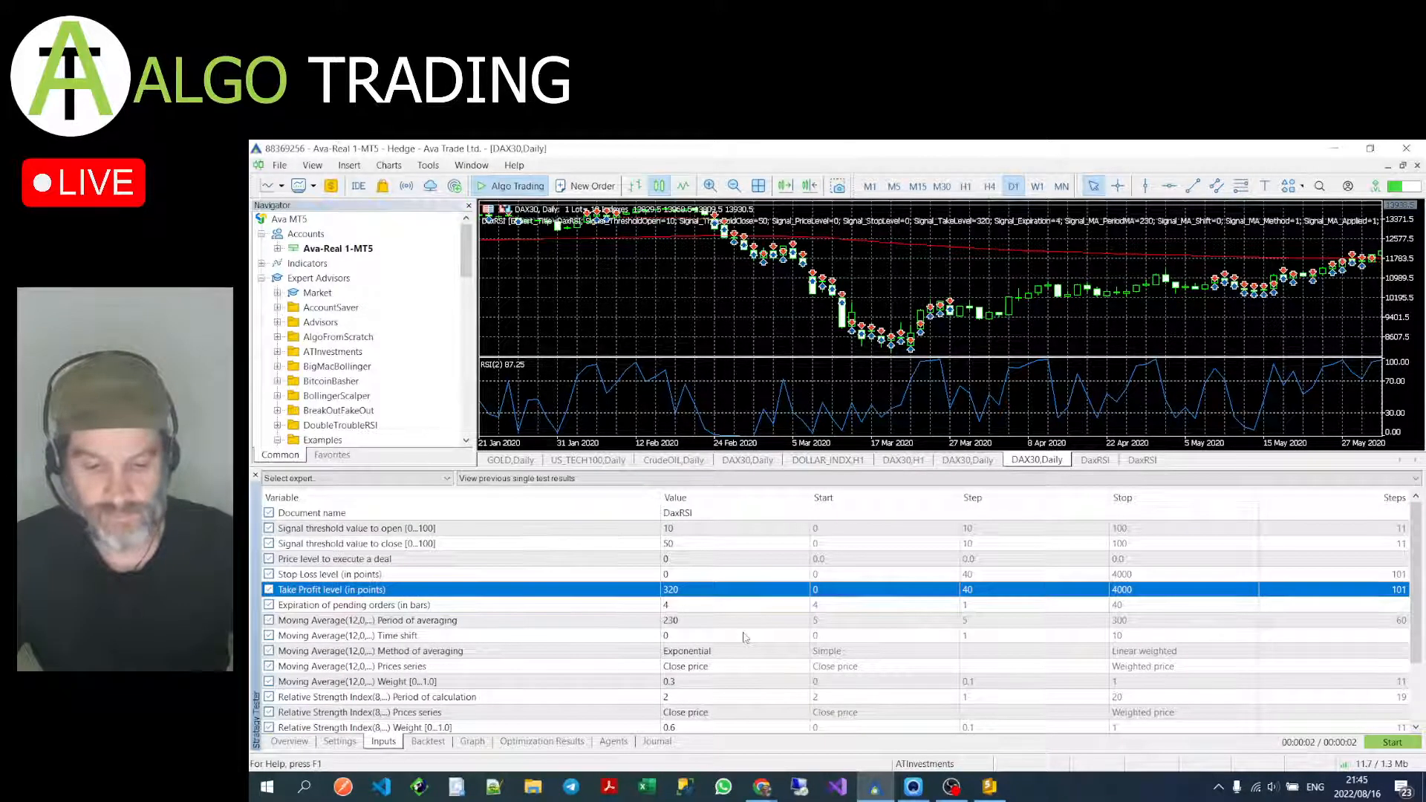
{"action": "scroll", "coordinate": [745, 636], "scroll_direction": "down", "scroll_amount": 2}
Step: Return to the backtest's deals list and inspect the volumes and profits of the early 2020 trades
{"action": "left_click", "coordinate": [428, 740]}
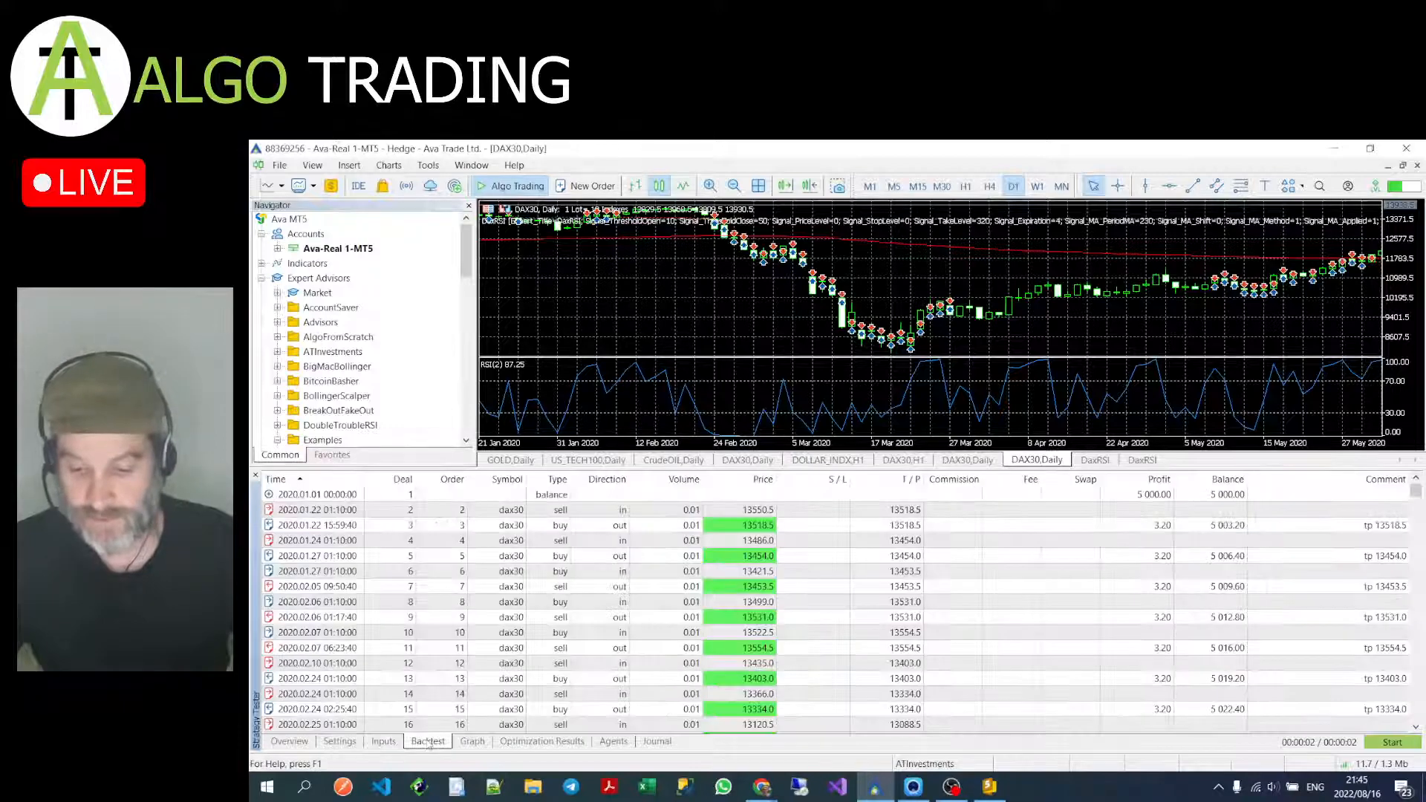
{"action": "scroll", "coordinate": [1001, 639], "scroll_direction": "down", "scroll_amount": 20}
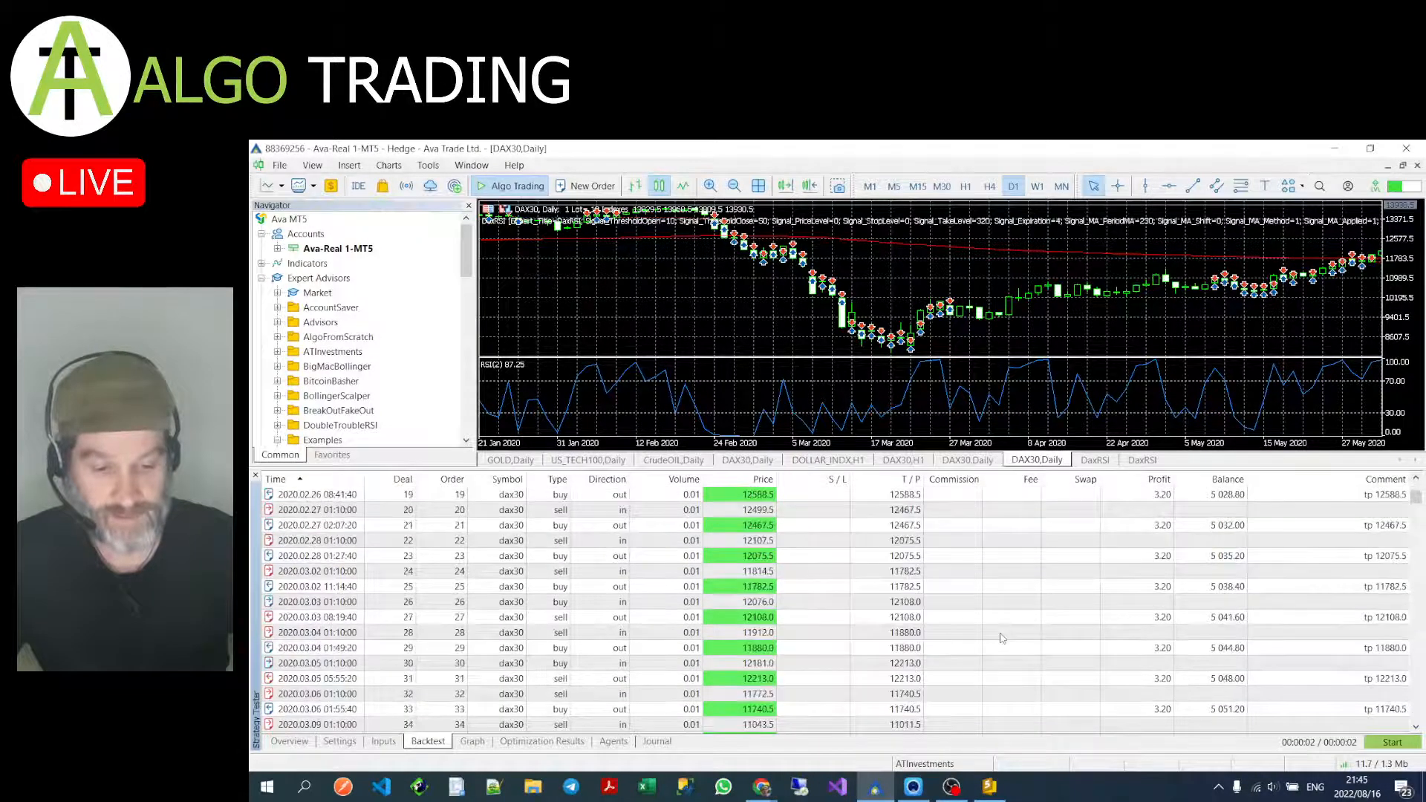
{"action": "left_click_drag", "start_coordinate": [1416, 546], "coordinate": [1416, 494]}
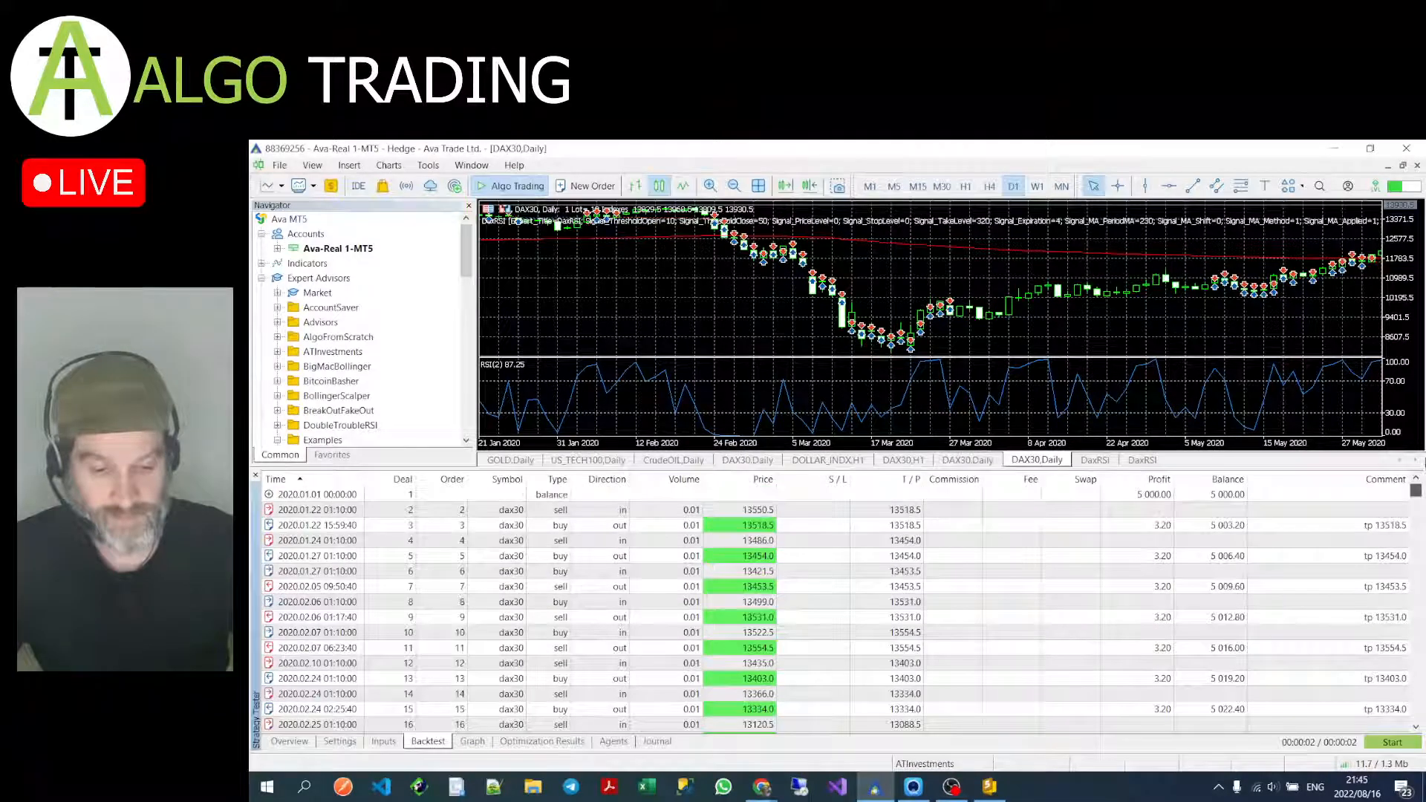
Step: Choose the NoCoding expert DaxCCI.ex5 in the strategy tester settings
{"action": "left_click", "coordinate": [386, 742]}
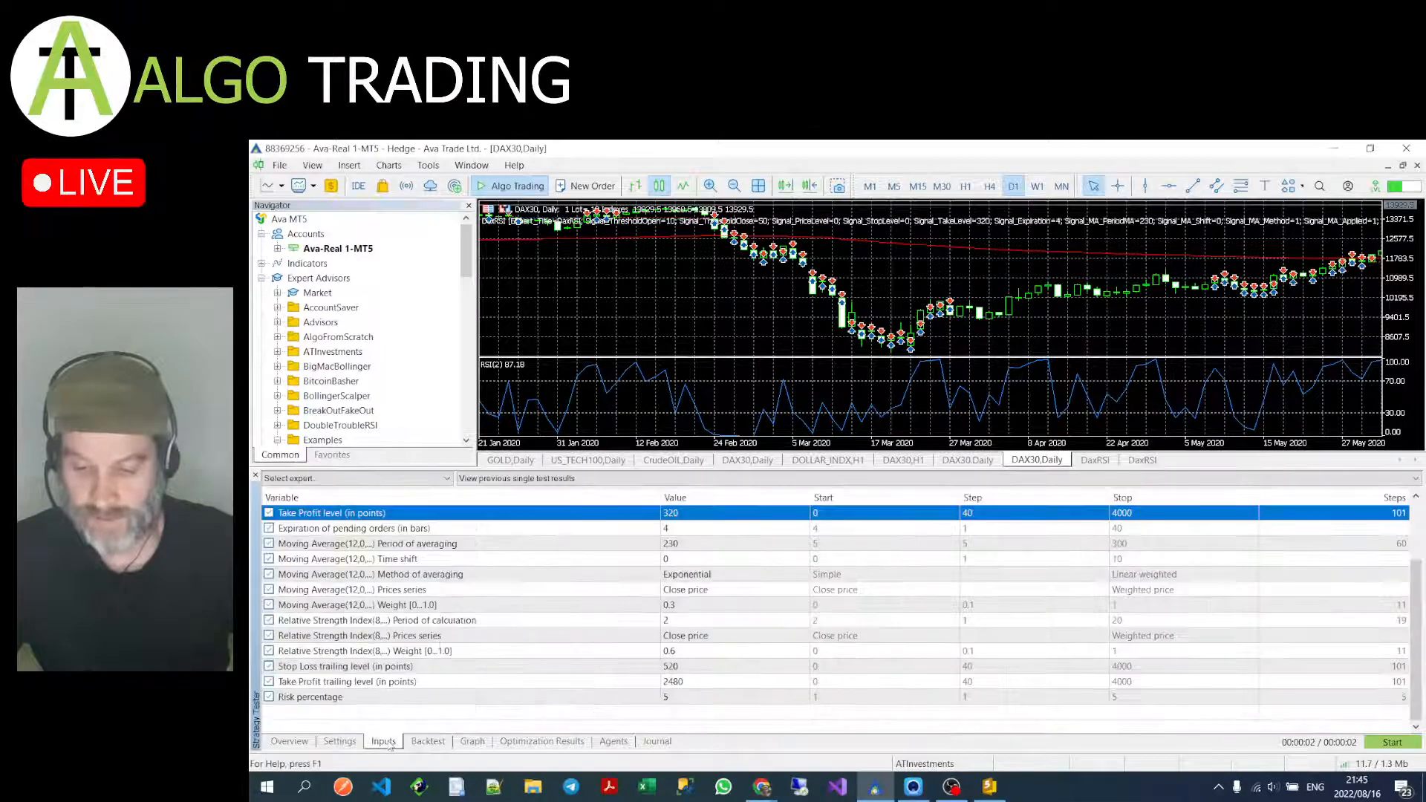
{"action": "left_click", "coordinate": [338, 742]}
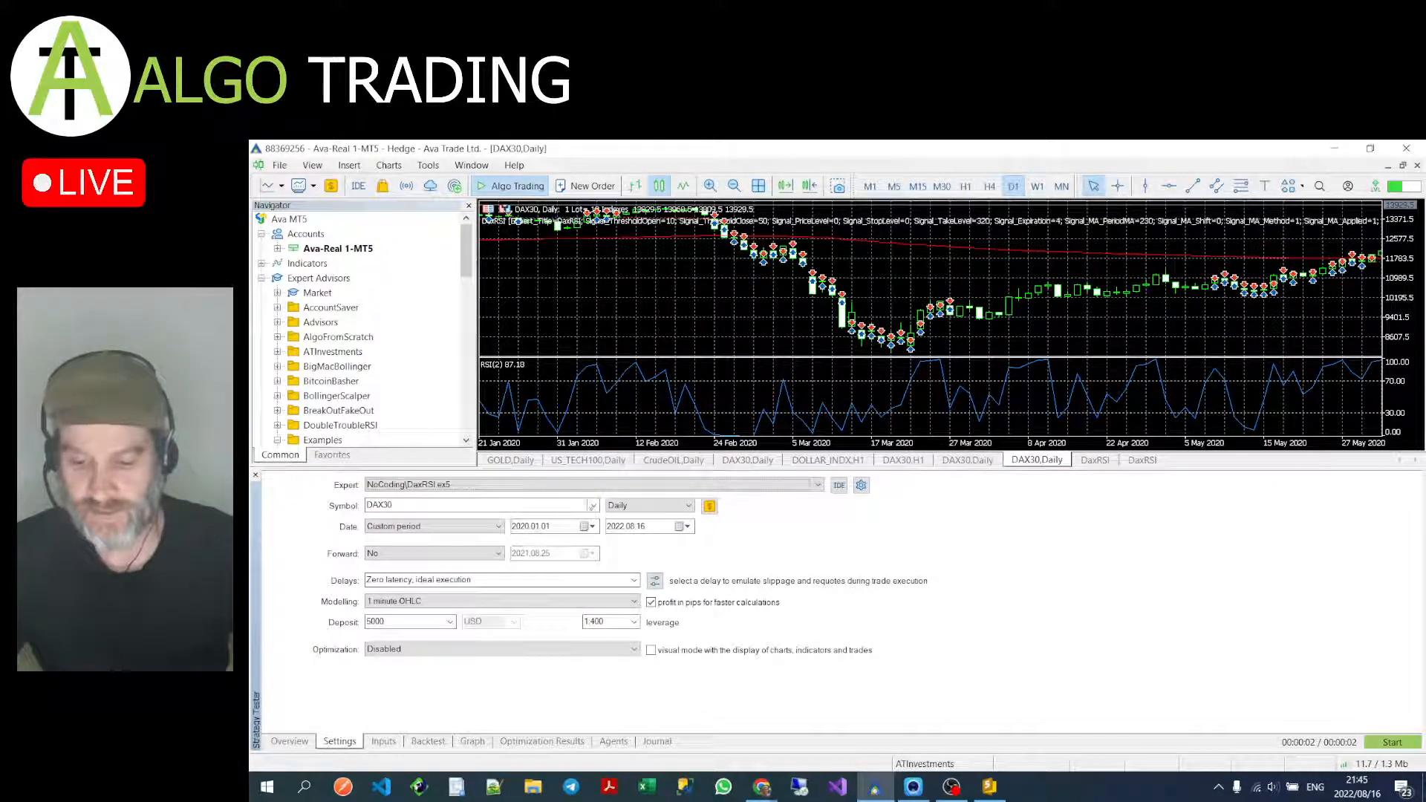
{"action": "left_click", "coordinate": [594, 505]}
{"action": "left_click", "coordinate": [596, 505]}
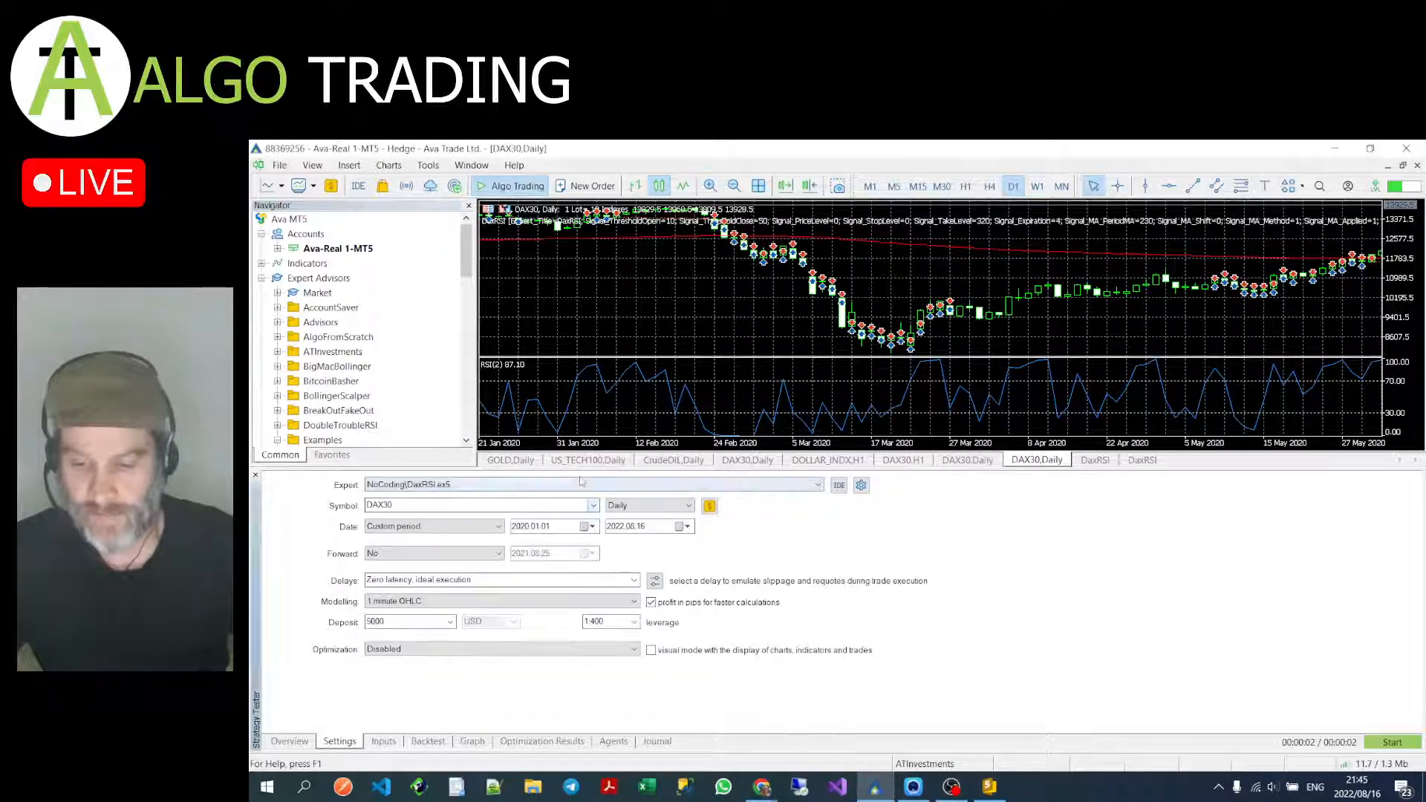
{"action": "left_click", "coordinate": [581, 484]}
{"action": "scroll", "coordinate": [530, 530], "scroll_direction": "up", "scroll_amount": 1}
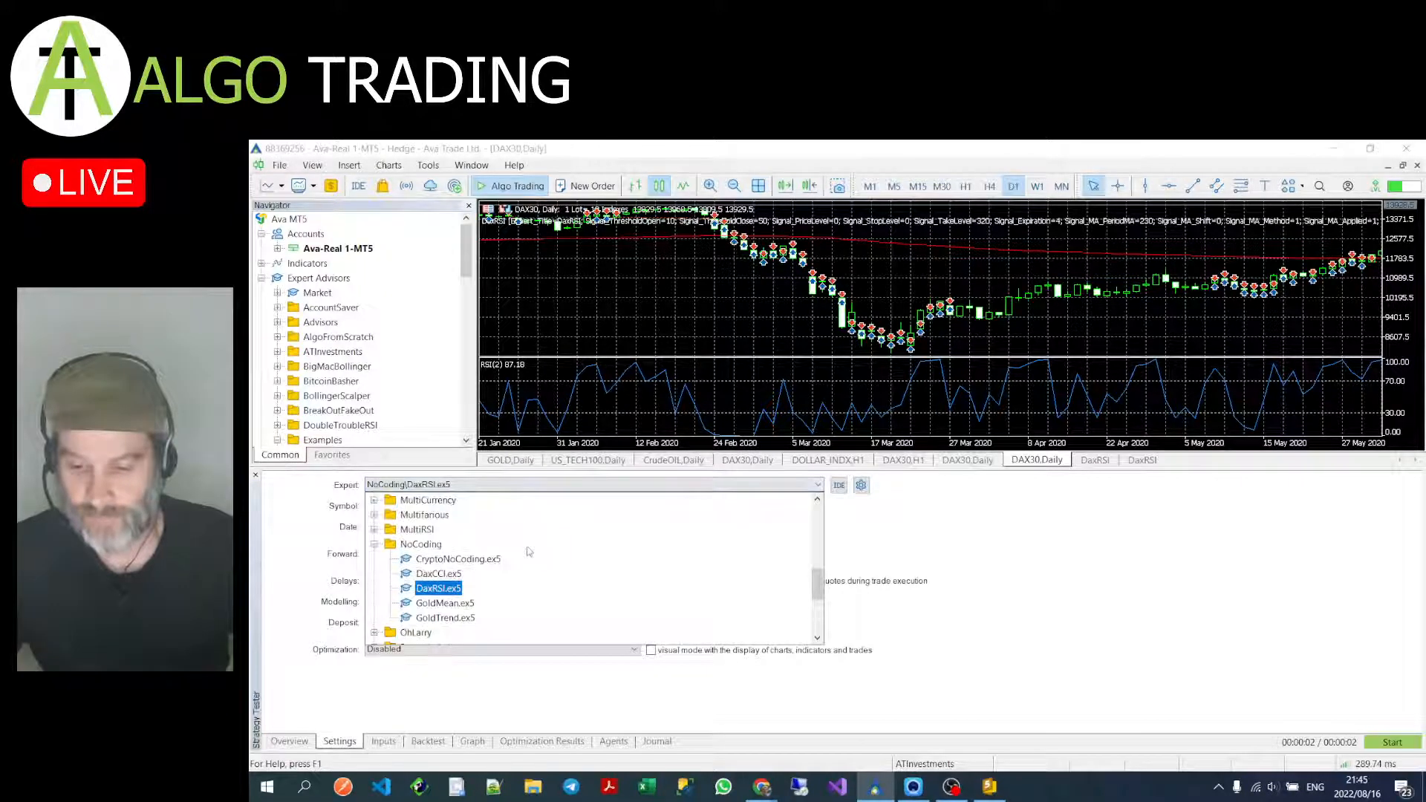
{"action": "left_click", "coordinate": [438, 574]}
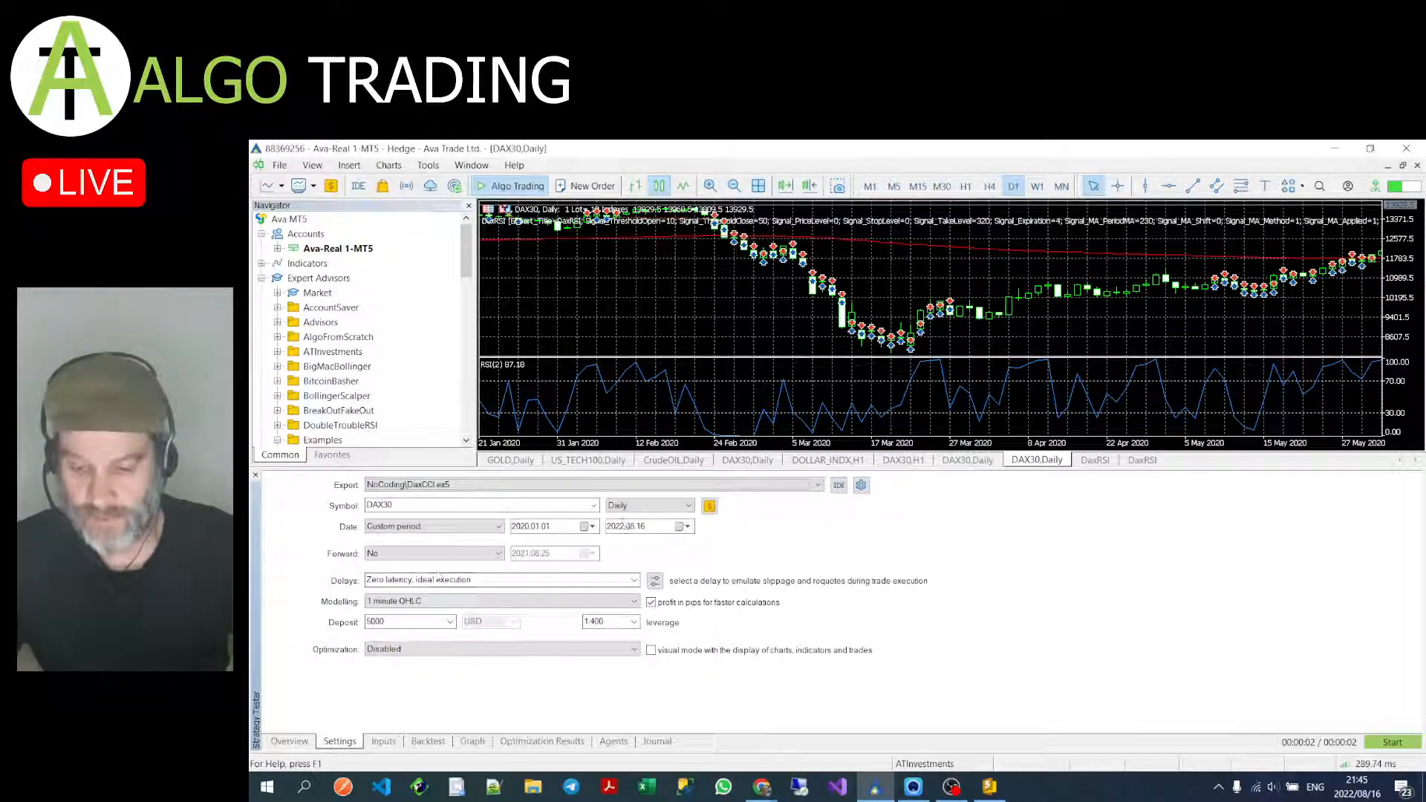
Step: Set the test timeframe to H1 and the optimization mode to the fast genetic based algorithm
{"action": "left_click", "coordinate": [639, 508]}
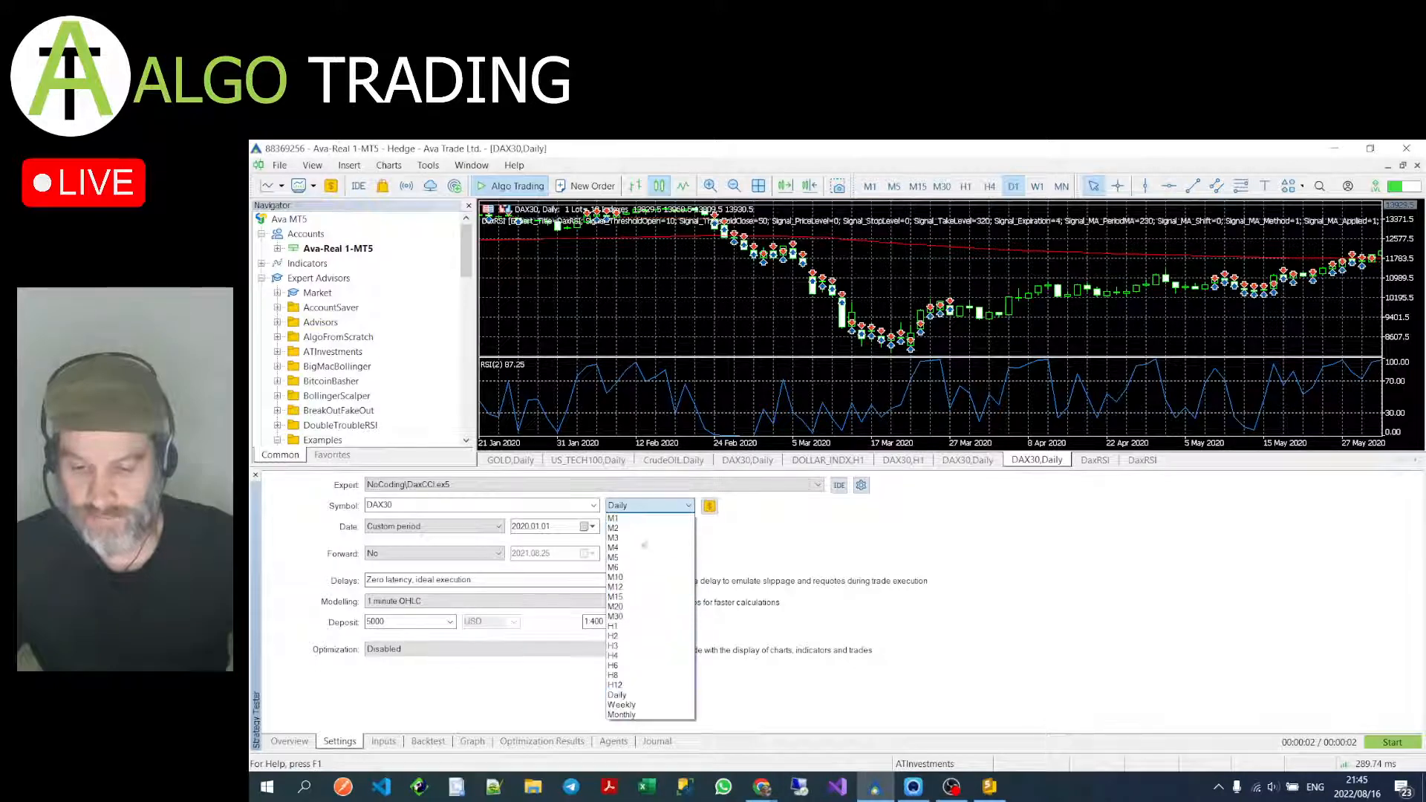
{"action": "left_click", "coordinate": [630, 628]}
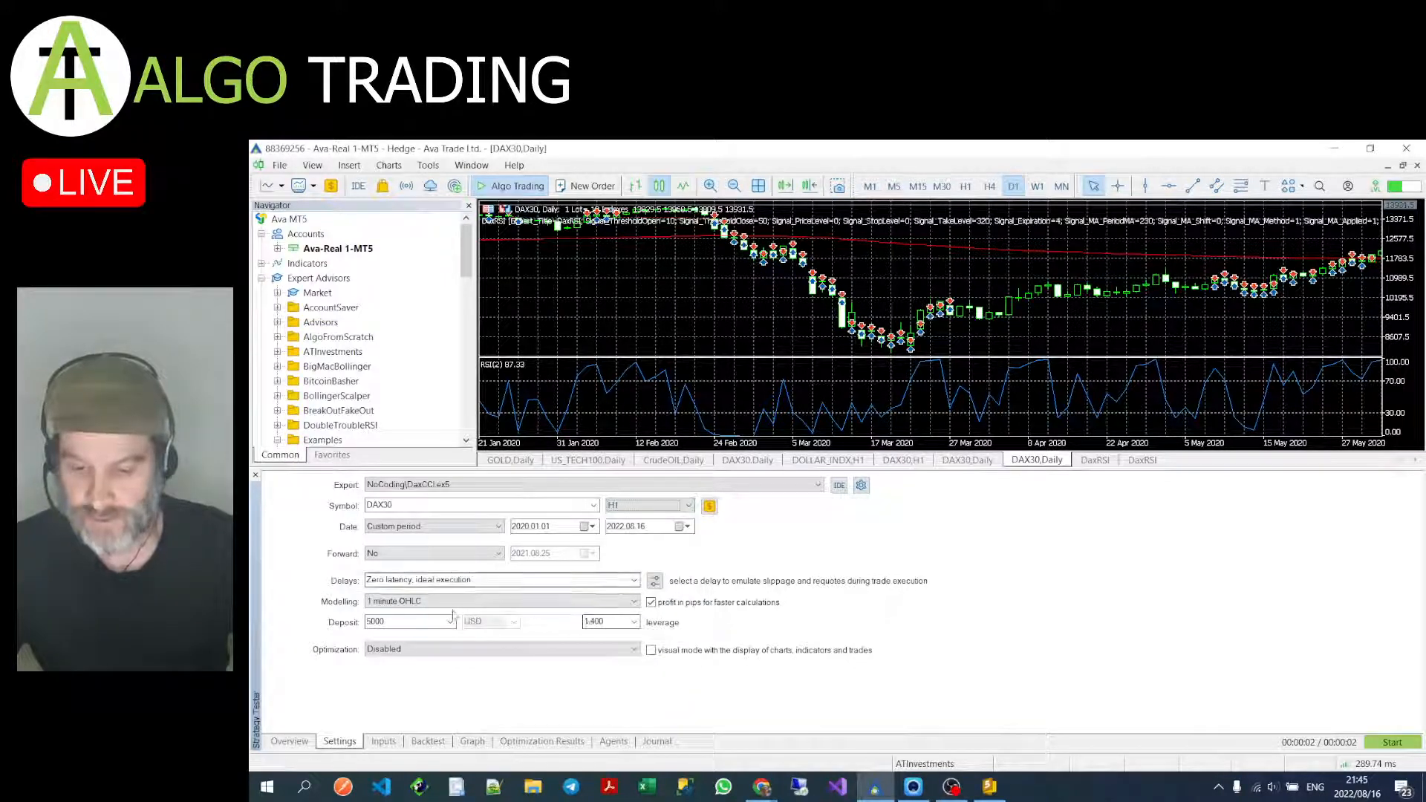
{"action": "left_click", "coordinate": [461, 653]}
{"action": "left_click", "coordinate": [445, 678]}
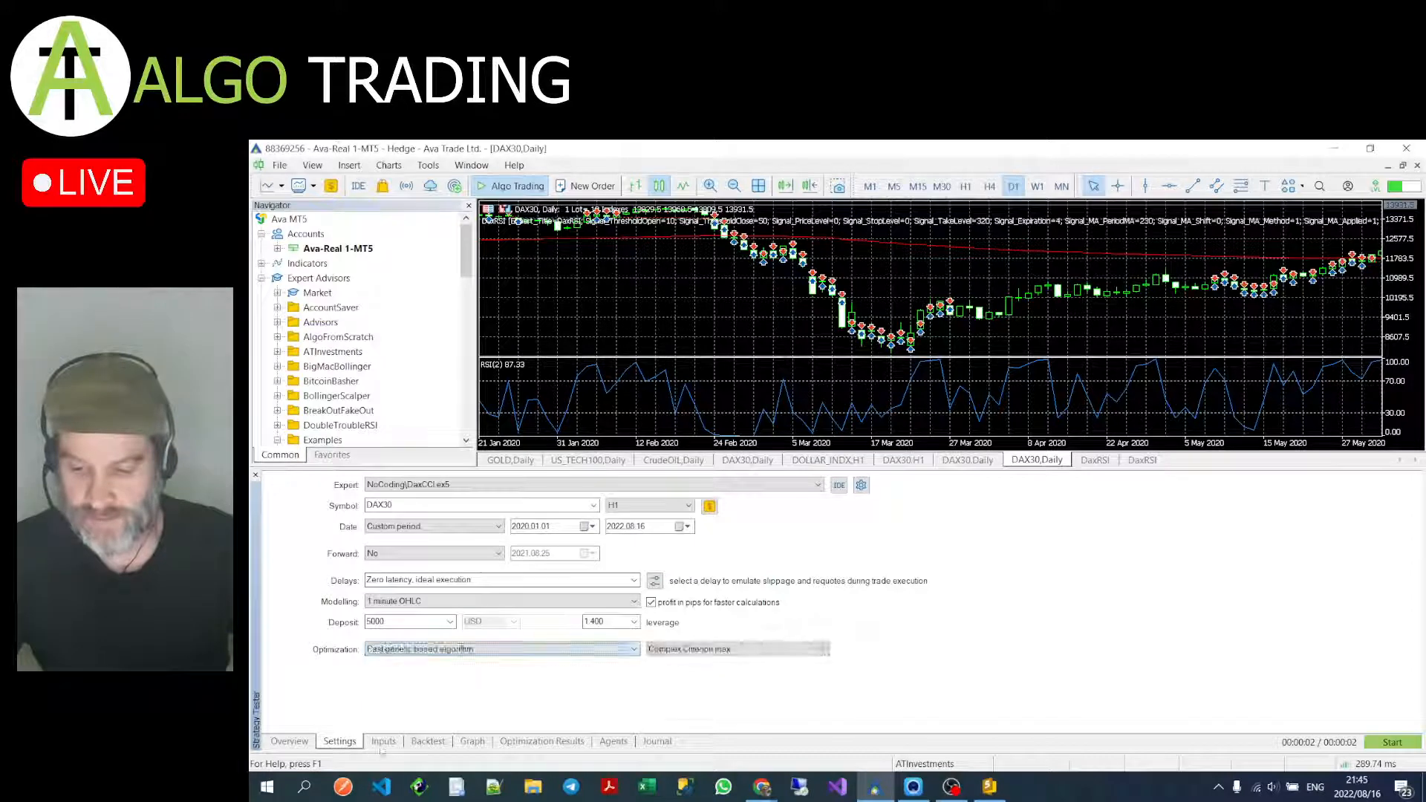
Step: Include the signal threshold values to open and to close in the optimization, each with a step of 10
{"action": "left_click", "coordinate": [383, 741]}
{"action": "scroll", "coordinate": [745, 613], "scroll_direction": "up", "scroll_amount": 2}
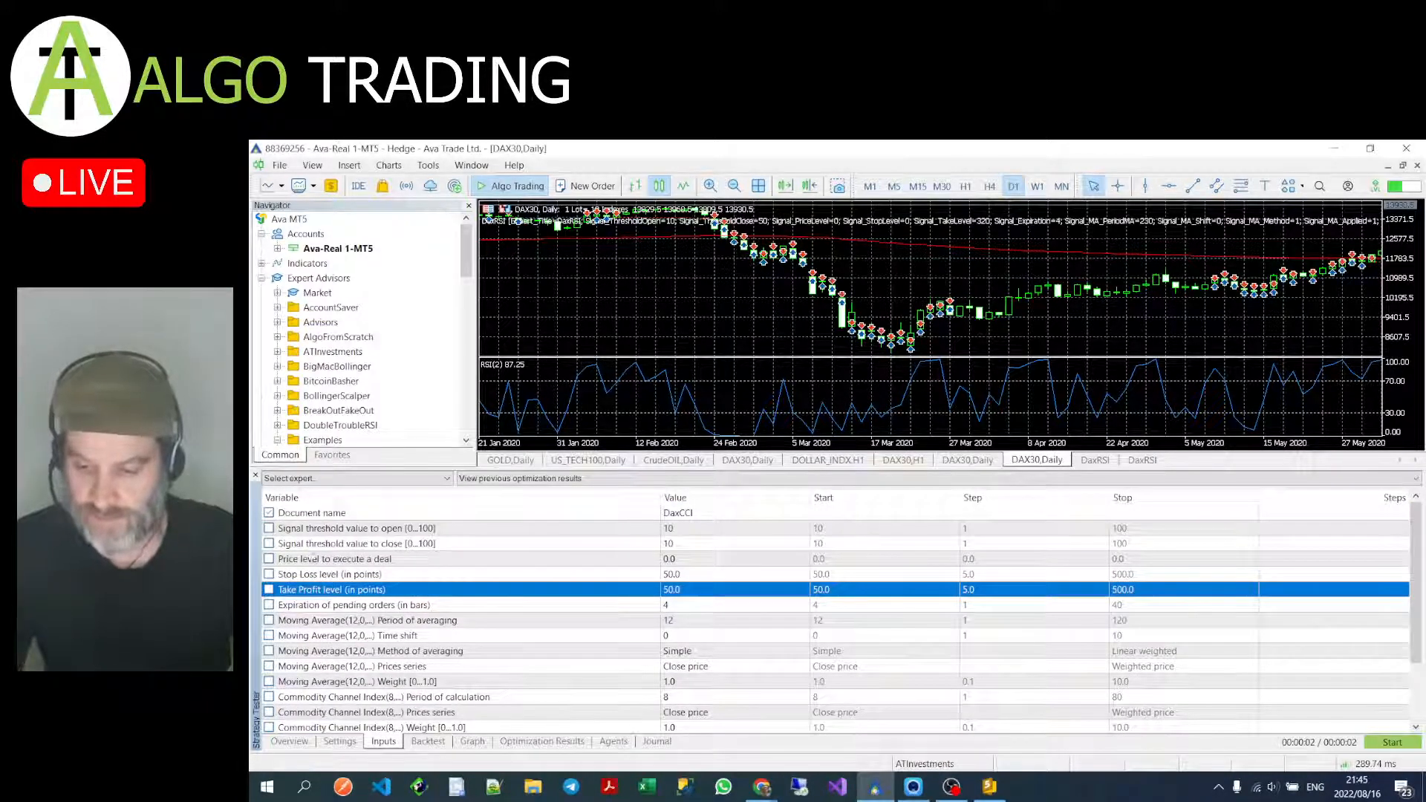
{"action": "left_click", "coordinate": [269, 529]}
{"action": "left_click", "coordinate": [269, 544]}
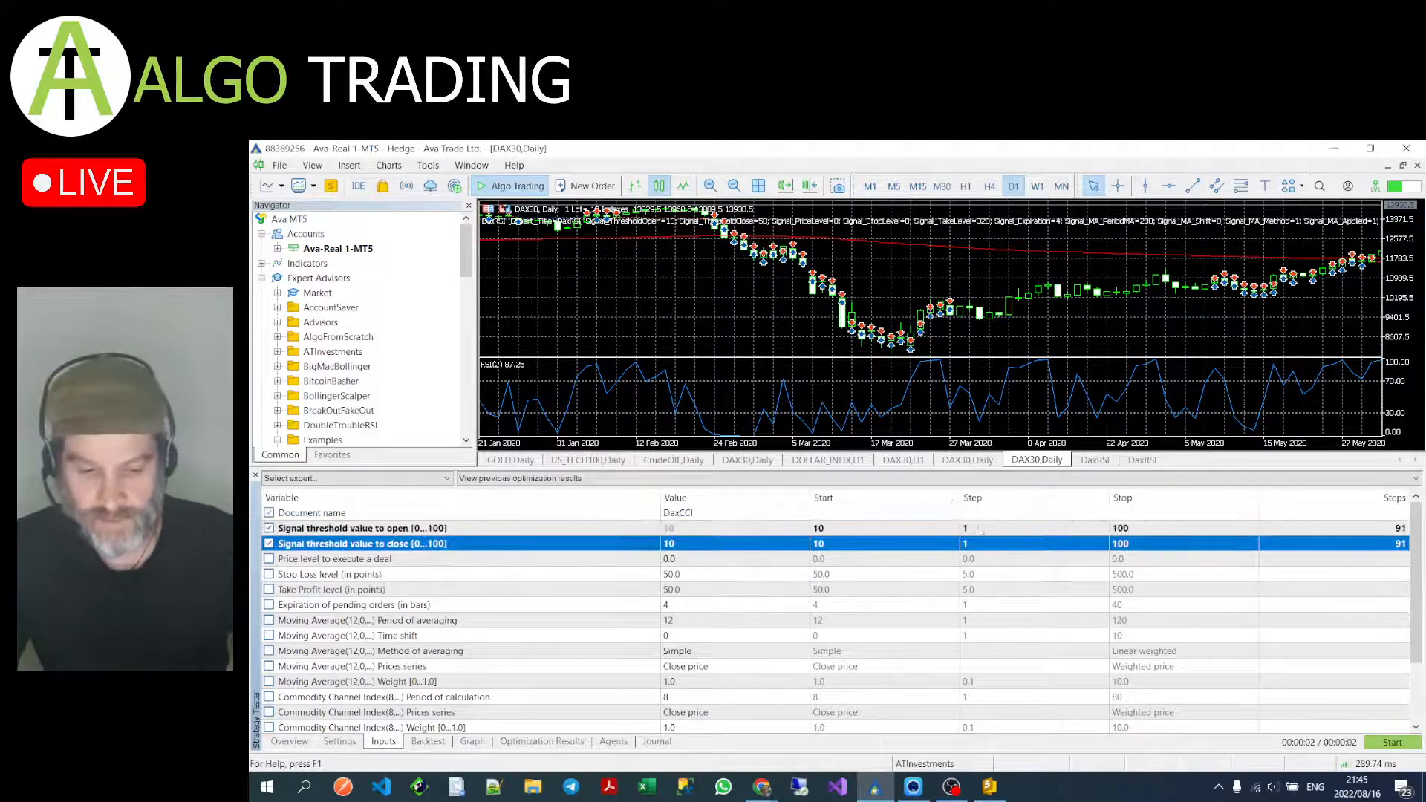
{"action": "double_click", "coordinate": [1000, 528]}
{"action": "type", "text": "10"}
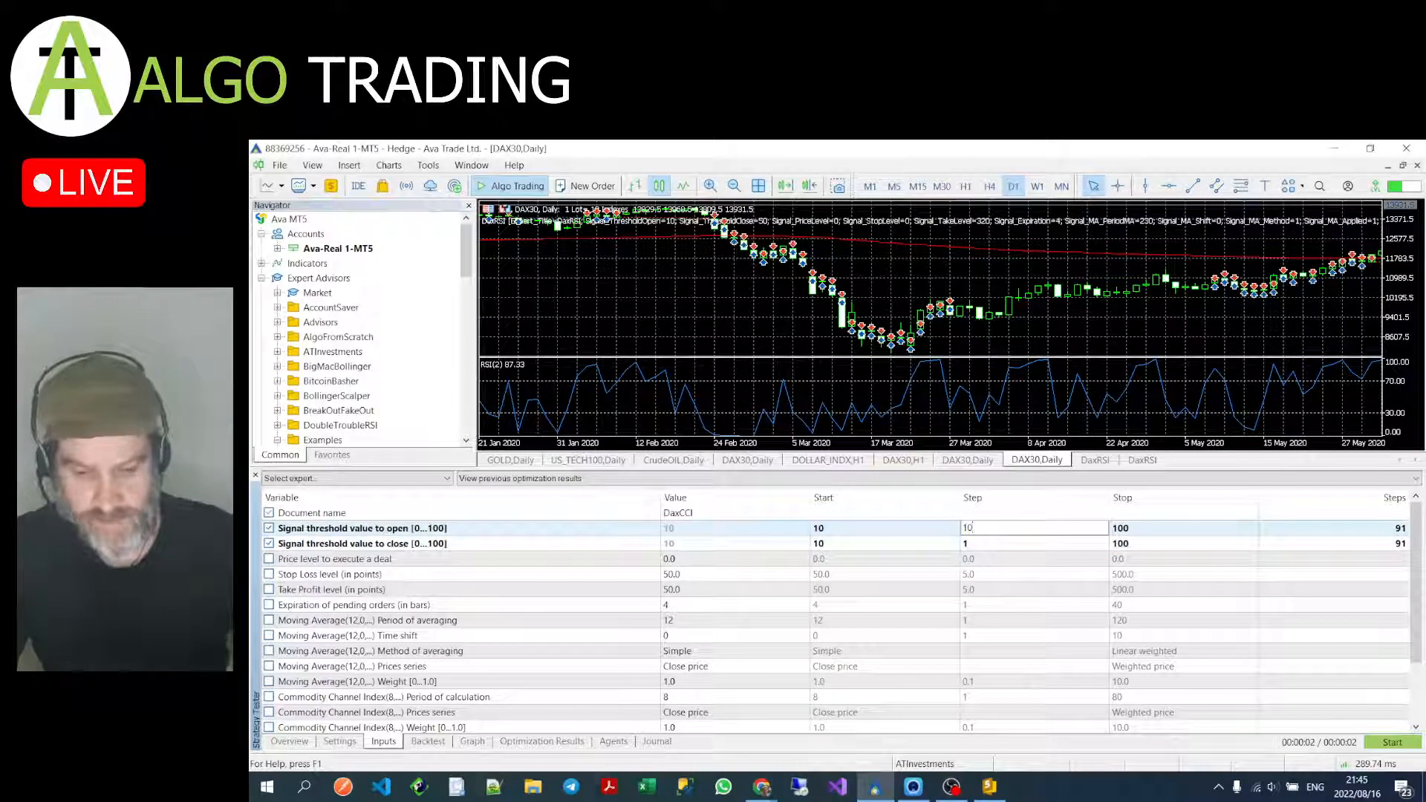
{"action": "double_click", "coordinate": [996, 550]}
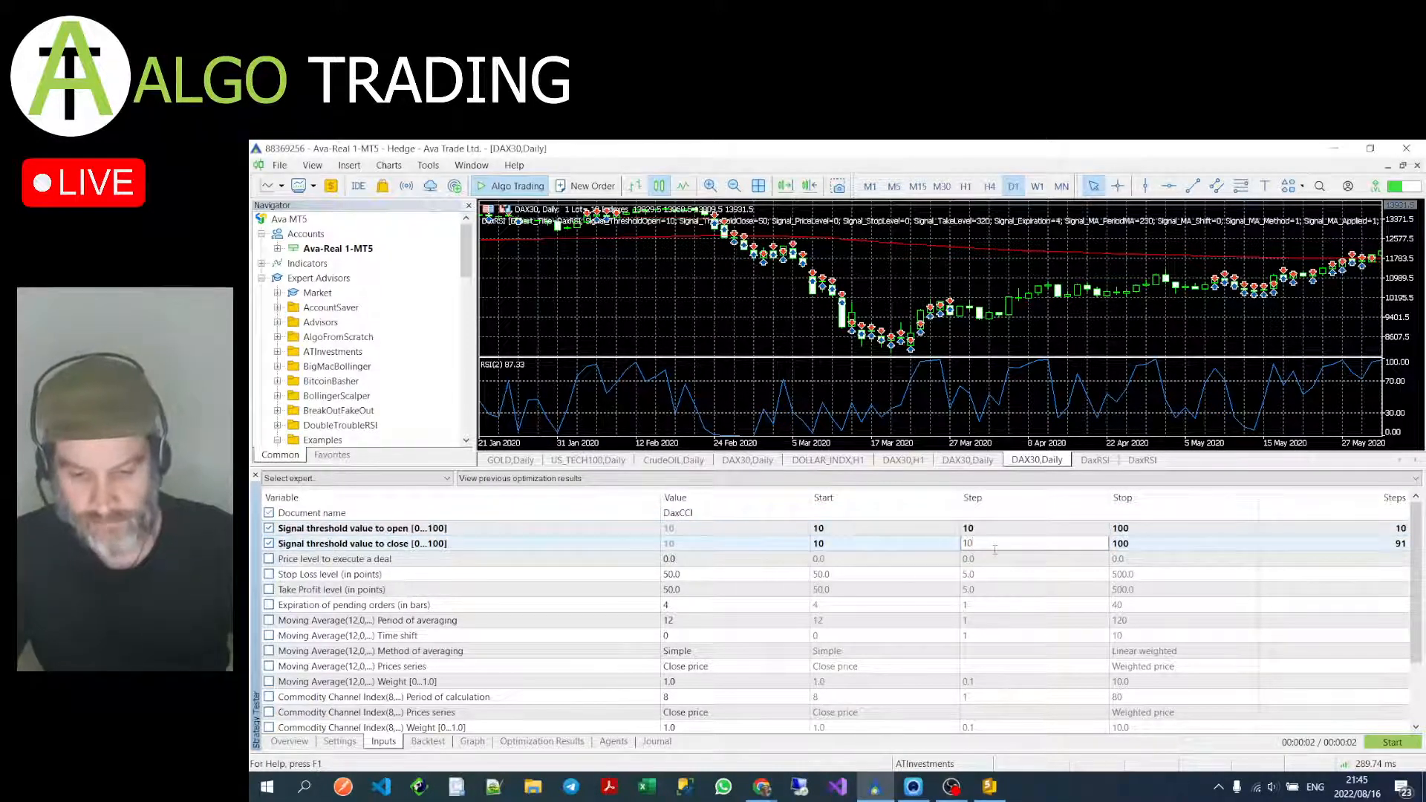
Step: Include the Stop Loss and Take Profit levels in the optimization, both with a start value of 0
{"action": "left_click", "coordinate": [273, 576]}
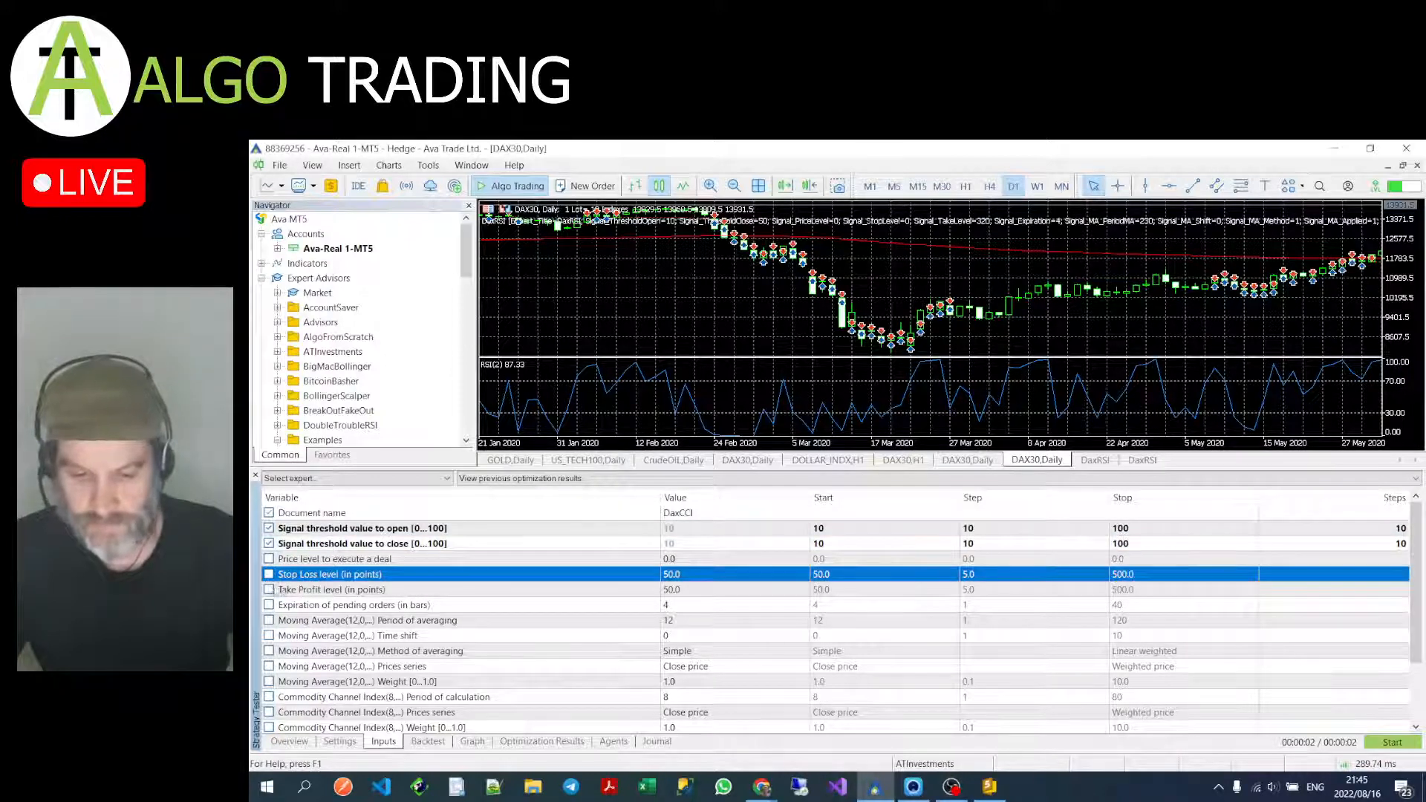
{"action": "left_click", "coordinate": [268, 589]}
{"action": "left_click", "coordinate": [269, 574]}
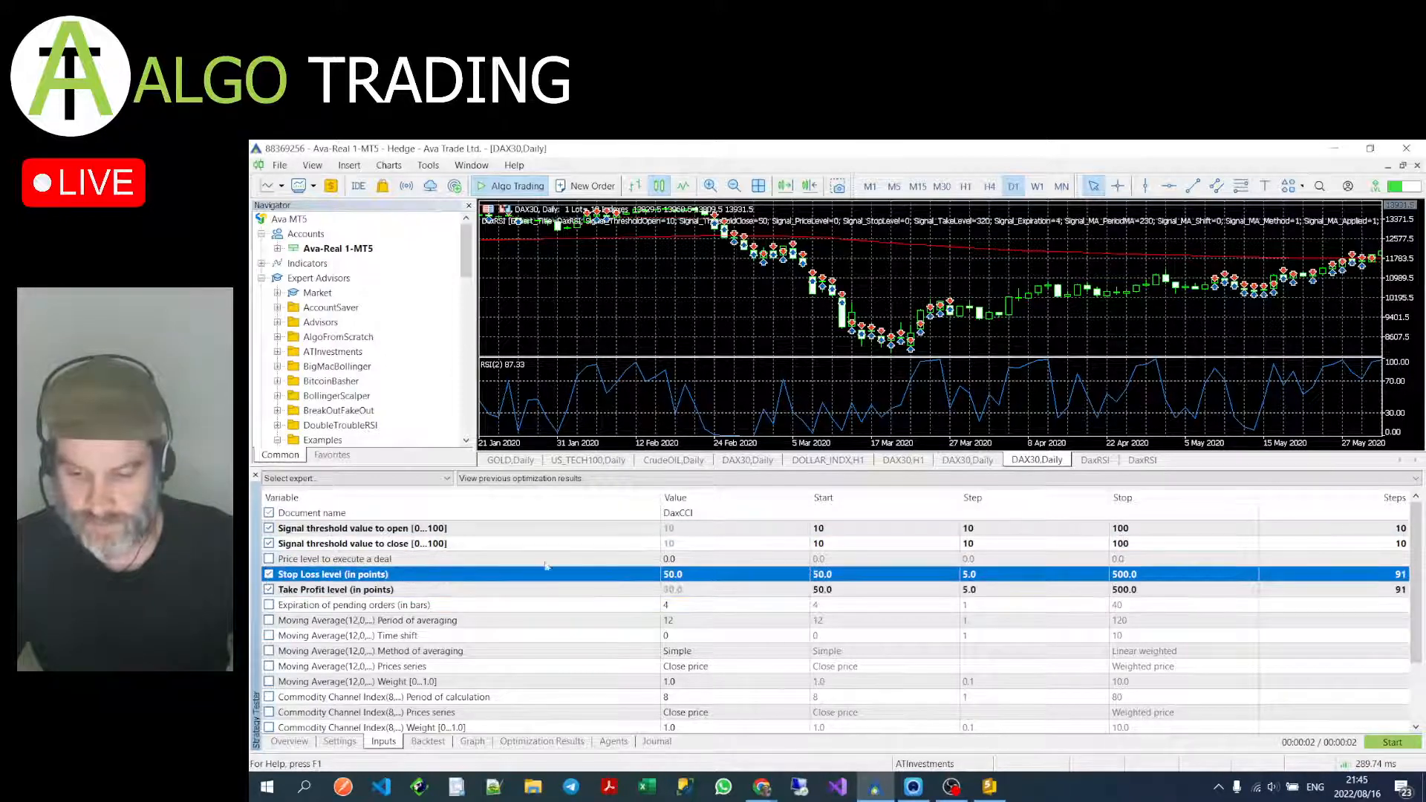
{"action": "double_click", "coordinate": [846, 574]}
{"action": "type", "text": "0"}
{"action": "double_click", "coordinate": [855, 591]}
{"action": "type", "text": "0"}
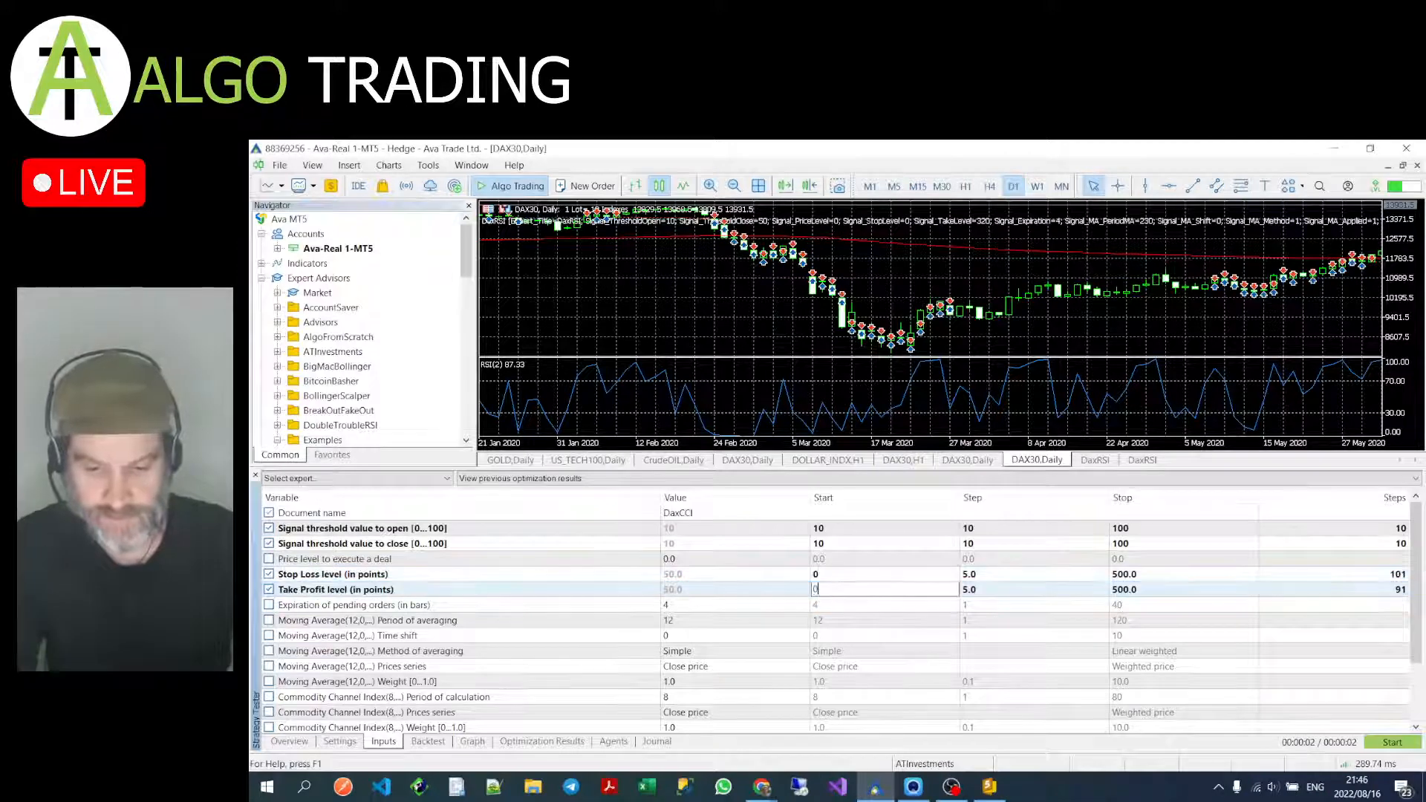
Step: Set the optimization step to 40 and the stop value to 4000 for both the Stop Loss and Take Profit levels
{"action": "double_click", "coordinate": [1030, 575]}
{"action": "type", "text": "40"}
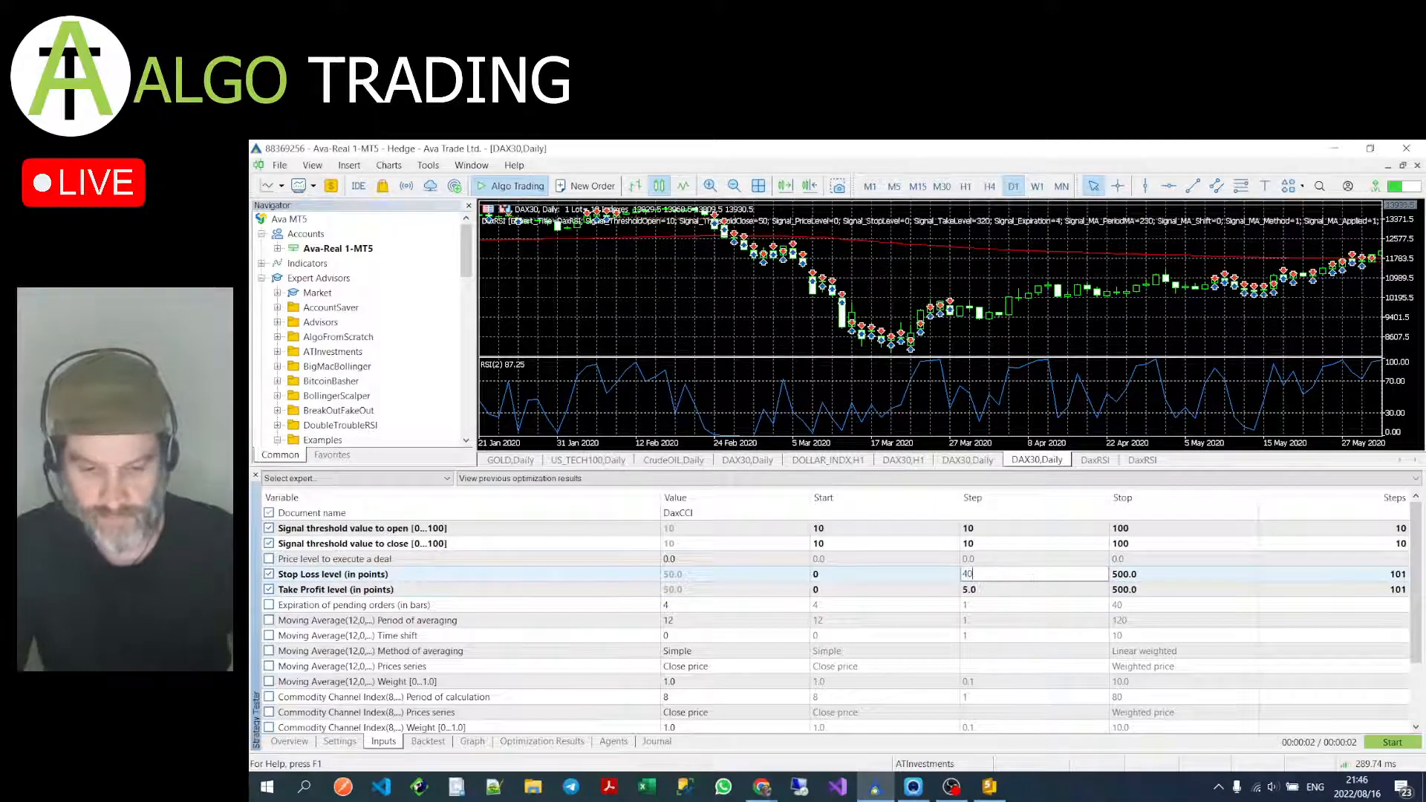
{"action": "double_click", "coordinate": [1017, 591]}
{"action": "type", "text": "40"}
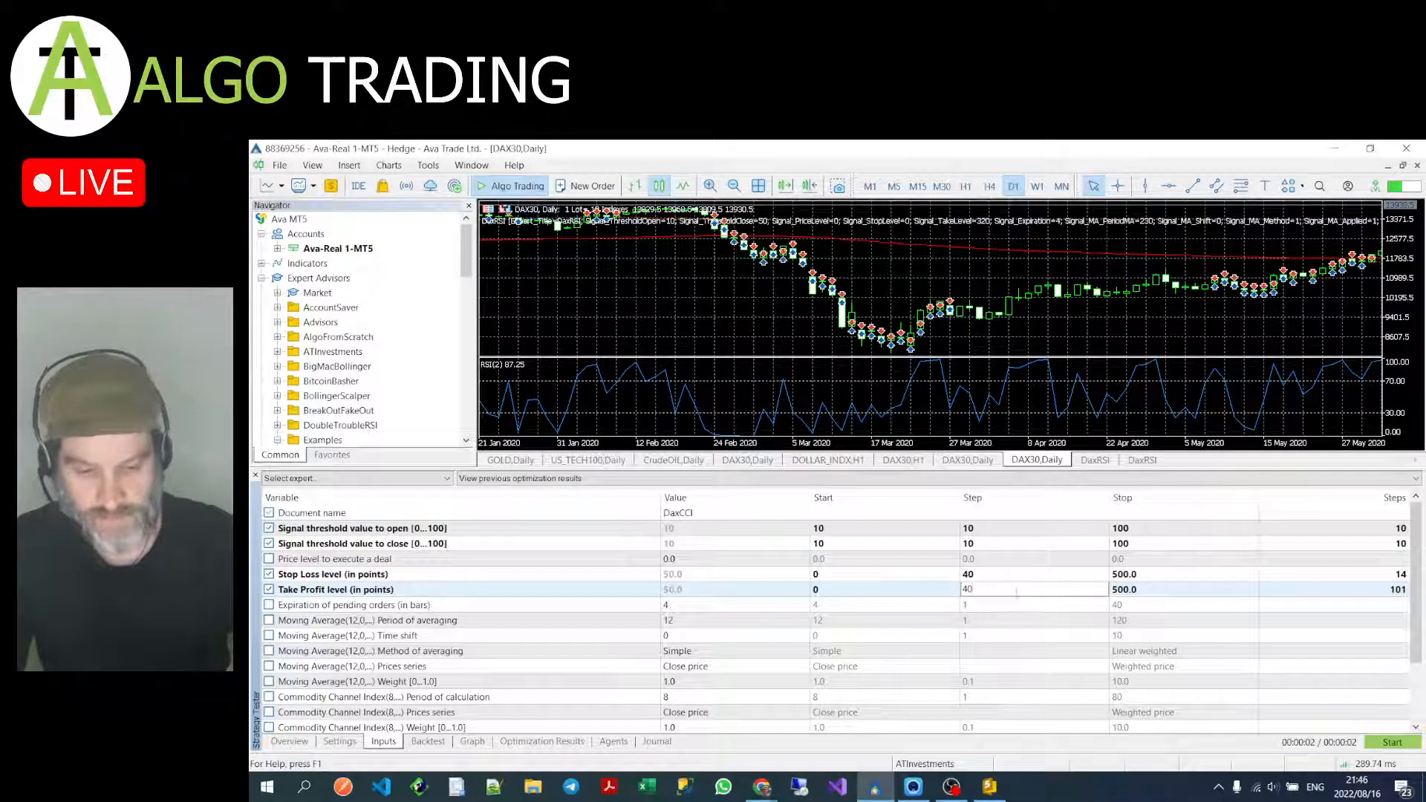
{"action": "double_click", "coordinate": [1174, 576]}
{"action": "type", "text": "4000"}
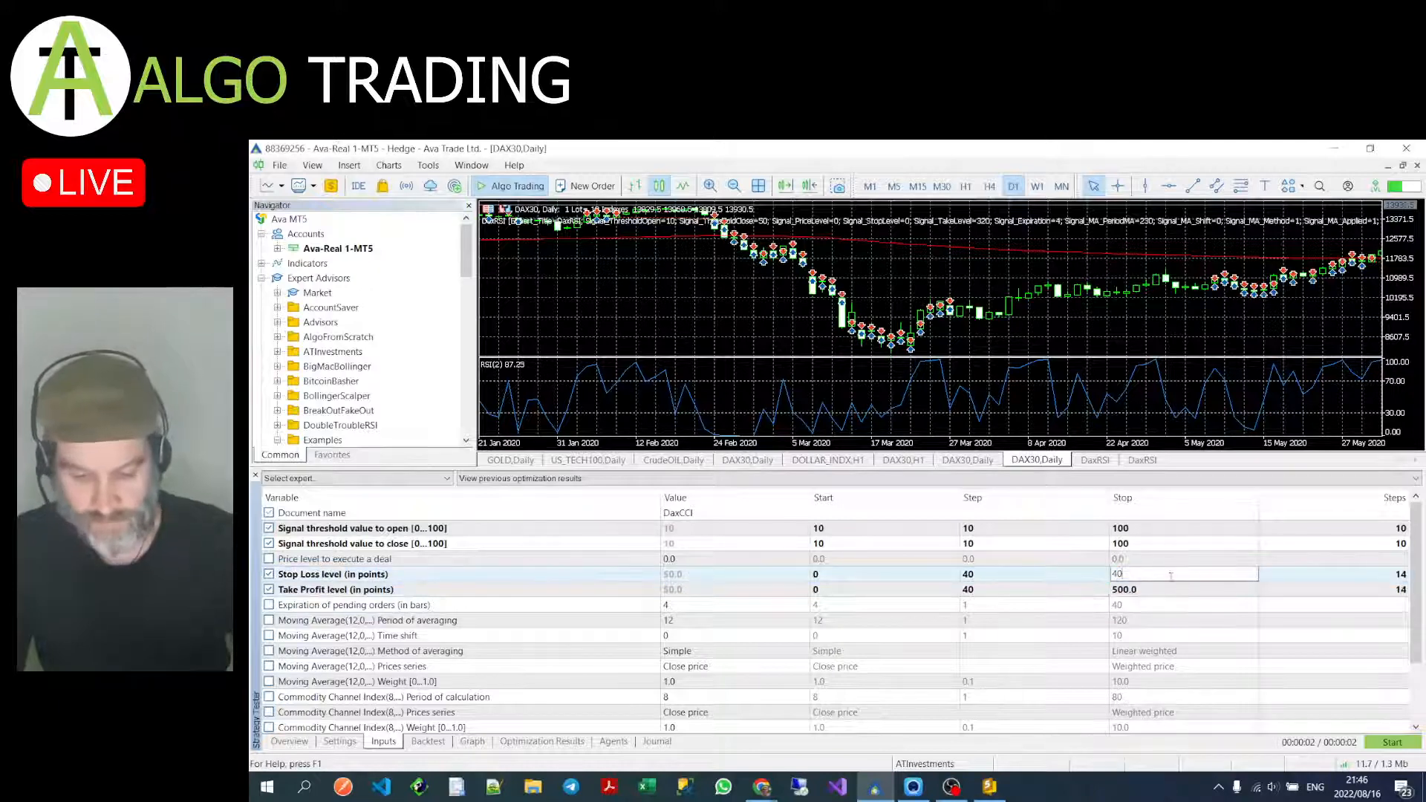
{"action": "double_click", "coordinate": [1156, 591]}
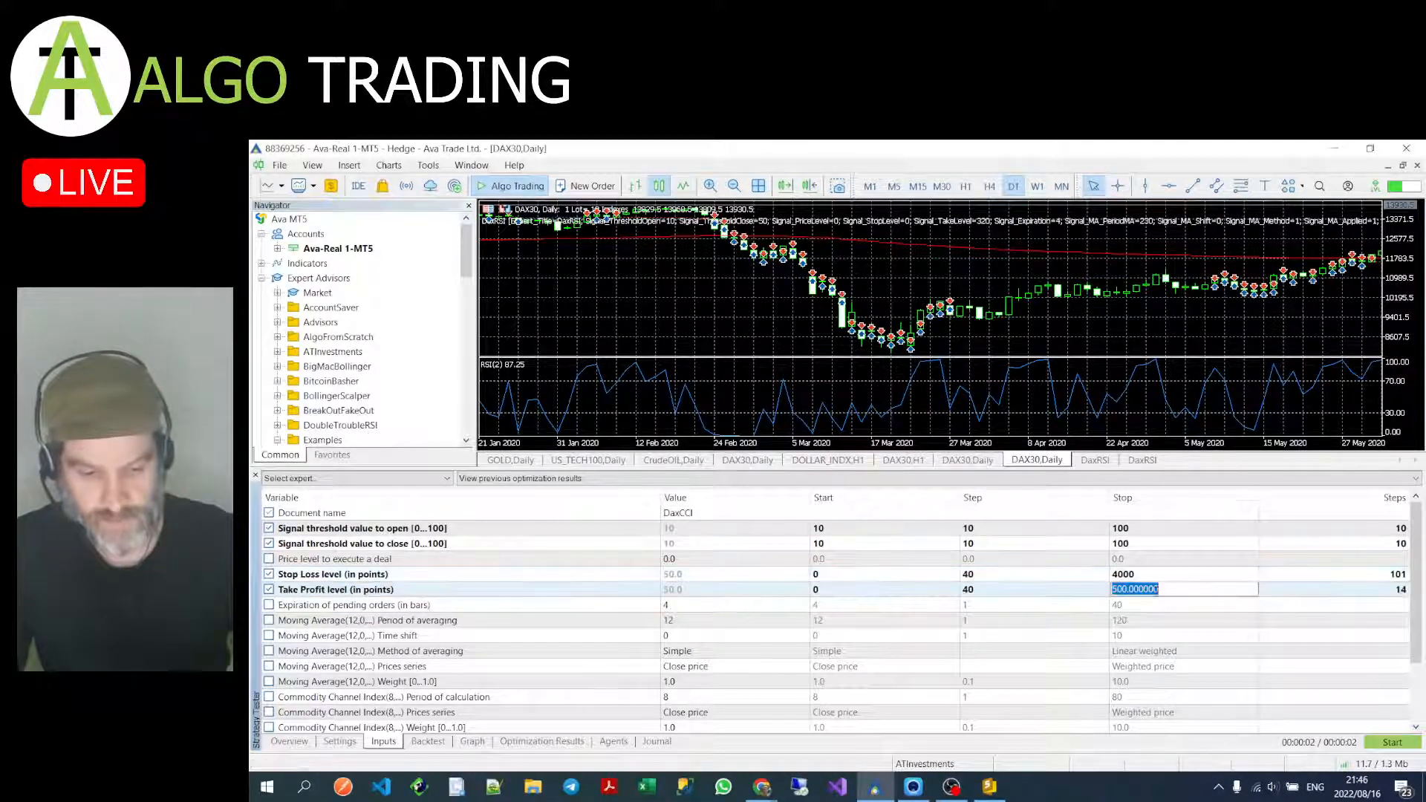
{"action": "type", "text": "4000"}
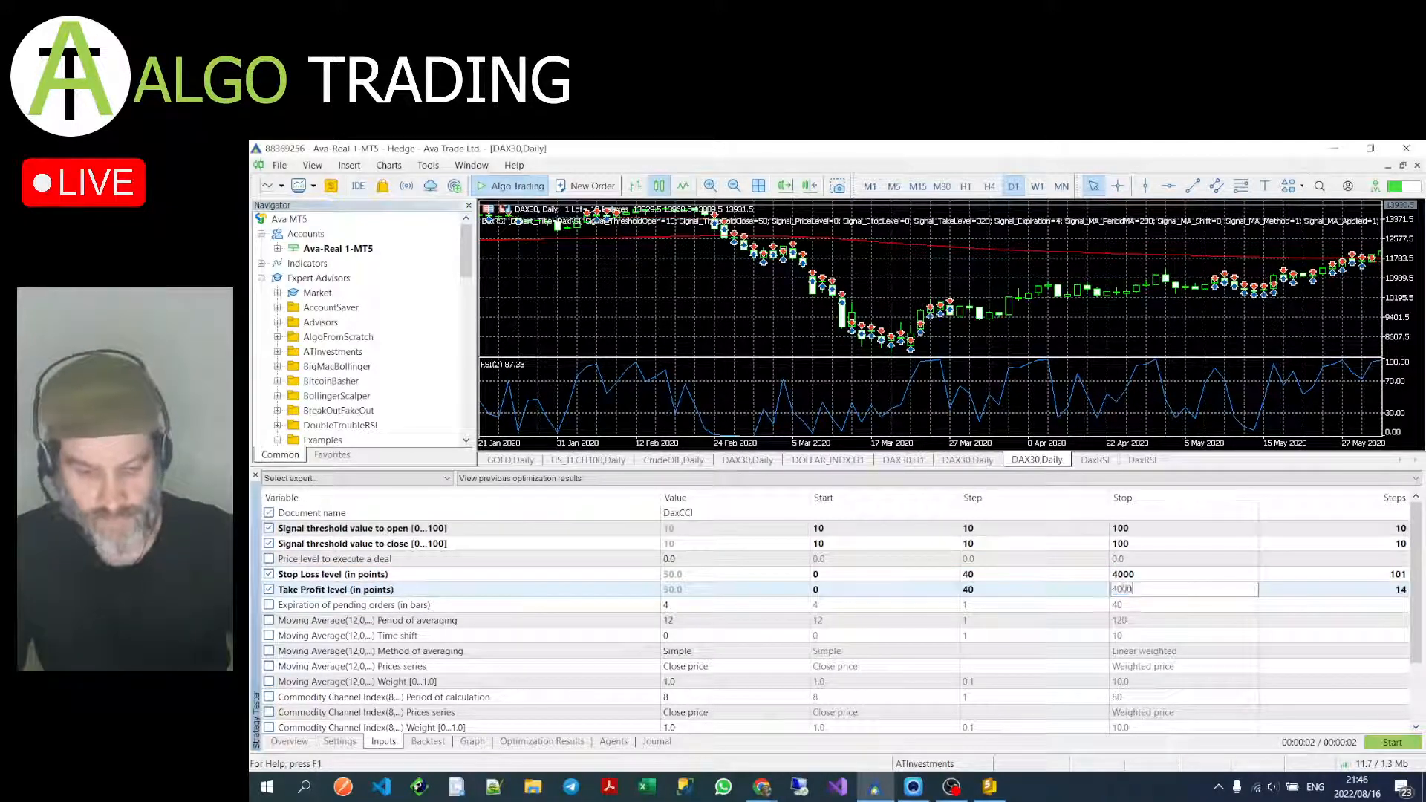
{"action": "left_click", "coordinate": [1003, 620]}
Step: Optimize the Moving Average period of averaging with start 5, step 5 and stop 300
{"action": "scroll", "coordinate": [1003, 620], "scroll_direction": "down", "scroll_amount": 1}
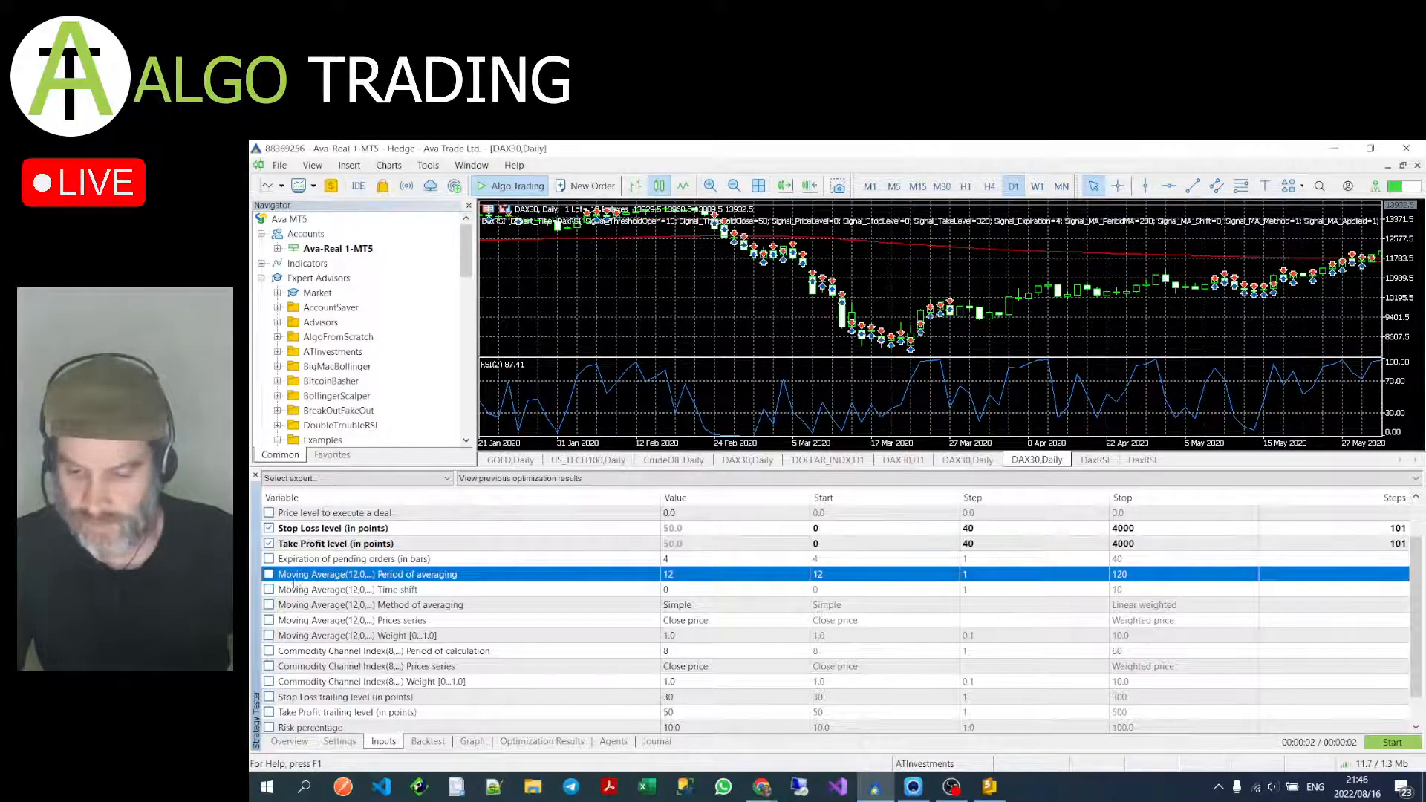
{"action": "left_click", "coordinate": [269, 574]}
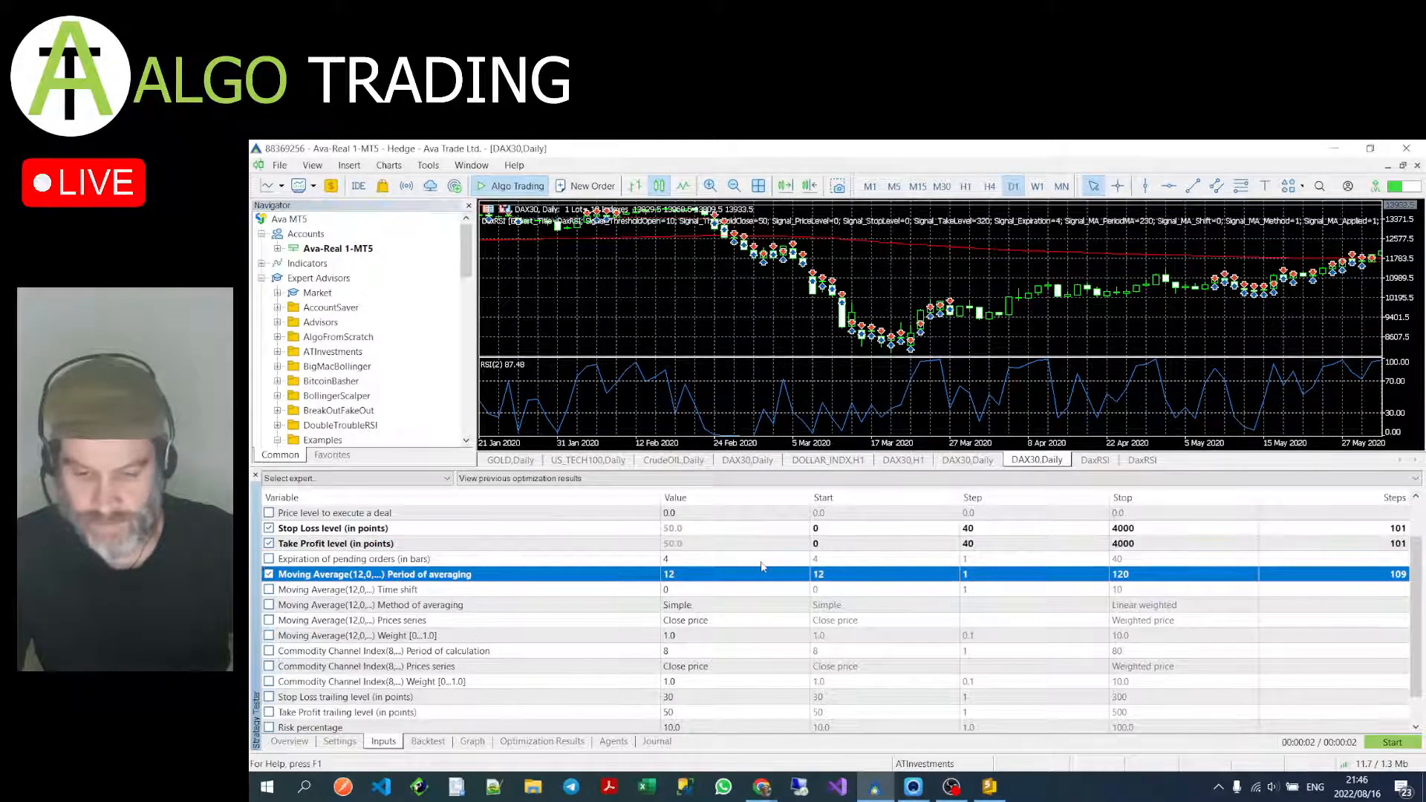
{"action": "double_click", "coordinate": [869, 577]}
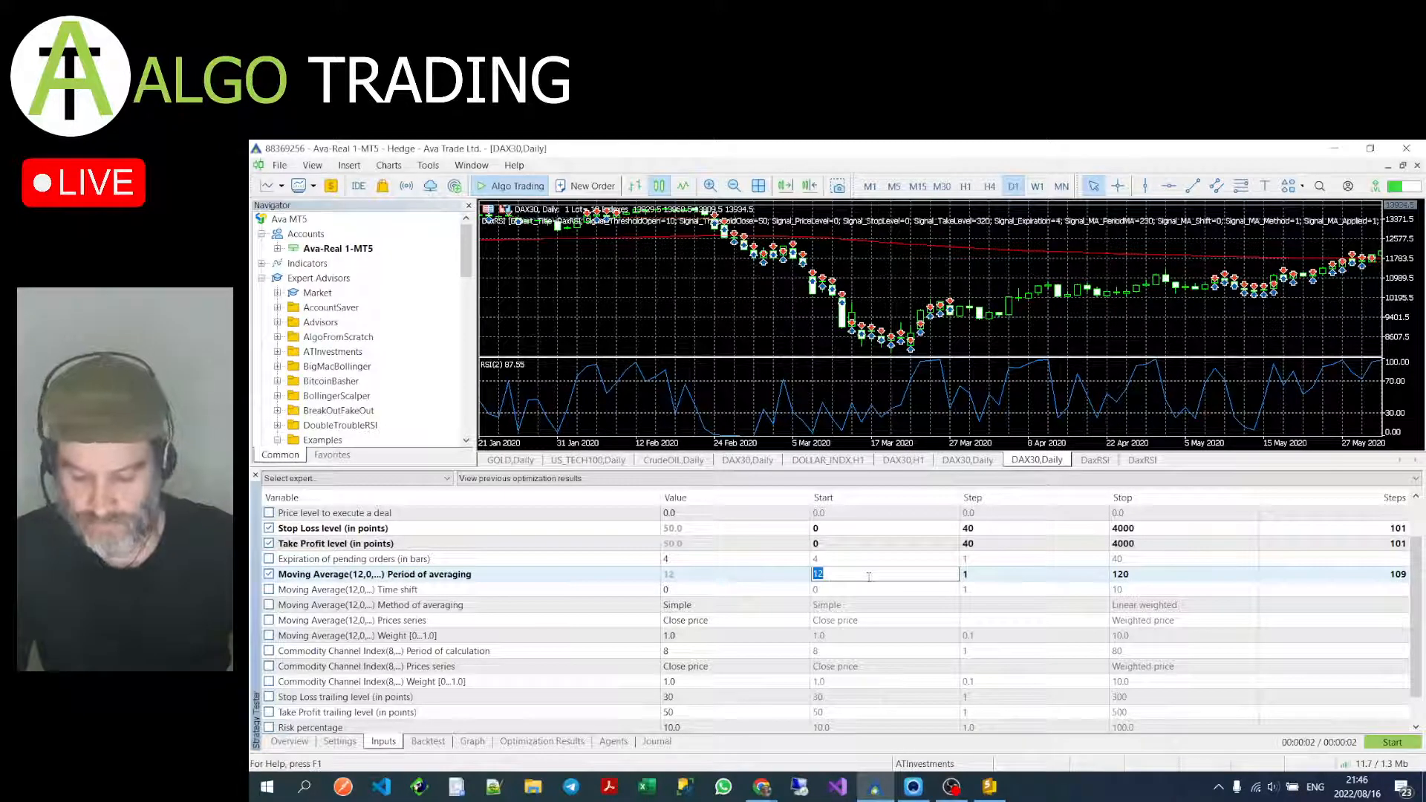
{"action": "type", "text": "5"}
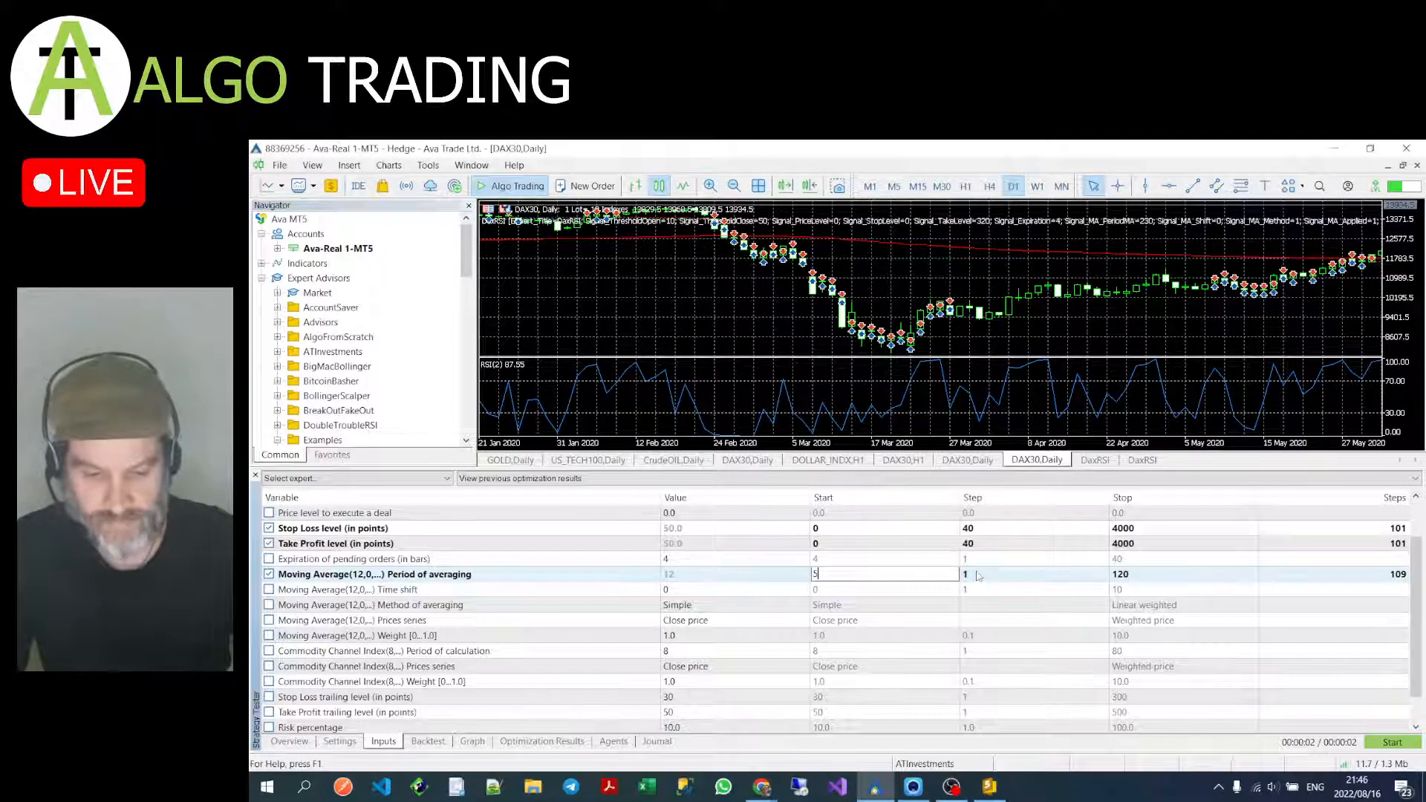
{"action": "double_click", "coordinate": [1066, 580]}
{"action": "type", "text": "5"}
{"action": "double_click", "coordinate": [1169, 577]}
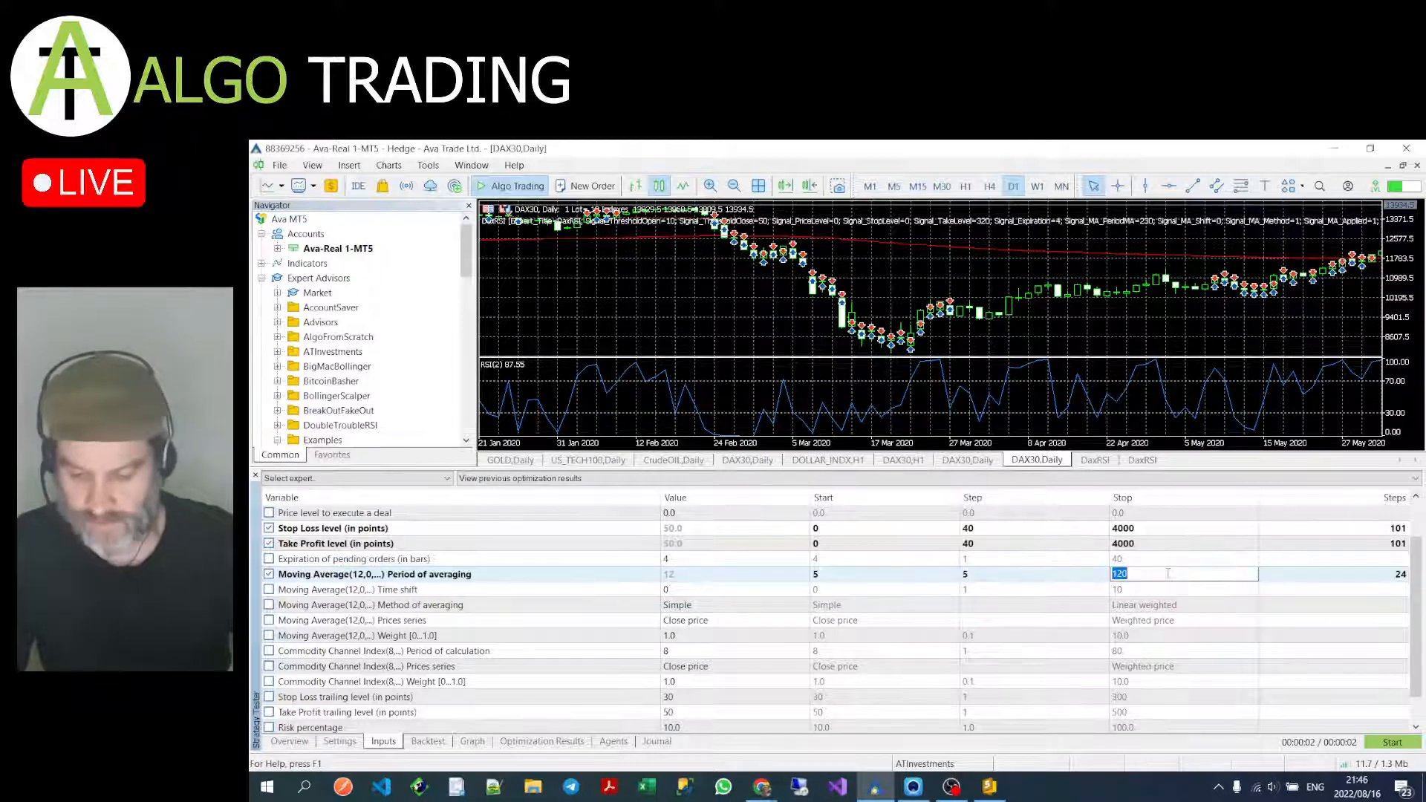
{"action": "type", "text": "300"}
{"action": "left_click", "coordinate": [1012, 635]}
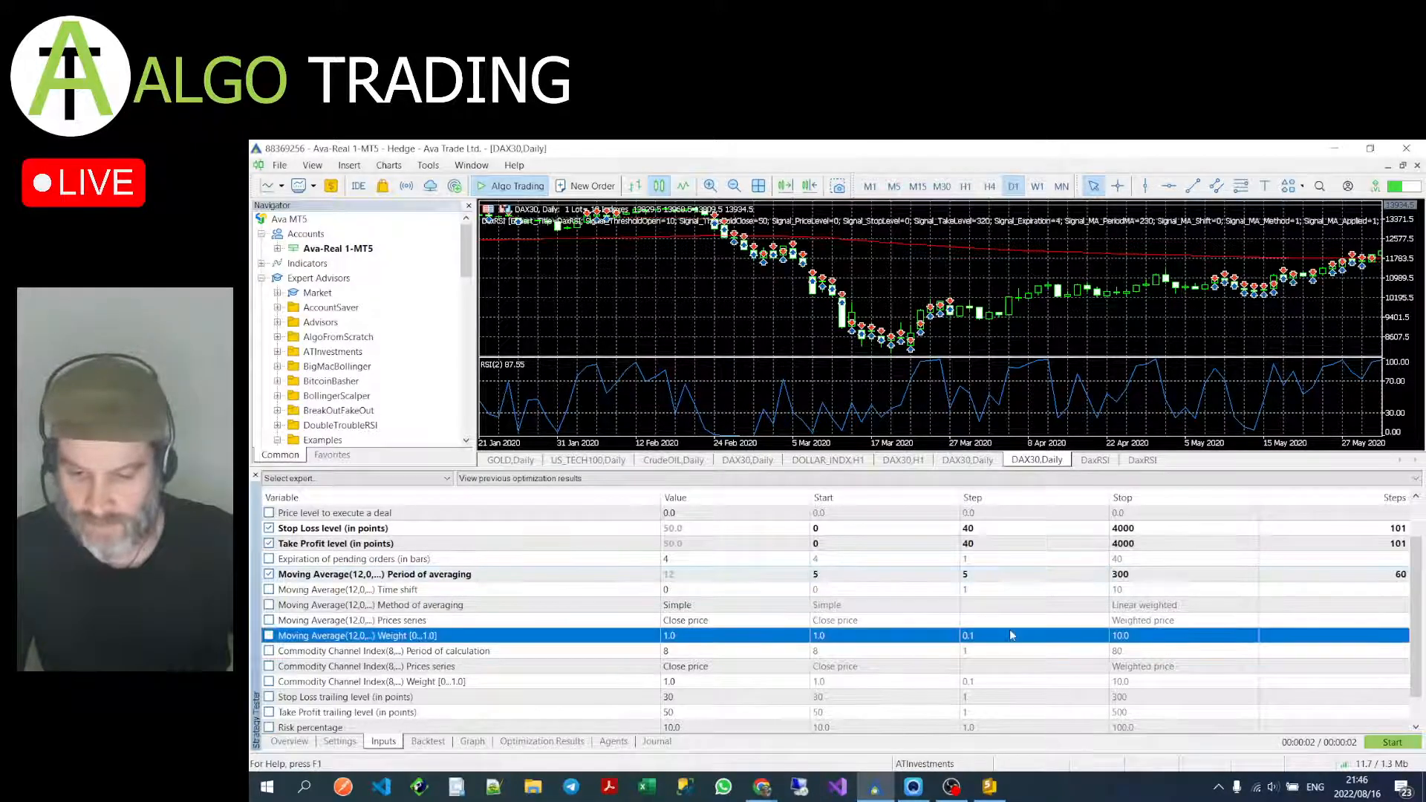
Step: Set the Moving Average method of averaging to Exponential
{"action": "left_click", "coordinate": [757, 602]}
{"action": "left_click", "coordinate": [758, 606]}
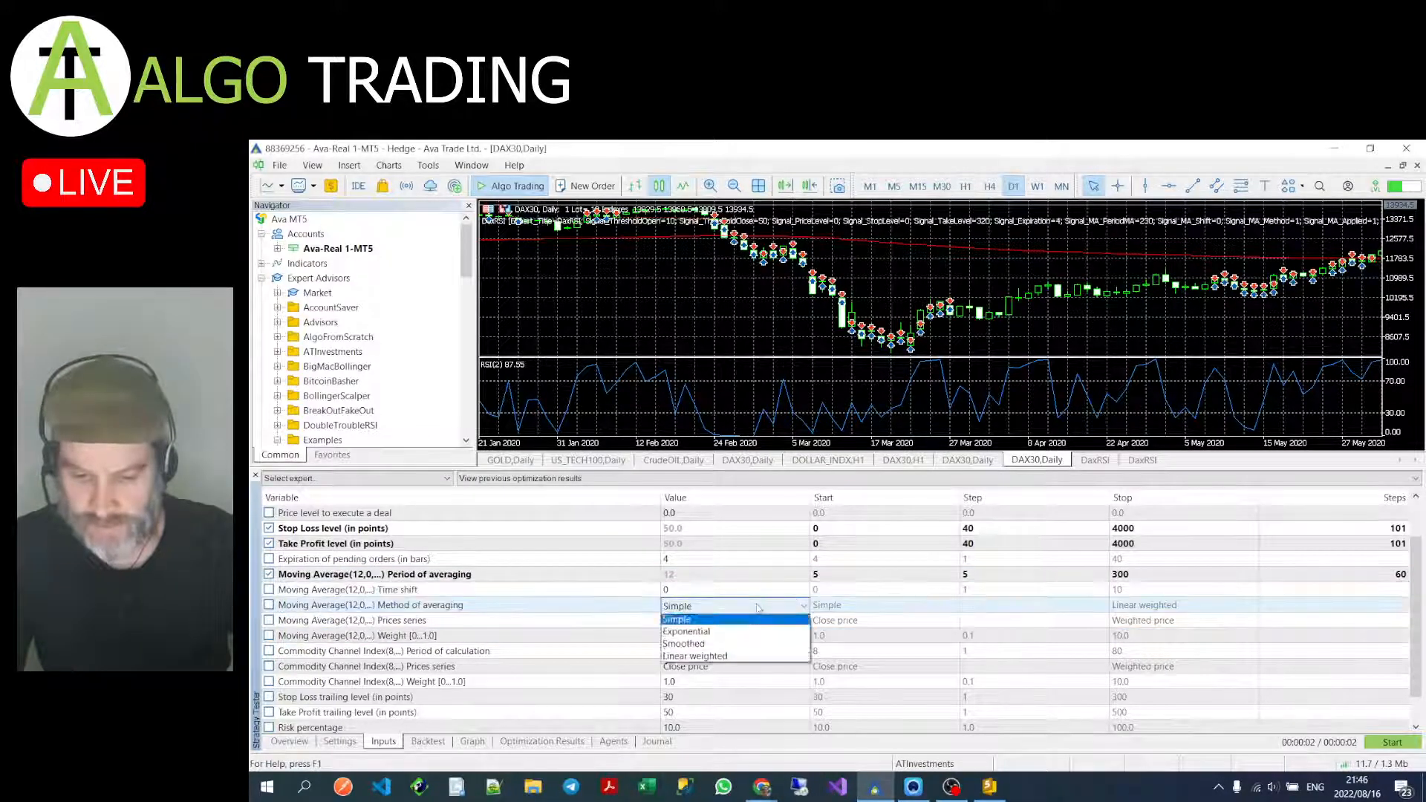
{"action": "left_click", "coordinate": [746, 634]}
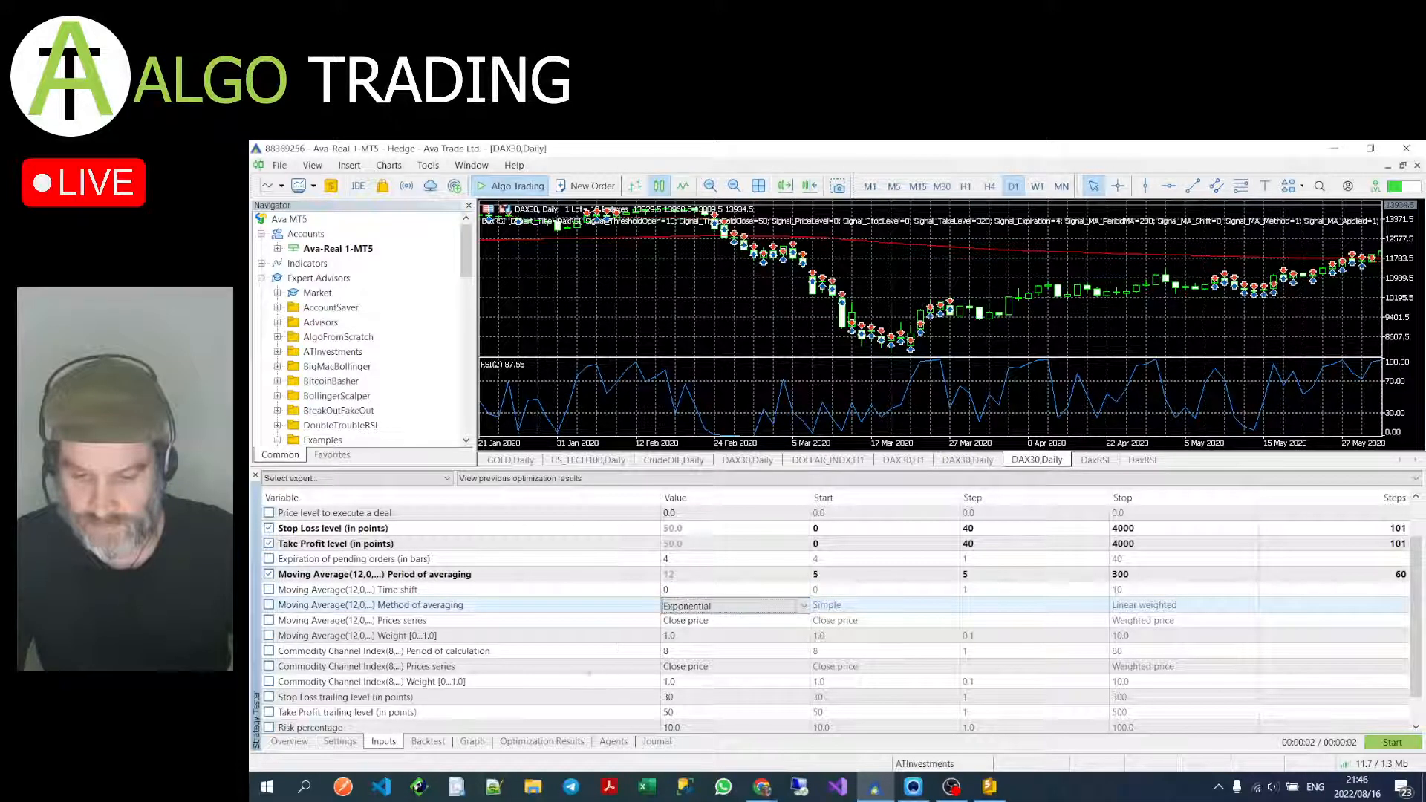
Step: Include the Moving Average weight in the optimization, starting at 0 and stopping at 1
{"action": "scroll", "coordinate": [743, 630], "scroll_direction": "down", "scroll_amount": 1}
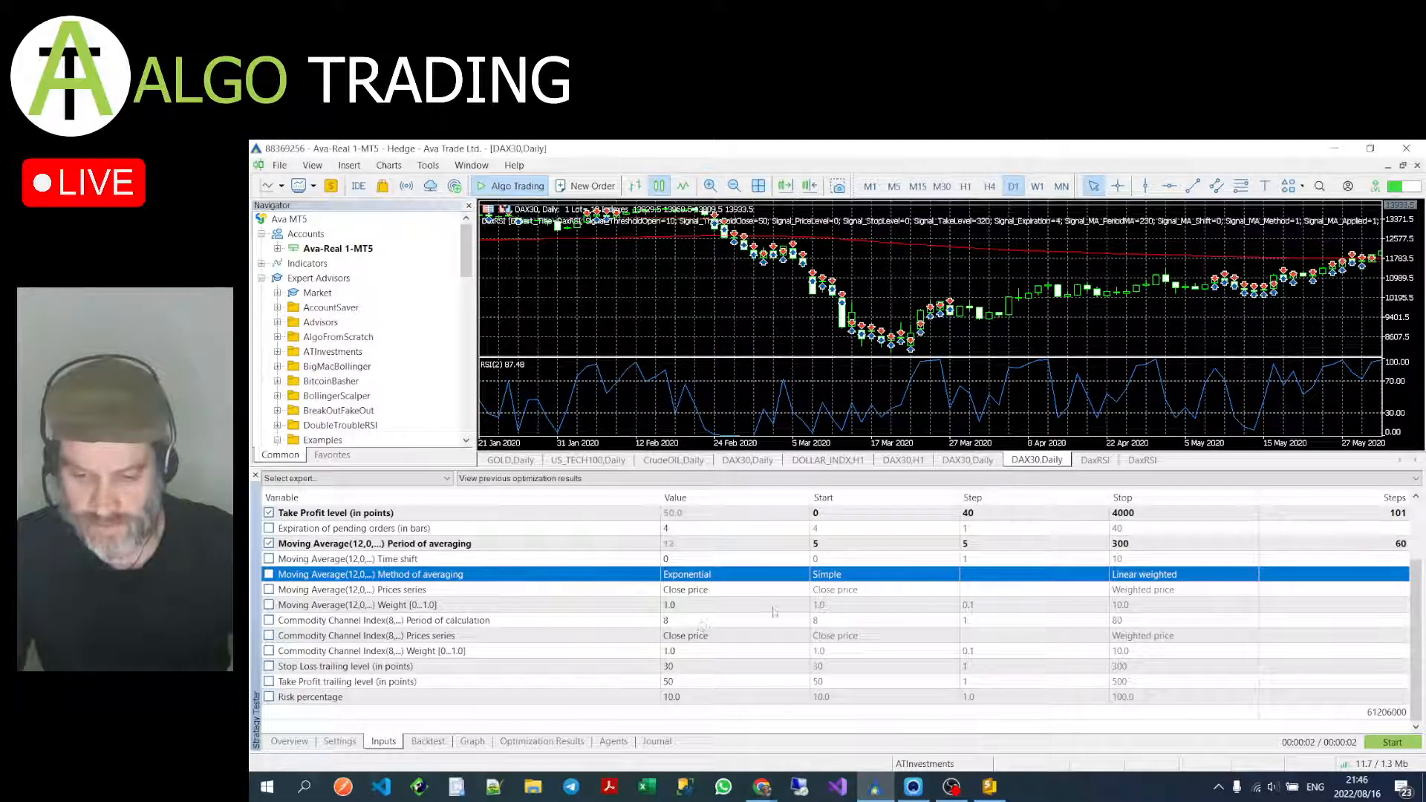
{"action": "left_click", "coordinate": [855, 607]}
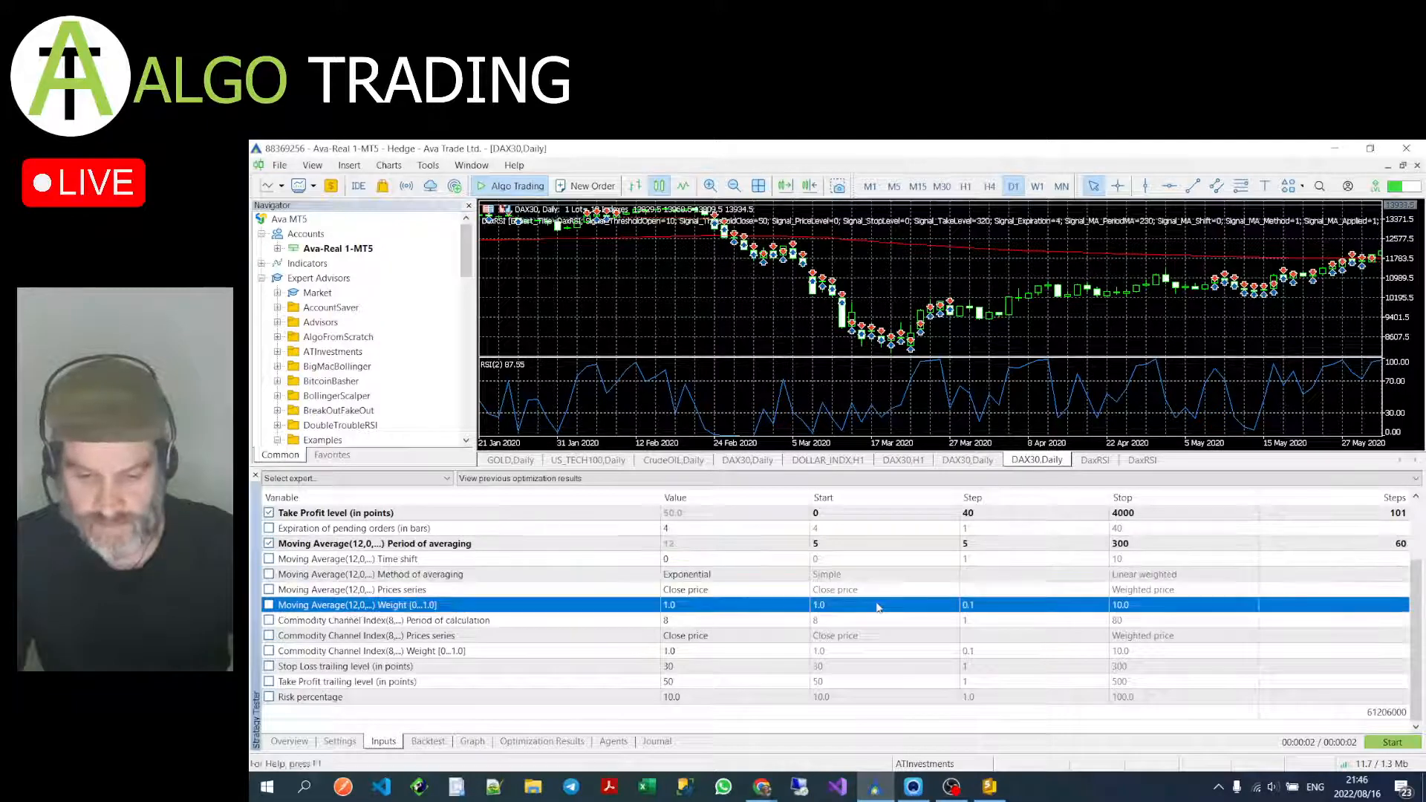
{"action": "left_click", "coordinate": [269, 606]}
{"action": "left_click", "coordinate": [864, 605]}
{"action": "type", "text": "0"}
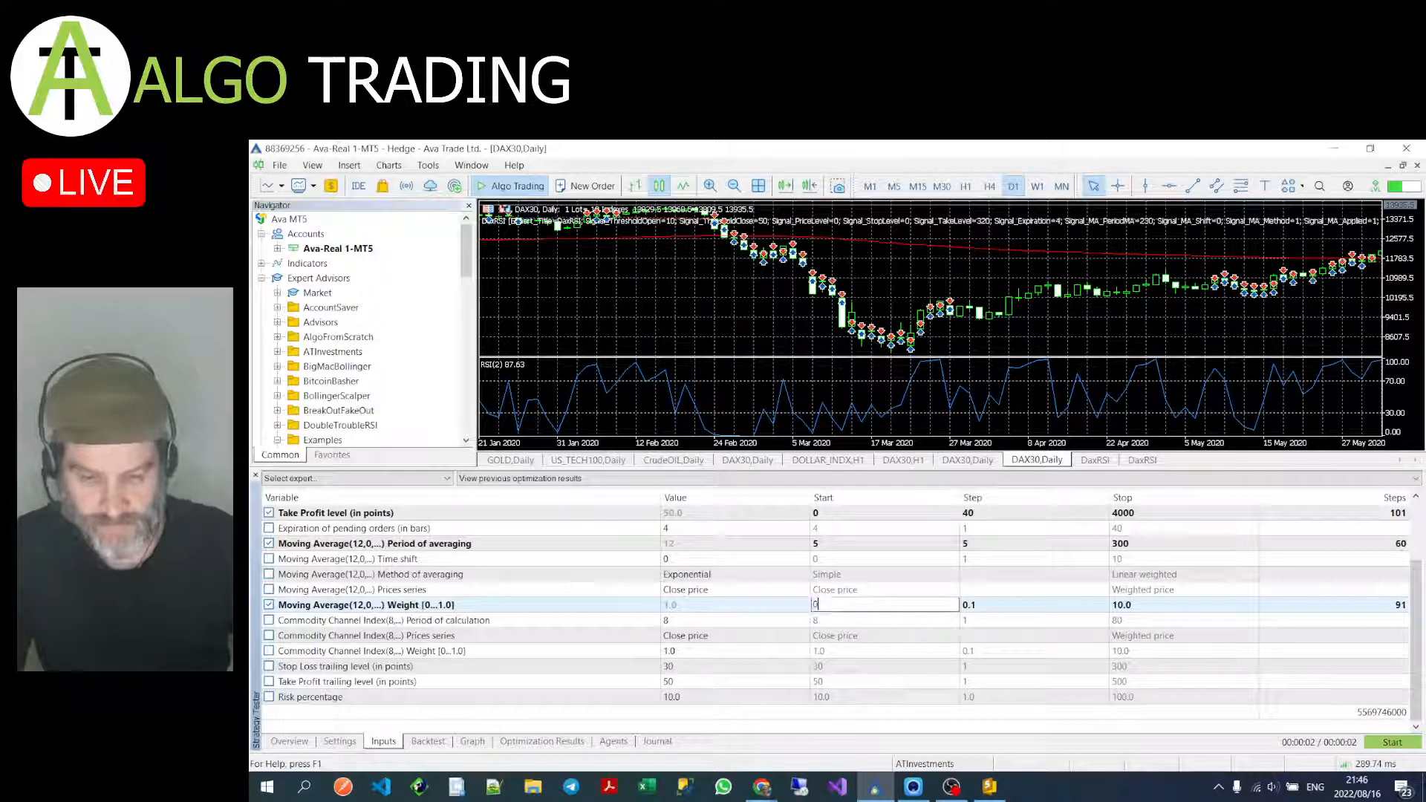
{"action": "left_click", "coordinate": [1188, 606]}
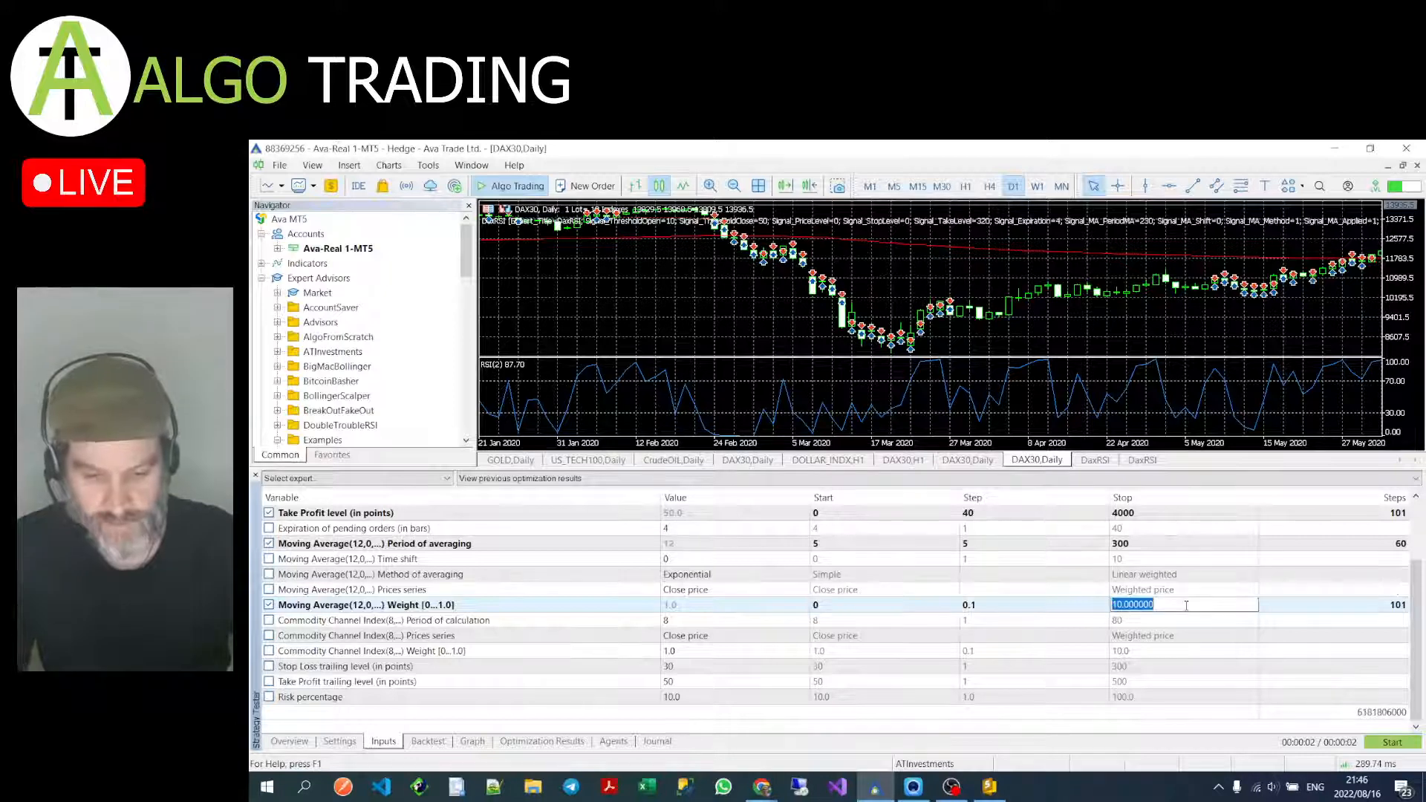
{"action": "type", "text": "1"}
{"action": "left_click", "coordinate": [1189, 636]}
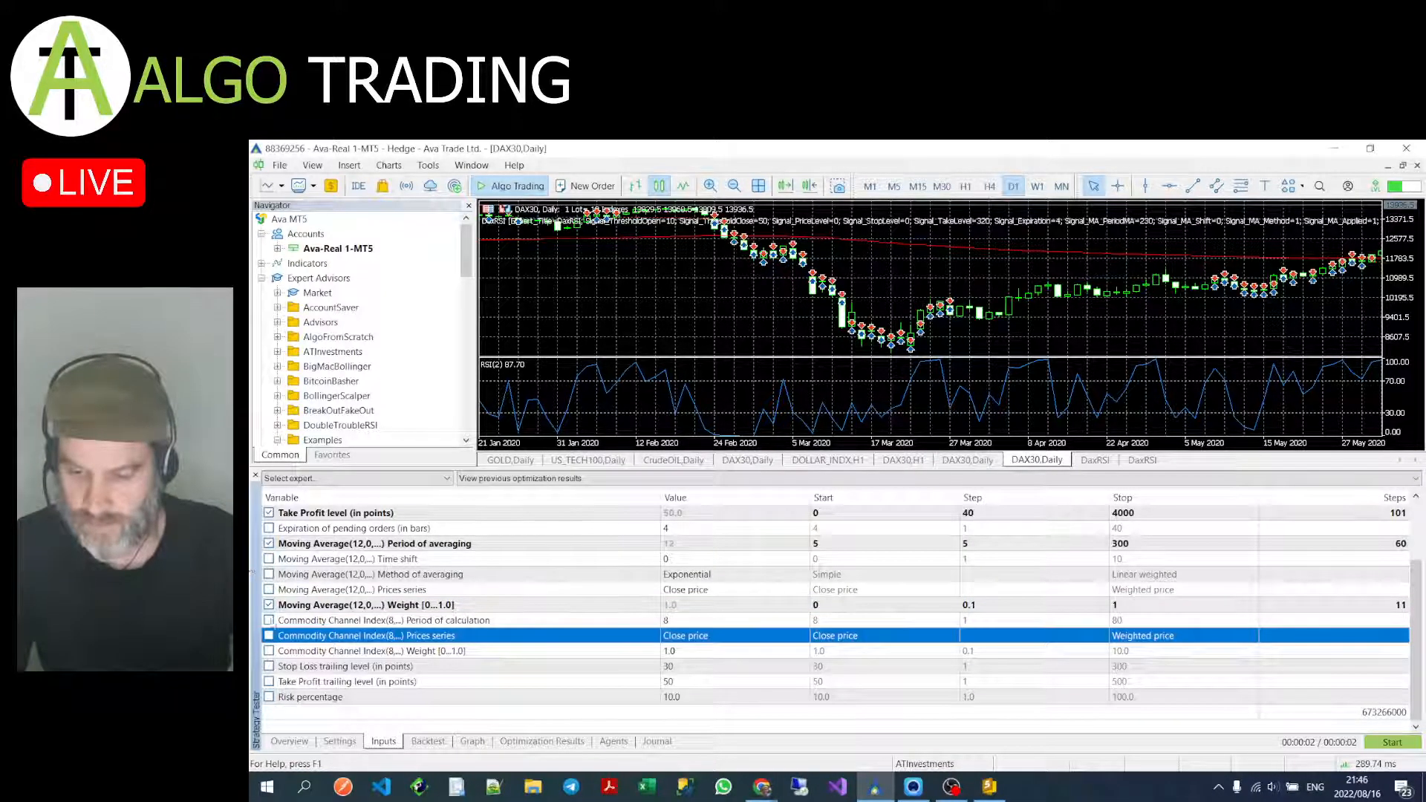
Step: Include the Commodity Channel Index period of calculation in the optimization, starting at 2 and stopping at 20
{"action": "left_click", "coordinate": [269, 621]}
{"action": "left_click", "coordinate": [830, 624]}
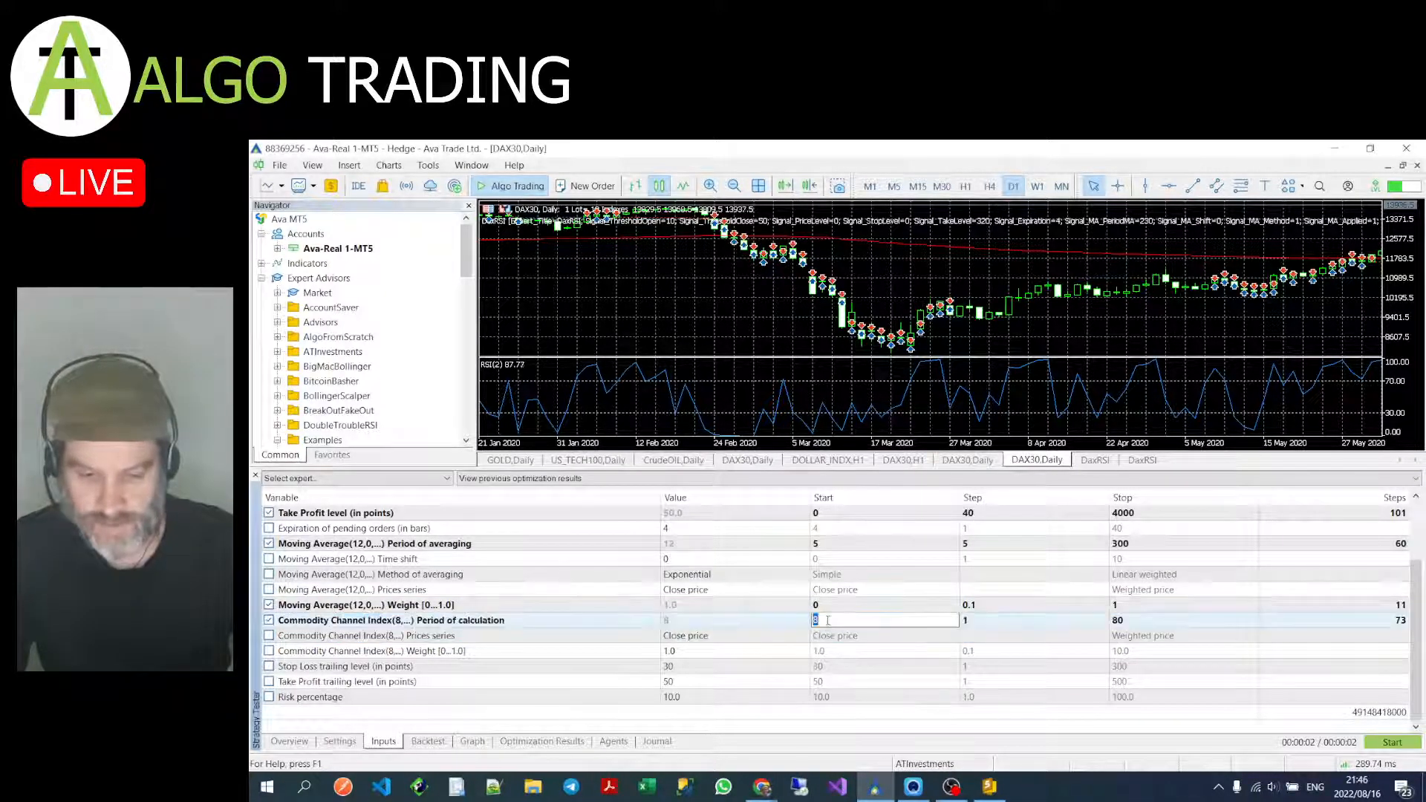
{"action": "type", "text": "2"}
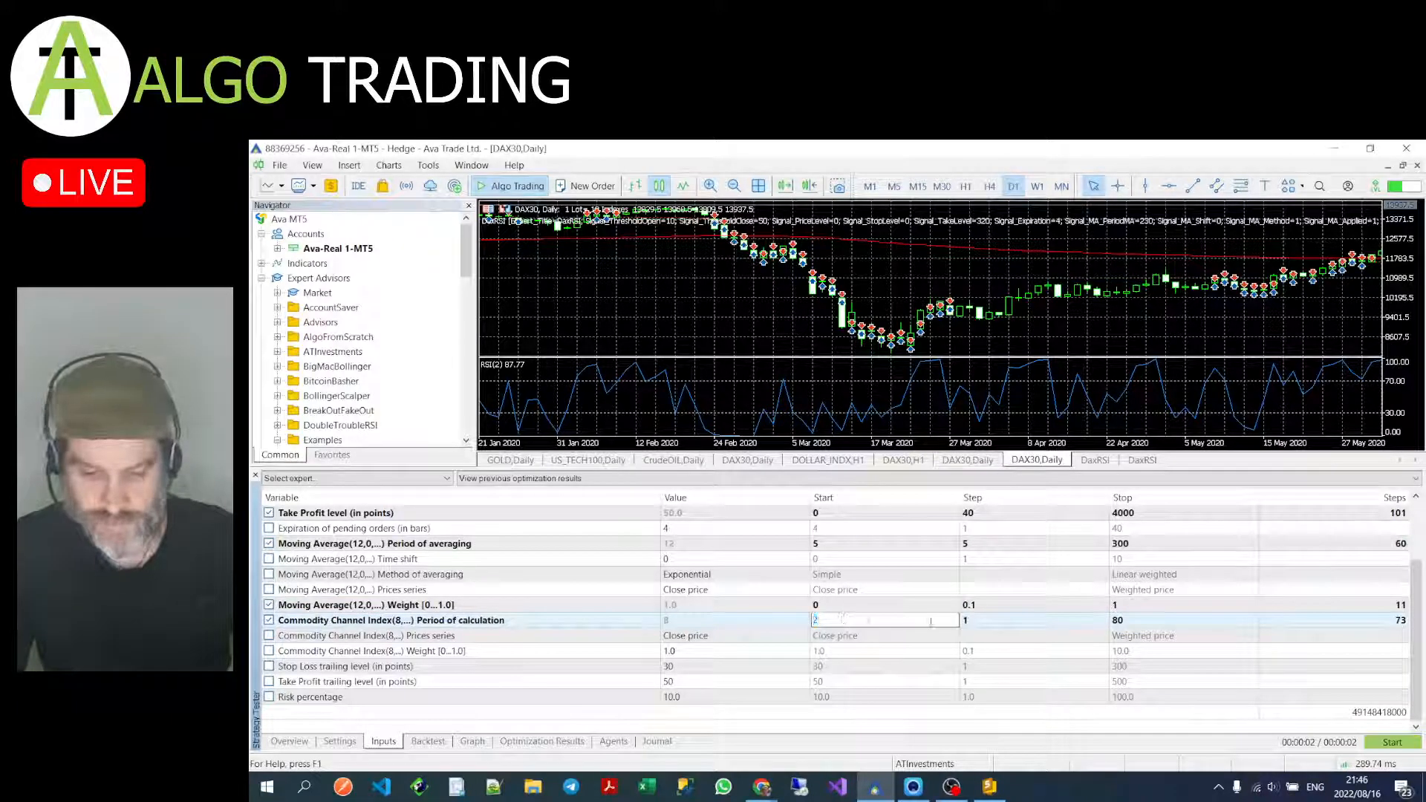
{"action": "left_click", "coordinate": [1149, 620]}
{"action": "type", "text": "2"}
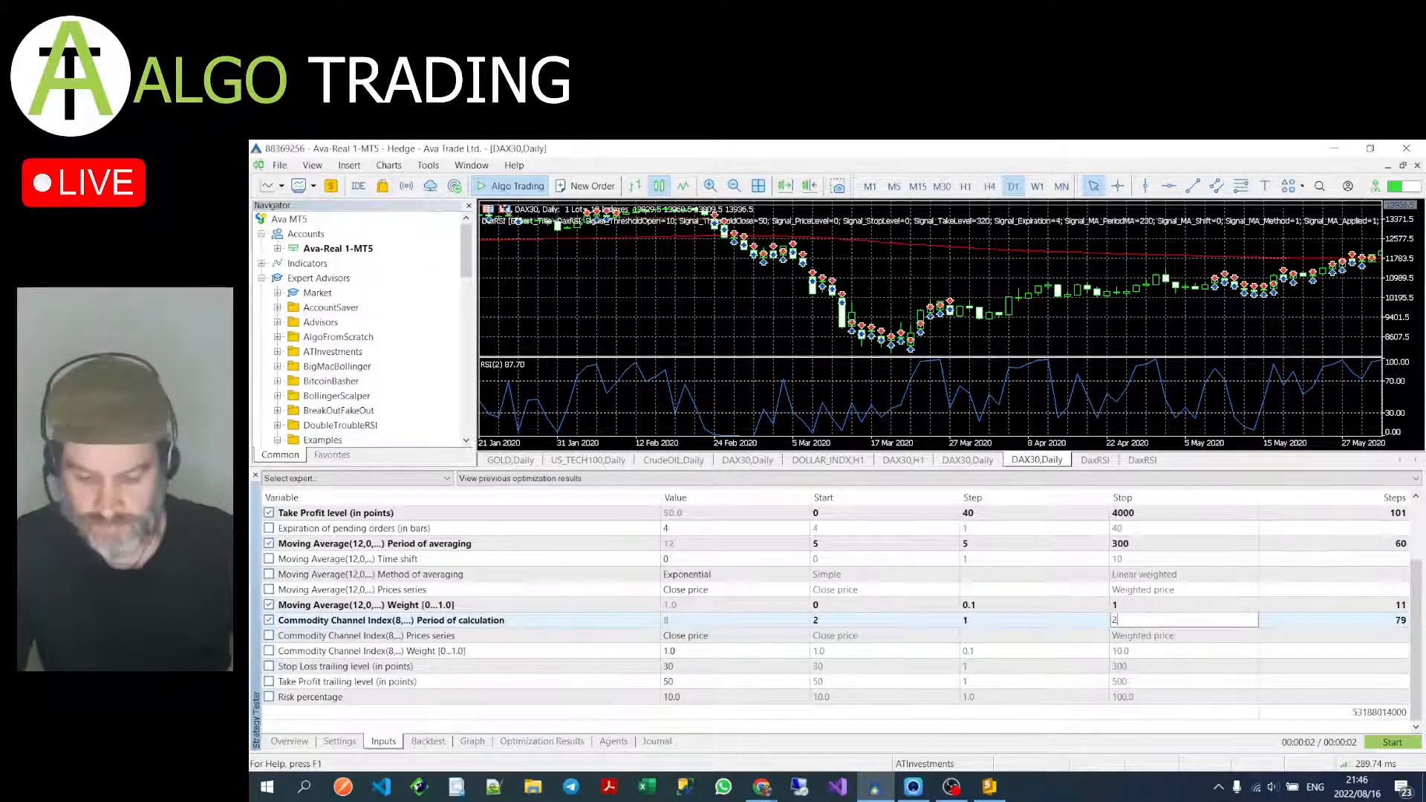
{"action": "type", "text": "0"}
{"action": "left_click", "coordinate": [1030, 670]}
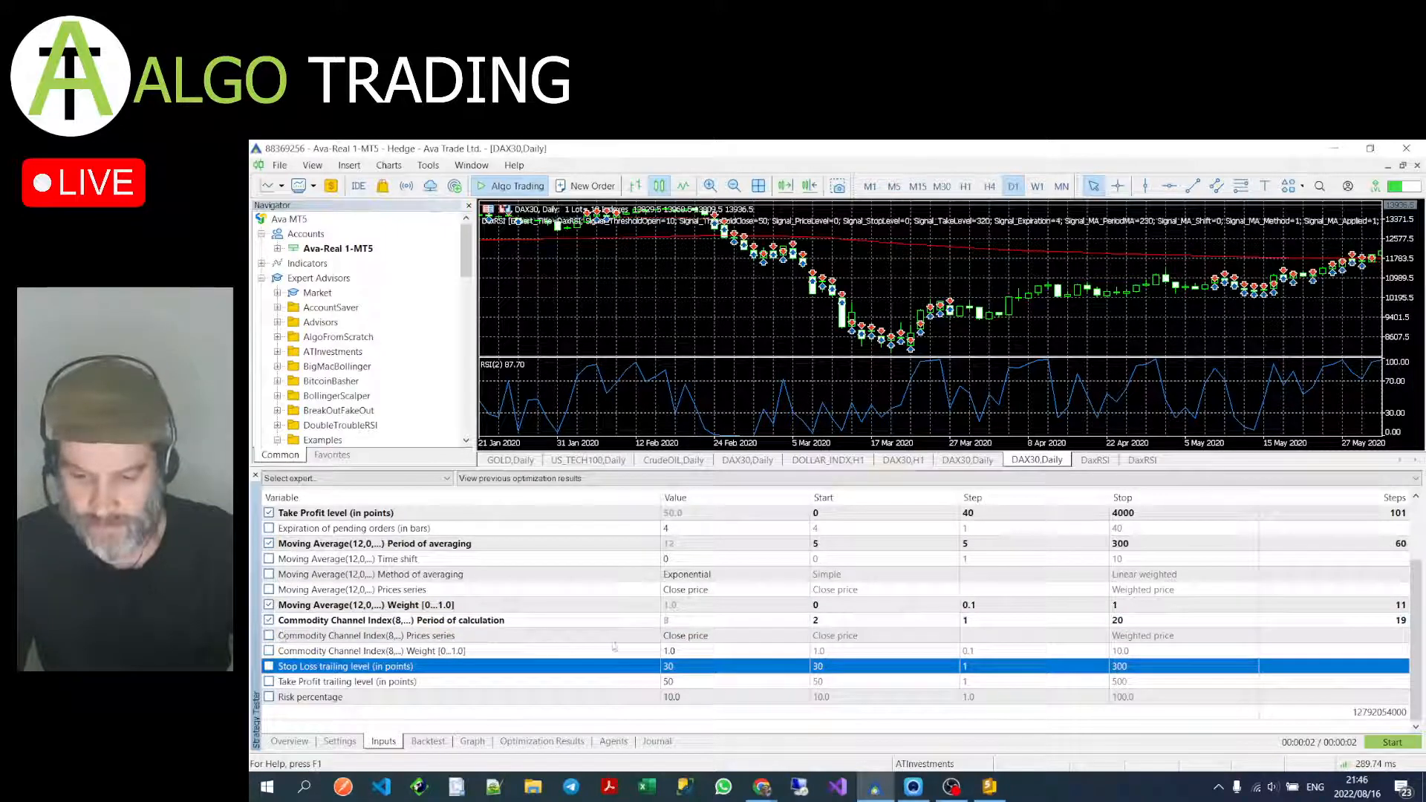
Step: Include the Commodity Channel Index weight in the optimization, starting at 0 and stopping at 1
{"action": "left_click", "coordinate": [881, 652]}
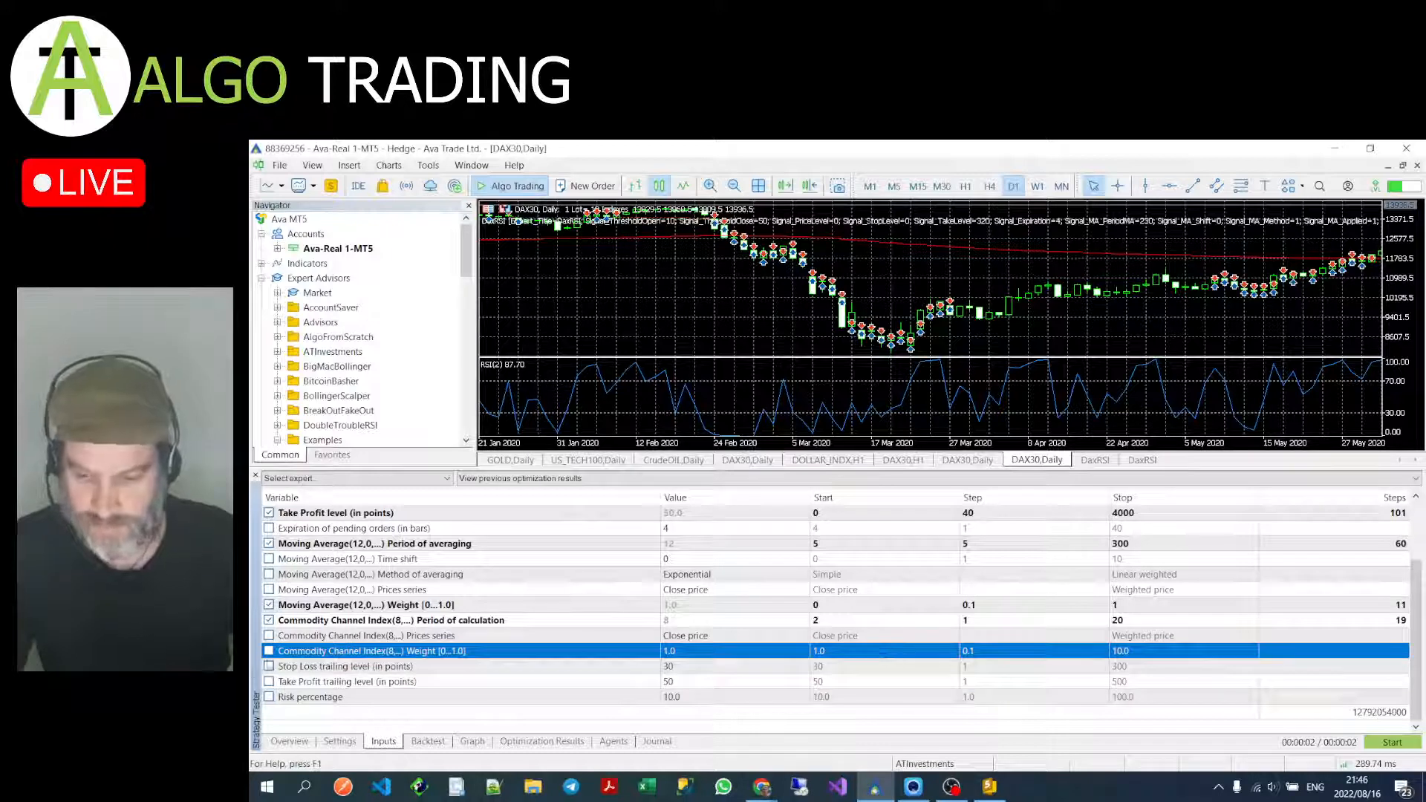
{"action": "left_click", "coordinate": [269, 652]}
{"action": "left_click", "coordinate": [839, 661]}
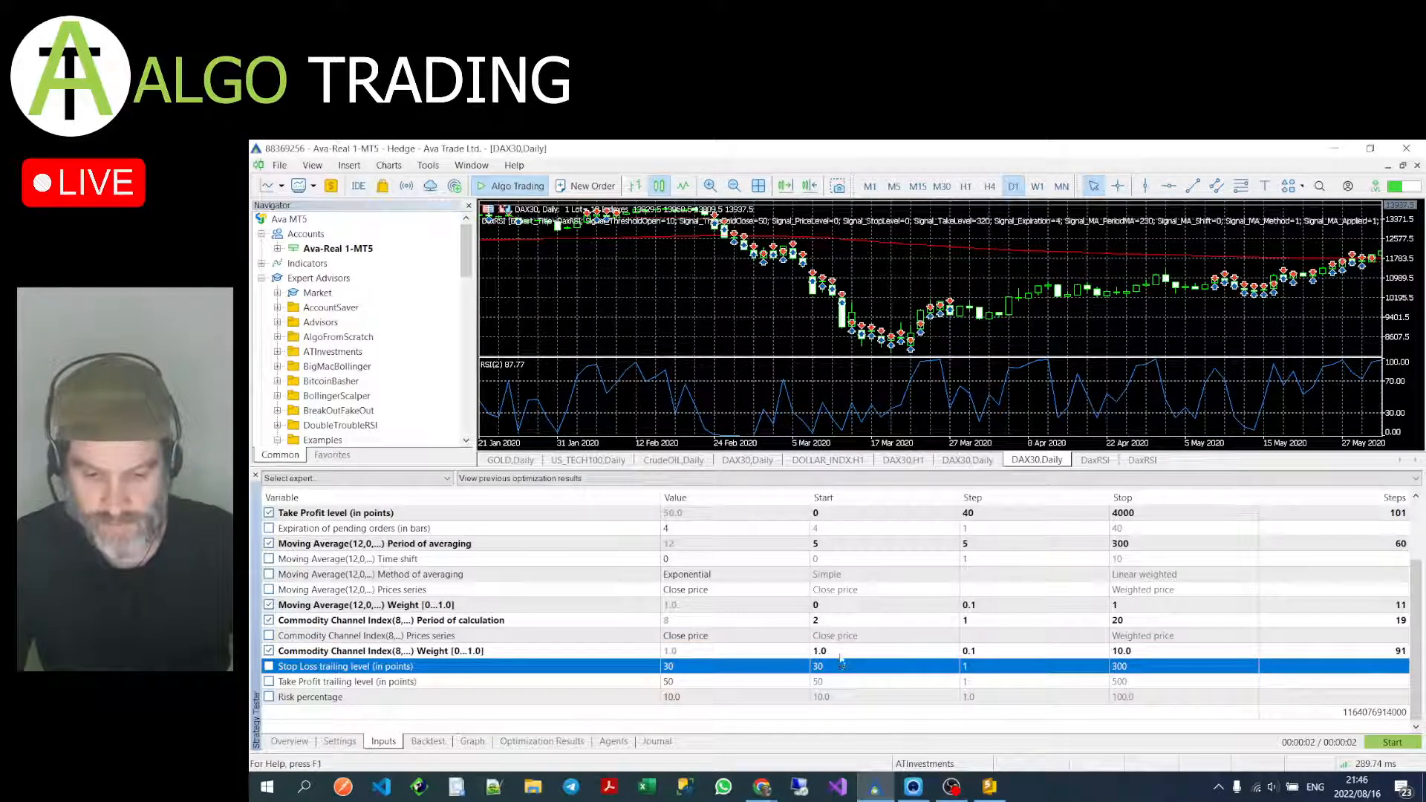
{"action": "double_click", "coordinate": [839, 653]}
{"action": "type", "text": "0"}
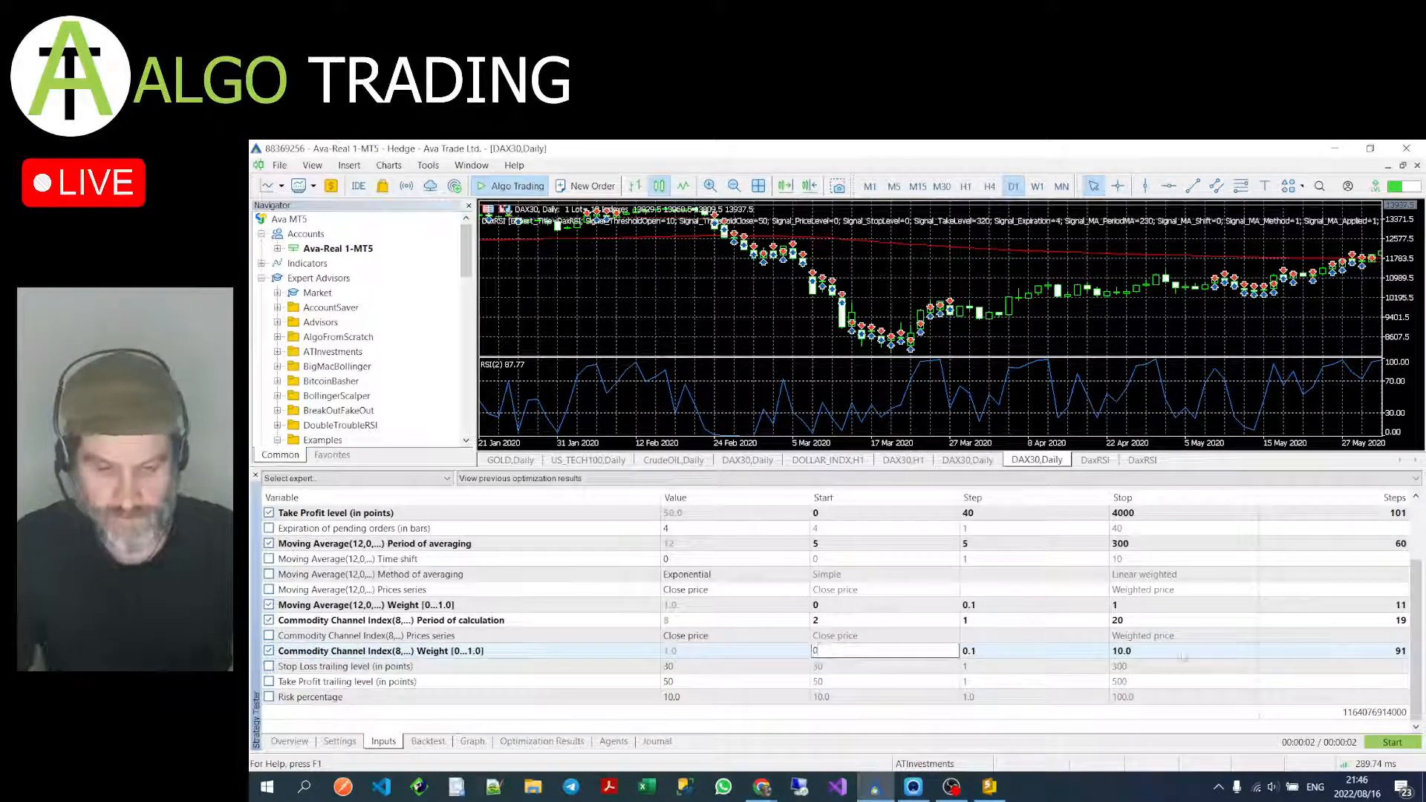
{"action": "double_click", "coordinate": [1184, 652]}
{"action": "type", "text": "1"}
{"action": "left_click", "coordinate": [1031, 684]}
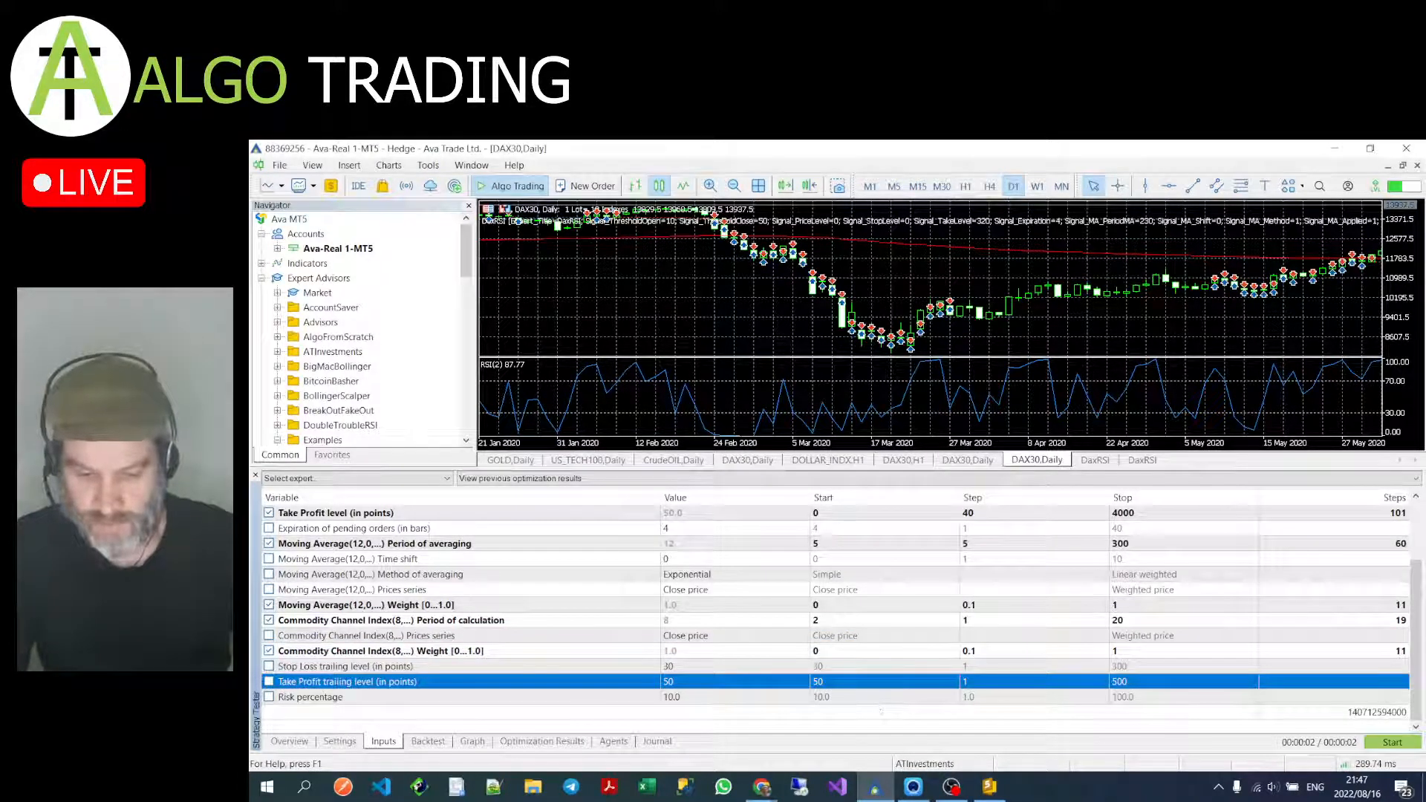
Step: Include the Stop Loss and Take Profit trailing levels in the optimization, both starting at 0
{"action": "left_click", "coordinate": [269, 667]}
{"action": "left_click", "coordinate": [269, 682]}
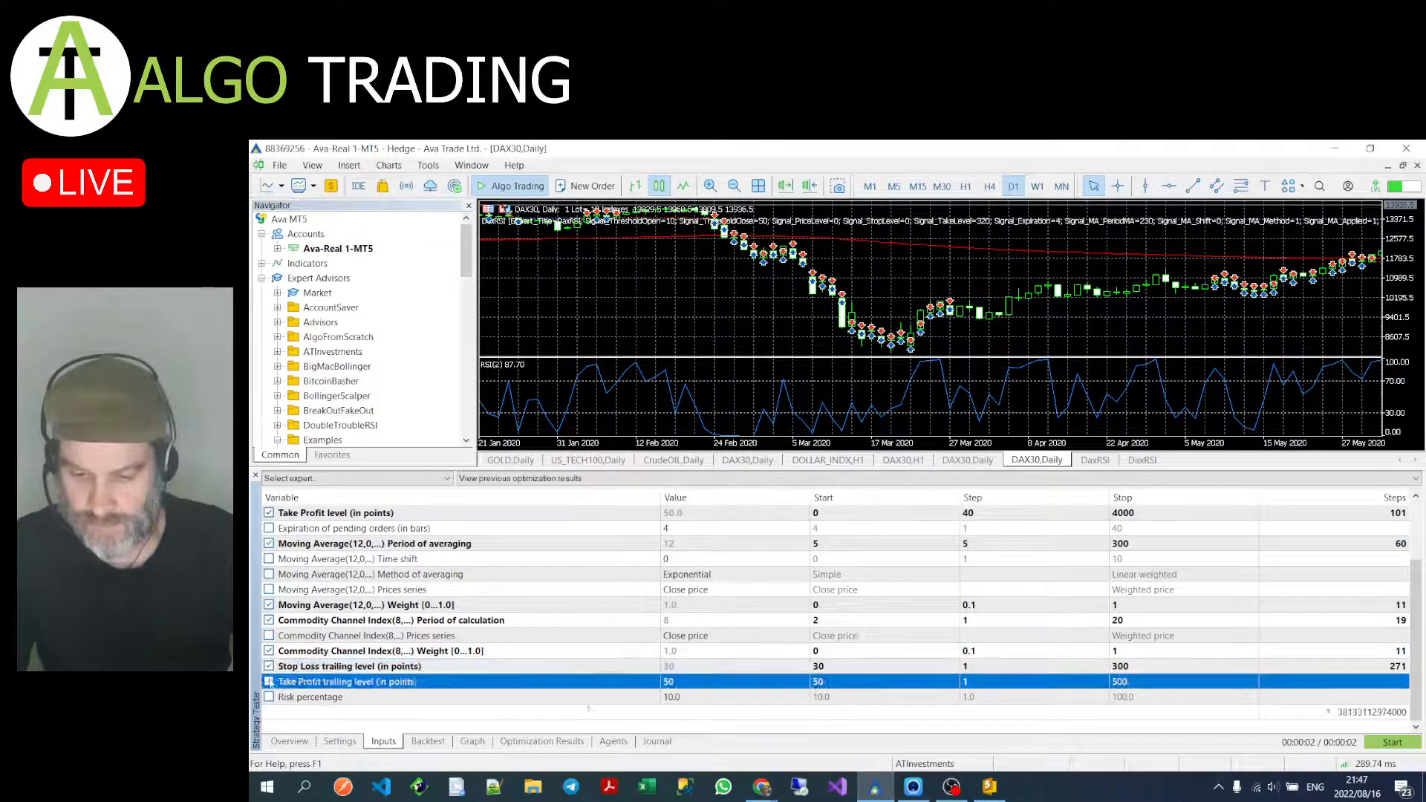
{"action": "double_click", "coordinate": [883, 668]}
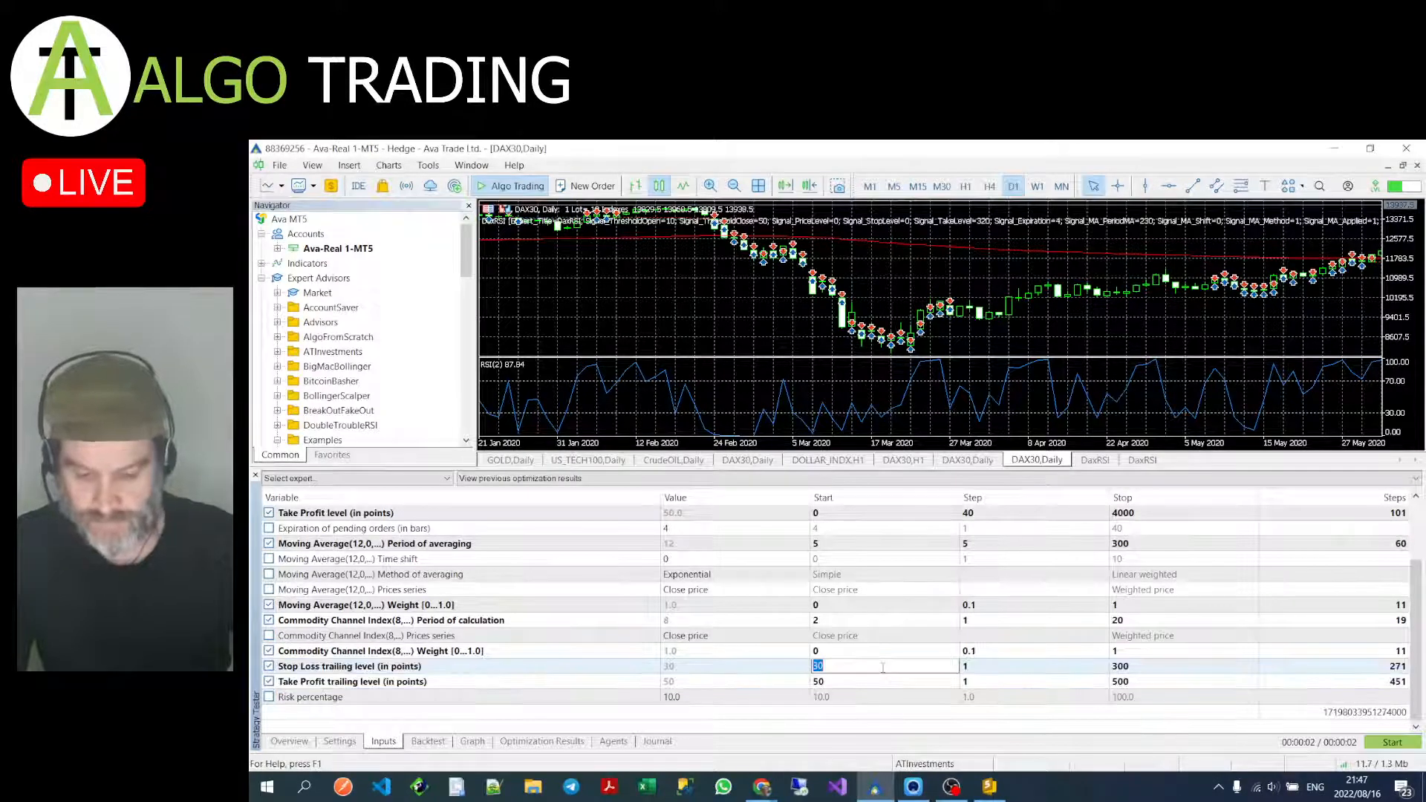
{"action": "type", "text": "0"}
{"action": "double_click", "coordinate": [948, 683]}
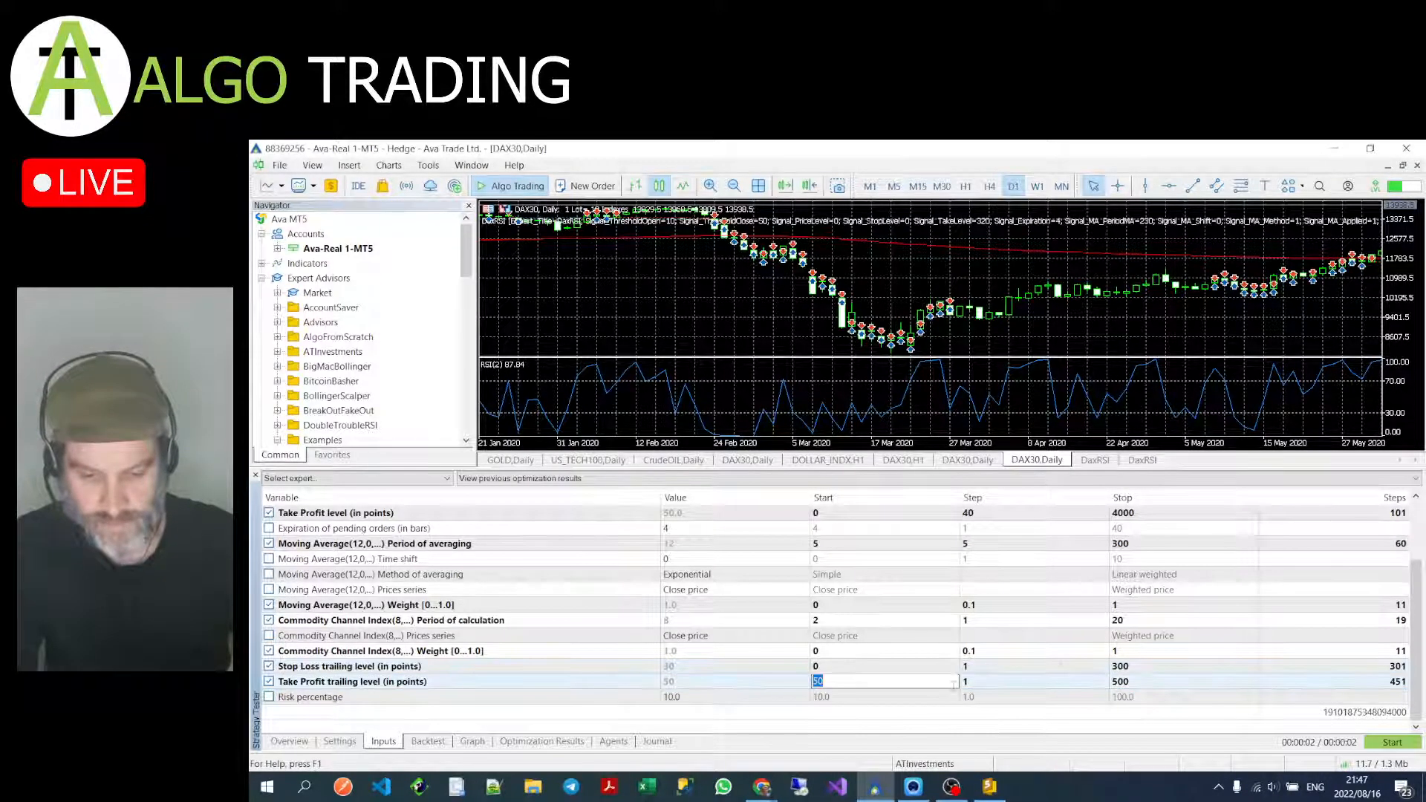
{"action": "type", "text": "0"}
Step: Set the optimization step to 40 and the stop value to 4000 for both the Stop Loss and Take Profit trailing levels
{"action": "double_click", "coordinate": [1038, 666]}
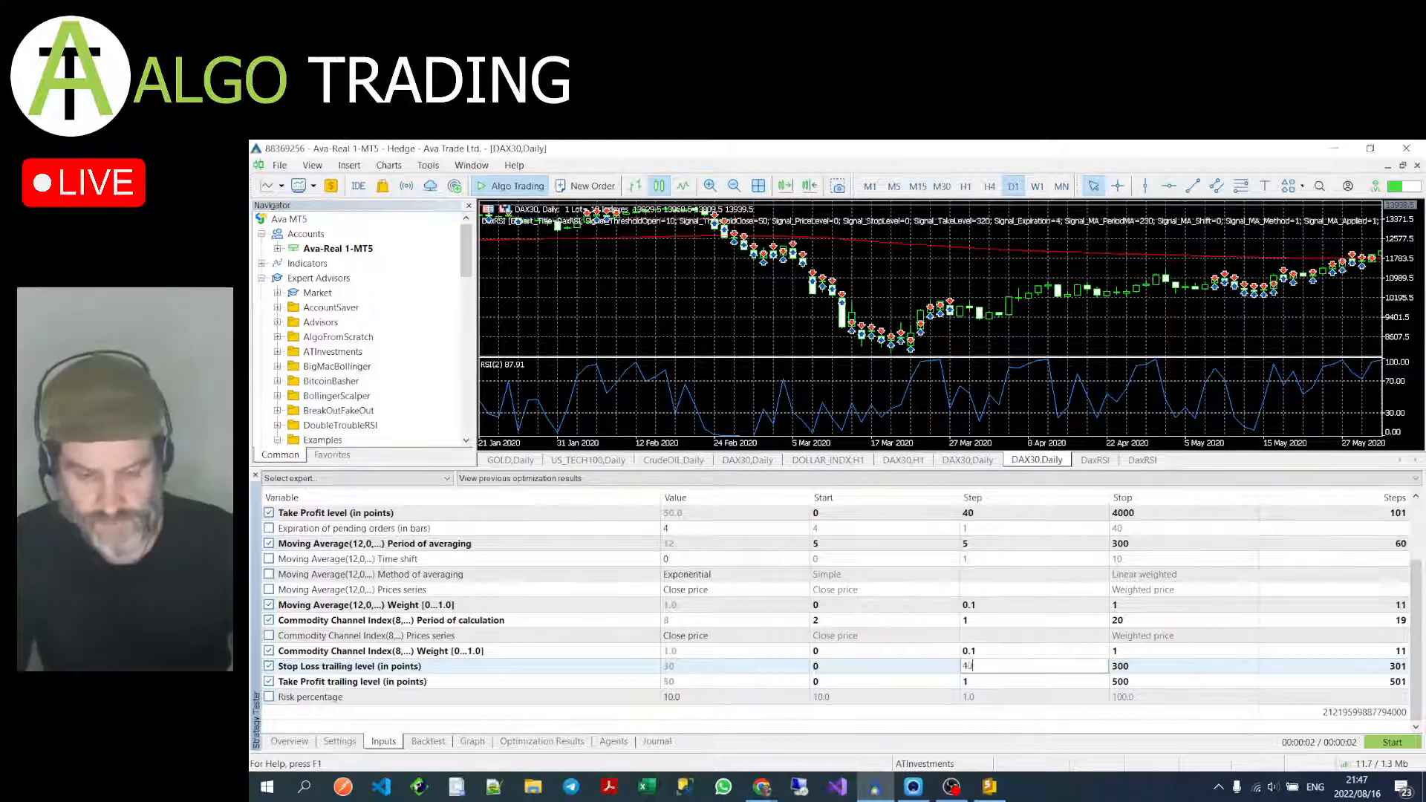
{"action": "double_click", "coordinate": [1014, 681]}
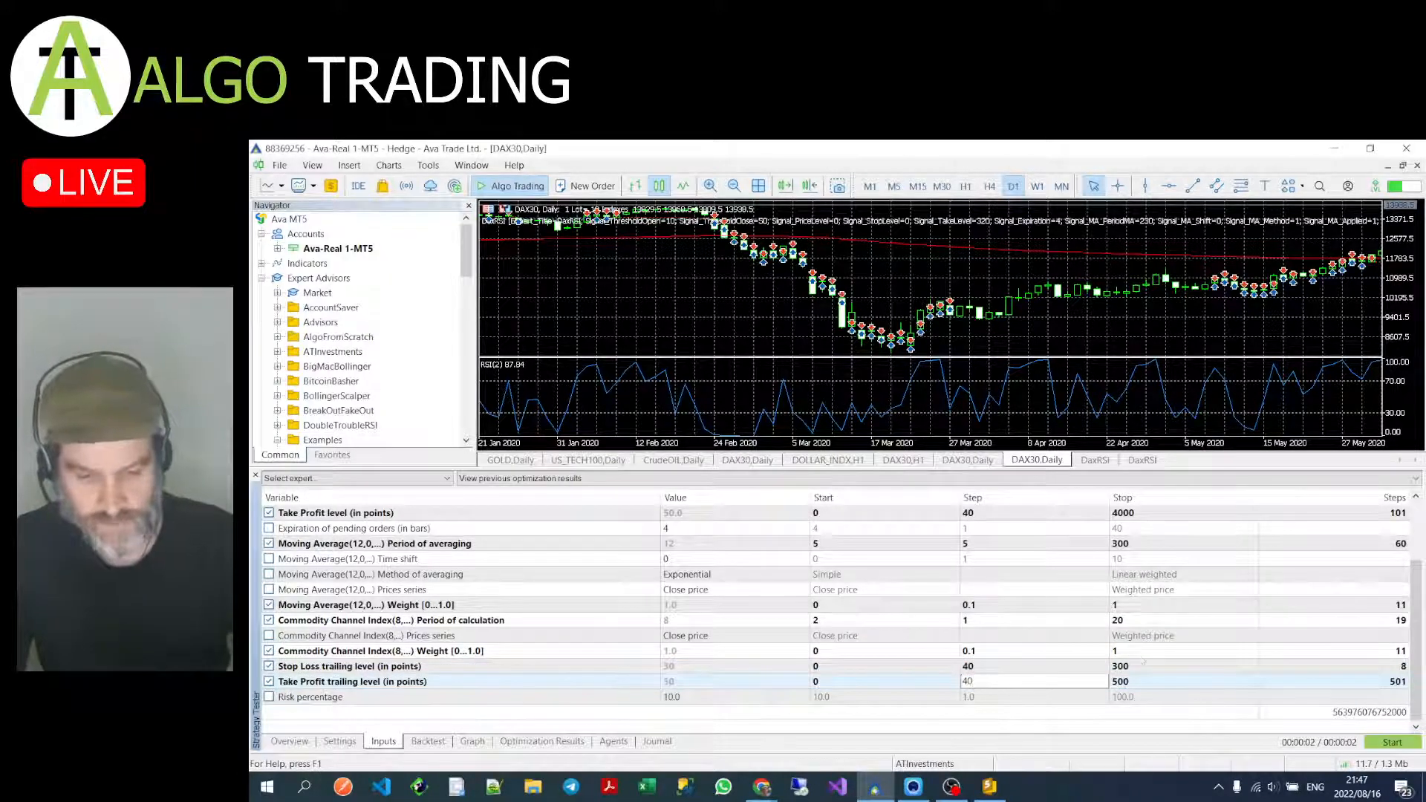
{"action": "key", "text": "Return"}
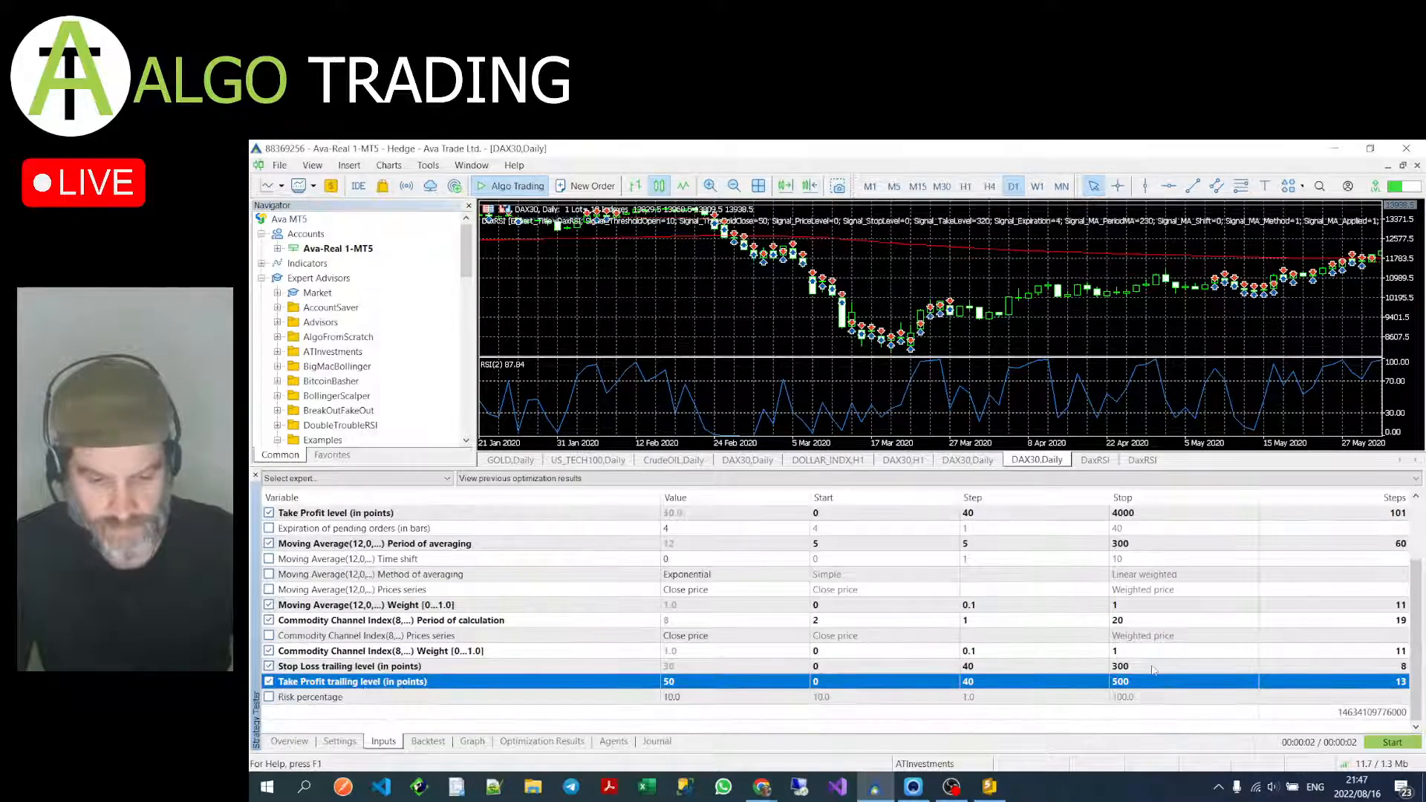
{"action": "double_click", "coordinate": [1154, 668]}
{"action": "type", "text": "4000"}
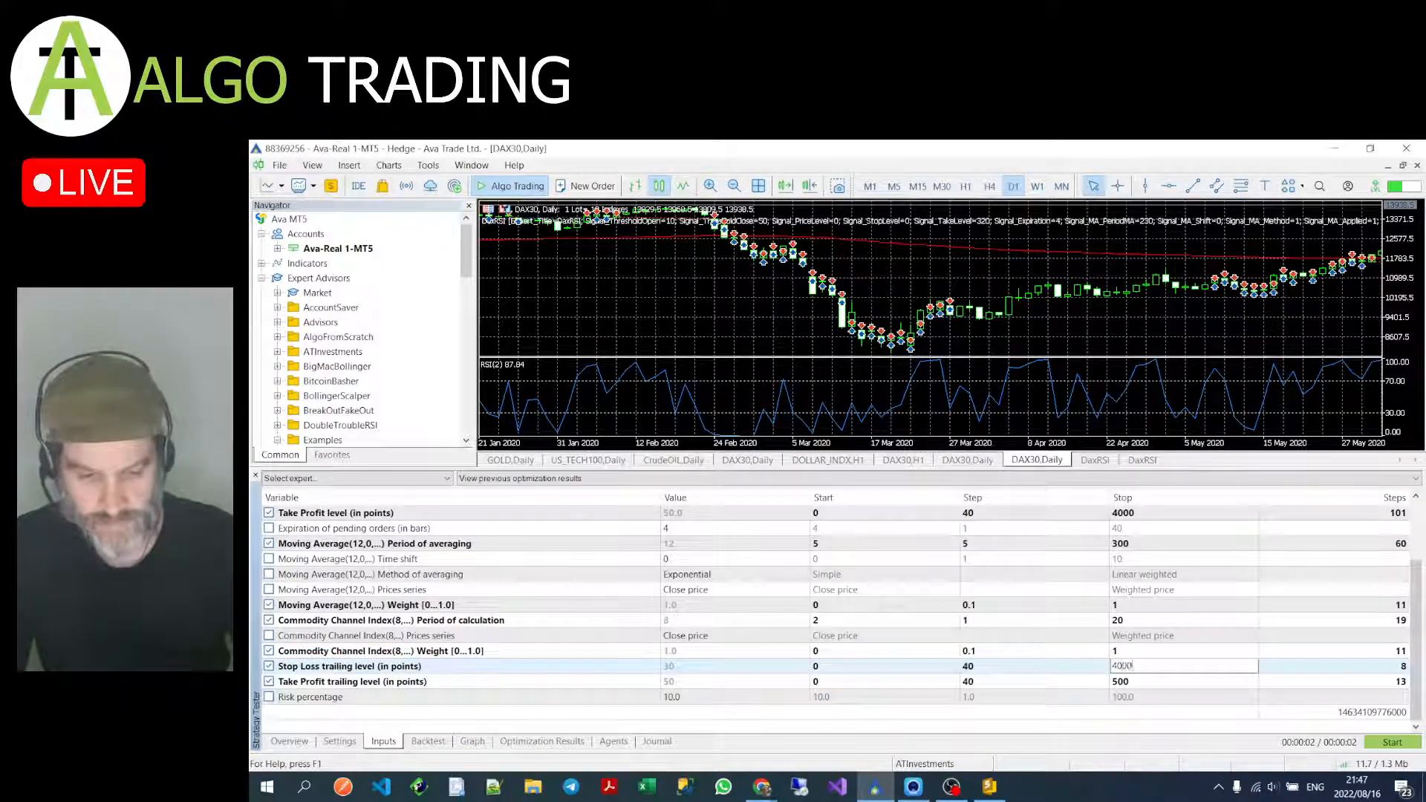
{"action": "double_click", "coordinate": [1150, 680]}
{"action": "type", "text": "400"}
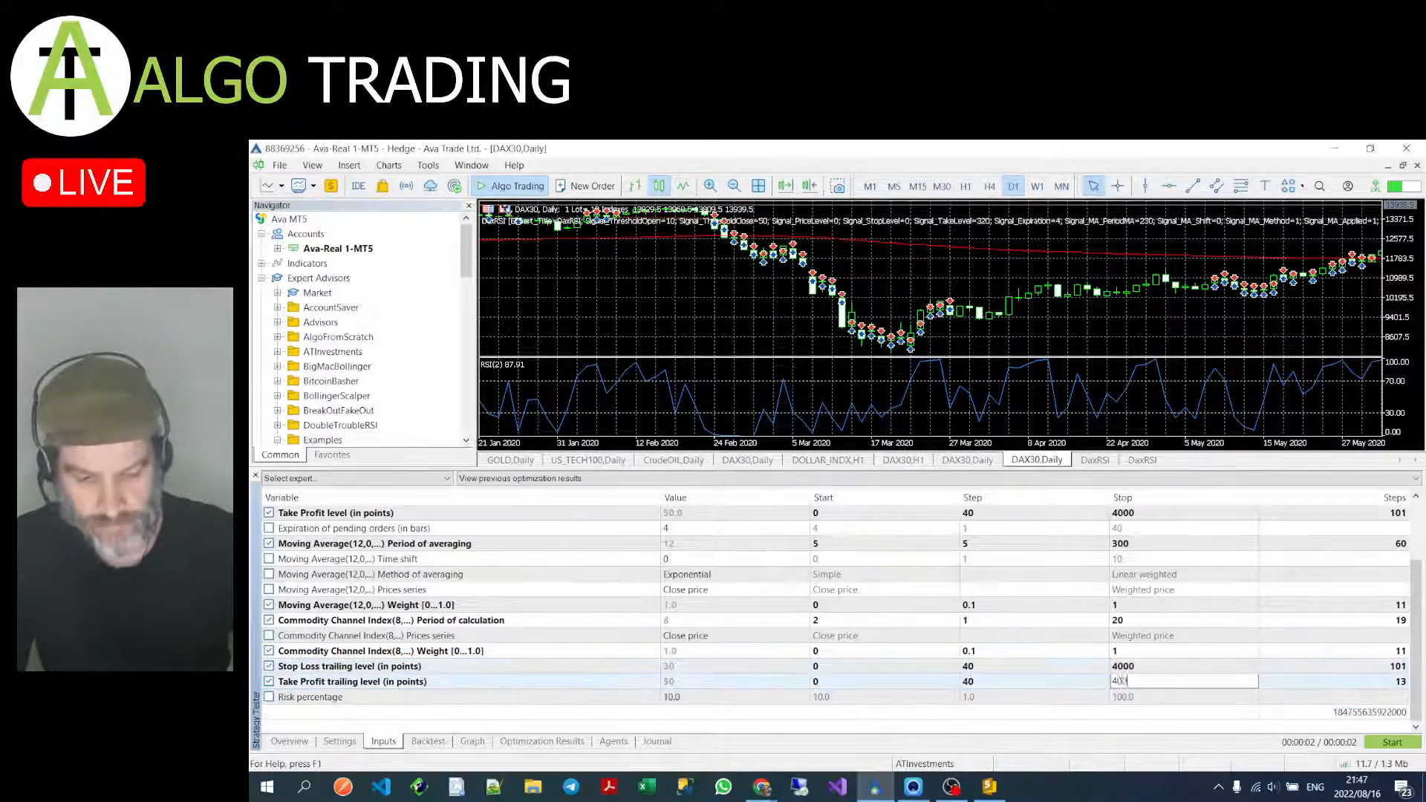
{"action": "type", "text": "0"}
{"action": "left_click", "coordinate": [1054, 697]}
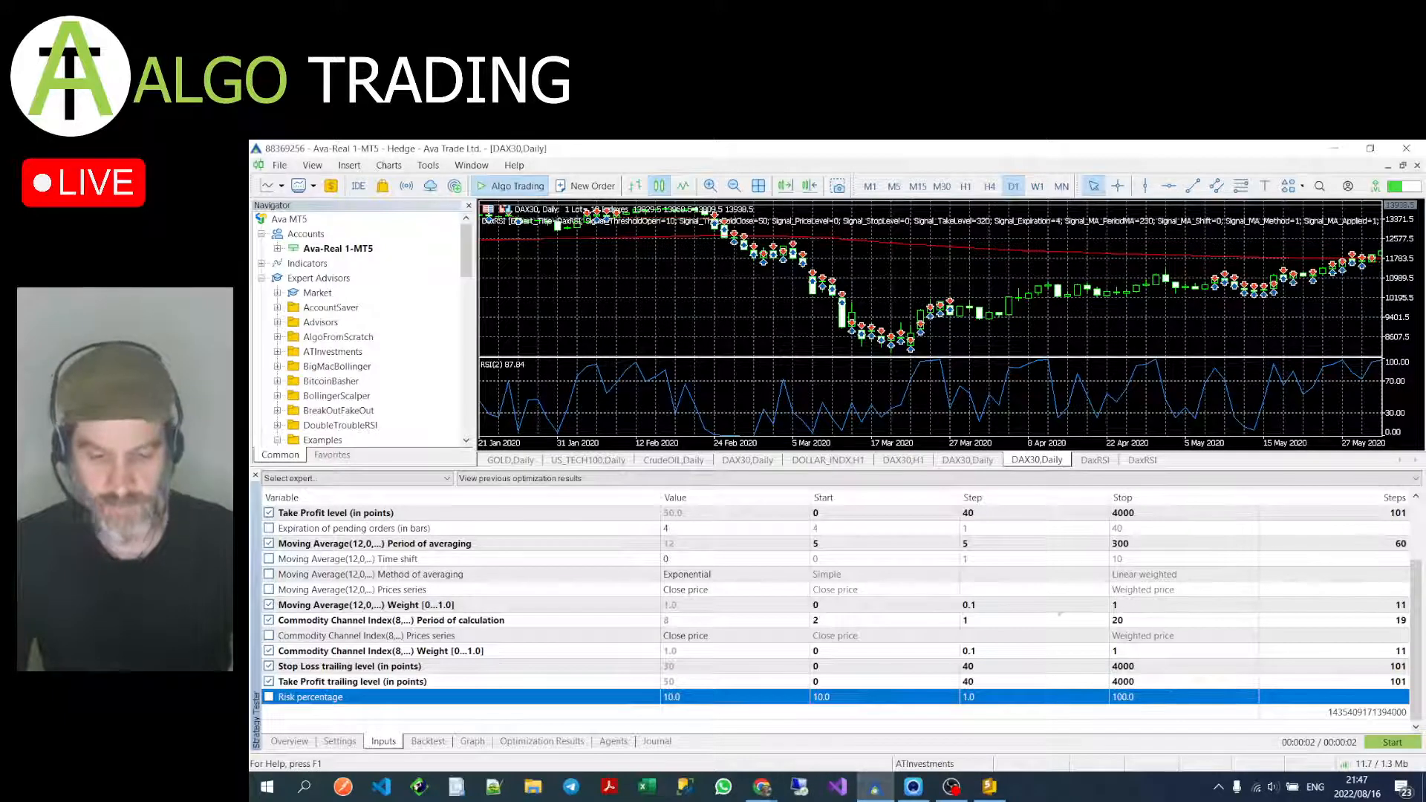
Step: Include the risk percentage in the optimization, starting at 1 and stopping at 5
{"action": "left_click", "coordinate": [269, 697]}
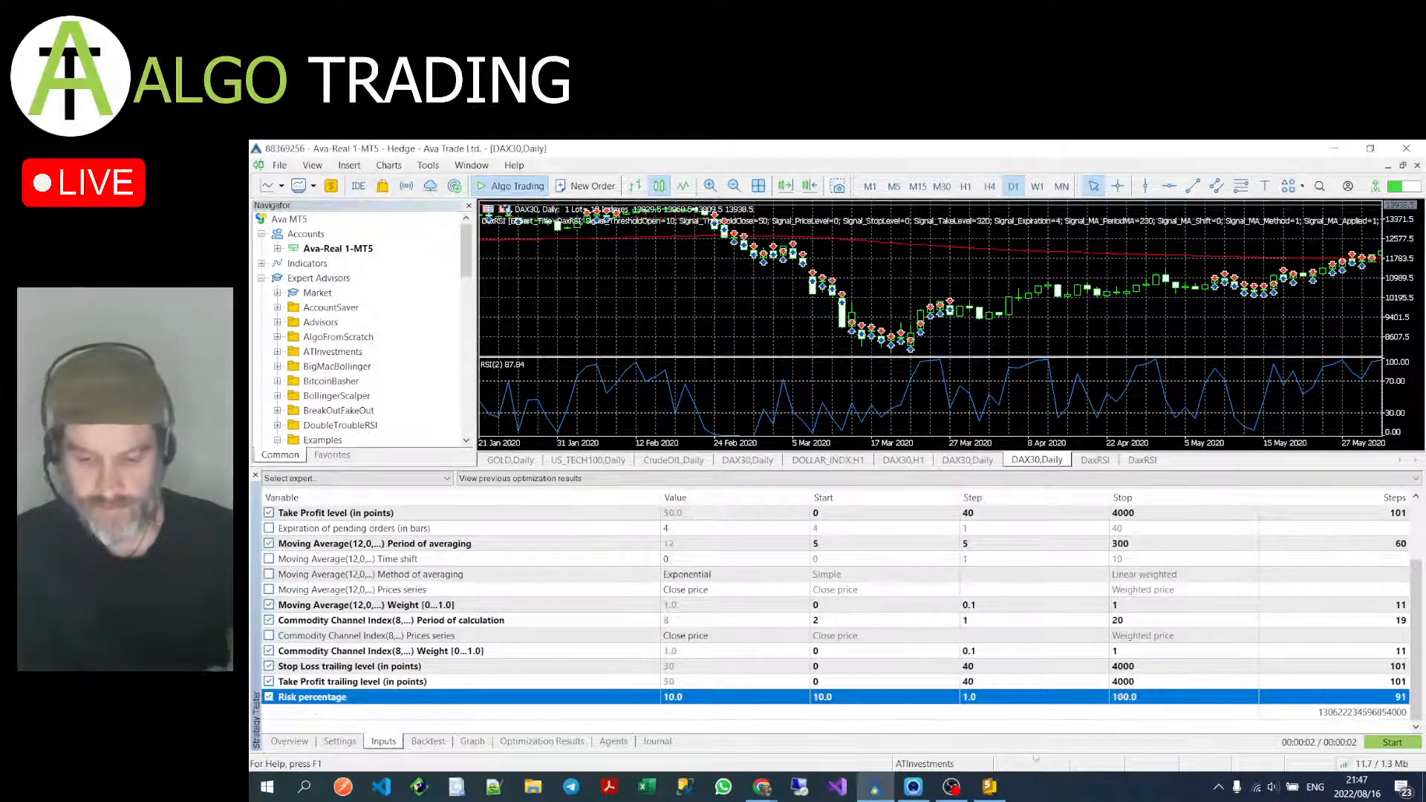
{"action": "double_click", "coordinate": [929, 697]}
{"action": "type", "text": "1"}
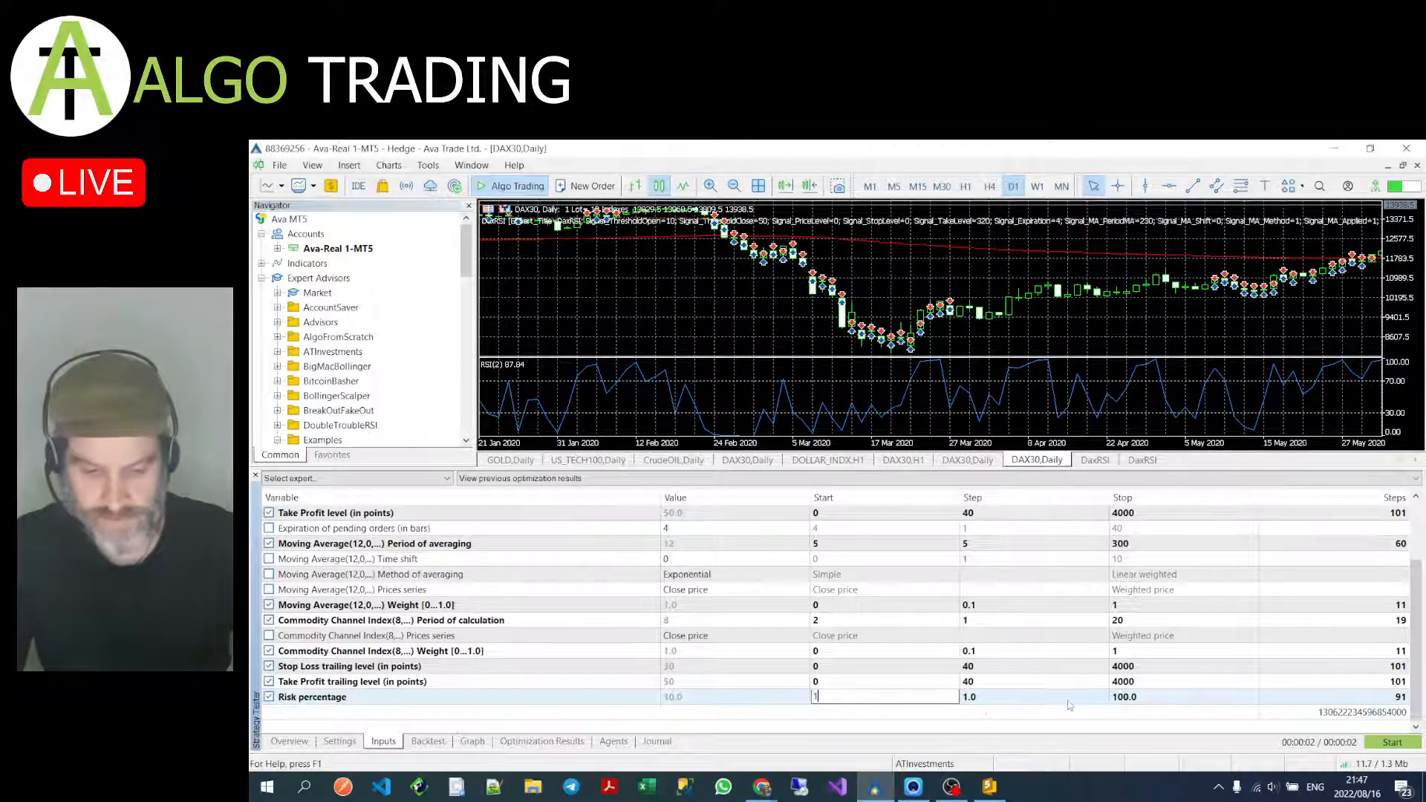
{"action": "key", "text": "Return"}
{"action": "double_click", "coordinate": [1161, 699]}
{"action": "type", "text": "5"}
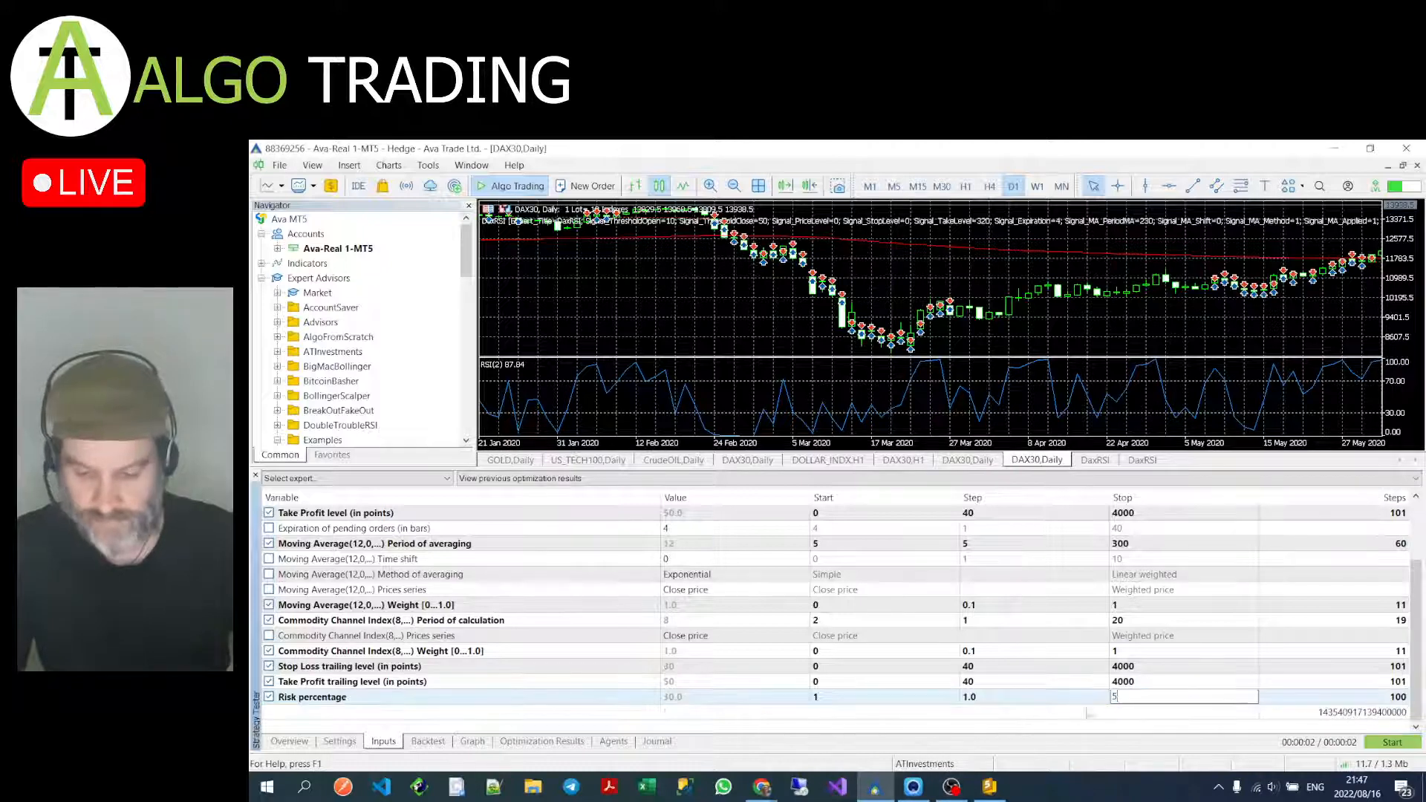
{"action": "left_click", "coordinate": [1225, 714]}
Step: Check the complete list of input ranges and start the DaxCCI optimization
{"action": "scroll", "coordinate": [1268, 664], "scroll_direction": "up", "scroll_amount": 2}
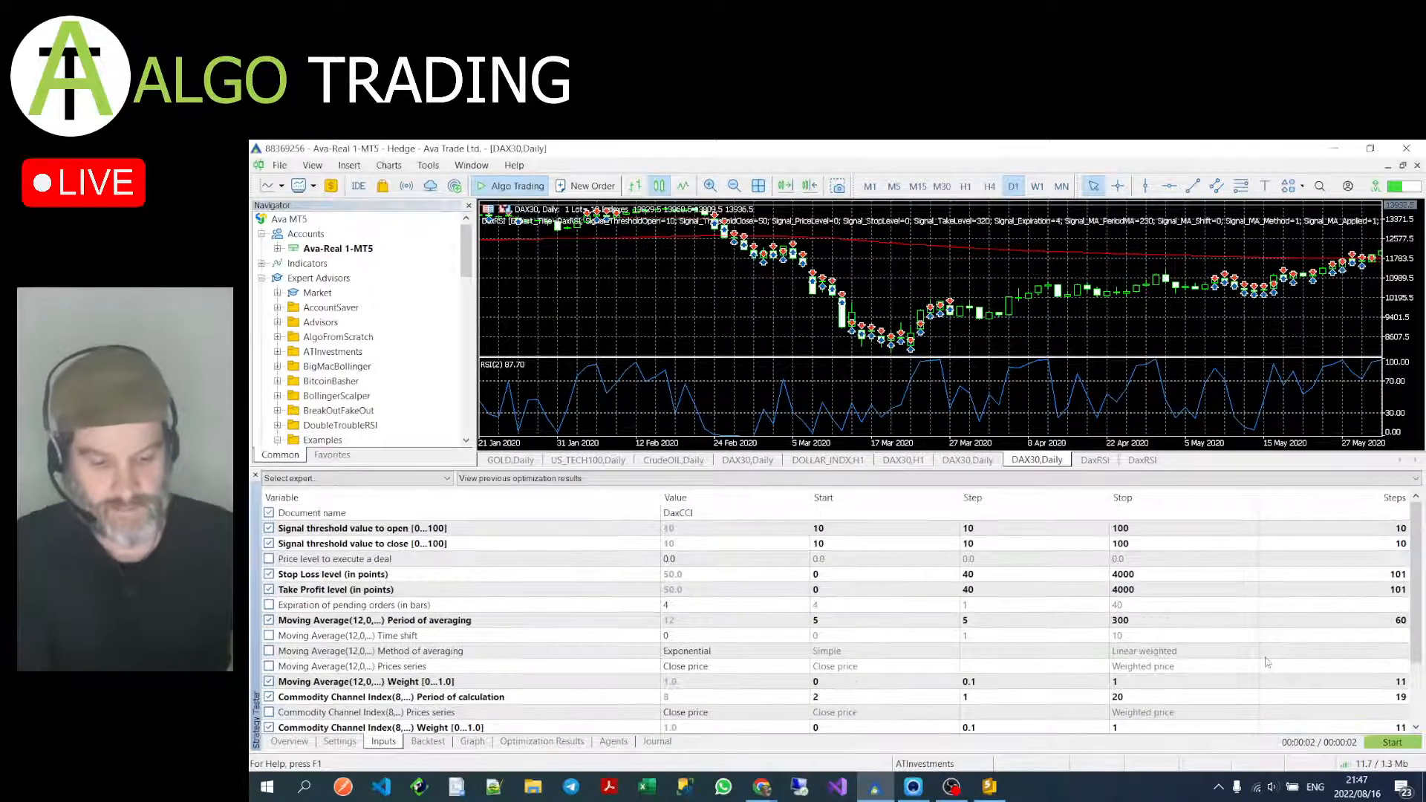
{"action": "scroll", "coordinate": [1267, 664], "scroll_direction": "down", "scroll_amount": 2}
{"action": "left_click", "coordinate": [1385, 743]}
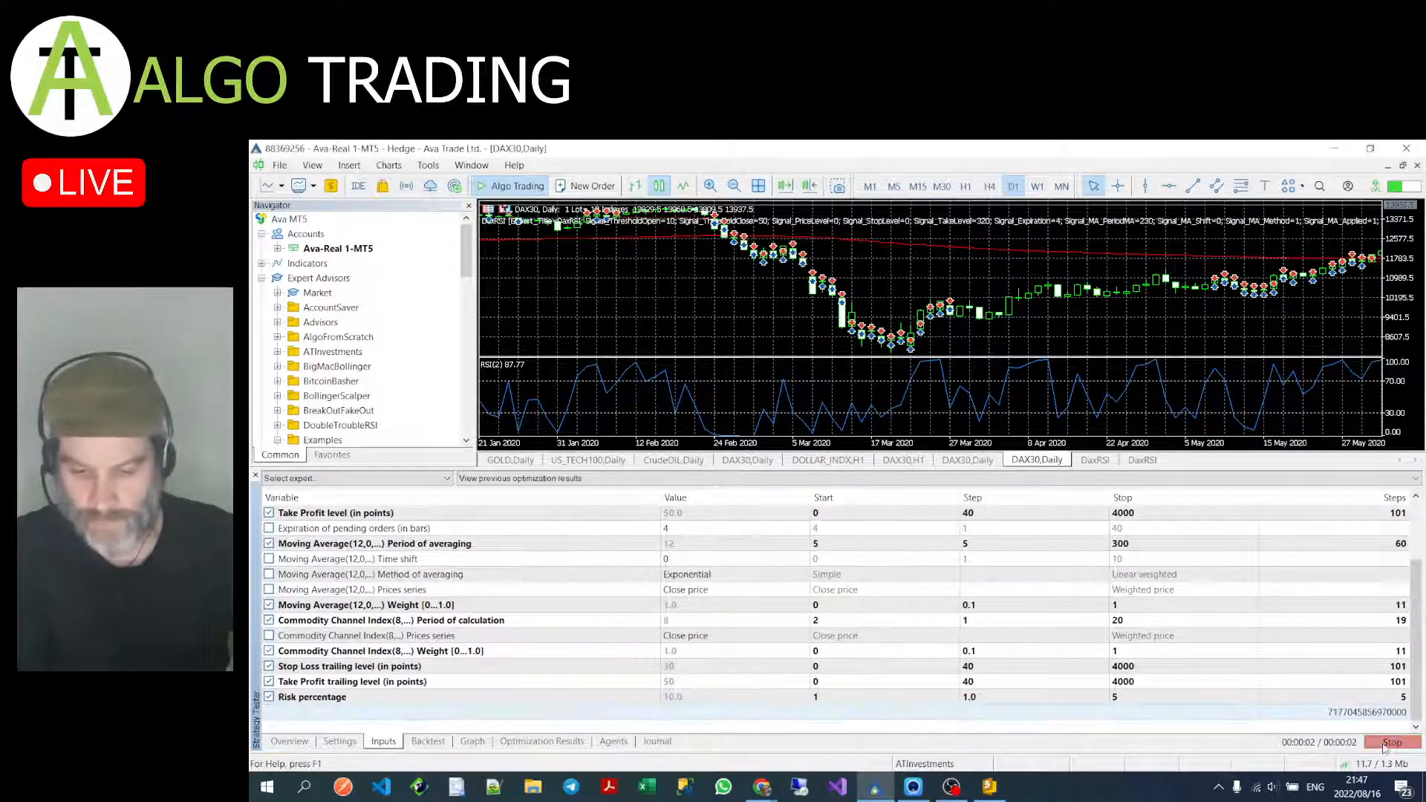
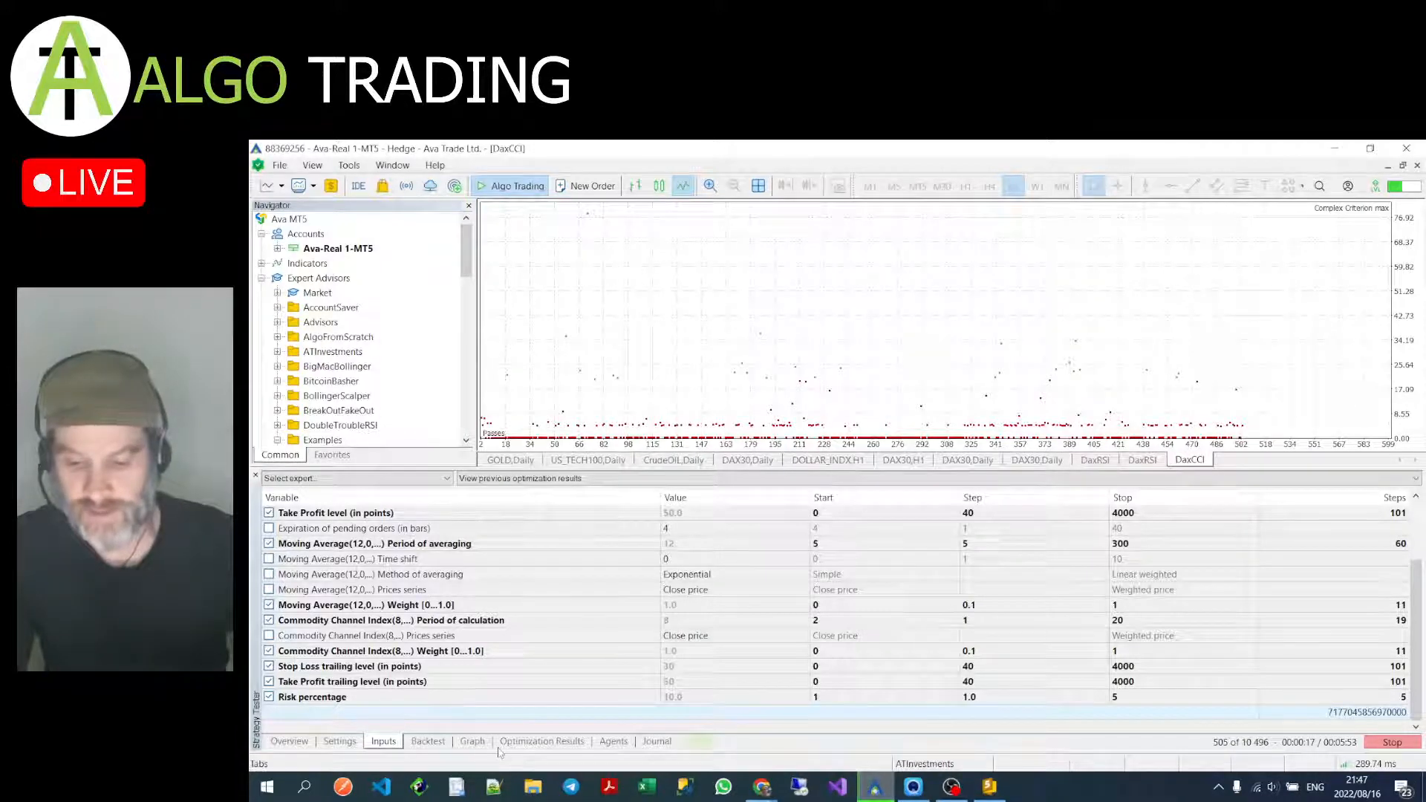
Step: Monitor the running optimization by examining the tester settings, the balance graph, the optimization results and the agents
{"action": "left_click", "coordinate": [338, 742]}
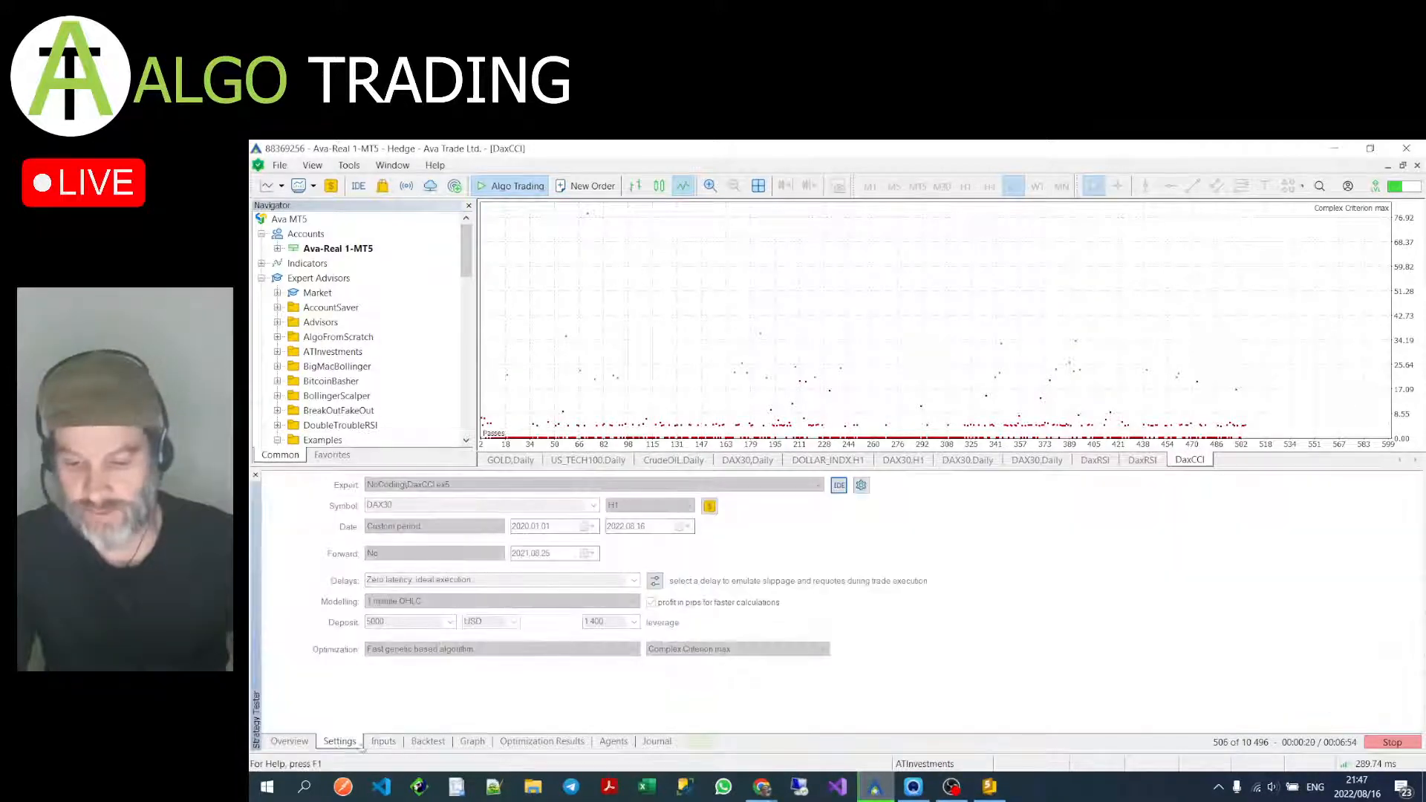
{"action": "left_click", "coordinate": [546, 742]}
{"action": "left_click", "coordinate": [473, 742]}
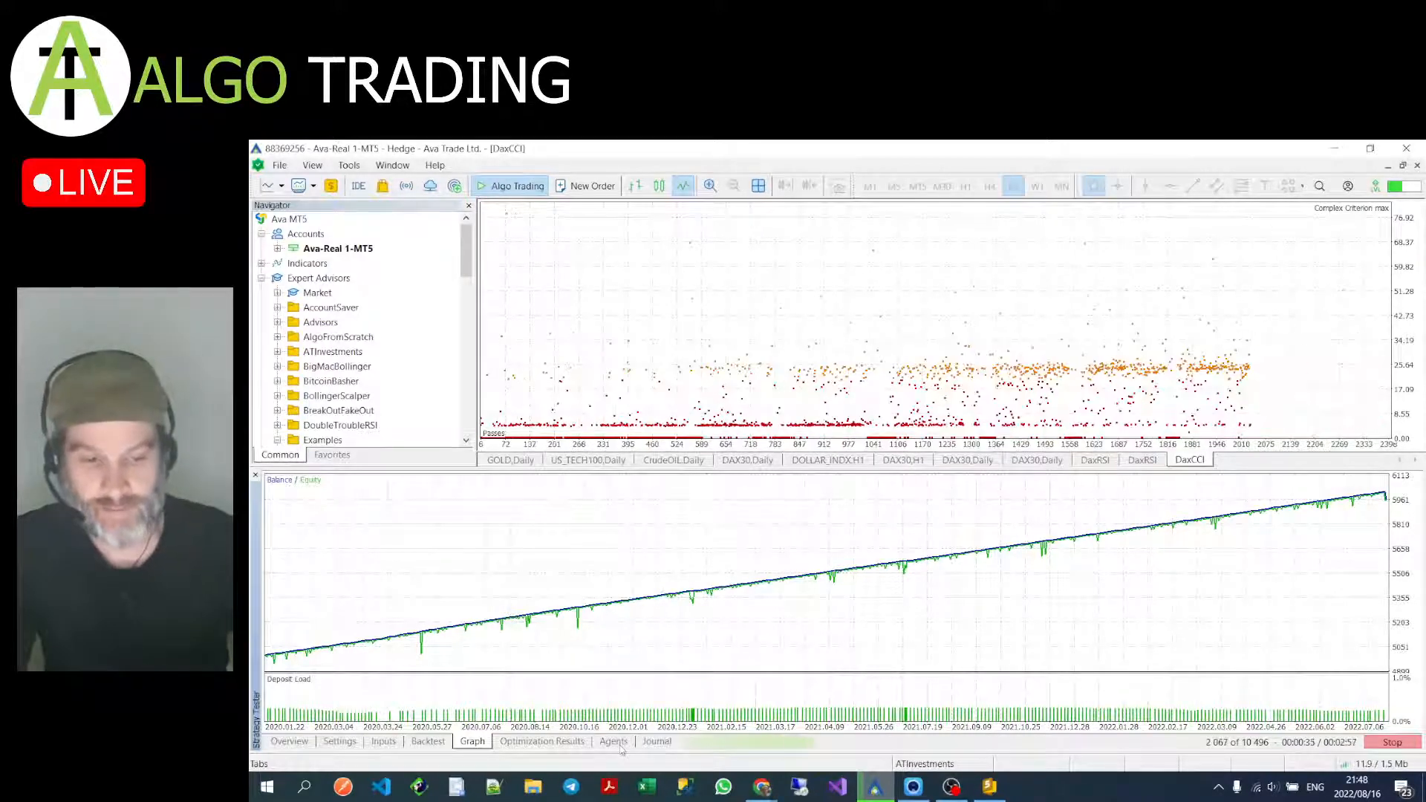
{"action": "left_click", "coordinate": [561, 743]}
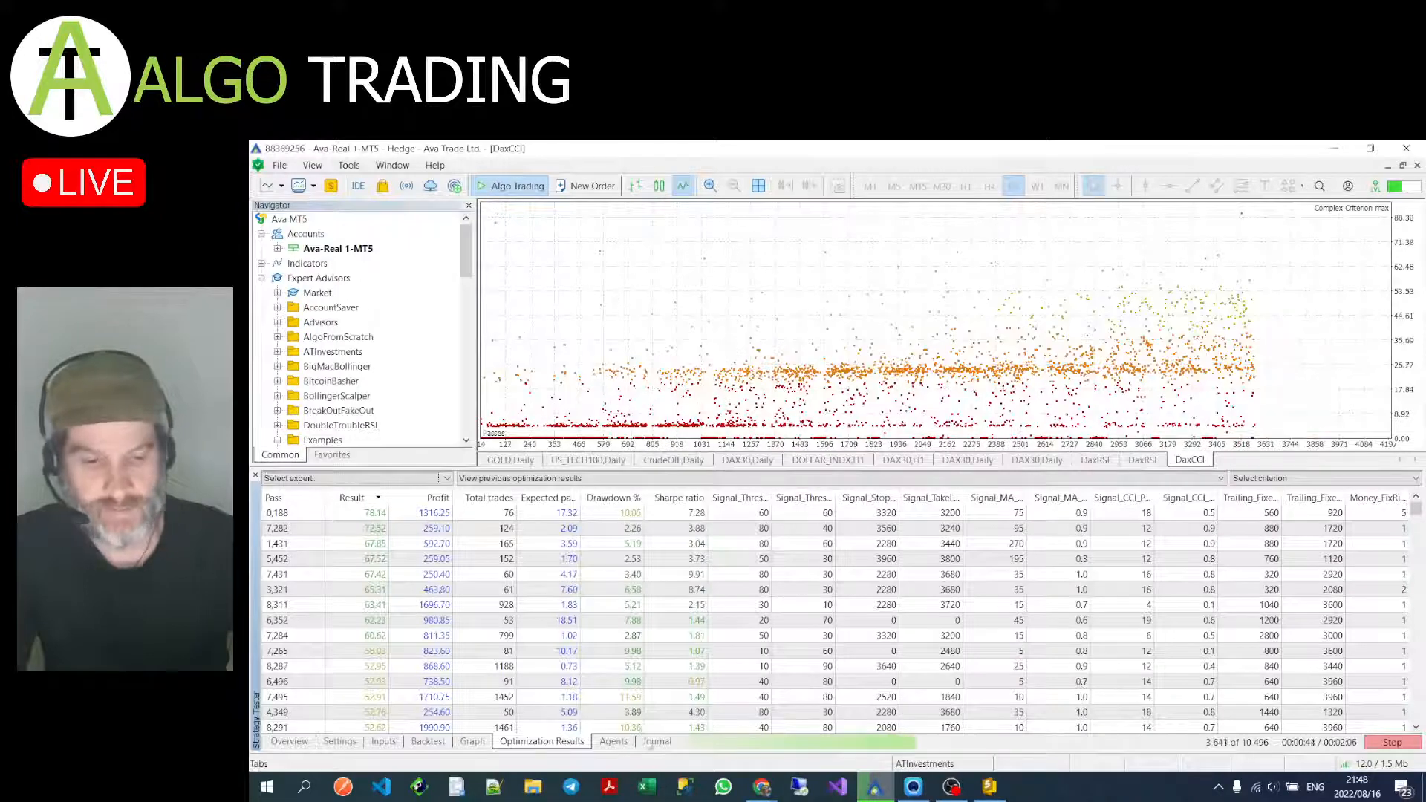
{"action": "left_click", "coordinate": [614, 741]}
{"action": "left_click", "coordinate": [542, 742]}
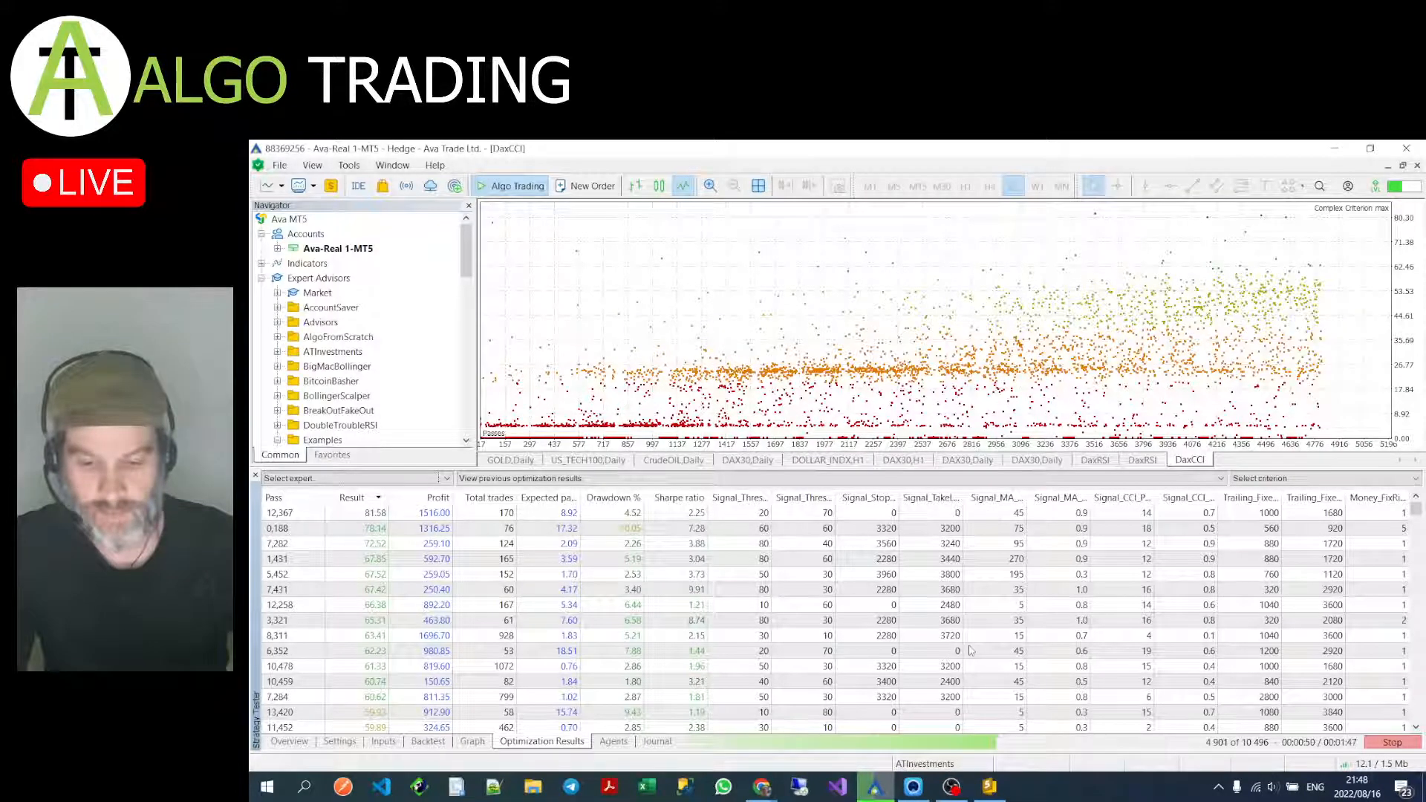
{"action": "left_click", "coordinate": [614, 741]}
{"action": "left_click", "coordinate": [580, 745]}
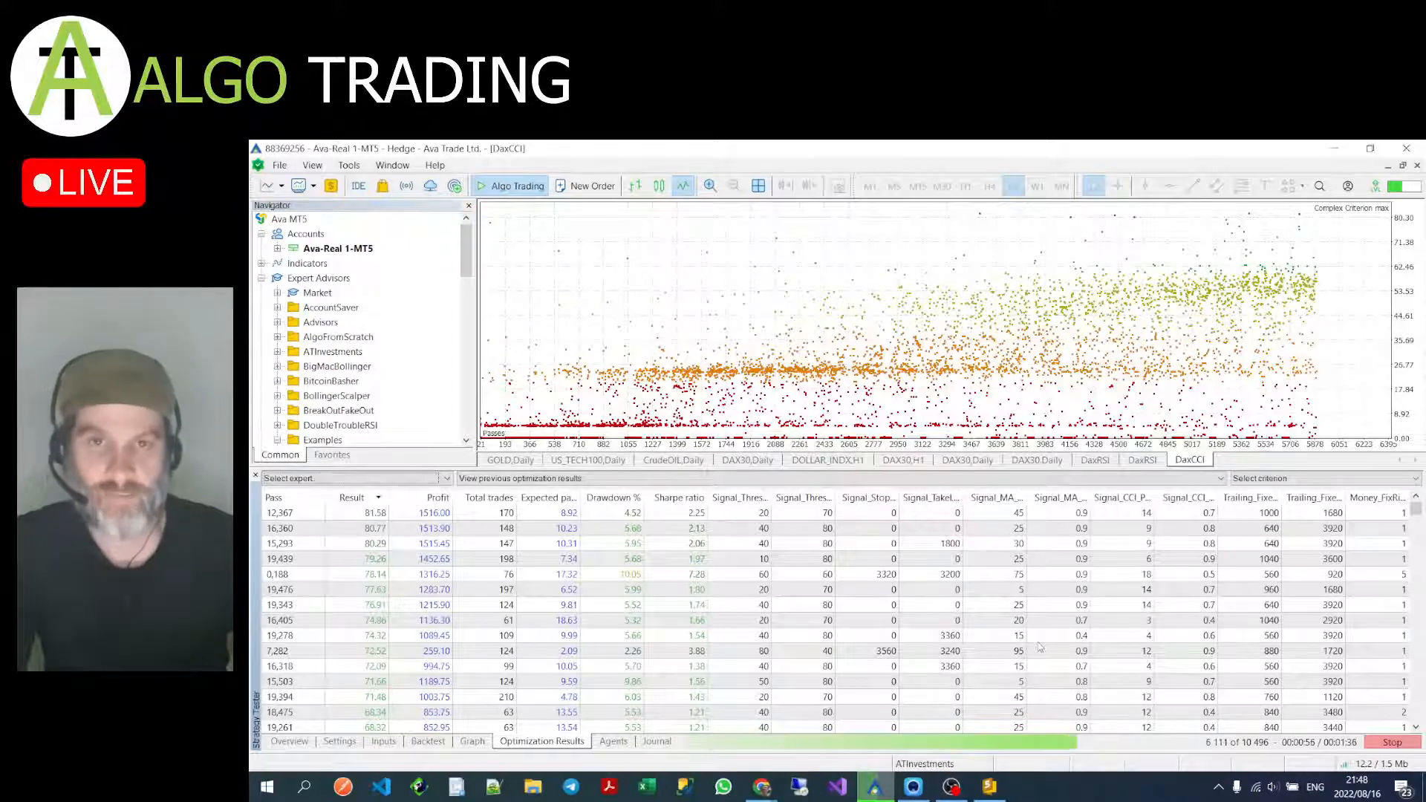
{"action": "left_click", "coordinate": [601, 740]}
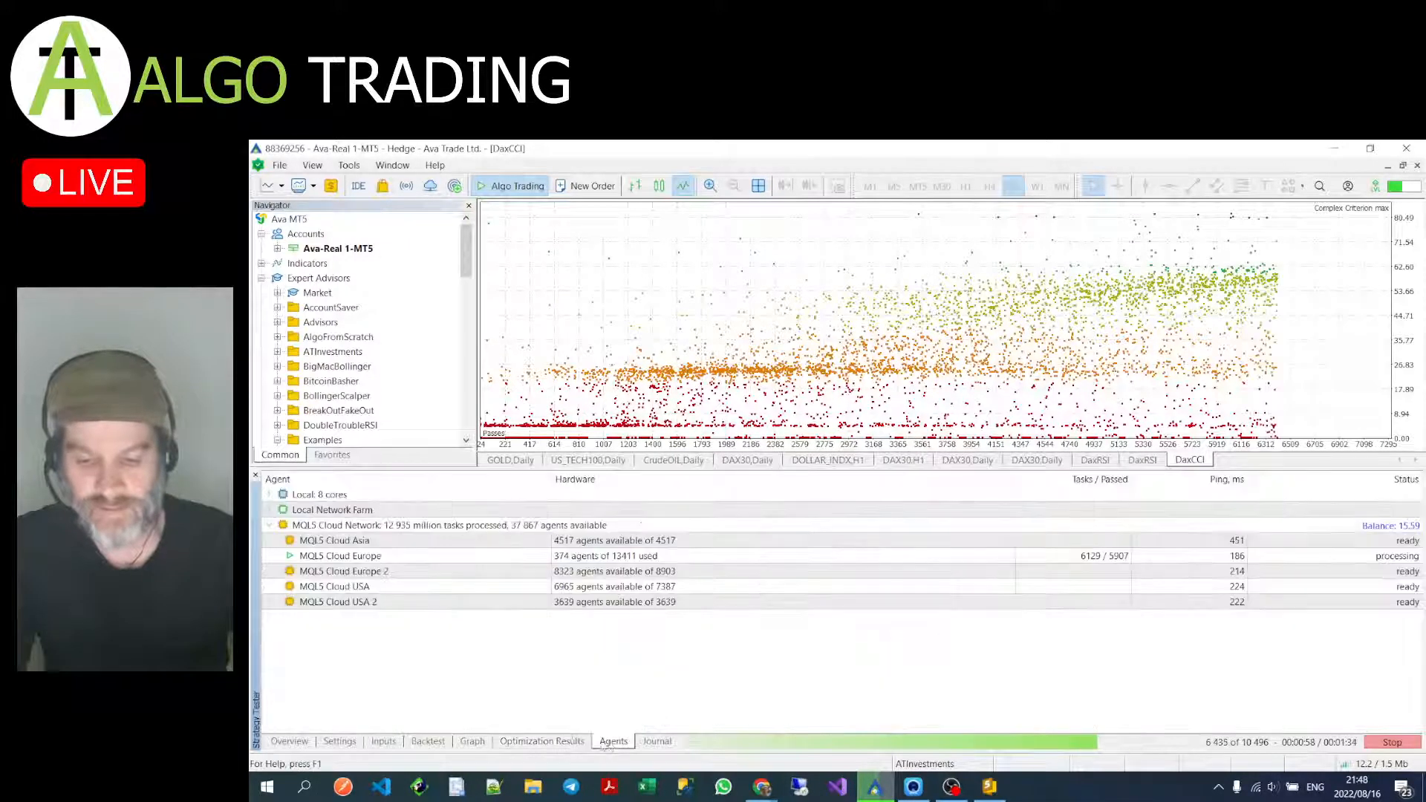
{"action": "left_click", "coordinate": [576, 741]}
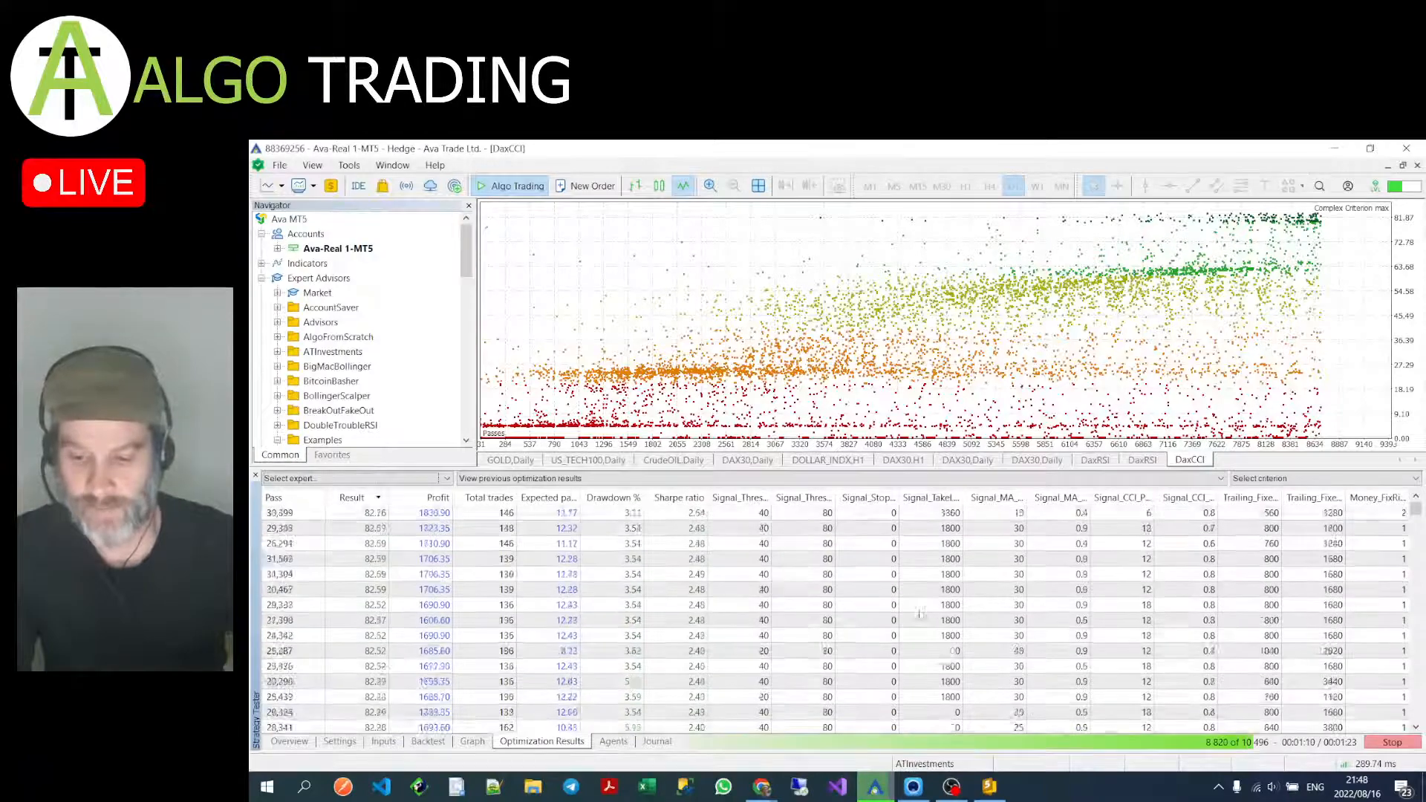
Step: Sort the optimization results by highest profit and compare profit, drawdown and Sharpe ratio down the list of passes
{"action": "left_click", "coordinate": [427, 498]}
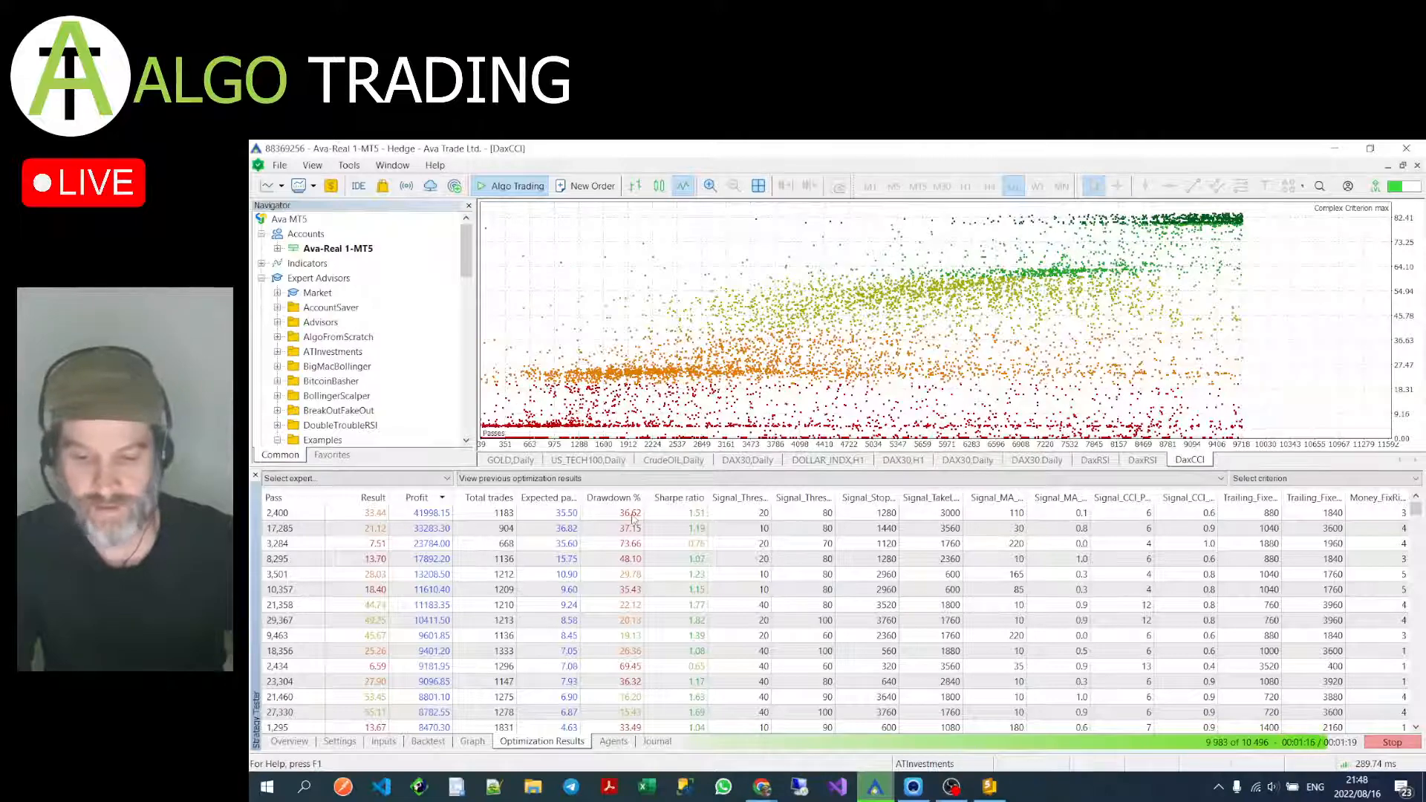
{"action": "scroll", "coordinate": [646, 549], "scroll_direction": "down", "scroll_amount": 15}
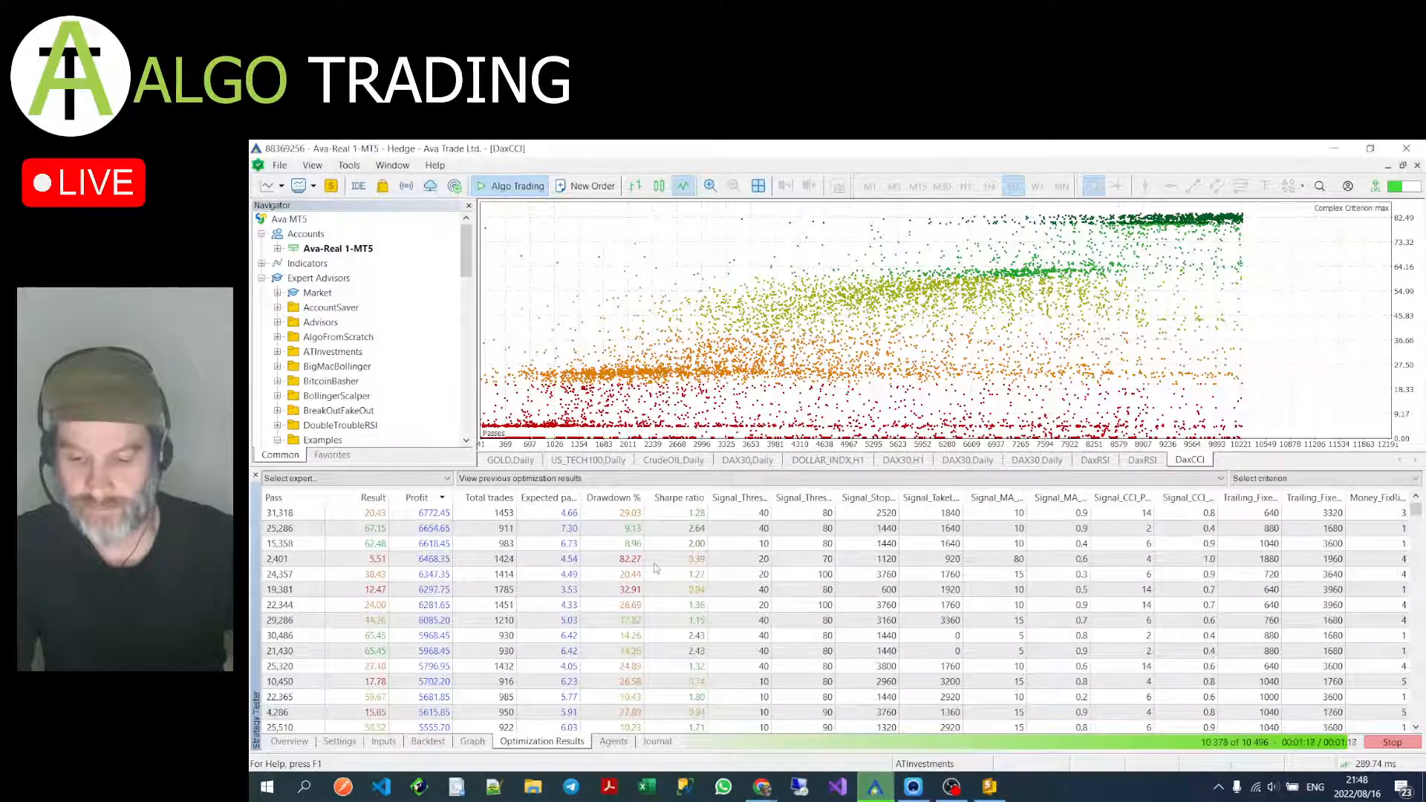
{"action": "scroll", "coordinate": [656, 568], "scroll_direction": "down", "scroll_amount": 10}
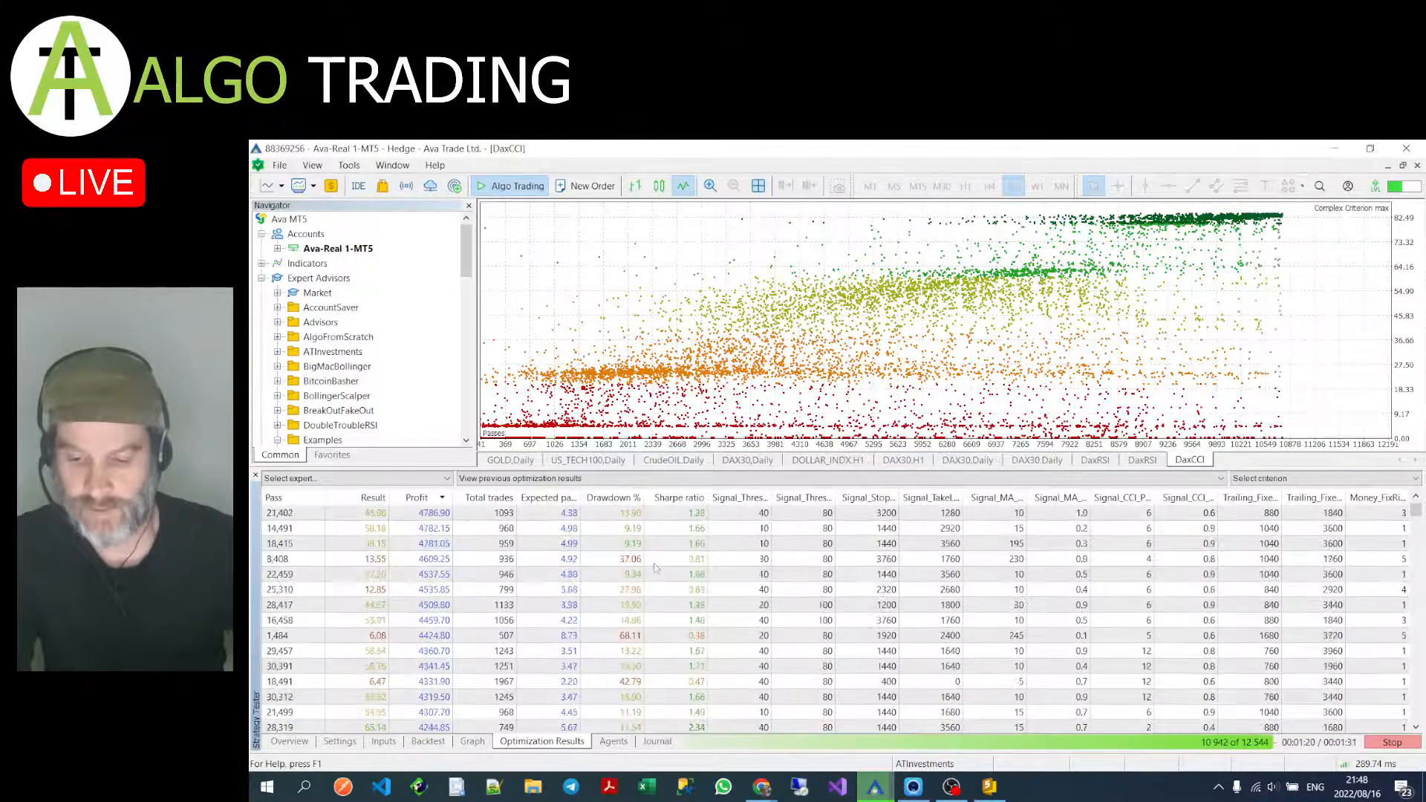
{"action": "scroll", "coordinate": [656, 569], "scroll_direction": "down", "scroll_amount": 10}
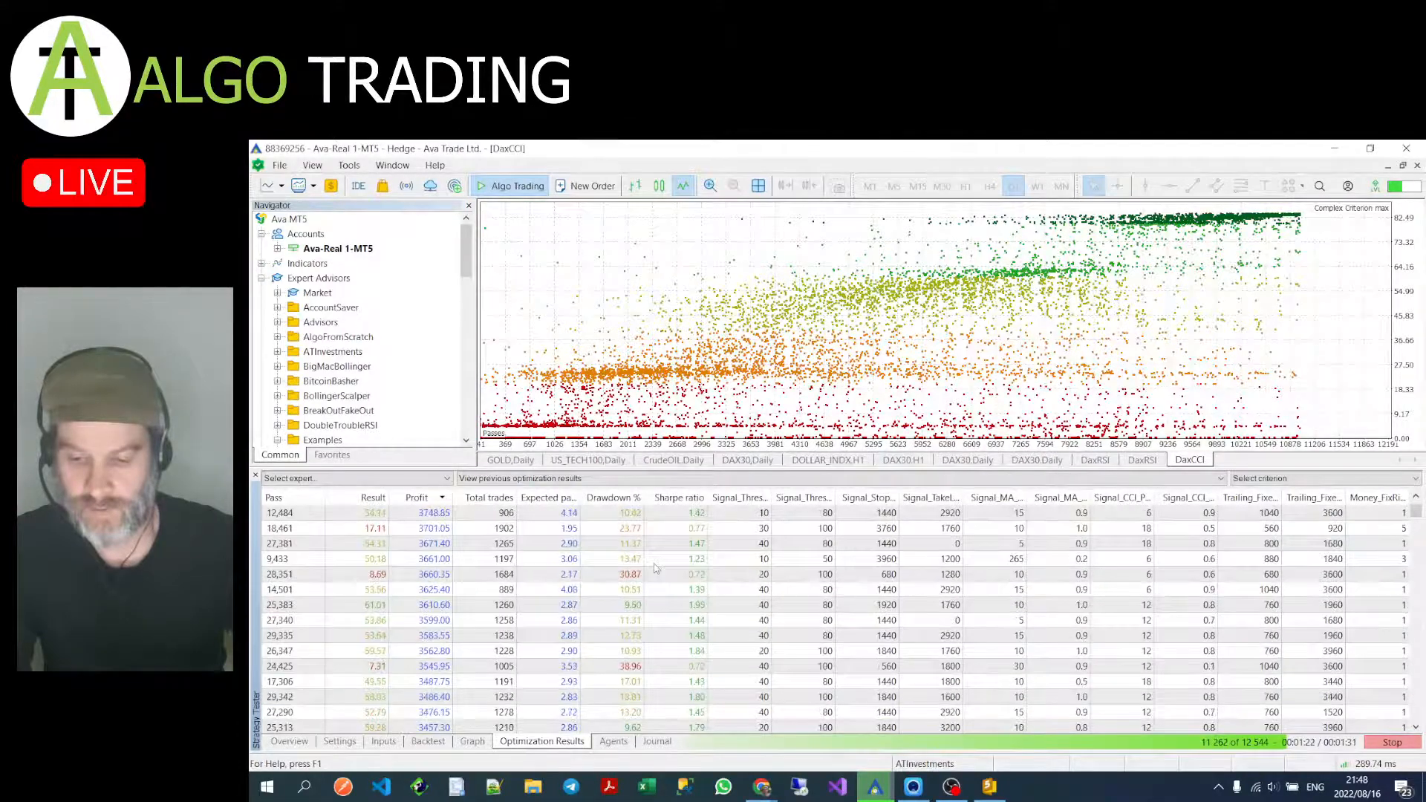
{"action": "scroll", "coordinate": [656, 568], "scroll_direction": "down", "scroll_amount": 10}
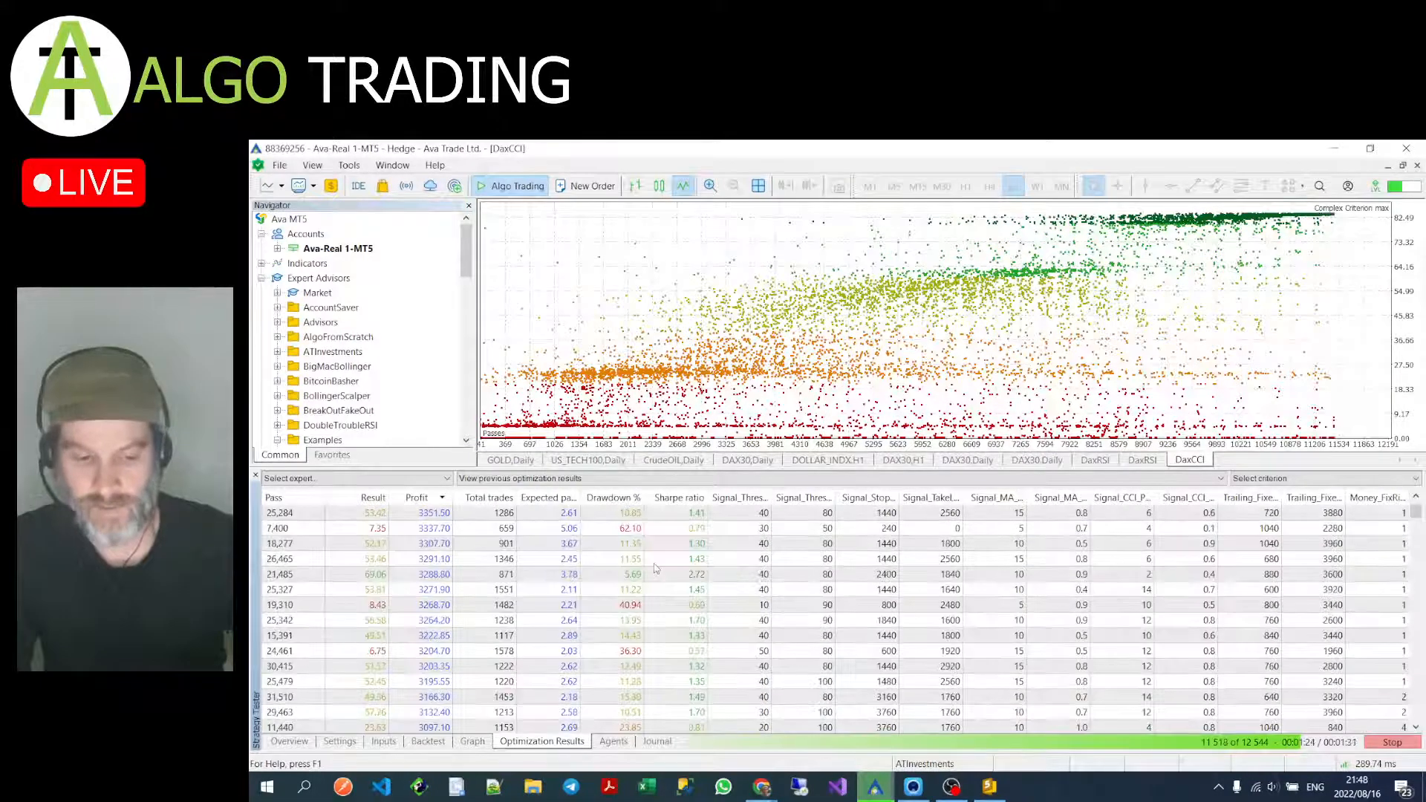
Step: Filter the optimization results to hide passes with zero trades, losses or a drawdown above 50%
{"action": "scroll", "coordinate": [656, 568], "scroll_direction": "up", "scroll_amount": 15}
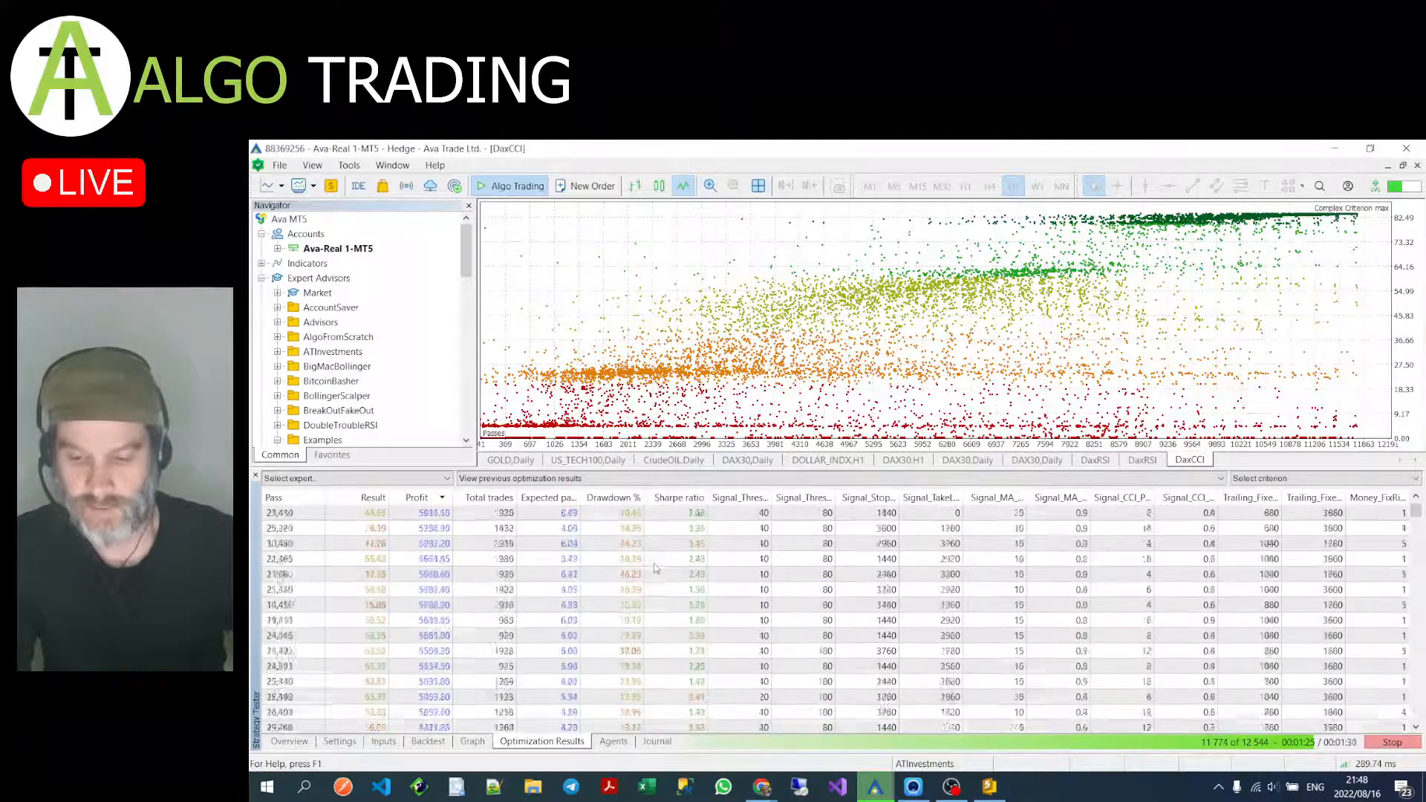
{"action": "scroll", "coordinate": [656, 568], "scroll_direction": "up", "scroll_amount": 10}
{"action": "right_click", "coordinate": [542, 575]}
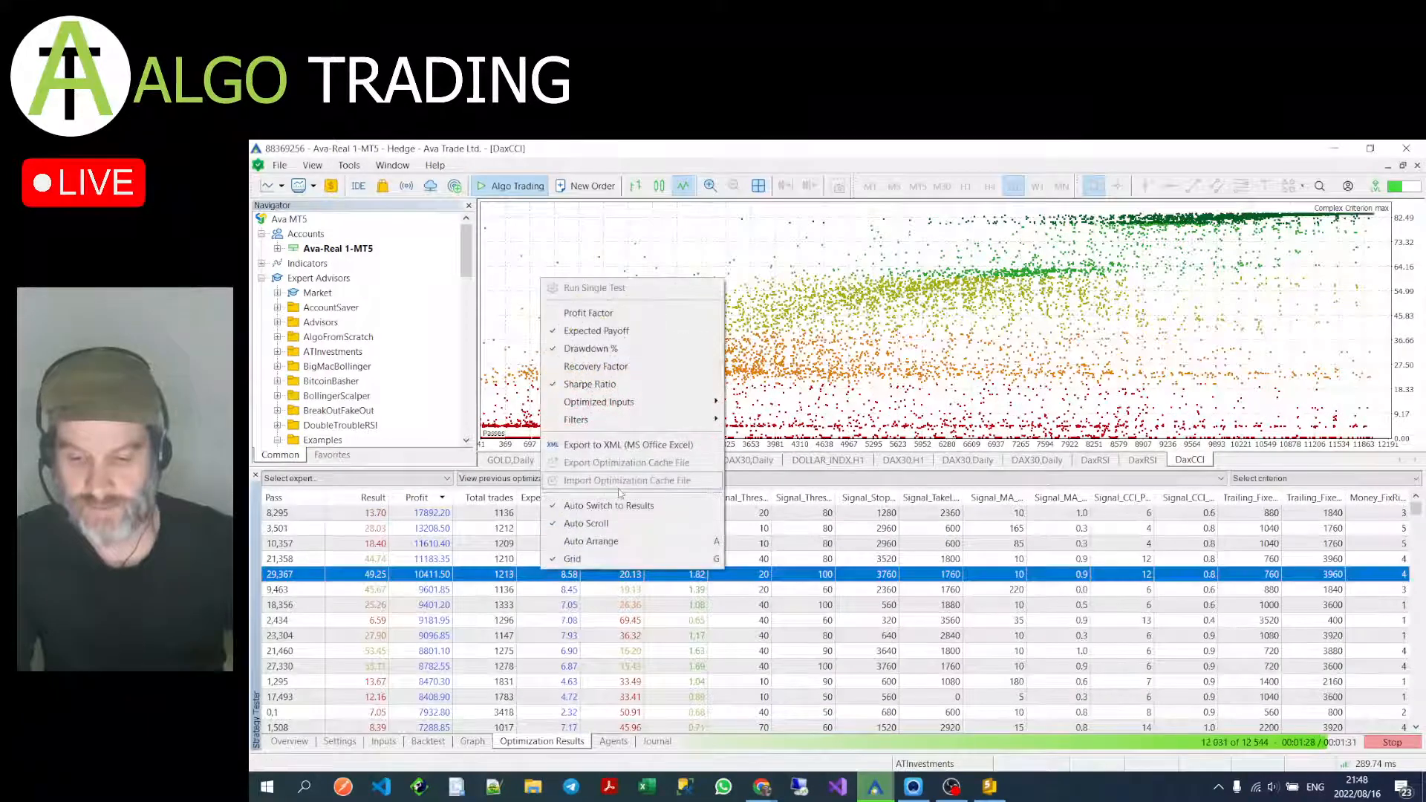
{"action": "mouse_move", "coordinate": [587, 421]}
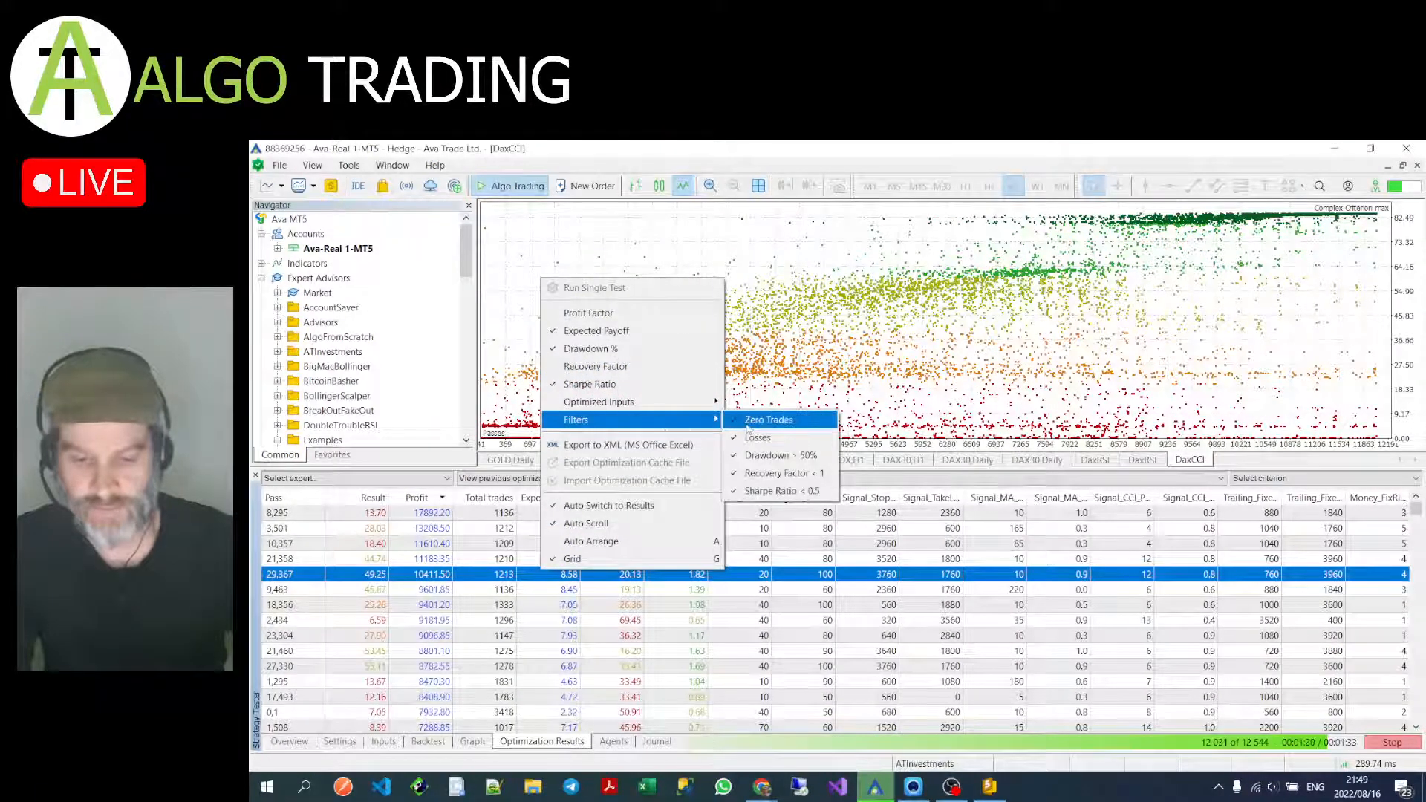
{"action": "left_click", "coordinate": [748, 427]}
{"action": "right_click", "coordinate": [638, 543]}
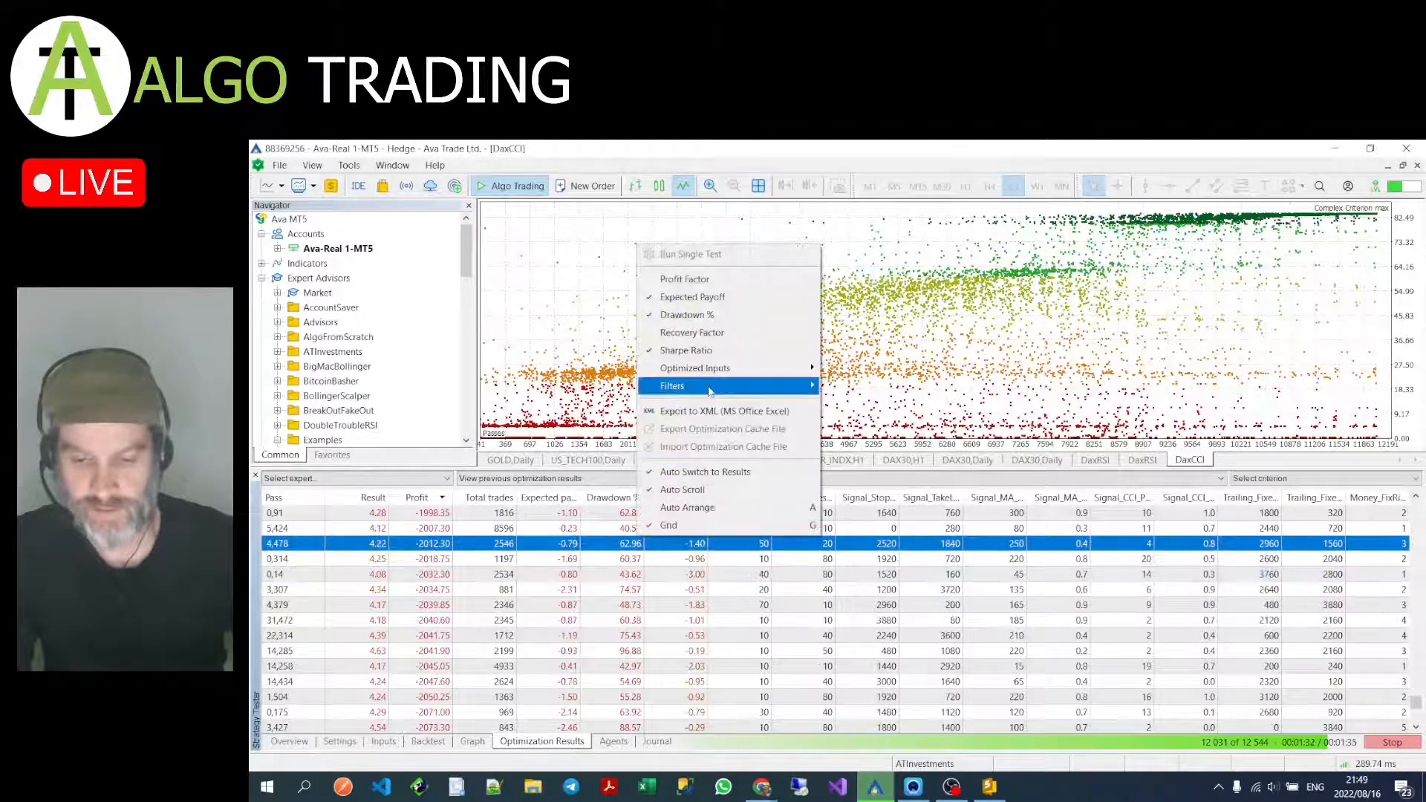
{"action": "mouse_move", "coordinate": [709, 392]}
{"action": "left_click", "coordinate": [853, 405]}
{"action": "right_click", "coordinate": [733, 556]}
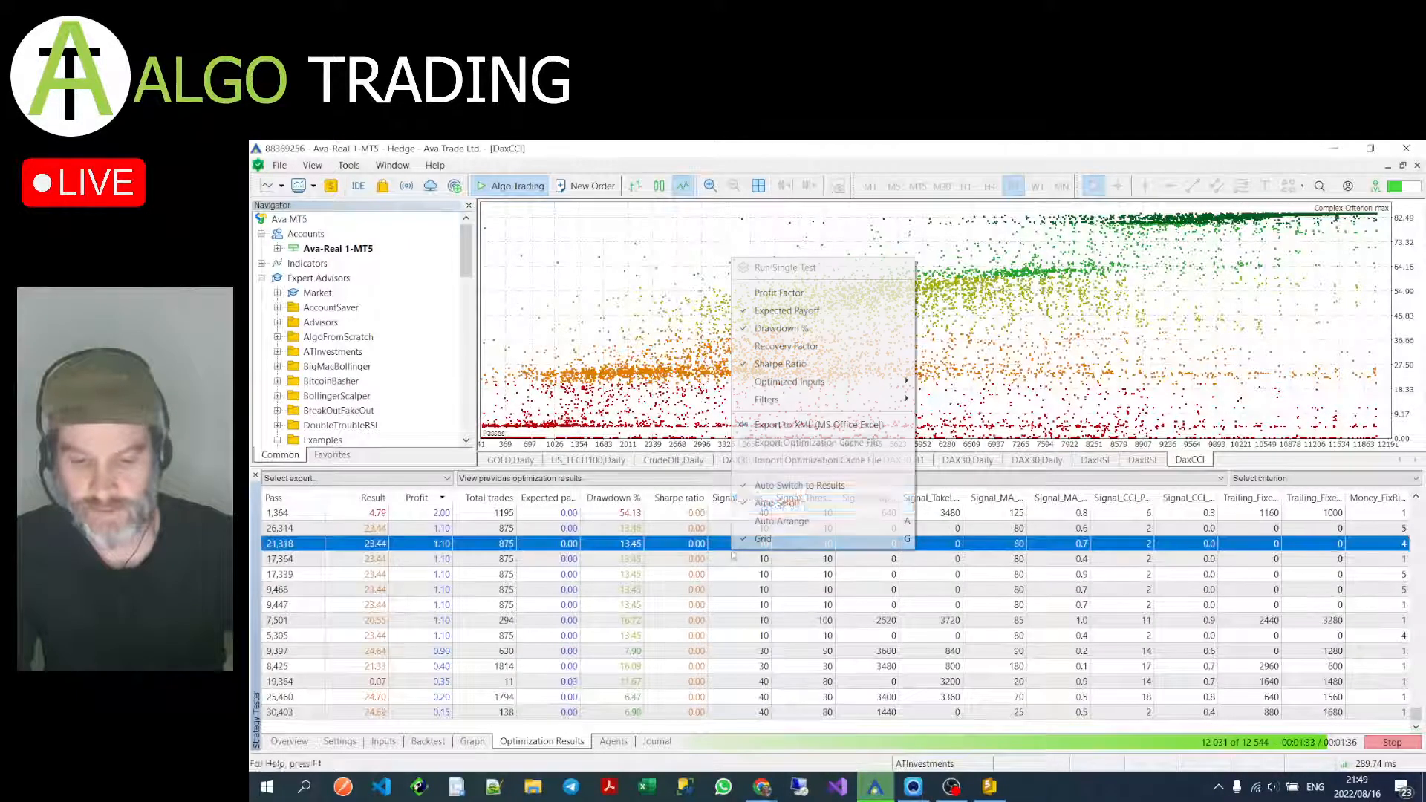
{"action": "mouse_move", "coordinate": [809, 401]}
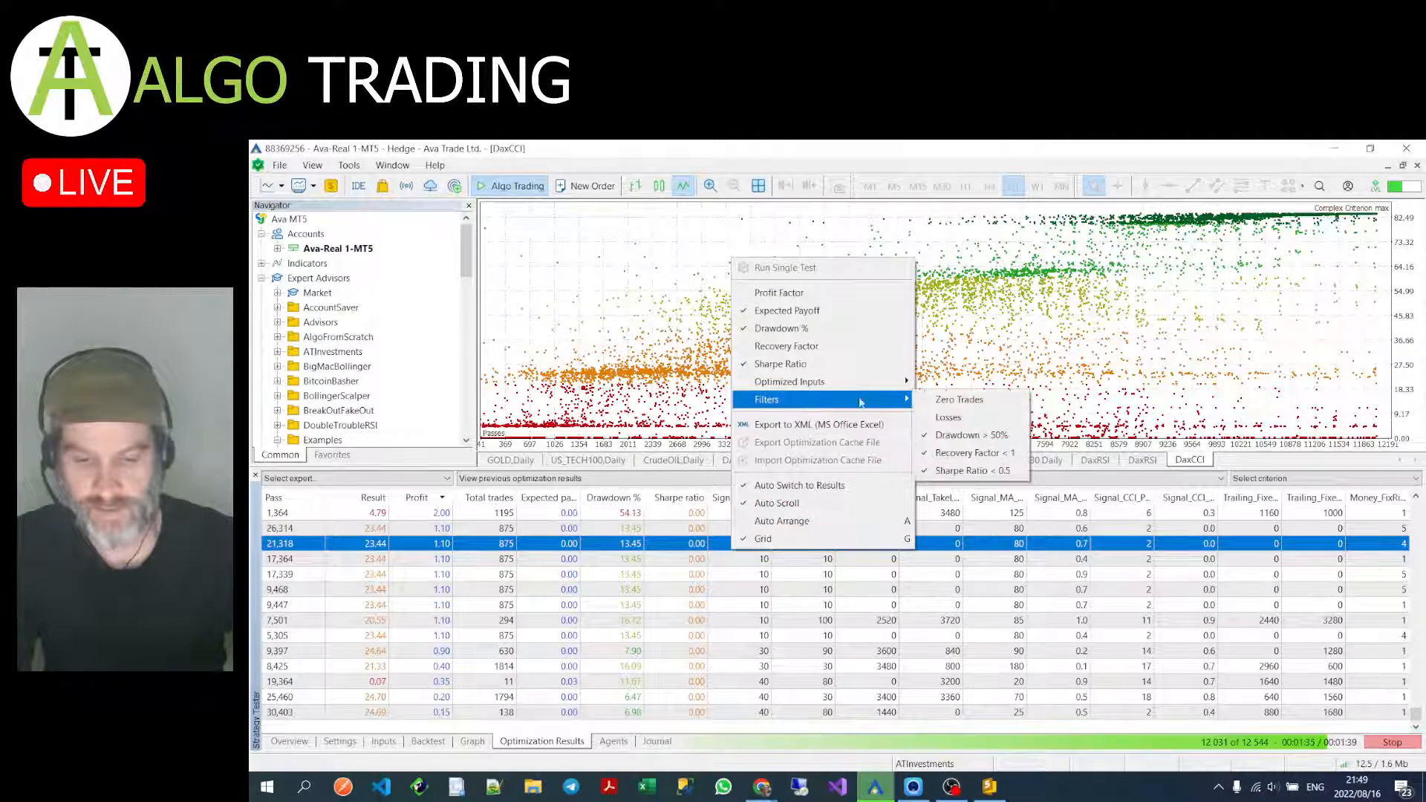
{"action": "left_click", "coordinate": [992, 434]}
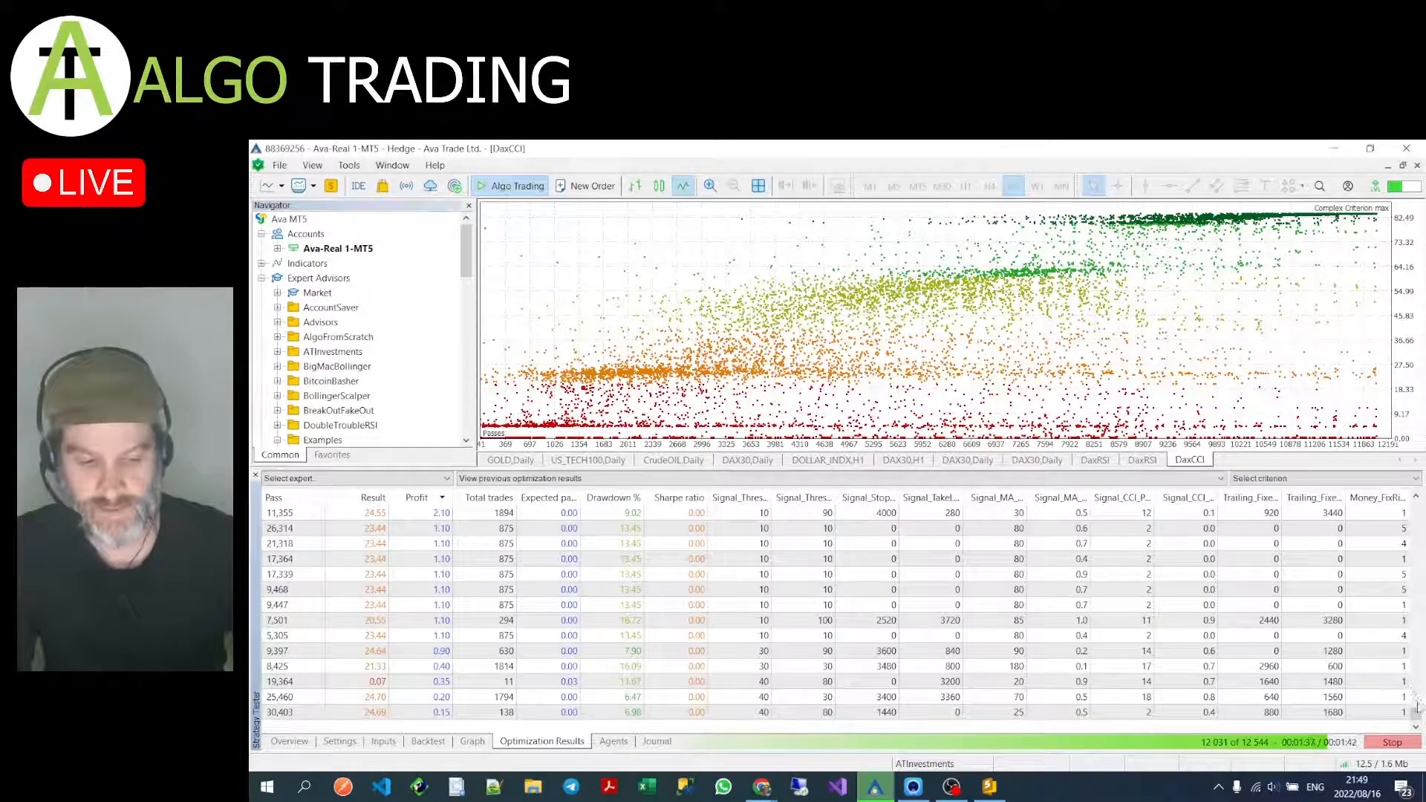
Step: Sort the filtered passes by highest result and inspect the best ones until the optimization finishes
{"action": "left_click_drag", "start_coordinate": [1417, 713], "coordinate": [1424, 694]}
{"action": "left_click_drag", "start_coordinate": [1392, 410], "coordinate": [1406, 479]}
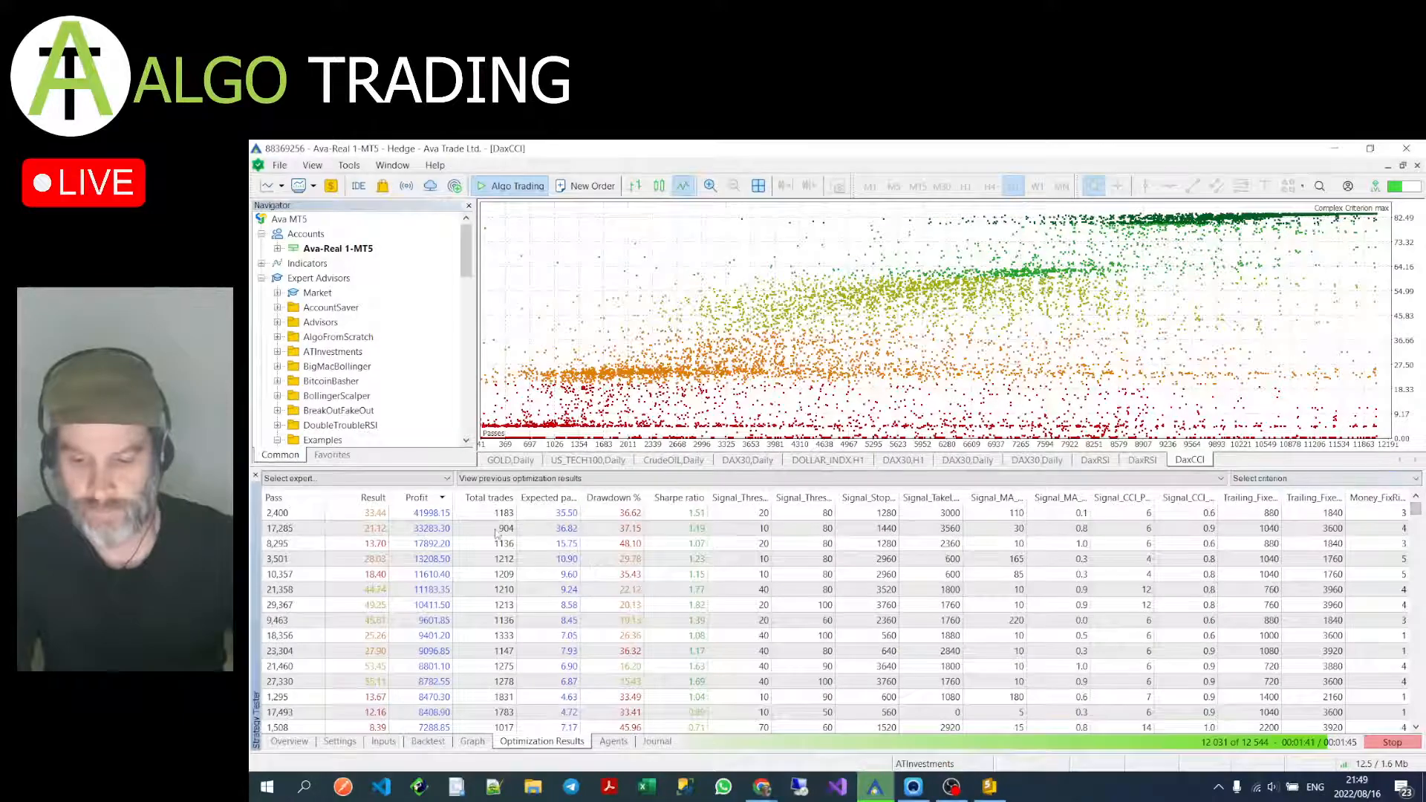
{"action": "left_click", "coordinate": [367, 497]}
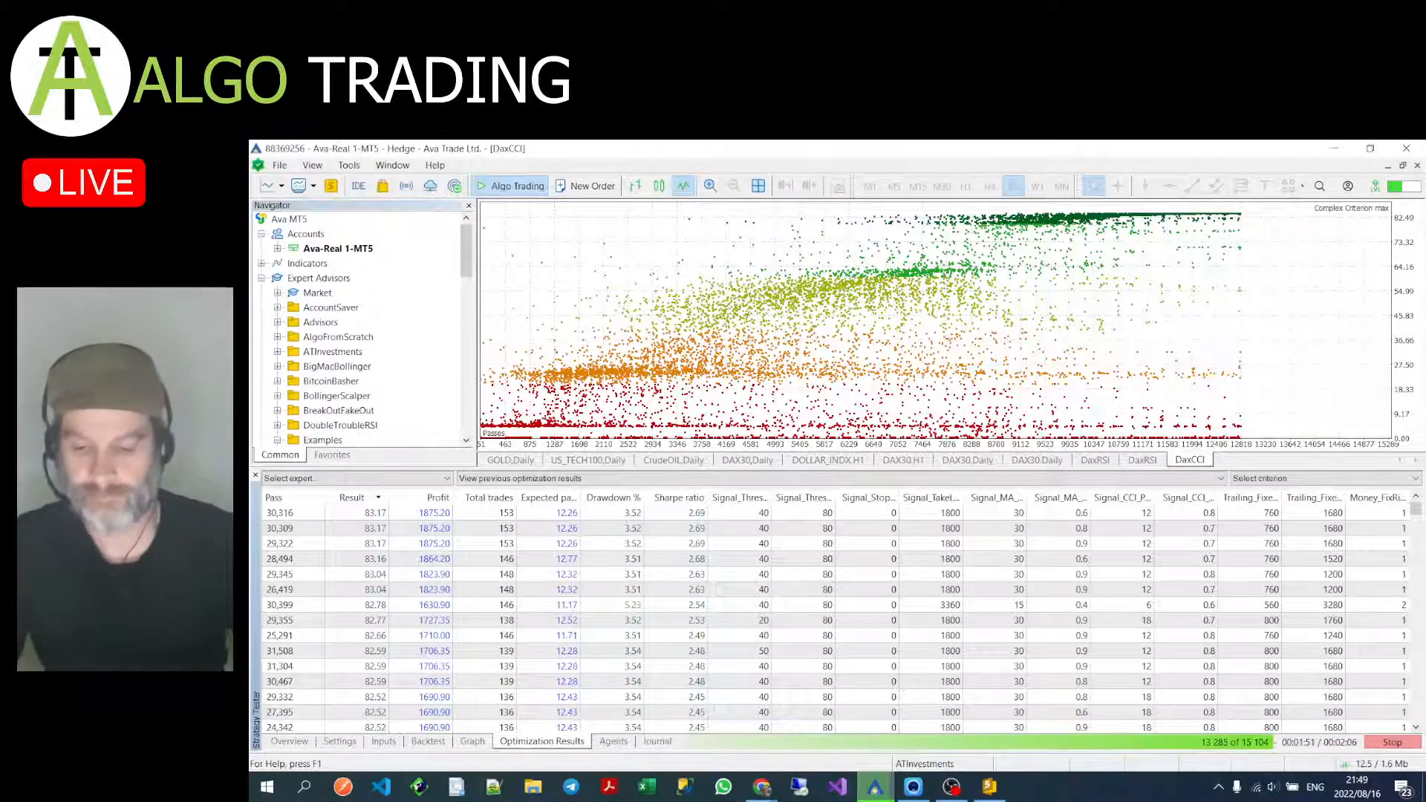
{"action": "left_click", "coordinate": [614, 741]}
{"action": "left_click", "coordinate": [565, 741]}
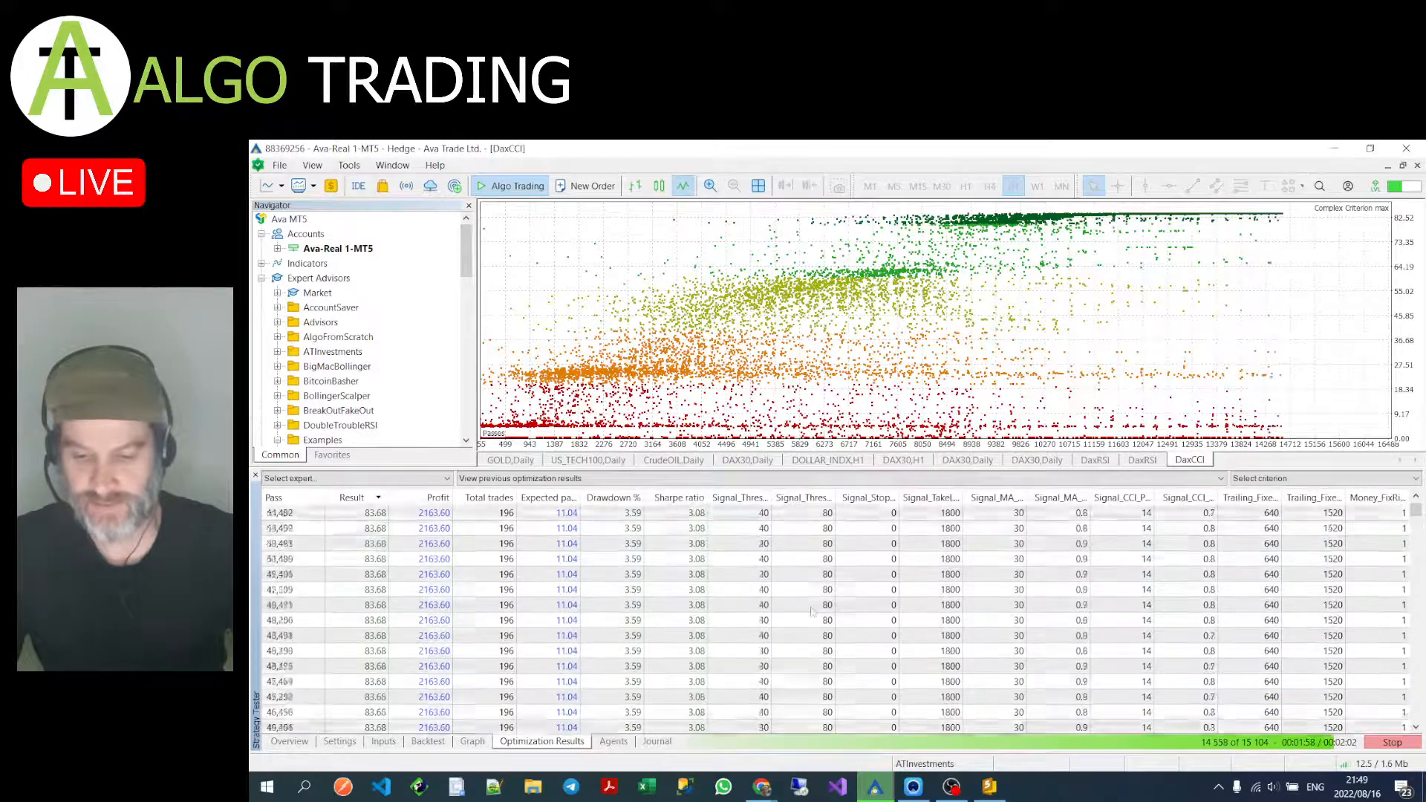
{"action": "left_click", "coordinate": [624, 519]}
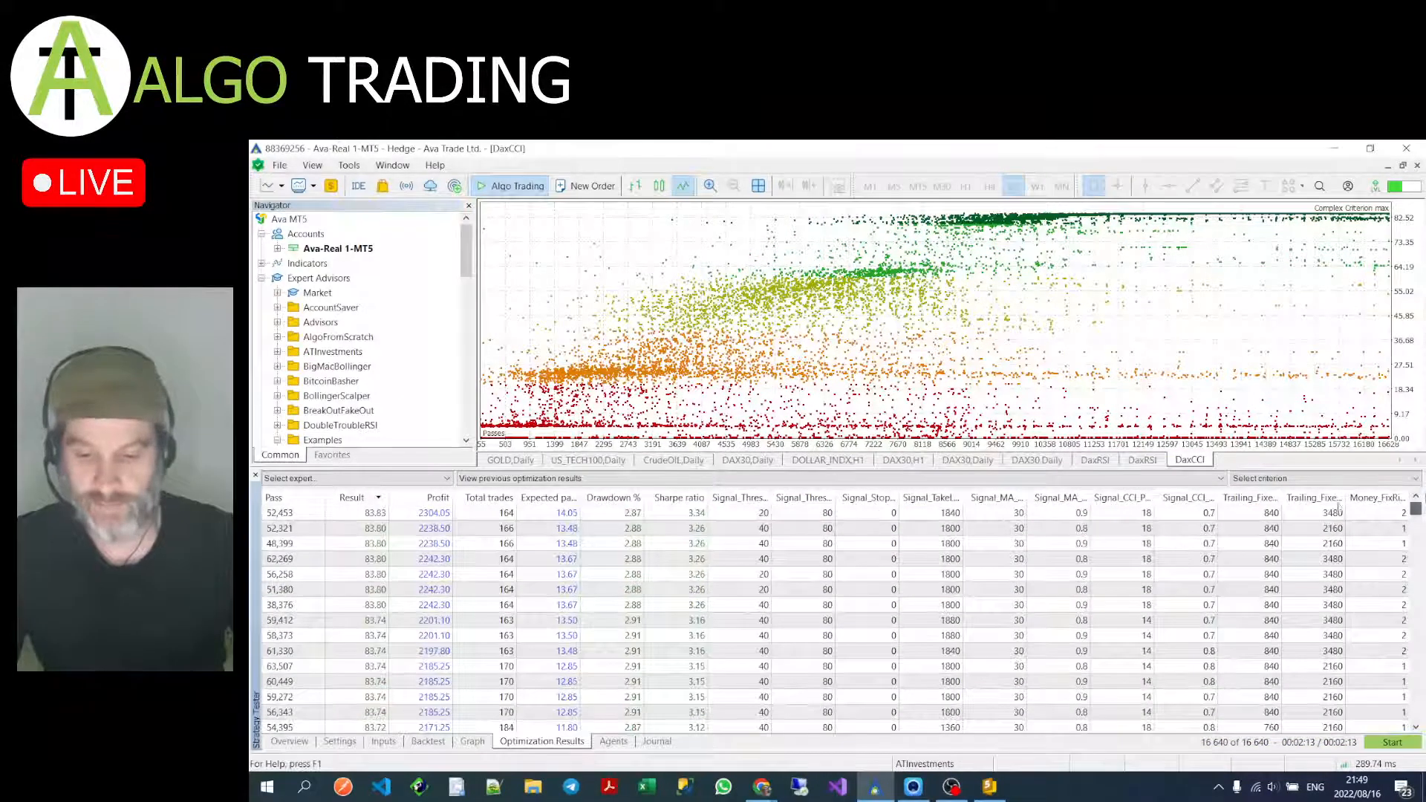
{"action": "left_click", "coordinate": [627, 518]}
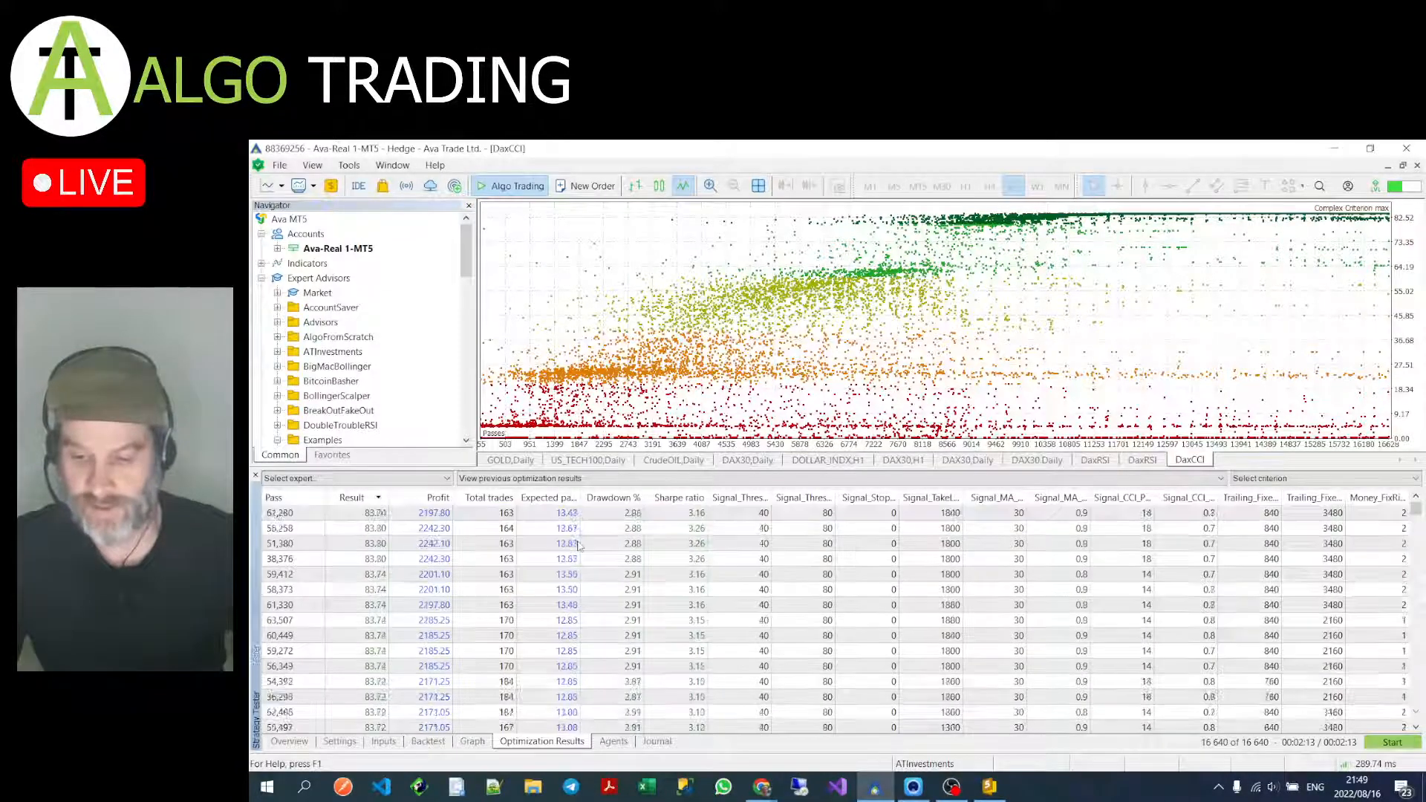
Step: Sort the finished passes by highest profit and look down the list for good profit combined with low drawdown
{"action": "left_click", "coordinate": [428, 498]}
{"action": "scroll", "coordinate": [533, 553], "scroll_direction": "up", "scroll_amount": 6}
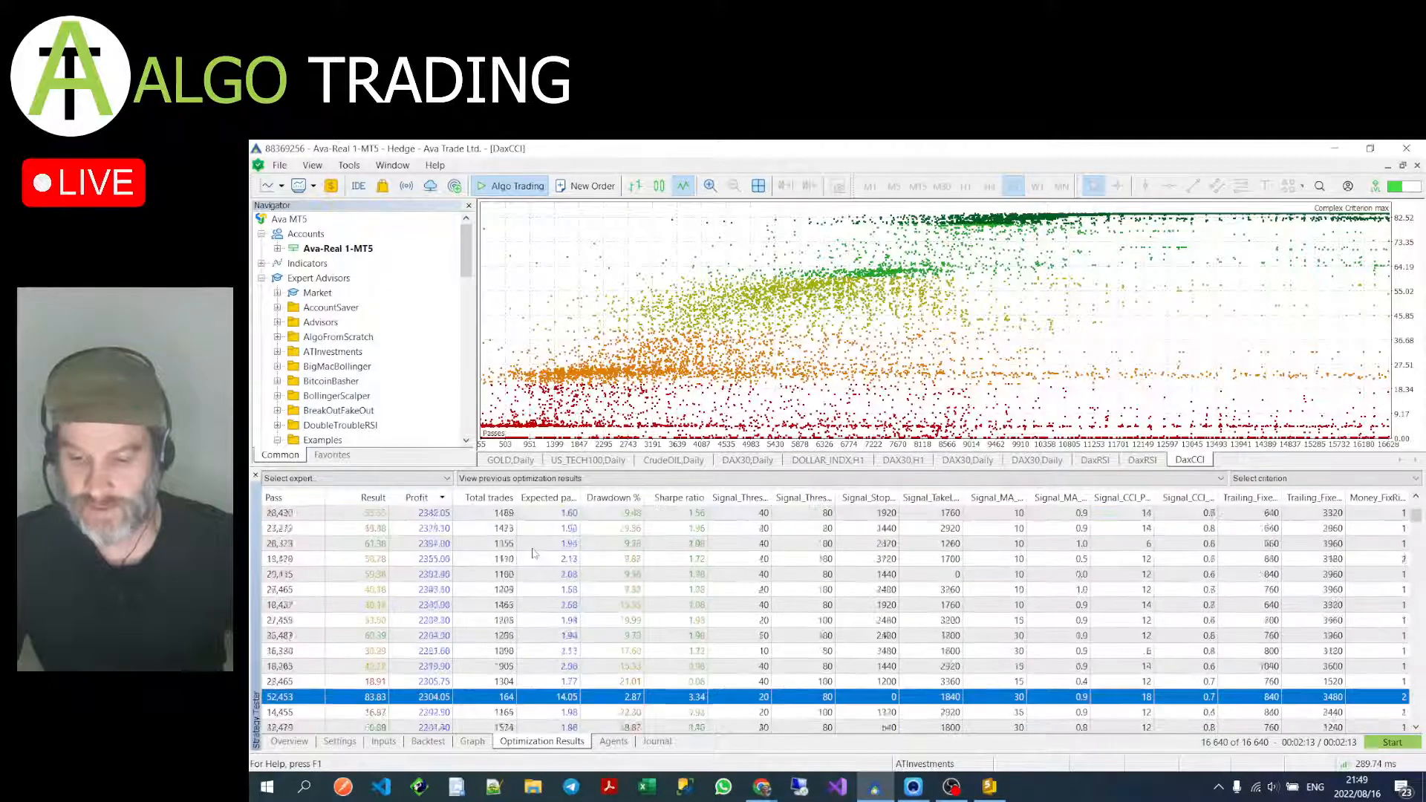
{"action": "left_click_drag", "start_coordinate": [1416, 515], "coordinate": [1416, 509]}
{"action": "scroll", "coordinate": [950, 588], "scroll_direction": "down", "scroll_amount": 5}
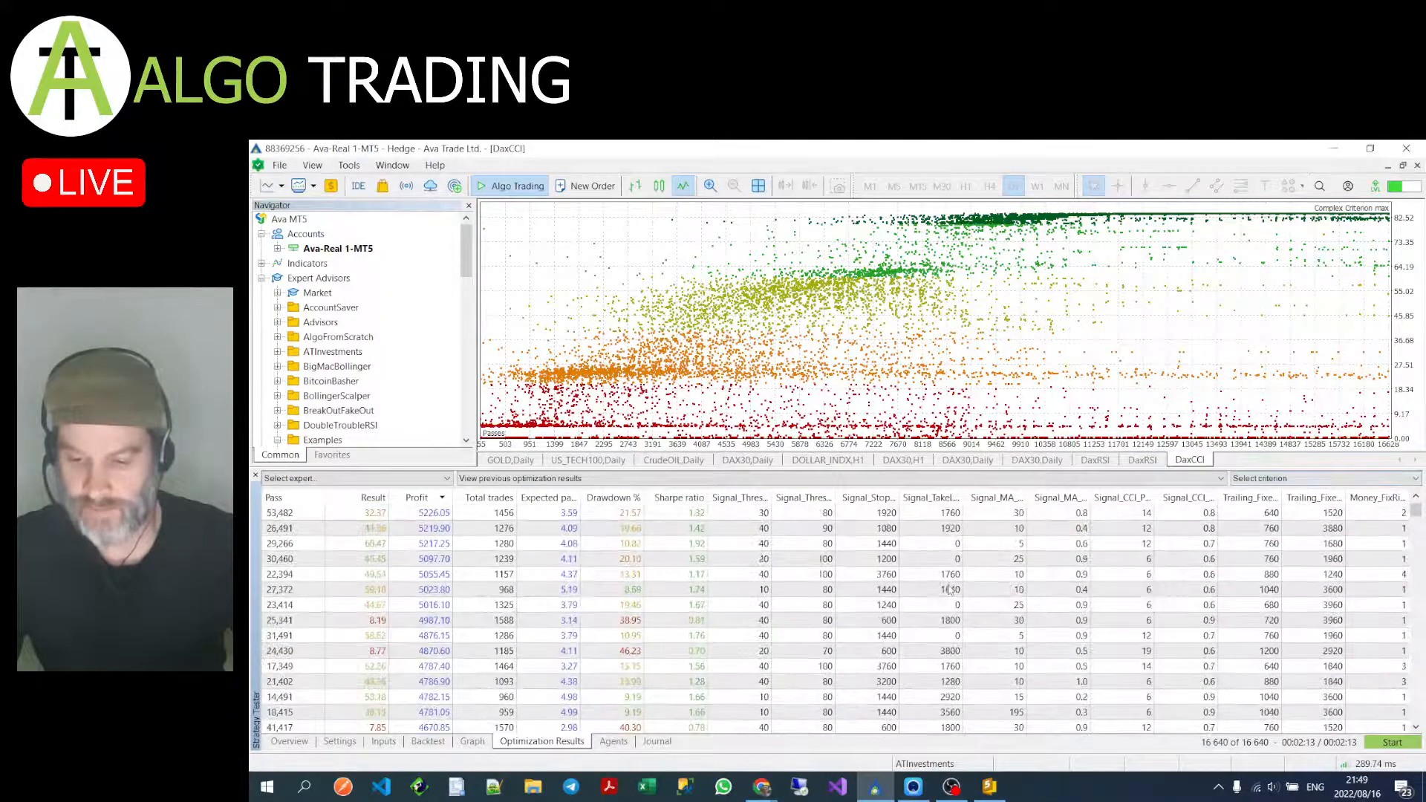
{"action": "scroll", "coordinate": [950, 588], "scroll_direction": "down", "scroll_amount": 10}
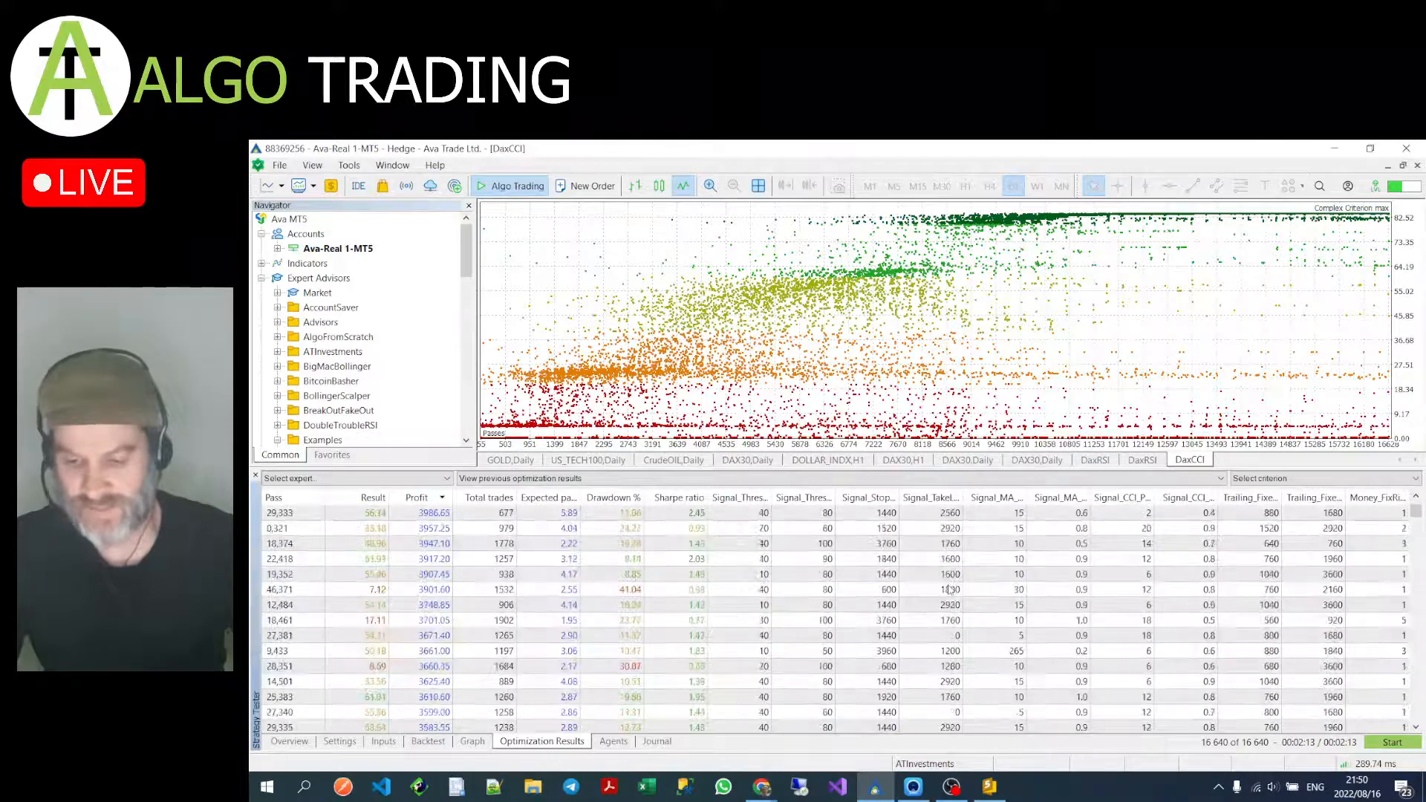
{"action": "scroll", "coordinate": [950, 588], "scroll_direction": "down", "scroll_amount": 10}
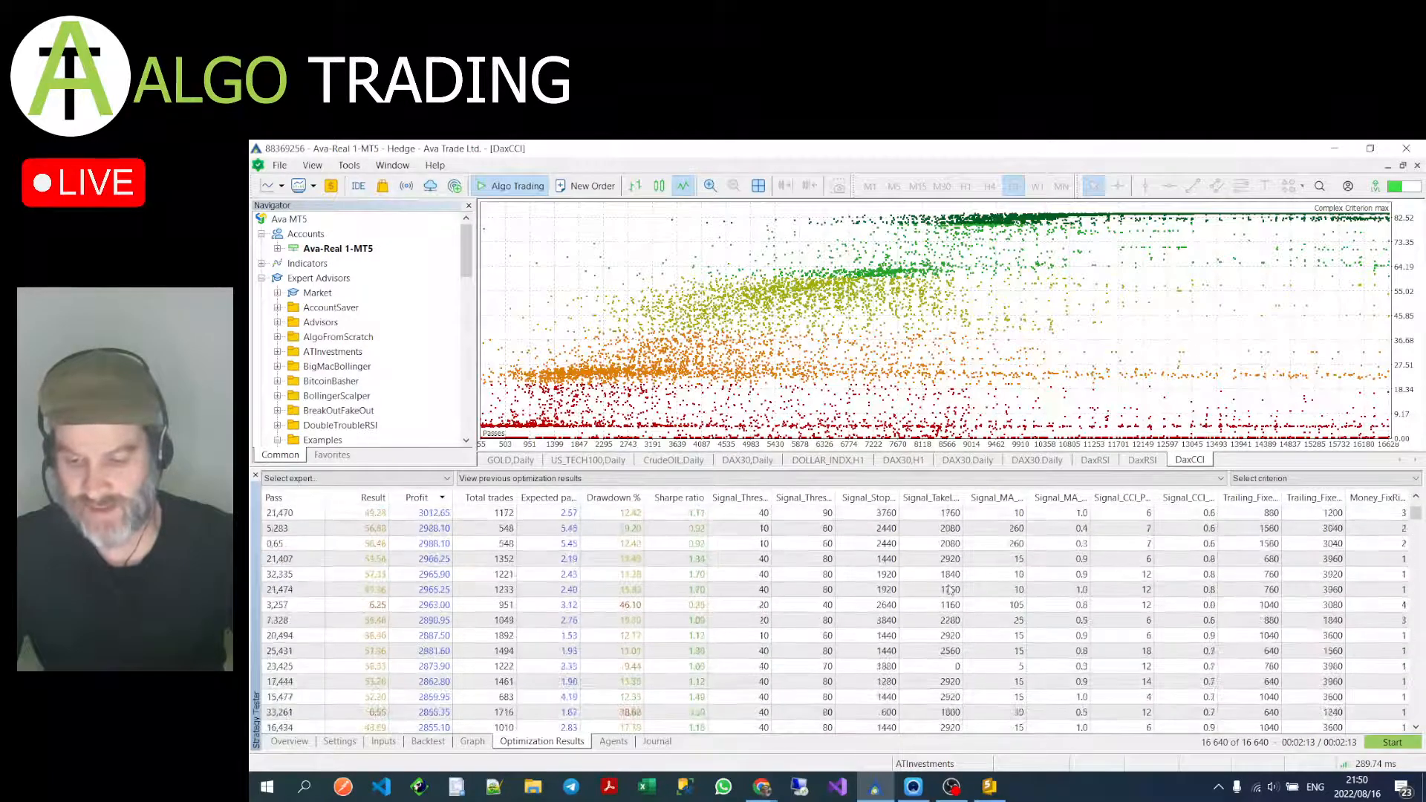
{"action": "scroll", "coordinate": [951, 588], "scroll_direction": "down", "scroll_amount": 3}
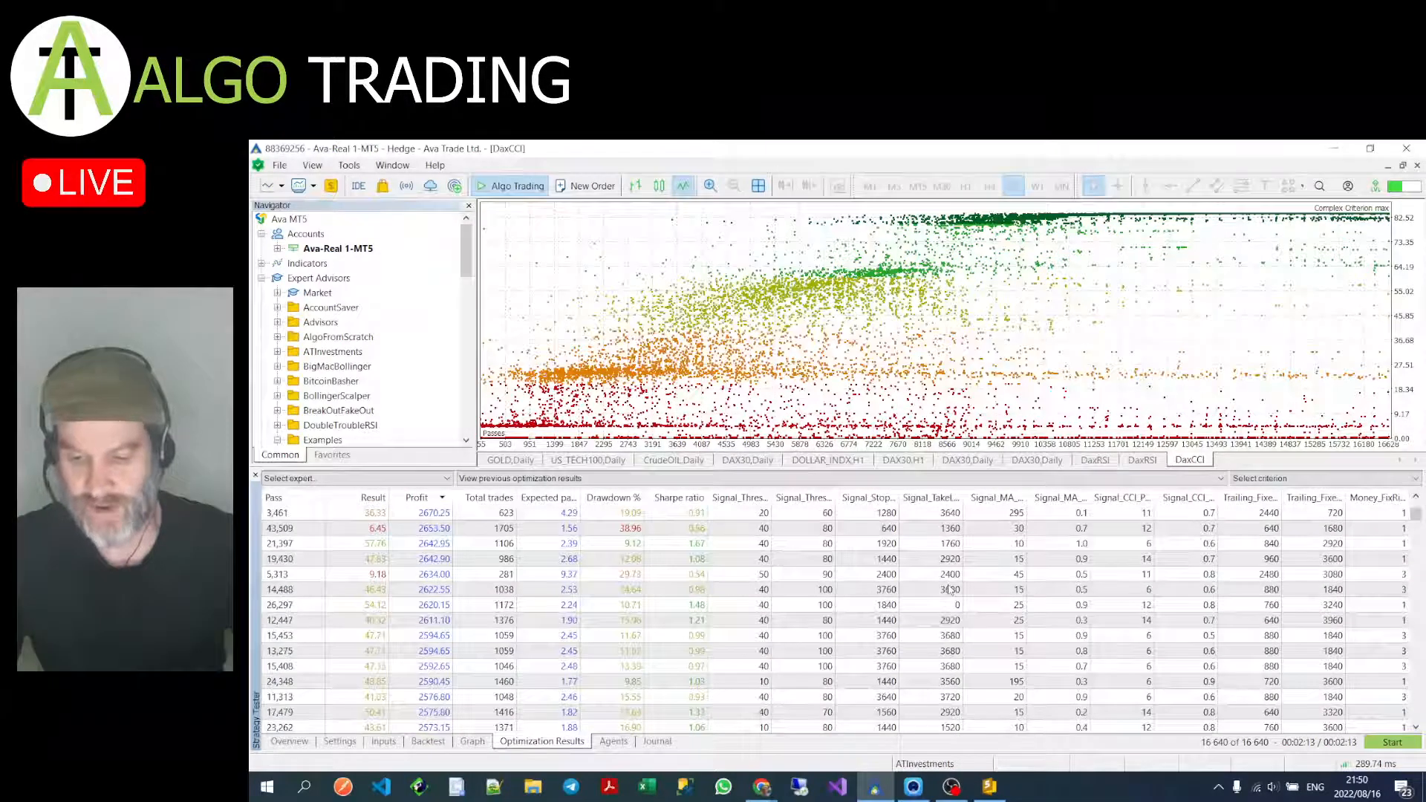
{"action": "scroll", "coordinate": [950, 589], "scroll_direction": "down", "scroll_amount": 4}
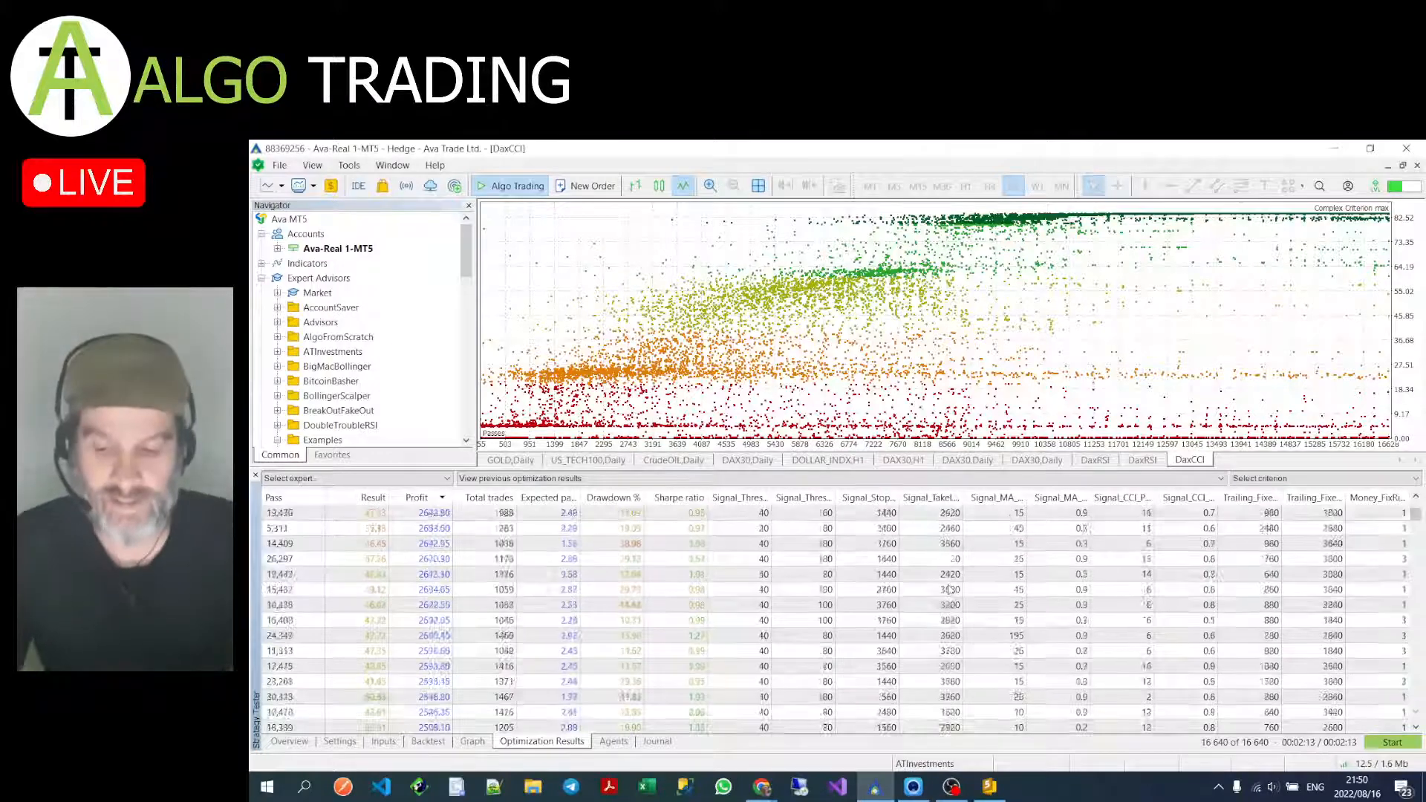
{"action": "scroll", "coordinate": [950, 588], "scroll_direction": "down", "scroll_amount": 8}
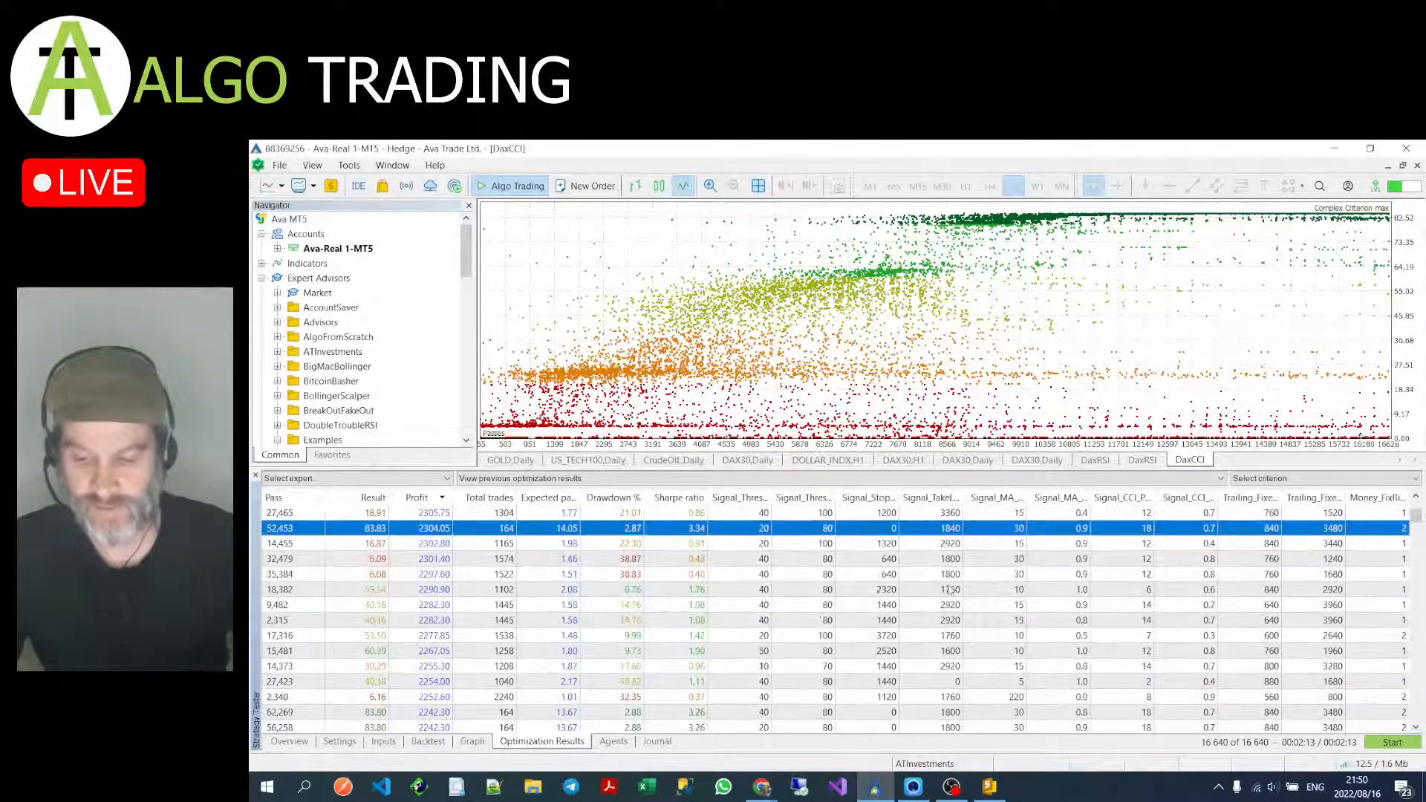
{"action": "scroll", "coordinate": [950, 588], "scroll_direction": "down", "scroll_amount": 1}
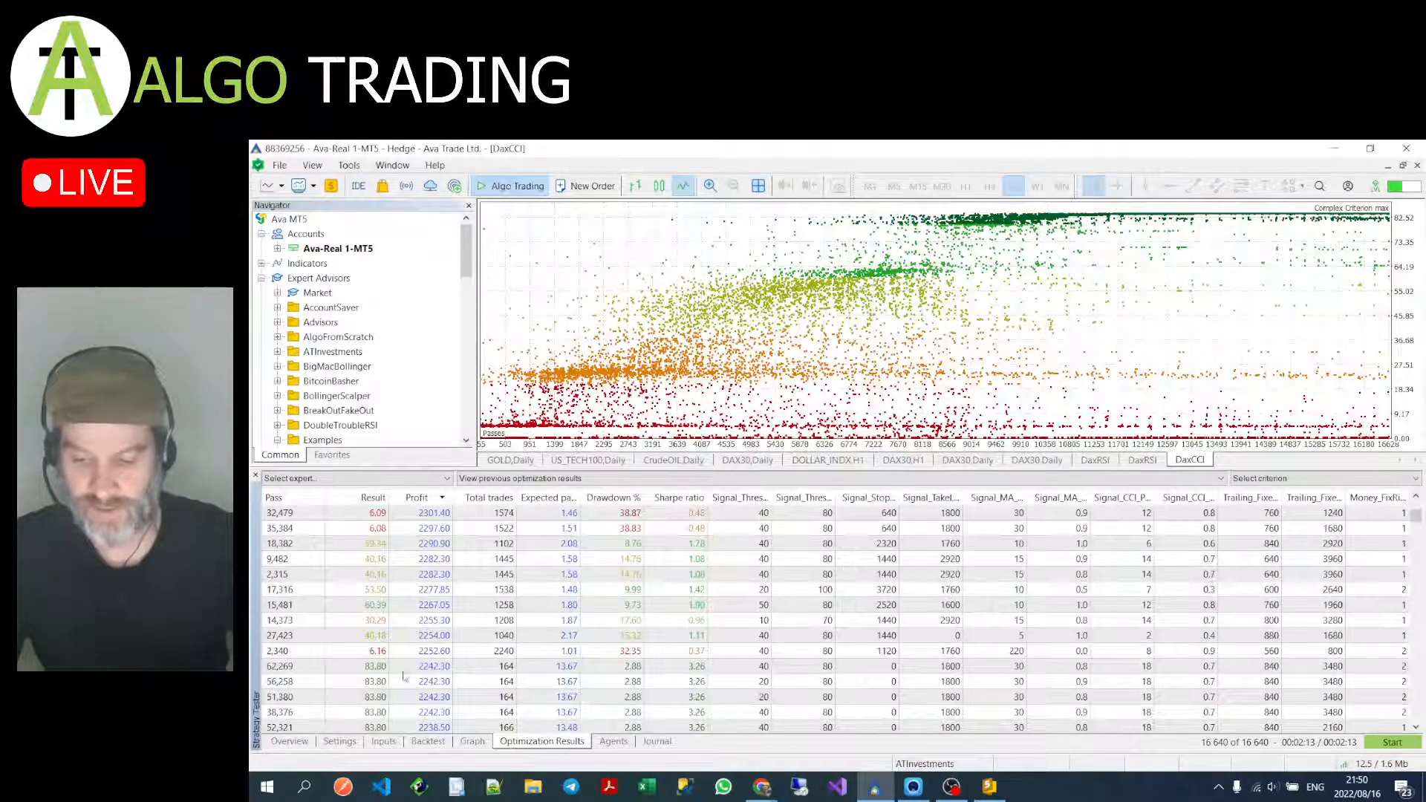
Step: Run a single test of pass 62,269 and examine its balance graph and backtest statistics
{"action": "left_click", "coordinate": [405, 669]}
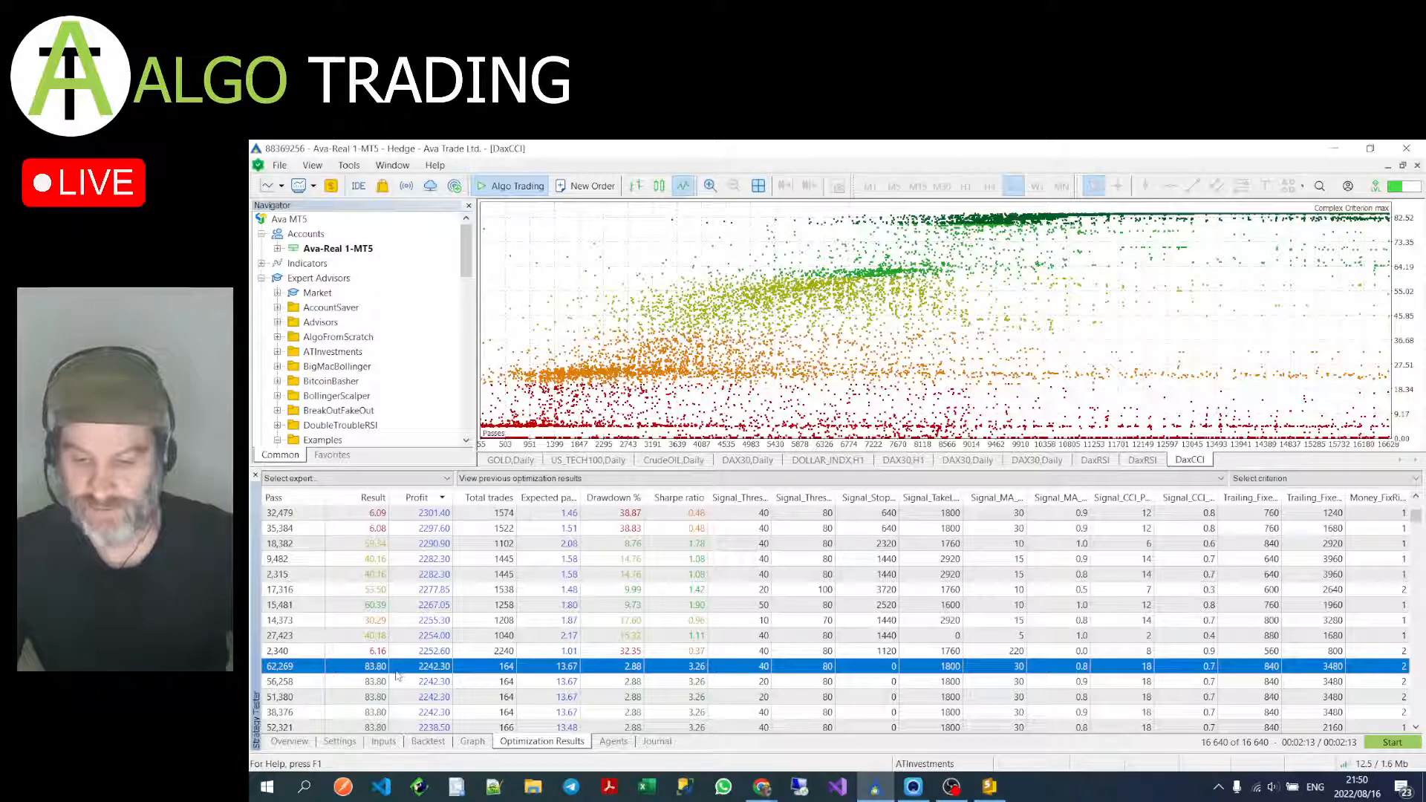
{"action": "double_click", "coordinate": [398, 673]}
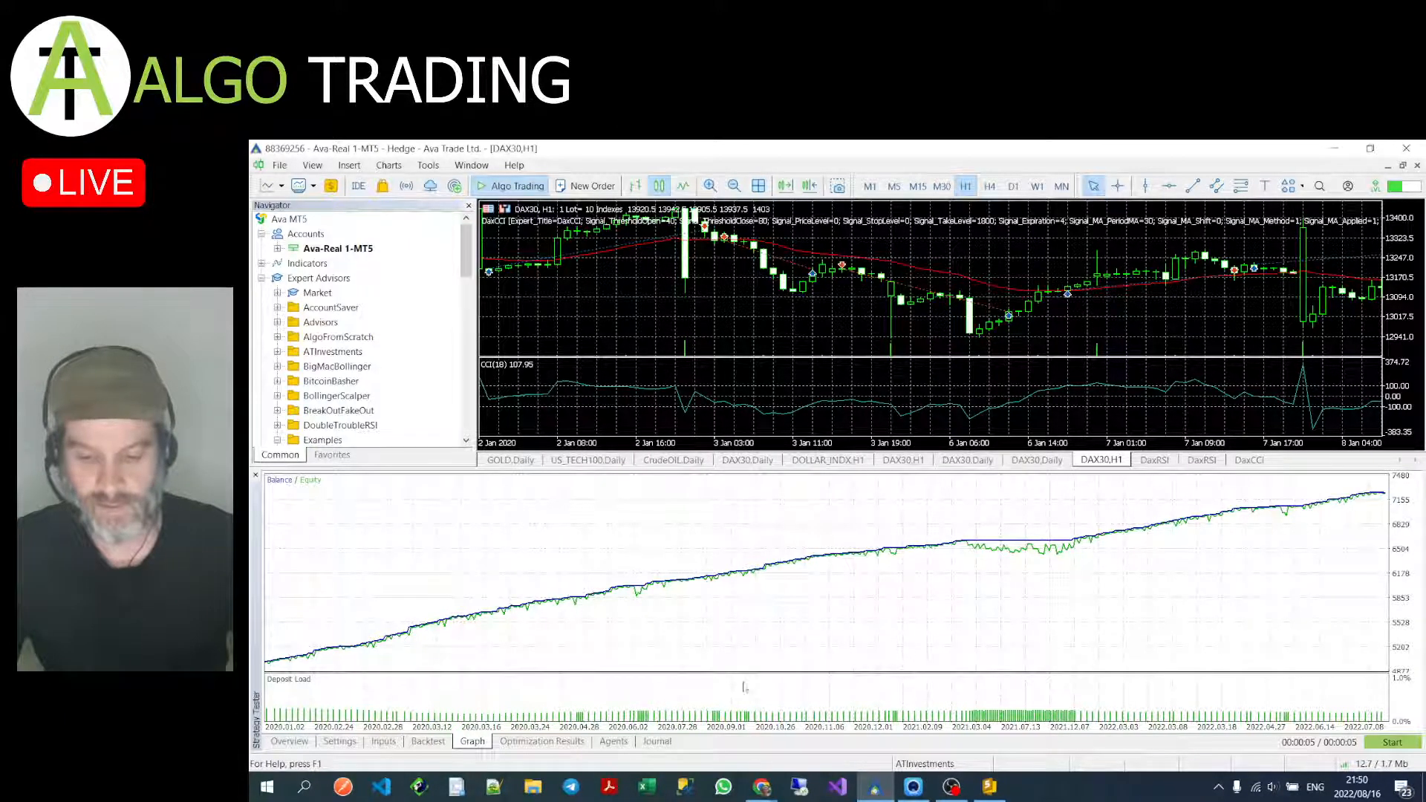
{"action": "left_click", "coordinate": [422, 742]}
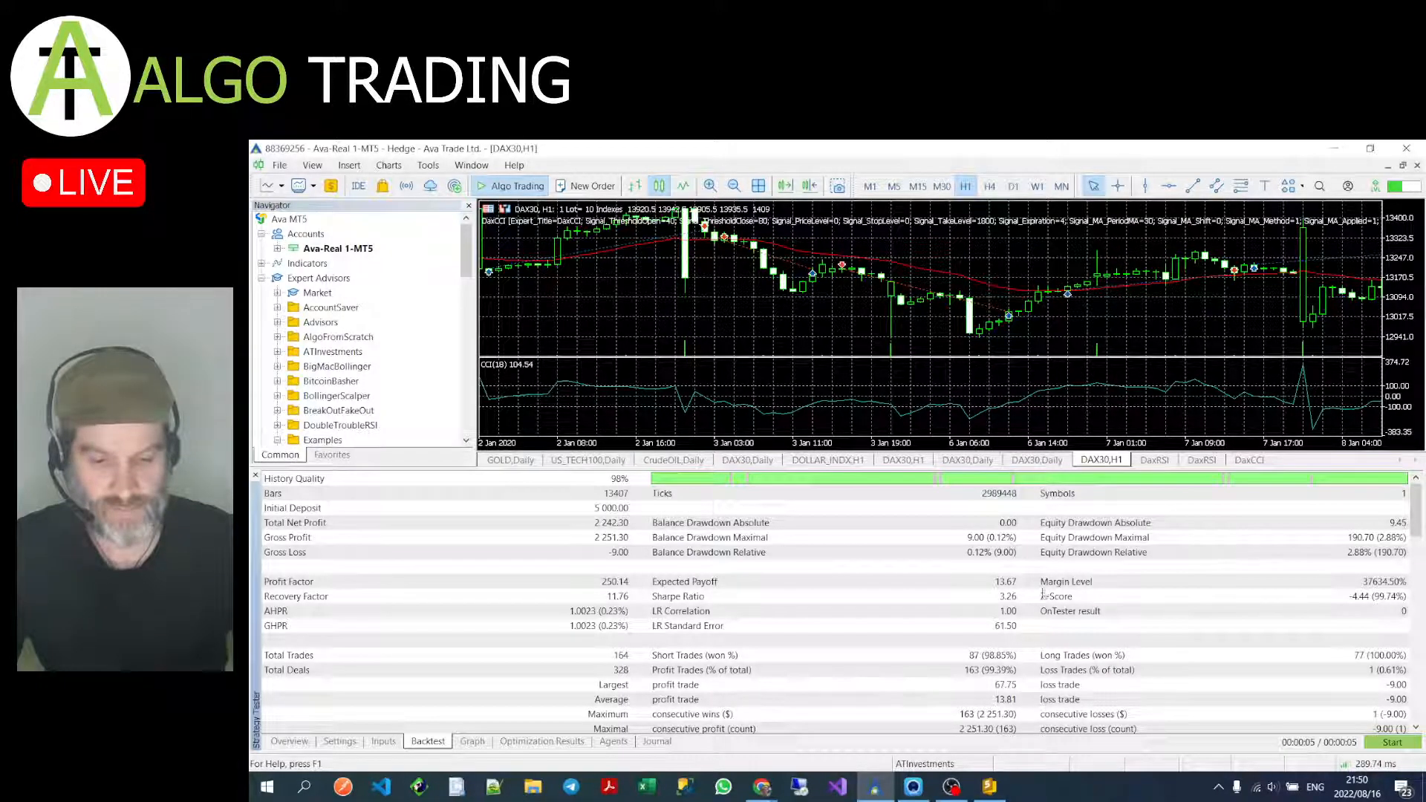
{"action": "scroll", "coordinate": [1068, 634], "scroll_direction": "down", "scroll_amount": 1}
{"action": "scroll", "coordinate": [1068, 634], "scroll_direction": "up", "scroll_amount": 1}
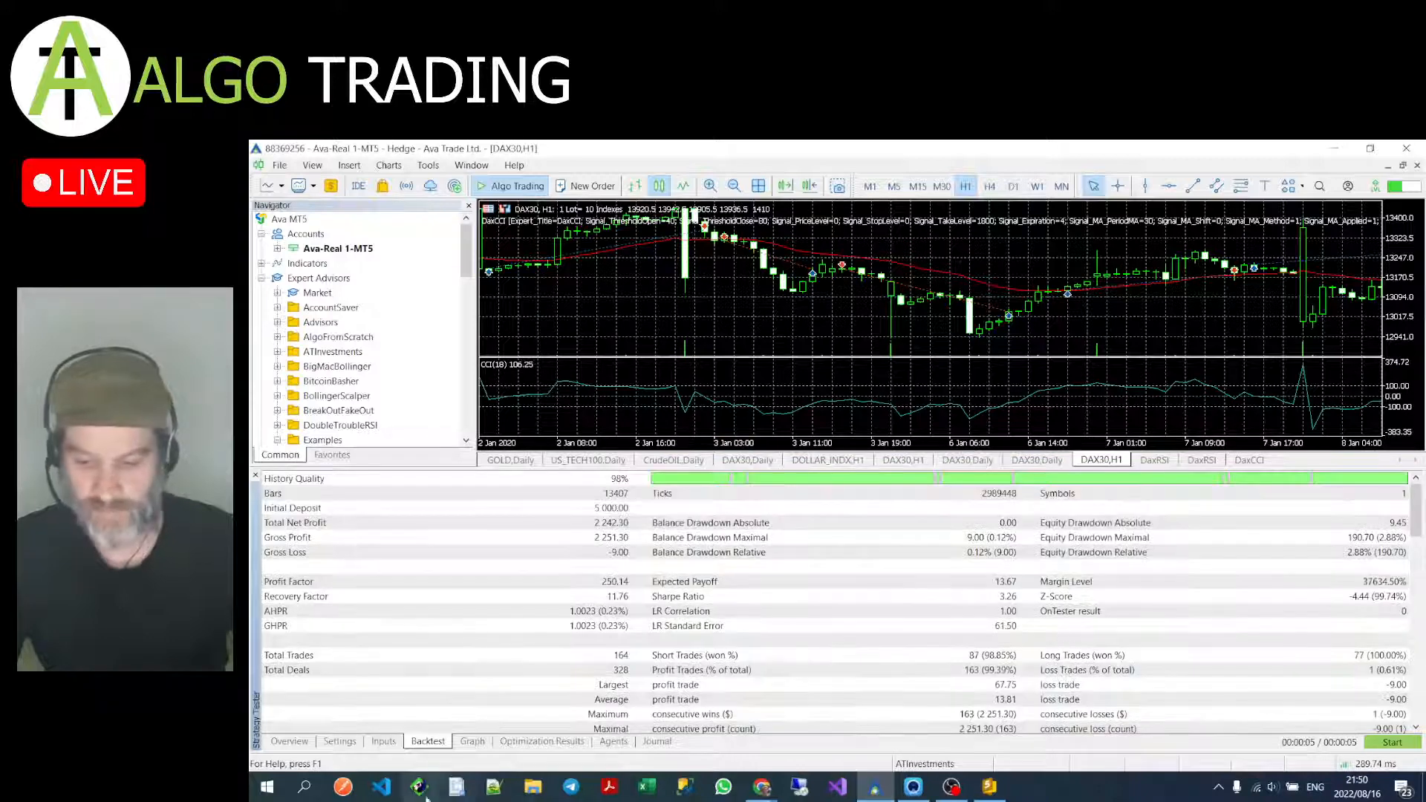
{"action": "left_click", "coordinate": [471, 743]}
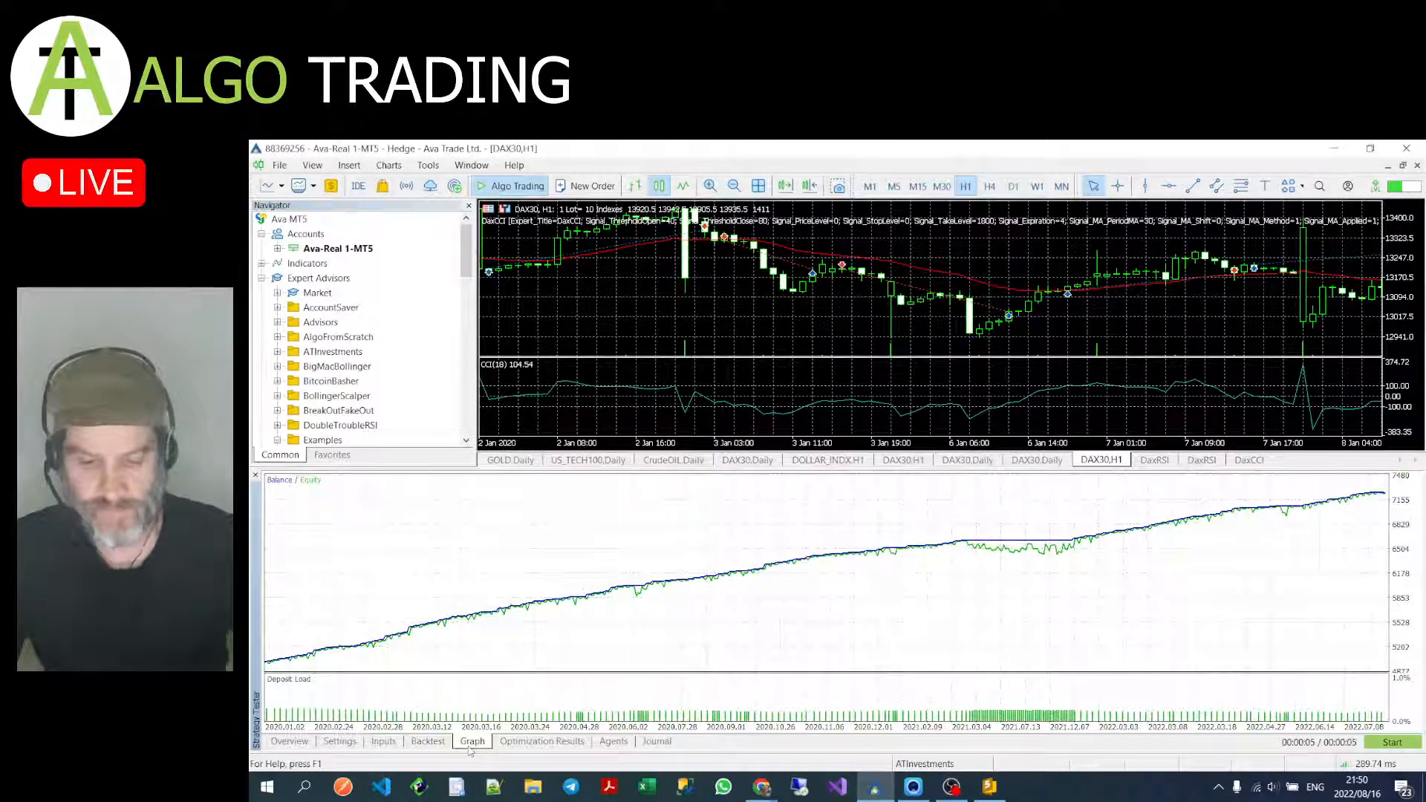
{"action": "left_click", "coordinate": [443, 744]}
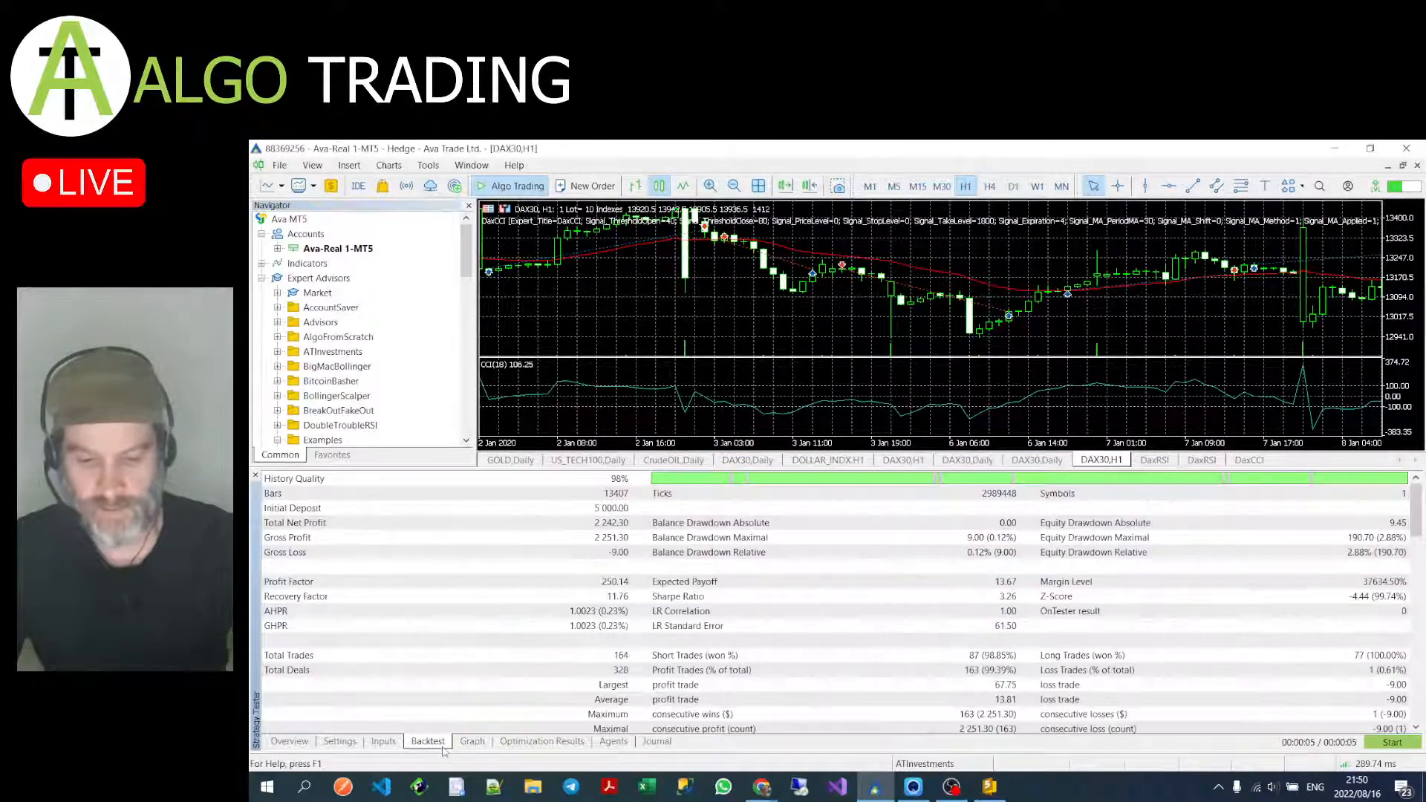
Step: Display the backtest's deals and review the individual trades back through the list and to its end
{"action": "right_click", "coordinate": [491, 648]}
{"action": "left_click", "coordinate": [565, 515]}
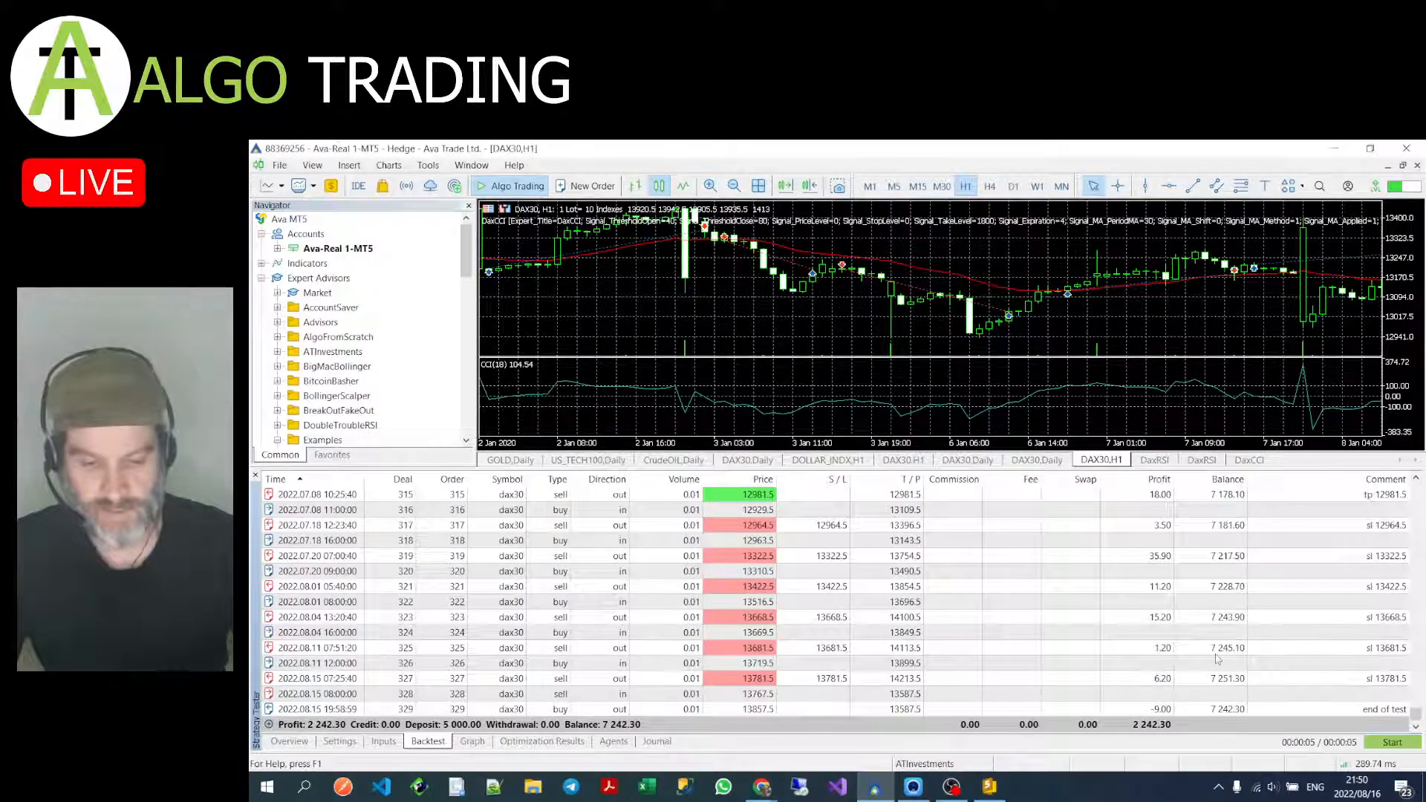
{"action": "scroll", "coordinate": [1217, 660], "scroll_direction": "up", "scroll_amount": 4}
{"action": "scroll", "coordinate": [1216, 660], "scroll_direction": "up", "scroll_amount": 6}
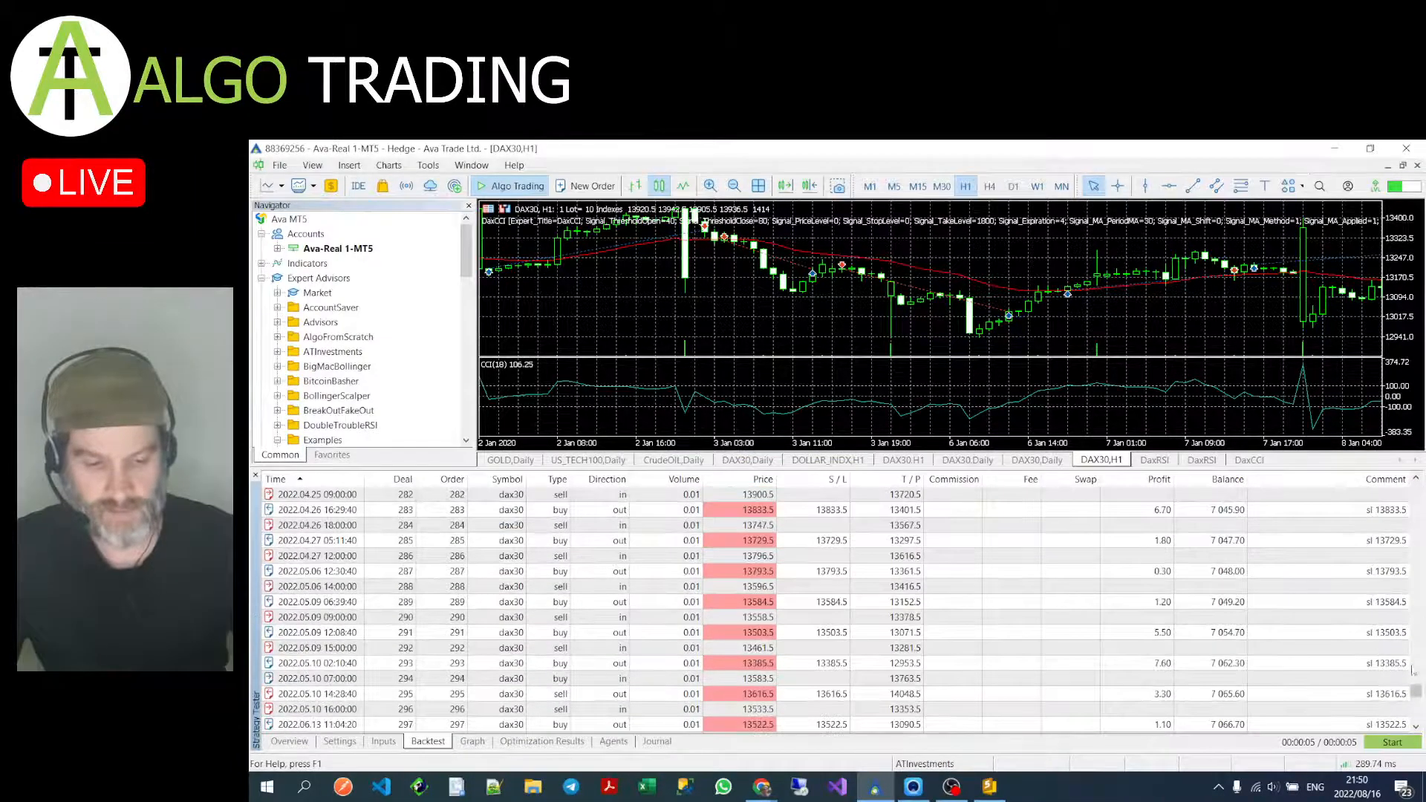
{"action": "left_click_drag", "start_coordinate": [1416, 693], "coordinate": [1416, 663]}
{"action": "left_click_drag", "start_coordinate": [1417, 652], "coordinate": [1422, 720]}
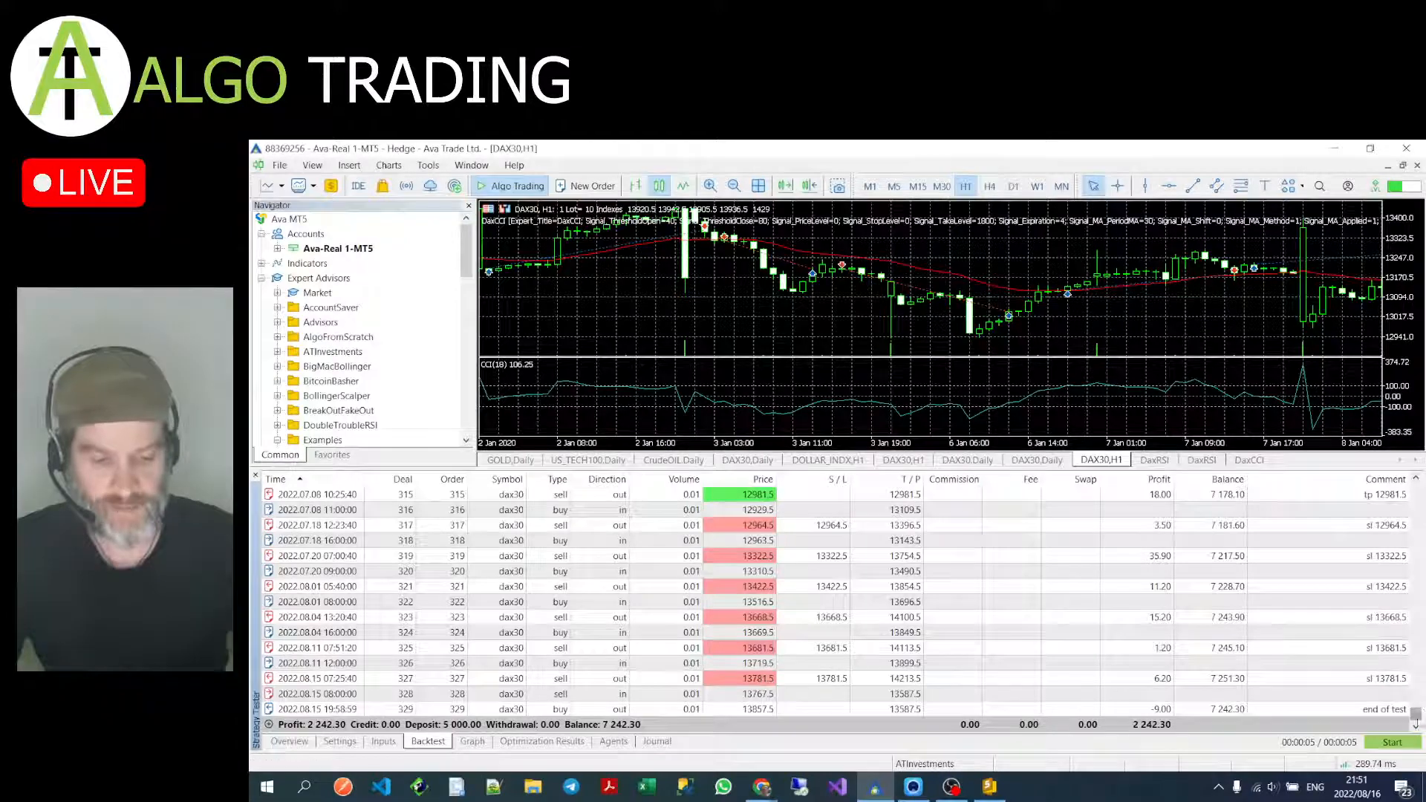
Step: Switch the backtest view from deals back to the report and review its full statistics
{"action": "left_click", "coordinate": [468, 743]}
{"action": "left_click", "coordinate": [425, 743]}
{"action": "right_click", "coordinate": [506, 632]}
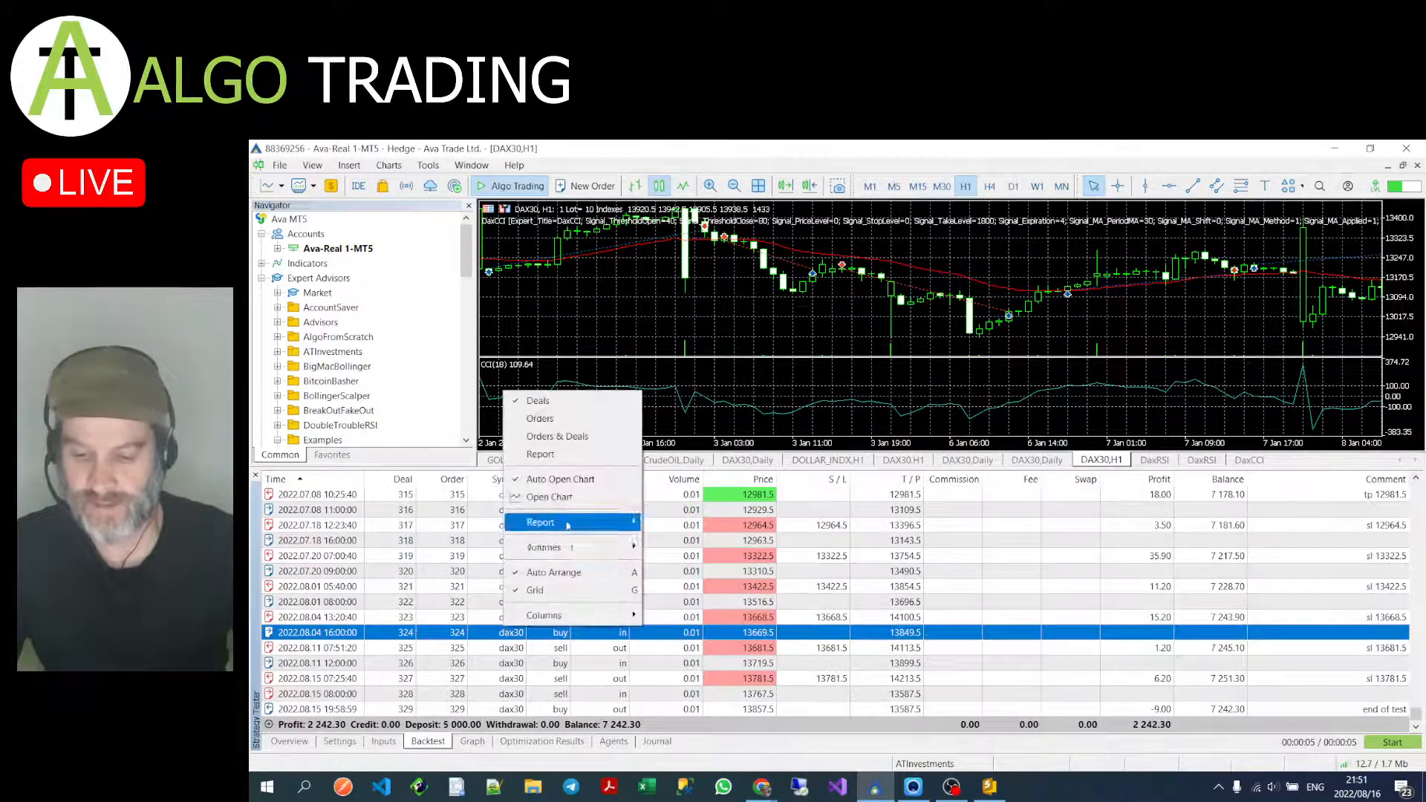
{"action": "left_click", "coordinate": [575, 454]}
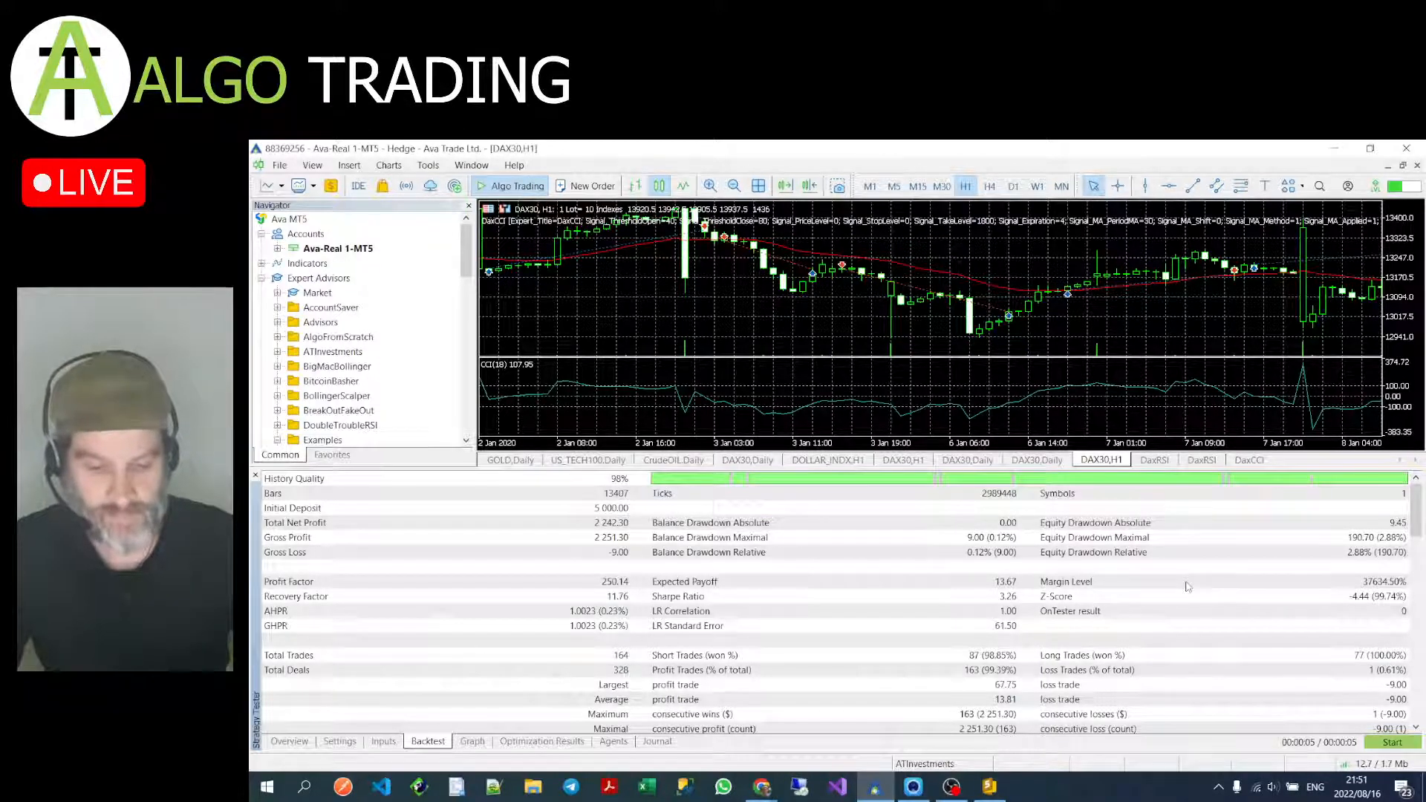
{"action": "scroll", "coordinate": [1183, 604], "scroll_direction": "down", "scroll_amount": 5}
{"action": "scroll", "coordinate": [1183, 604], "scroll_direction": "up", "scroll_amount": 5}
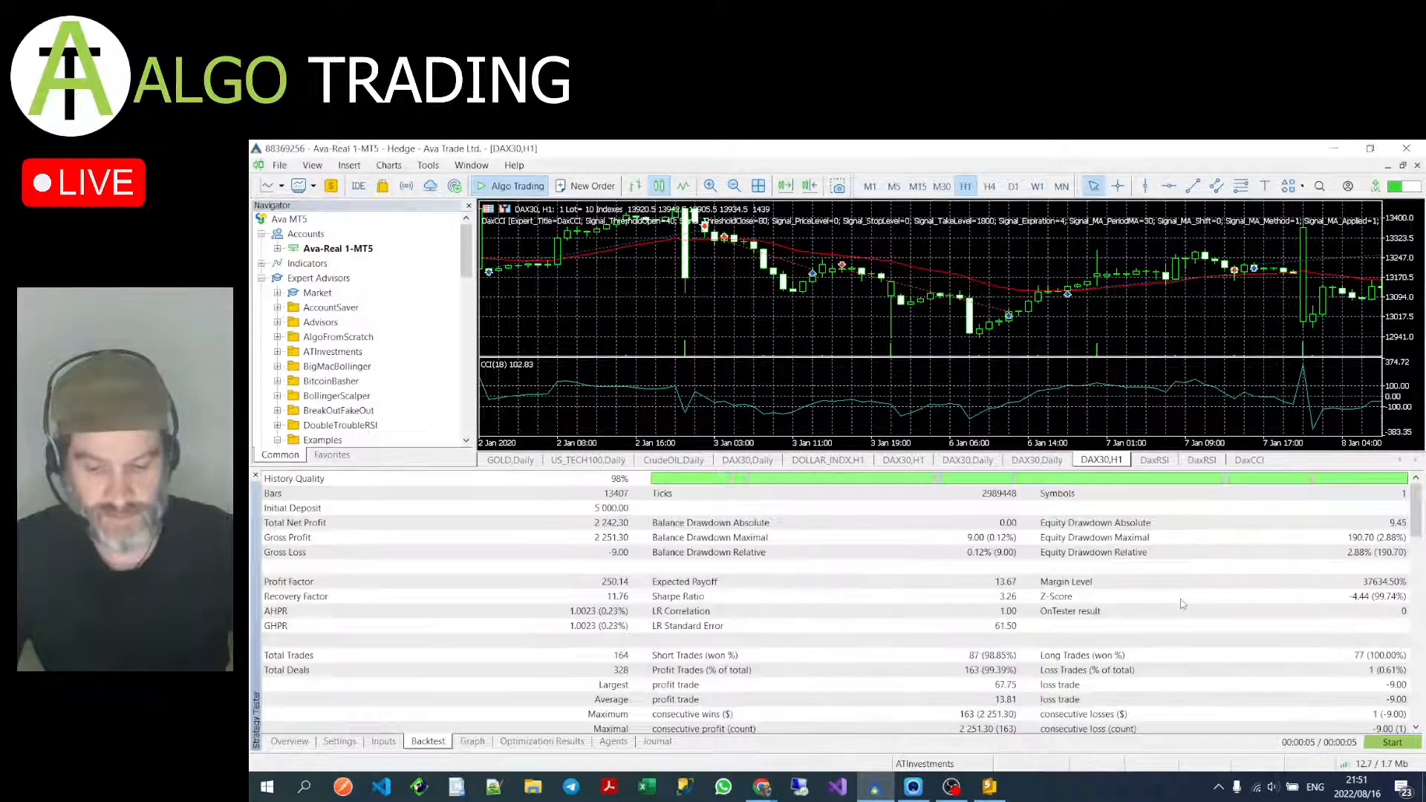
Step: Set the DAX30 test timeframe to M1 in the tester settings
{"action": "left_click", "coordinate": [384, 743]}
{"action": "left_click", "coordinate": [339, 741]}
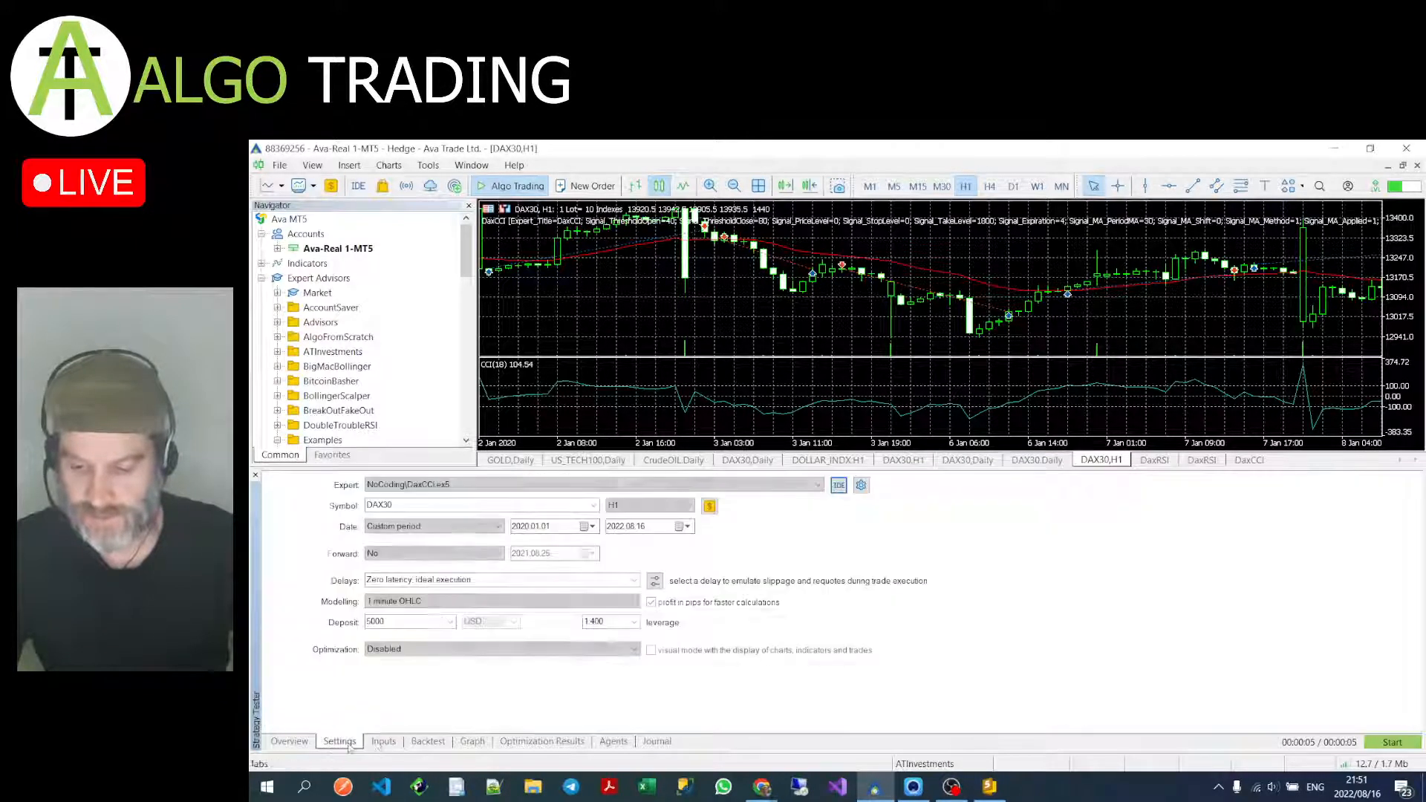
{"action": "left_click", "coordinate": [658, 508]}
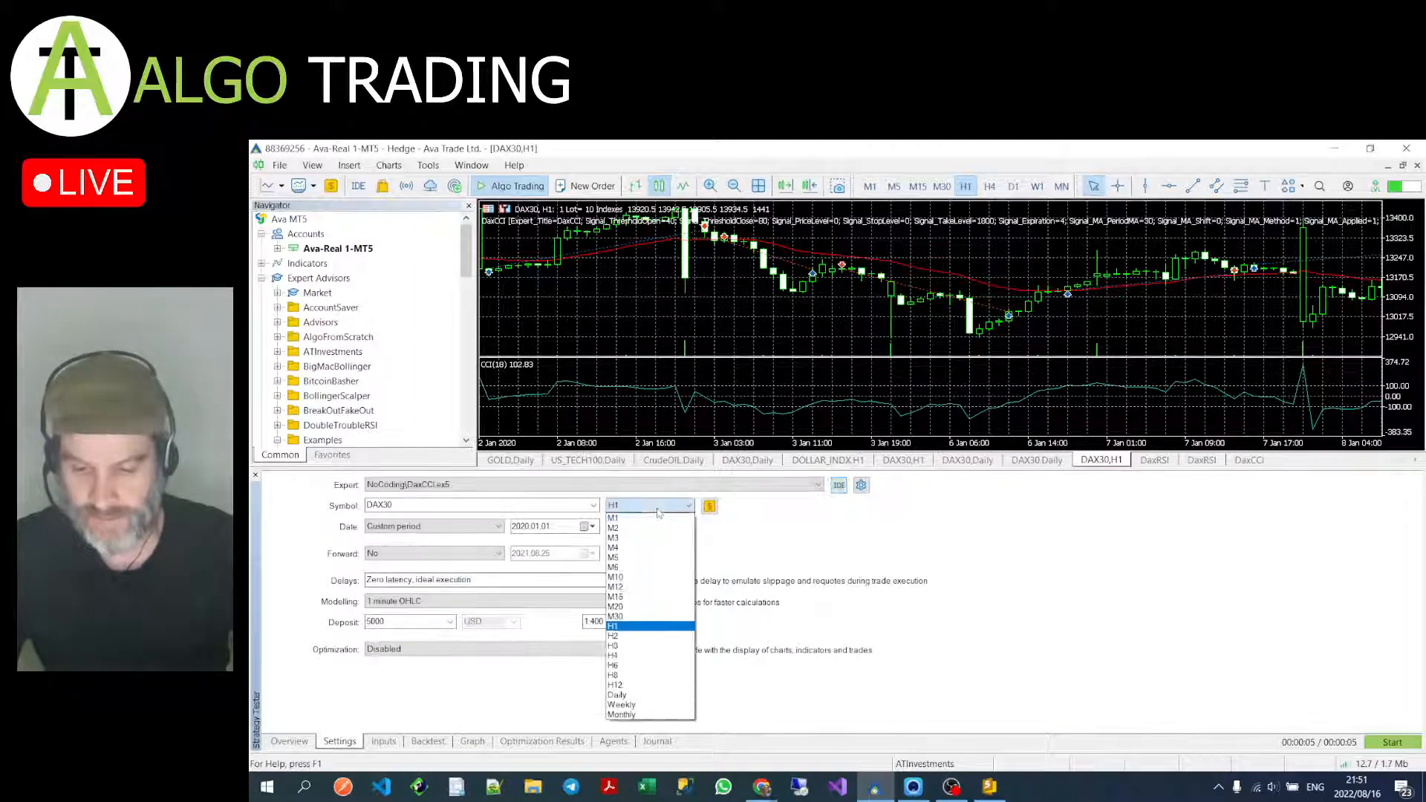
{"action": "left_click", "coordinate": [649, 520]}
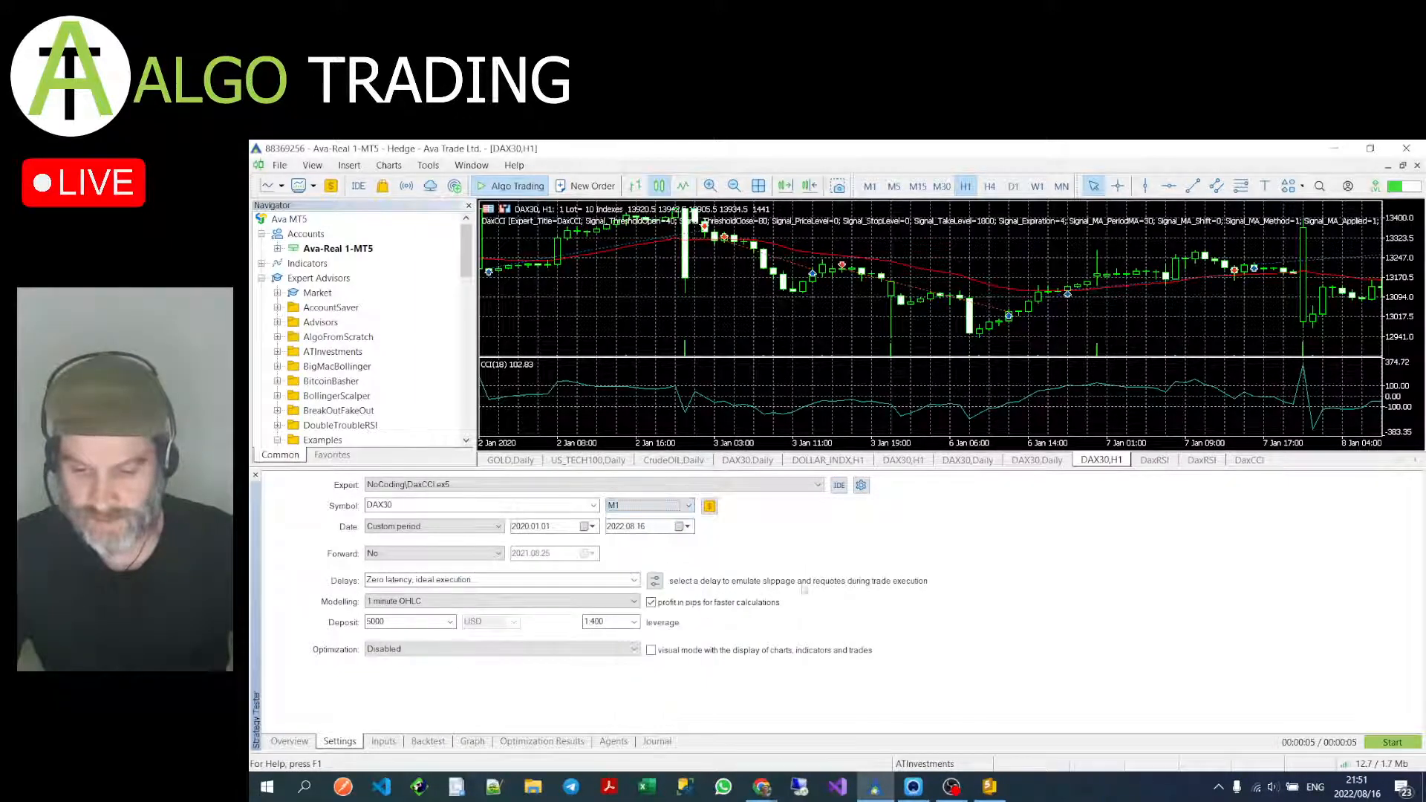
Step: Start a fast genetic based optimization of the DaxCCI expert on DAX30 M1 with the existing input ranges
{"action": "left_click", "coordinate": [407, 651]}
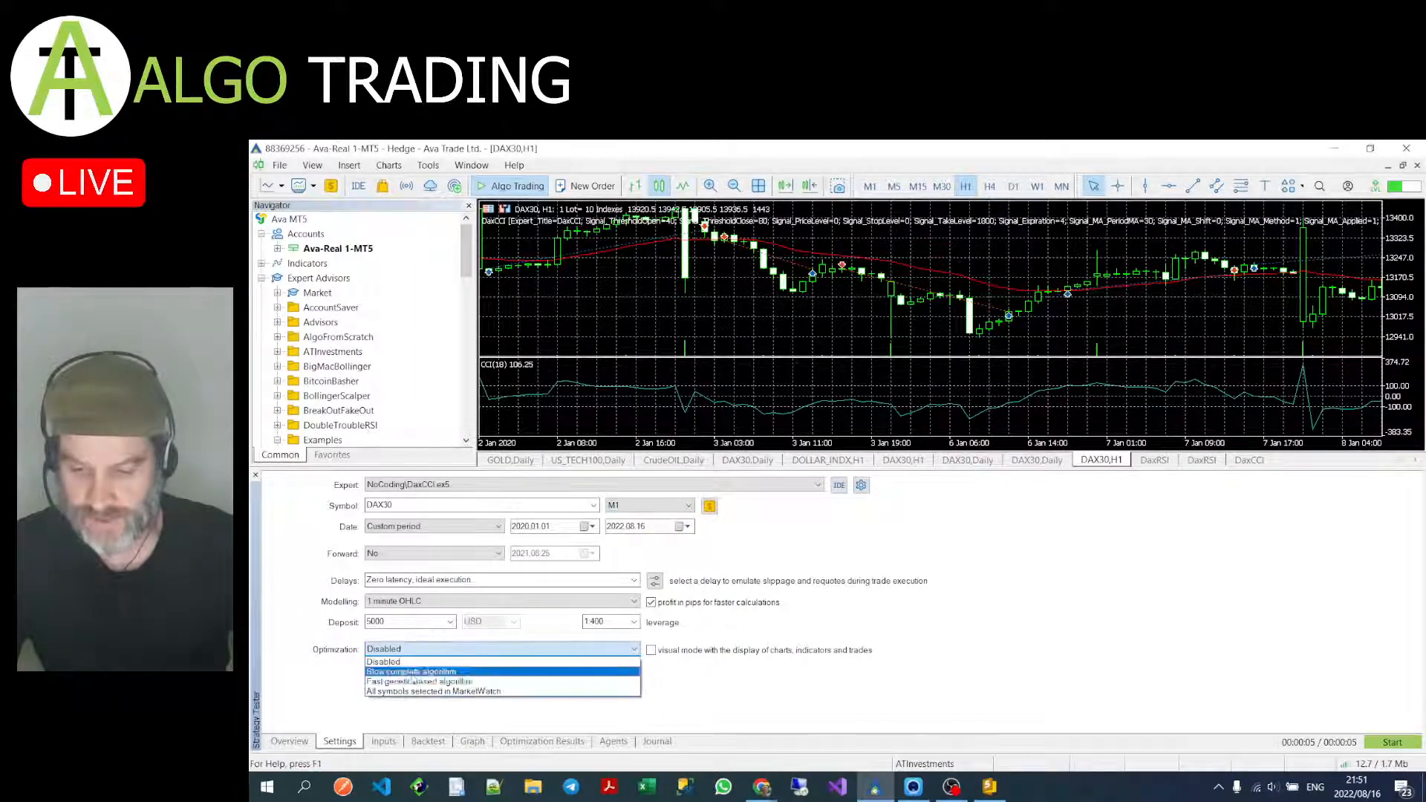
{"action": "left_click", "coordinate": [415, 681]}
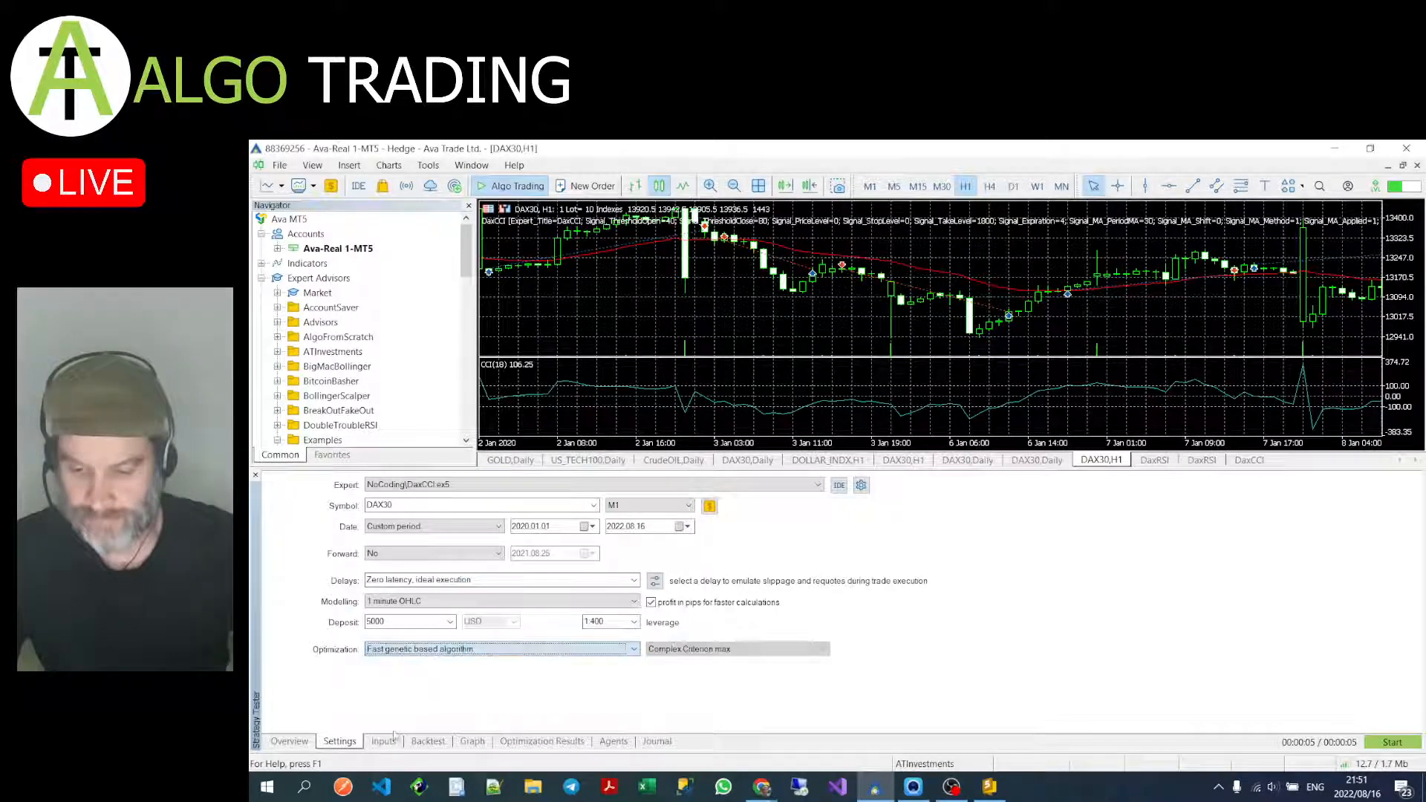
{"action": "left_click", "coordinate": [383, 742]}
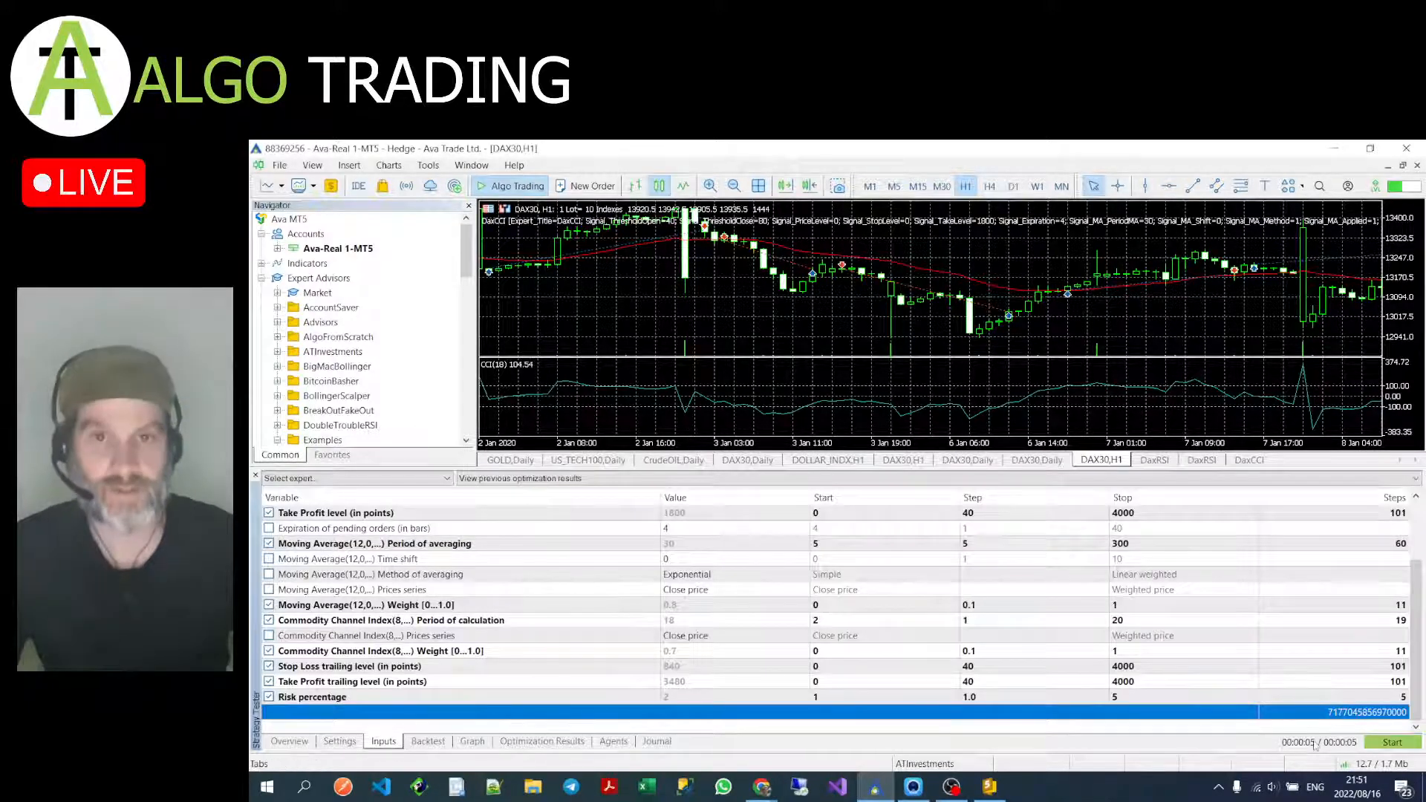
{"action": "left_click", "coordinate": [1392, 744]}
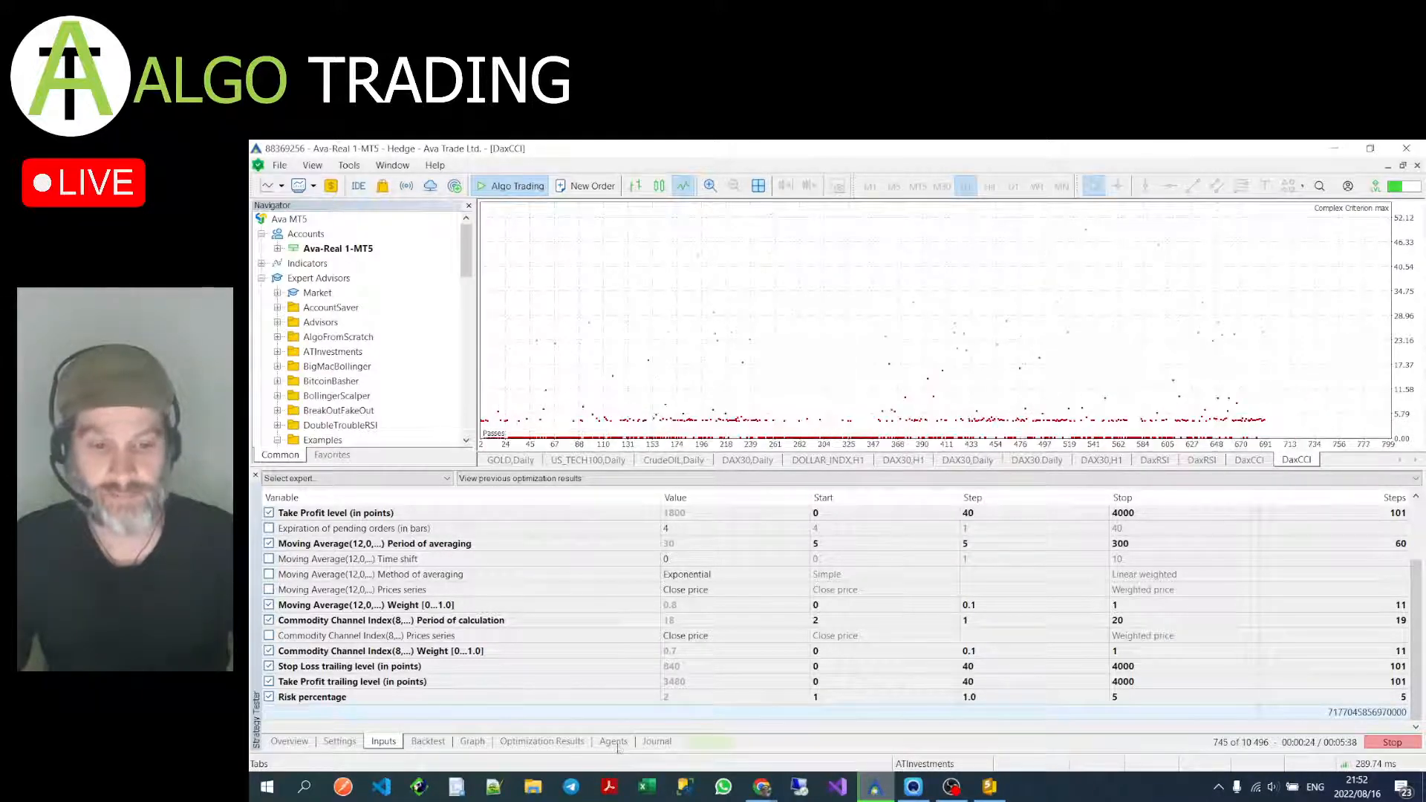
Step: Check the running optimization's testing agents and its incoming pass results
{"action": "left_click", "coordinate": [614, 746]}
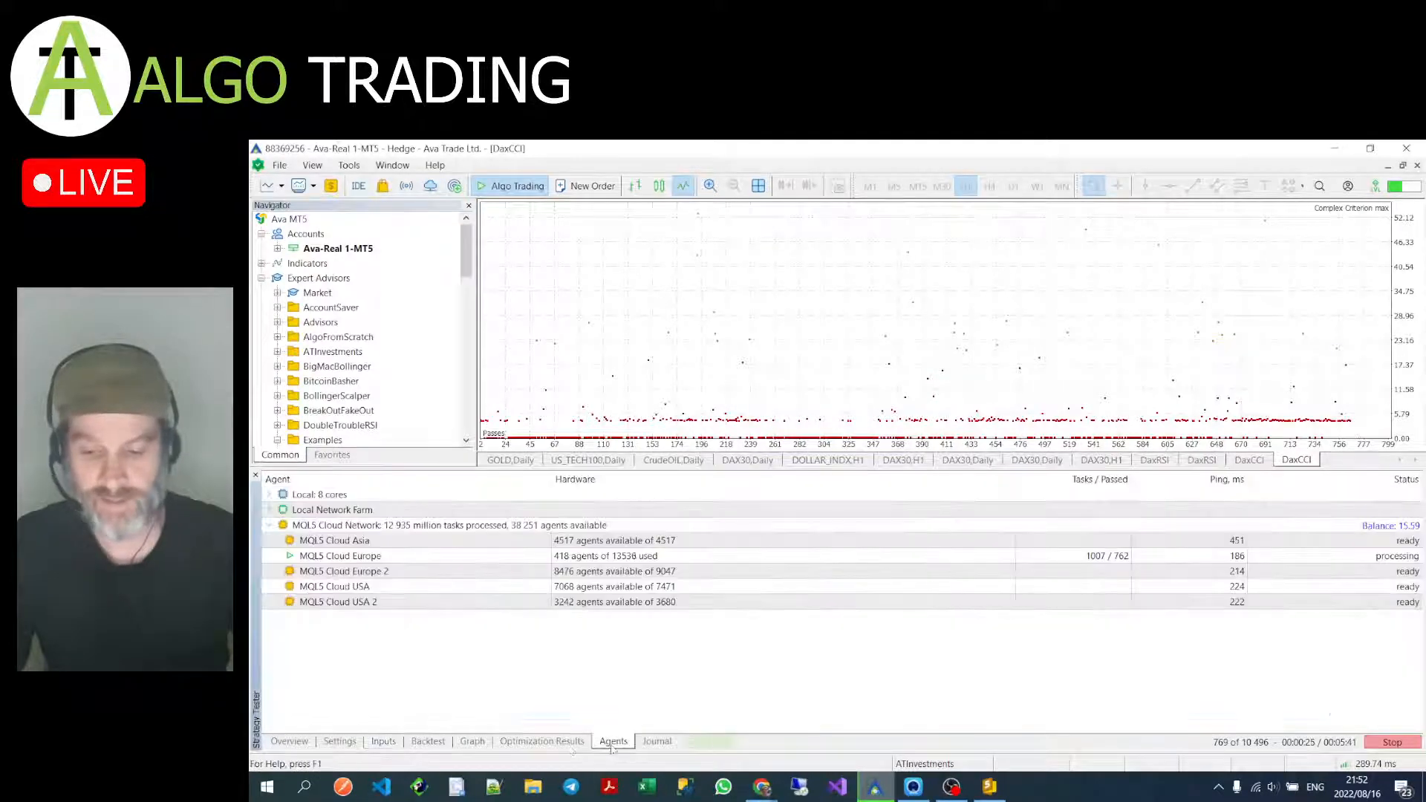
{"action": "left_click", "coordinate": [569, 746]}
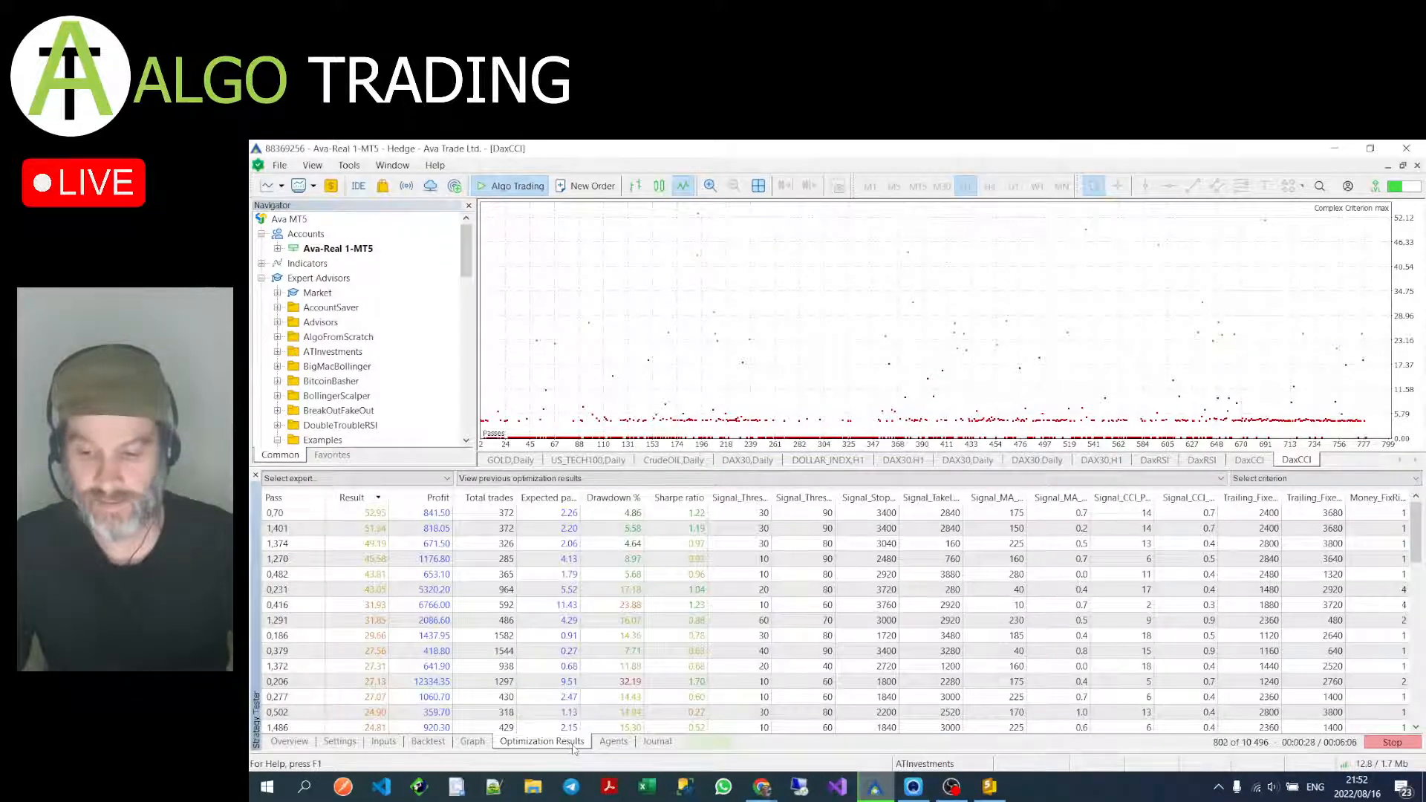
{"action": "left_click", "coordinate": [615, 741]}
{"action": "left_click", "coordinate": [542, 741]}
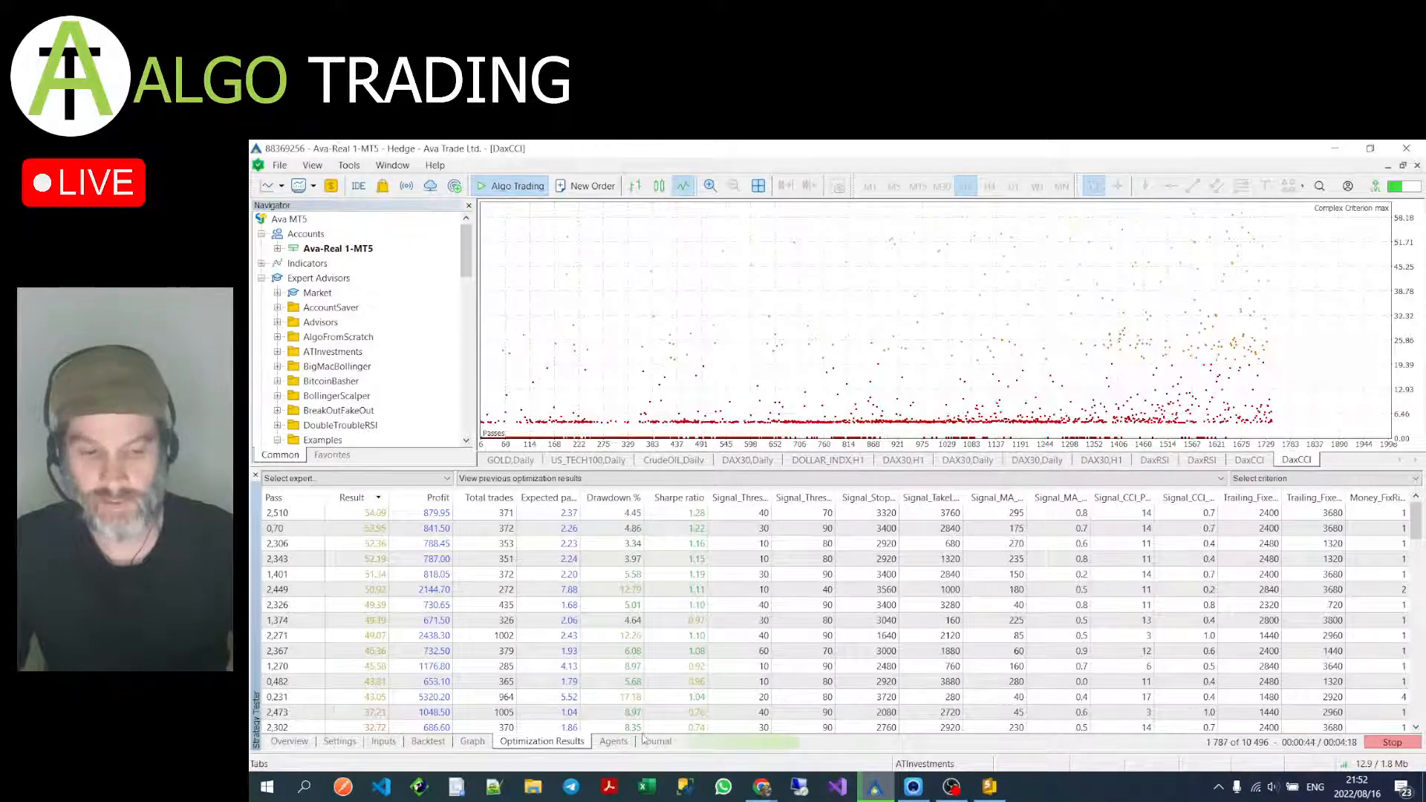
{"action": "left_click", "coordinate": [609, 741]}
{"action": "left_click", "coordinate": [542, 742]}
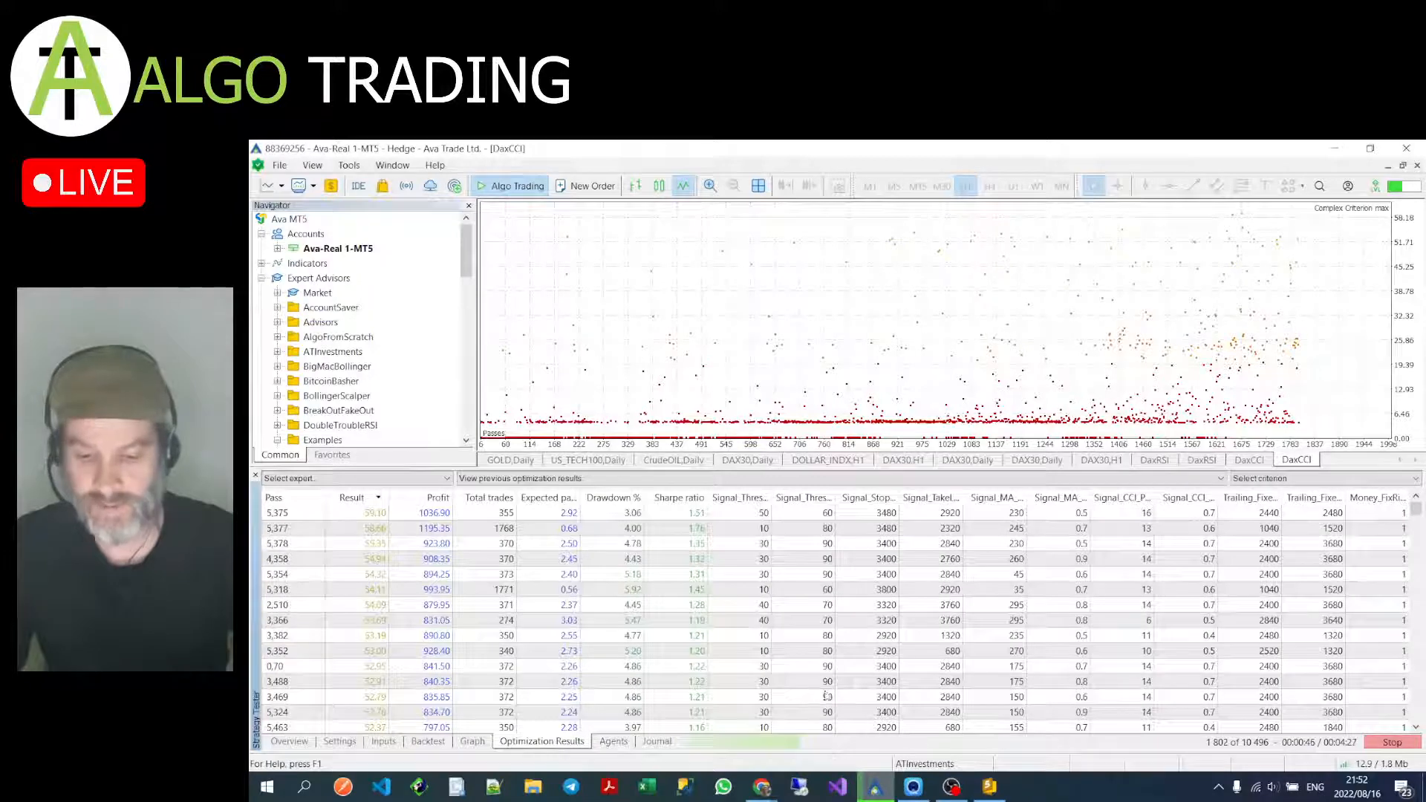
Step: Show the GOLD daily chart in a taller chart area, without its one-click trading panel and zoomed out to earlier months
{"action": "left_click", "coordinate": [501, 463]}
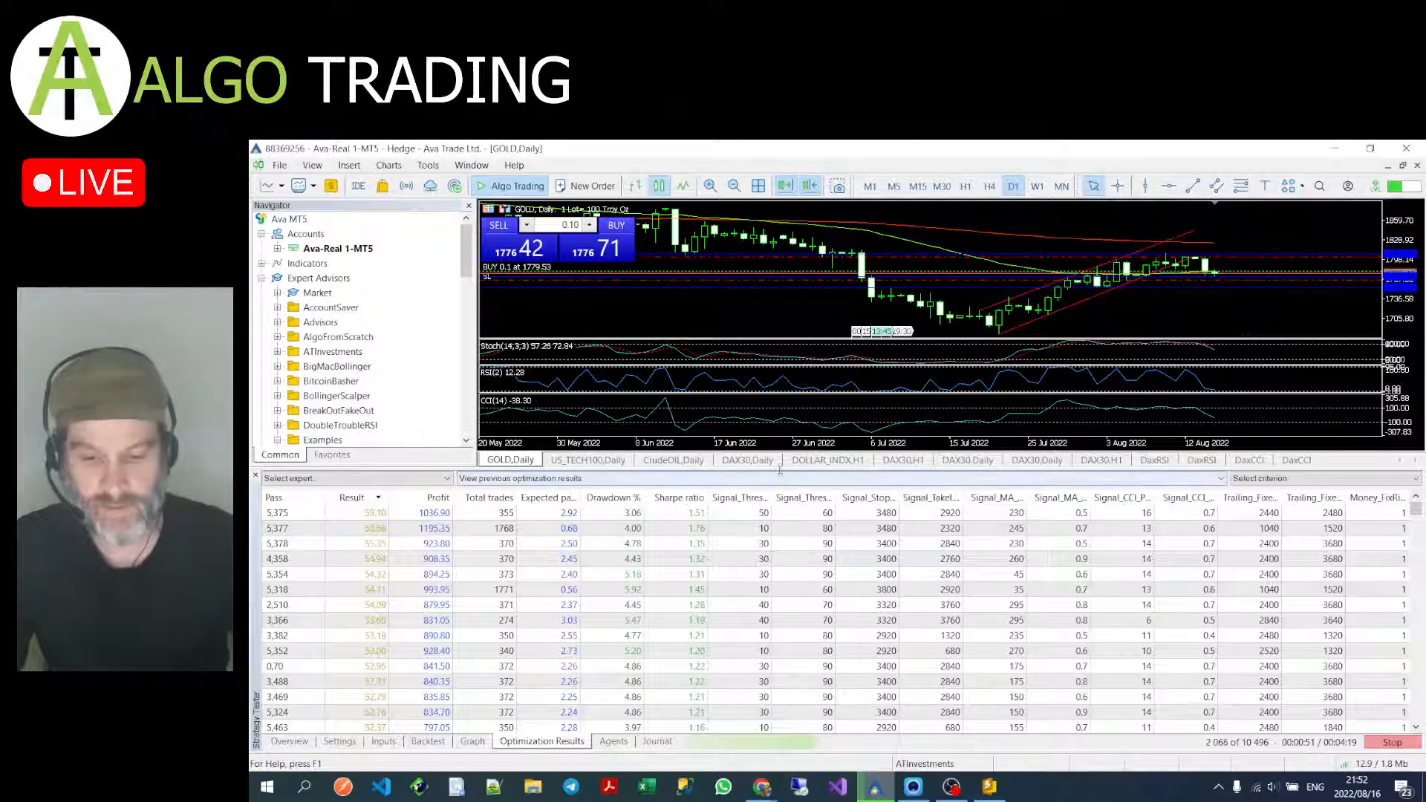
{"action": "left_click_drag", "start_coordinate": [775, 476], "coordinate": [884, 601]}
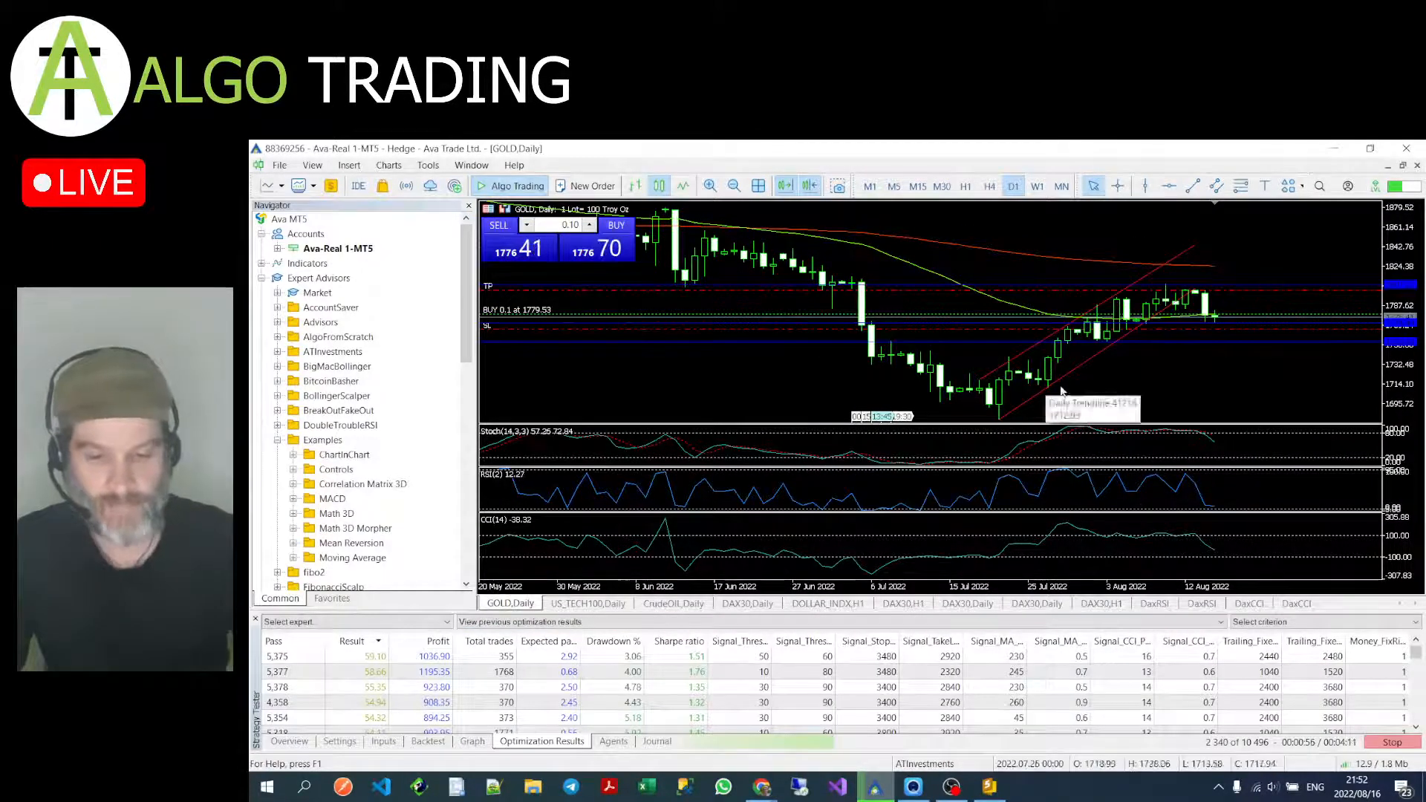
{"action": "left_click", "coordinate": [504, 209]}
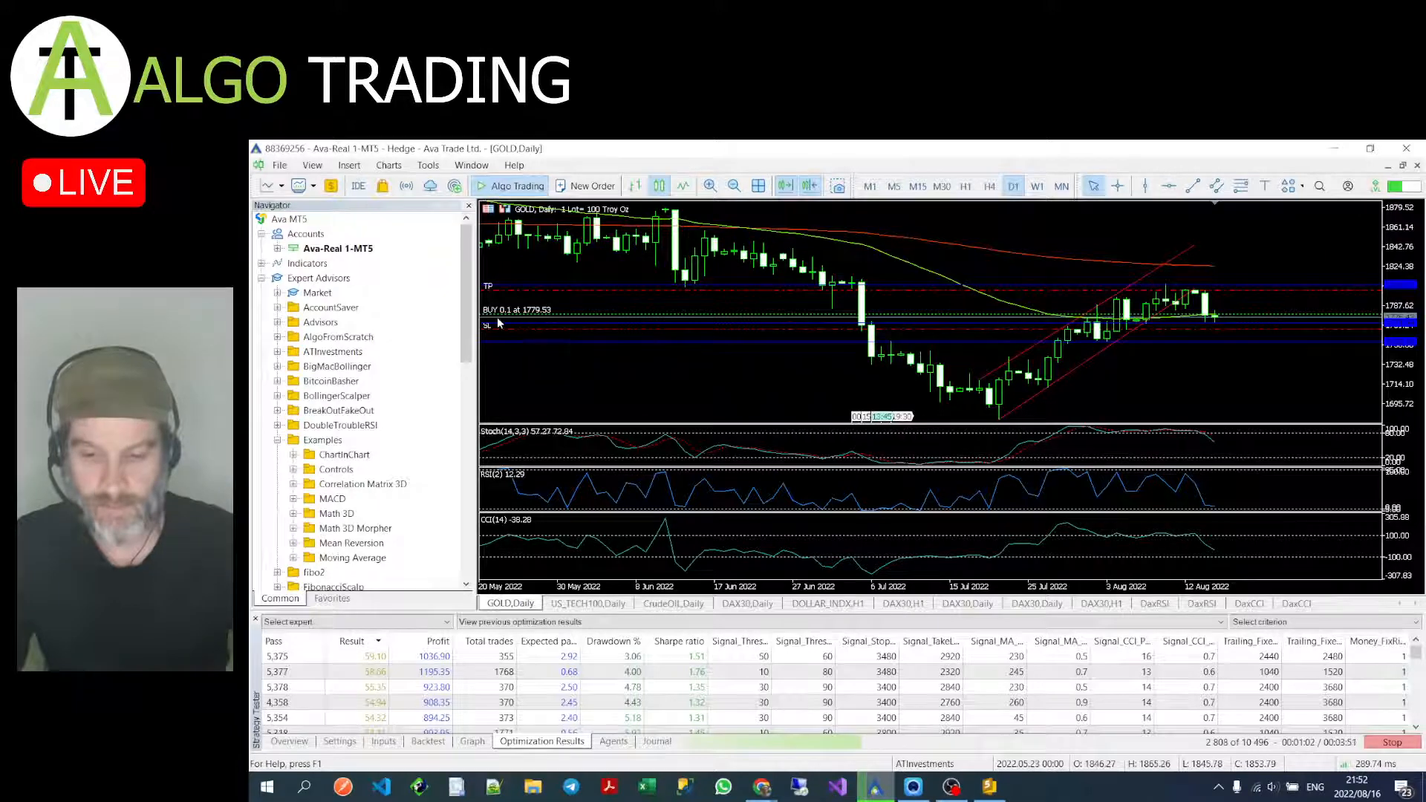
{"action": "left_click_drag", "start_coordinate": [1042, 306], "coordinate": [1120, 311]}
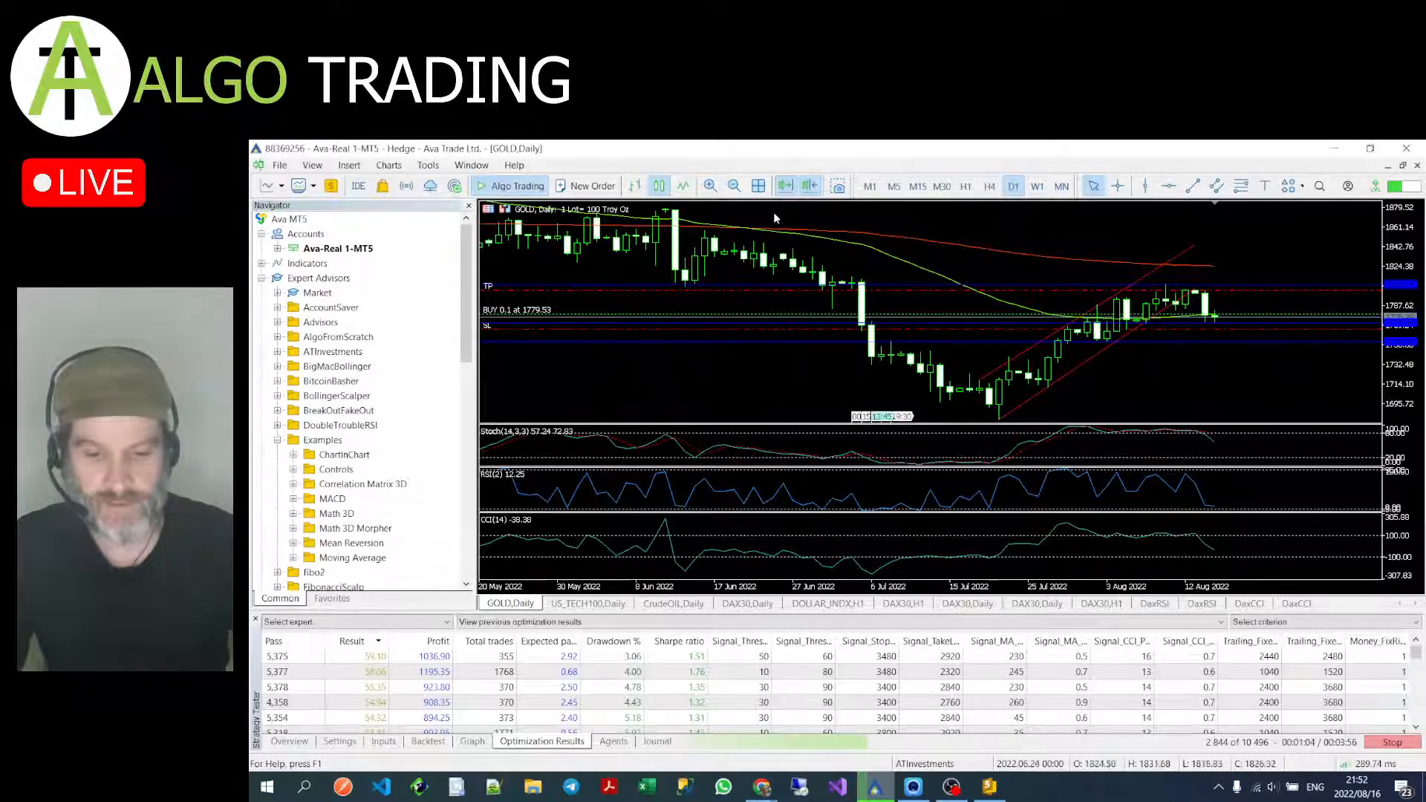
{"action": "left_click", "coordinate": [711, 187]}
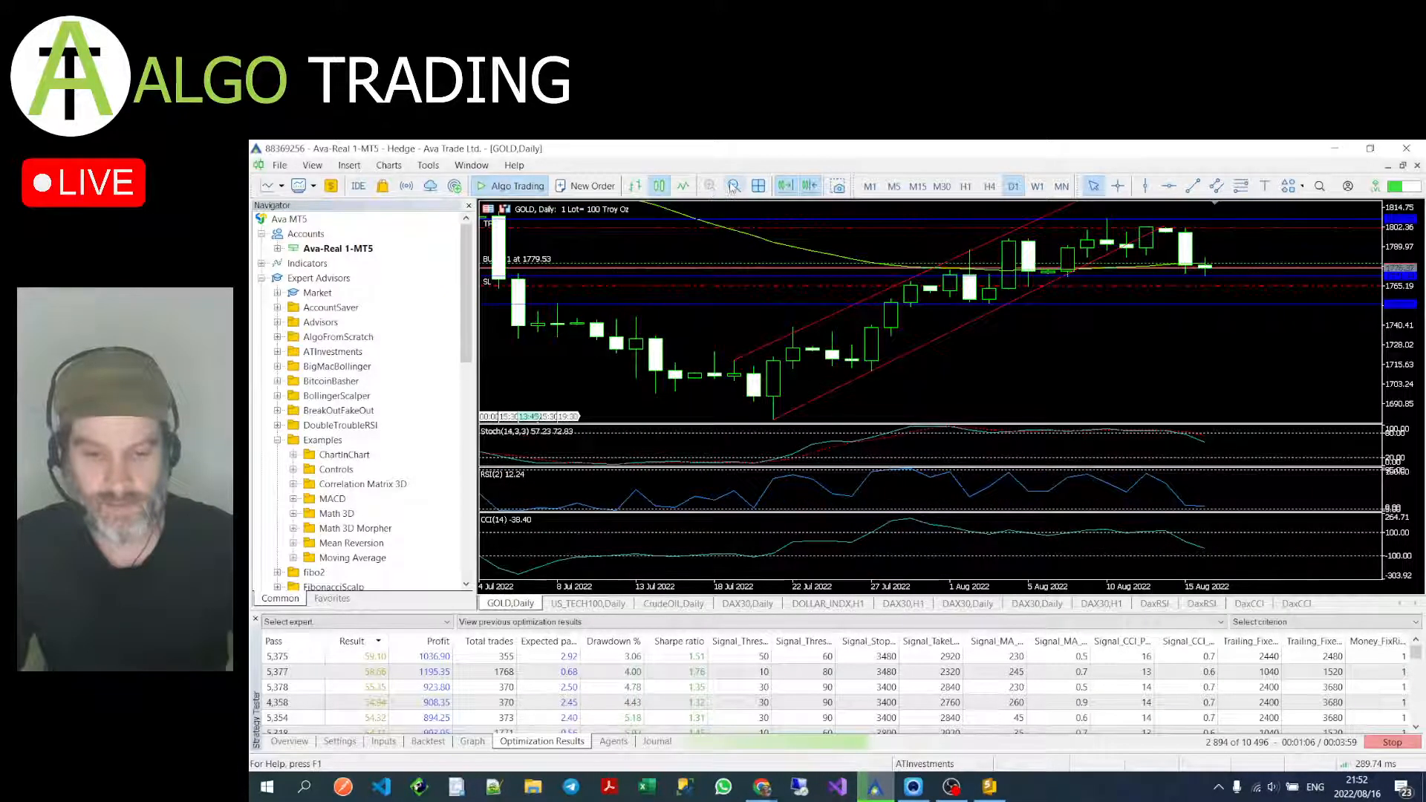
{"action": "left_click", "coordinate": [734, 186]}
{"action": "left_click", "coordinate": [734, 186]}
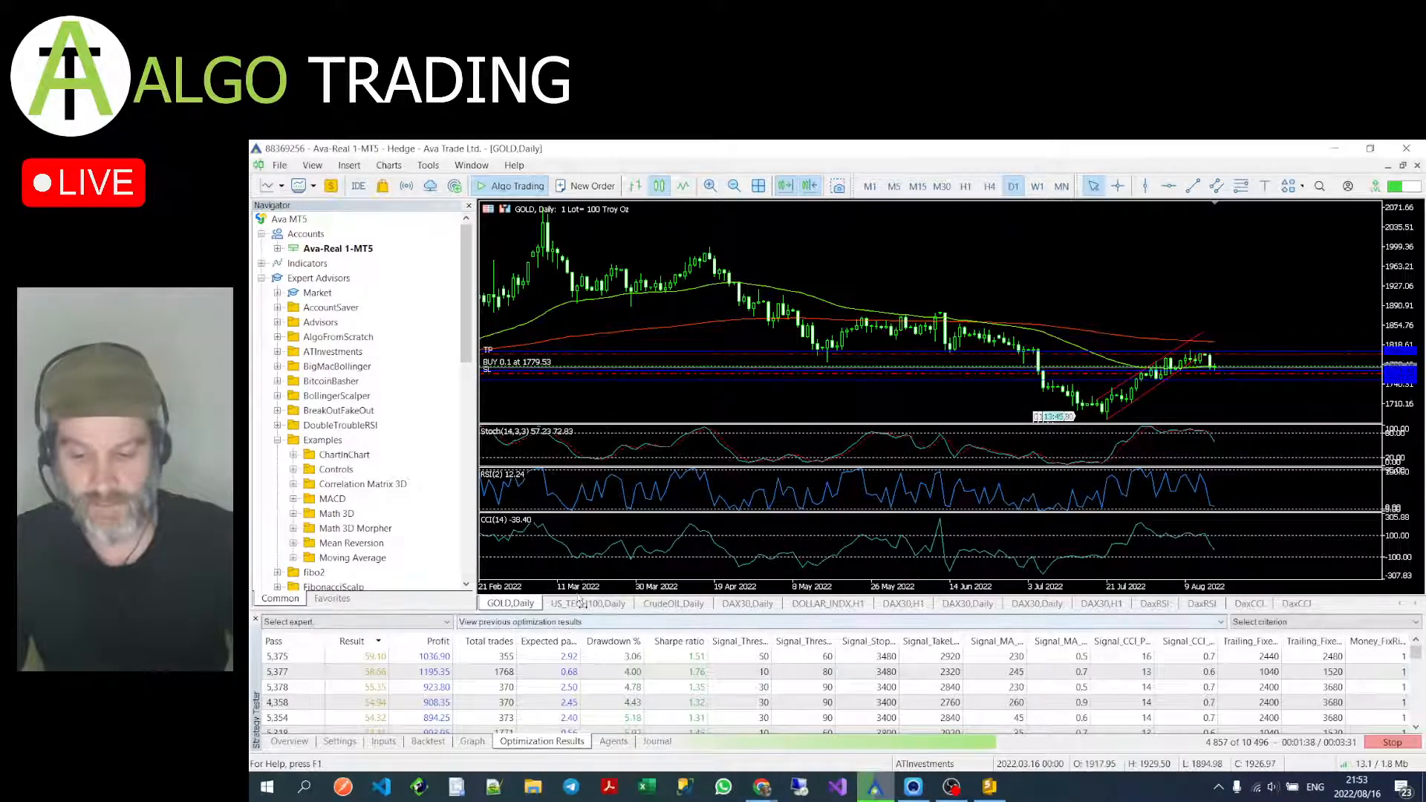
Step: Review the US_TECH100, CrudeOIL and DAX30 daily charts with their trend lines and oscillators
{"action": "left_click", "coordinate": [607, 605]}
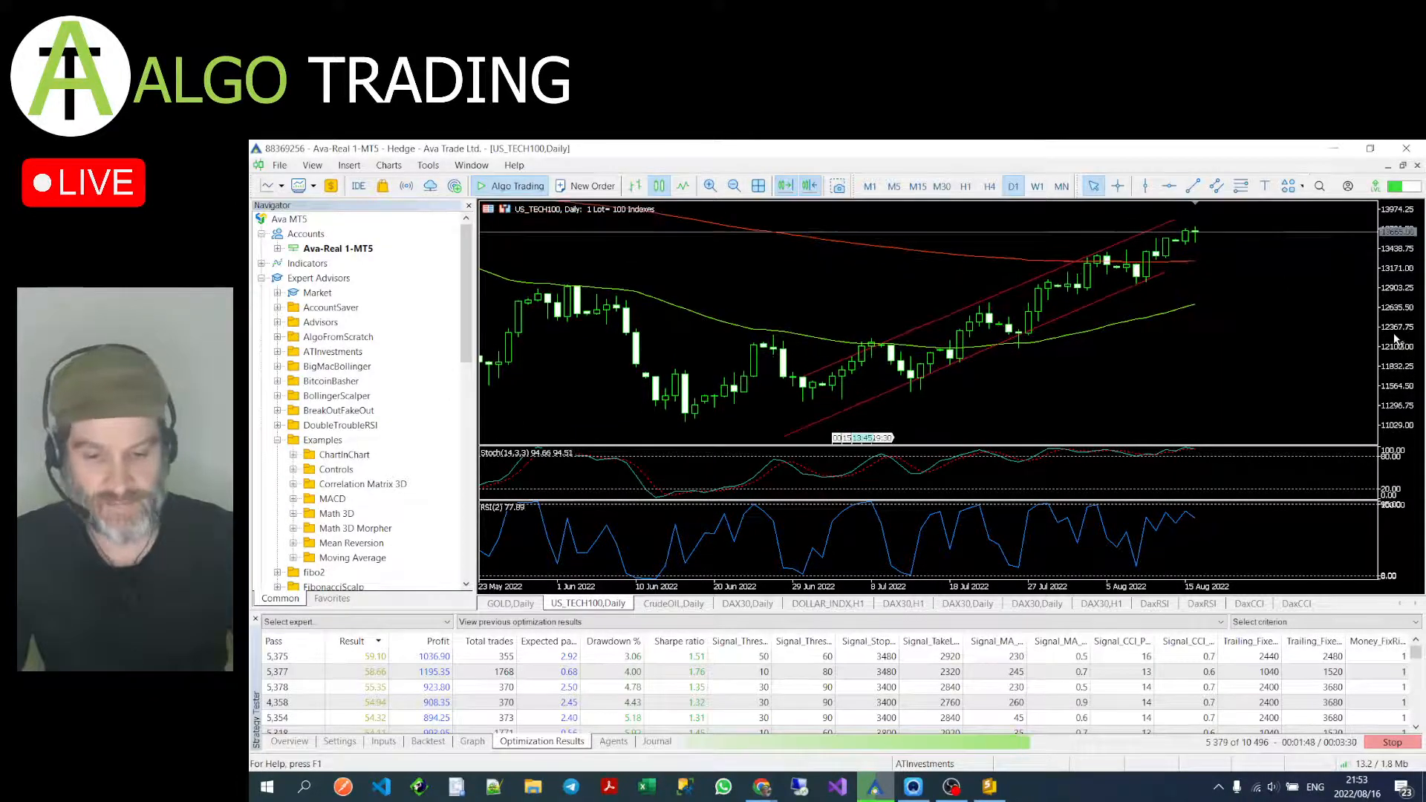
{"action": "left_click", "coordinate": [697, 603]}
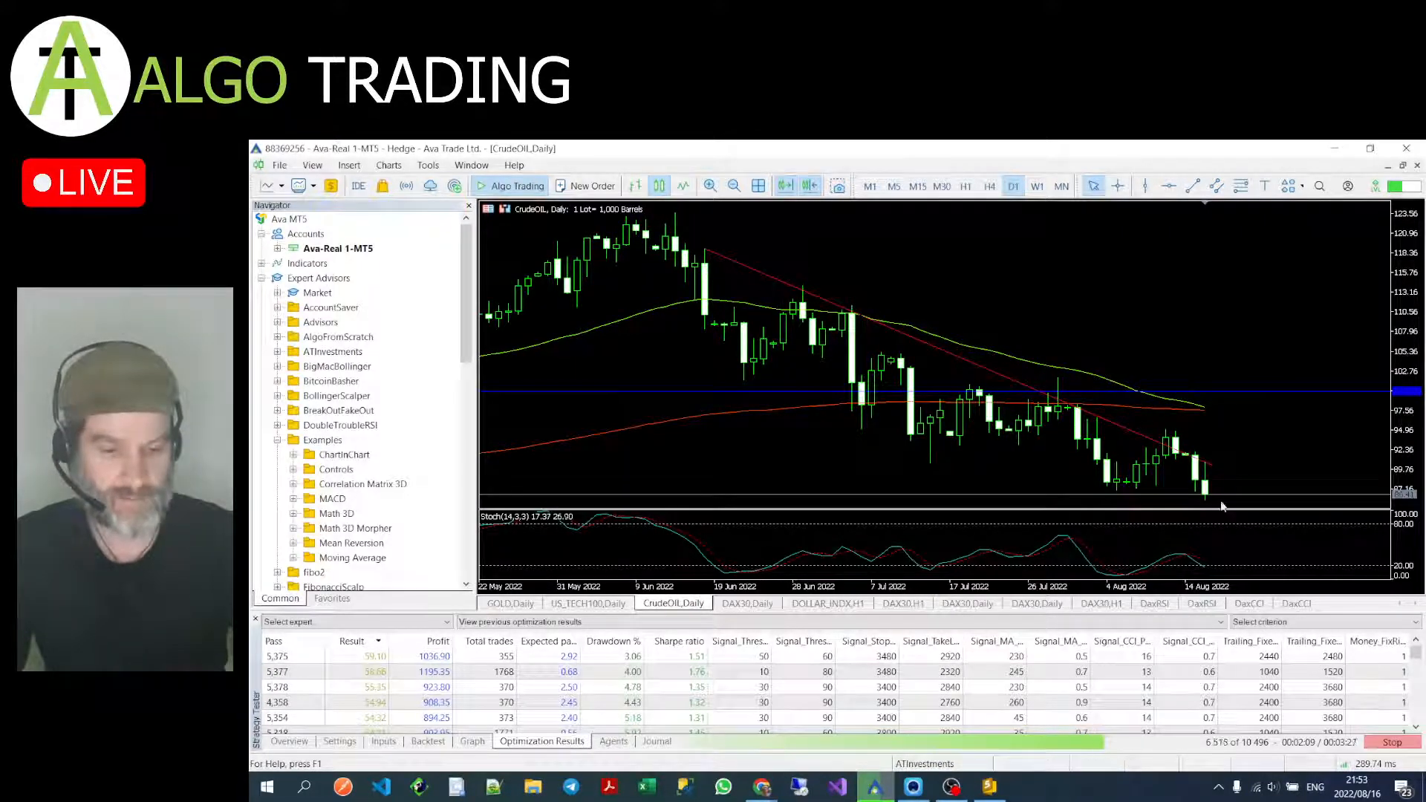
{"action": "left_click_drag", "start_coordinate": [1411, 442], "coordinate": [1413, 372]}
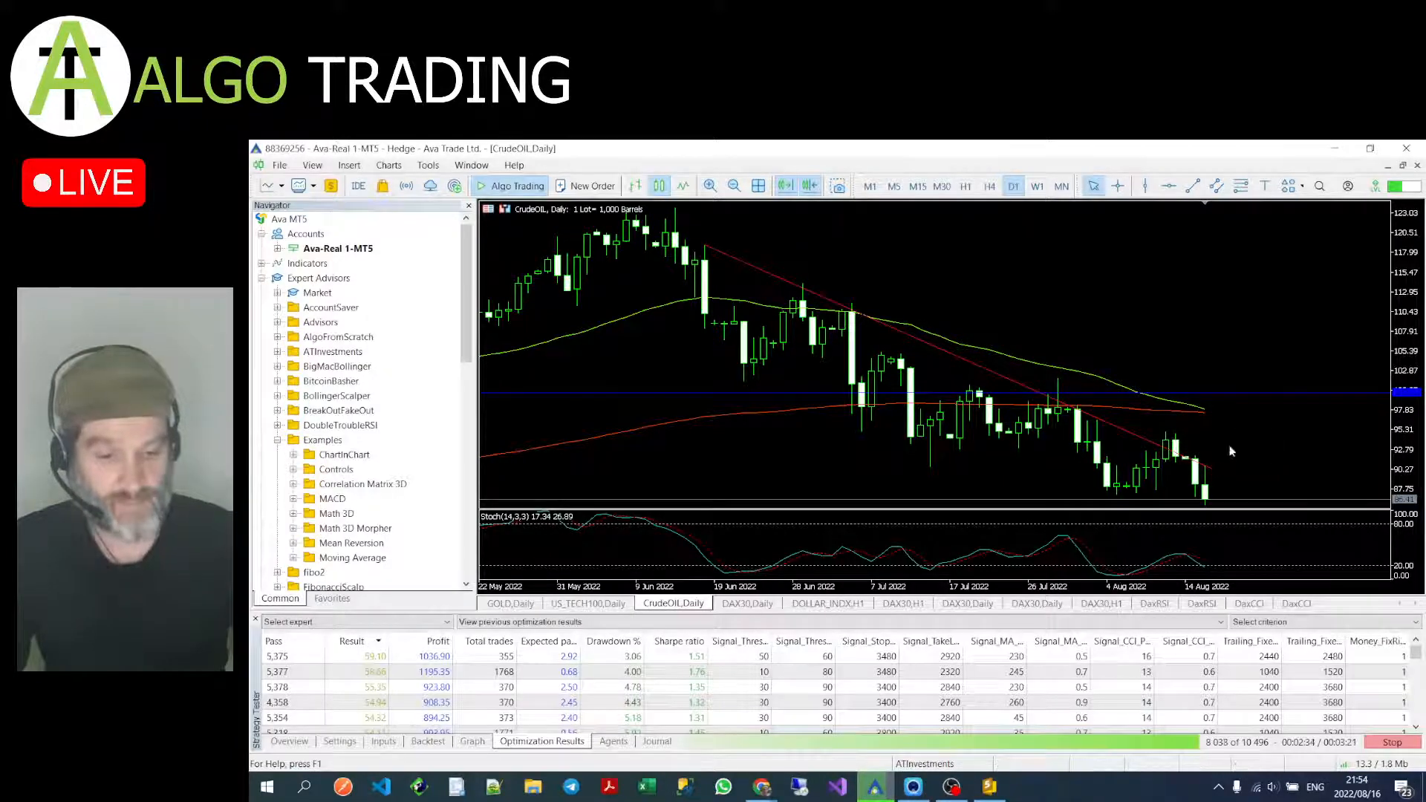
{"action": "mouse_move", "coordinate": [1417, 308]}
{"action": "left_mouse_down"}
{"action": "mouse_move", "coordinate": [1413, 349]}
{"action": "mouse_move", "coordinate": [1417, 306]}
{"action": "left_mouse_up"}
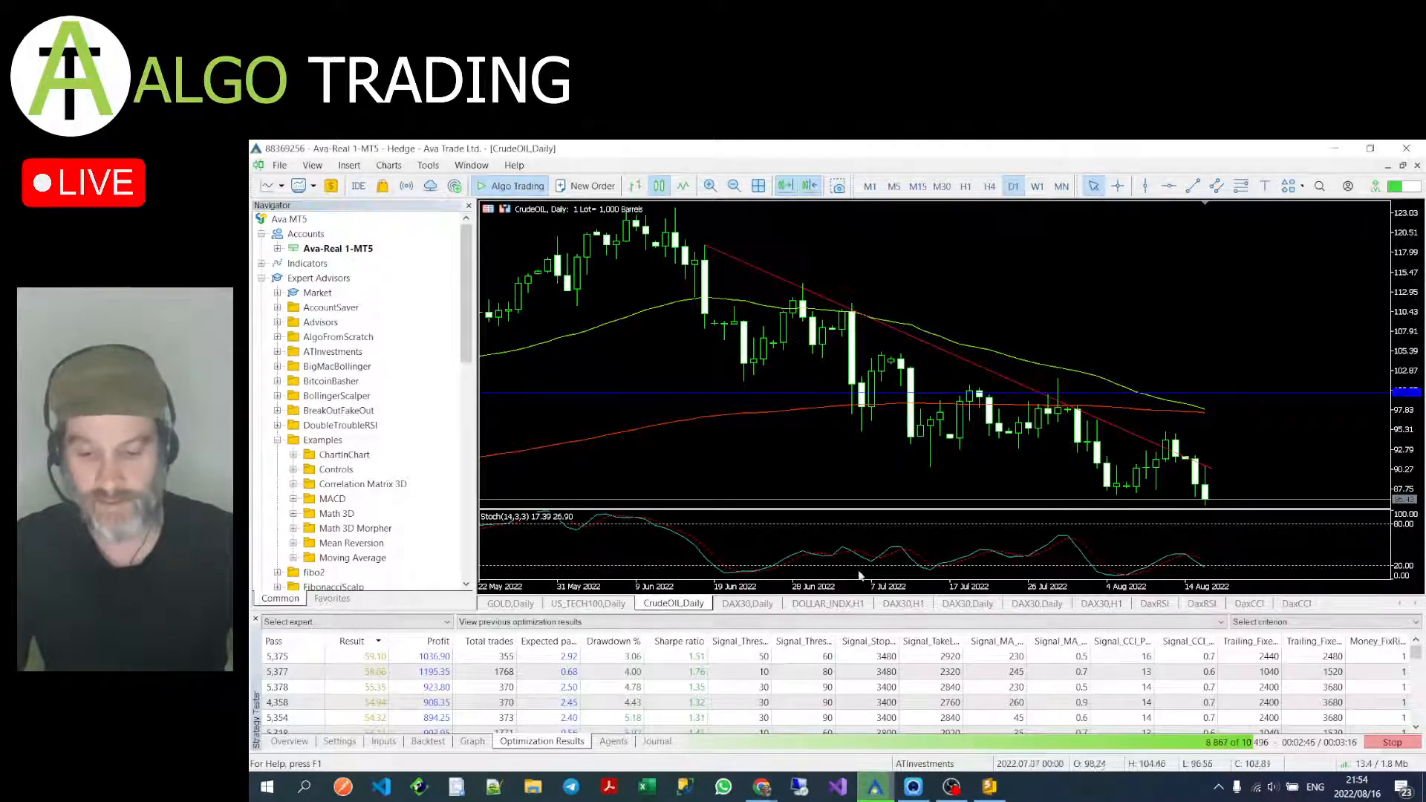
{"action": "left_click", "coordinate": [747, 604]}
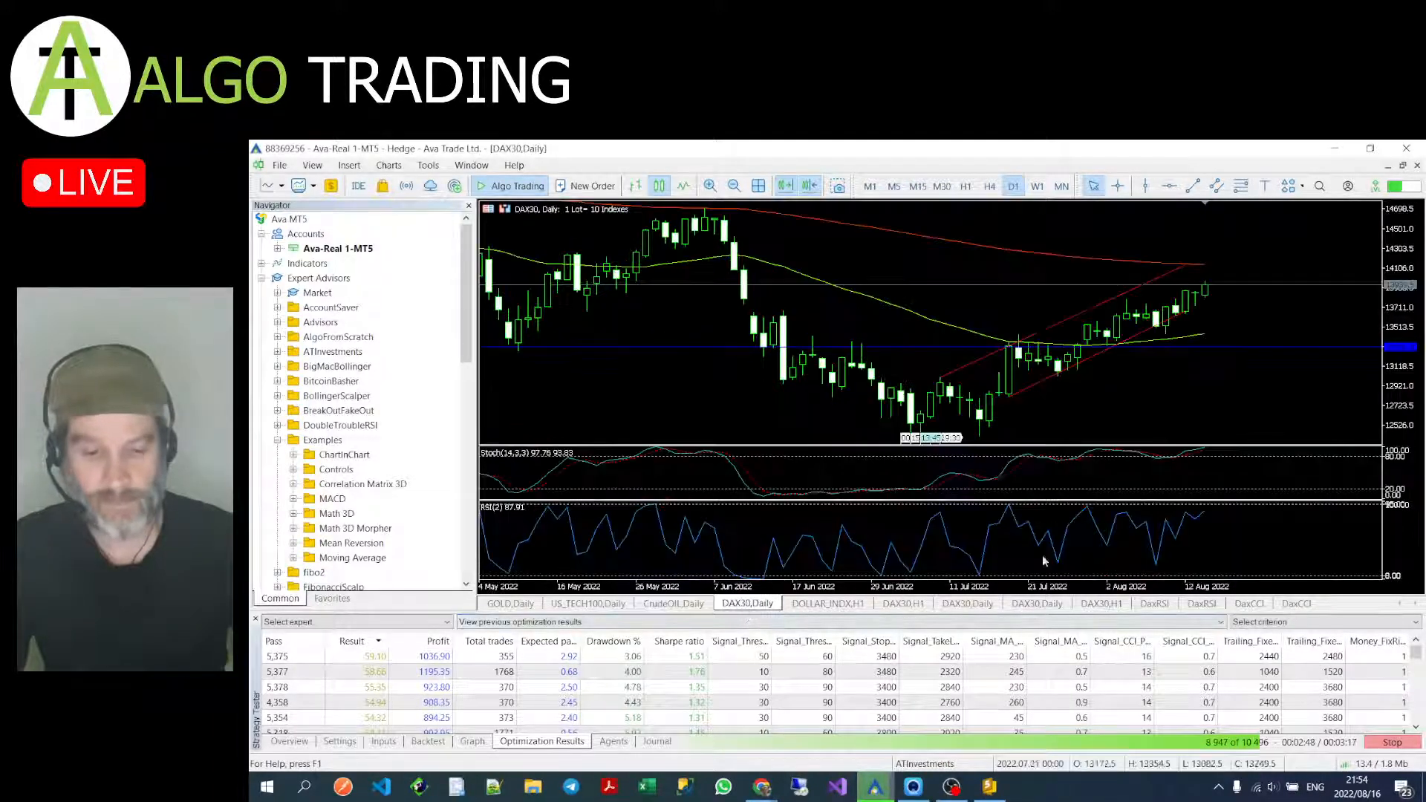
{"action": "left_click_drag", "start_coordinate": [1414, 322], "coordinate": [1412, 271]}
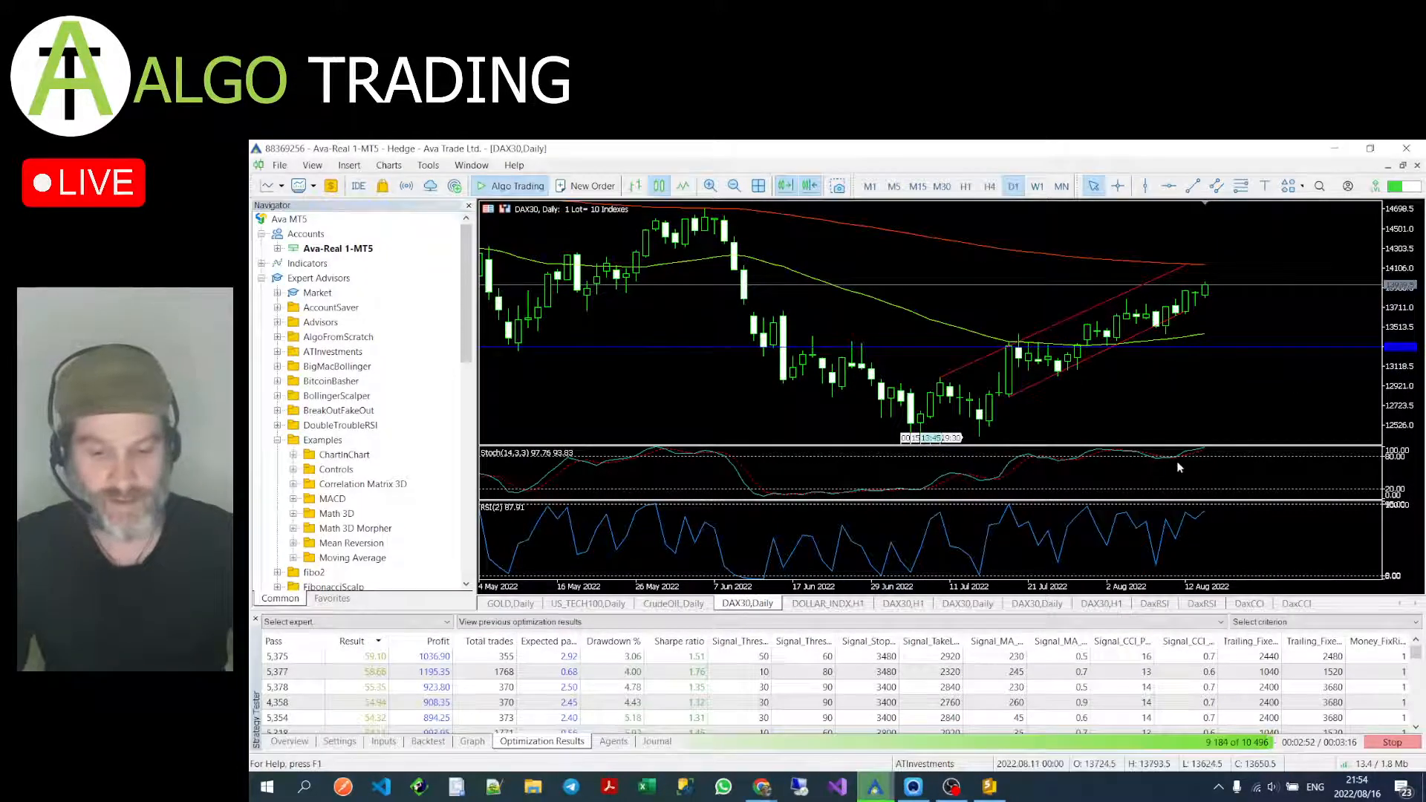
{"action": "mouse_move", "coordinate": [1204, 455]}
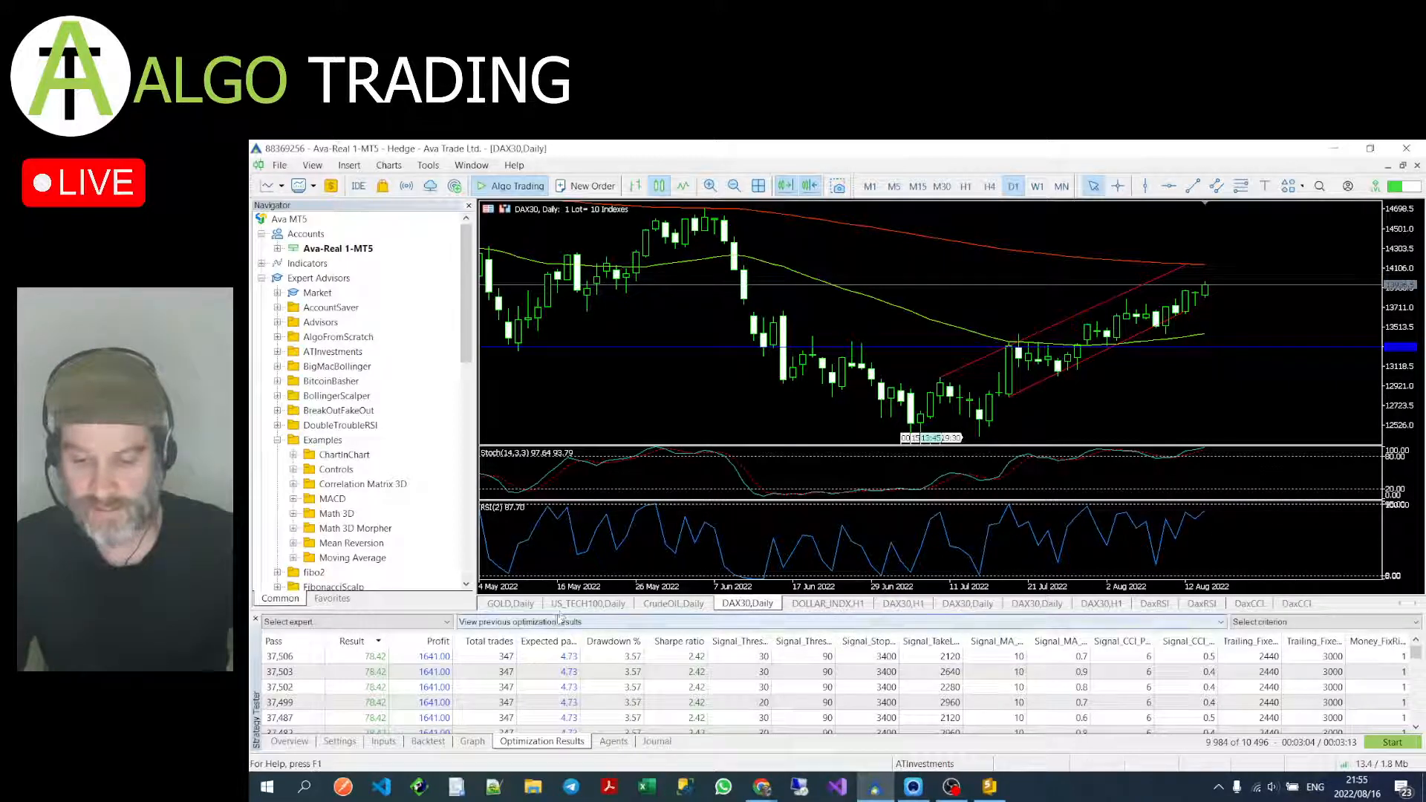
Step: Sort the optimization passes by highest profit in an enlarged results table and compare their profit and drawdown
{"action": "left_click_drag", "start_coordinate": [558, 610], "coordinate": [468, 465]}
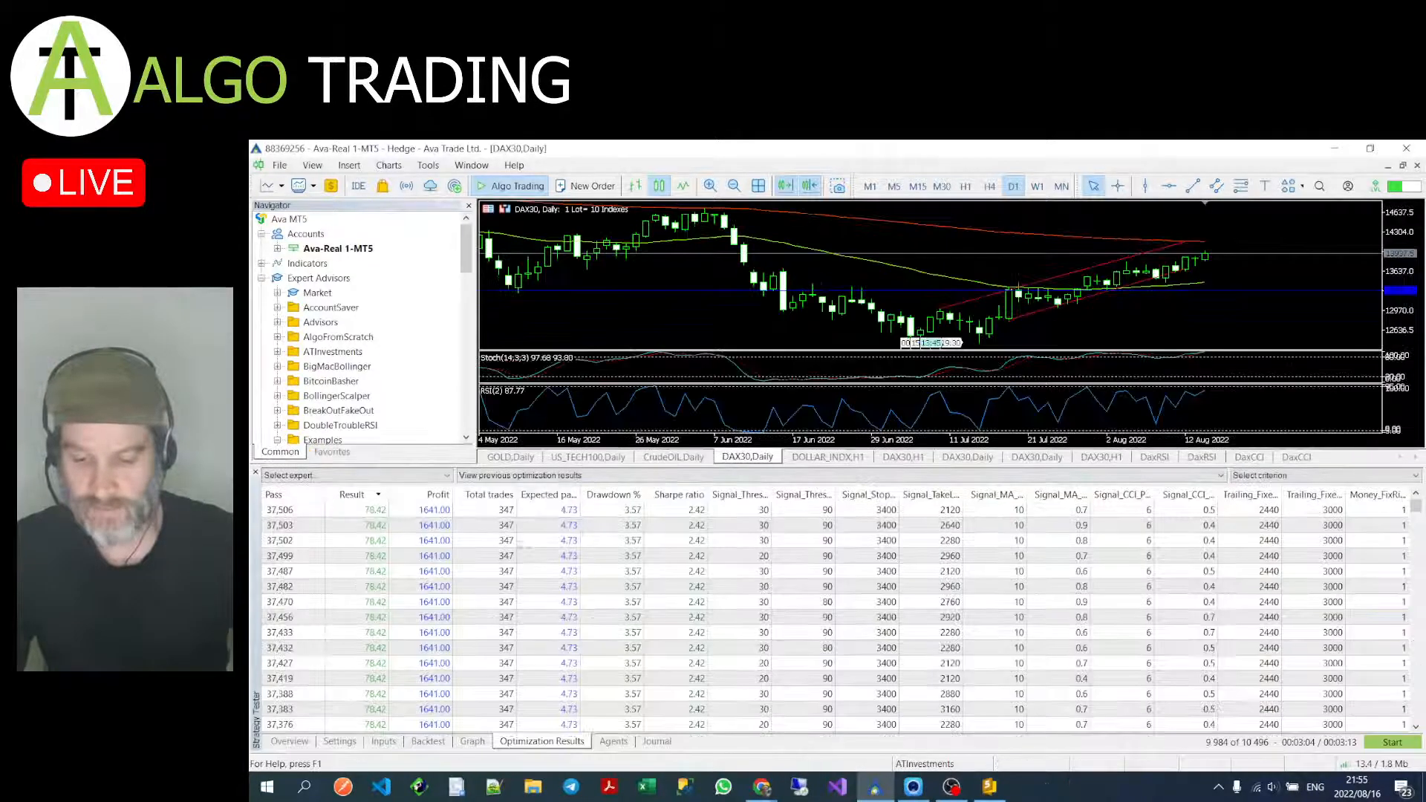
{"action": "left_click", "coordinate": [441, 500]}
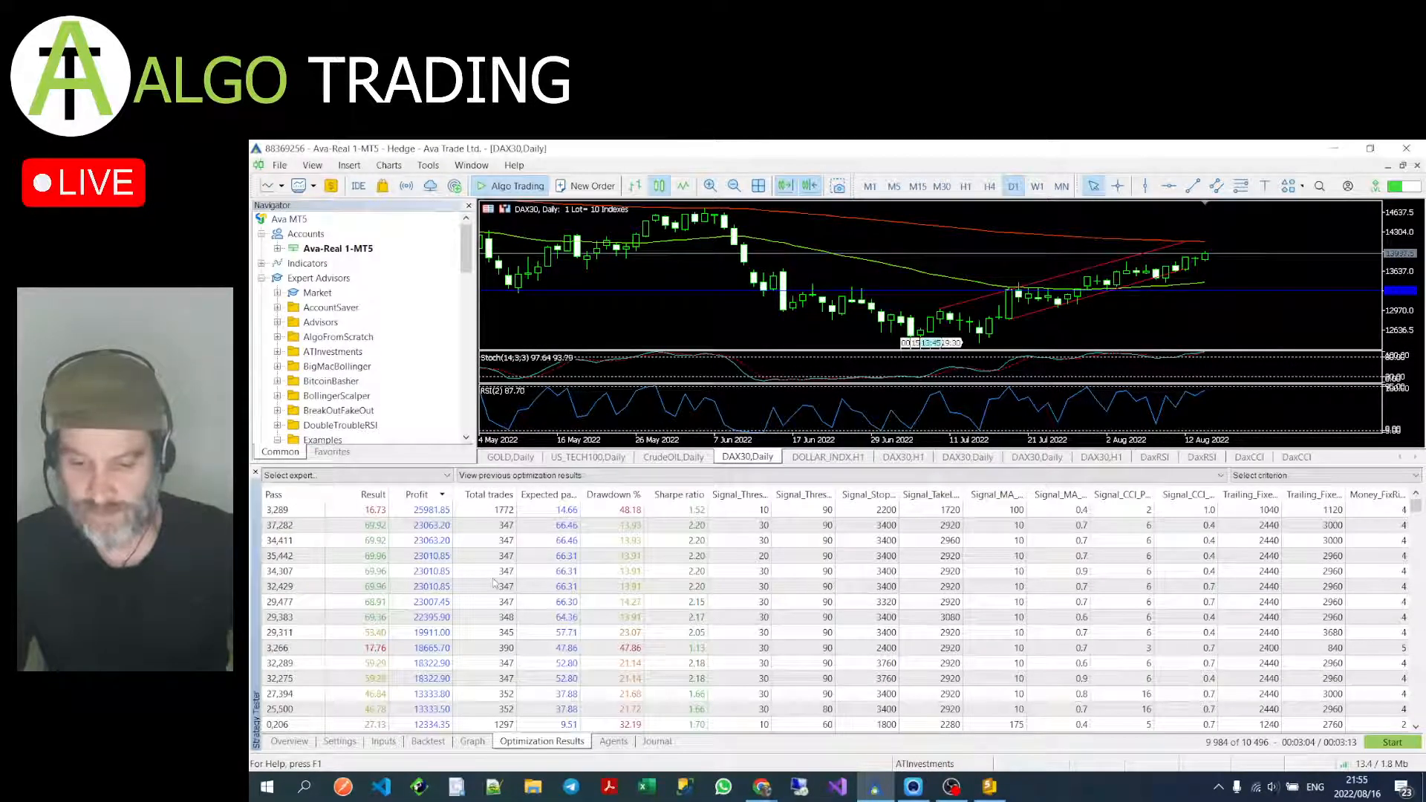
{"action": "scroll", "coordinate": [493, 584], "scroll_direction": "down", "scroll_amount": 10}
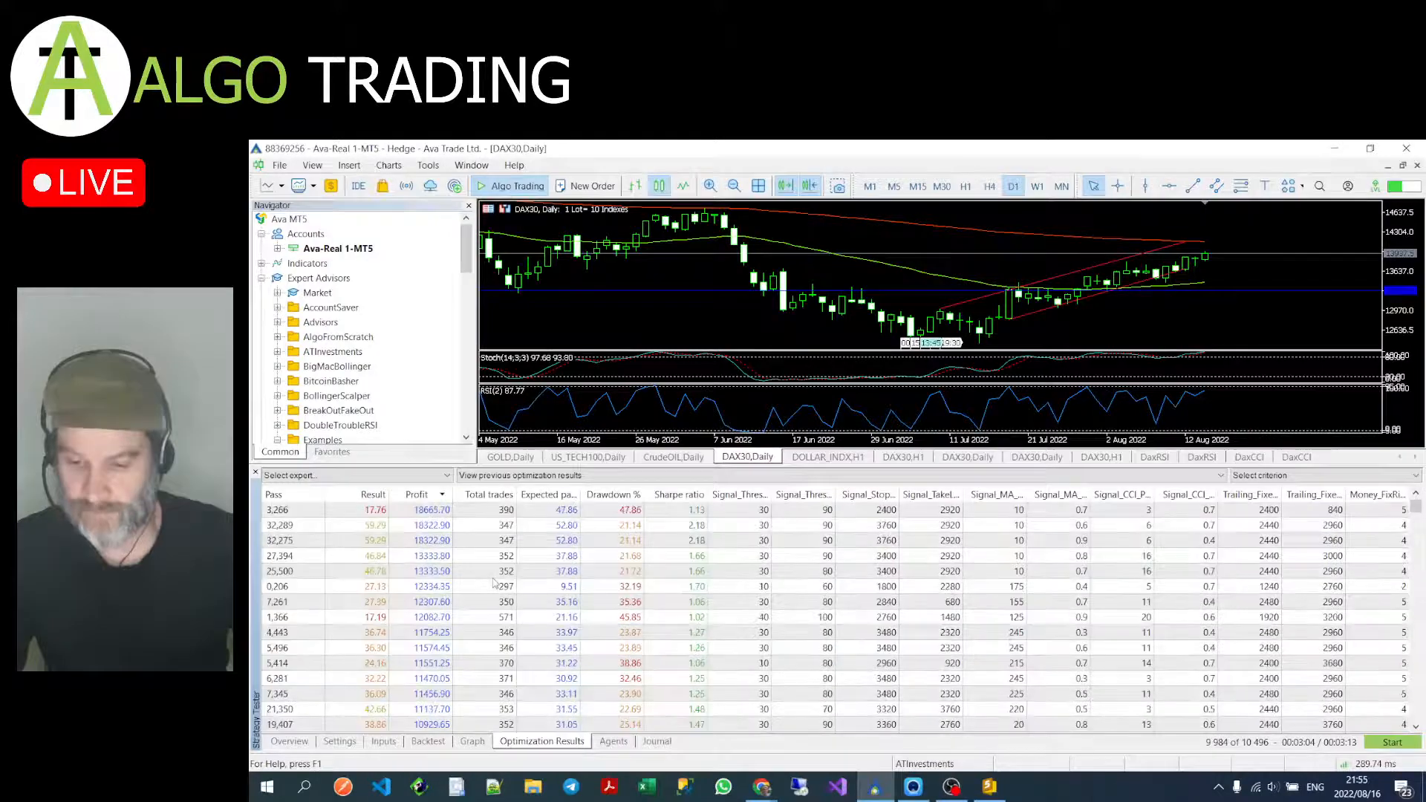
{"action": "scroll", "coordinate": [494, 583], "scroll_direction": "down", "scroll_amount": 9}
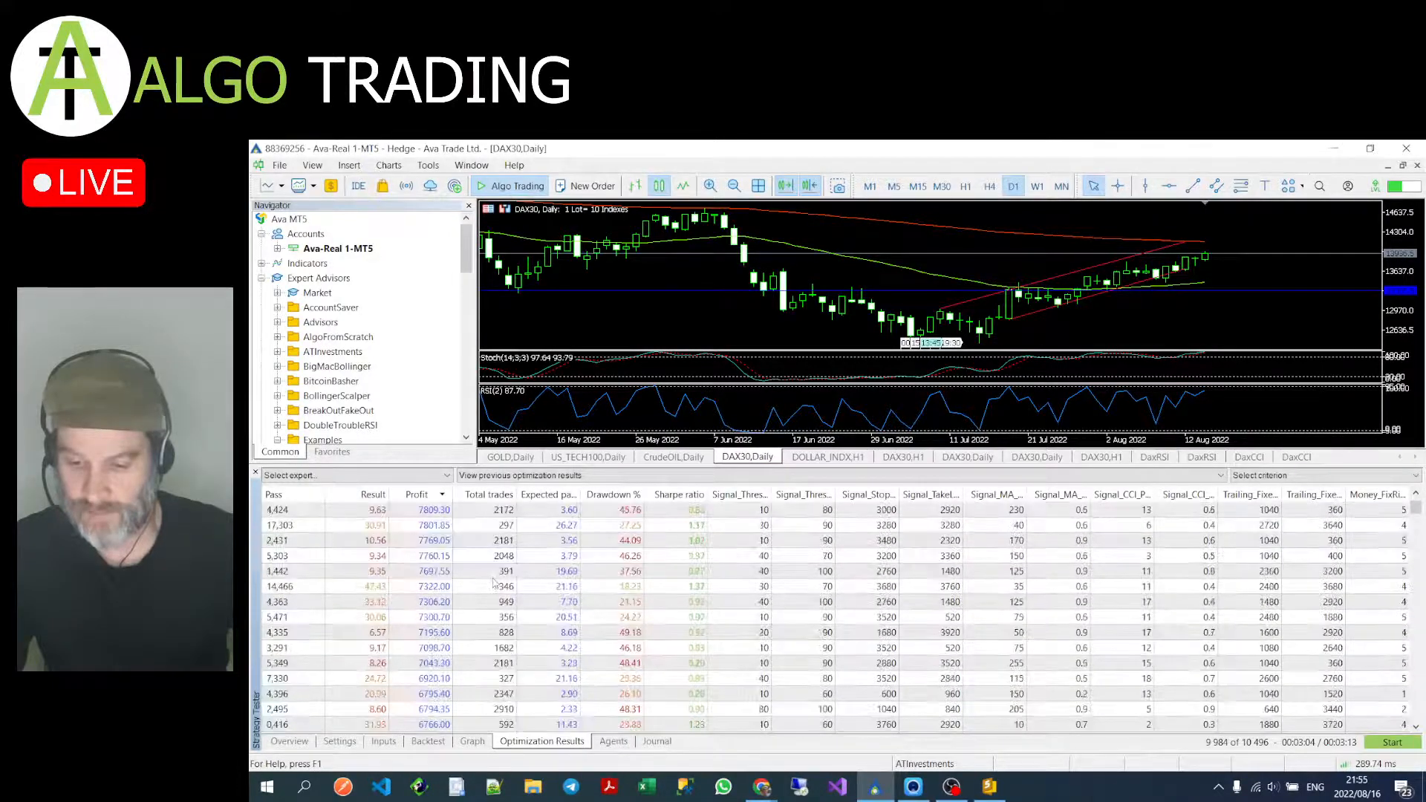
{"action": "scroll", "coordinate": [493, 583], "scroll_direction": "down", "scroll_amount": 1}
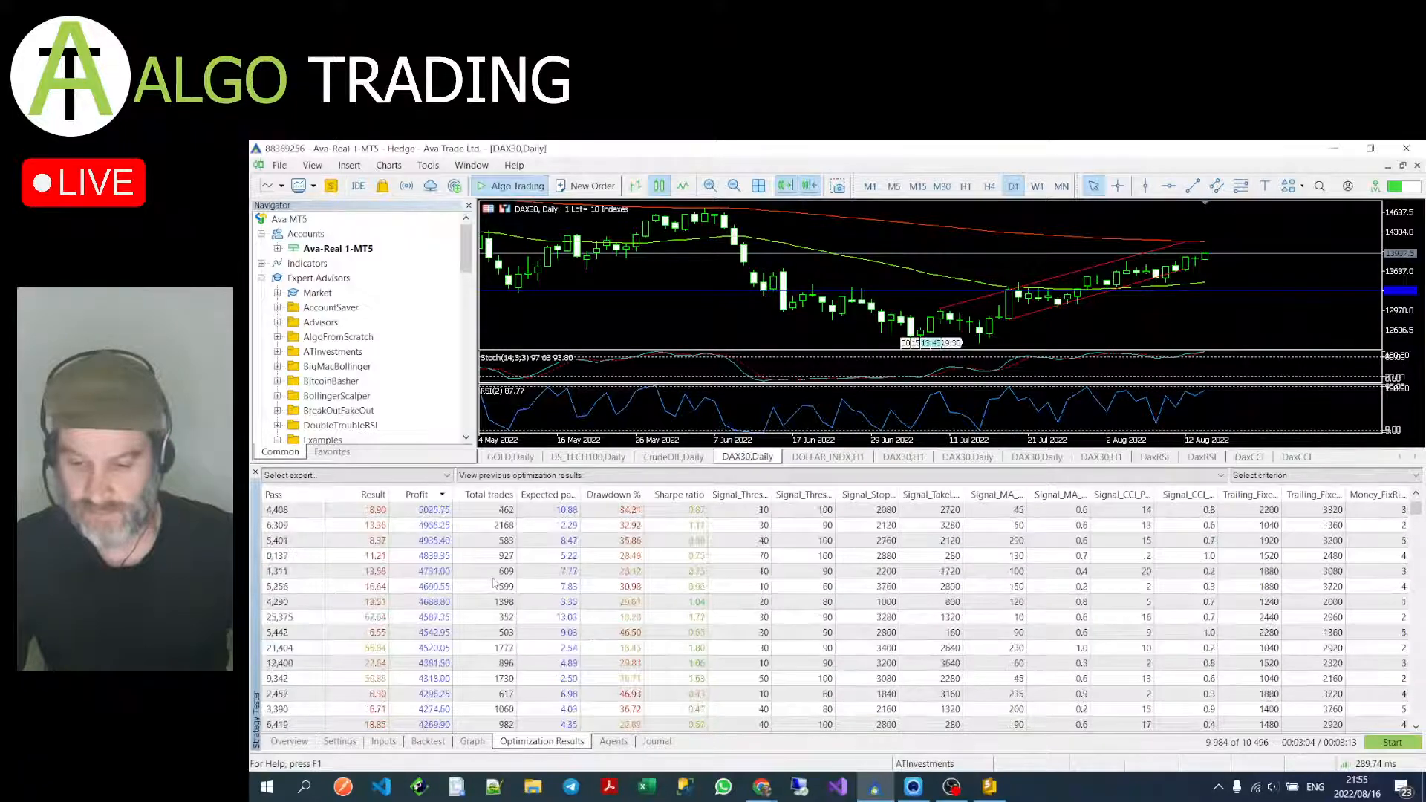
{"action": "scroll", "coordinate": [493, 584], "scroll_direction": "down", "scroll_amount": 5}
{"action": "scroll", "coordinate": [493, 583], "scroll_direction": "down", "scroll_amount": 5}
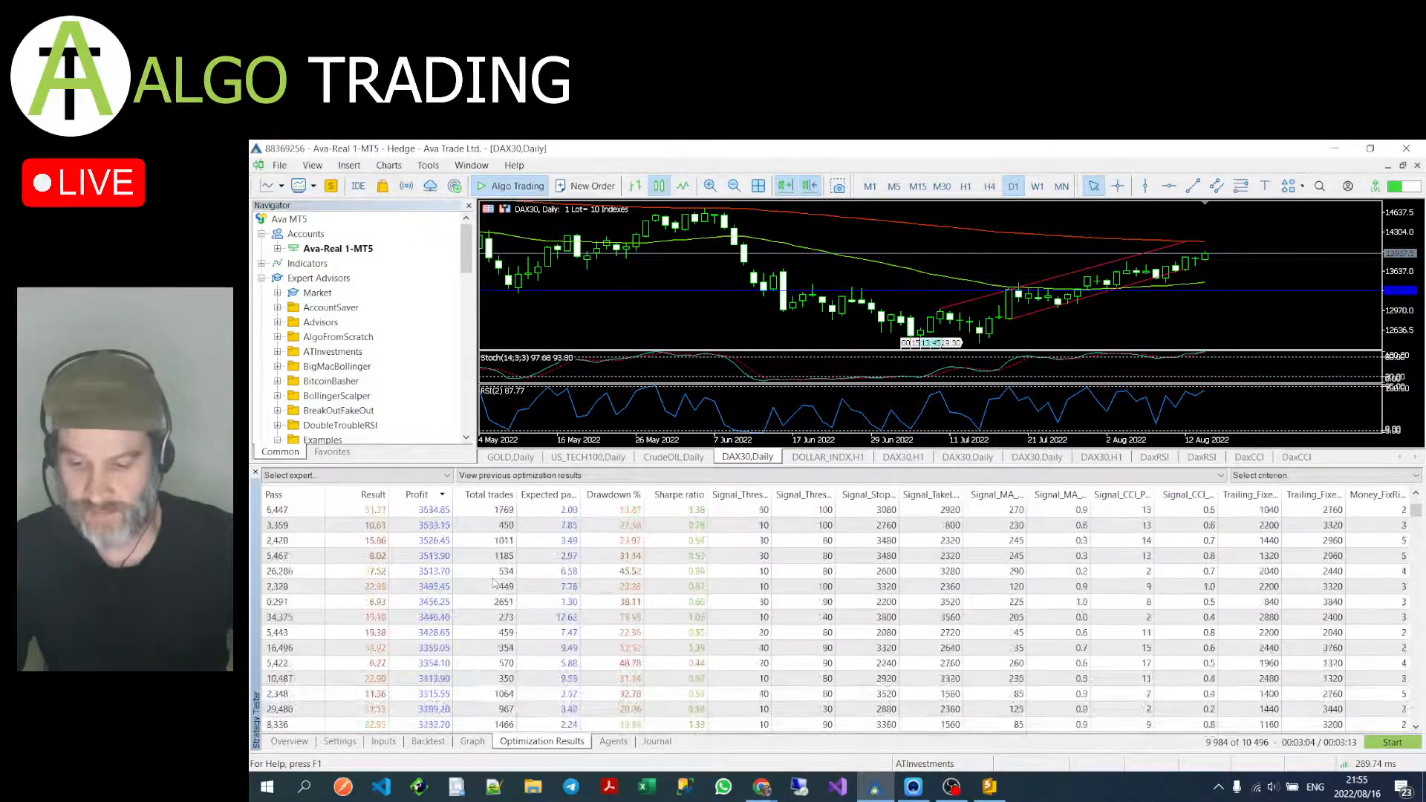
{"action": "scroll", "coordinate": [493, 583], "scroll_direction": "down", "scroll_amount": 5}
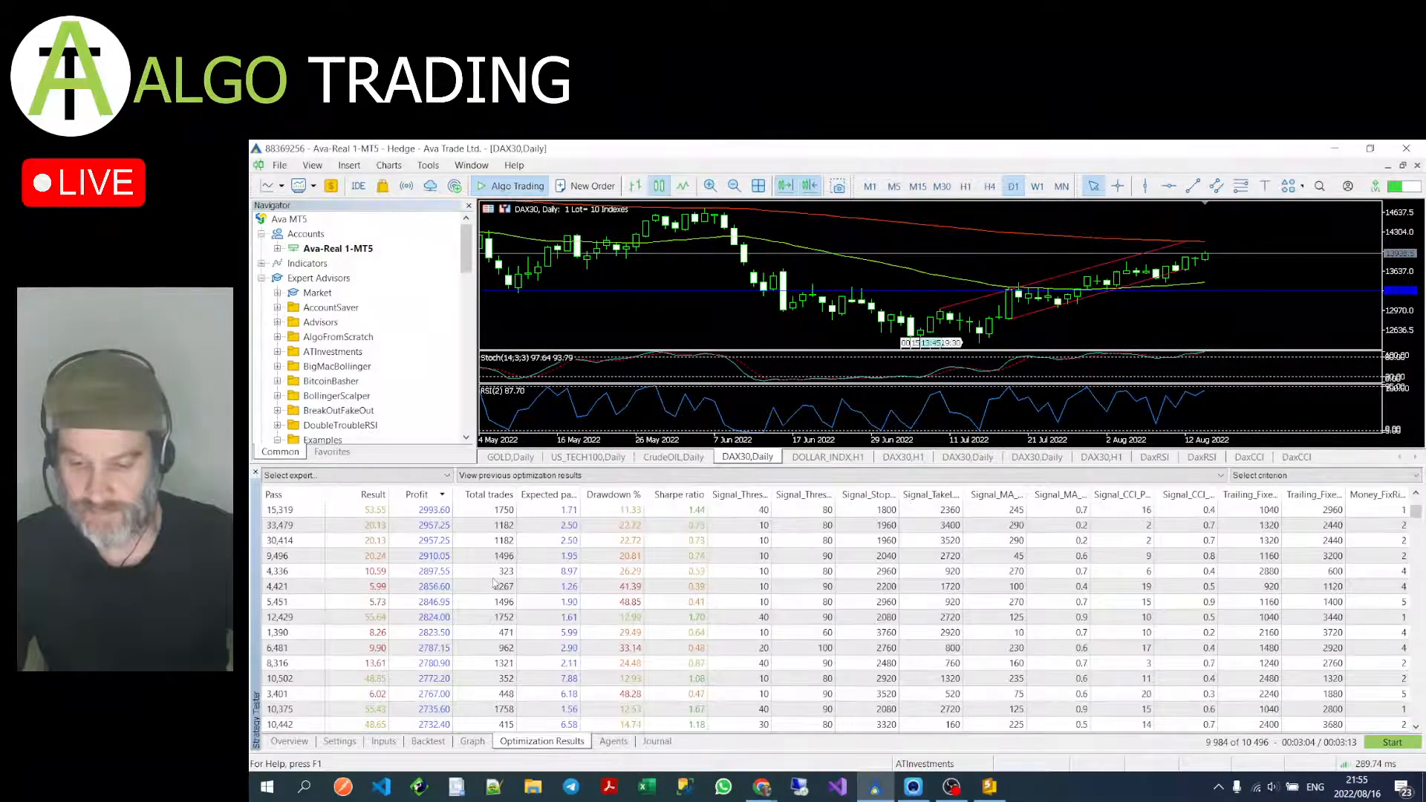
{"action": "scroll", "coordinate": [494, 583], "scroll_direction": "up", "scroll_amount": 4}
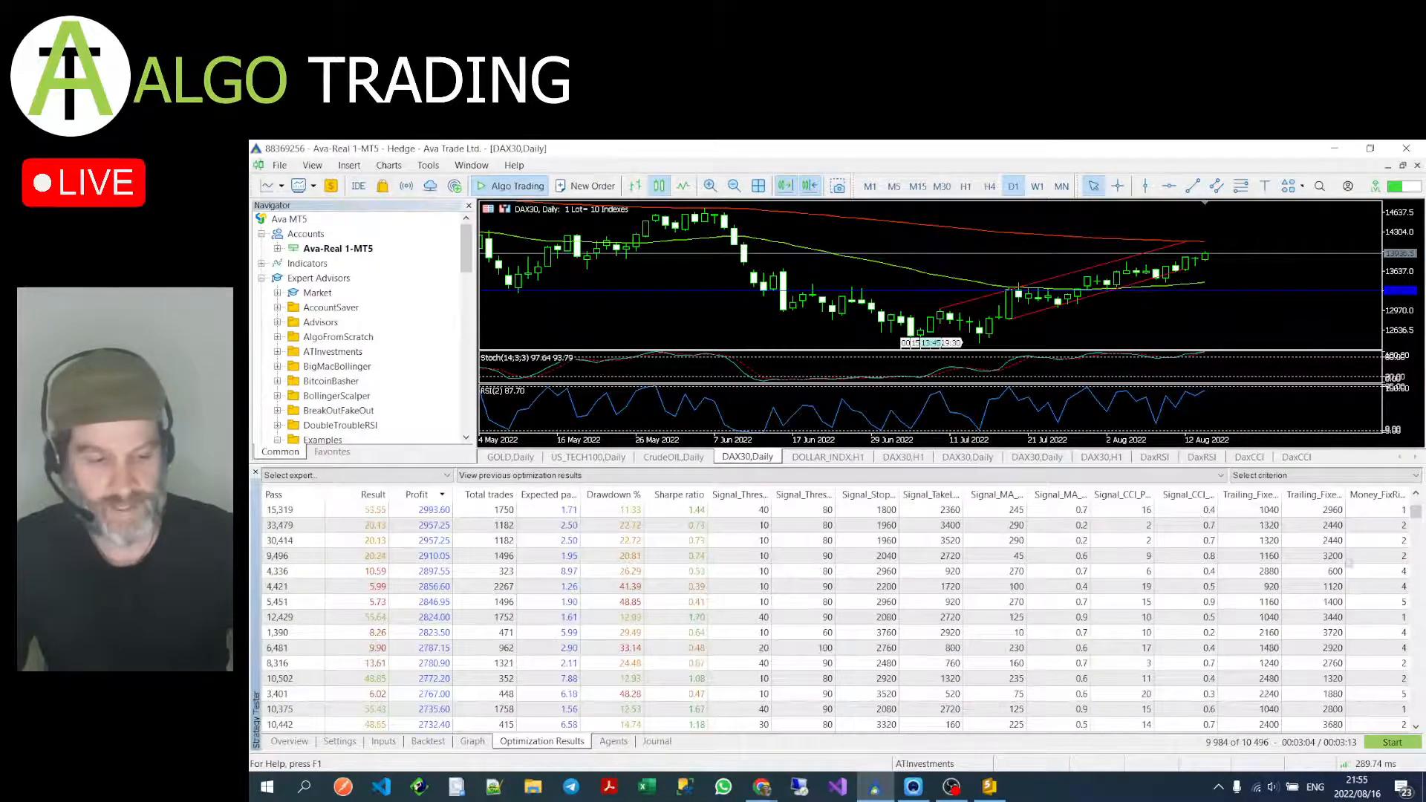
{"action": "left_click_drag", "start_coordinate": [1418, 511], "coordinate": [1417, 501]}
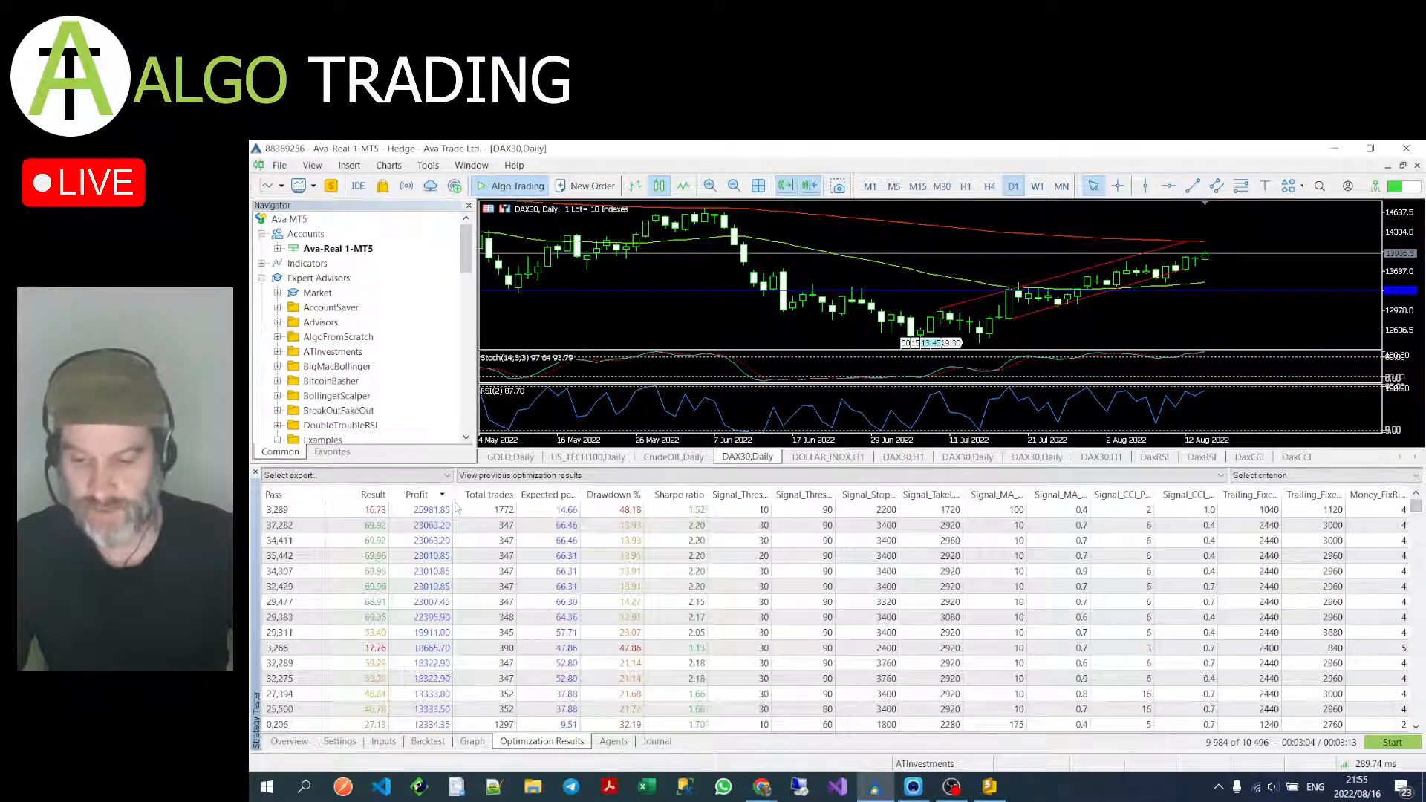
{"action": "left_click", "coordinate": [453, 510]}
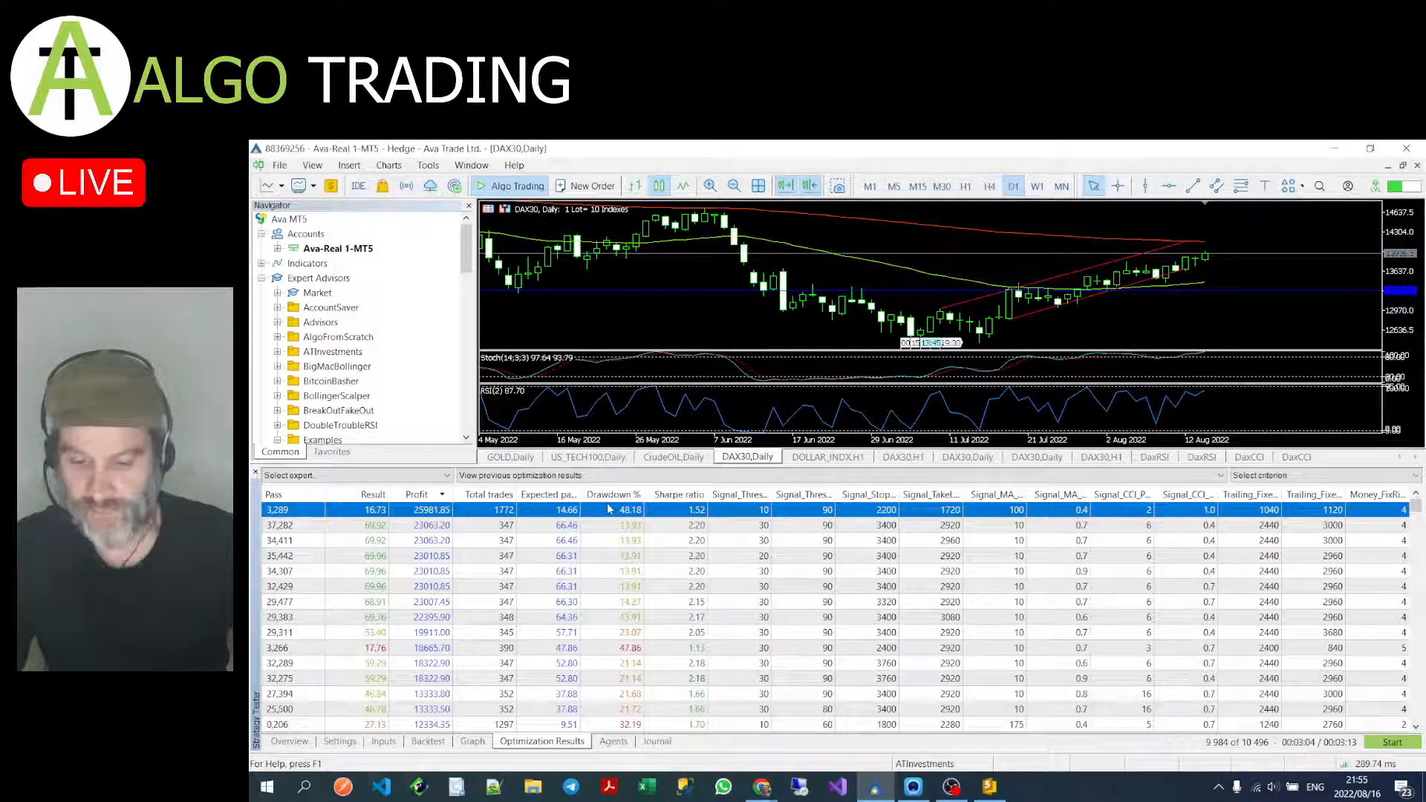
Step: Run a single test of pass 37,282 and examine its balance graph and the DAX30 M1 chart
{"action": "left_click", "coordinate": [448, 525]}
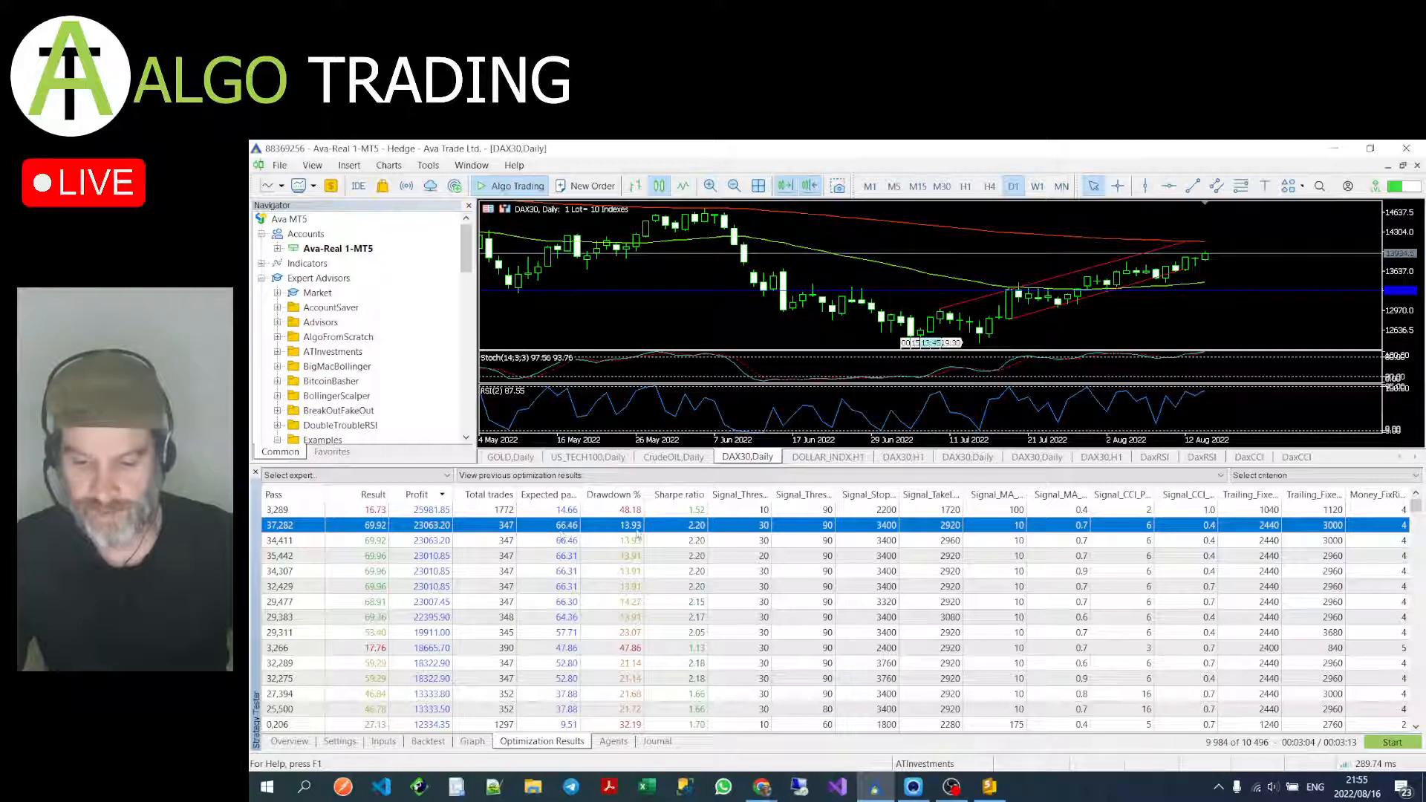
{"action": "double_click", "coordinate": [448, 525]}
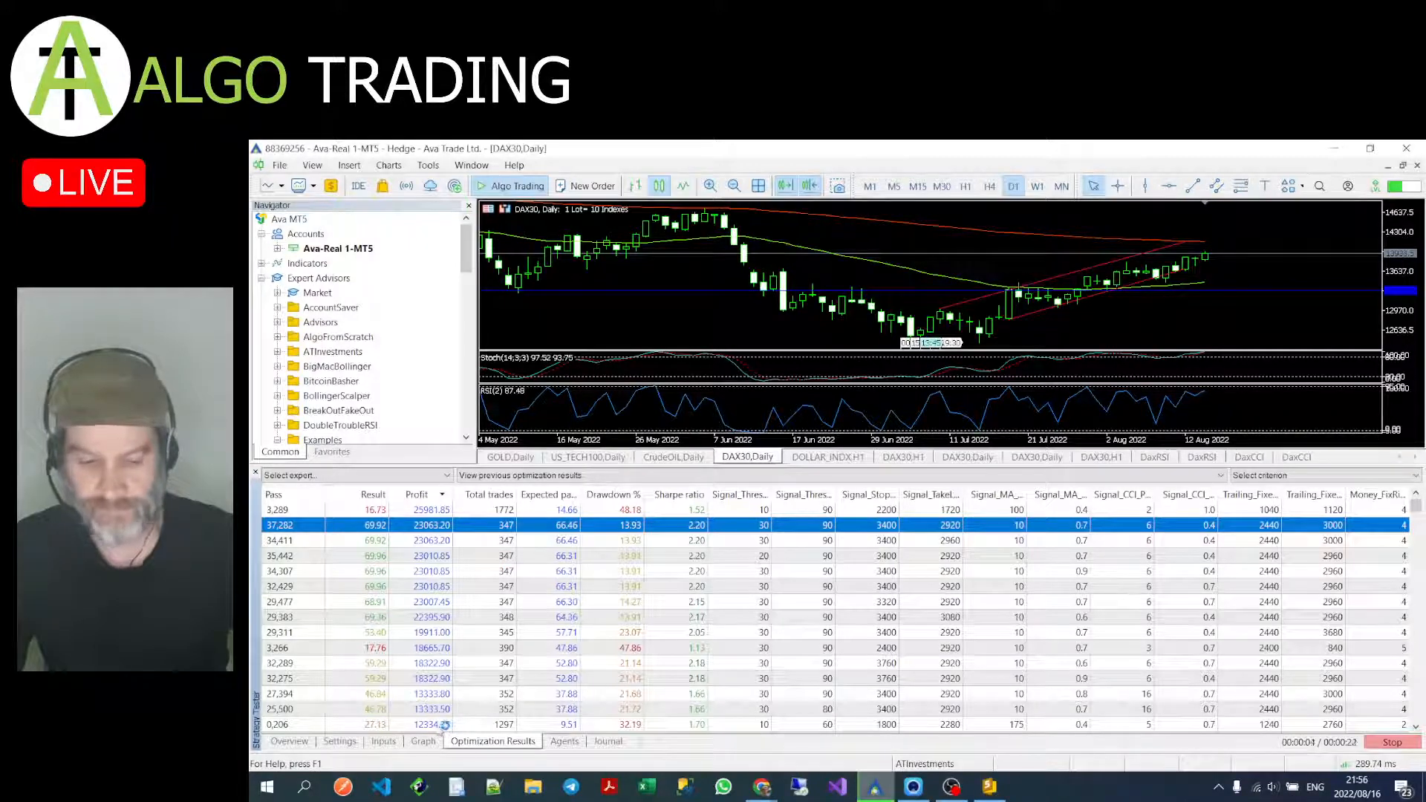
{"action": "left_click", "coordinate": [425, 742]}
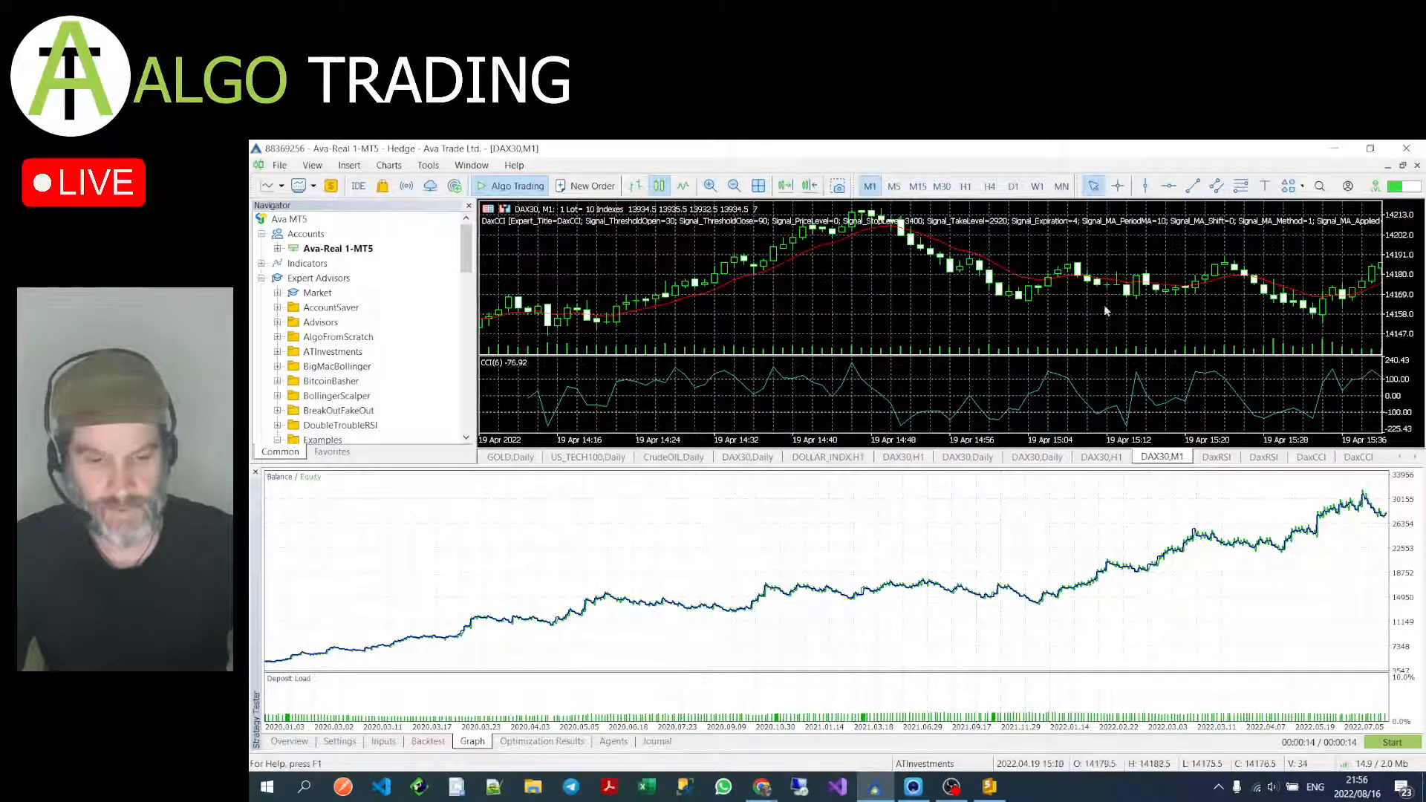
{"action": "left_click_drag", "start_coordinate": [1104, 305], "coordinate": [1006, 312]}
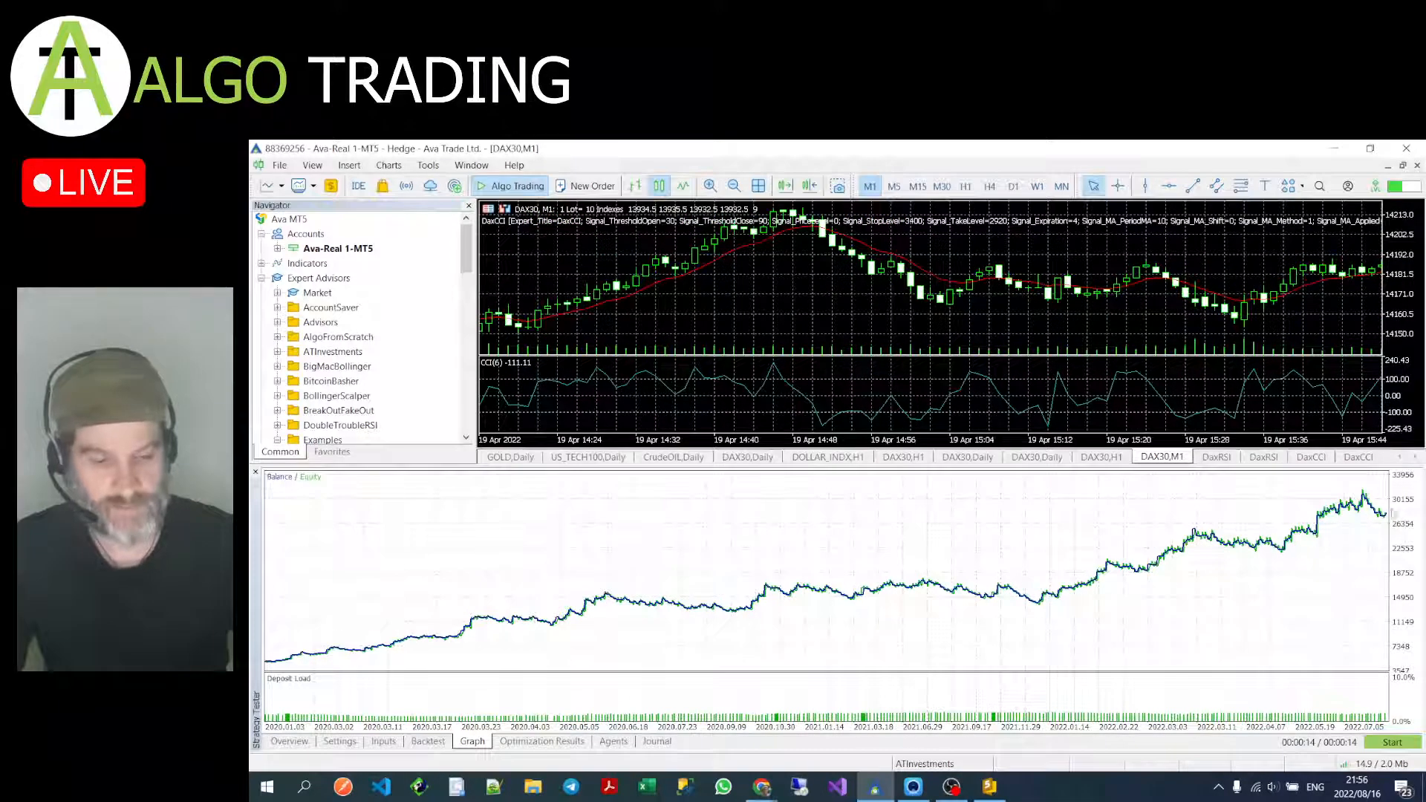
Step: Review the backtest report and tester settings for the single test of pass 37,282
{"action": "left_click", "coordinate": [428, 742]}
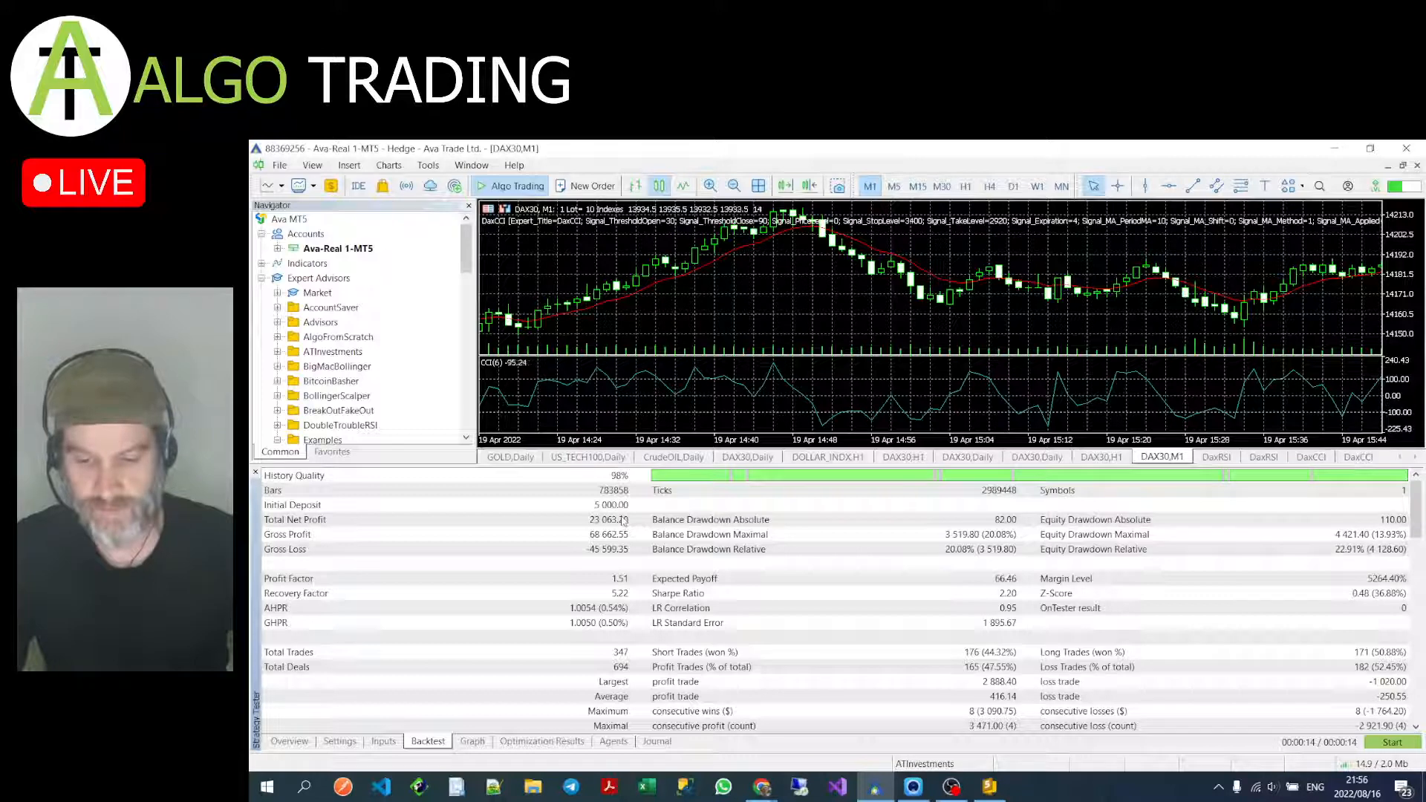
{"action": "left_click", "coordinate": [385, 745]}
{"action": "left_click", "coordinate": [354, 745]}
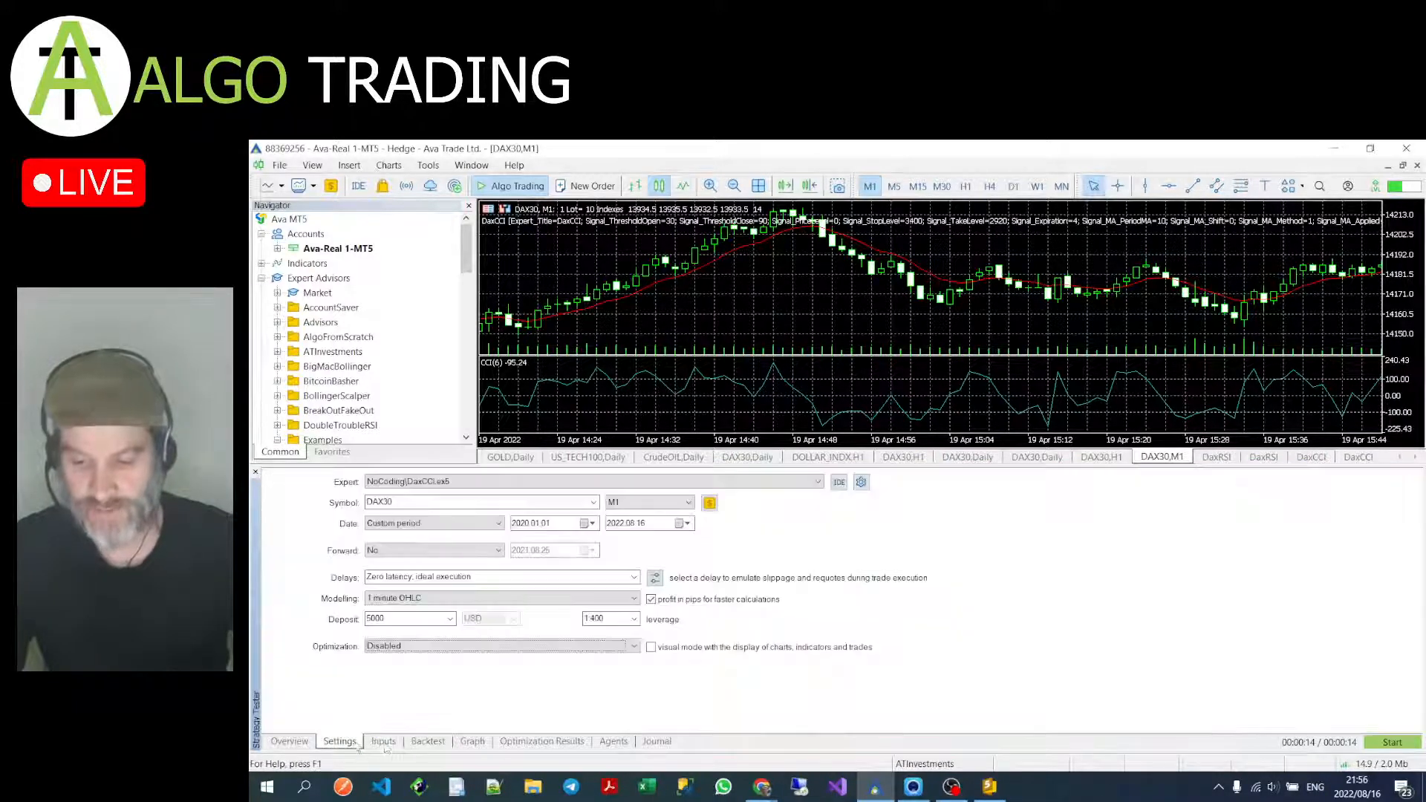
{"action": "left_click", "coordinate": [470, 742]}
{"action": "left_click", "coordinate": [409, 743]}
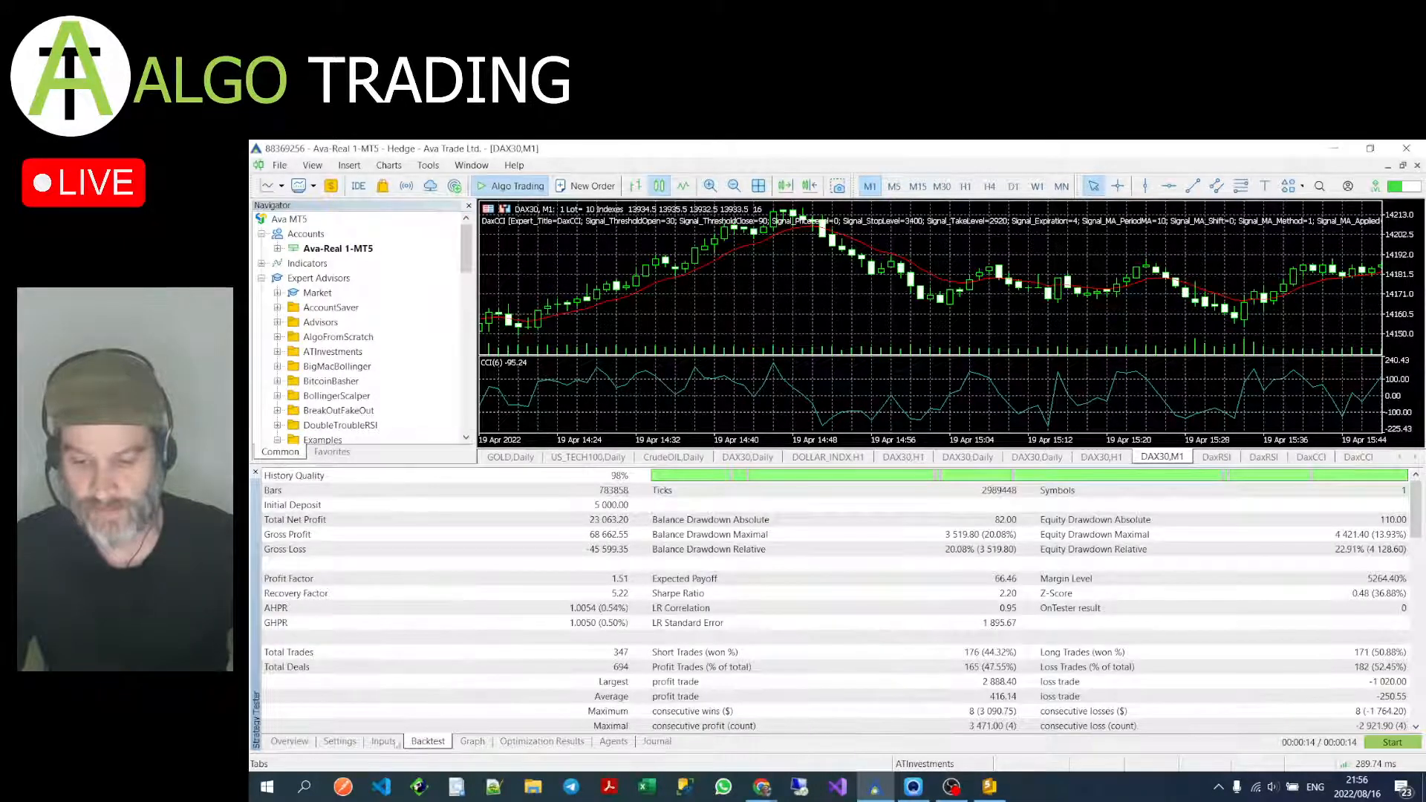
Step: Sort the optimization passes by highest result, run a single test of pass 37,506 and show its balance graph
{"action": "left_click", "coordinate": [542, 741]}
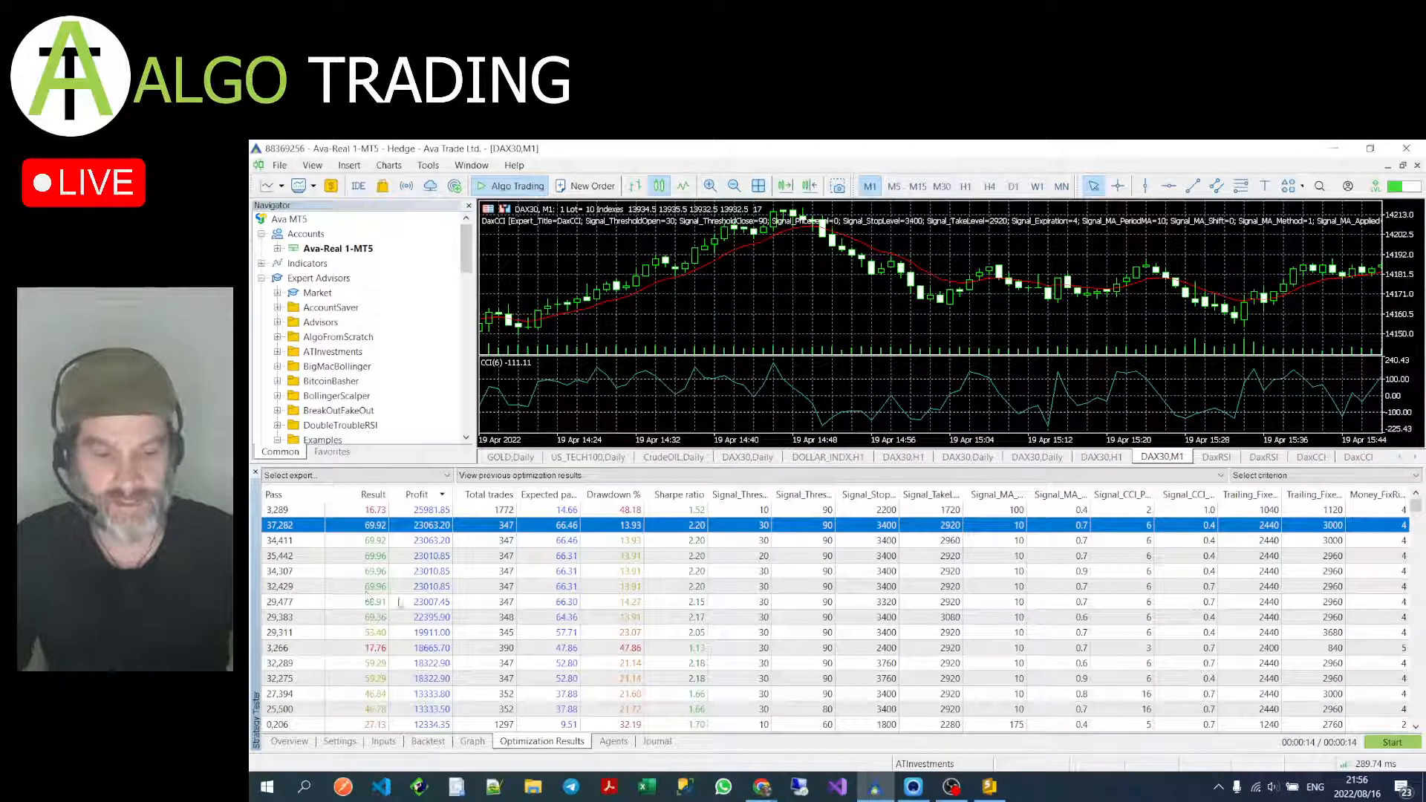
{"action": "left_click", "coordinate": [374, 494]}
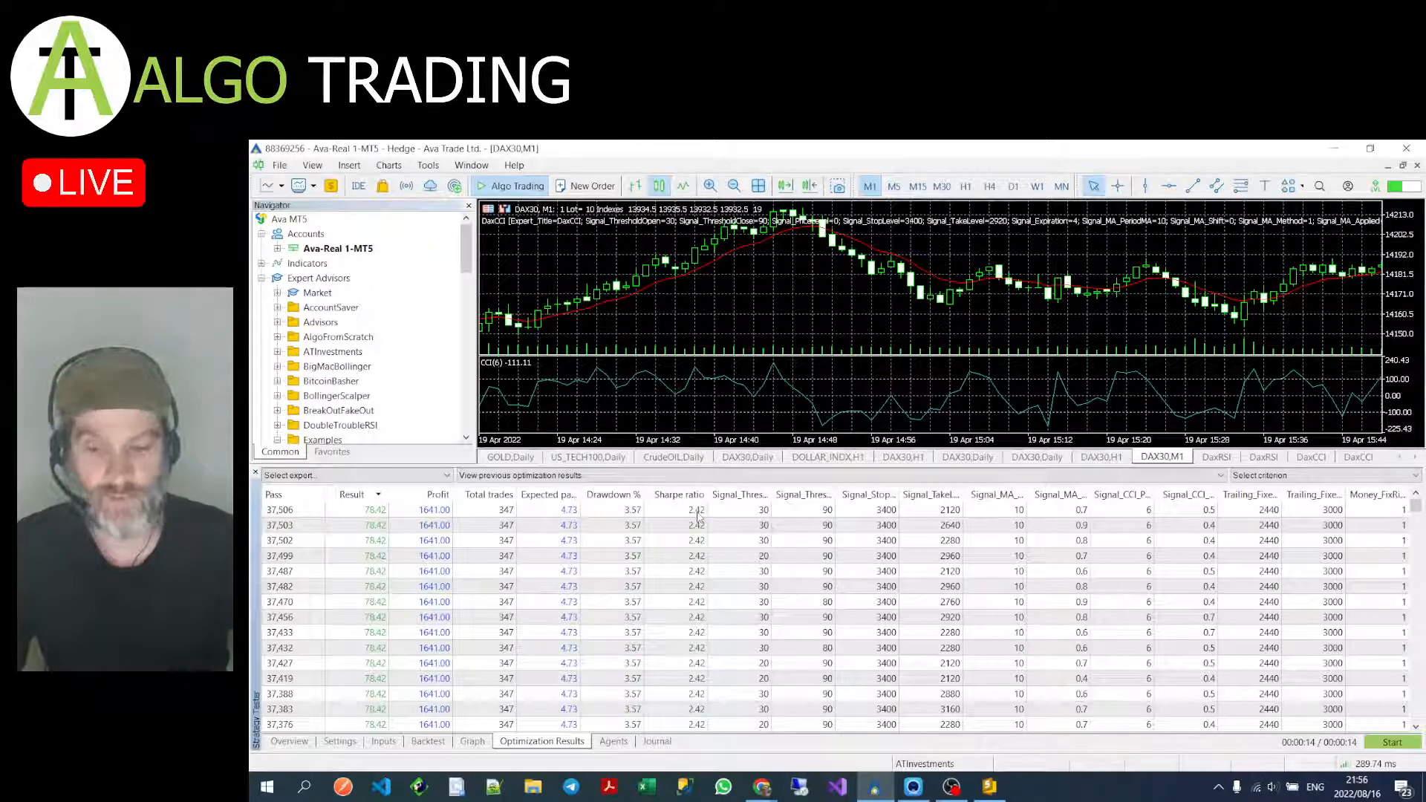
{"action": "double_click", "coordinate": [433, 510]}
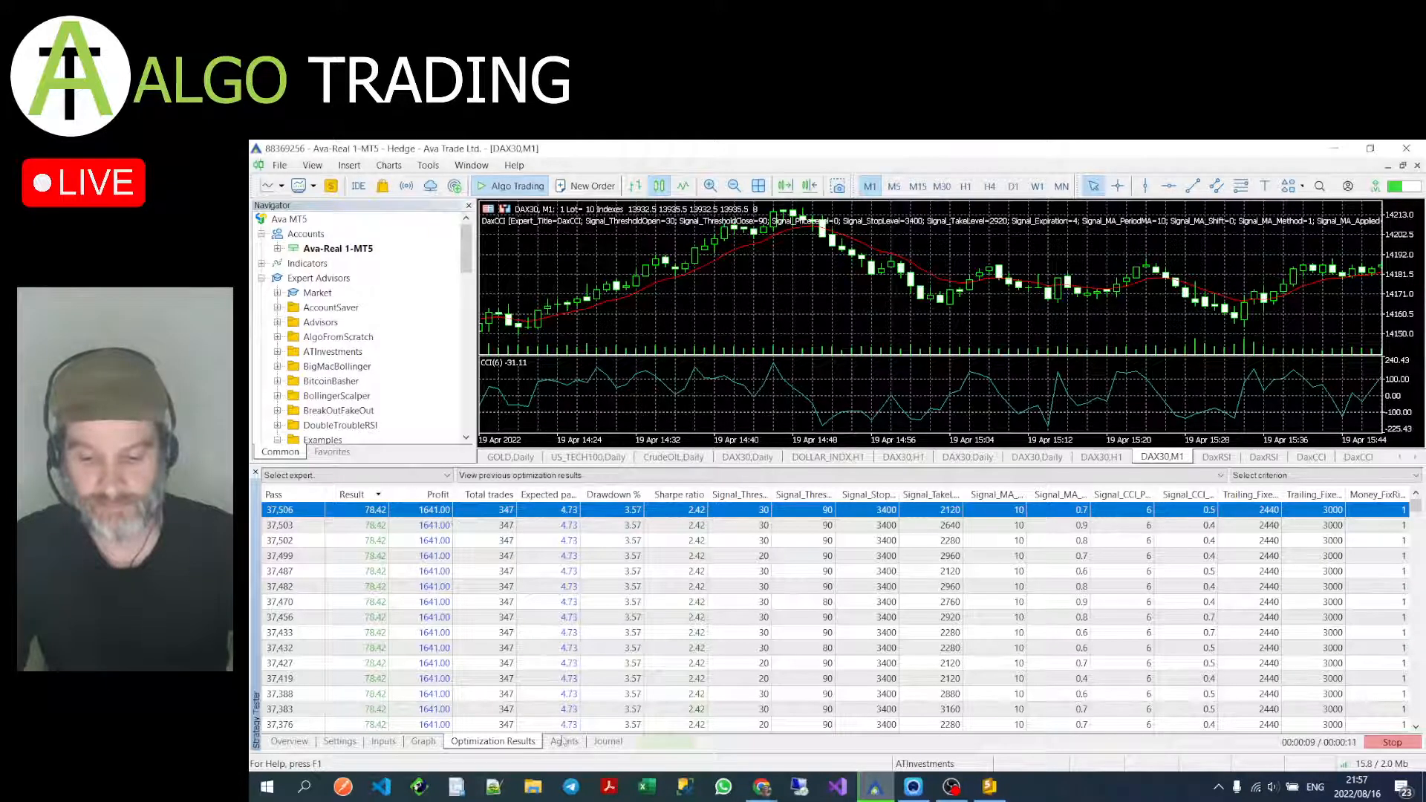
{"action": "left_click", "coordinate": [427, 741]}
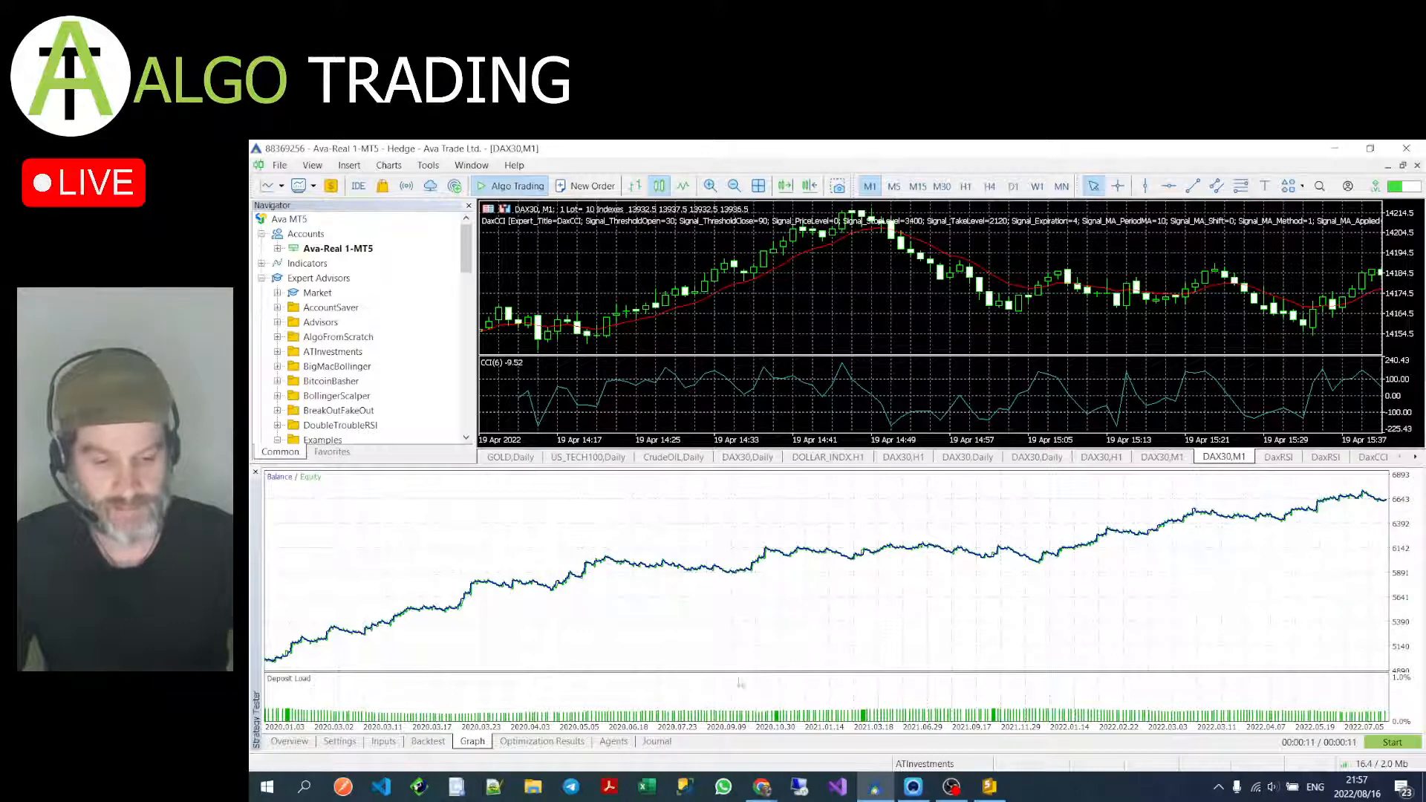
Step: Examine the backtest report, balance graph and input values of pass 37,506
{"action": "left_click", "coordinate": [428, 742]}
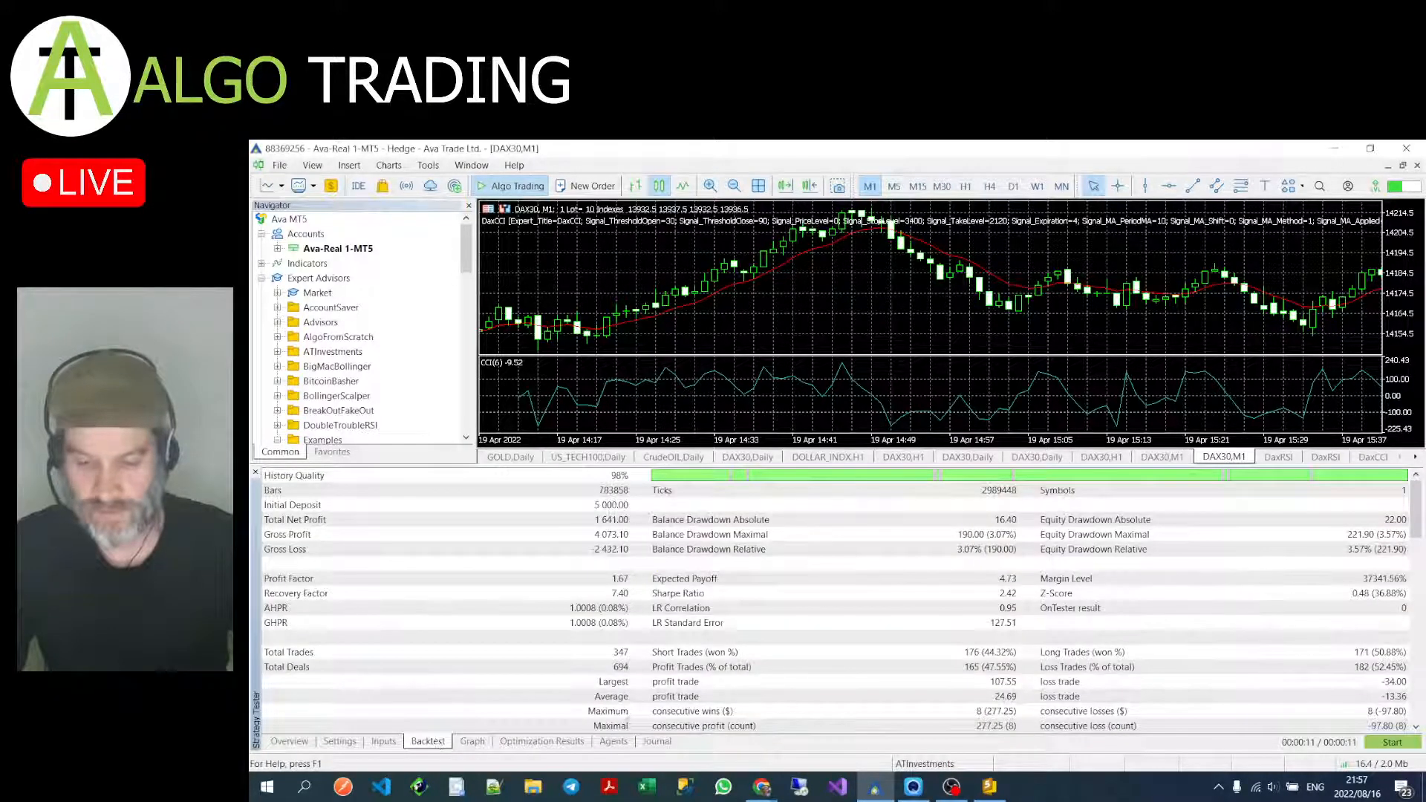
{"action": "scroll", "coordinate": [1033, 673], "scroll_direction": "down", "scroll_amount": 1}
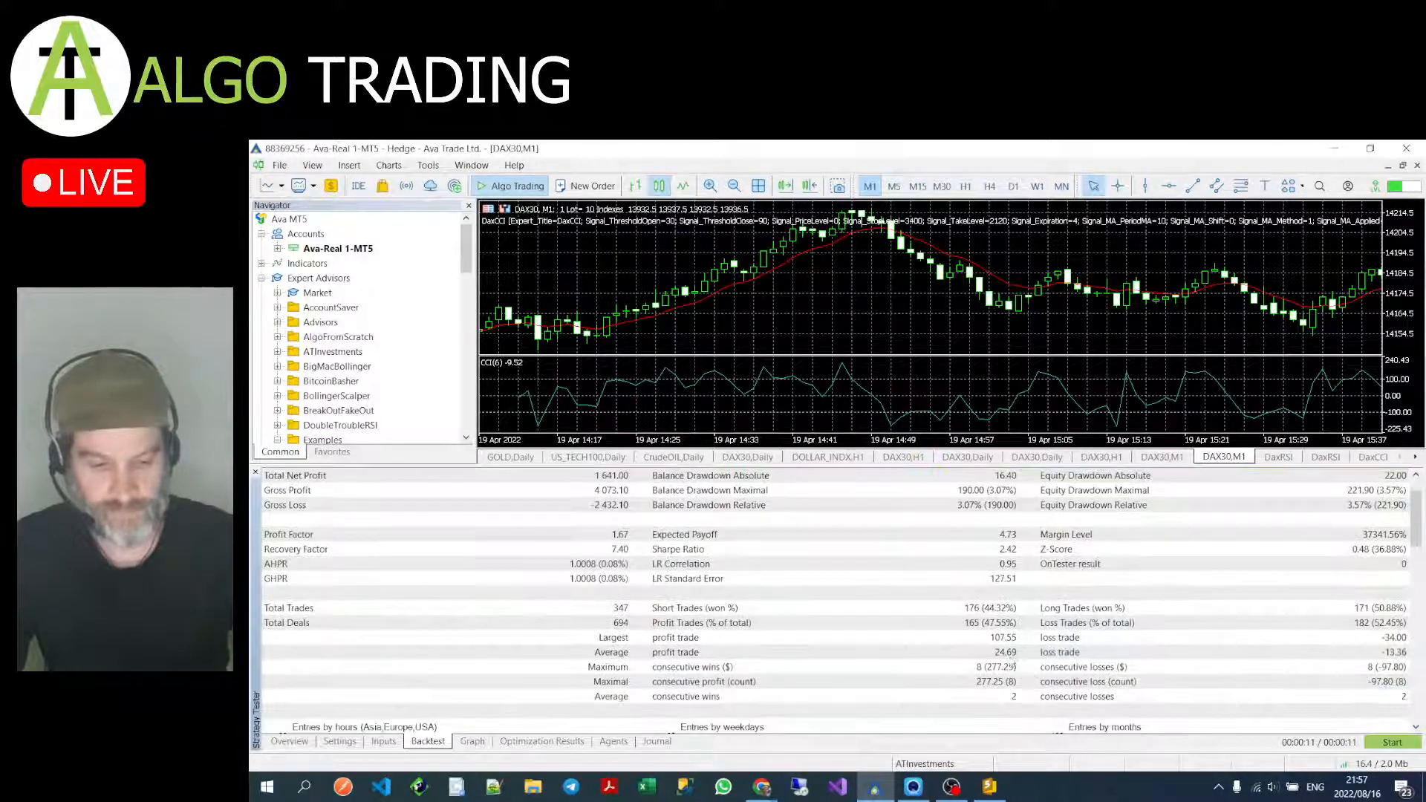
{"action": "left_click", "coordinate": [472, 741]}
{"action": "left_click", "coordinate": [429, 742]}
{"action": "left_click", "coordinate": [385, 742]}
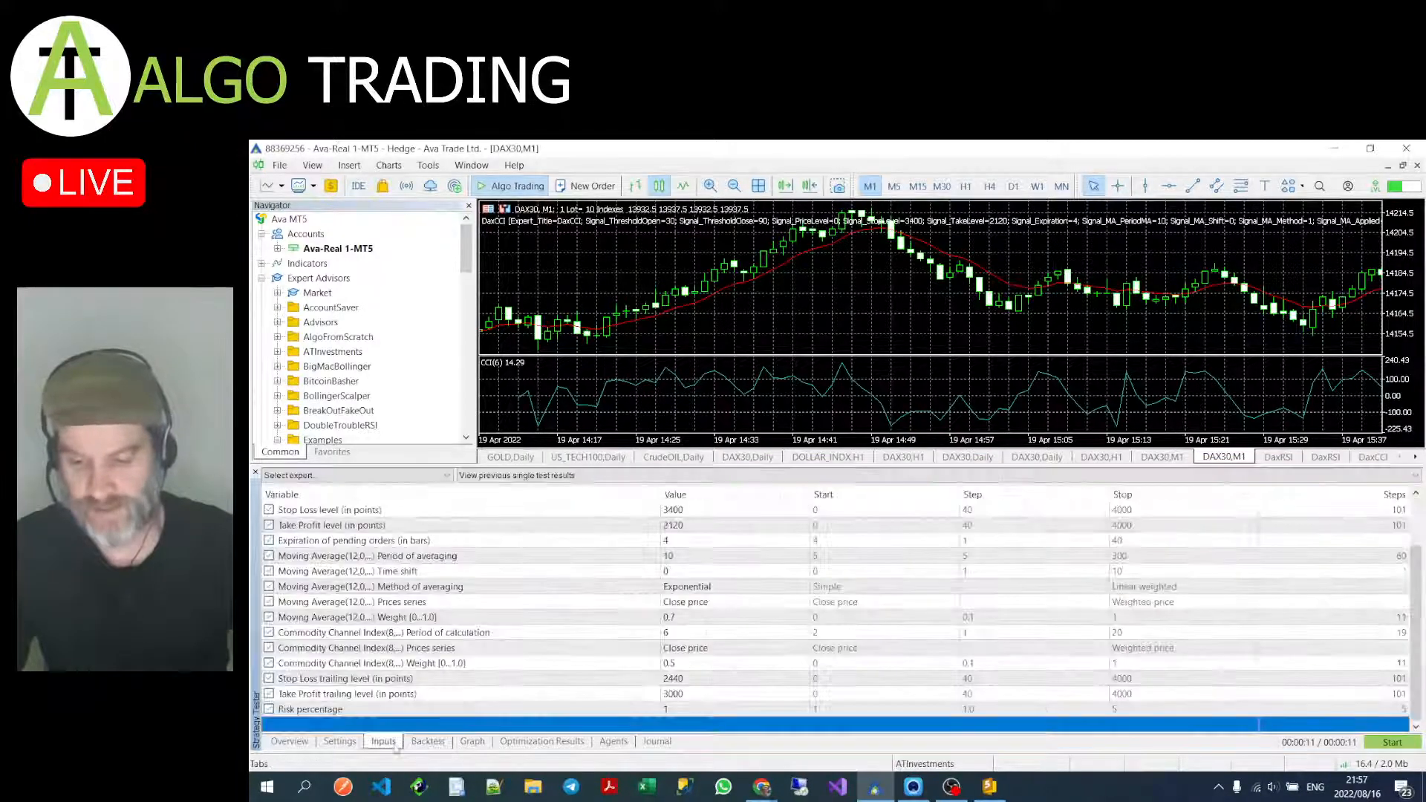
Step: Sort the optimization passes by highest profit, rerun the single test of pass 37,282 and show its balance graph
{"action": "left_click", "coordinate": [505, 741]}
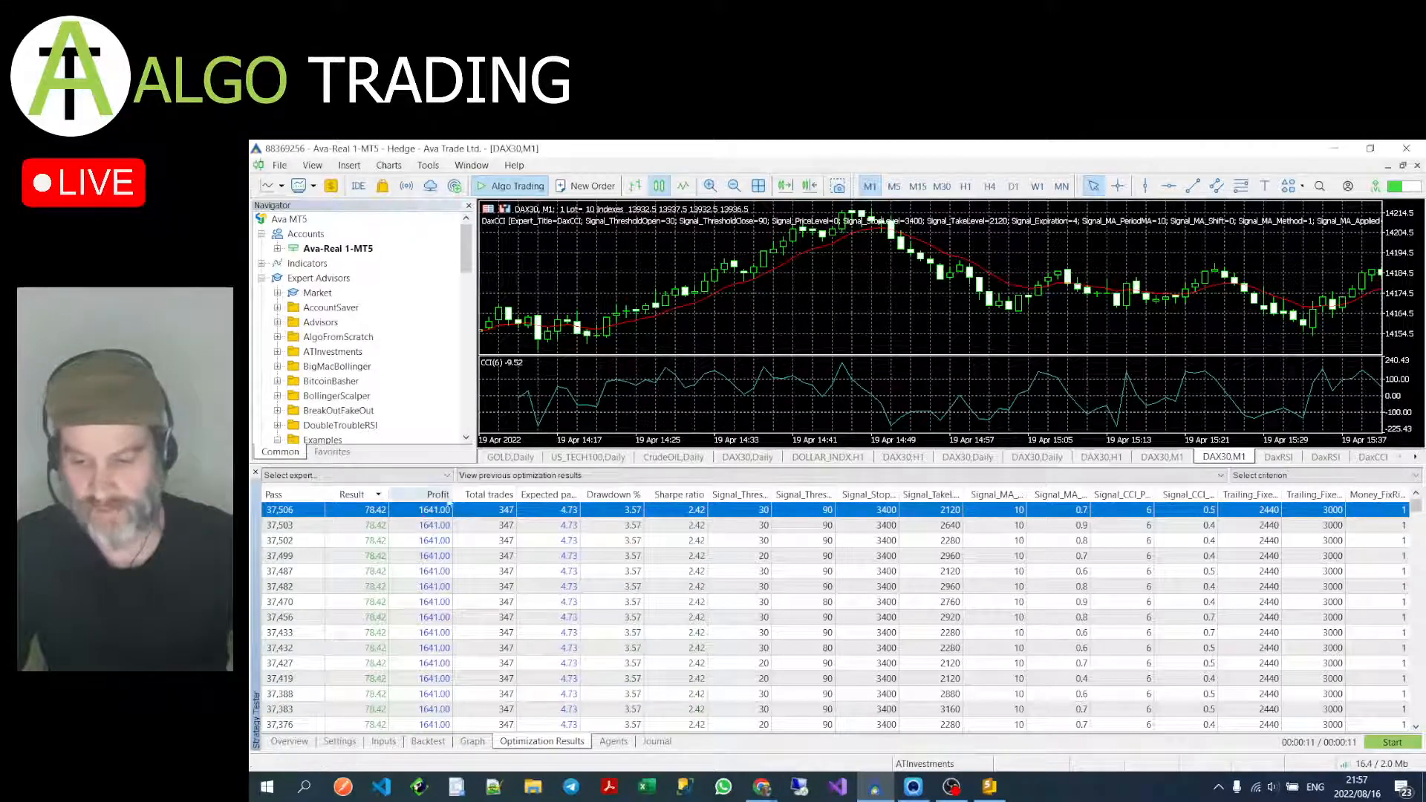
{"action": "left_click", "coordinate": [420, 495]}
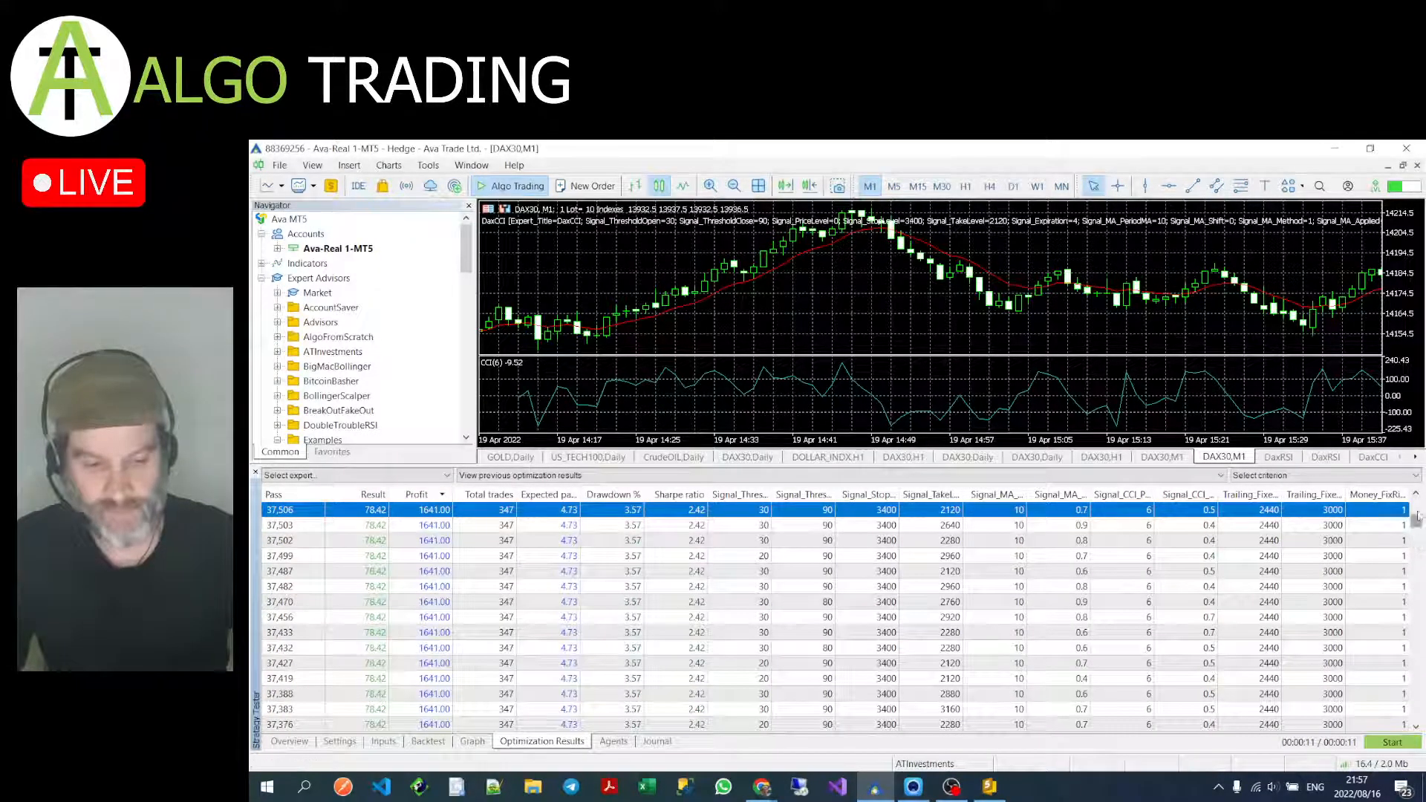
{"action": "left_click_drag", "start_coordinate": [1417, 521], "coordinate": [1411, 472]}
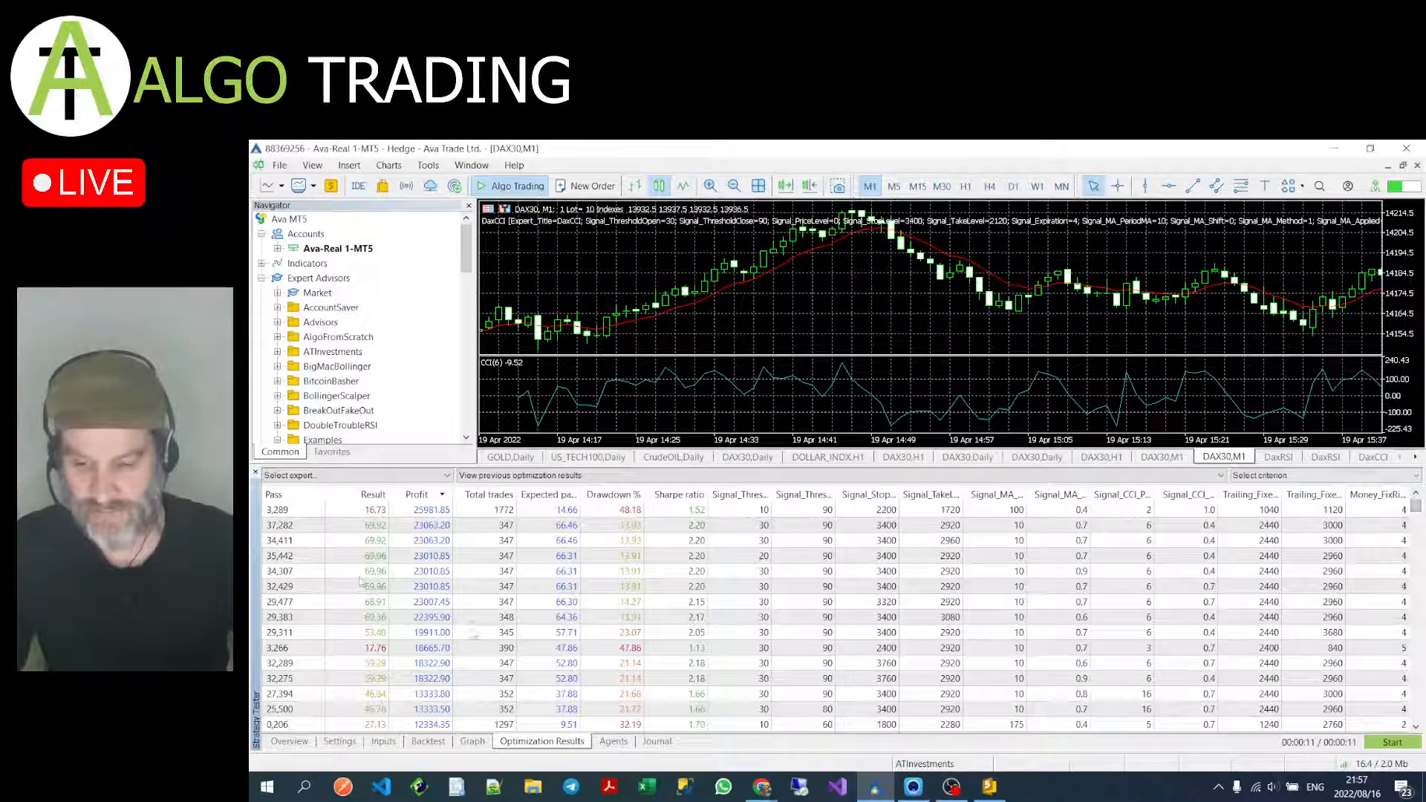
{"action": "left_click", "coordinate": [434, 527]}
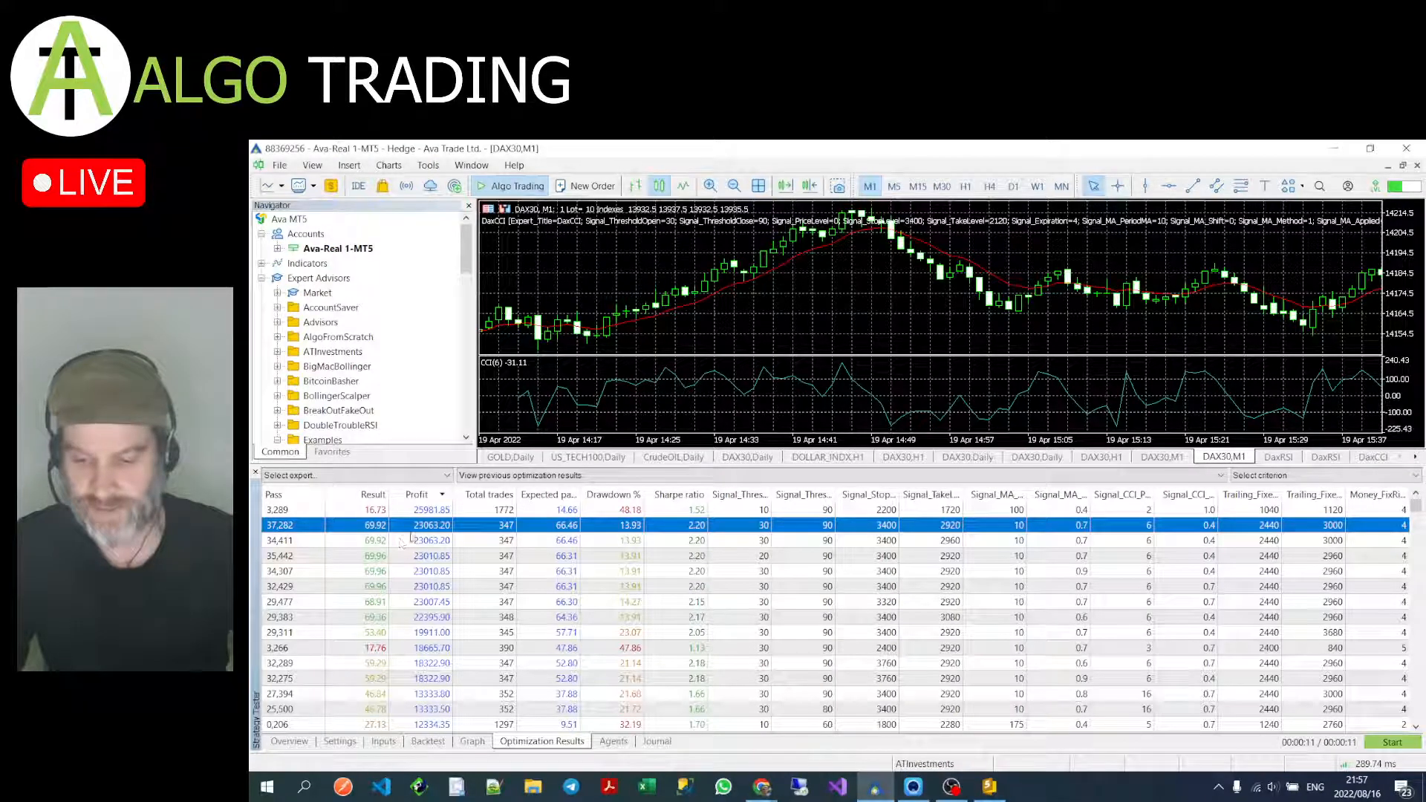
{"action": "double_click", "coordinate": [417, 527]}
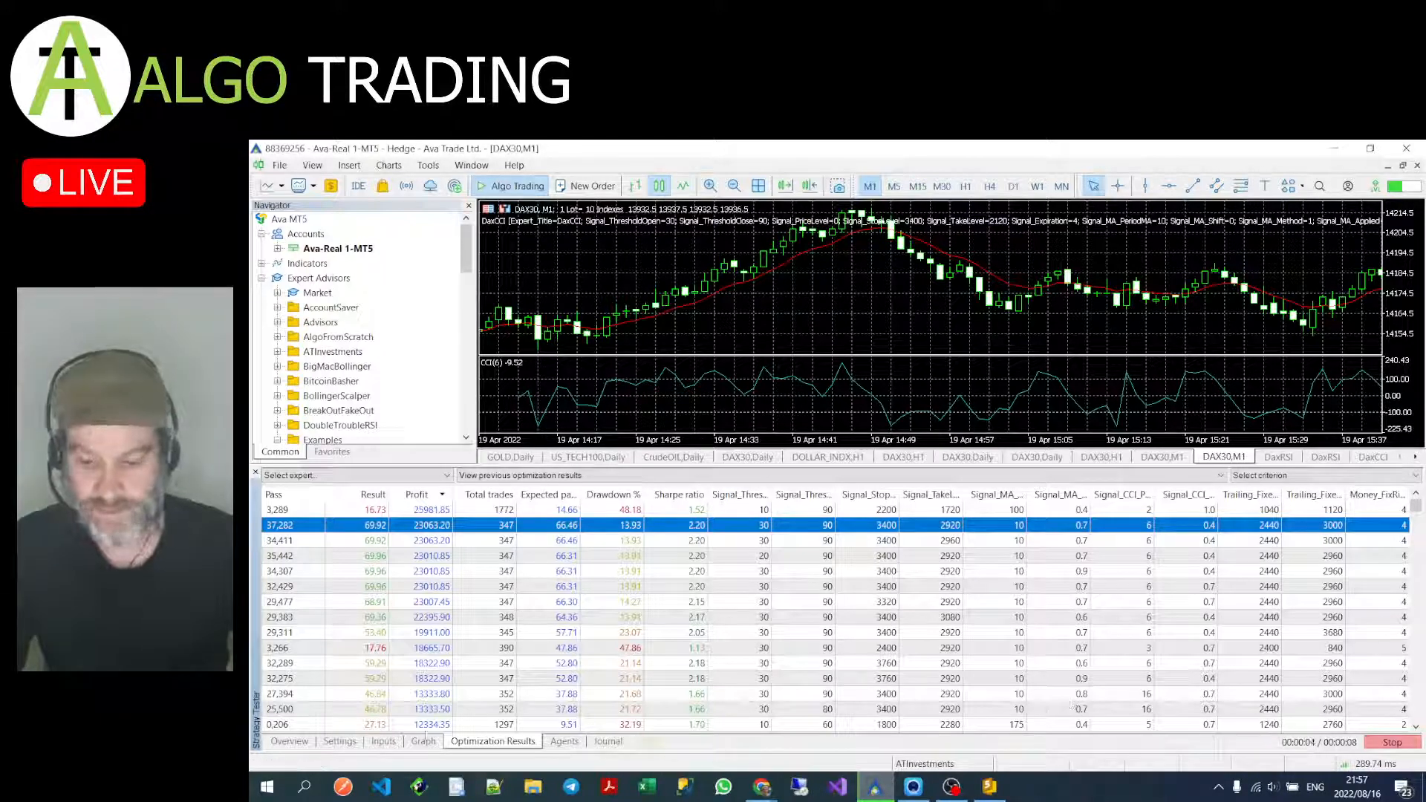
{"action": "left_click", "coordinate": [425, 743]}
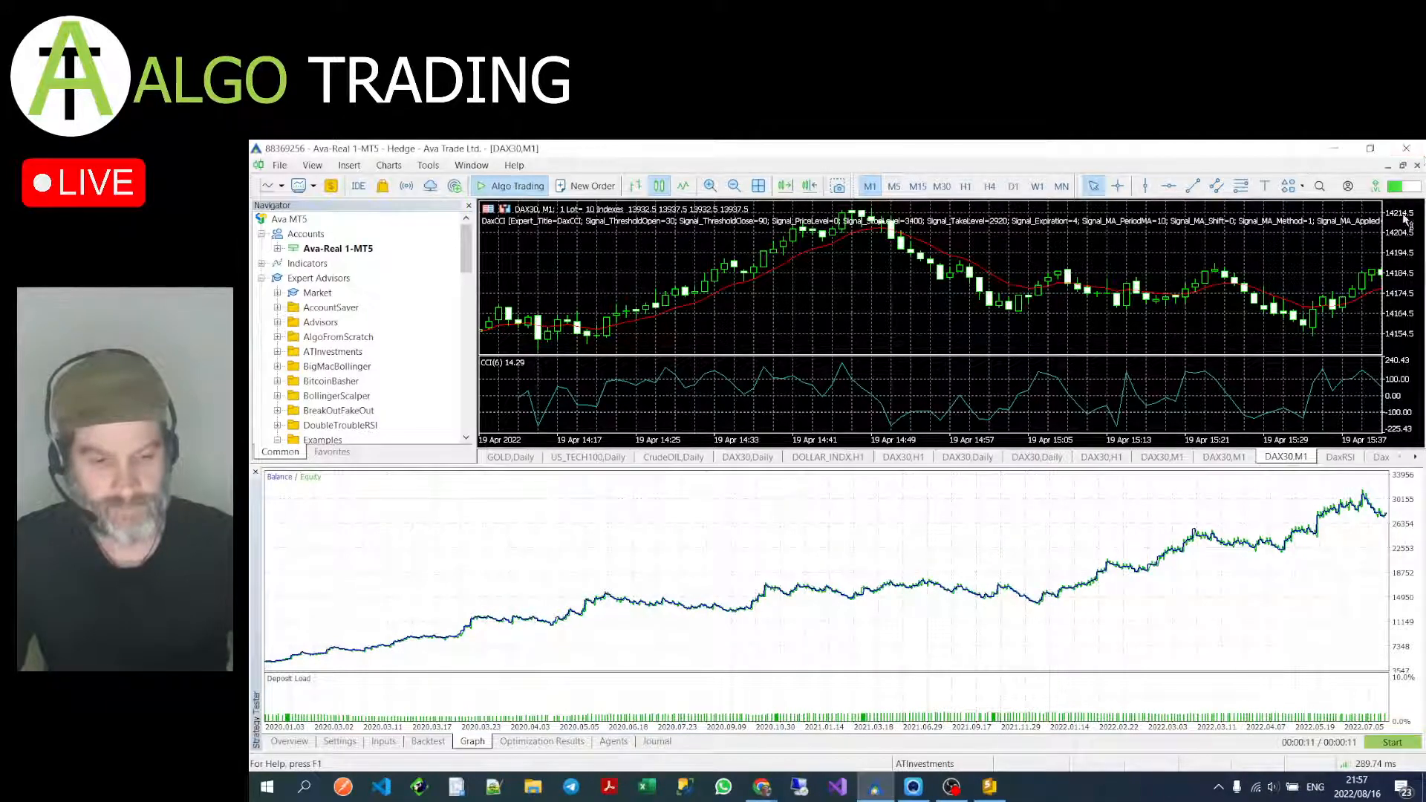
Step: Close the three DAX30 M1 charts produced by the single tests
{"action": "left_click", "coordinate": [1418, 166]}
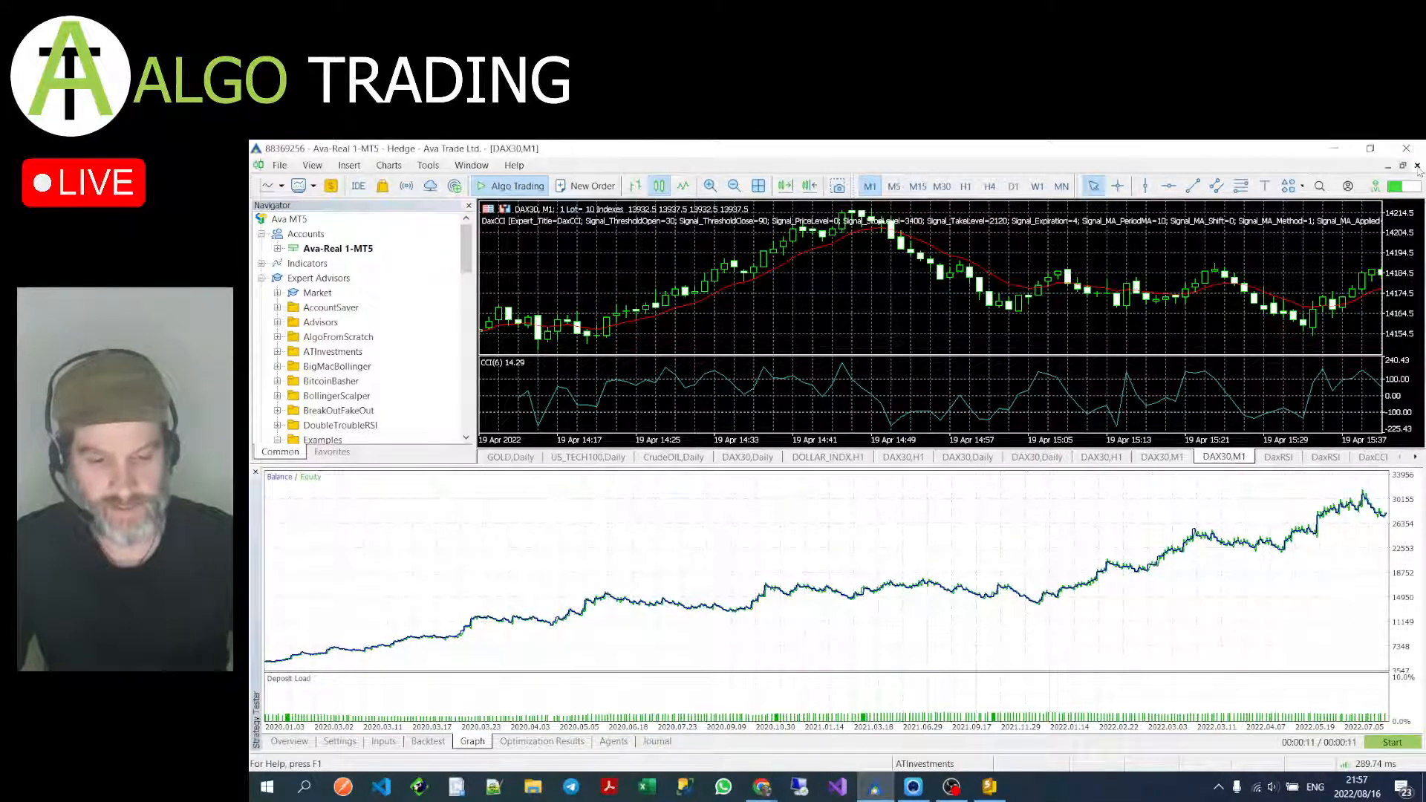
{"action": "left_click", "coordinate": [1417, 166]}
{"action": "left_click", "coordinate": [1417, 166]}
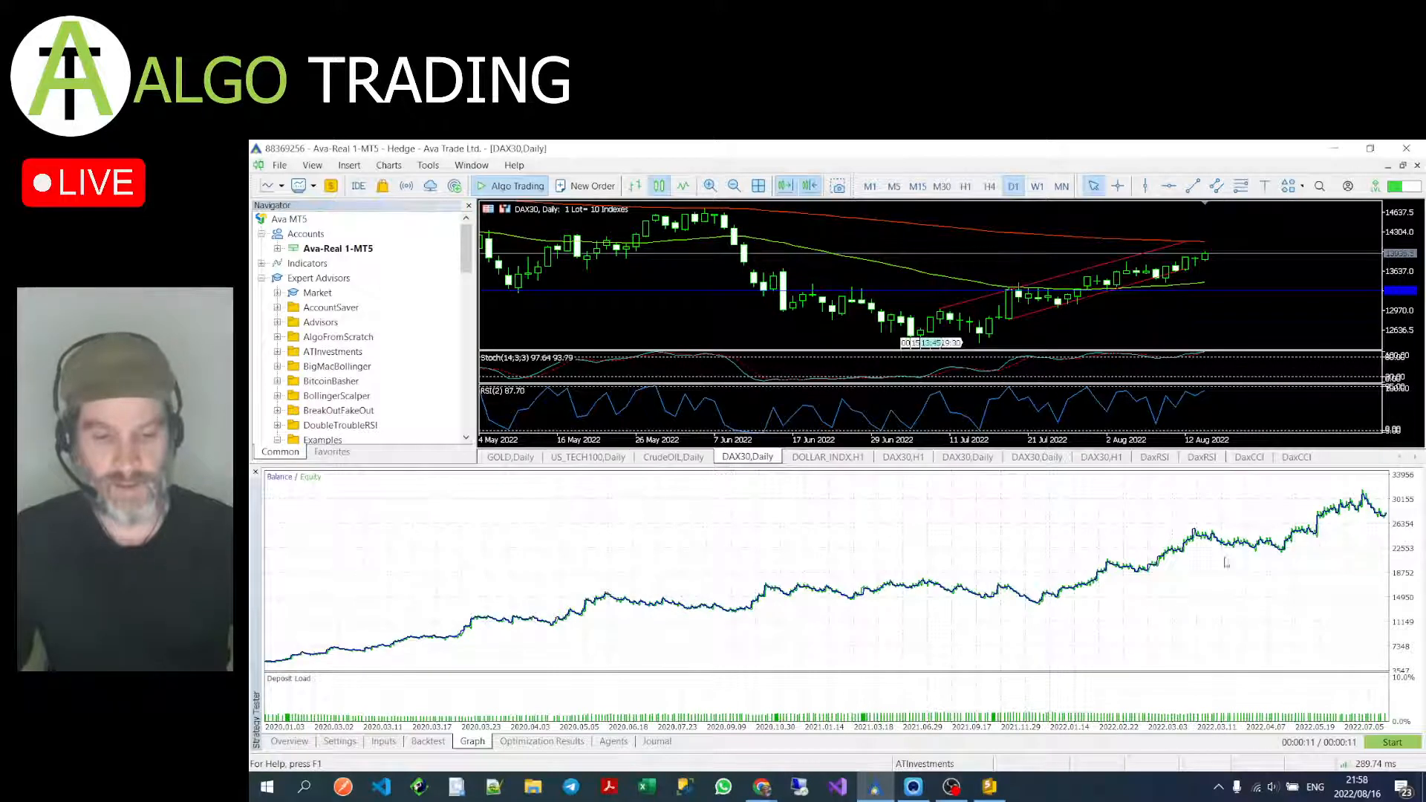
Step: Close both DaxCCI and both DaxRSI optimization graphs in the chart area
{"action": "left_click", "coordinate": [1297, 457]}
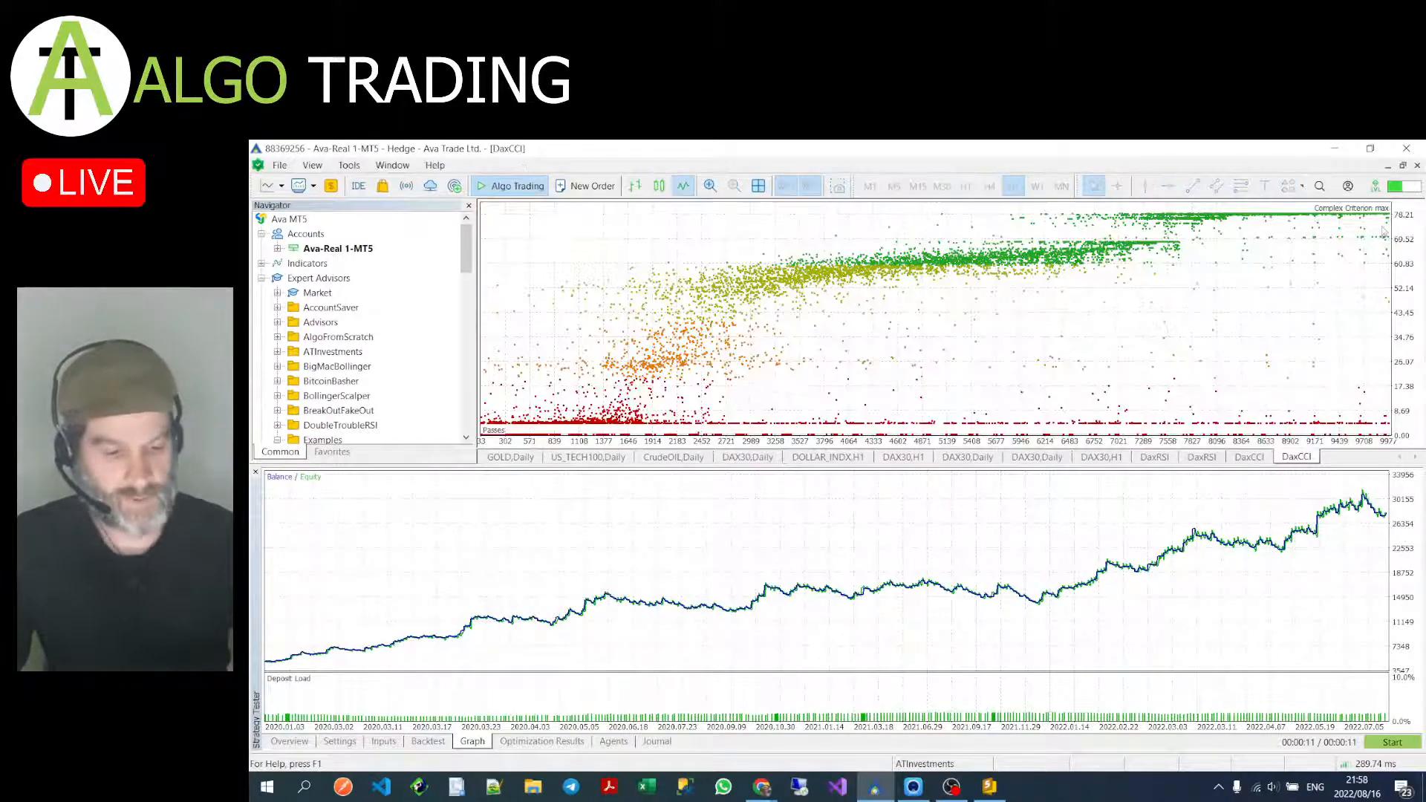
{"action": "left_click", "coordinate": [1417, 166]}
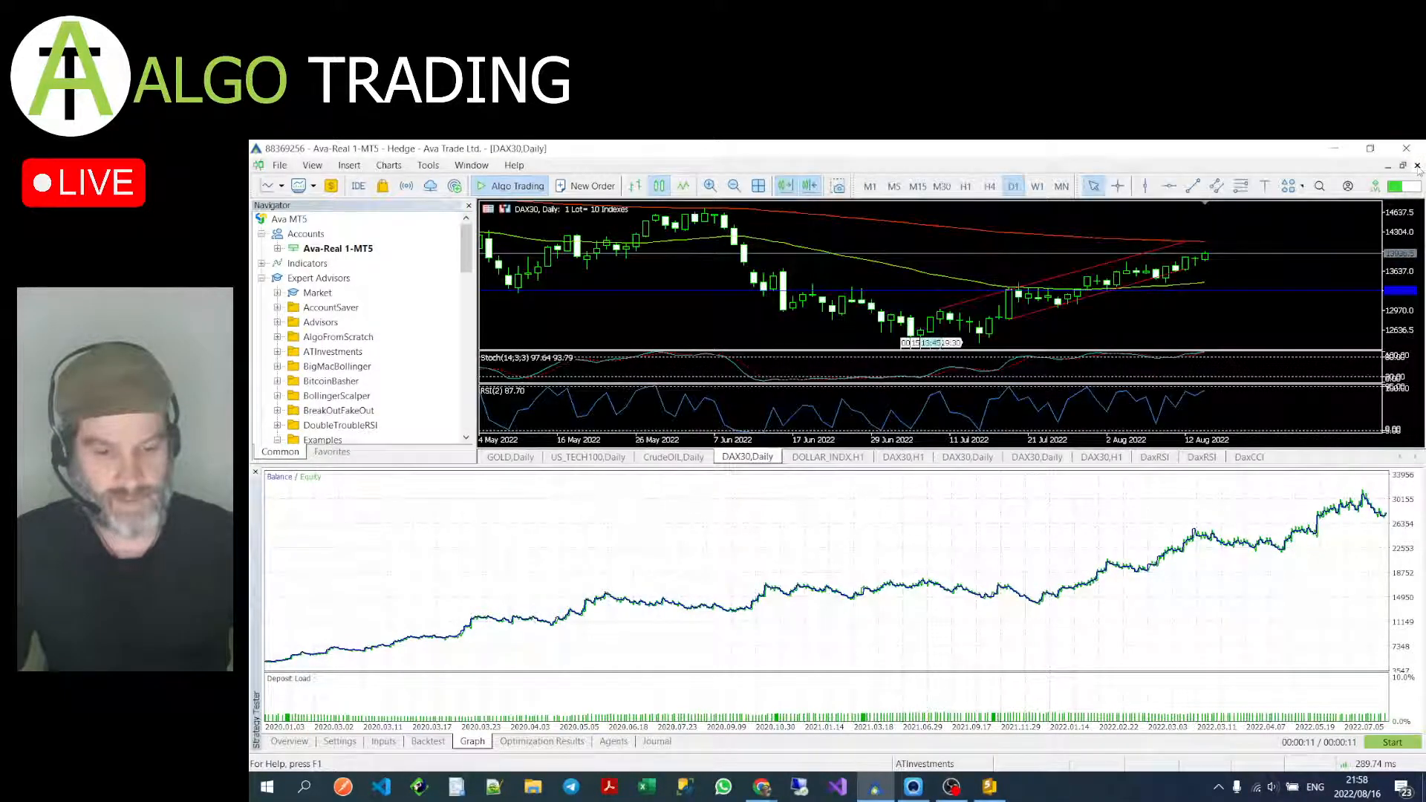
{"action": "left_click", "coordinate": [1251, 459]}
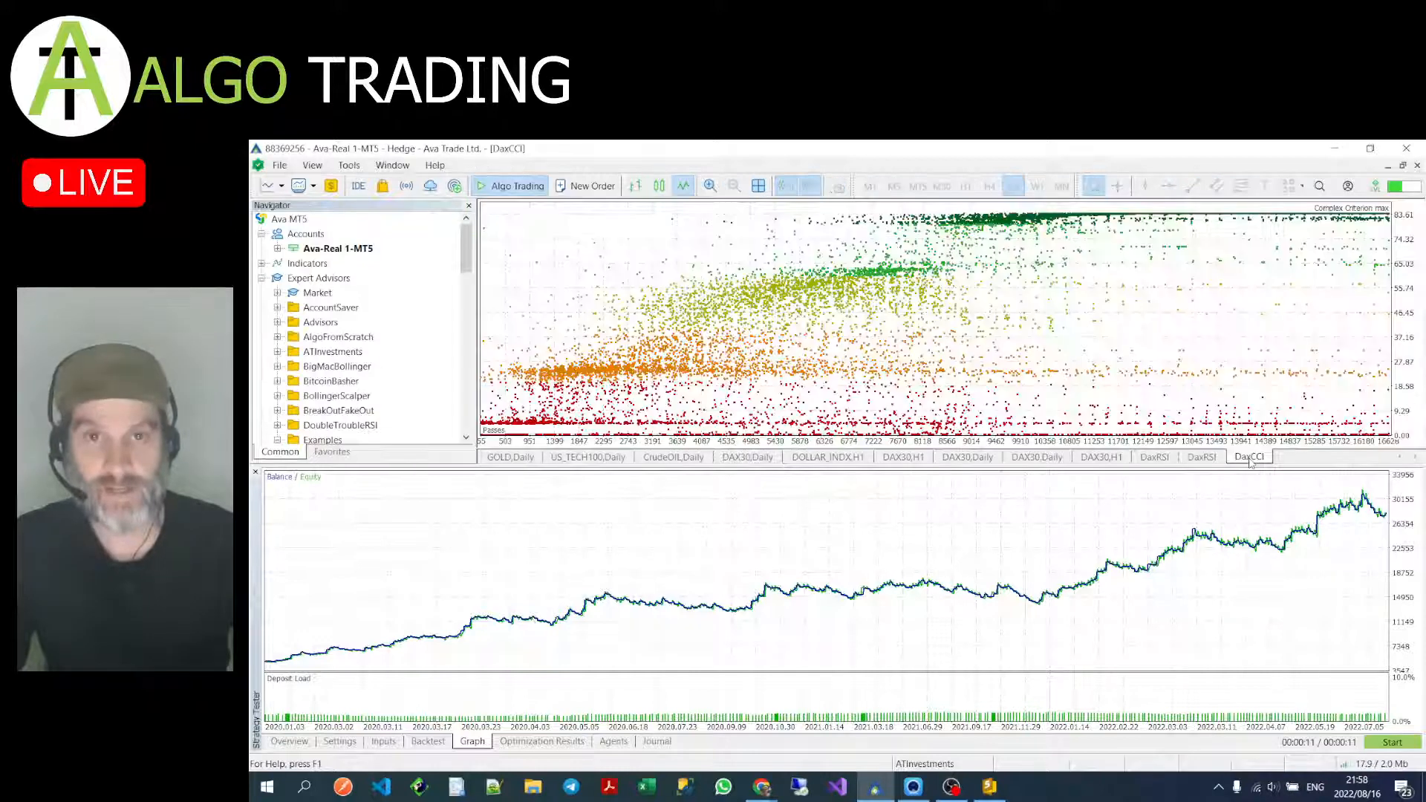
{"action": "left_click", "coordinate": [1417, 166]}
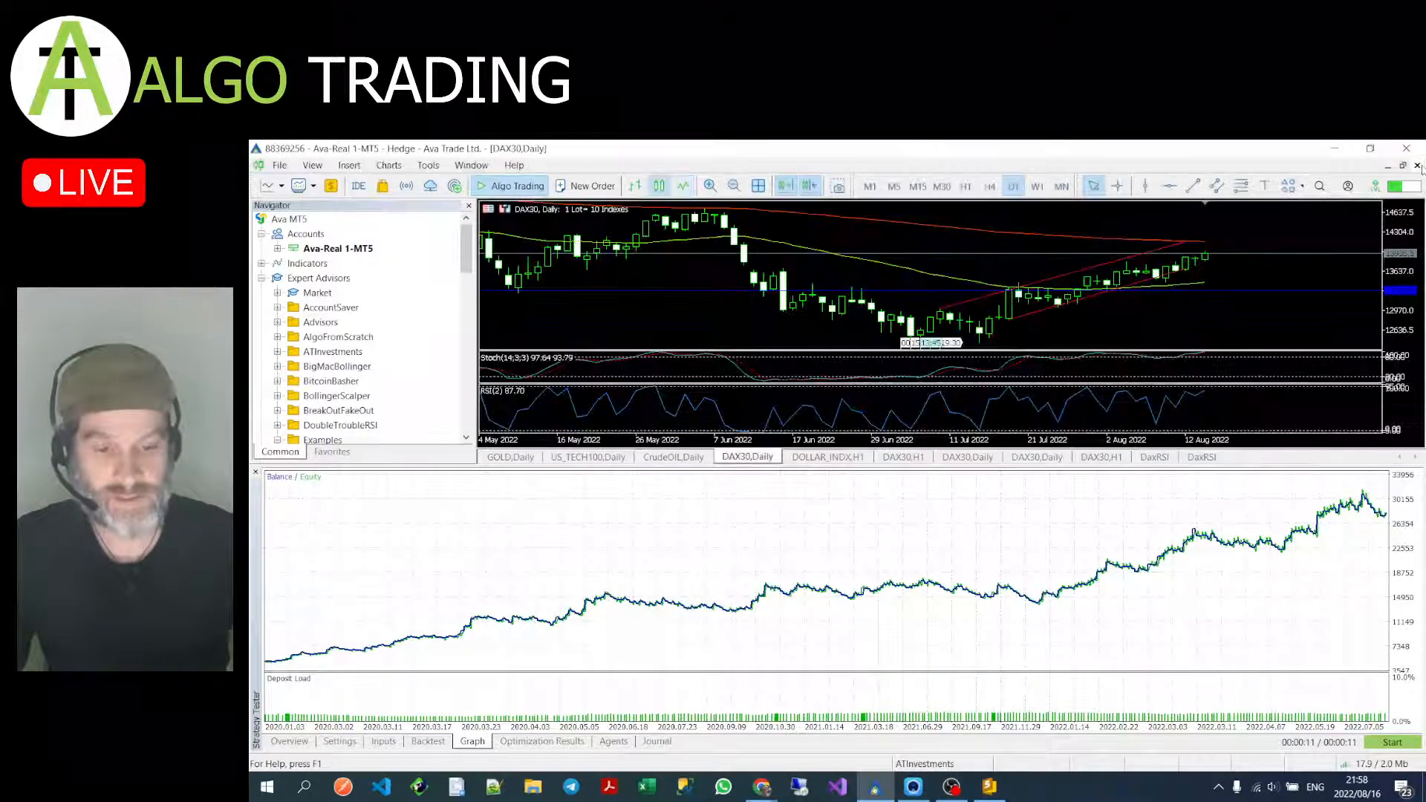
{"action": "left_click", "coordinate": [1202, 456]}
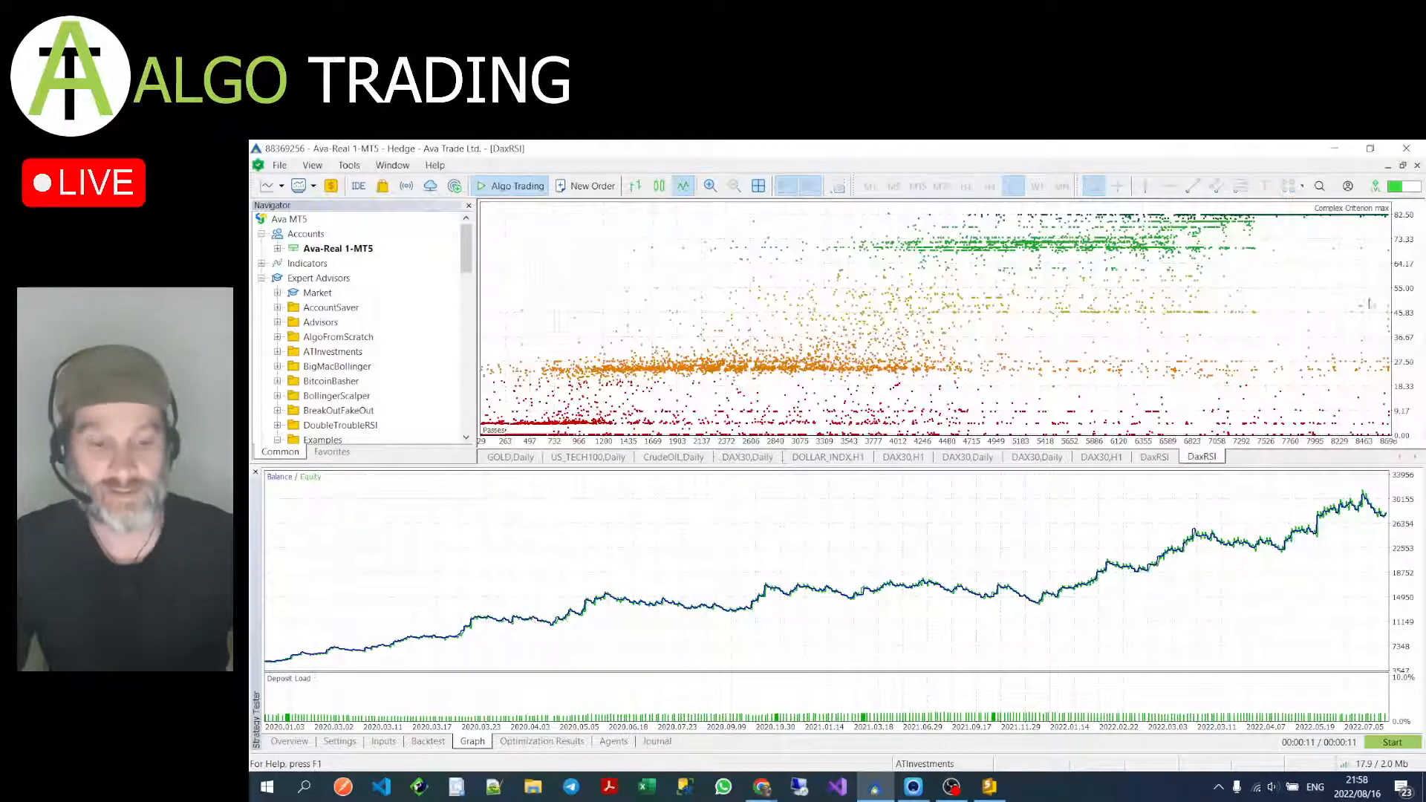
{"action": "left_click", "coordinate": [1418, 166]}
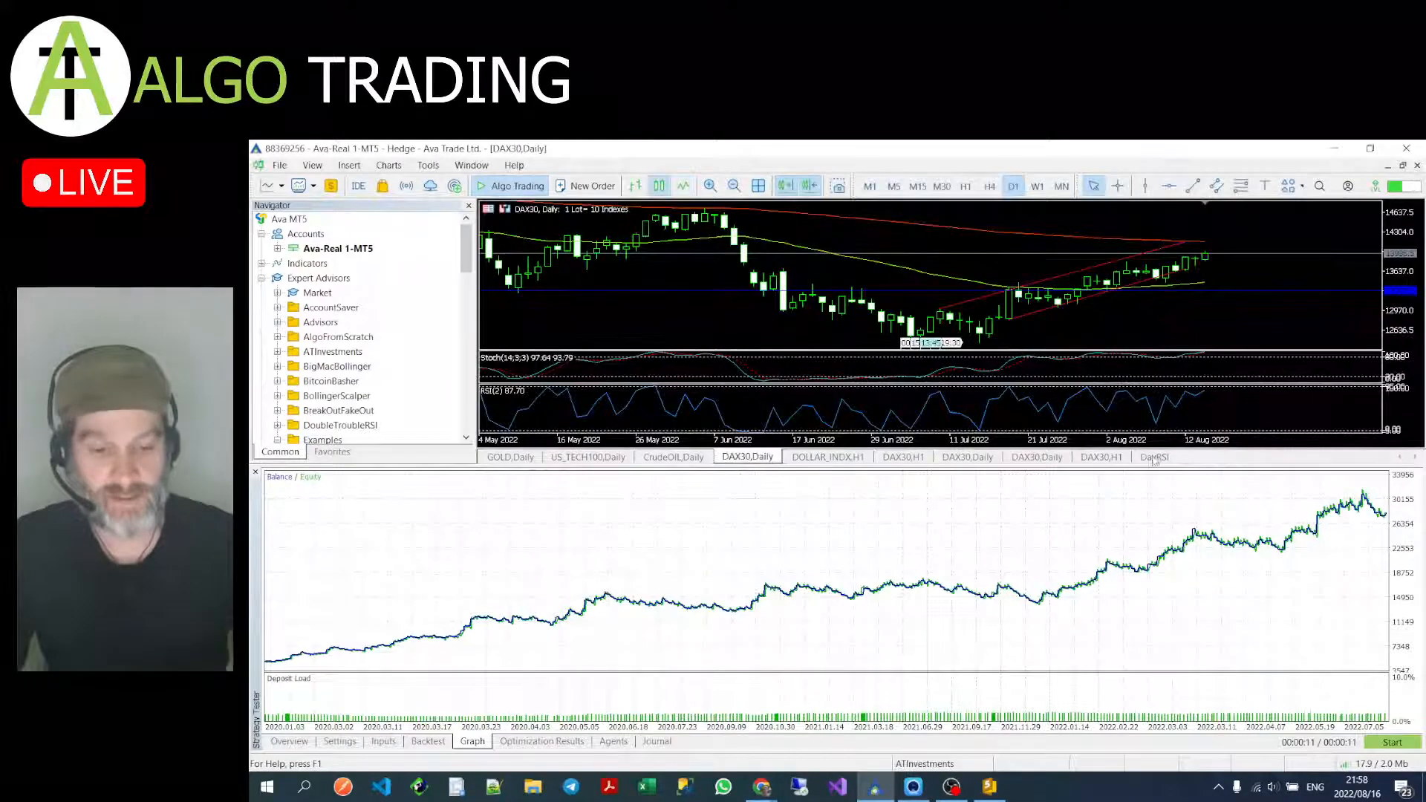
{"action": "left_click", "coordinate": [1156, 456]}
{"action": "left_click", "coordinate": [1417, 166]}
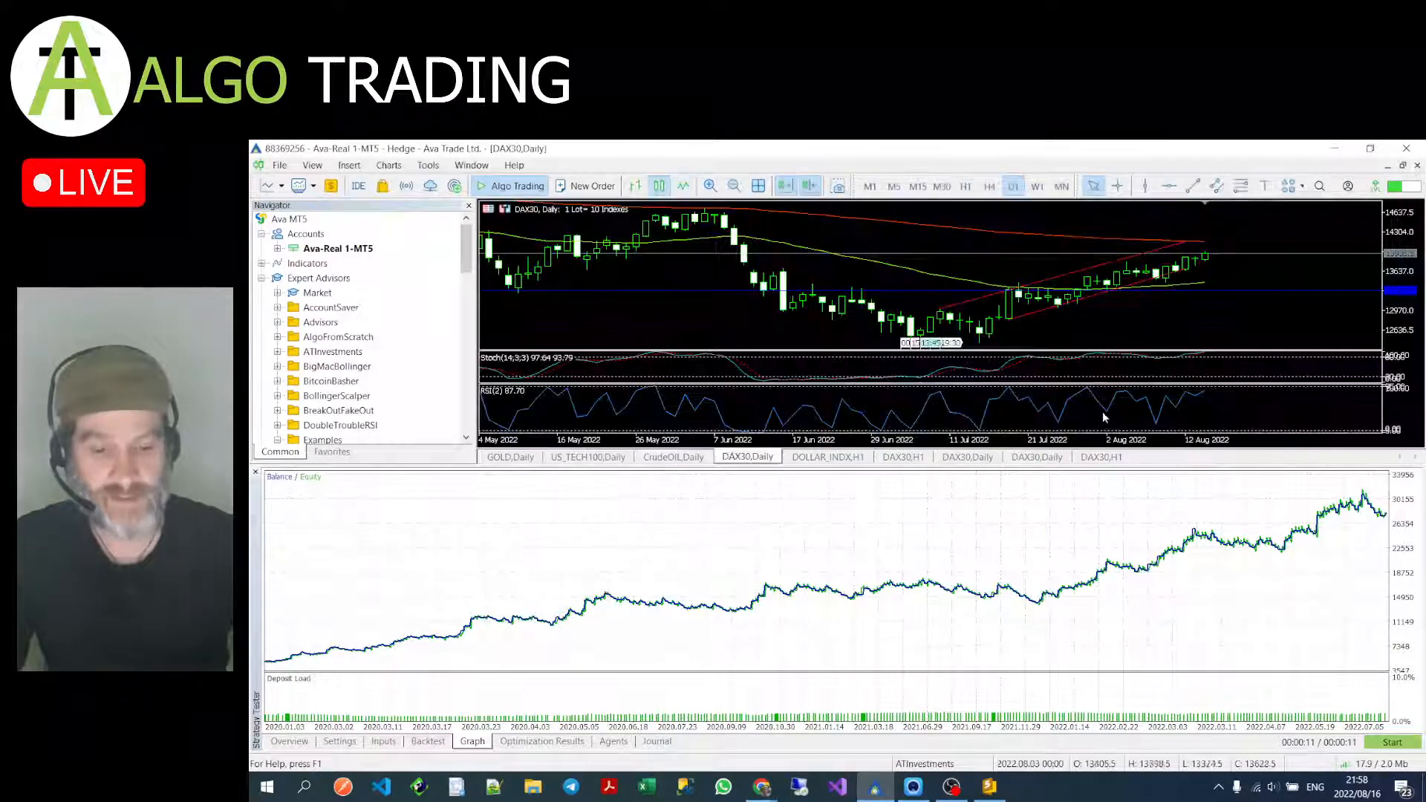
Step: Close the last DAX30 H1 chart and the two DAX30 daily charts carrying DaxRSI test trades
{"action": "left_click", "coordinate": [1418, 166]}
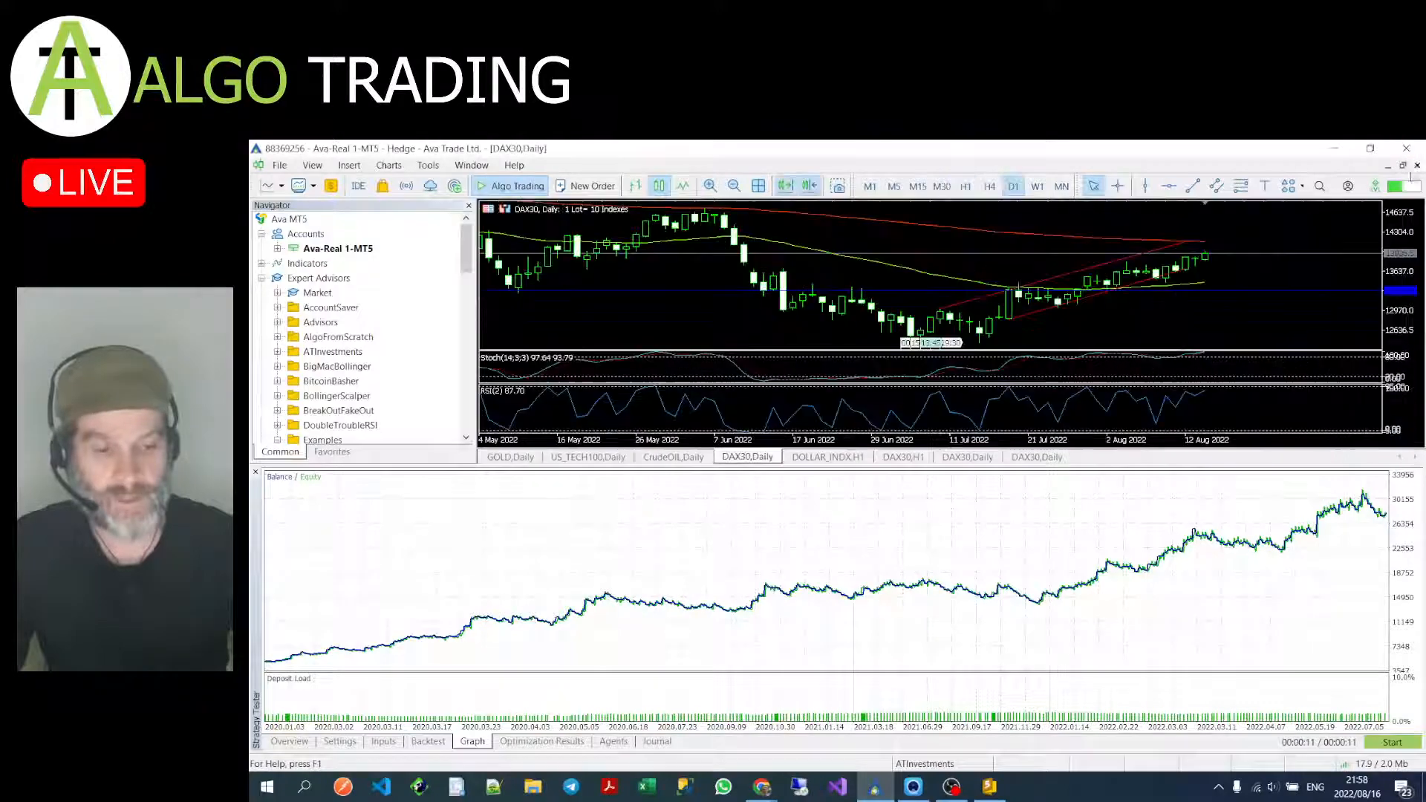
{"action": "left_click", "coordinate": [1043, 458]}
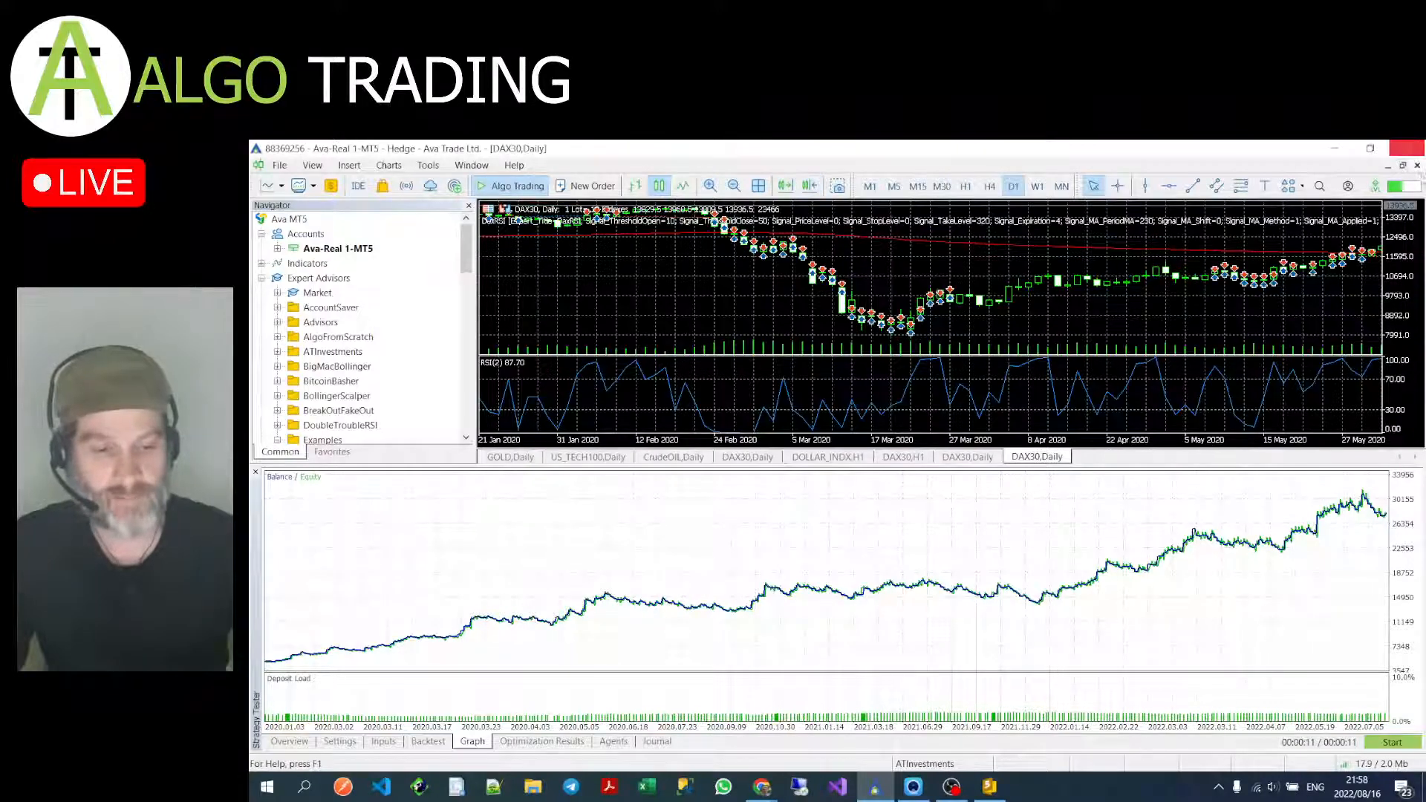
{"action": "left_click", "coordinate": [1418, 166]}
{"action": "left_click", "coordinate": [970, 459]}
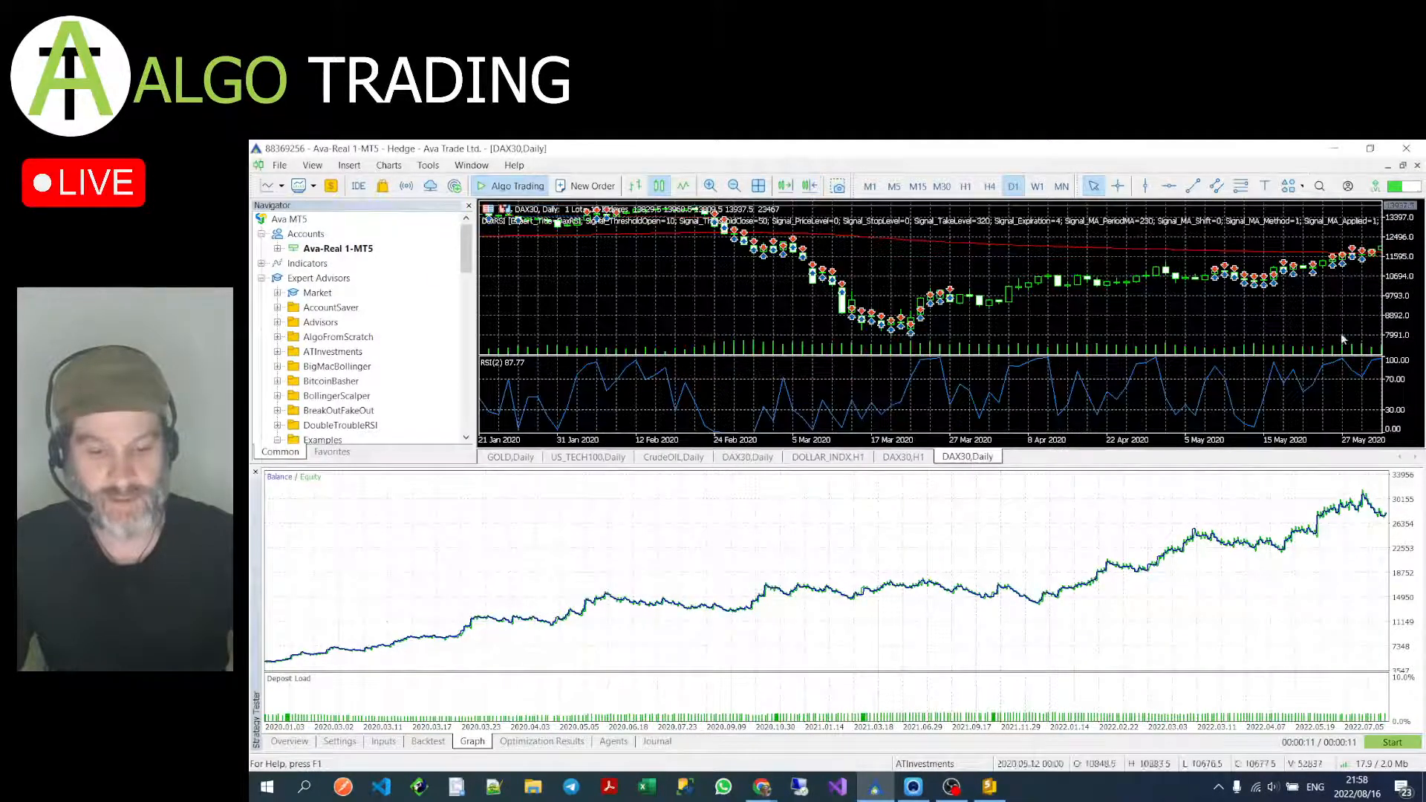
{"action": "left_click", "coordinate": [1417, 166]}
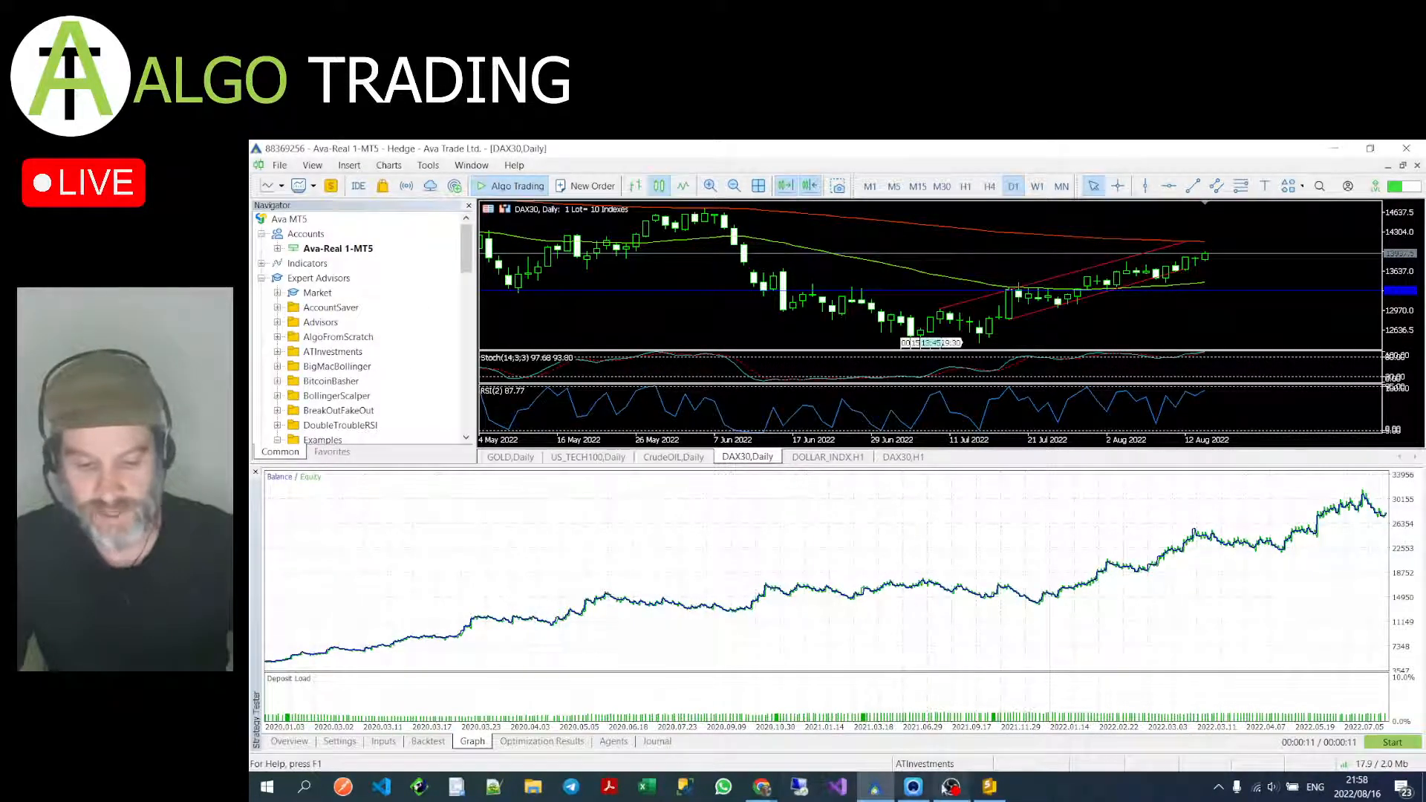
Step: Switch to MetaEditor and start a new generated Expert Advisor file in the NoCoding folder, up to its general properties
{"action": "left_click", "coordinate": [988, 789]}
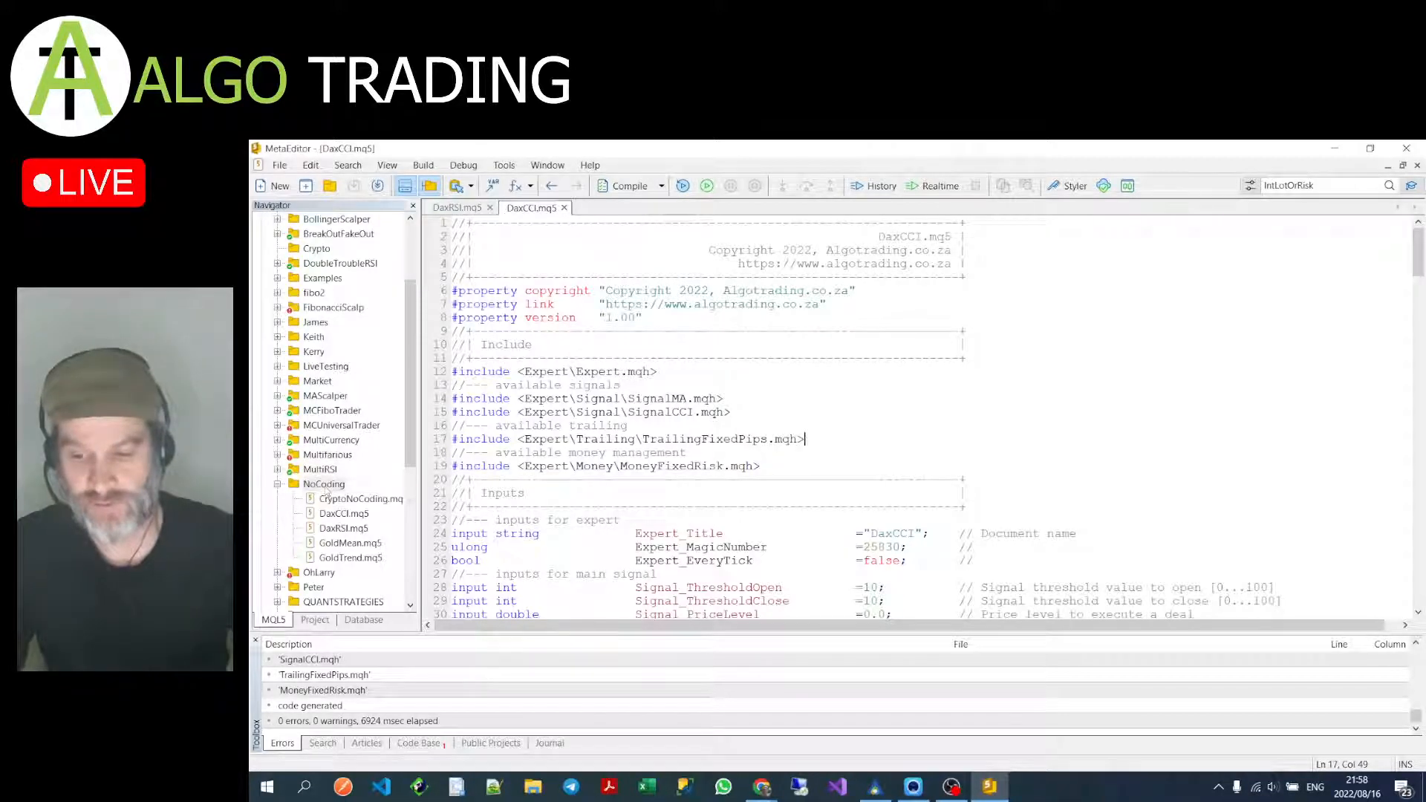
{"action": "right_click", "coordinate": [329, 486]}
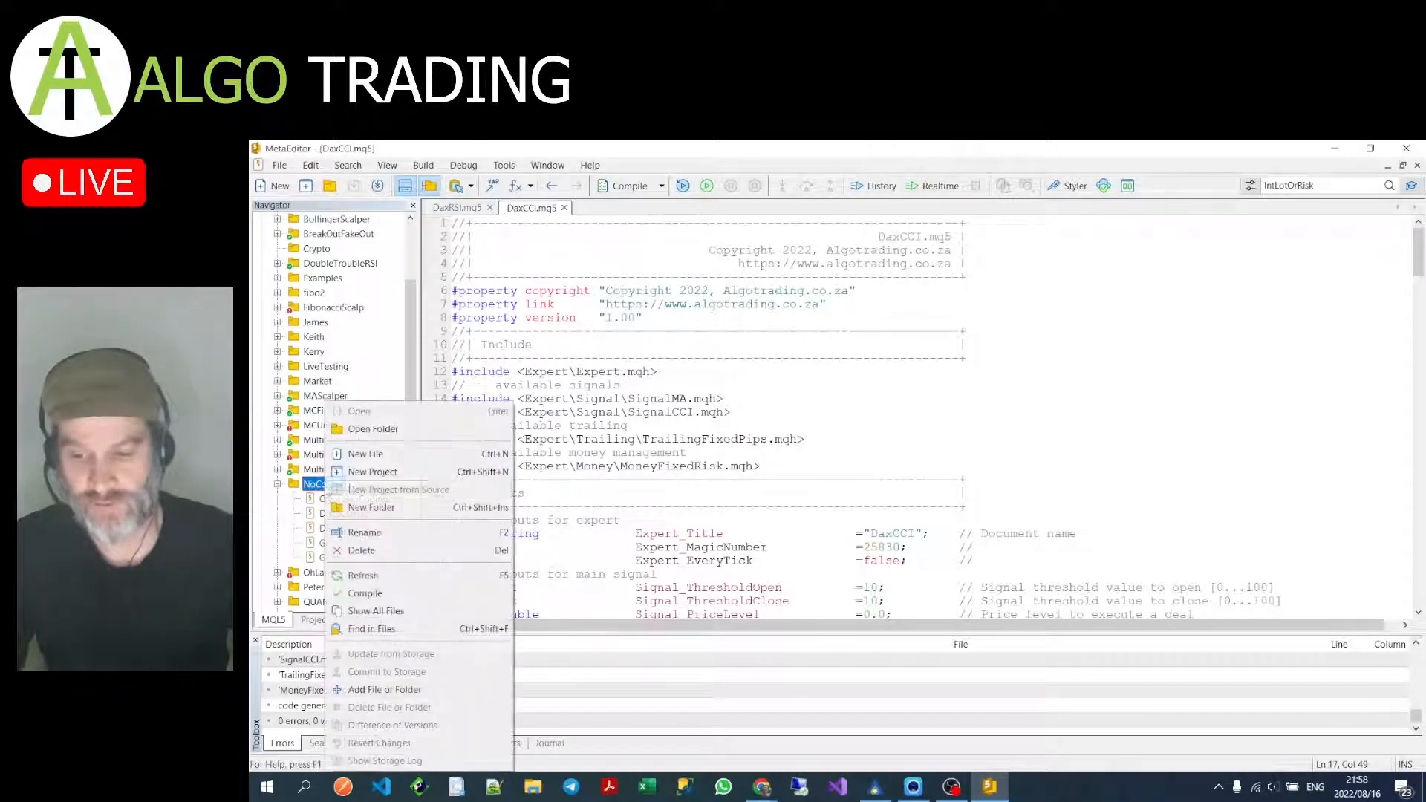
{"action": "left_click", "coordinate": [395, 456]}
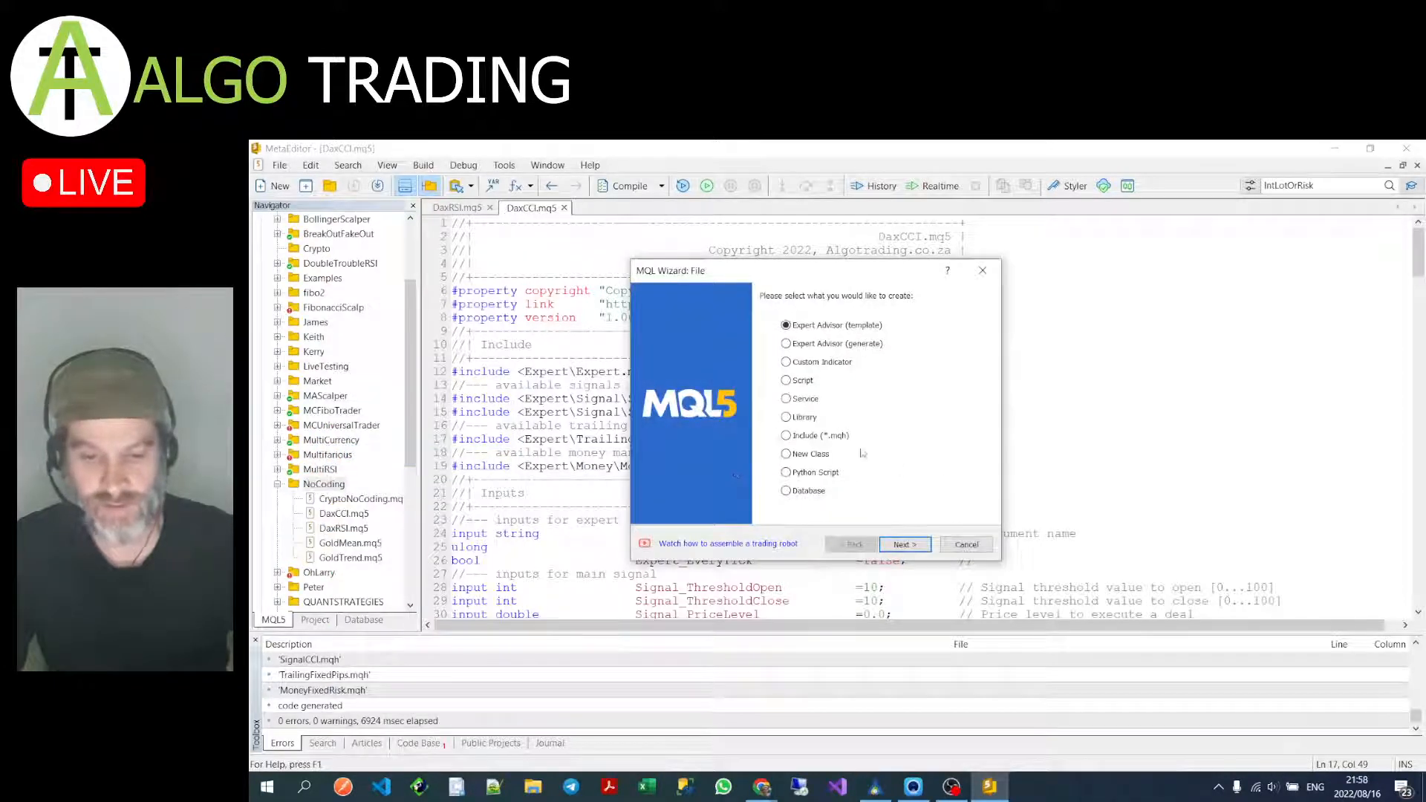
{"action": "left_click", "coordinate": [826, 344]}
{"action": "left_click", "coordinate": [905, 545]}
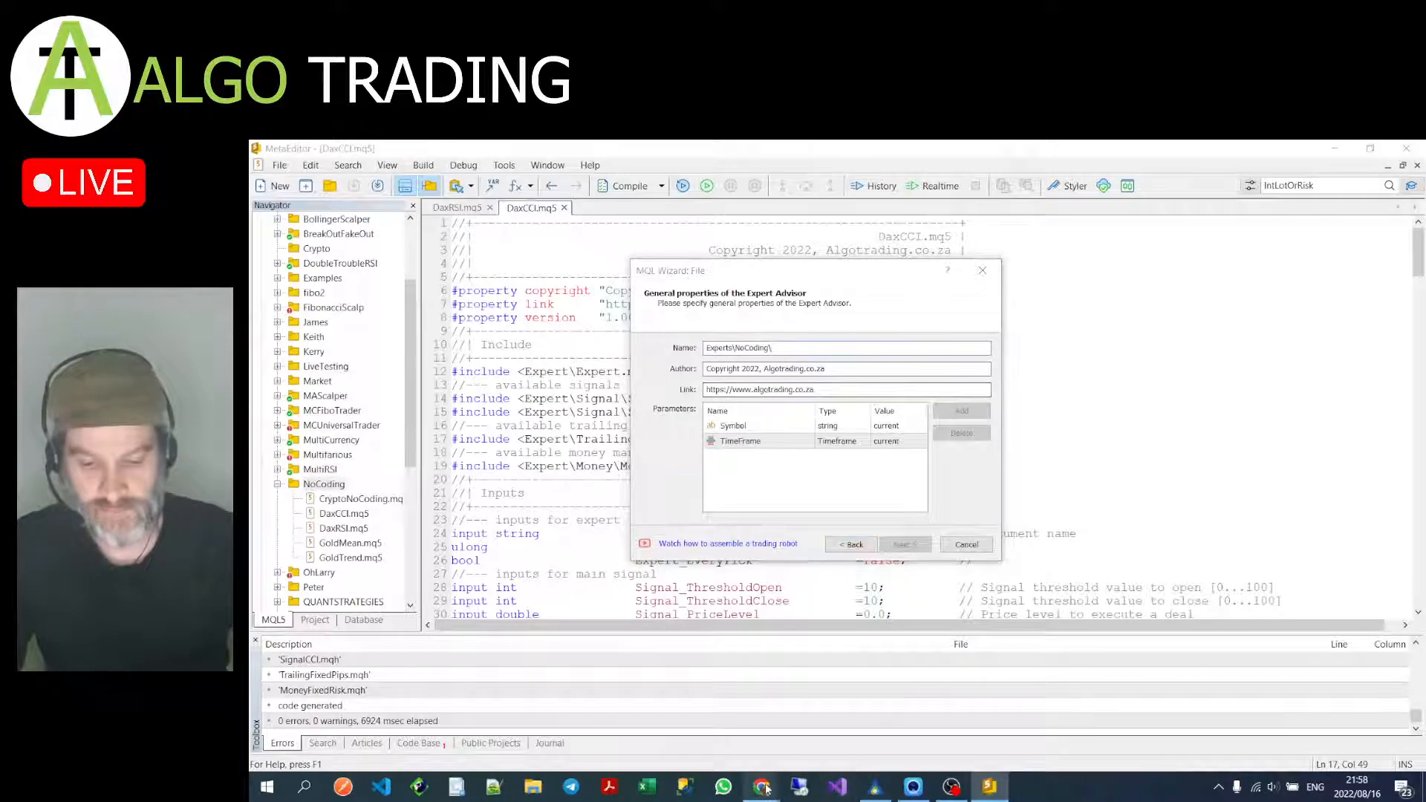
Step: Name the new Expert Advisor Test within Experts\NoCoding
{"action": "mouse_move", "coordinate": [762, 786]}
{"action": "left_click", "coordinate": [707, 724]}
{"action": "left_click", "coordinate": [1139, 486]}
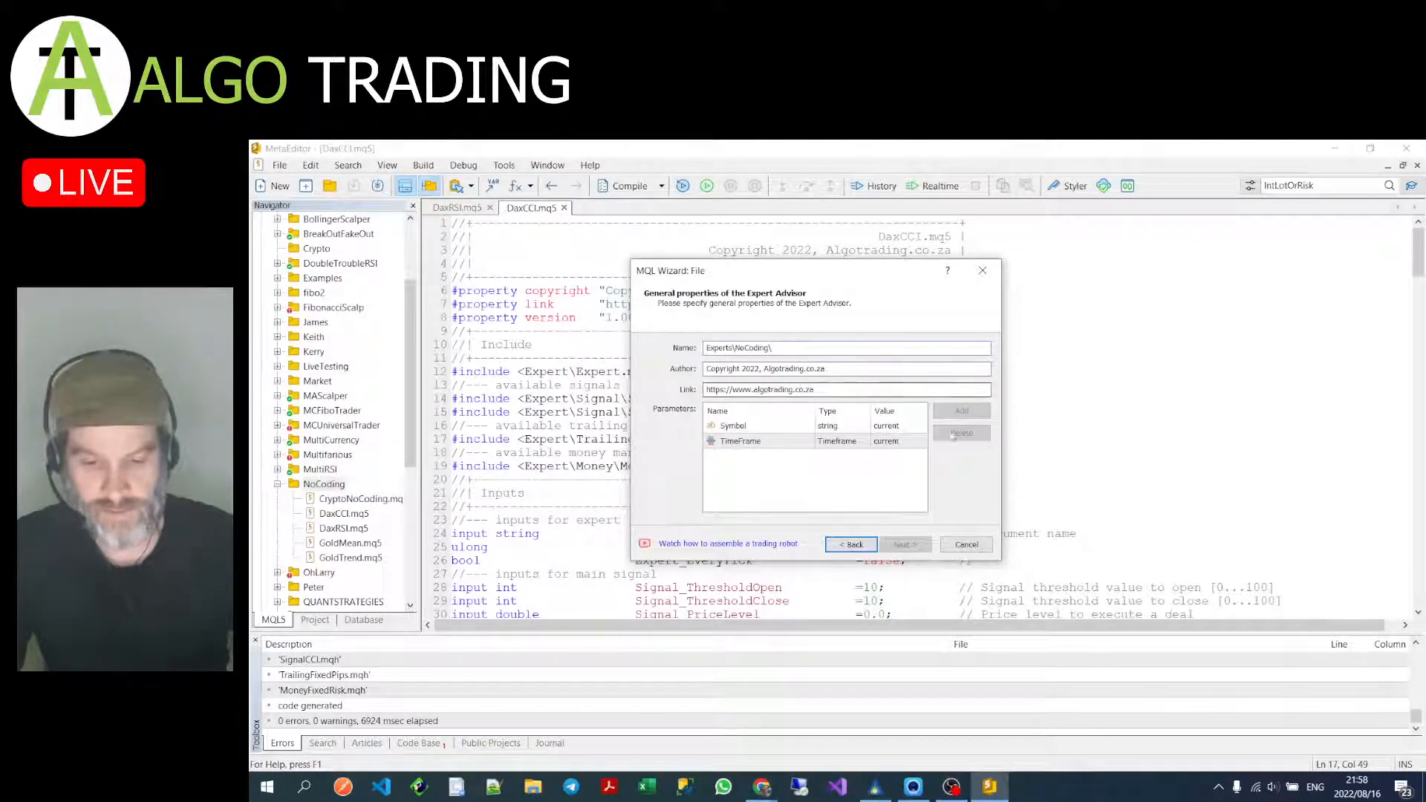
{"action": "type", "text": "Test"}
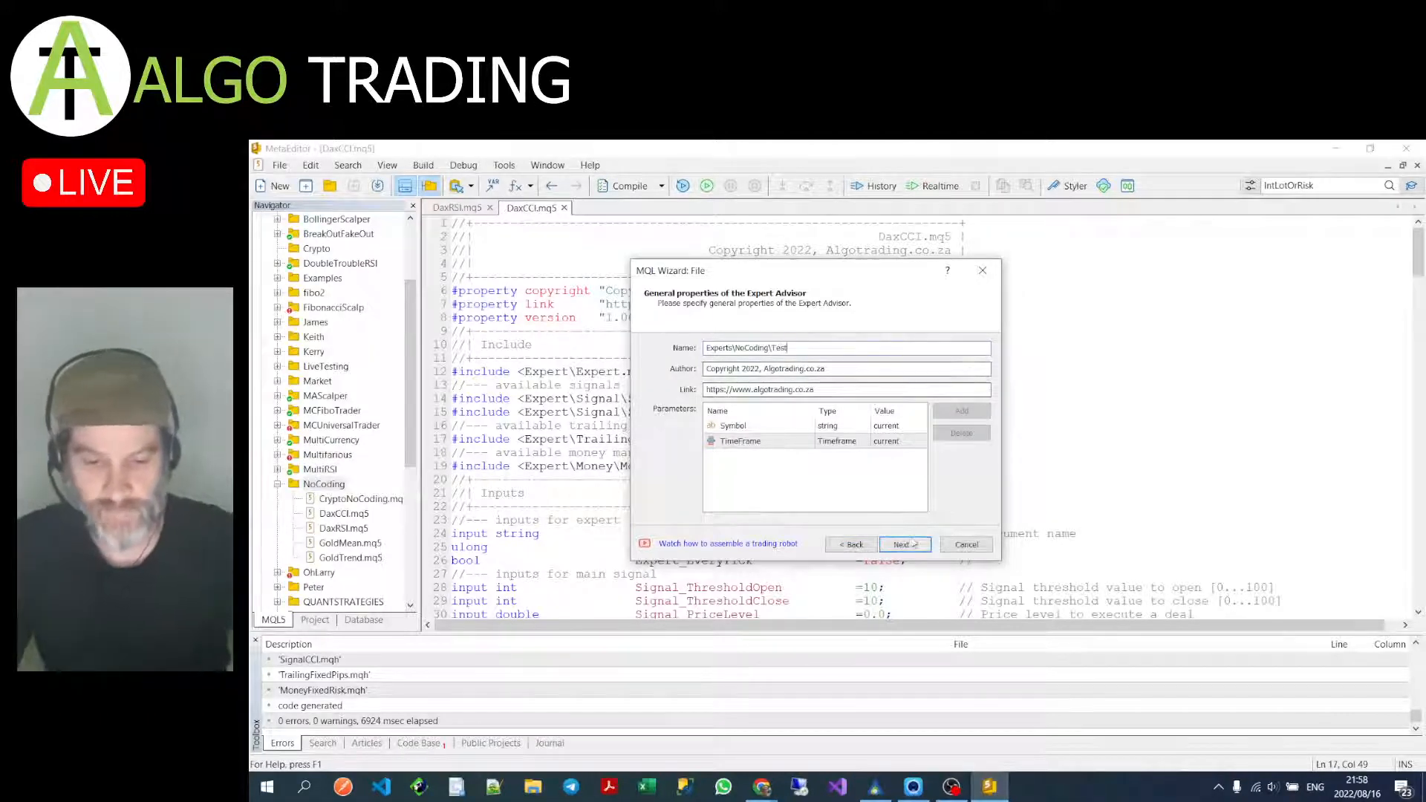
Step: Proceed to the signal properties, start adding a signal module and open the MQL5 Reference for the Accelerator Oscillator signals
{"action": "left_click", "coordinate": [911, 545]}
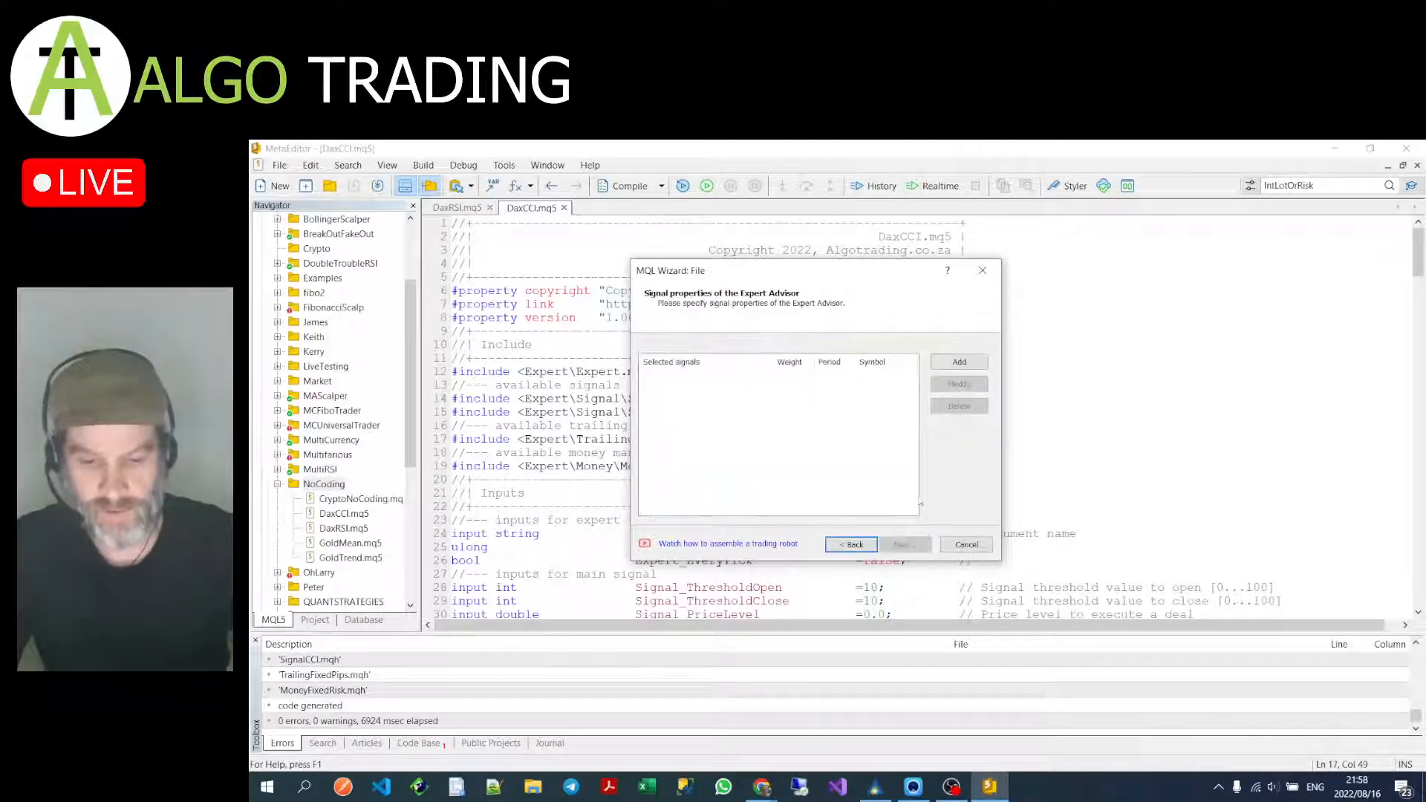
{"action": "left_click", "coordinate": [966, 363]}
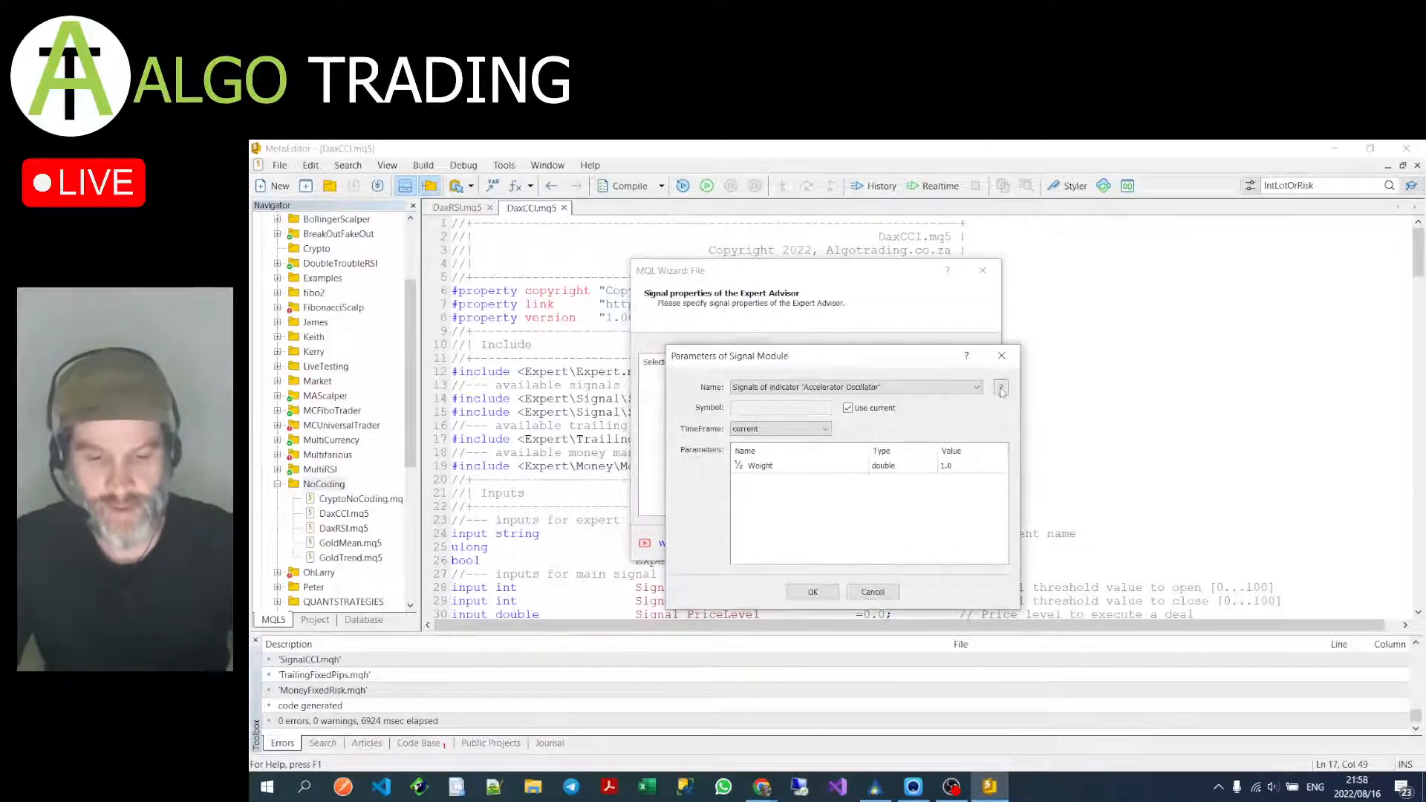
{"action": "left_click", "coordinate": [1000, 387]}
Step: Read the buying and selling conditions of the Accelerator Oscillator signals in the reference
{"action": "scroll", "coordinate": [1206, 482], "scroll_direction": "down", "scroll_amount": 3}
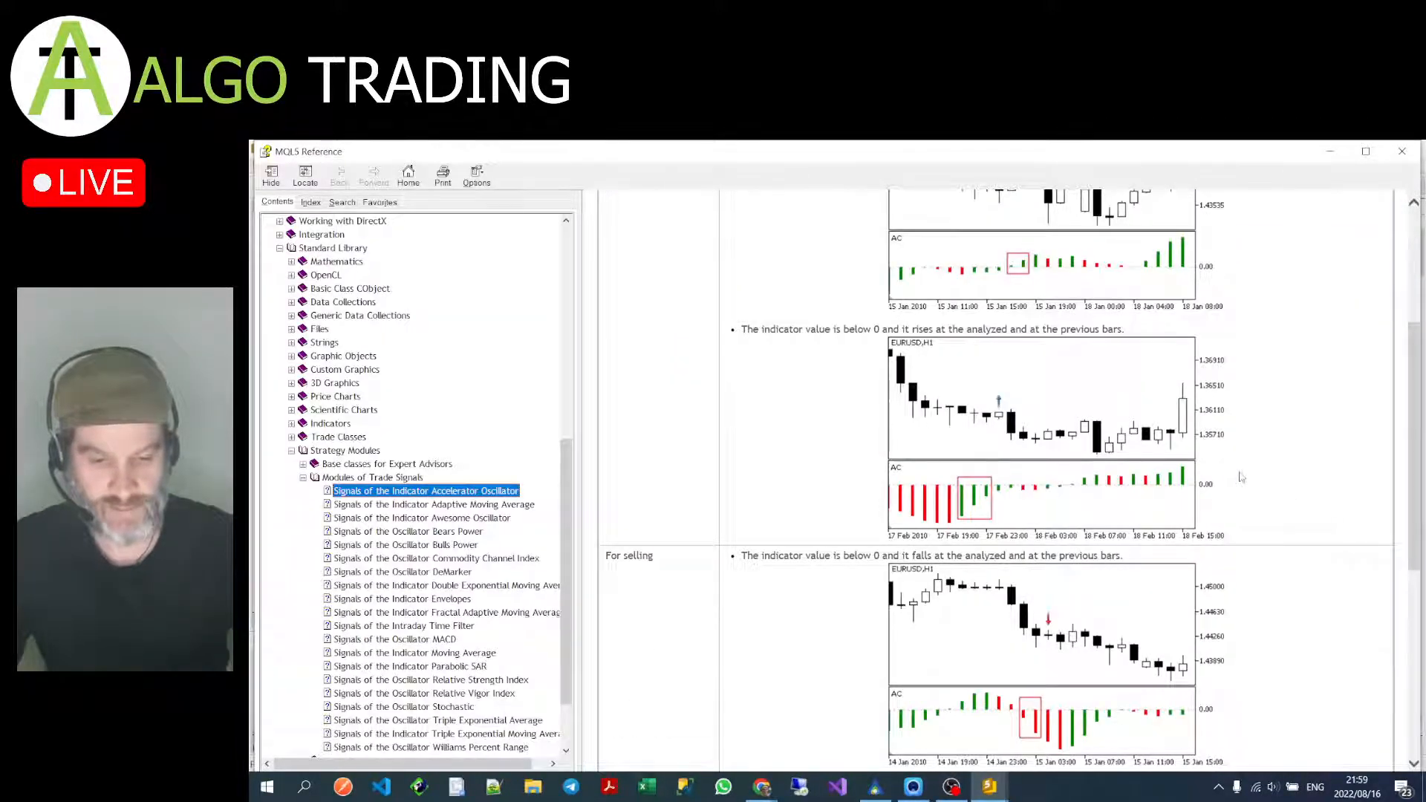
{"action": "scroll", "coordinate": [1241, 477], "scroll_direction": "down", "scroll_amount": 1}
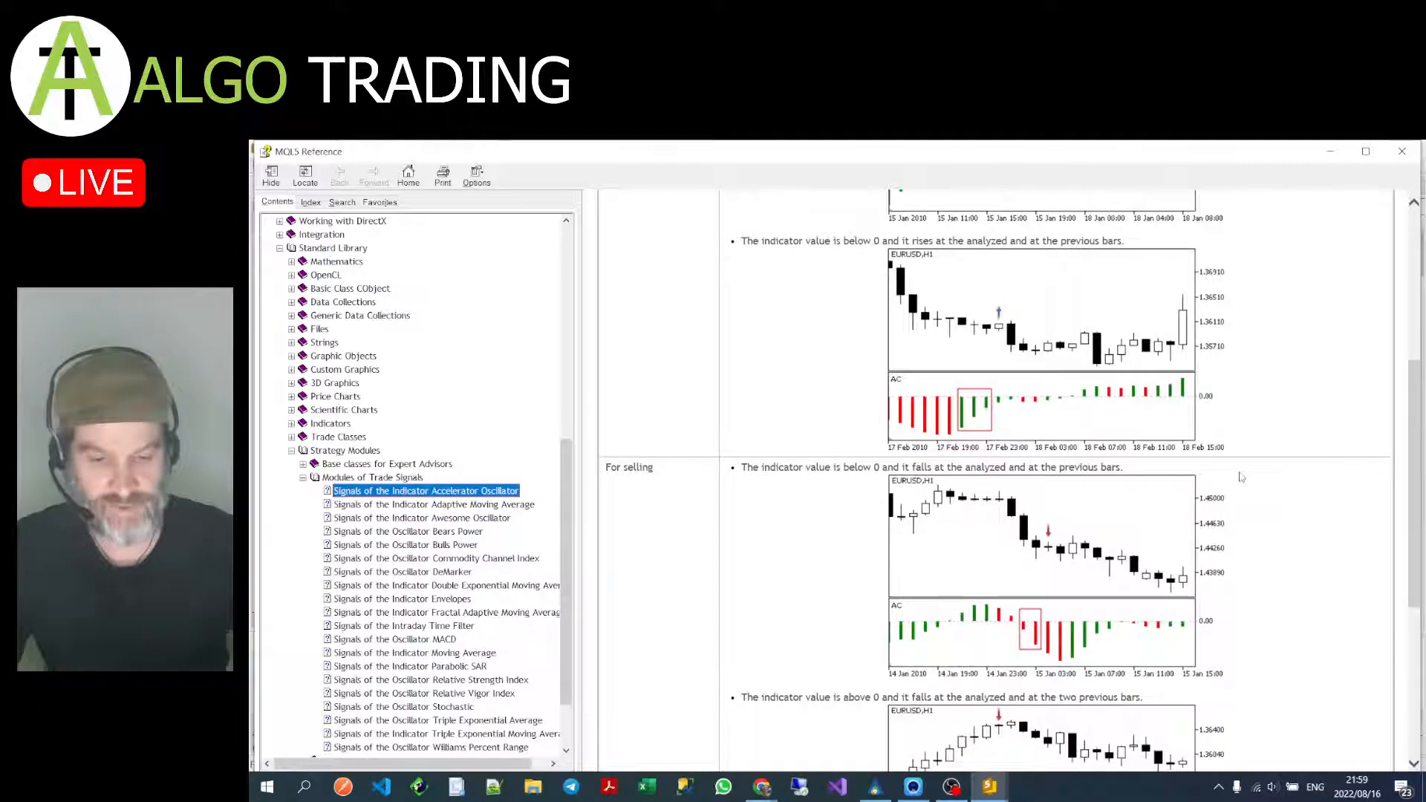
{"action": "scroll", "coordinate": [1239, 477], "scroll_direction": "down", "scroll_amount": 1}
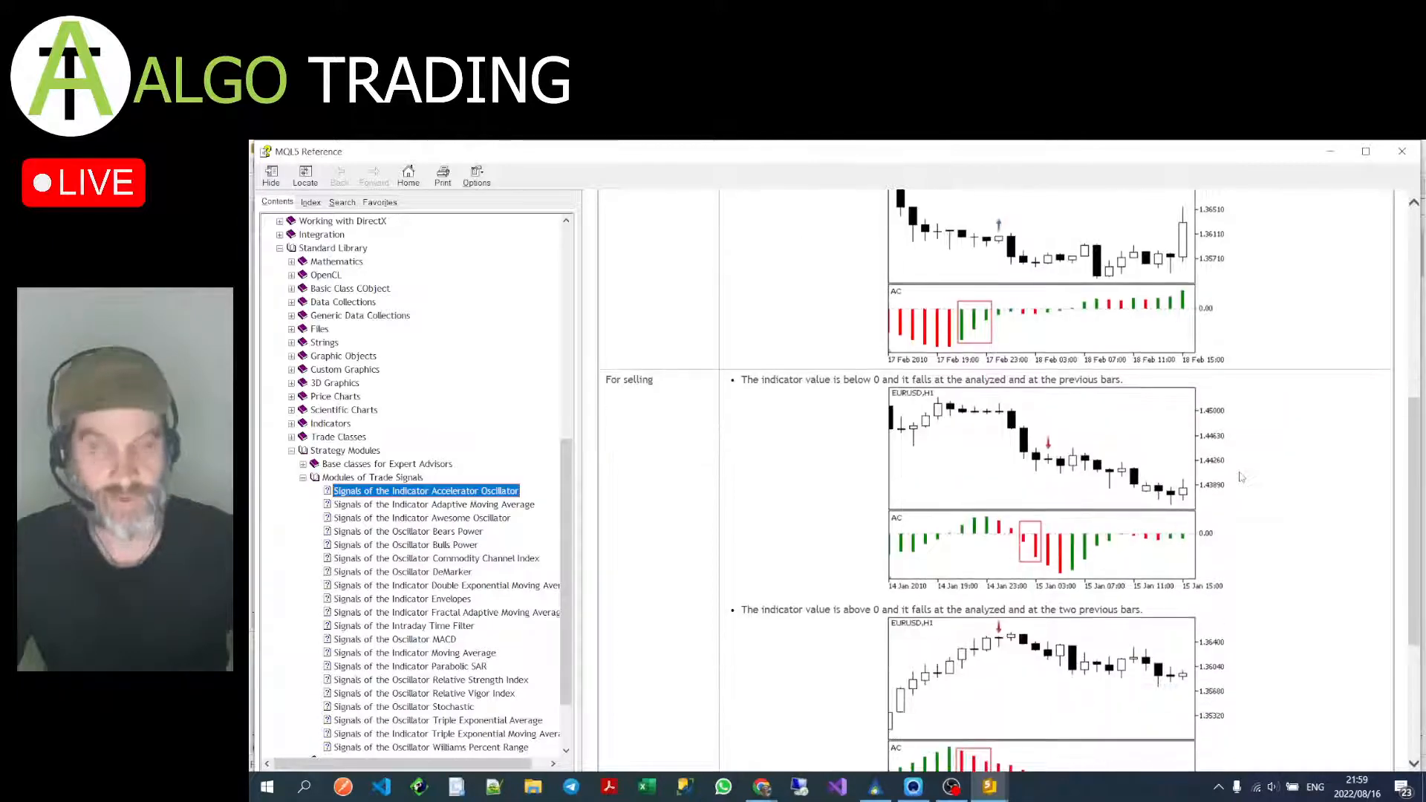
{"action": "scroll", "coordinate": [1239, 477], "scroll_direction": "down", "scroll_amount": 2}
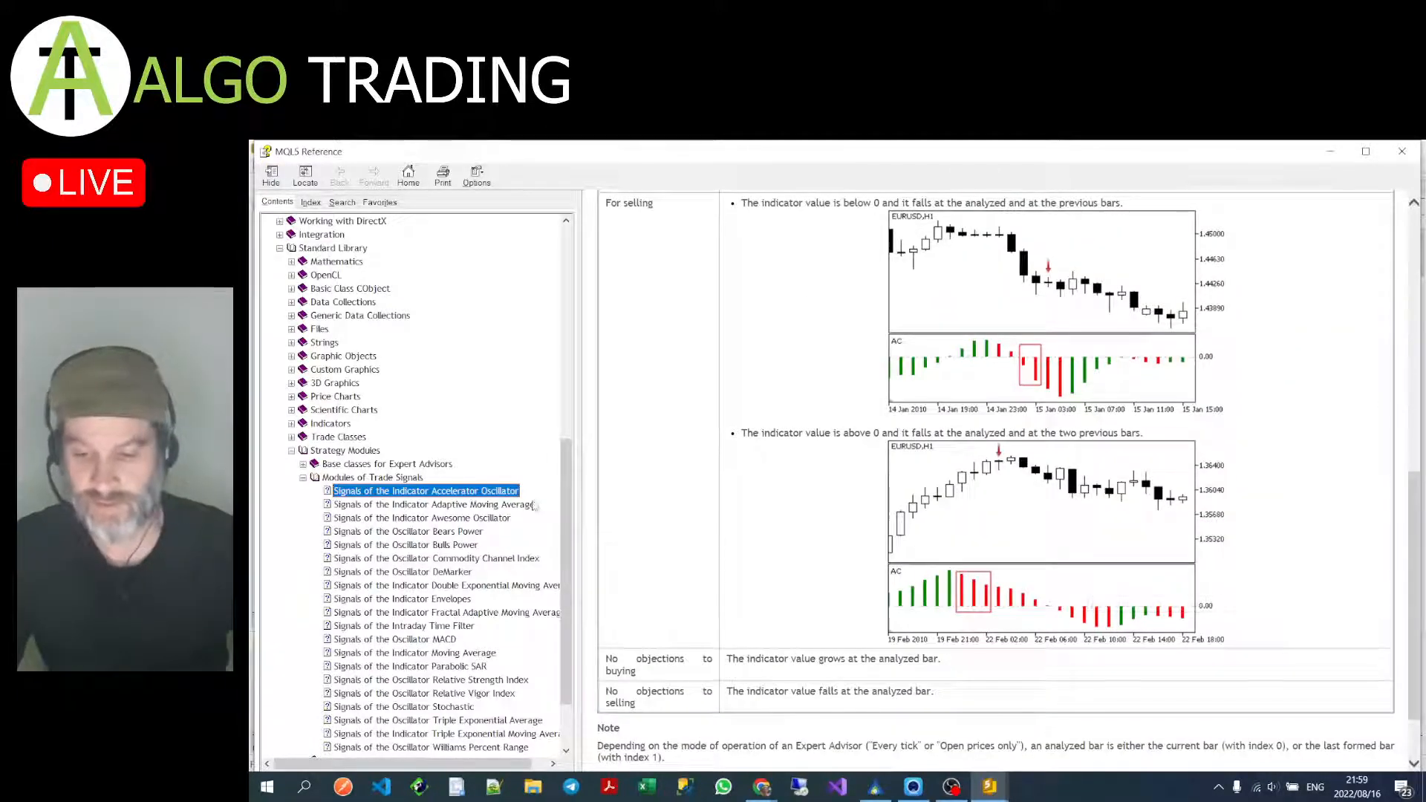
Step: Open the Adaptive Moving Average signals topic and read its breakout and crossover conditions for buying and selling
{"action": "scroll", "coordinate": [491, 524], "scroll_direction": "down", "scroll_amount": 1}
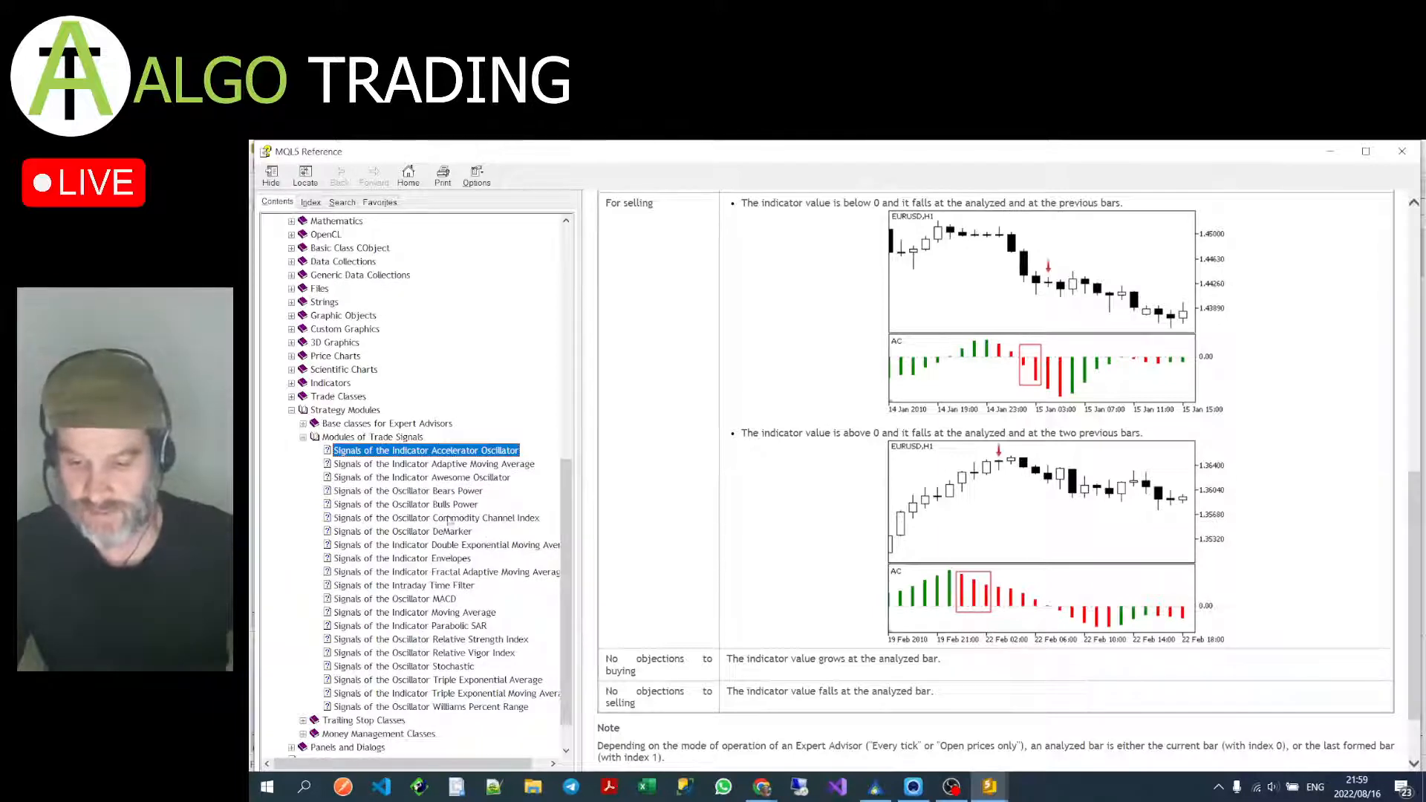
{"action": "left_click", "coordinate": [466, 466]}
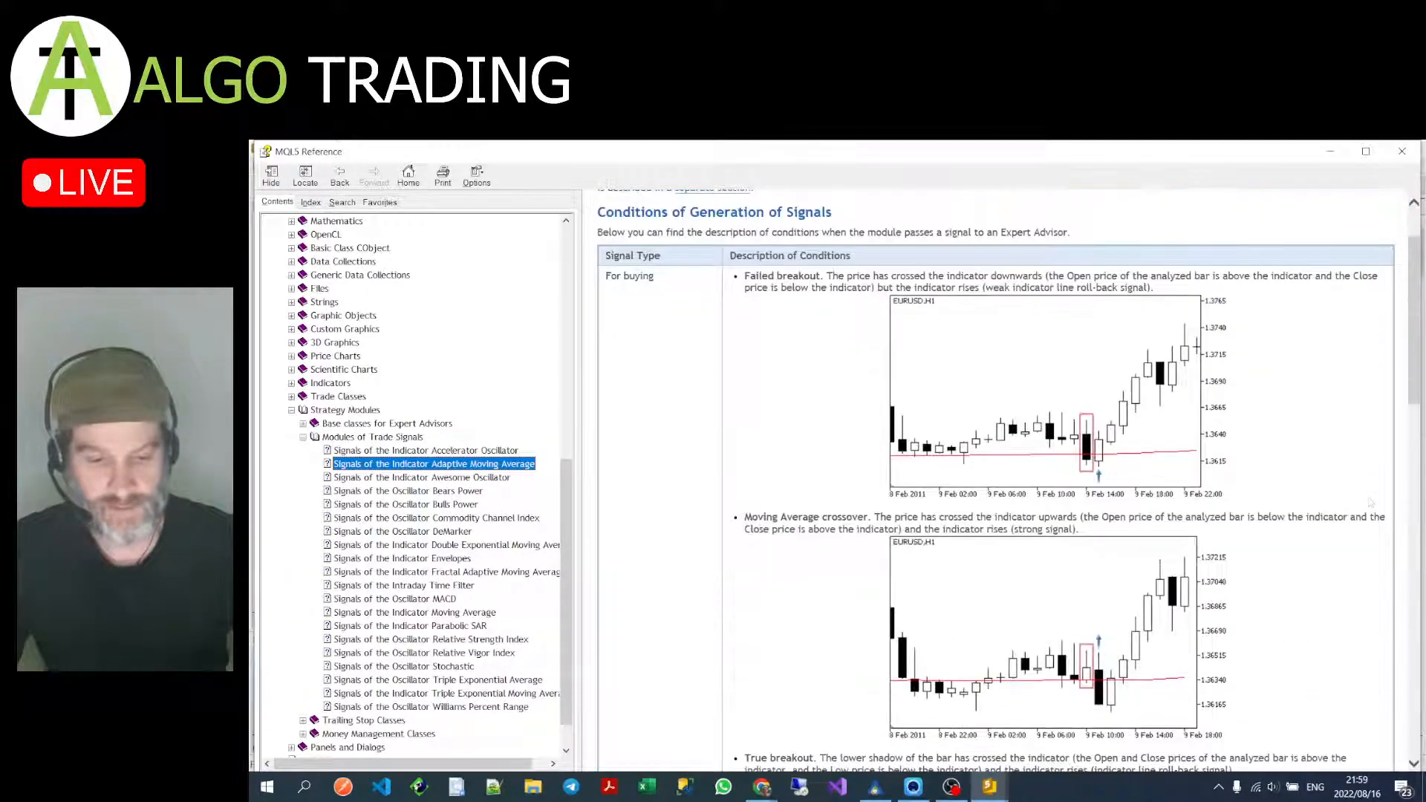
{"action": "scroll", "coordinate": [1371, 503], "scroll_direction": "down", "scroll_amount": 2}
{"action": "scroll", "coordinate": [1370, 503], "scroll_direction": "down", "scroll_amount": 3}
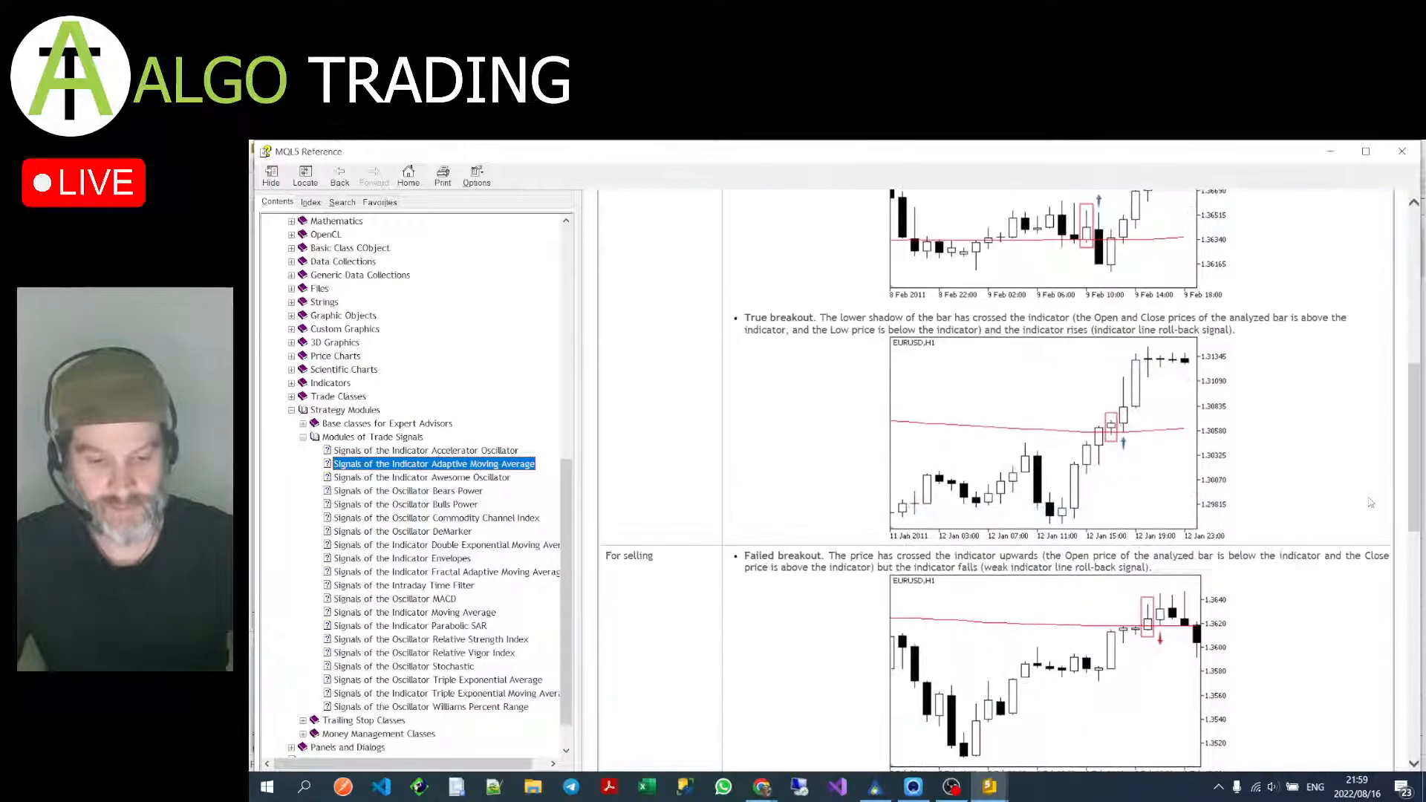
{"action": "scroll", "coordinate": [1371, 503], "scroll_direction": "down", "scroll_amount": 2}
{"action": "scroll", "coordinate": [1371, 503], "scroll_direction": "down", "scroll_amount": 2}
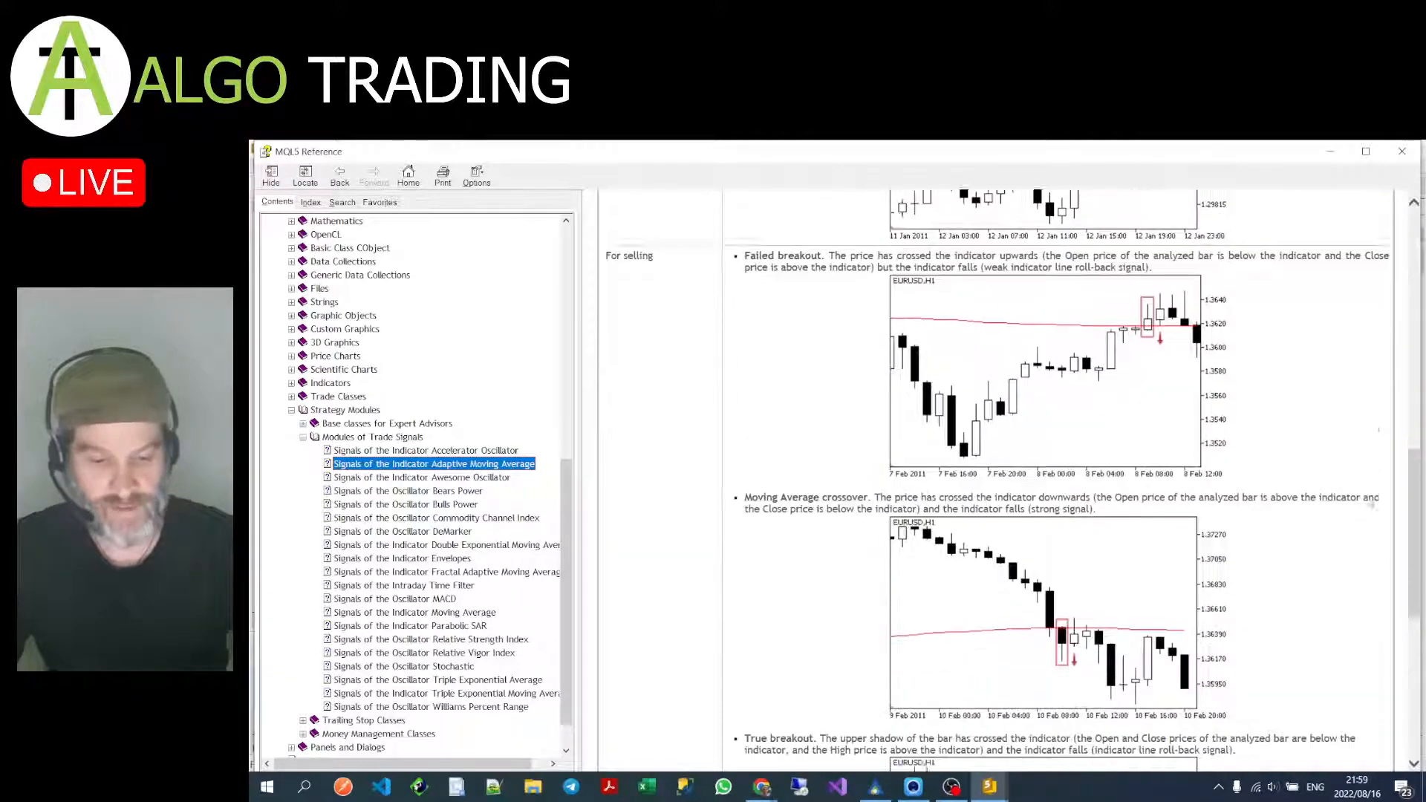
{"action": "scroll", "coordinate": [1371, 503], "scroll_direction": "down", "scroll_amount": 3}
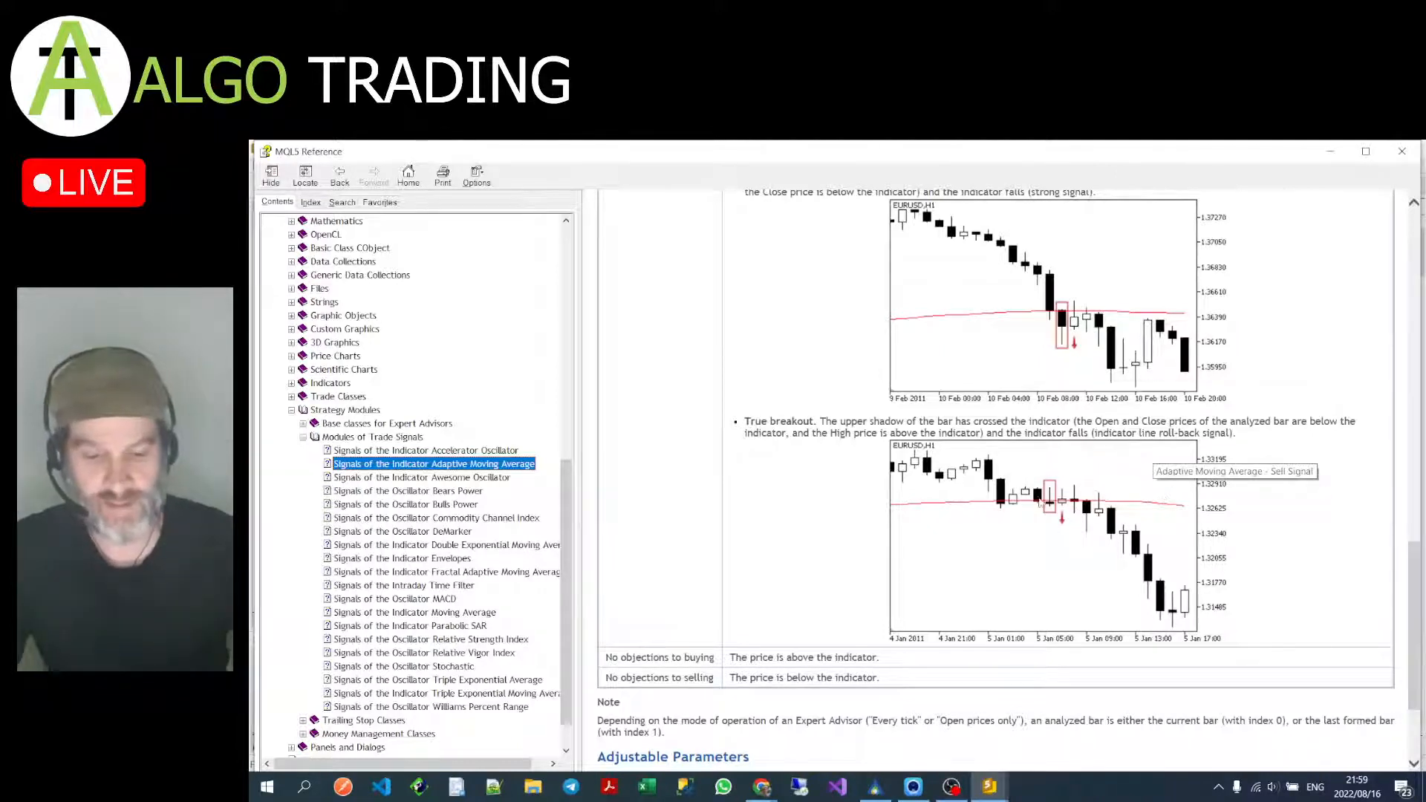
Step: Open the Awesome Oscillator signals topic and read its saucer, zero line crossing and divergence conditions
{"action": "left_click", "coordinate": [421, 478]}
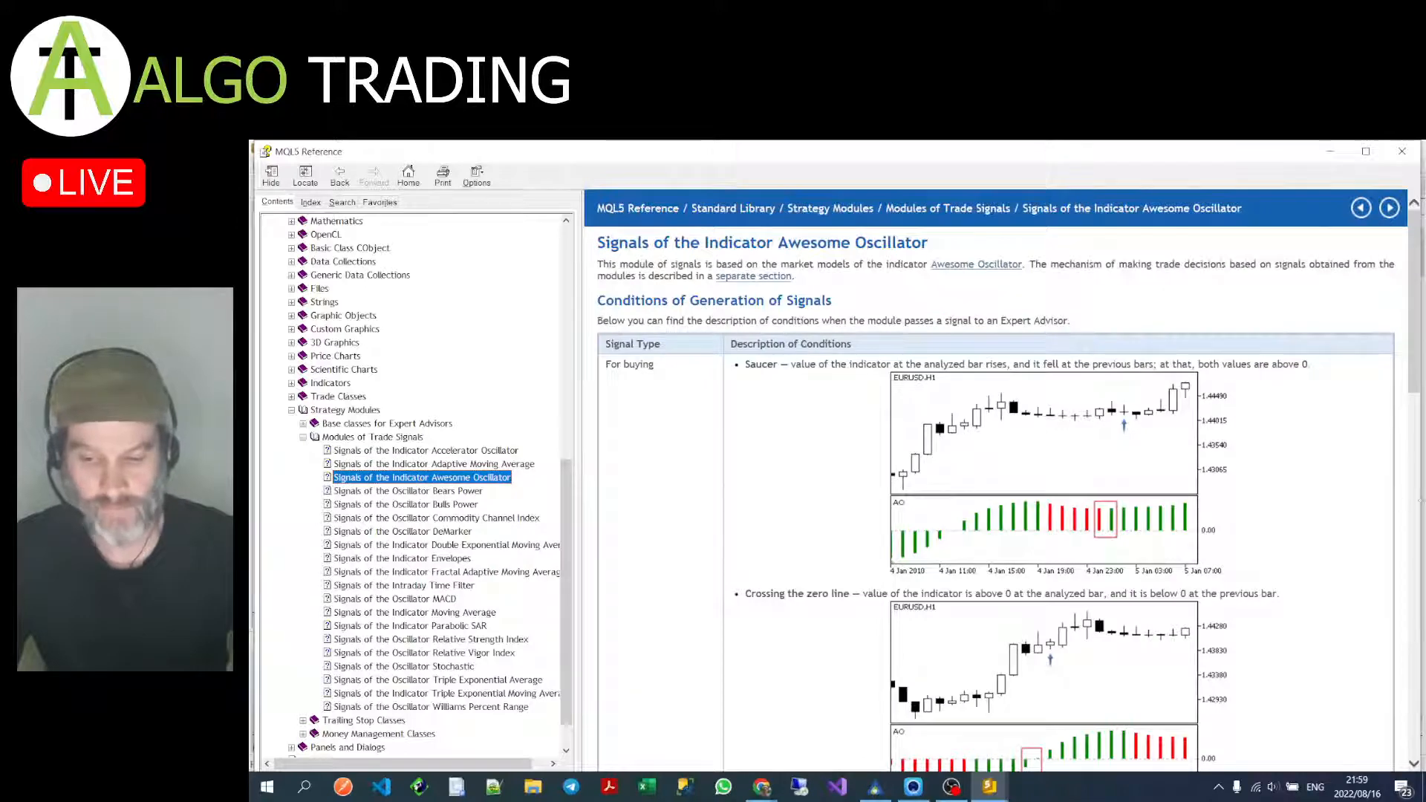
{"action": "scroll", "coordinate": [1331, 534], "scroll_direction": "down", "scroll_amount": 2}
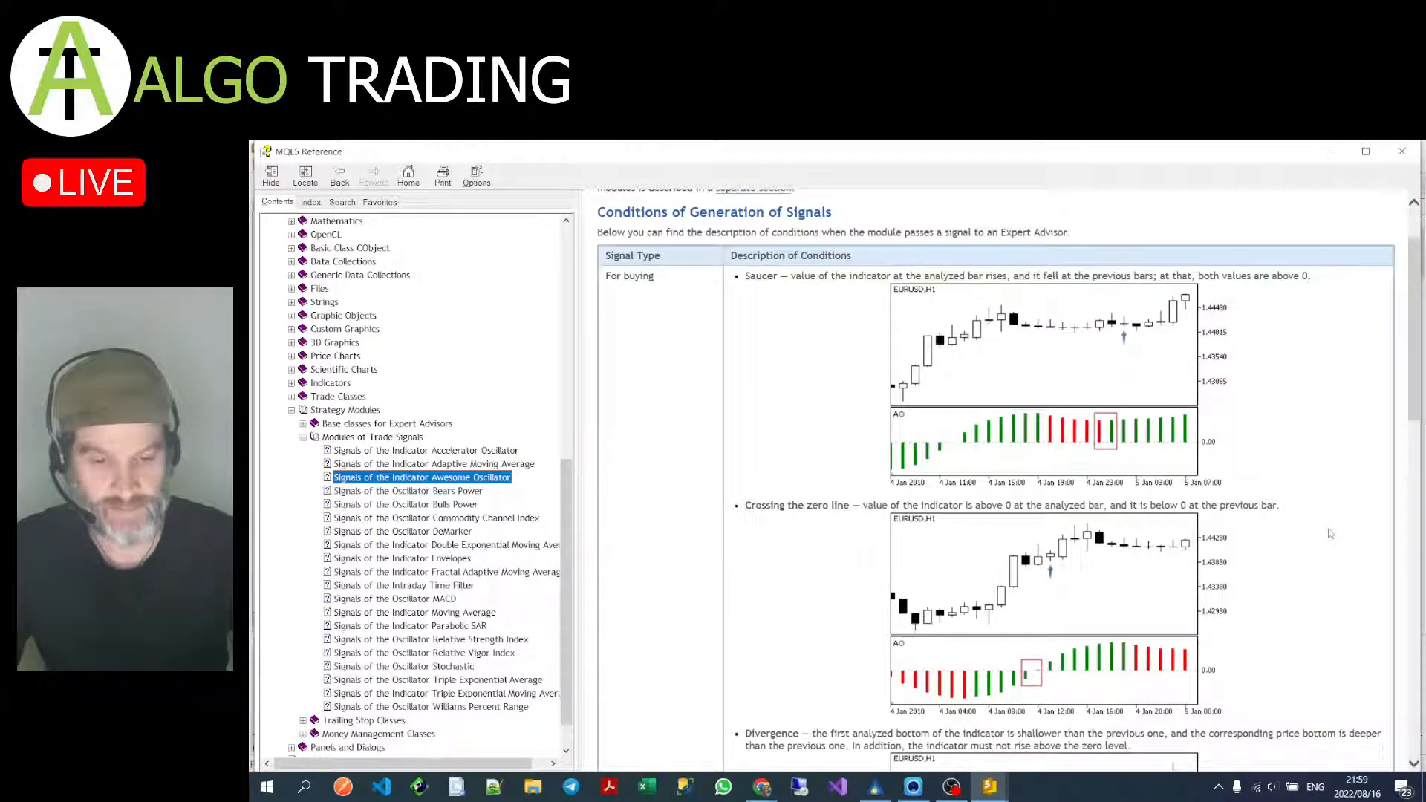
{"action": "scroll", "coordinate": [1331, 533], "scroll_direction": "down", "scroll_amount": 2}
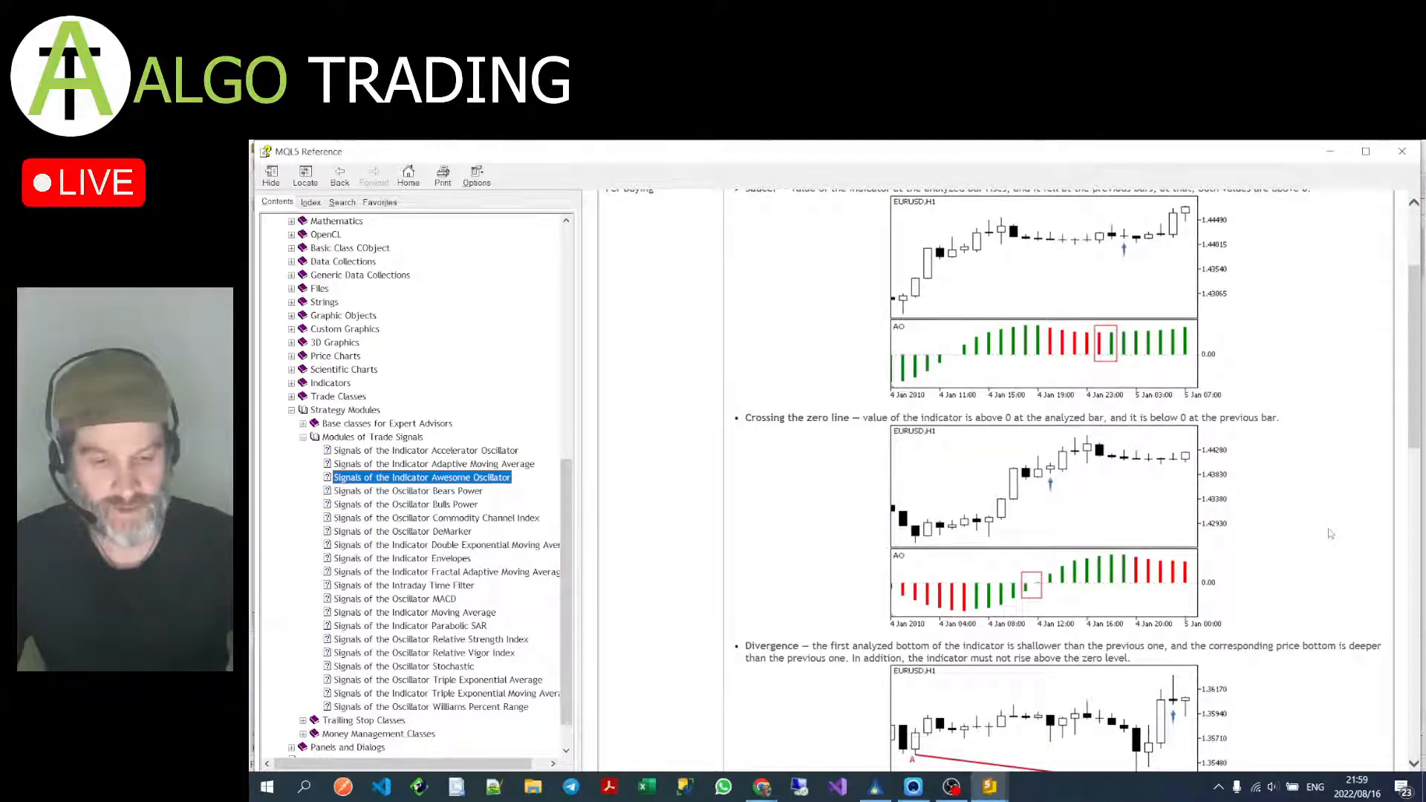
{"action": "scroll", "coordinate": [1331, 534], "scroll_direction": "down", "scroll_amount": 2}
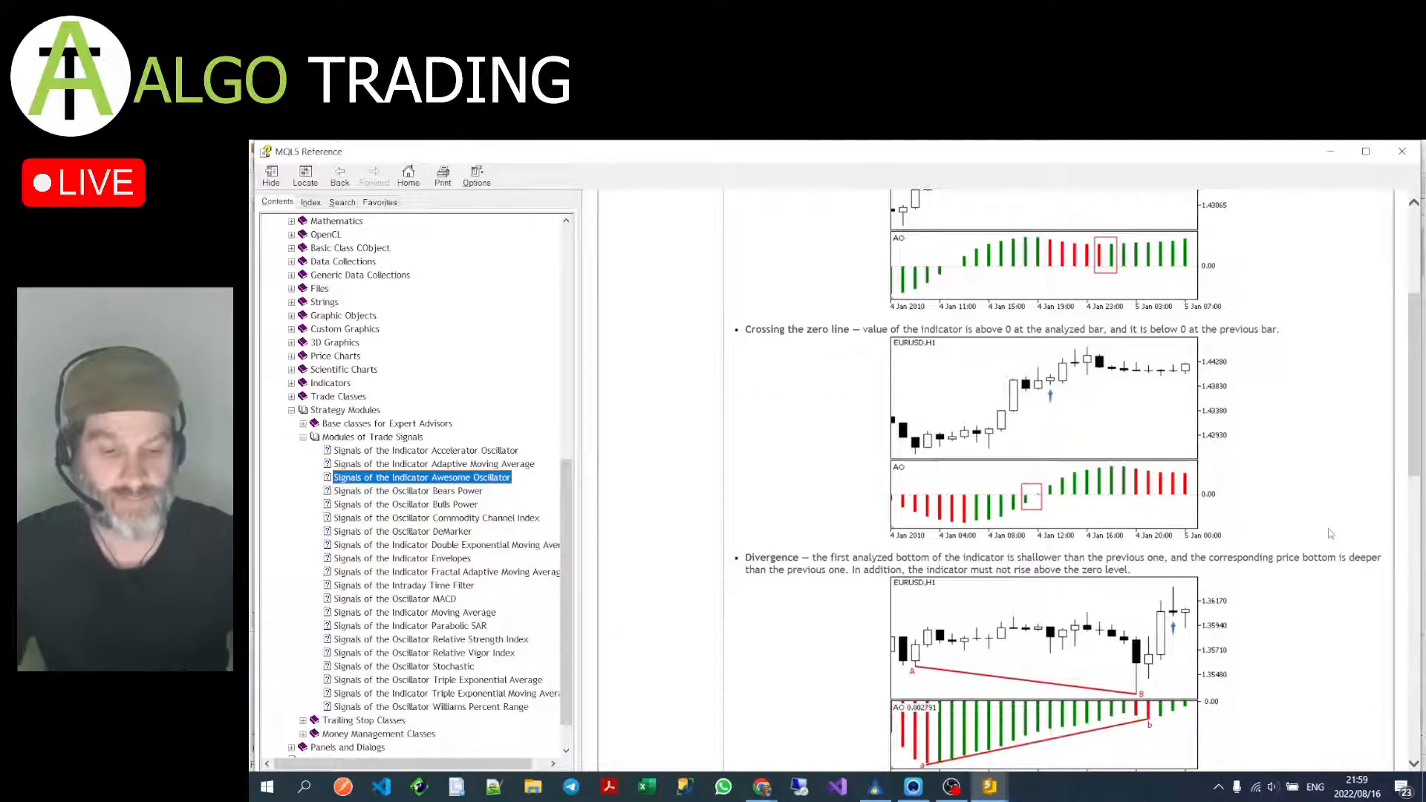
{"action": "scroll", "coordinate": [1330, 534], "scroll_direction": "down", "scroll_amount": 6}
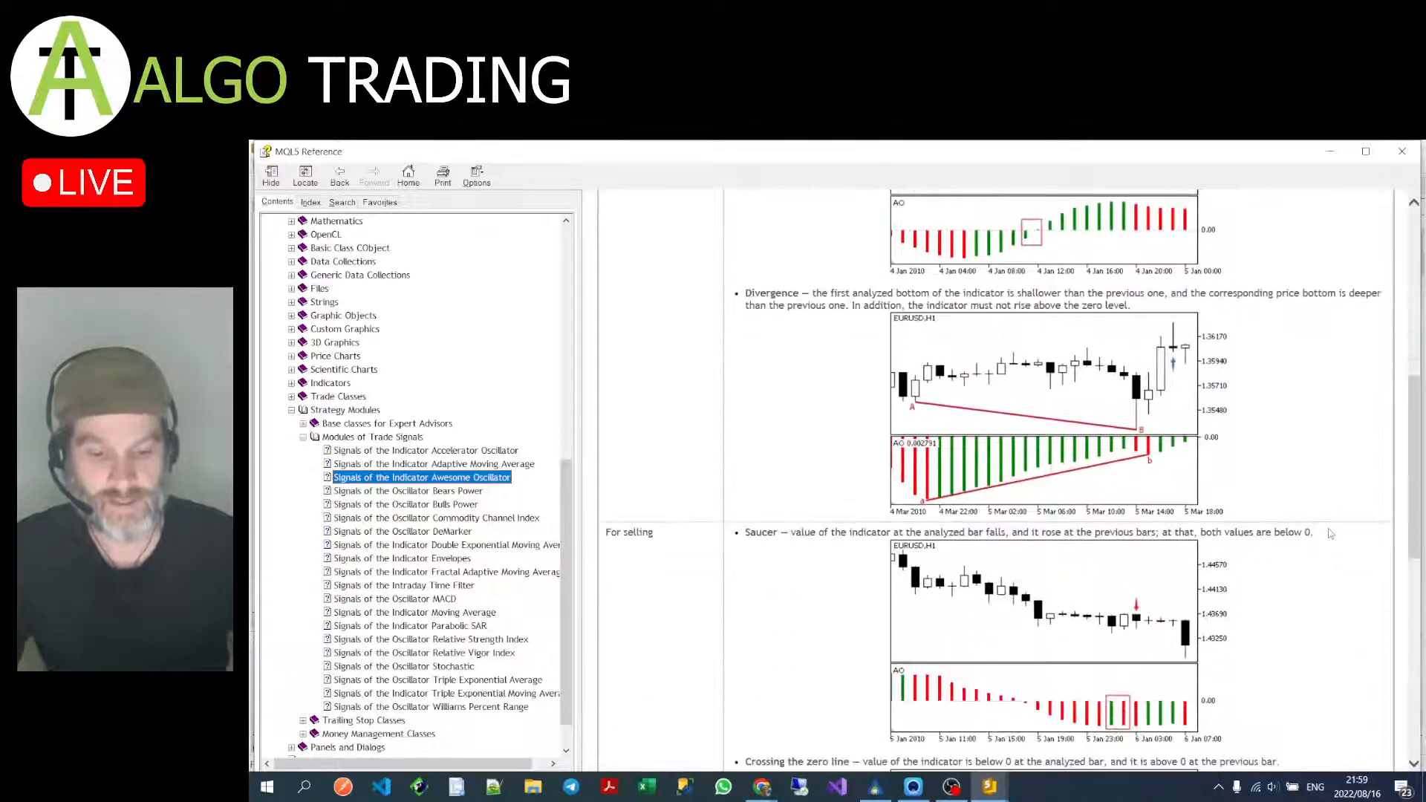
Step: Look through the Bears Power and Bulls Power signals topics and read the Commodity Channel Index buying conditions
{"action": "left_click", "coordinate": [435, 491]}
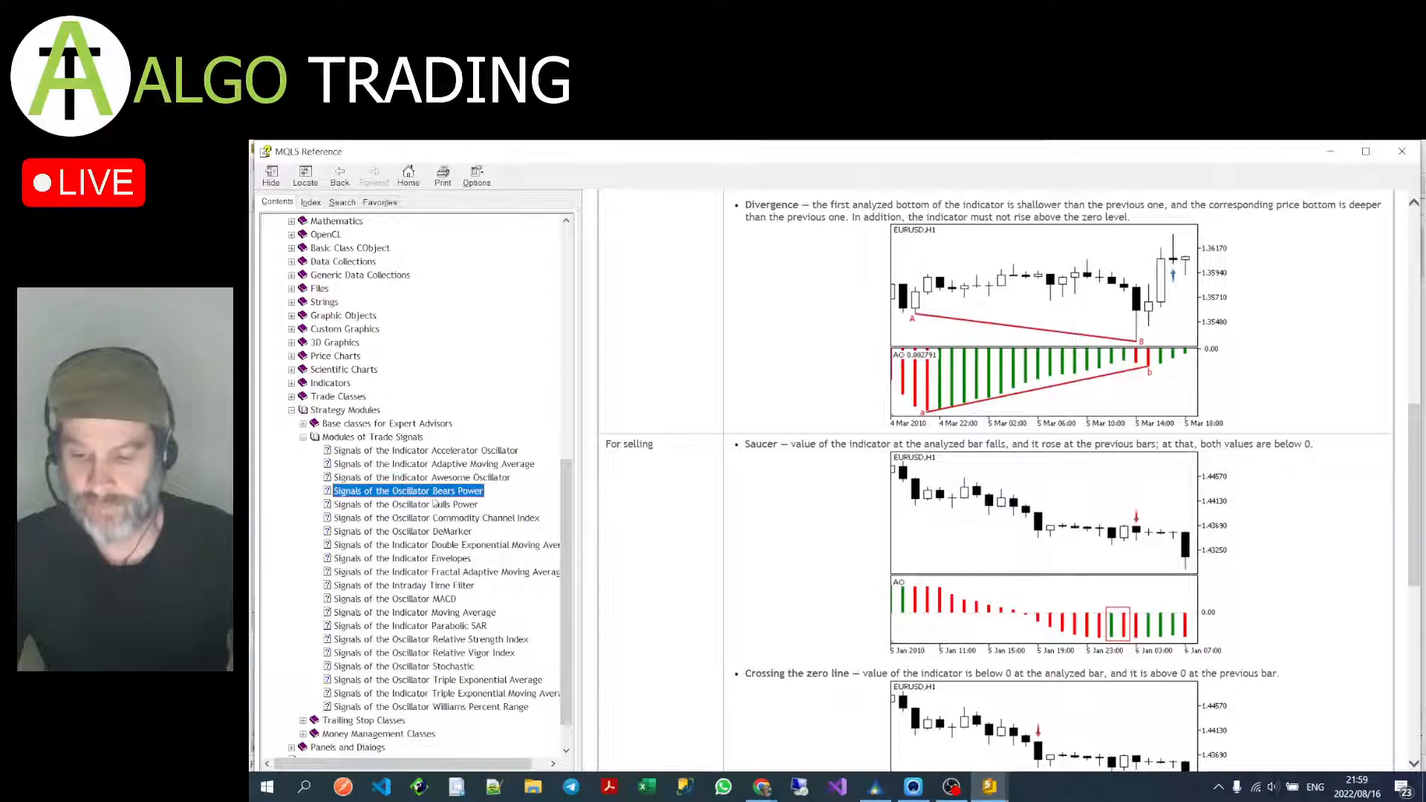
{"action": "left_click", "coordinate": [436, 506]}
{"action": "left_click", "coordinate": [440, 517]}
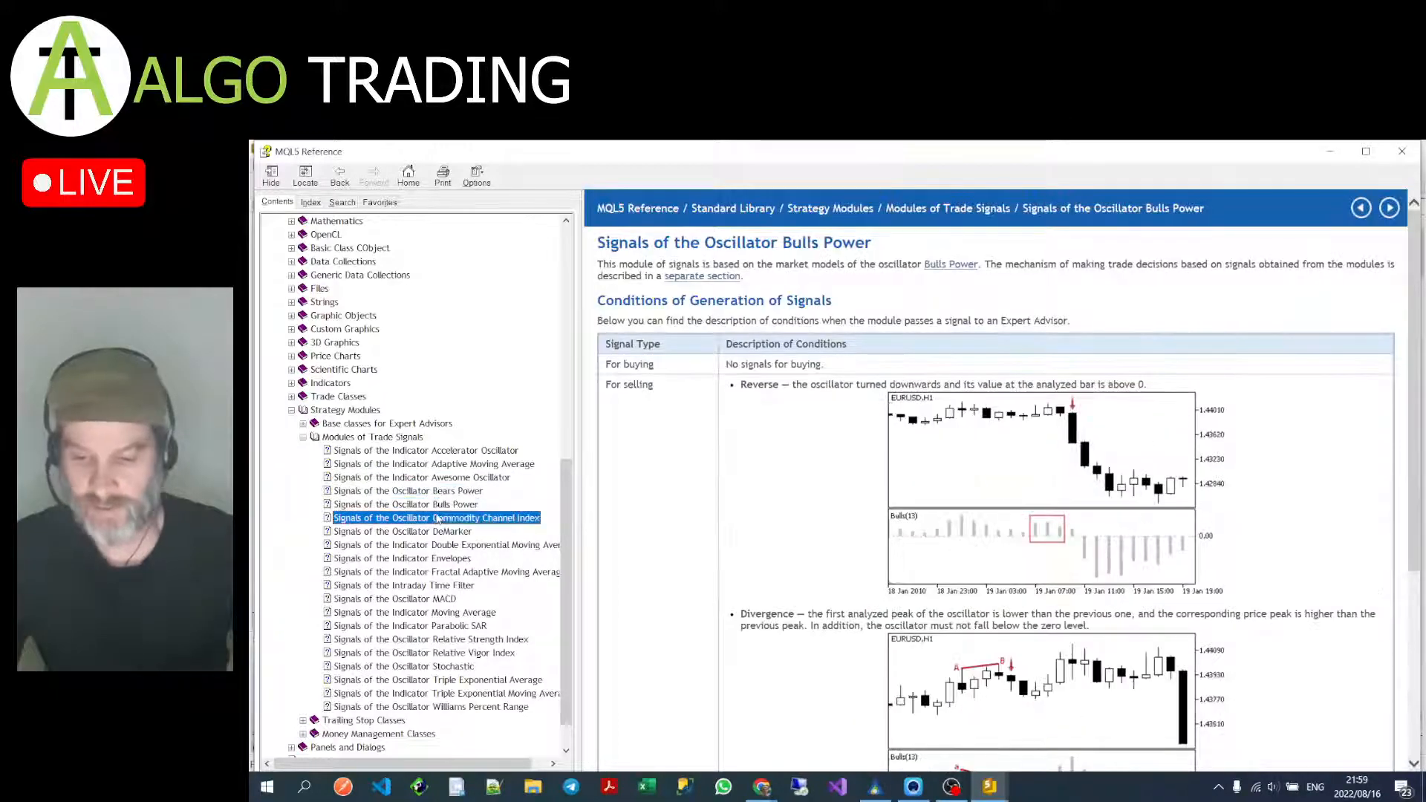
{"action": "scroll", "coordinate": [1287, 566], "scroll_direction": "down", "scroll_amount": 2}
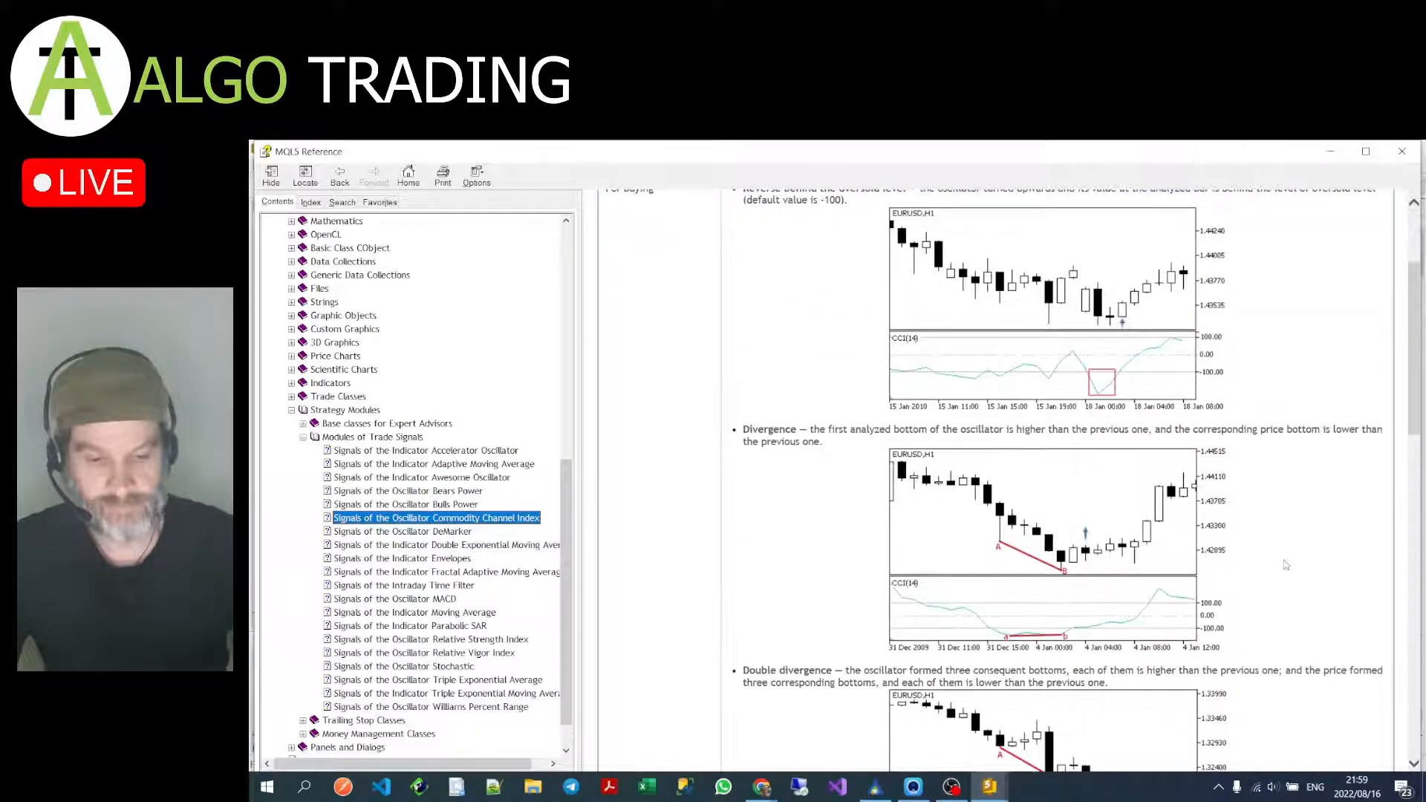
Step: Open the DeMarker signals topic and read its reverse, divergence and double divergence conditions
{"action": "key", "text": "Down"}
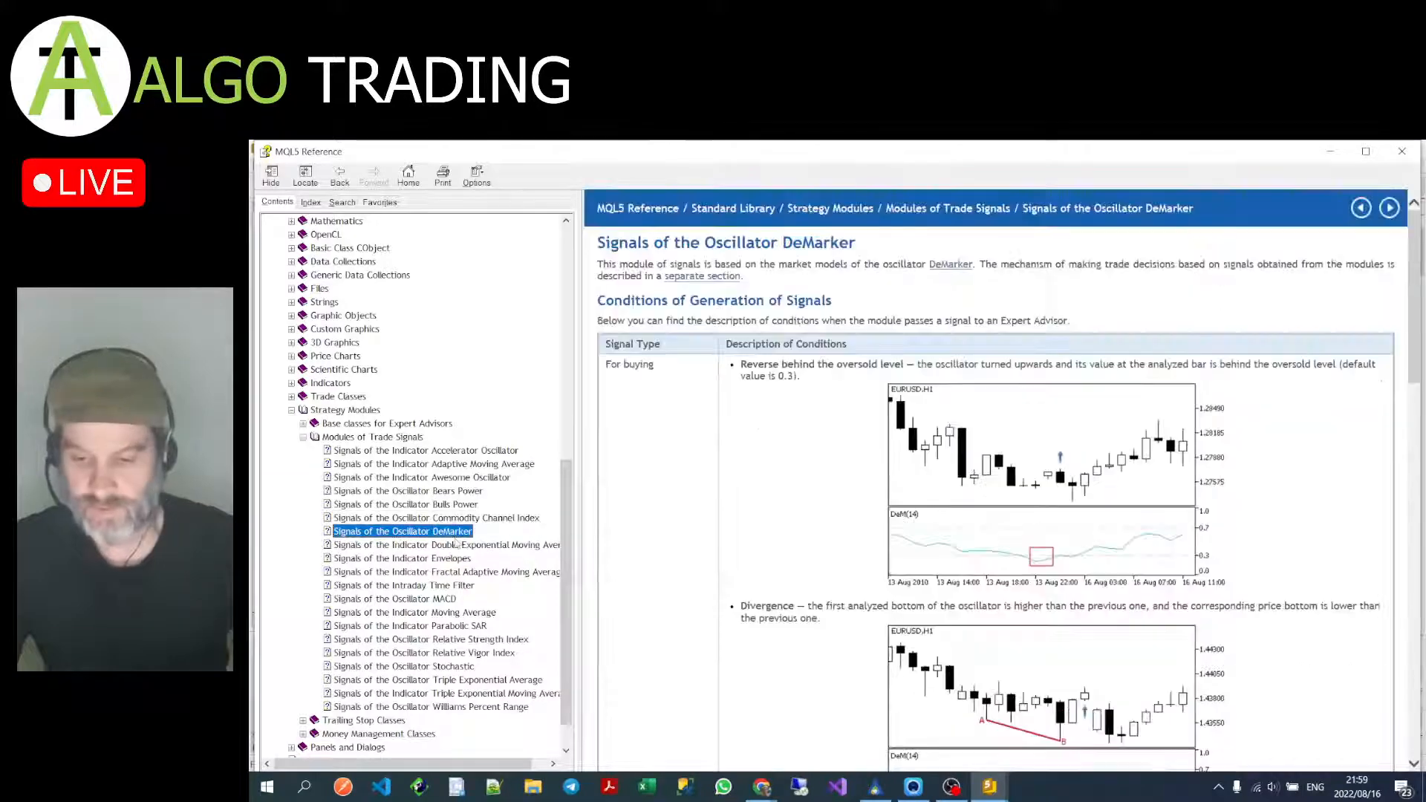
{"action": "scroll", "coordinate": [1290, 538], "scroll_direction": "down", "scroll_amount": 2}
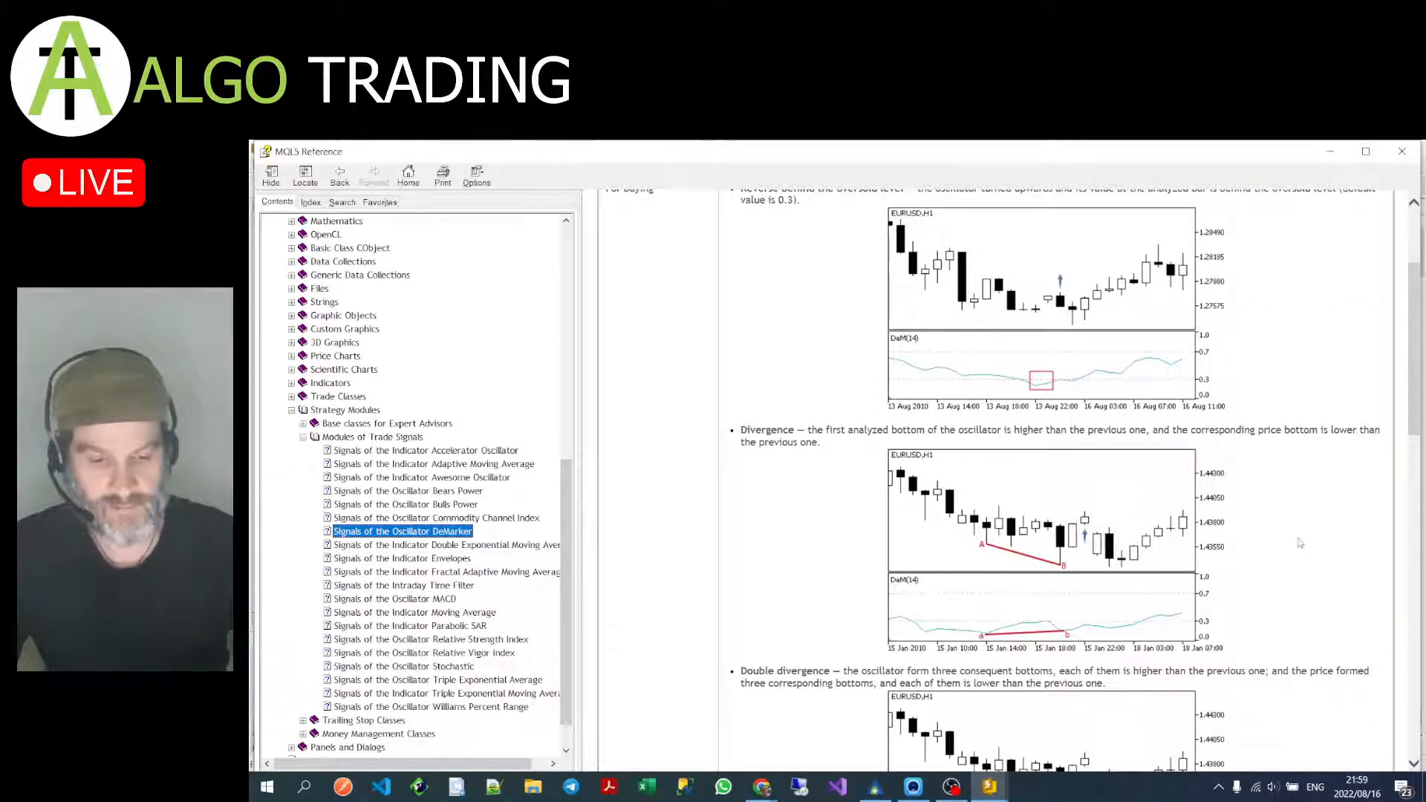
{"action": "scroll", "coordinate": [1300, 544], "scroll_direction": "down", "scroll_amount": 3}
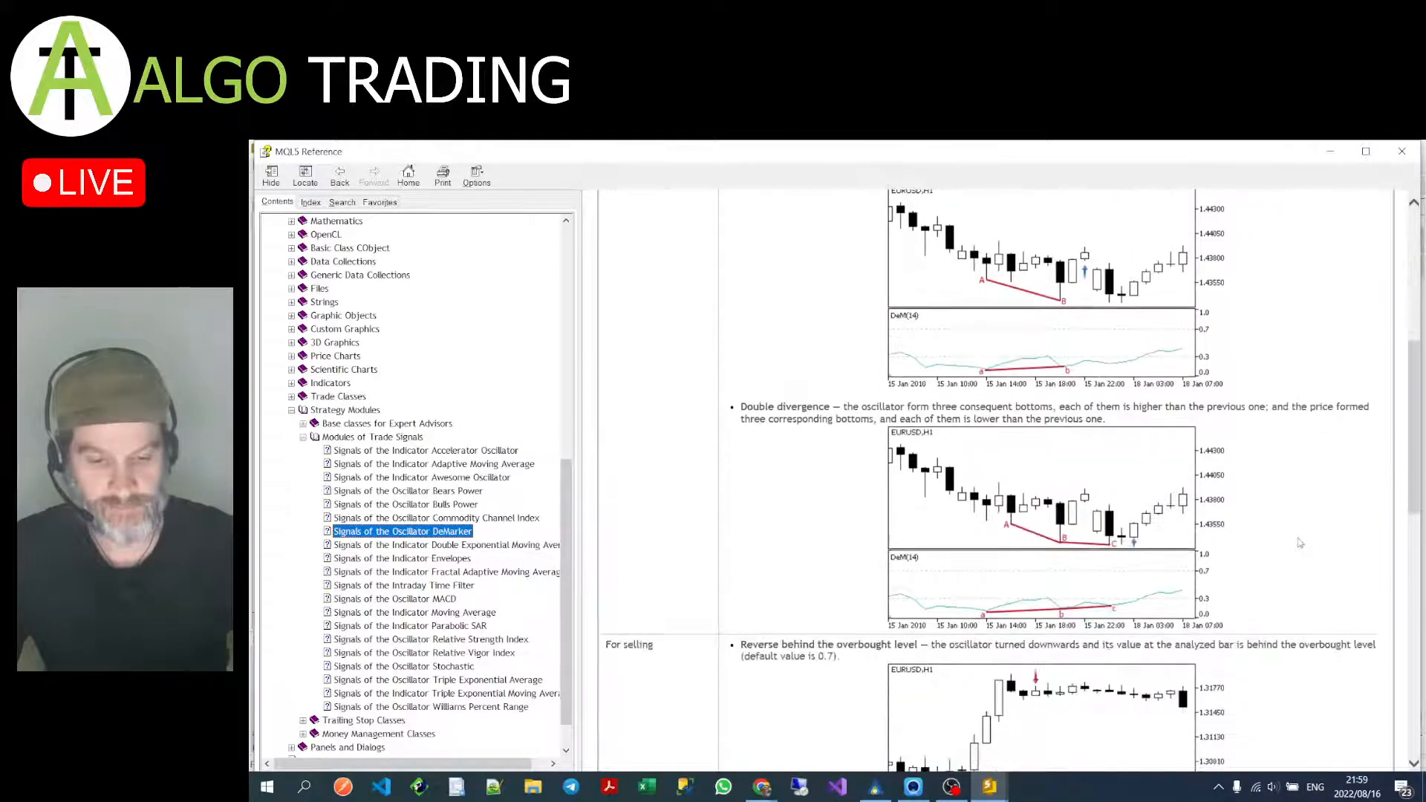
Step: Open the Double Exponential Moving Average signals topic and read its buying and selling conditions
{"action": "key", "text": "Down"}
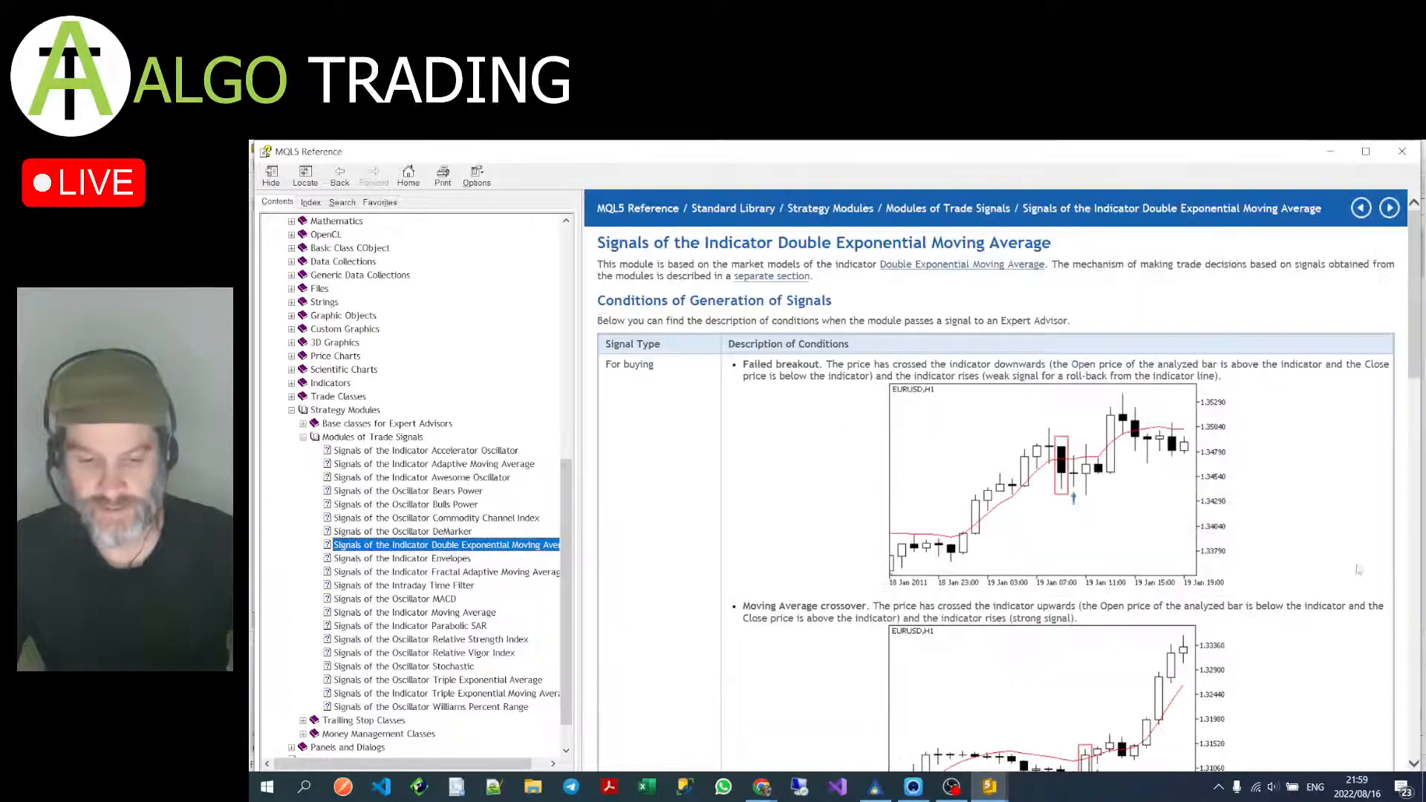
{"action": "scroll", "coordinate": [1300, 497], "scroll_direction": "down", "scroll_amount": 2}
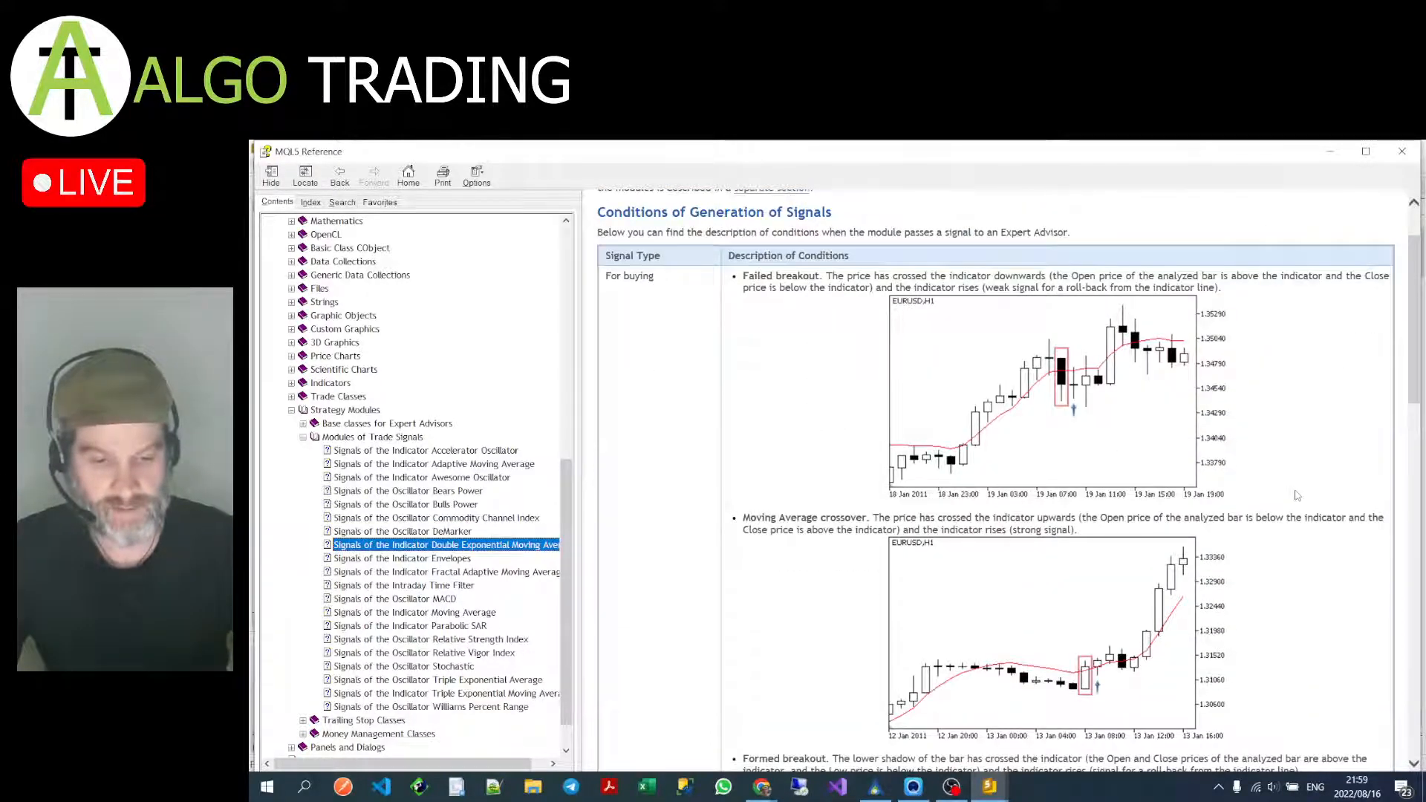
{"action": "scroll", "coordinate": [1296, 496], "scroll_direction": "down", "scroll_amount": 2}
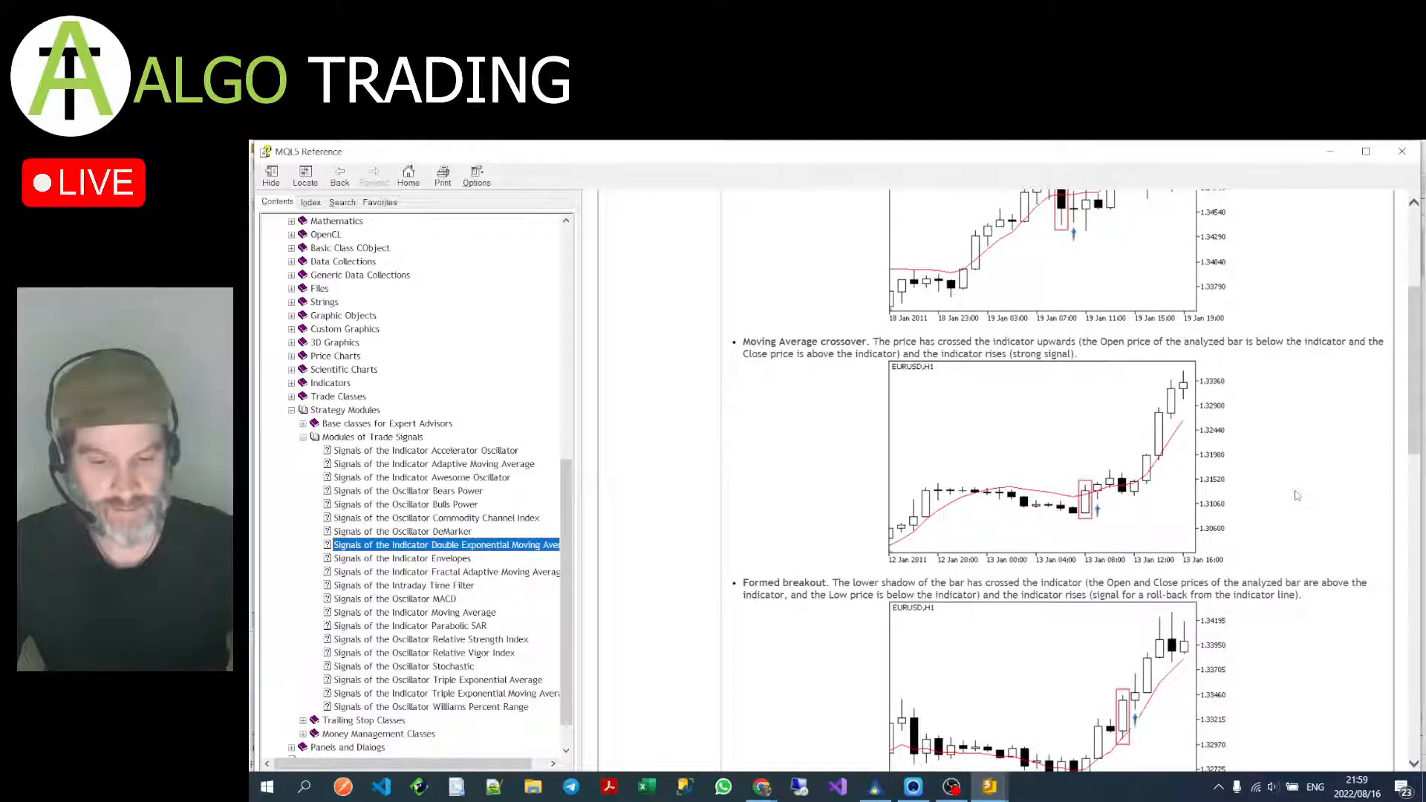
{"action": "scroll", "coordinate": [1296, 496], "scroll_direction": "down", "scroll_amount": 1}
{"action": "scroll", "coordinate": [1296, 491], "scroll_direction": "down", "scroll_amount": 2}
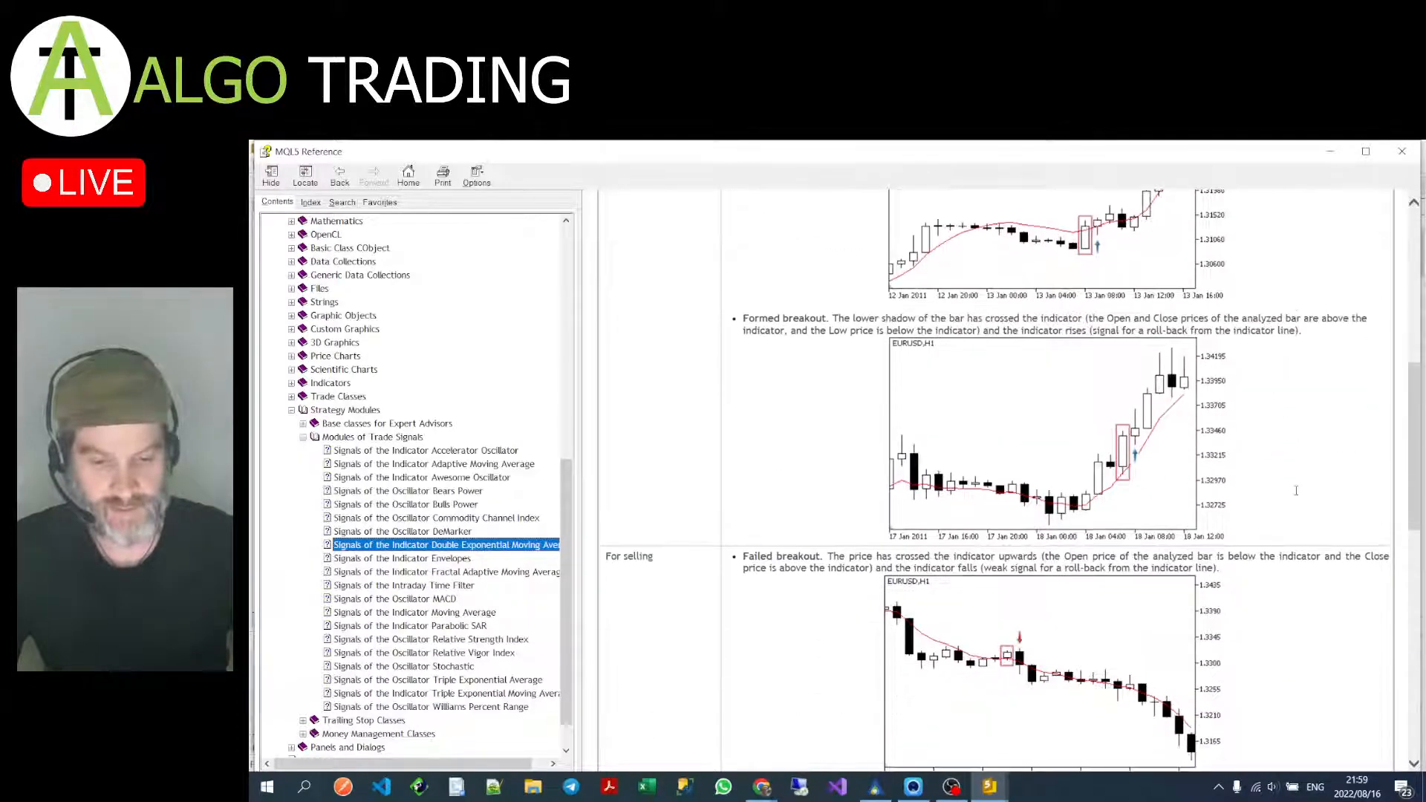
{"action": "scroll", "coordinate": [1296, 491], "scroll_direction": "down", "scroll_amount": 5}
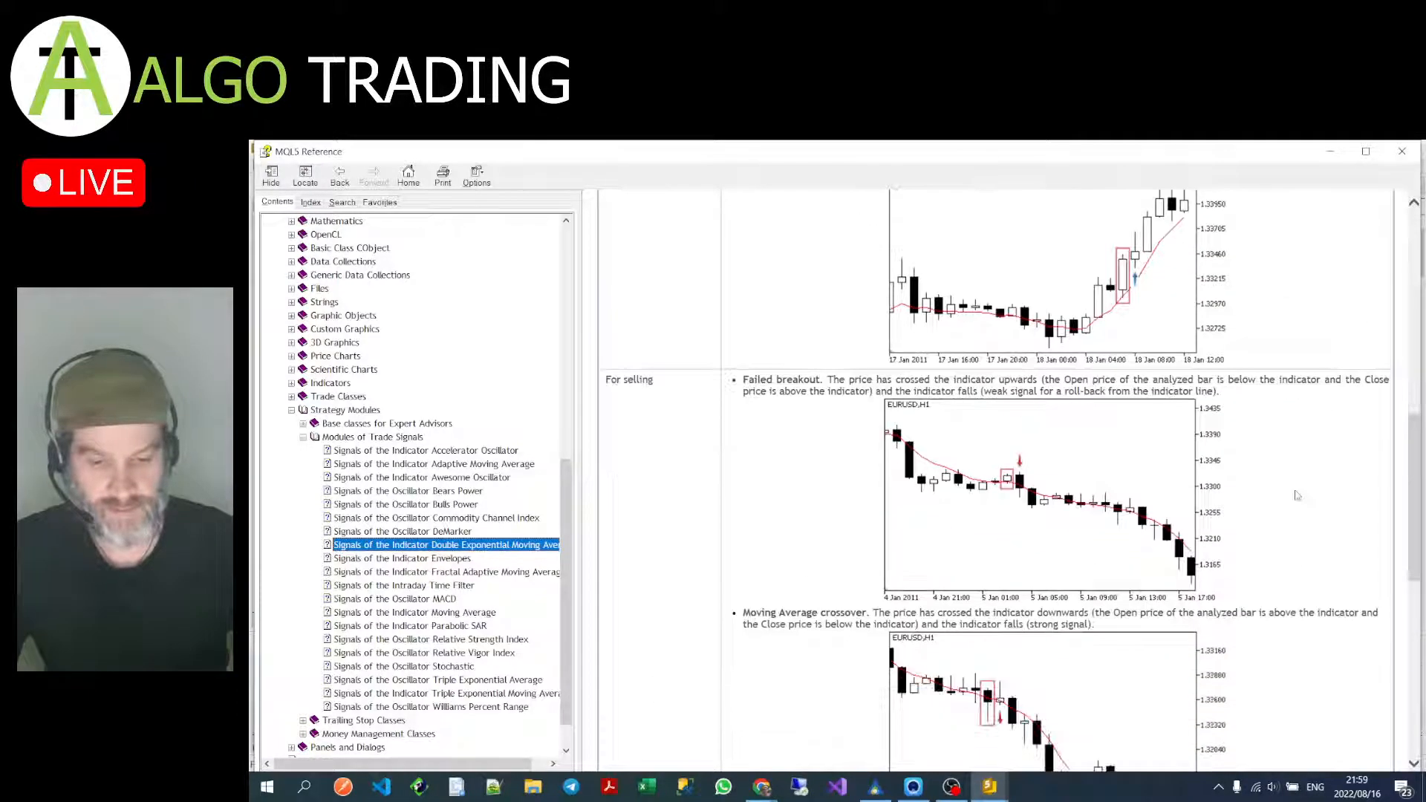
Step: Open the Envelopes signals topic and read its buying and selling conditions down to the adjustable parameters
{"action": "left_click", "coordinate": [407, 559]}
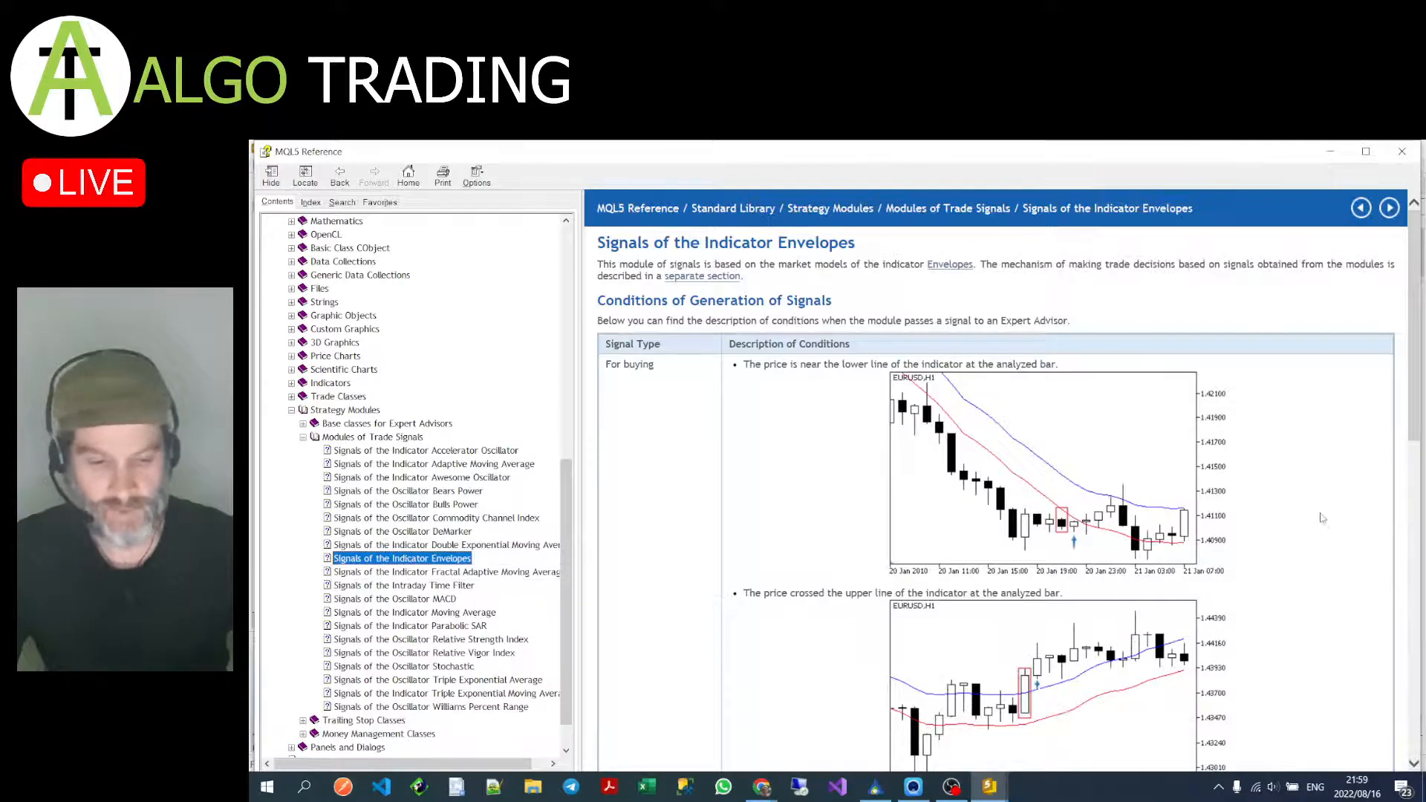
{"action": "scroll", "coordinate": [1323, 518], "scroll_direction": "down", "scroll_amount": 1}
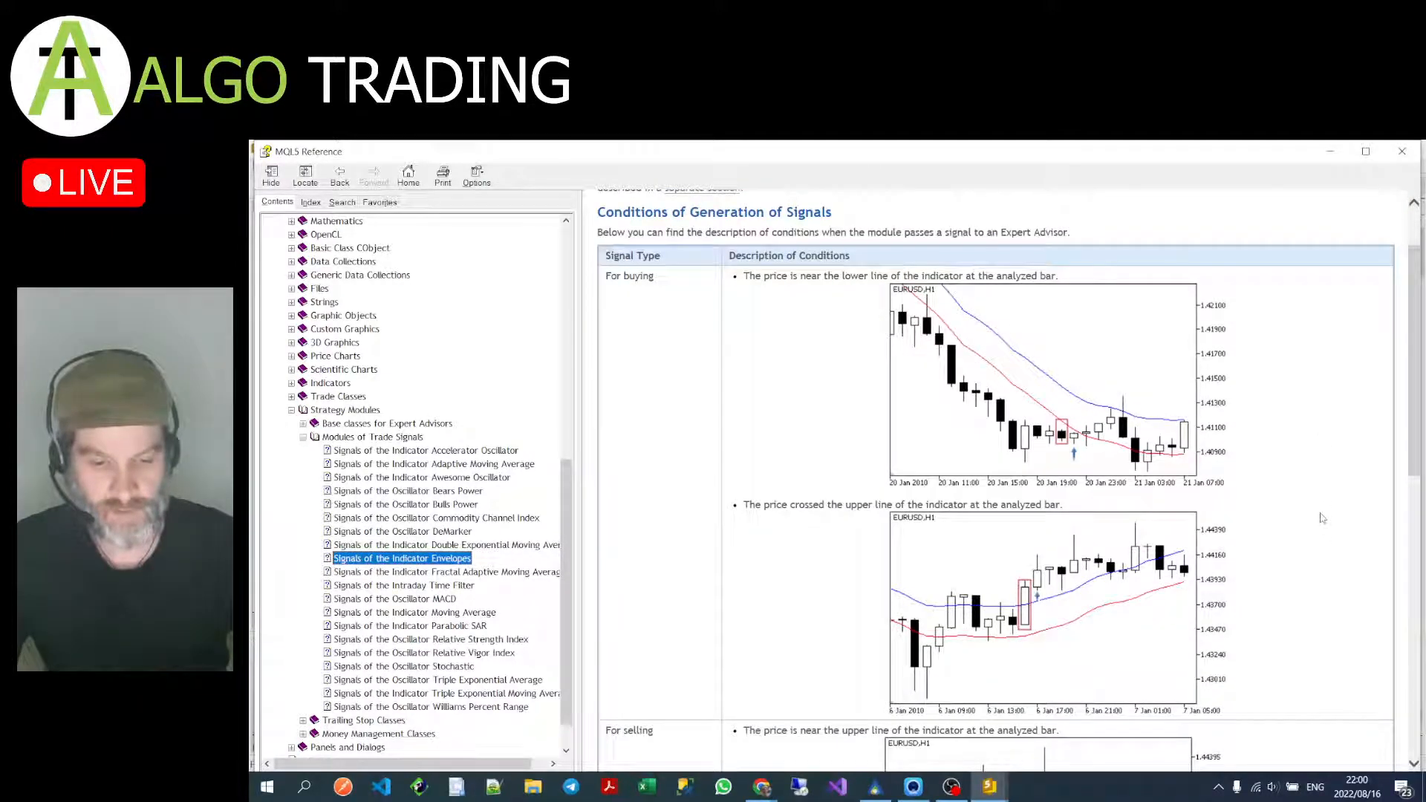
{"action": "scroll", "coordinate": [1322, 518], "scroll_direction": "down", "scroll_amount": 4}
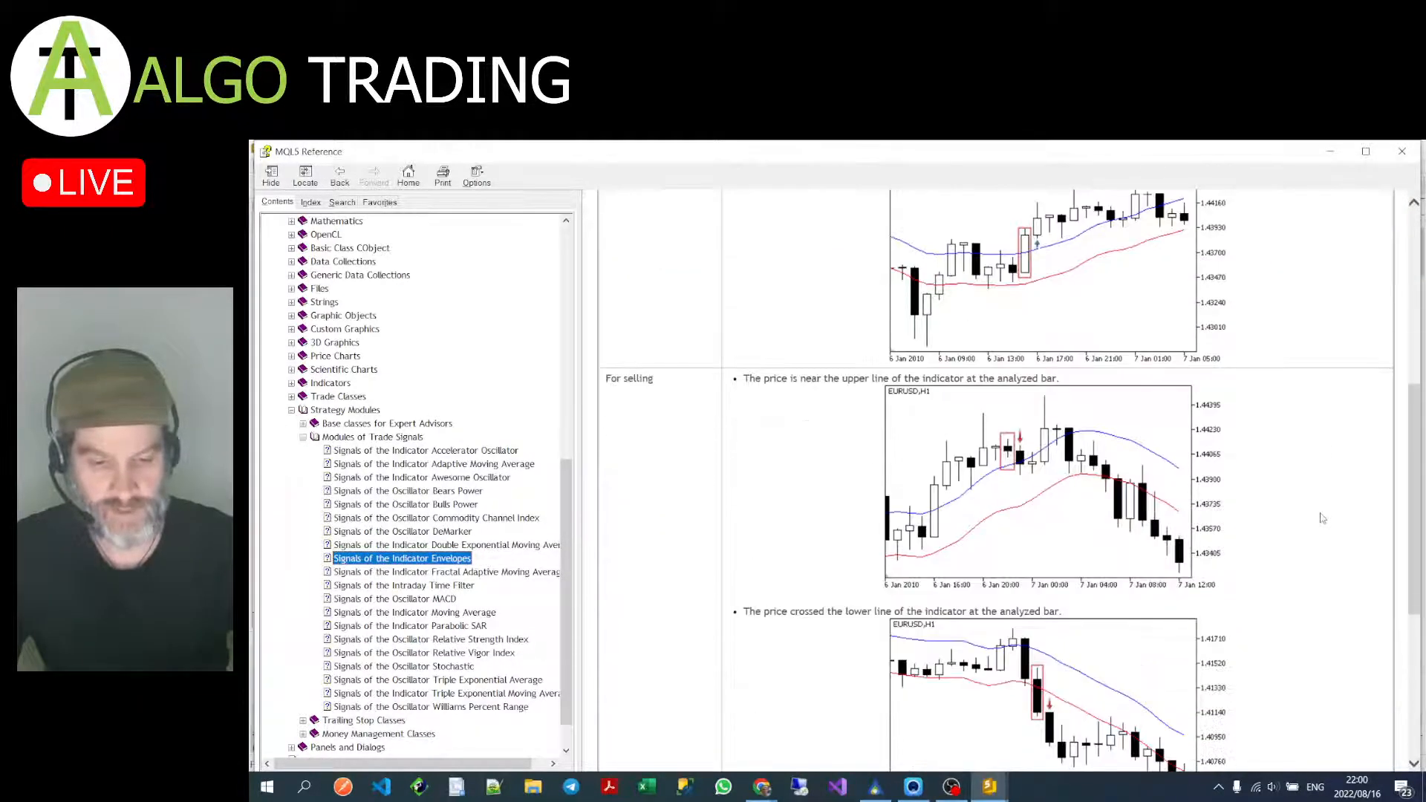
{"action": "scroll", "coordinate": [1322, 518], "scroll_direction": "down", "scroll_amount": 3}
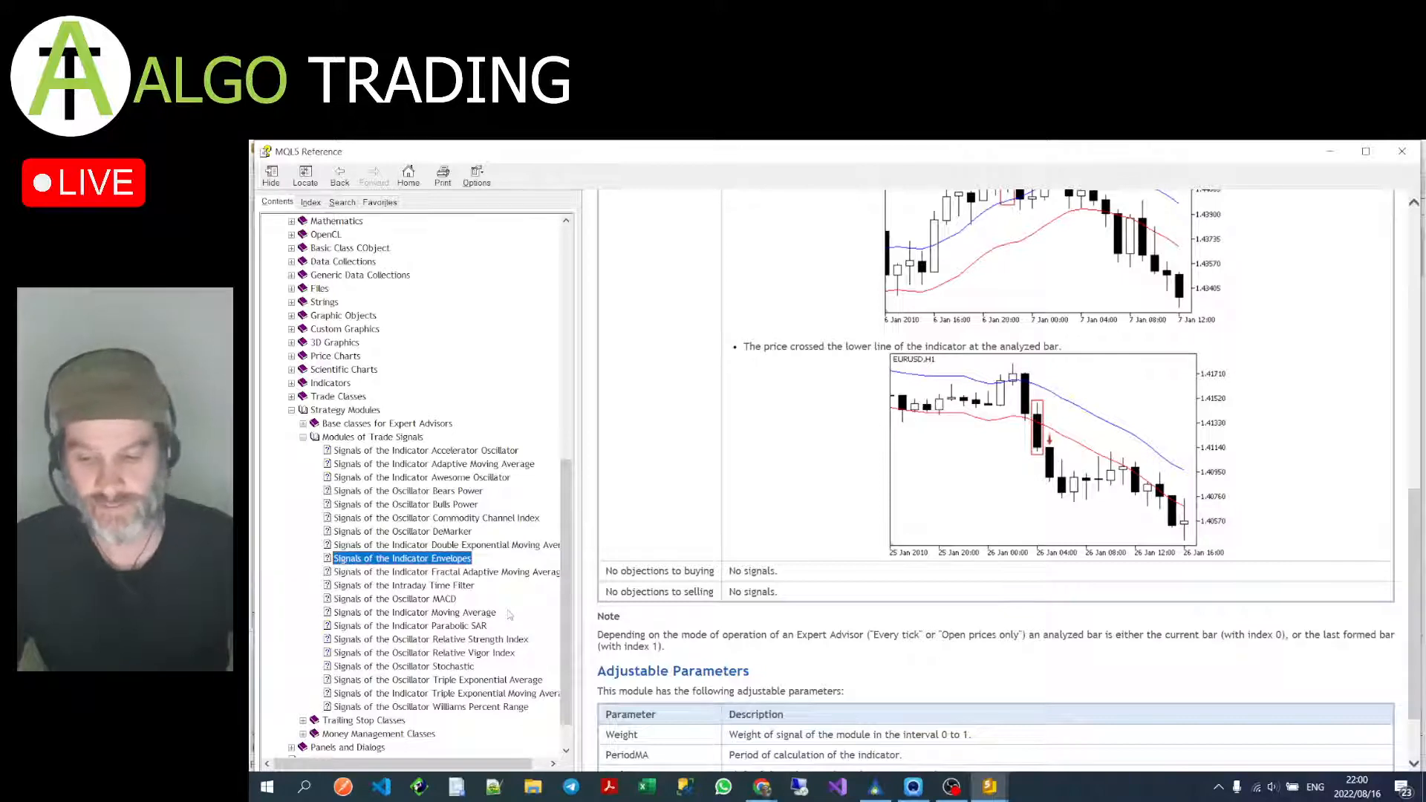
Step: Open the Williams Percent Range signals topic and review its reverse and divergence conditions
{"action": "scroll", "coordinate": [509, 616], "scroll_direction": "down", "scroll_amount": 1}
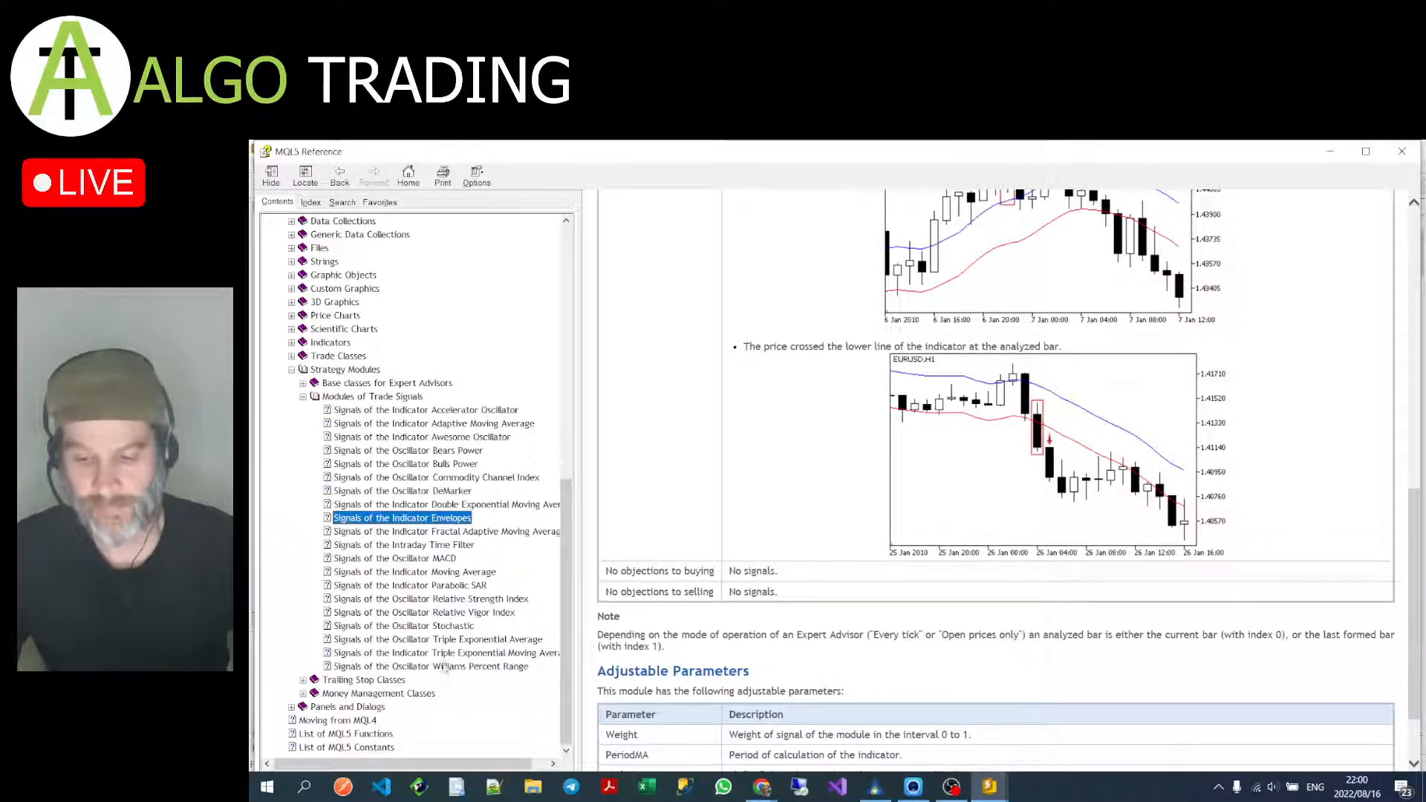
{"action": "left_click", "coordinate": [446, 668]}
{"action": "scroll", "coordinate": [1318, 586], "scroll_direction": "down", "scroll_amount": 3}
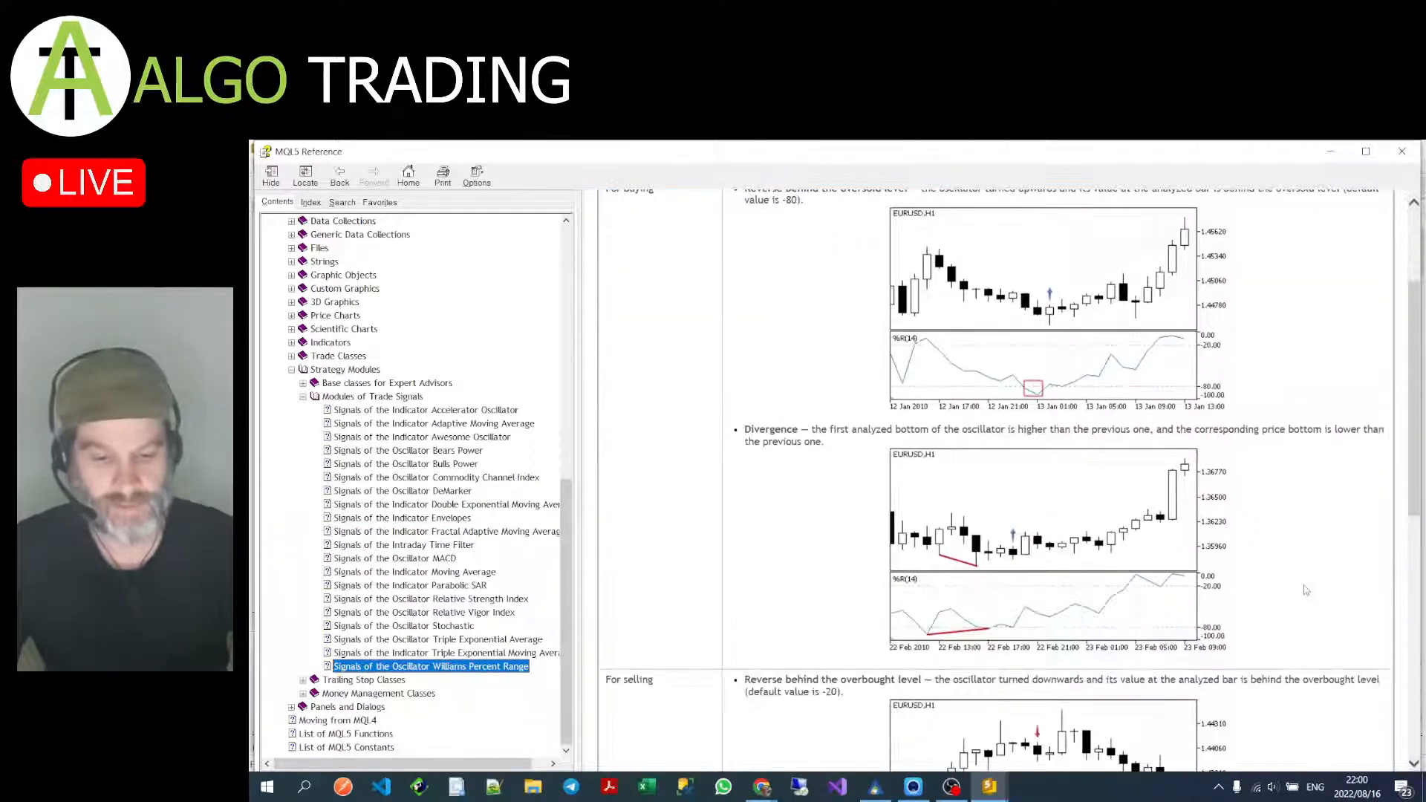
{"action": "scroll", "coordinate": [1307, 589], "scroll_direction": "up", "scroll_amount": 3}
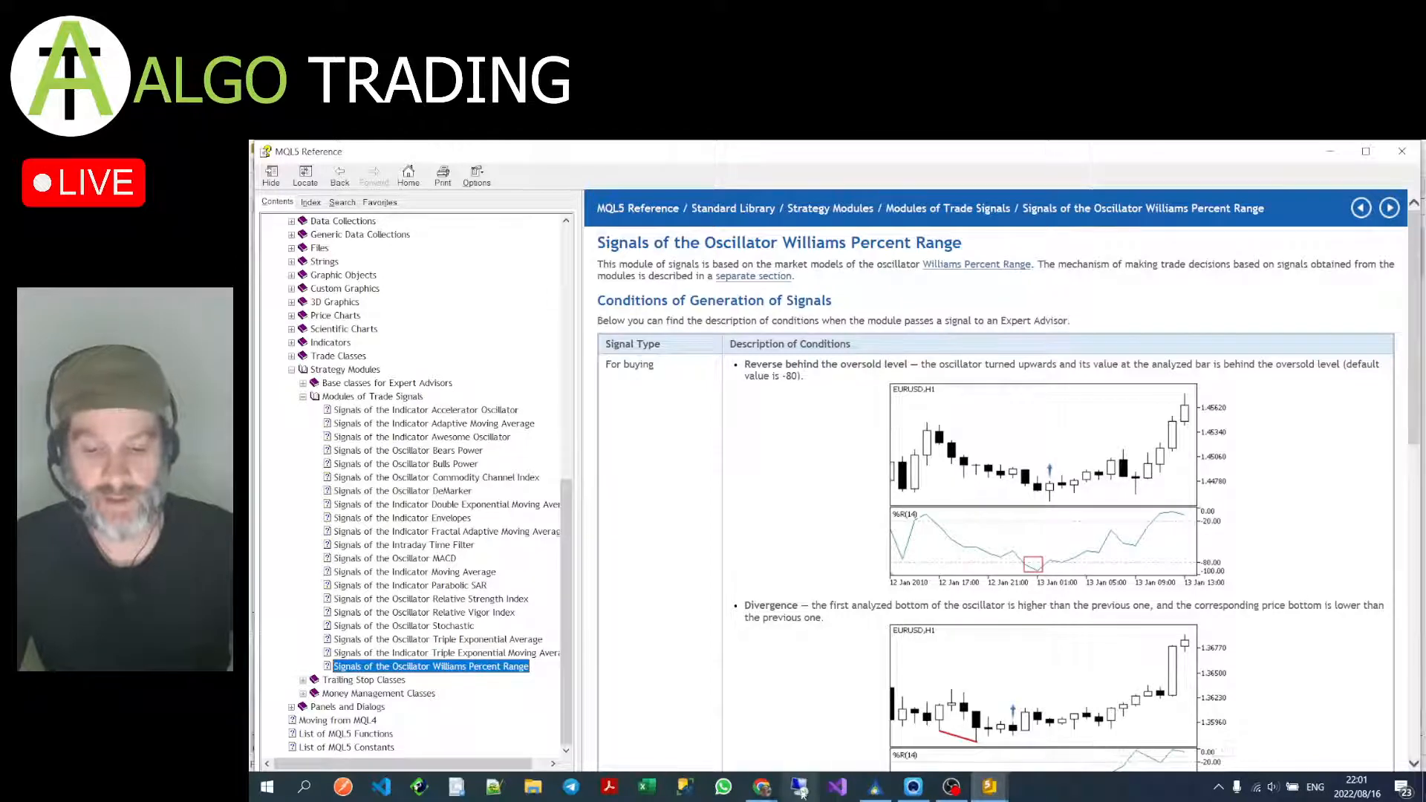
Step: Switch to the MetaTrader 5 terminal with the DAX30 daily chart
{"action": "left_click", "coordinate": [875, 789]}
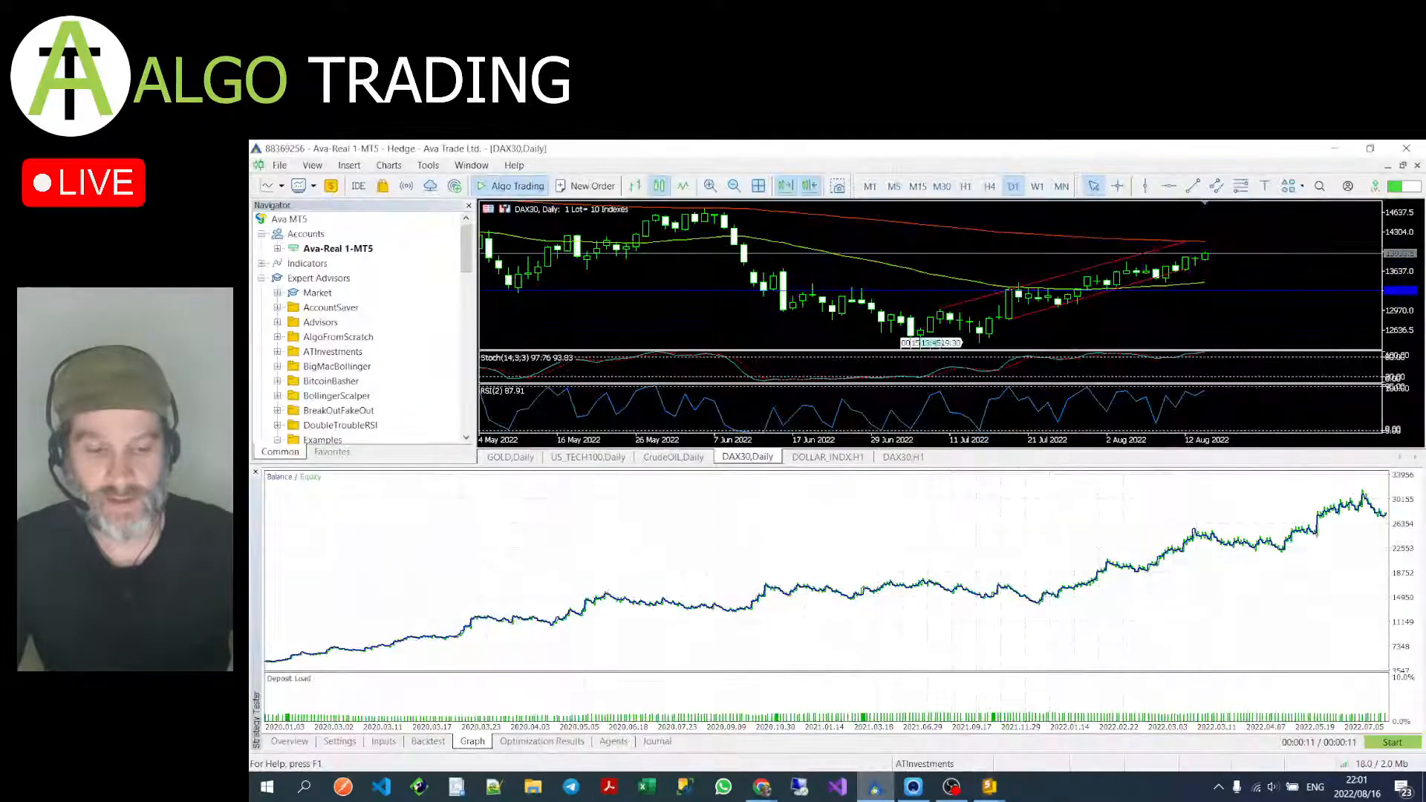